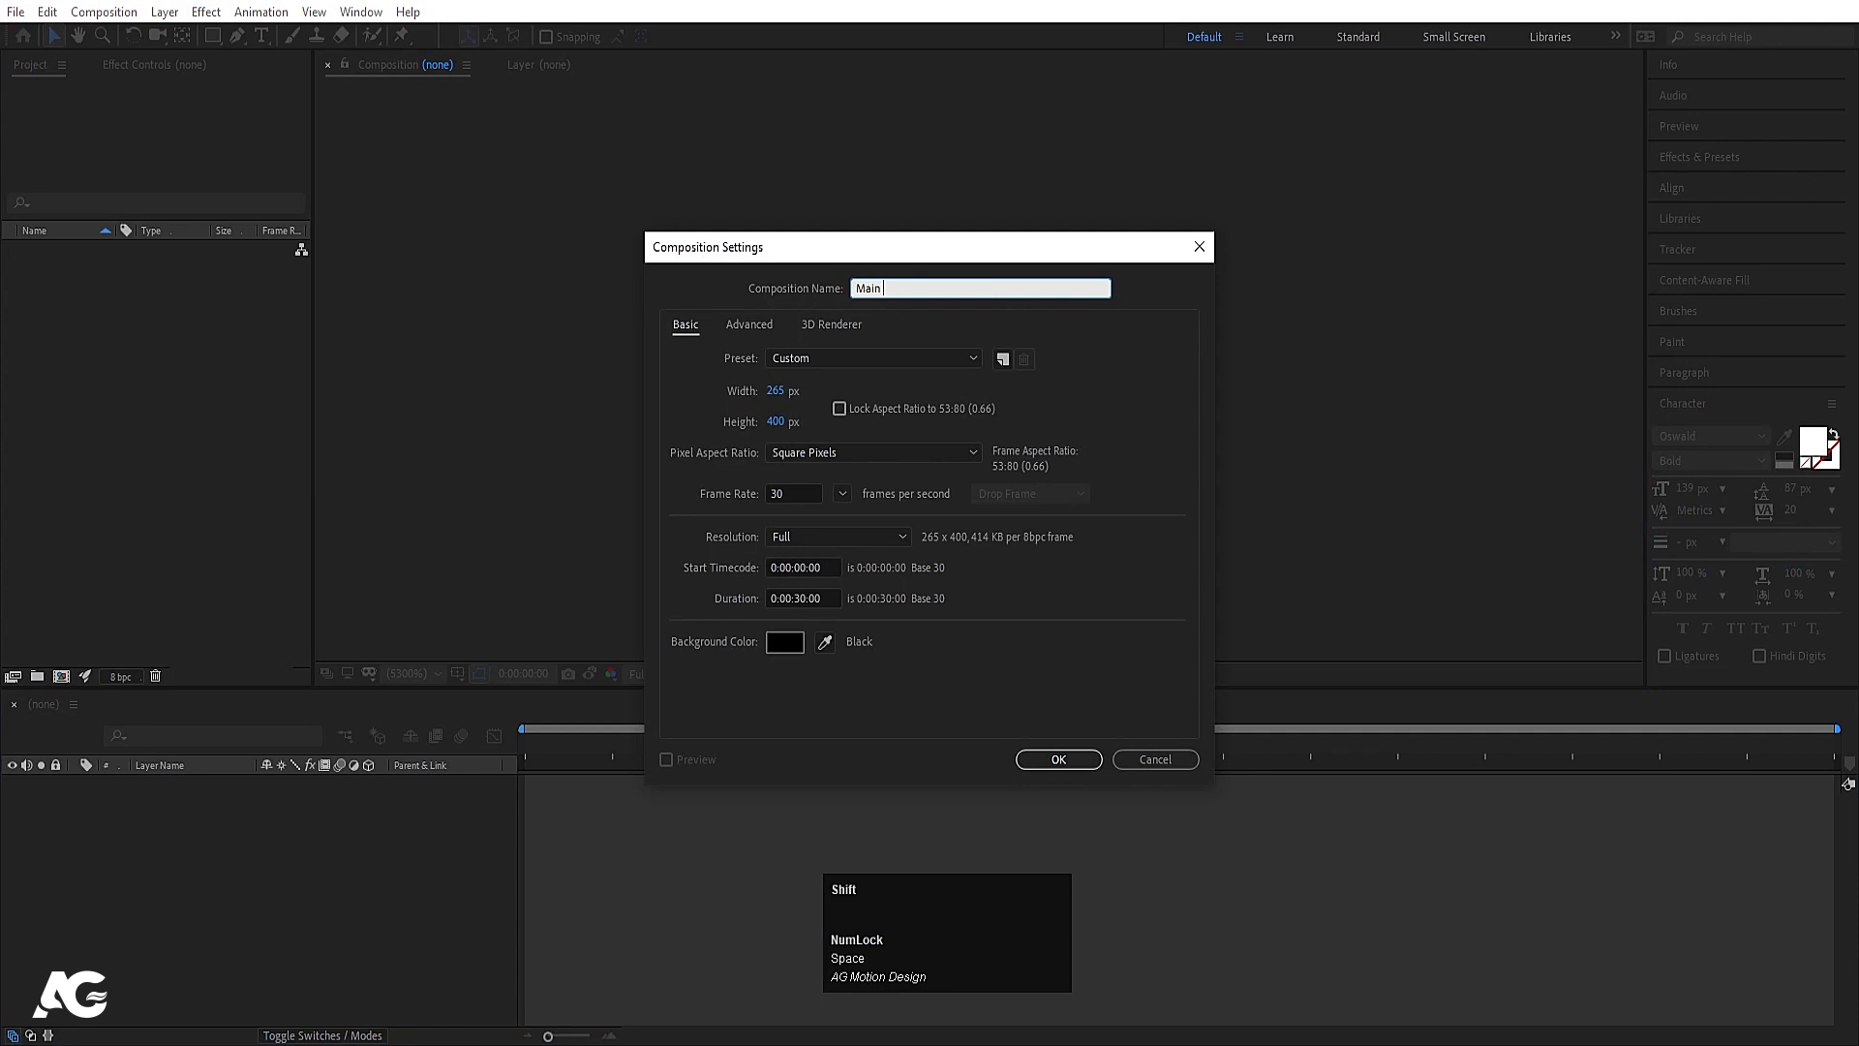
# Step: Create a 1920 x 1080 px composition named Main Animation at 30 fps and show its title/action safe guides
pyautogui.write('tion')
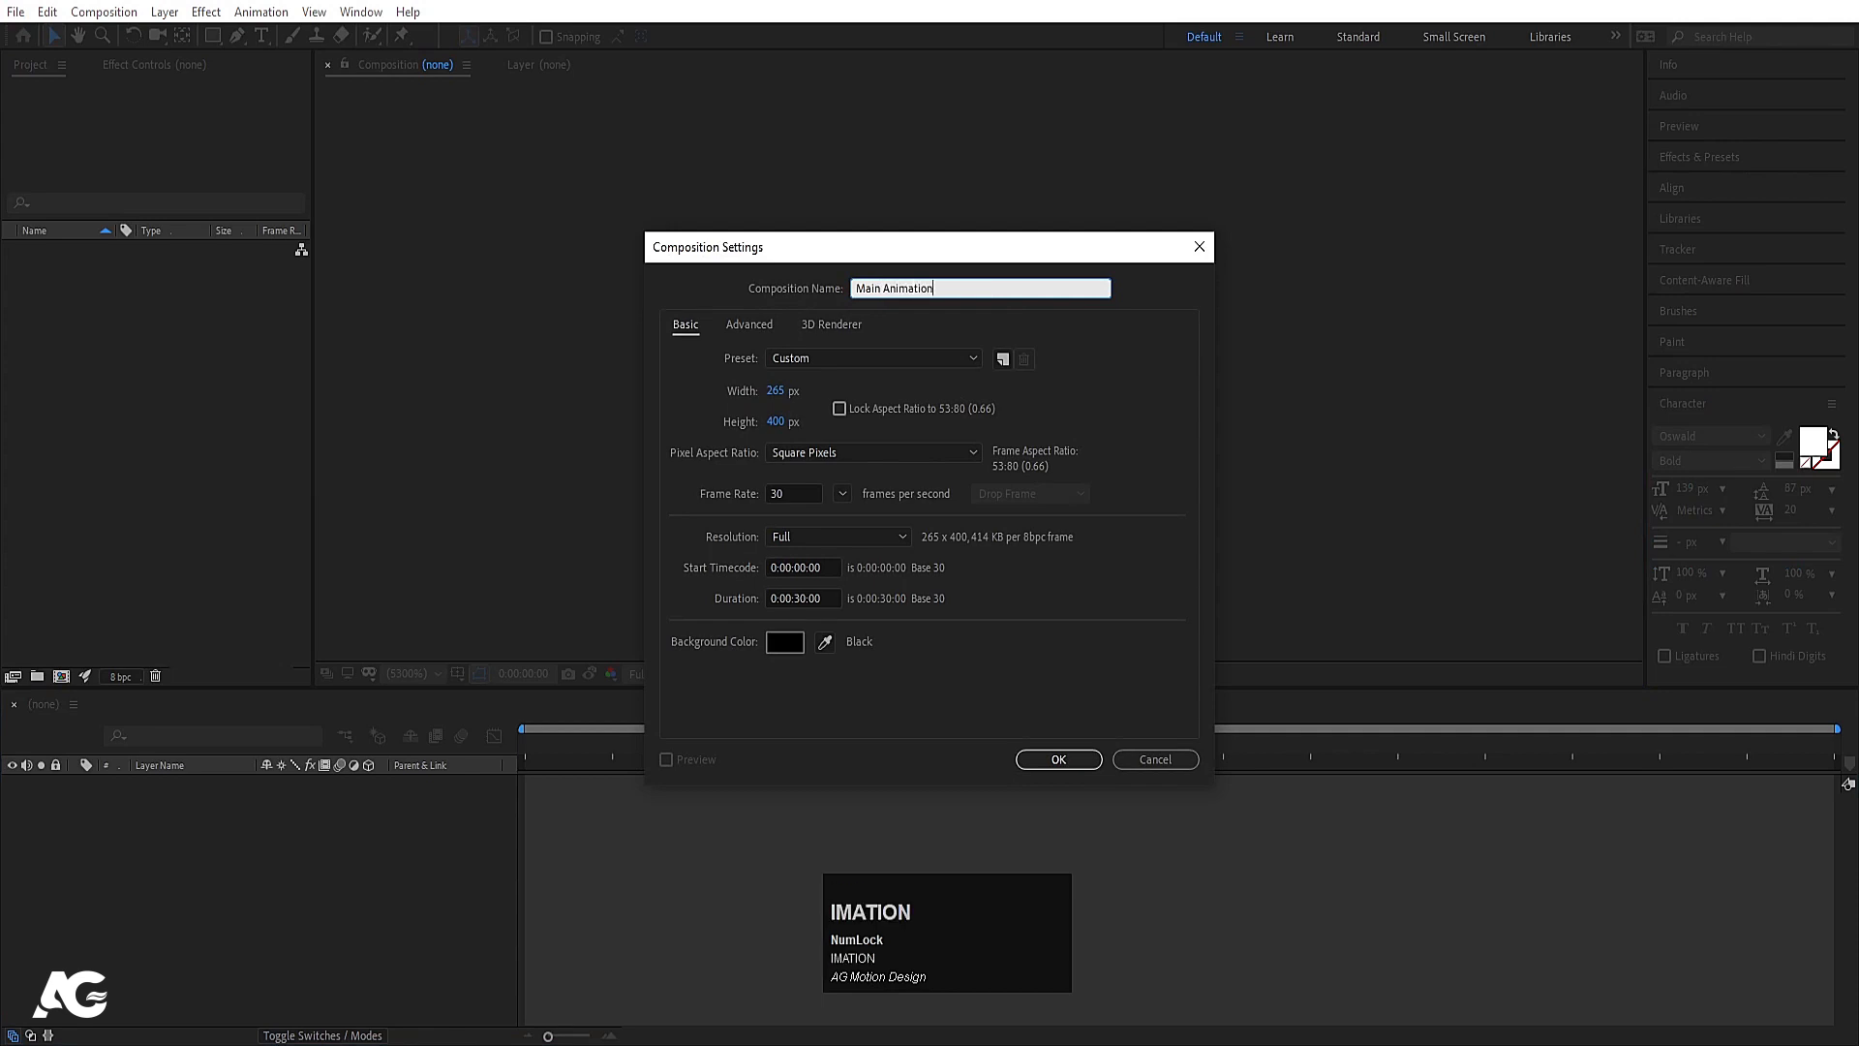
pyautogui.click(775, 391)
pyautogui.write('1')
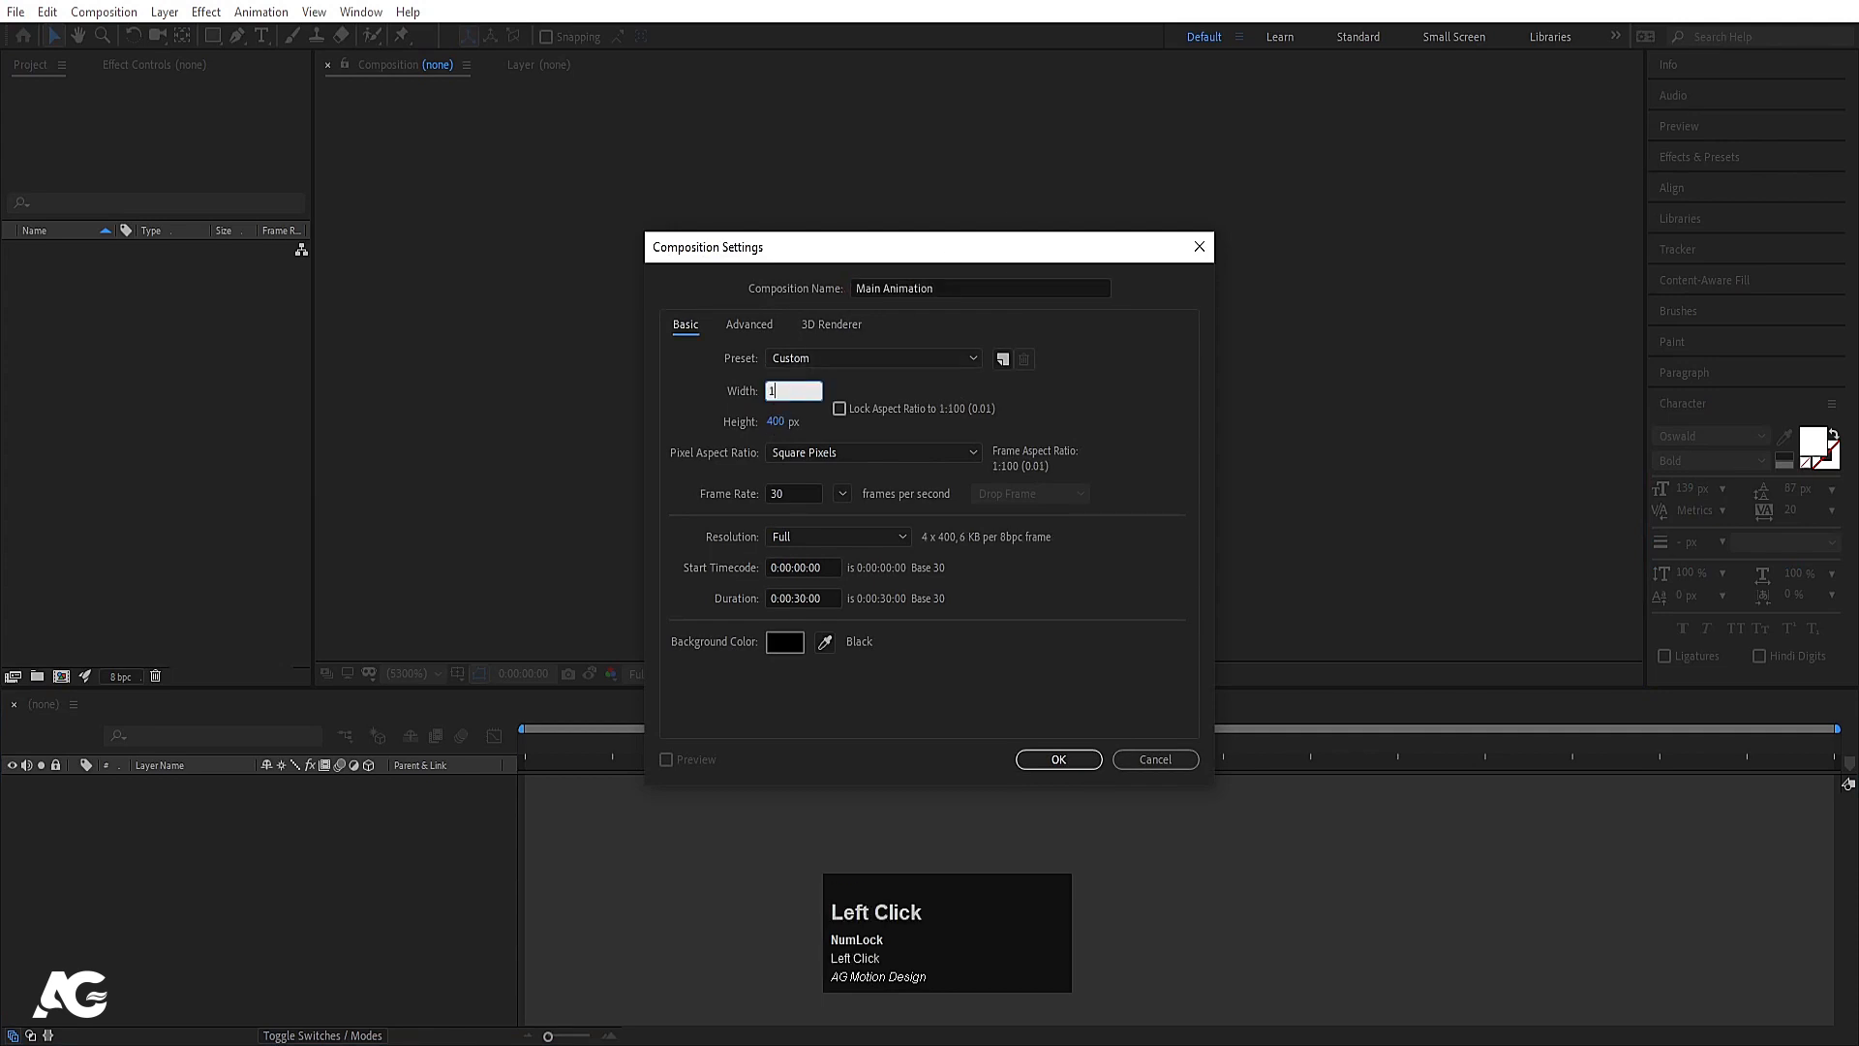
pyautogui.write('920')
pyautogui.click(779, 421)
pyautogui.write('1080')
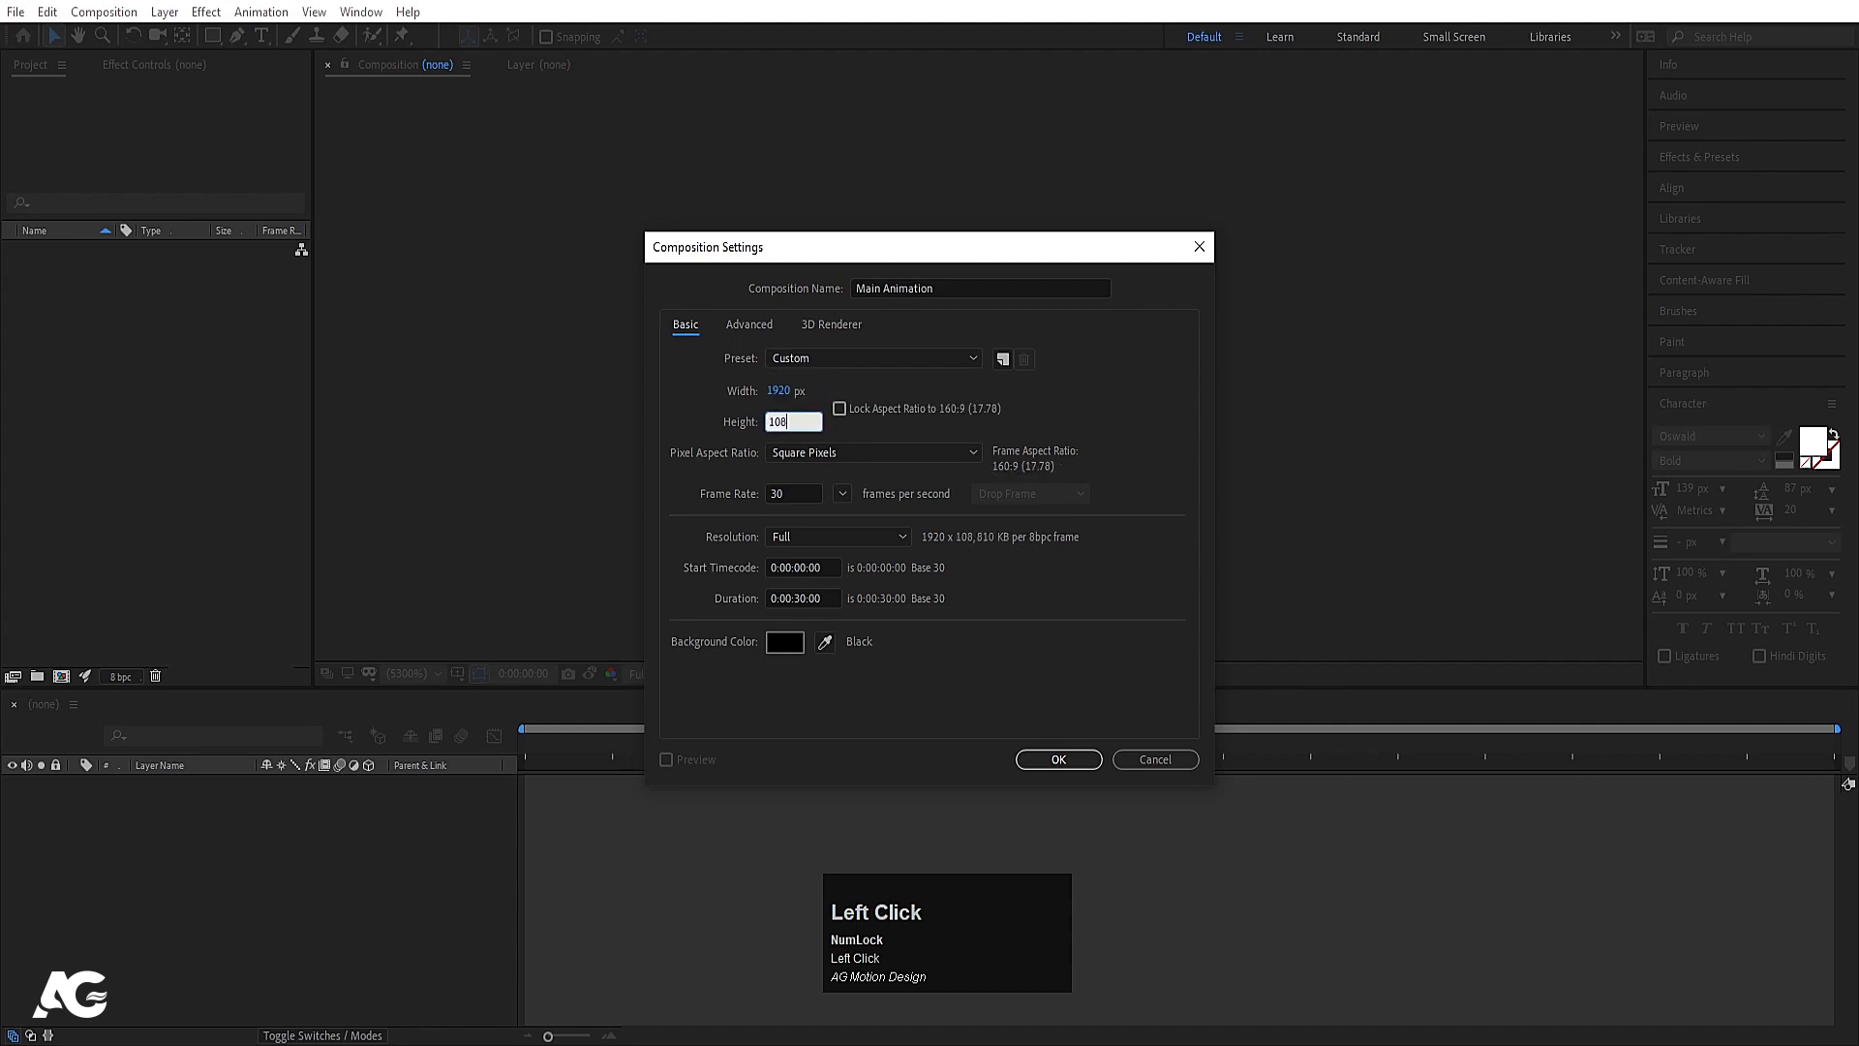
pyautogui.click(780, 492)
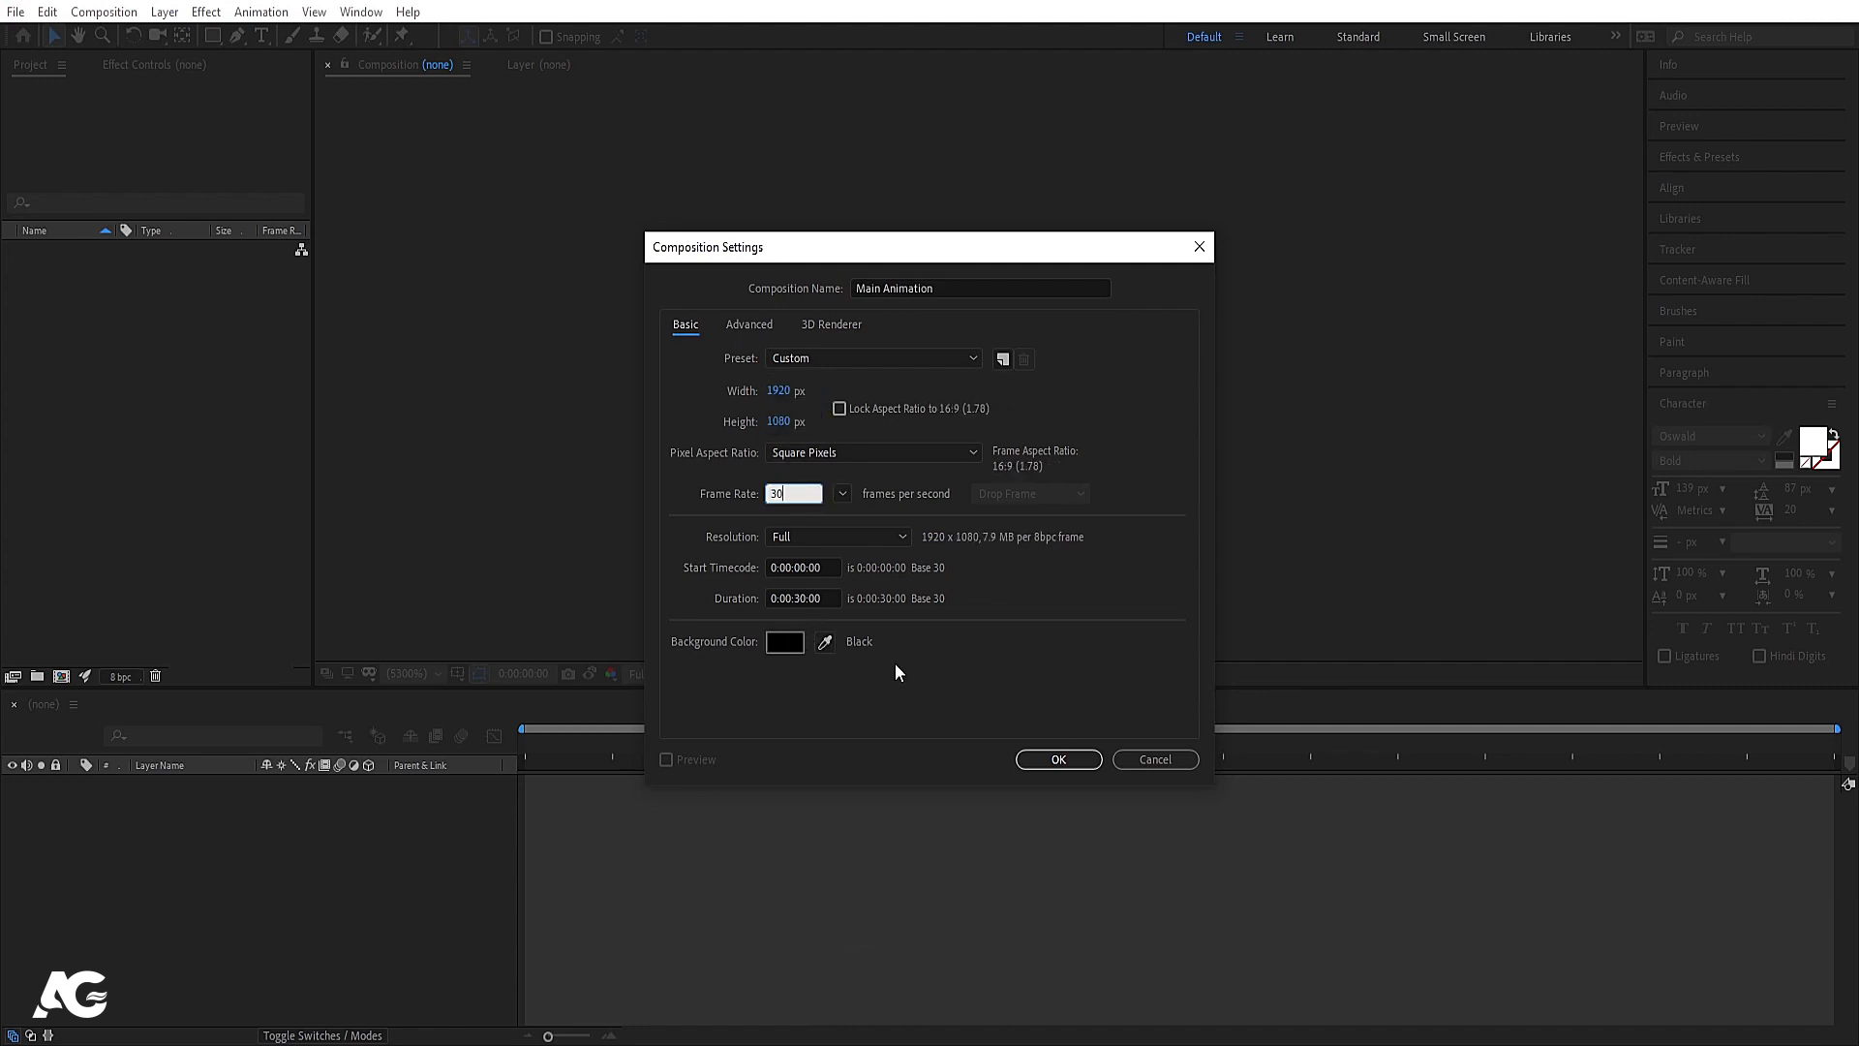
pyautogui.click(1058, 760)
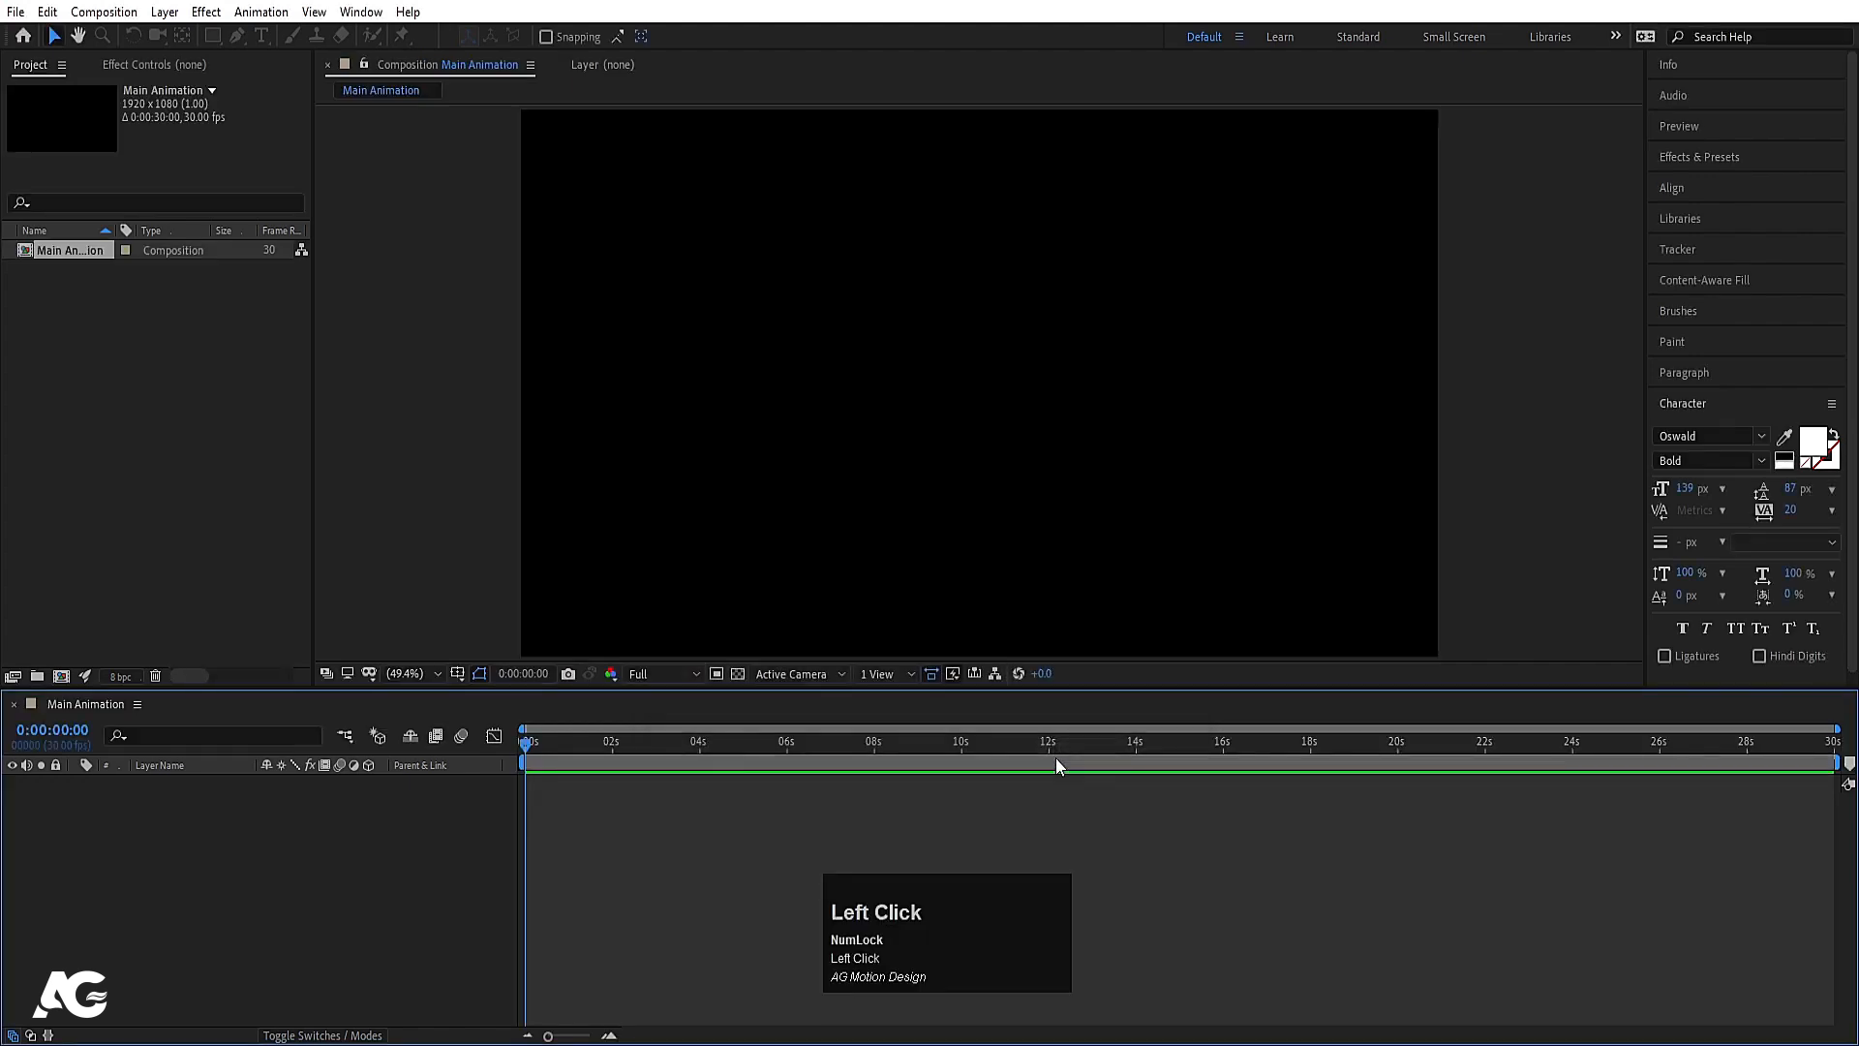
pyautogui.click(452, 674)
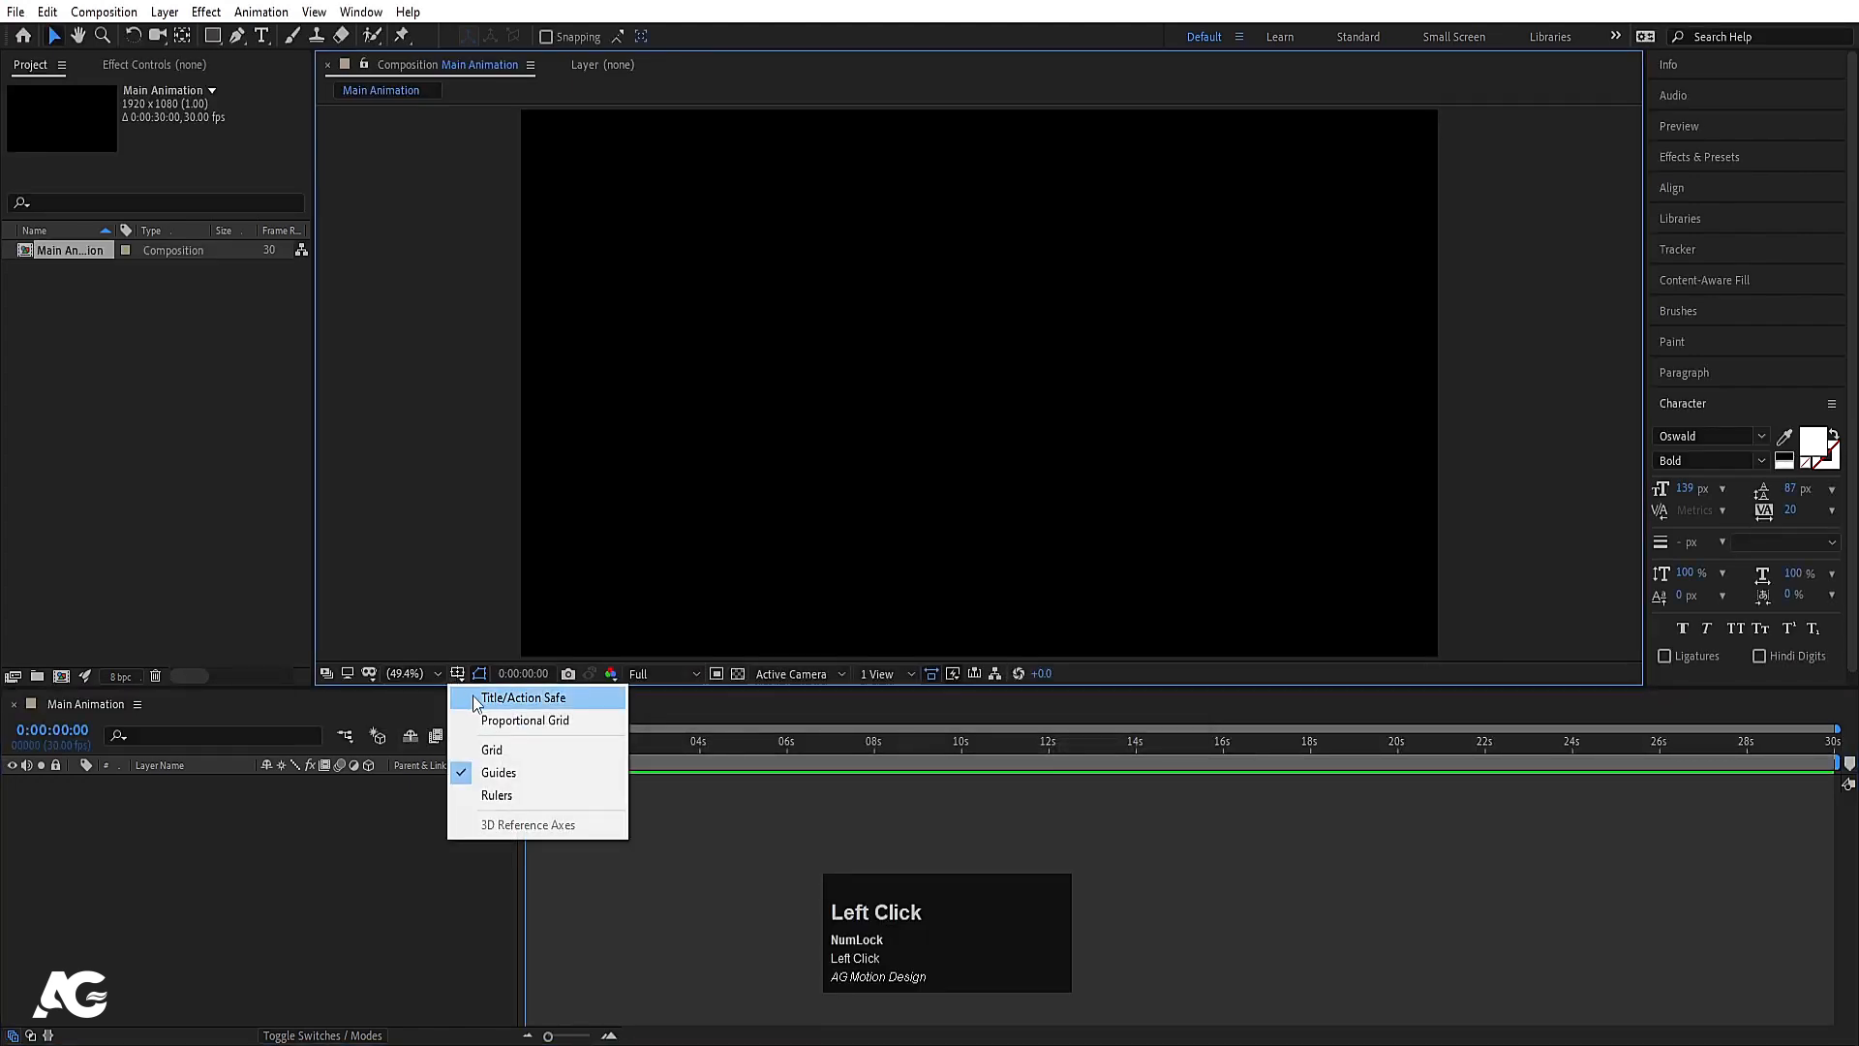
pyautogui.click(476, 701)
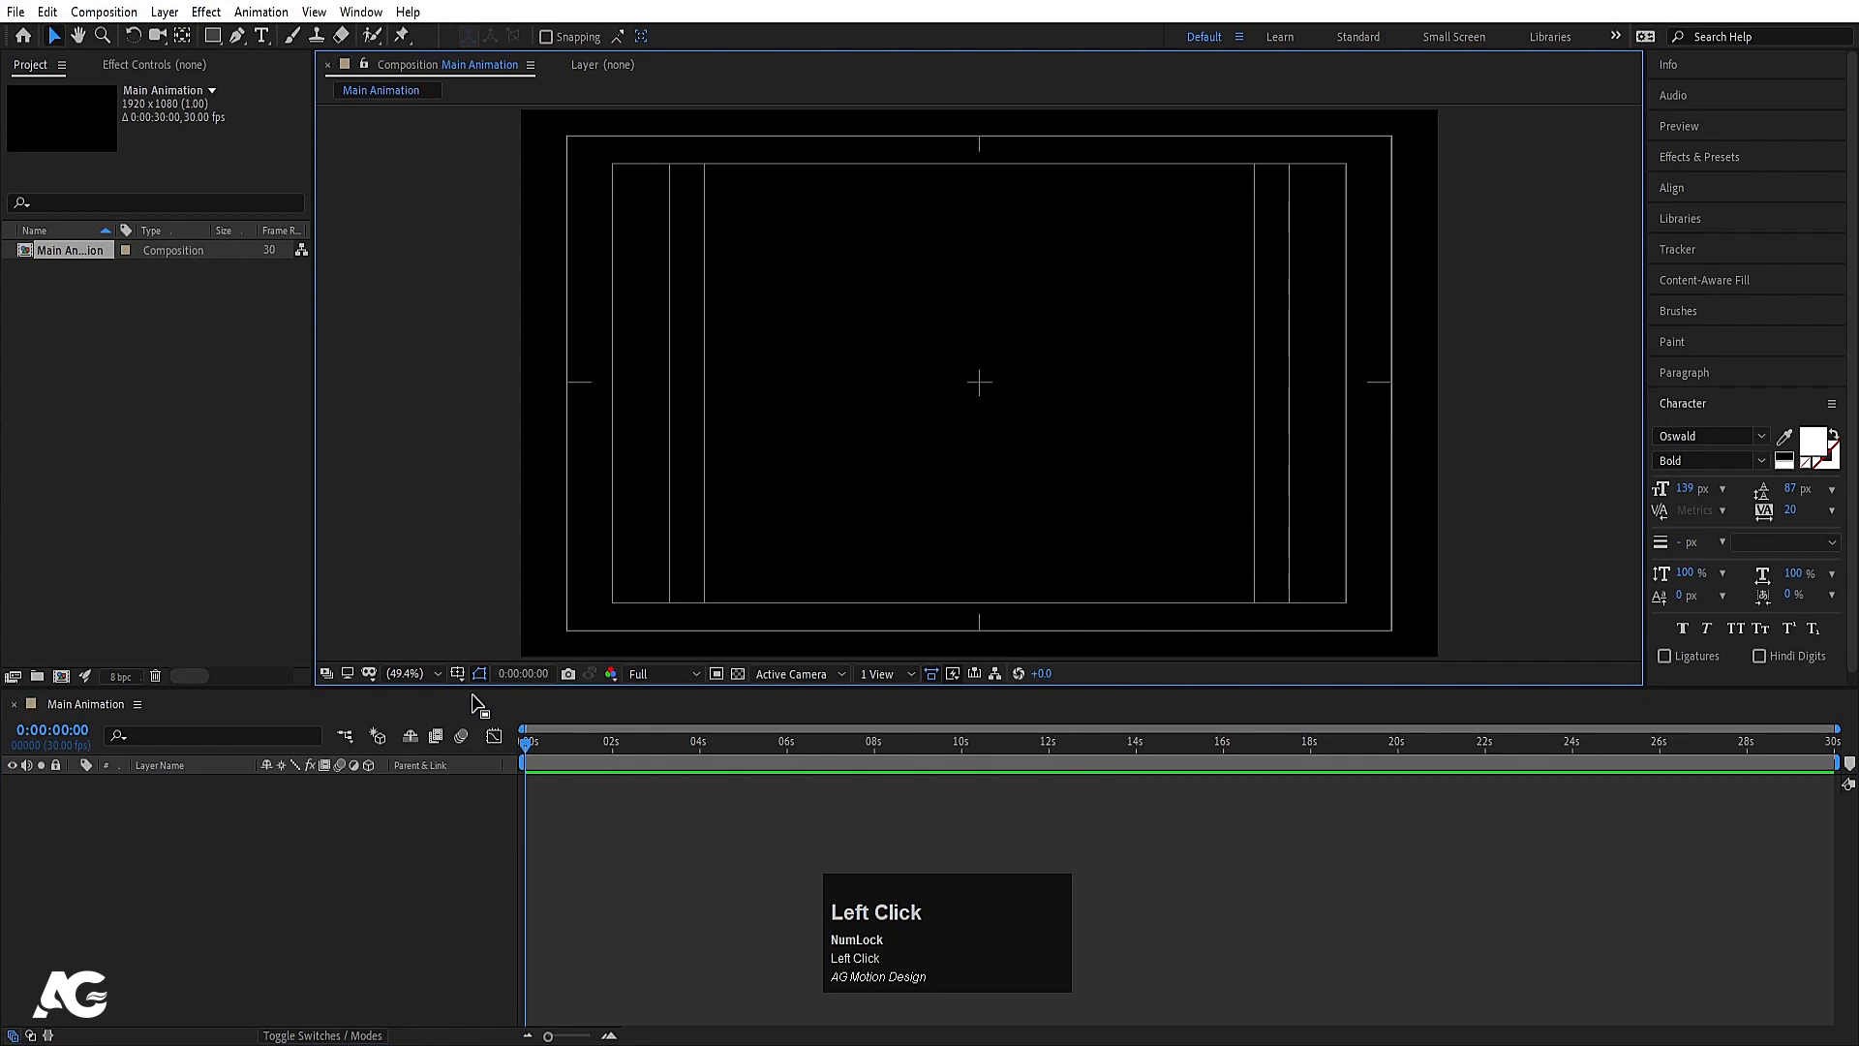
# Step: Create a second composition named T, 300 x 400 px at 30 fps, lasting 30 seconds
pyautogui.press('ctrl')
pyautogui.hotkey('ctrl', 'n')
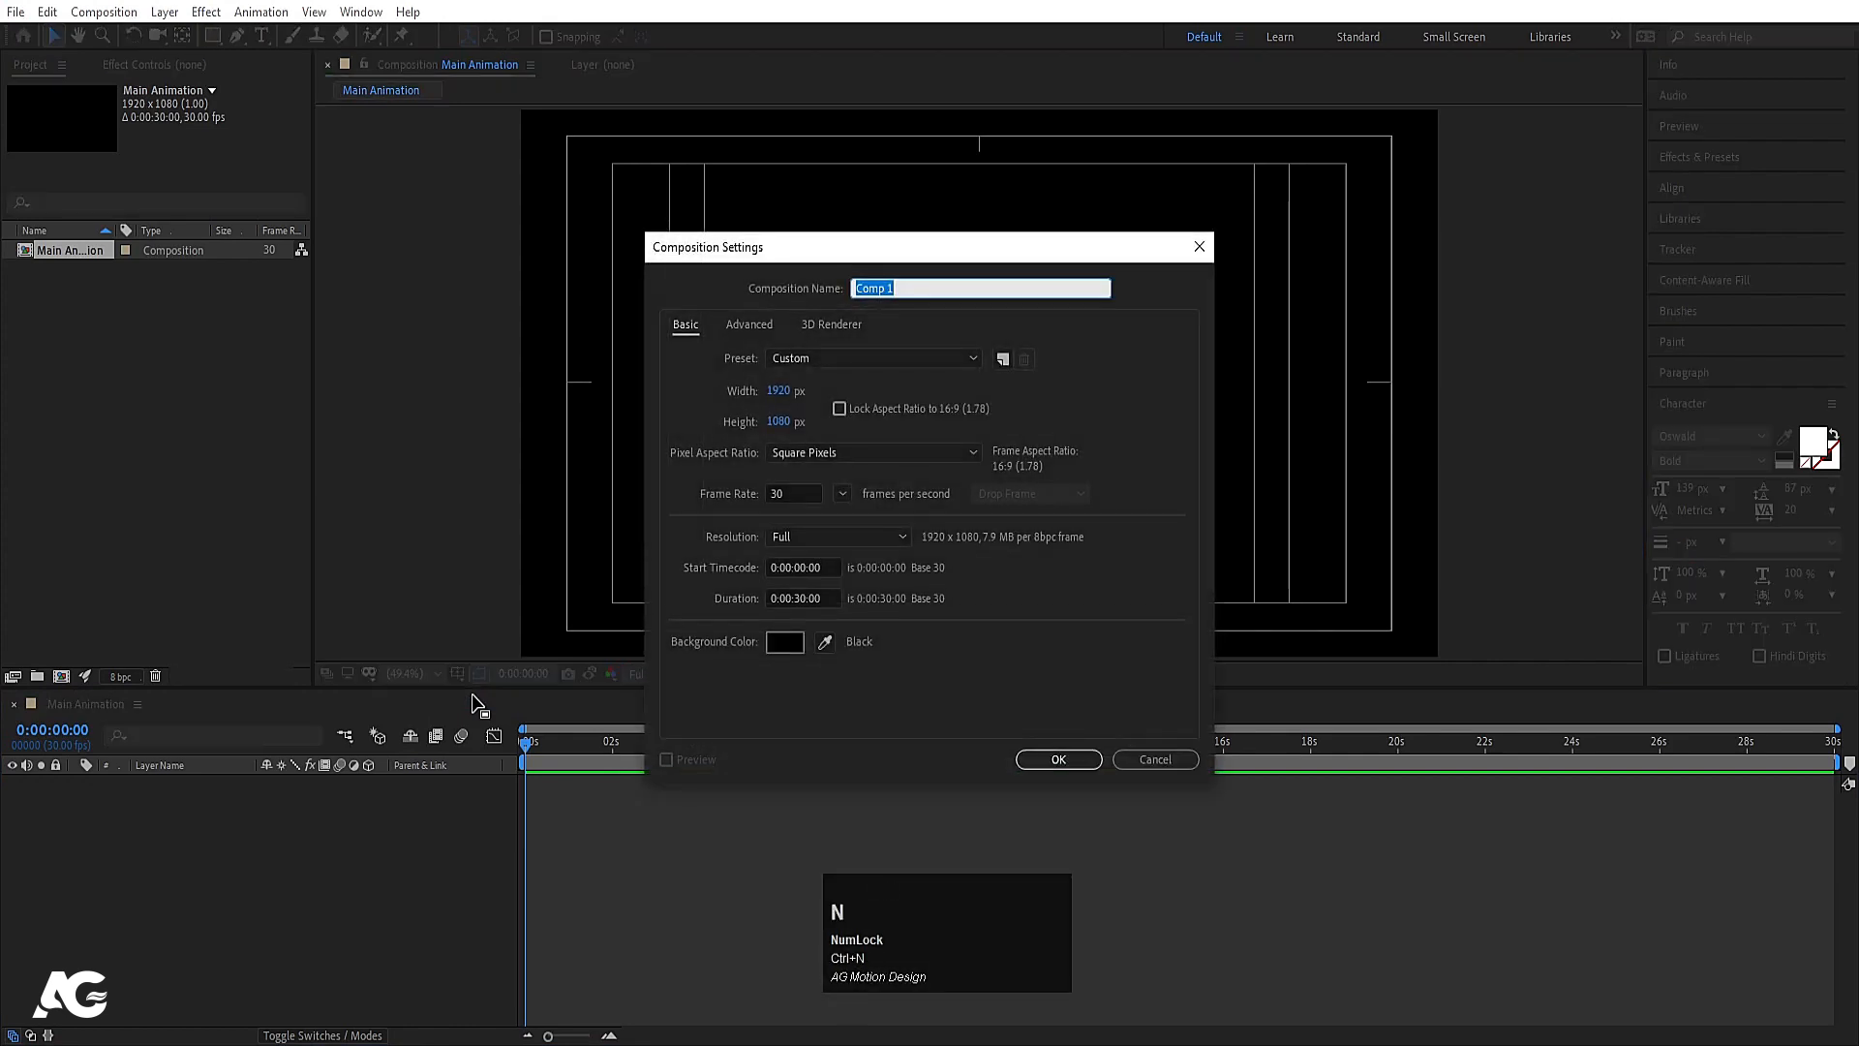
pyautogui.write('T')
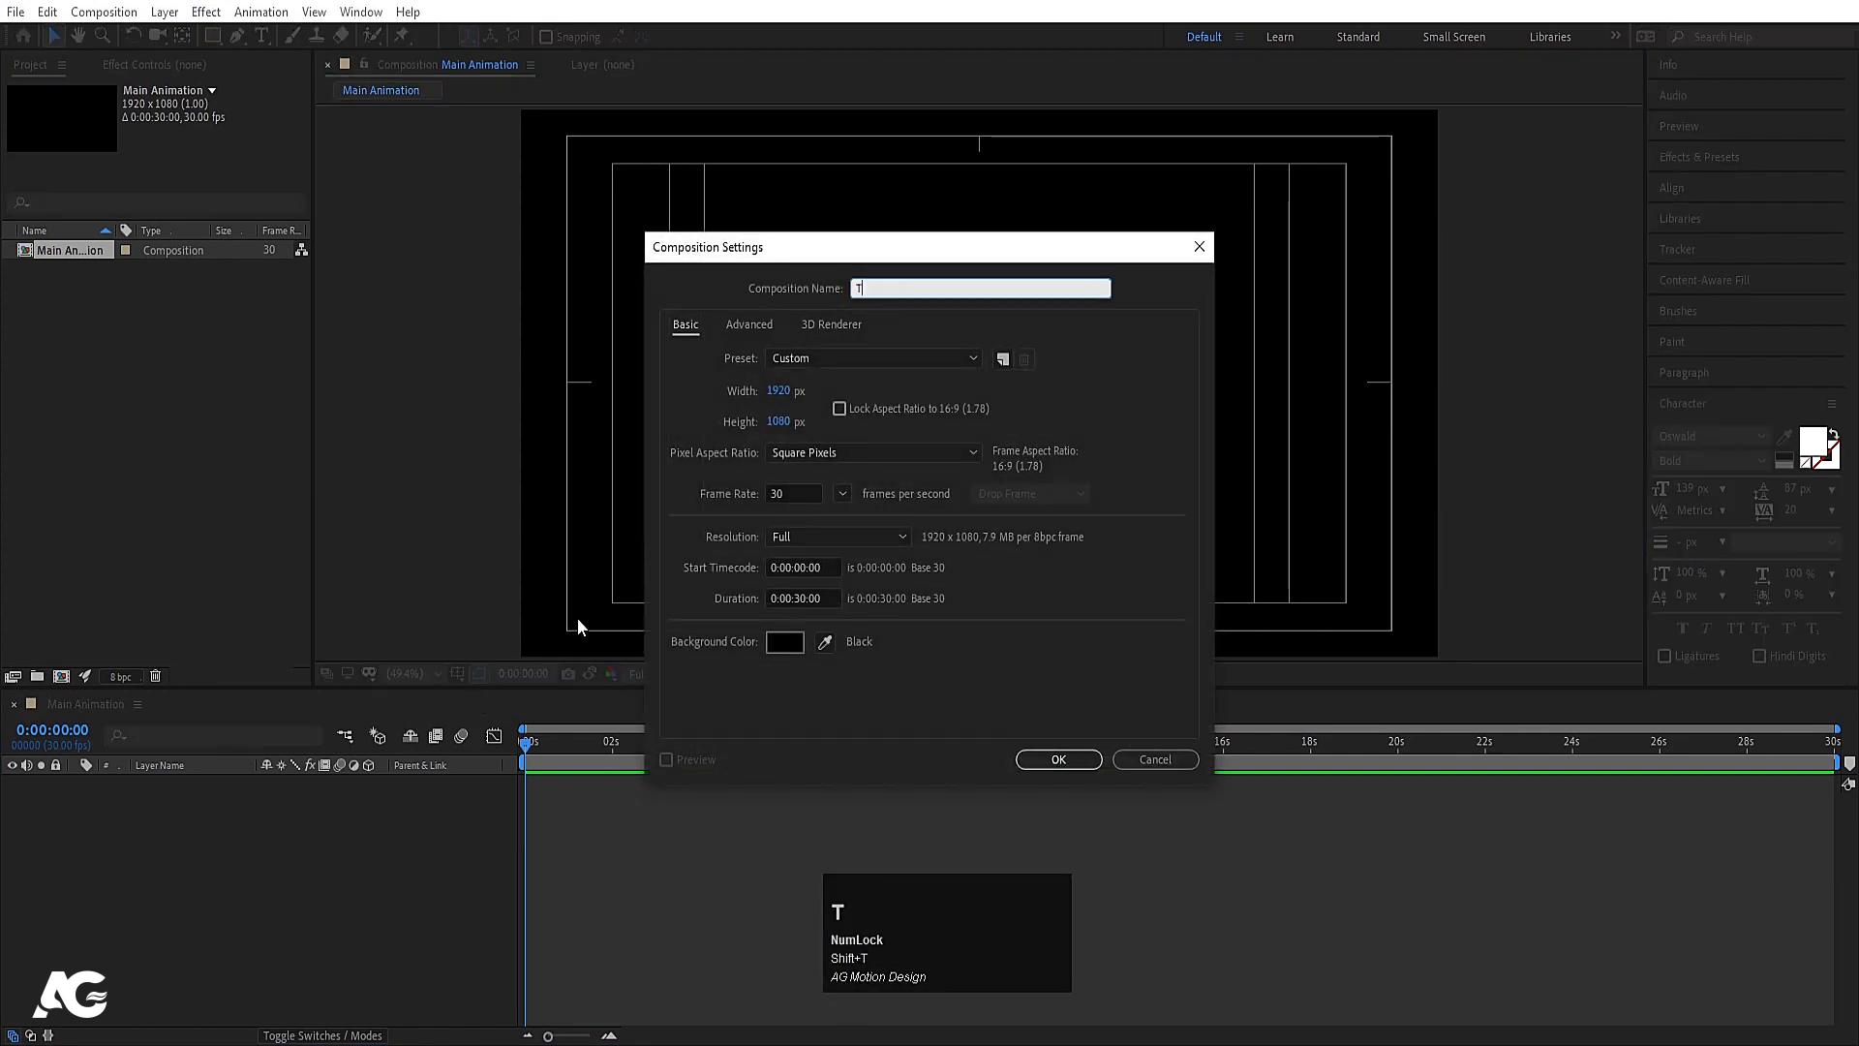
pyautogui.click(792, 387)
pyautogui.write('300')
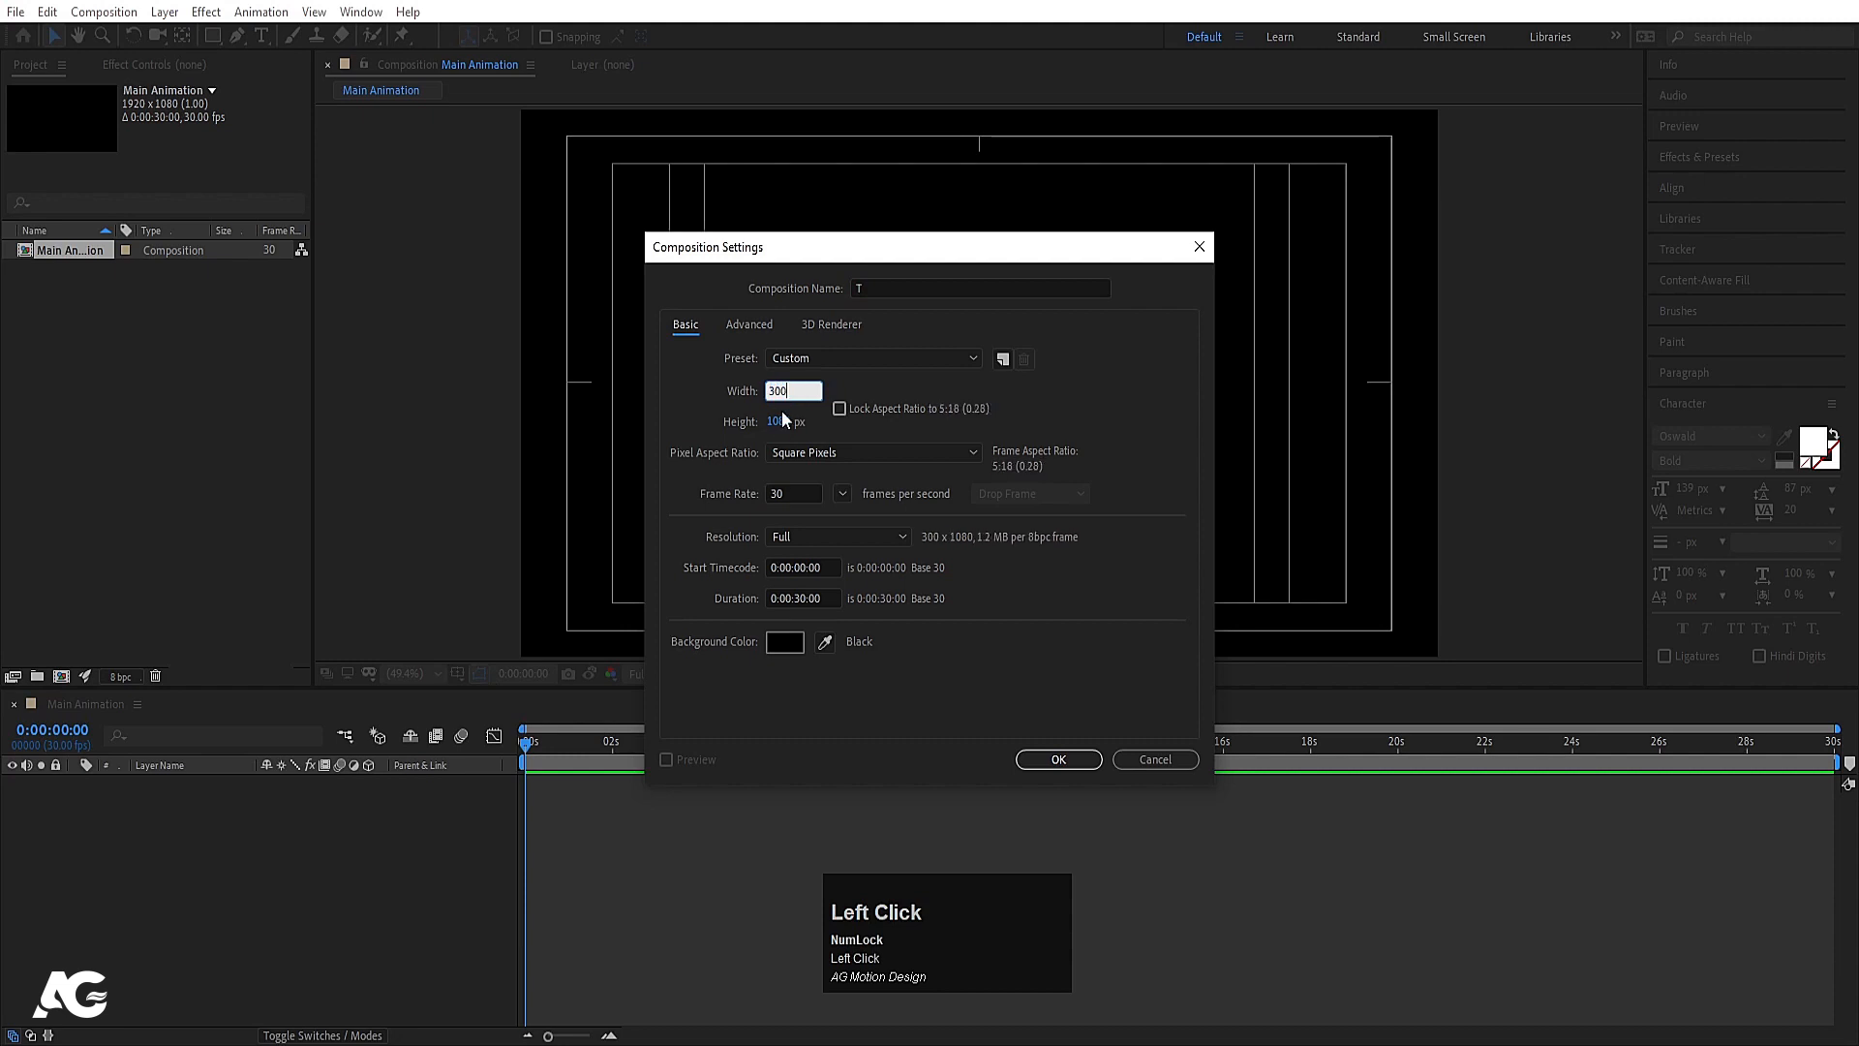
pyautogui.click(781, 422)
pyautogui.write('400')
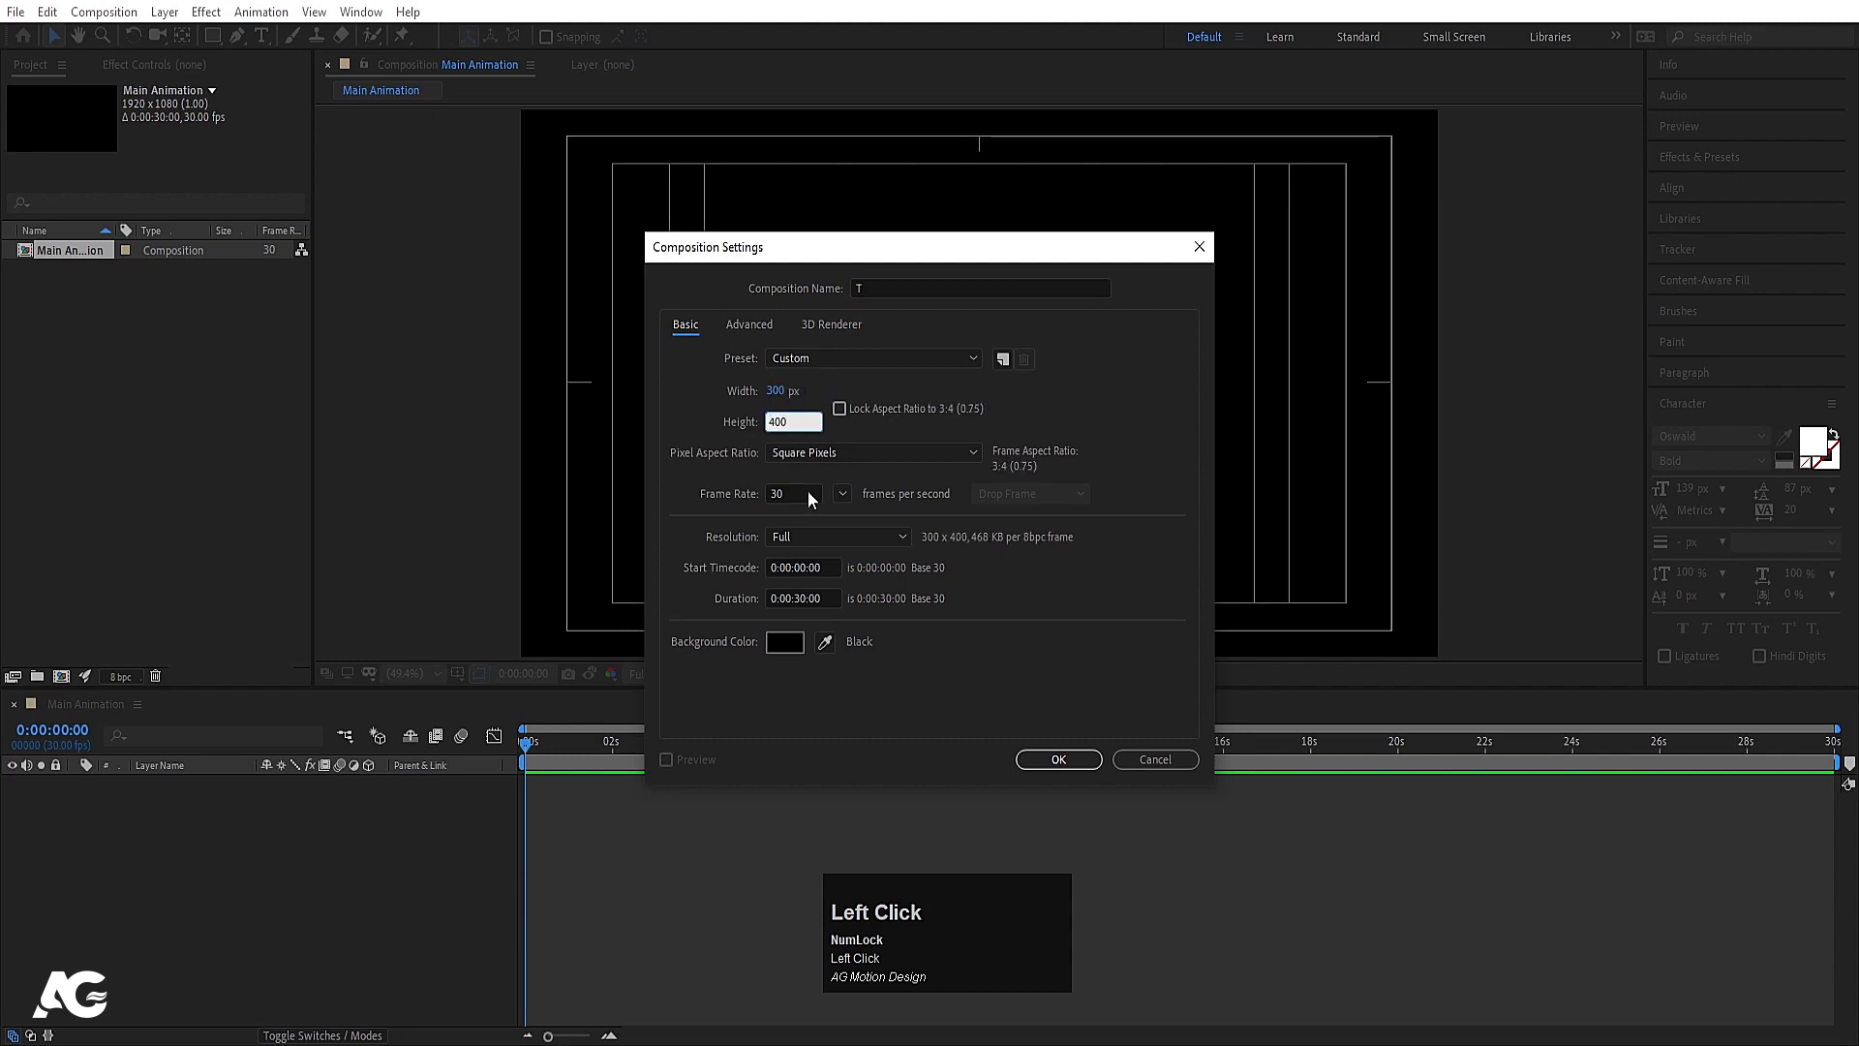
pyautogui.click(792, 492)
pyautogui.click(801, 598)
pyautogui.click(1050, 764)
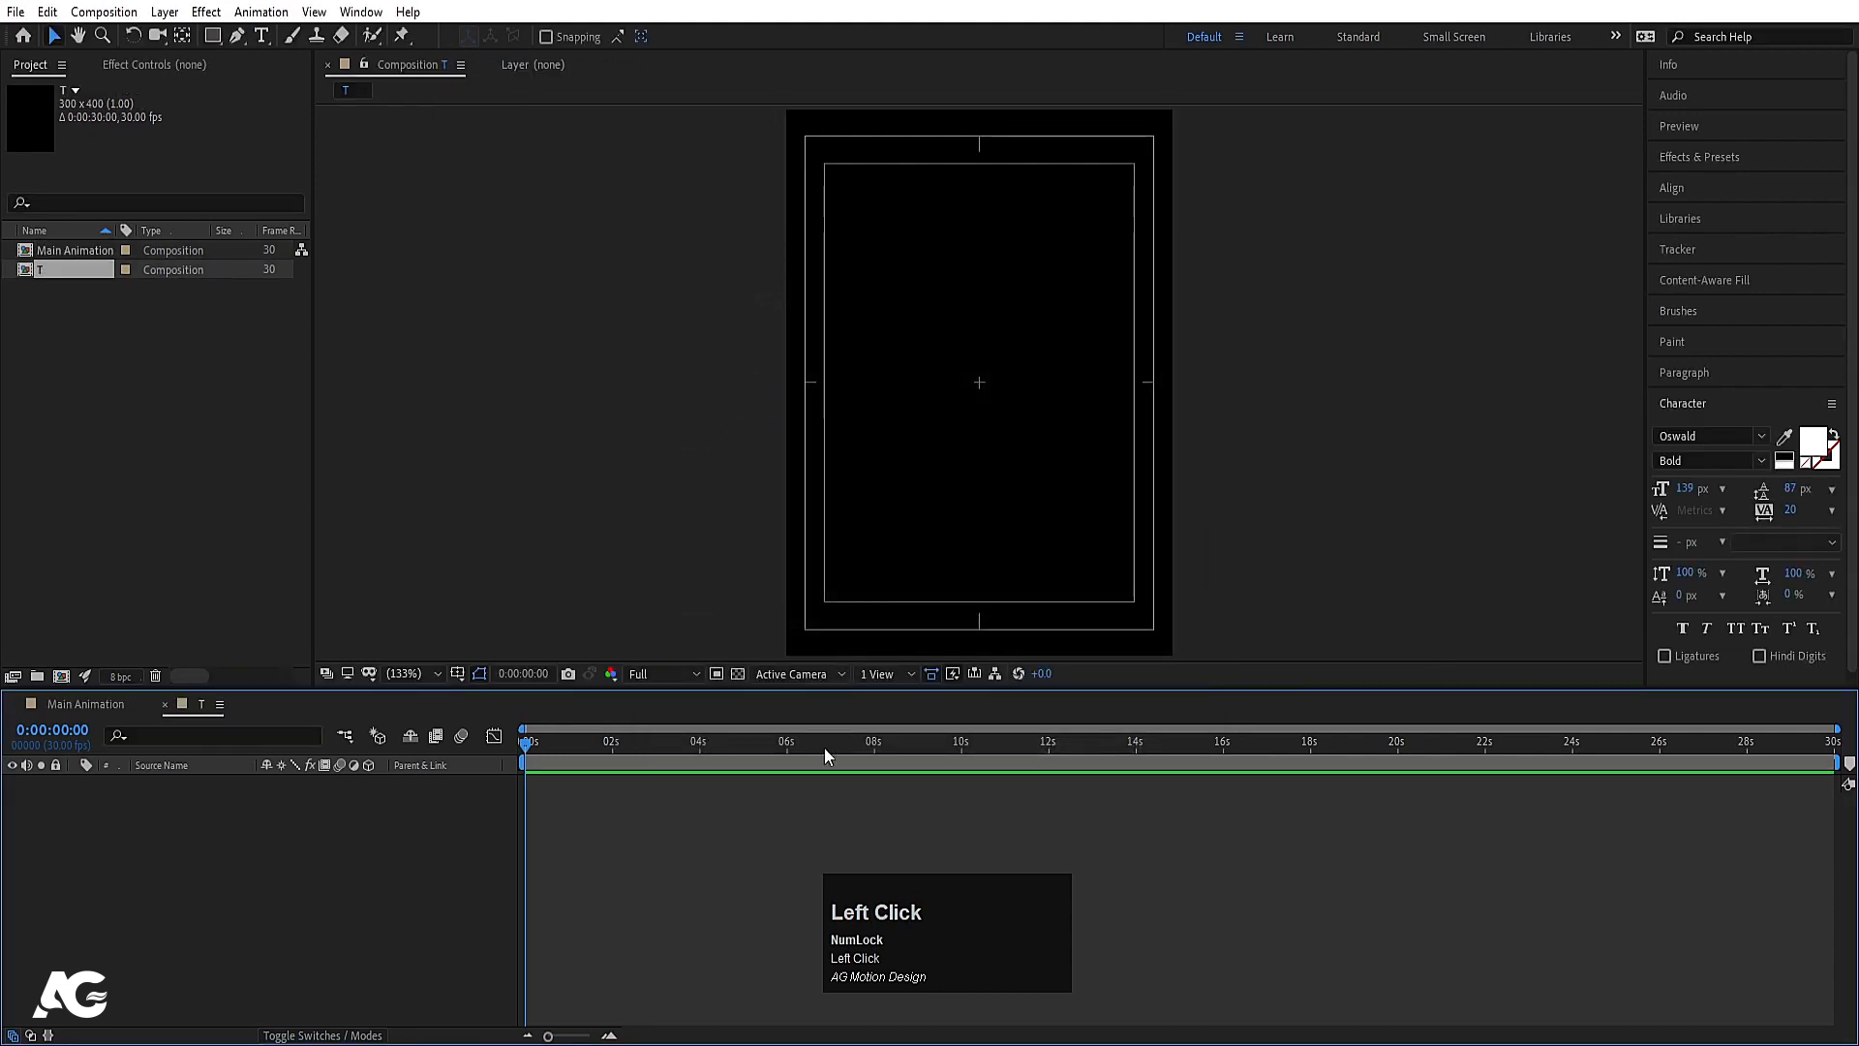
# Step: Add a horizontal text layer with the letter T near the middle of the T composition
pyautogui.click(261, 39)
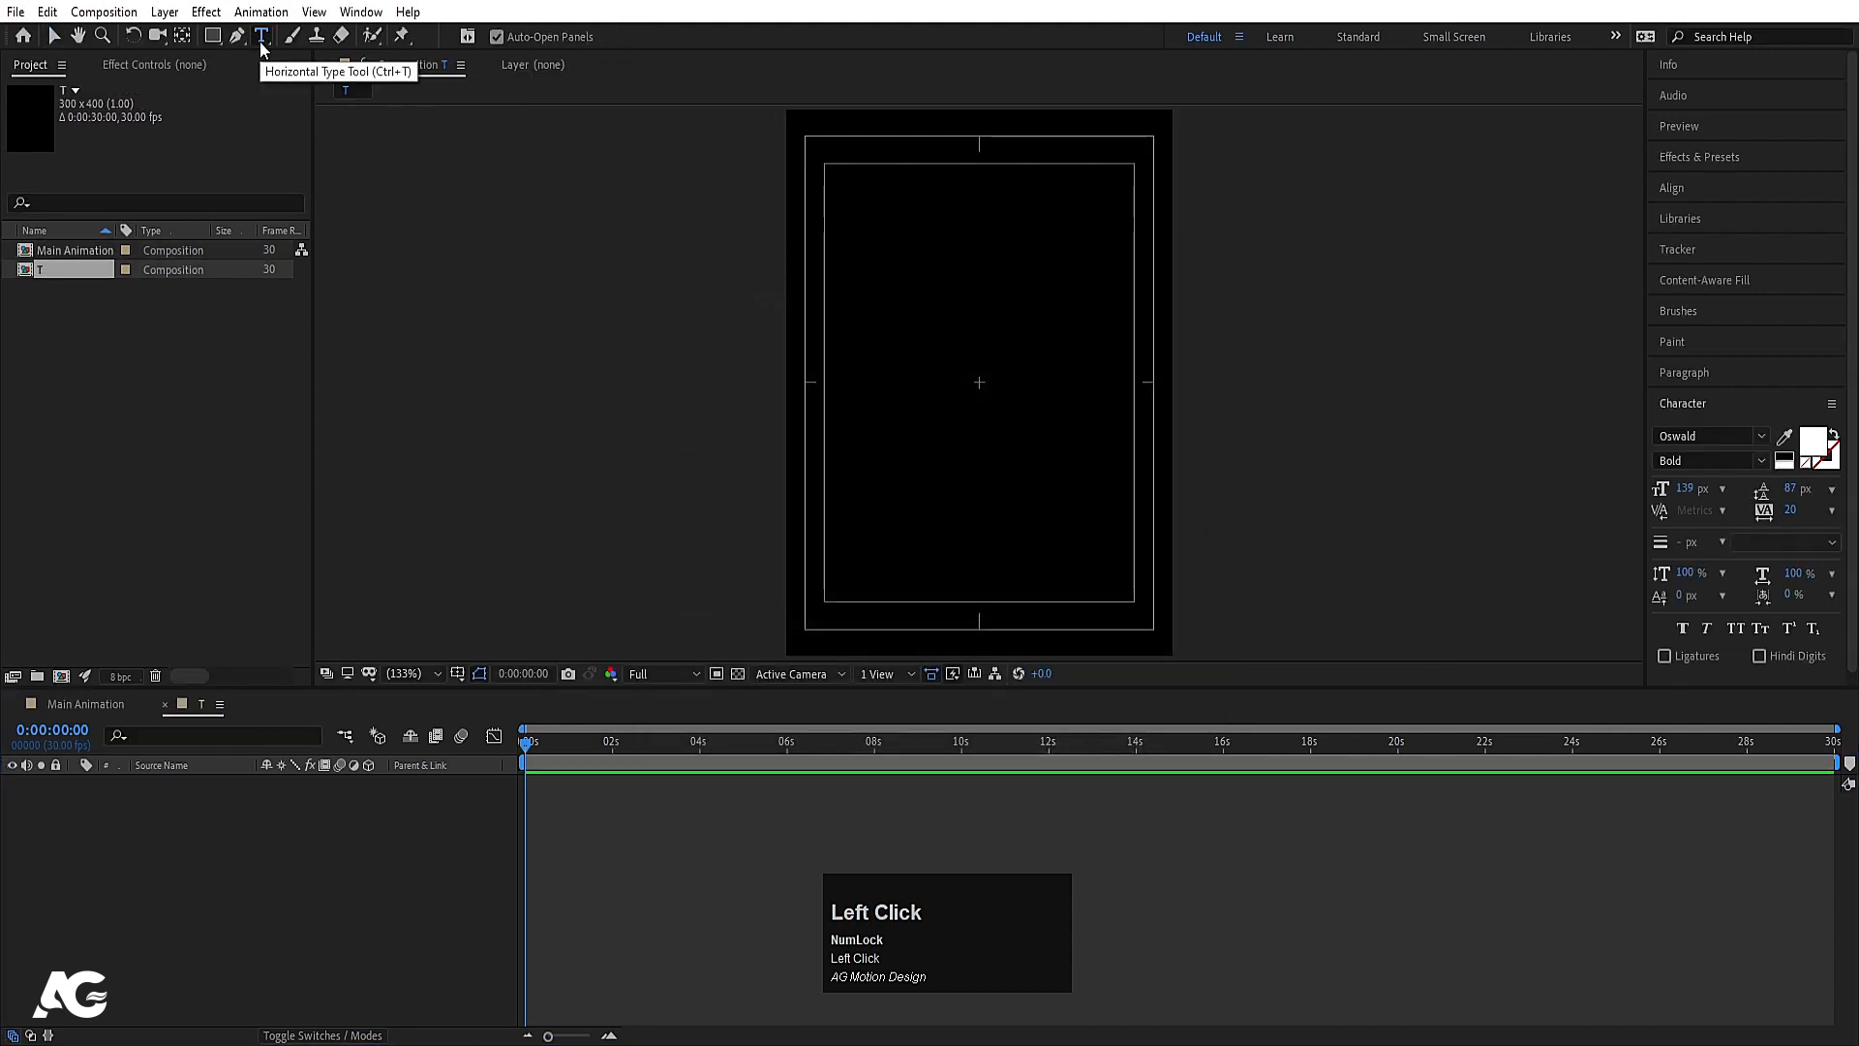
pyautogui.click(943, 388)
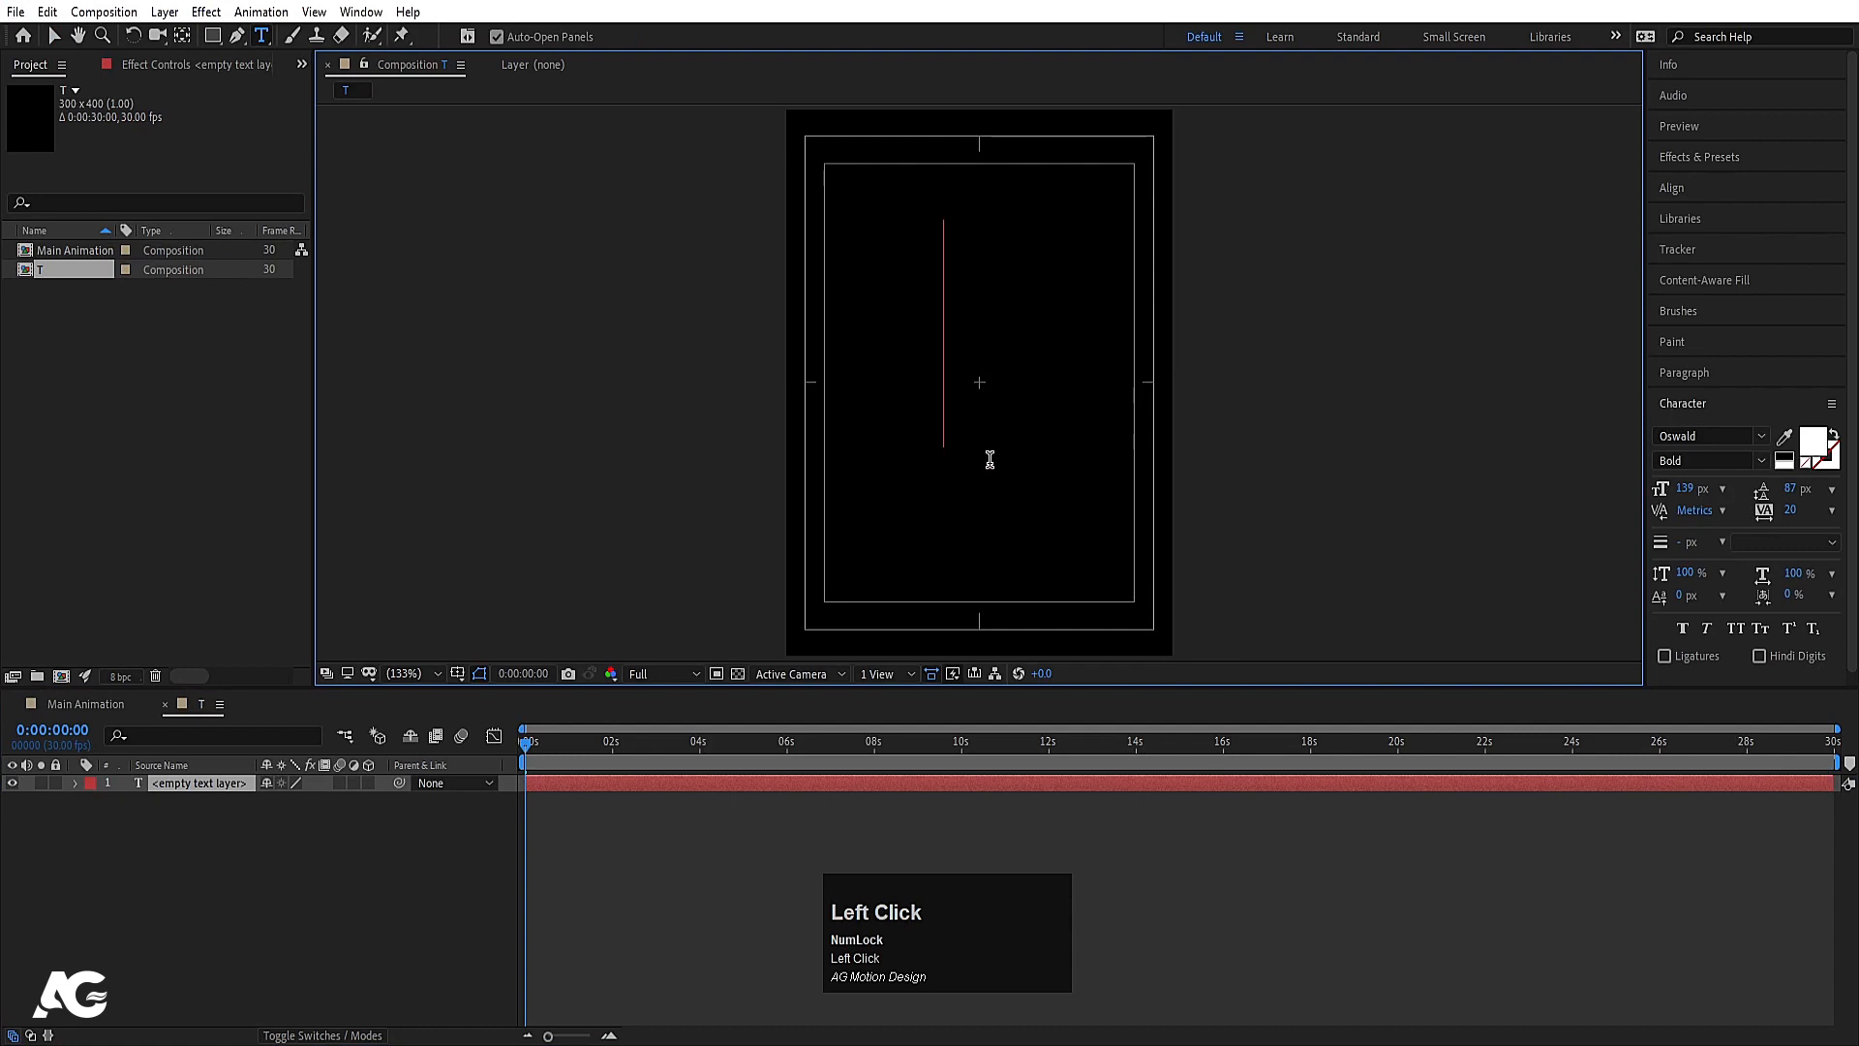
pyautogui.press('shift')
pyautogui.write('T')
pyautogui.click(327, 874)
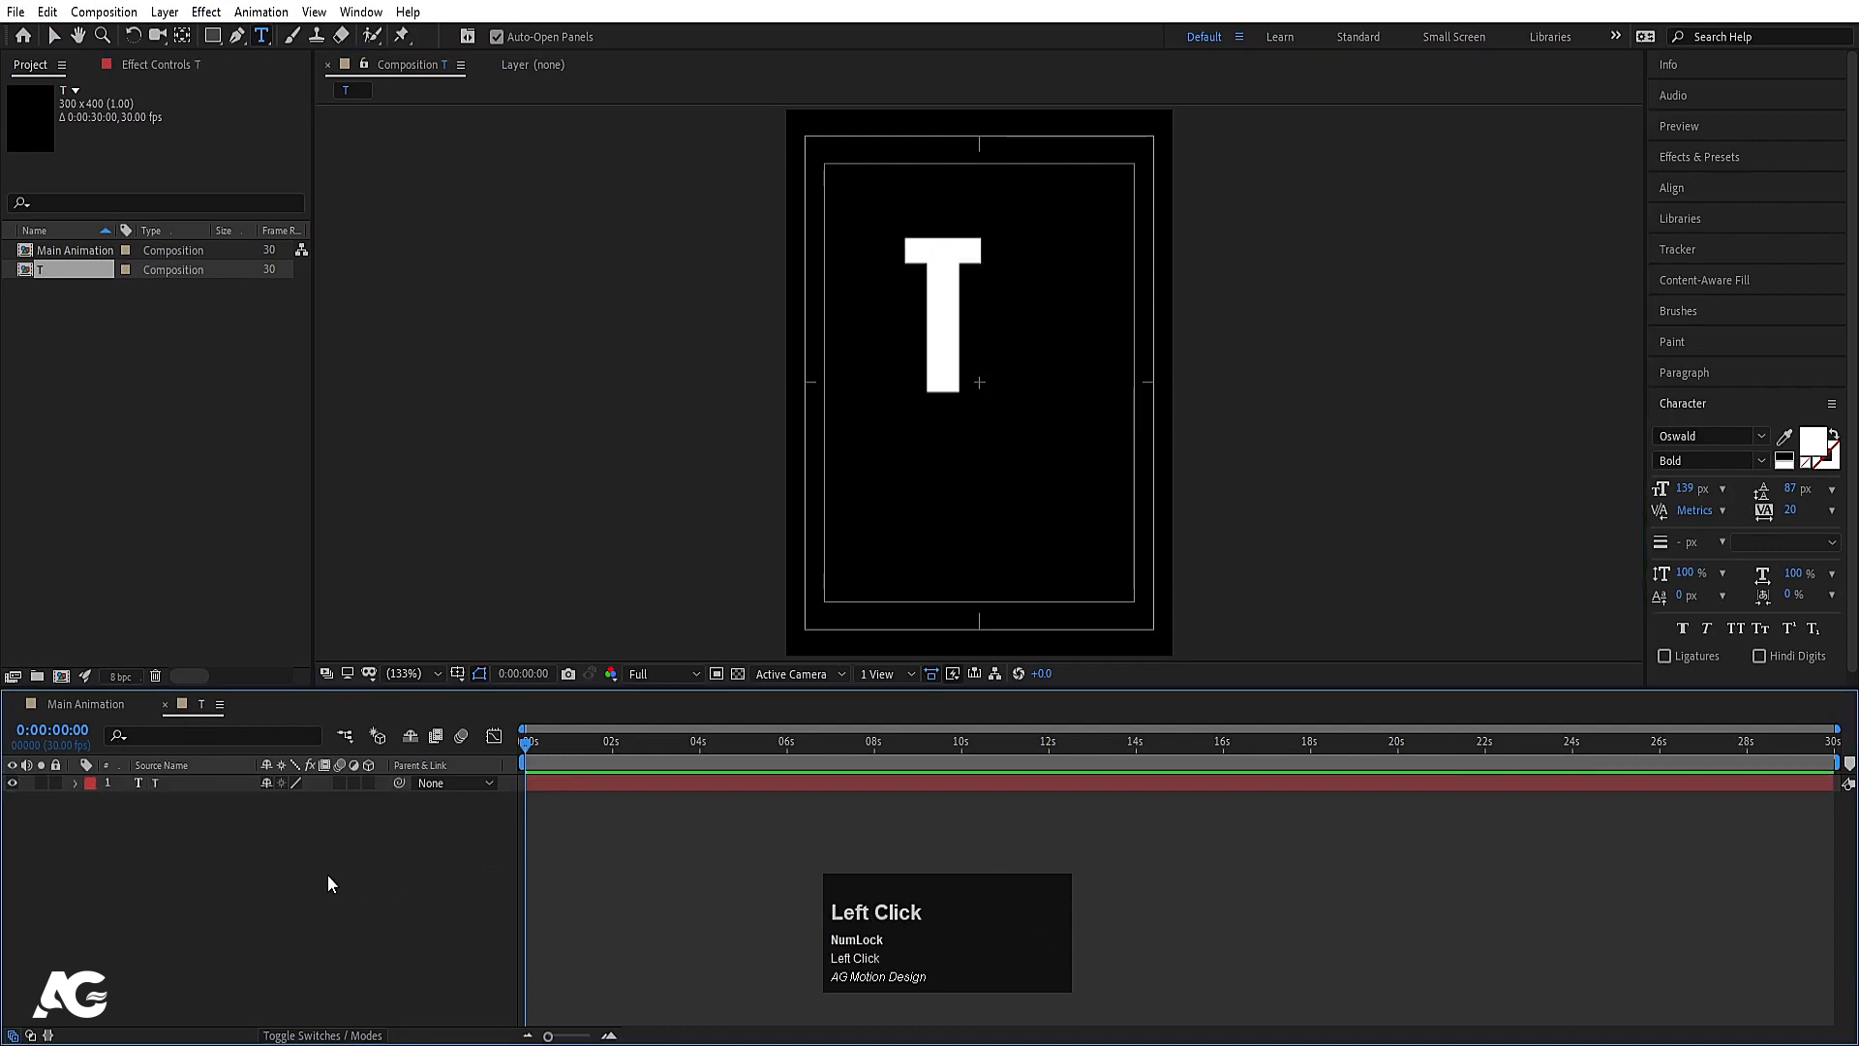
# Step: Centre the anchor point of the T text layer and align the layer horizontally and vertically to the composition's centre
pyautogui.click(161, 787)
pyautogui.press('ctrl')
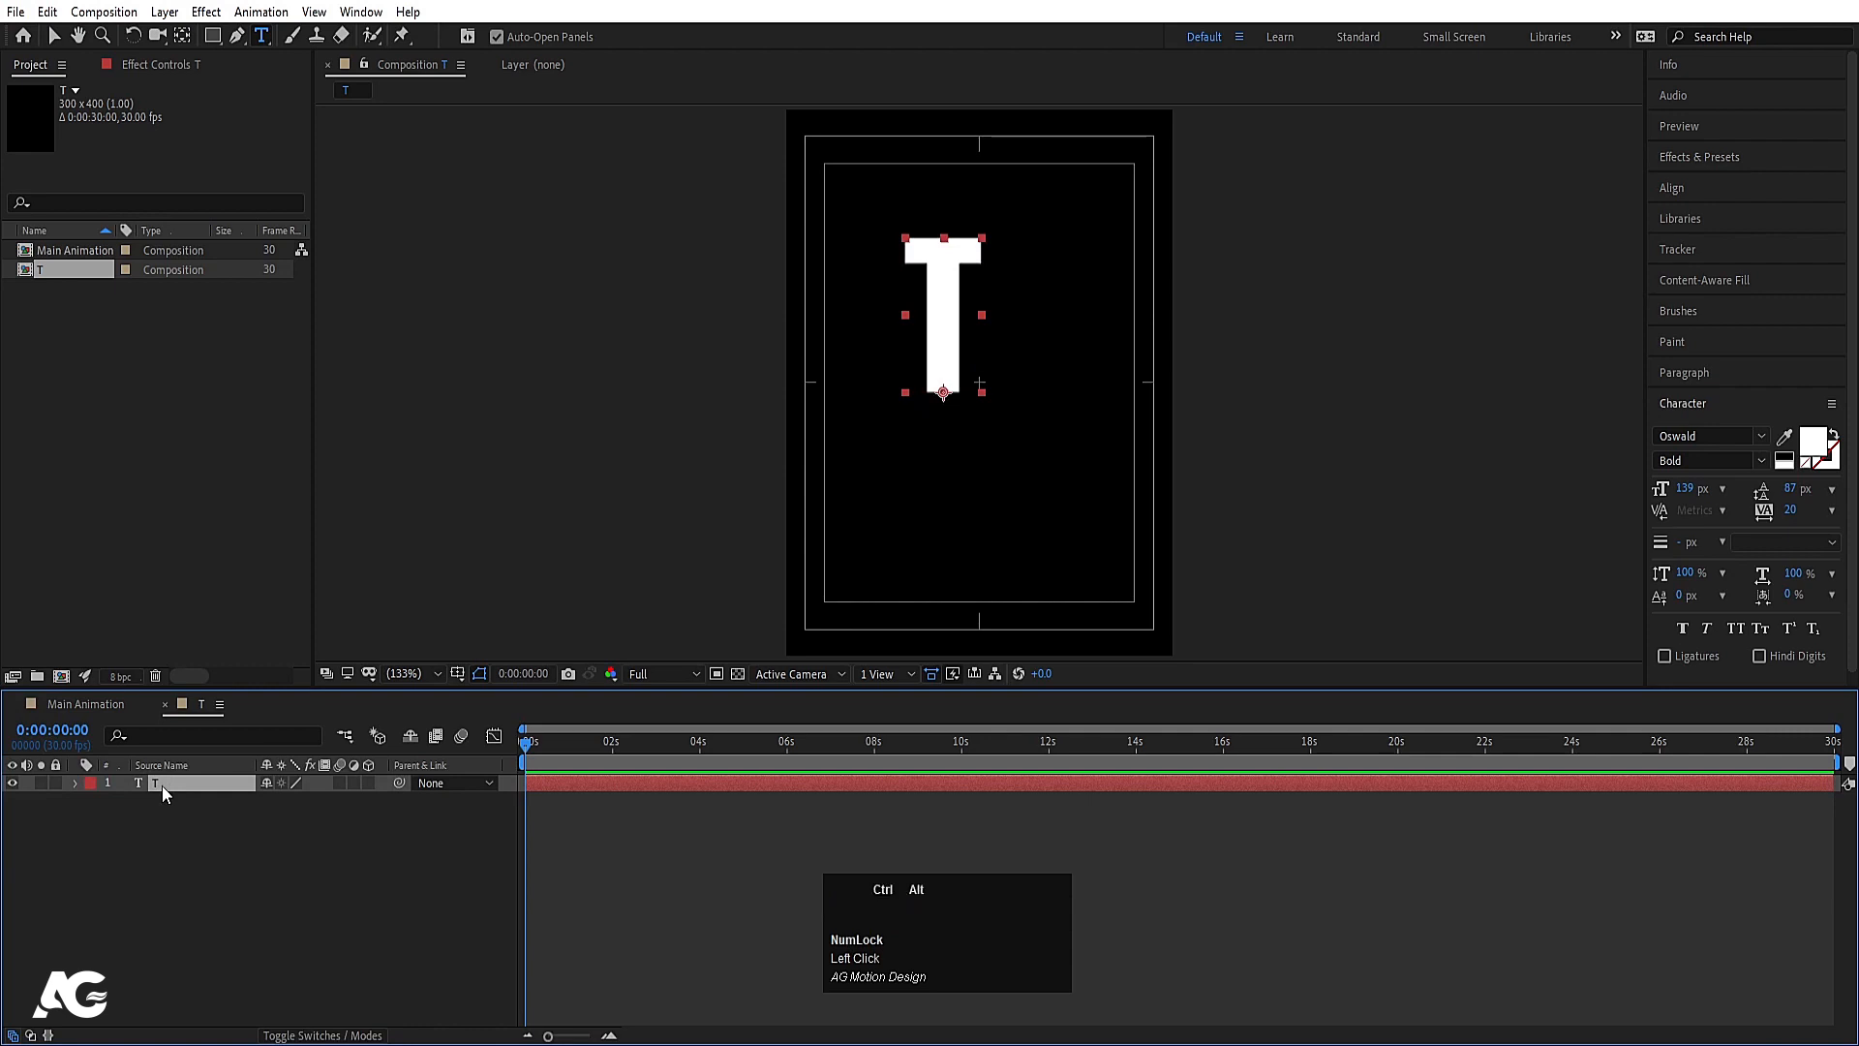
pyautogui.hotkey('ctrl', 'alt', 'Home')
pyautogui.click(1682, 189)
pyautogui.click(1694, 237)
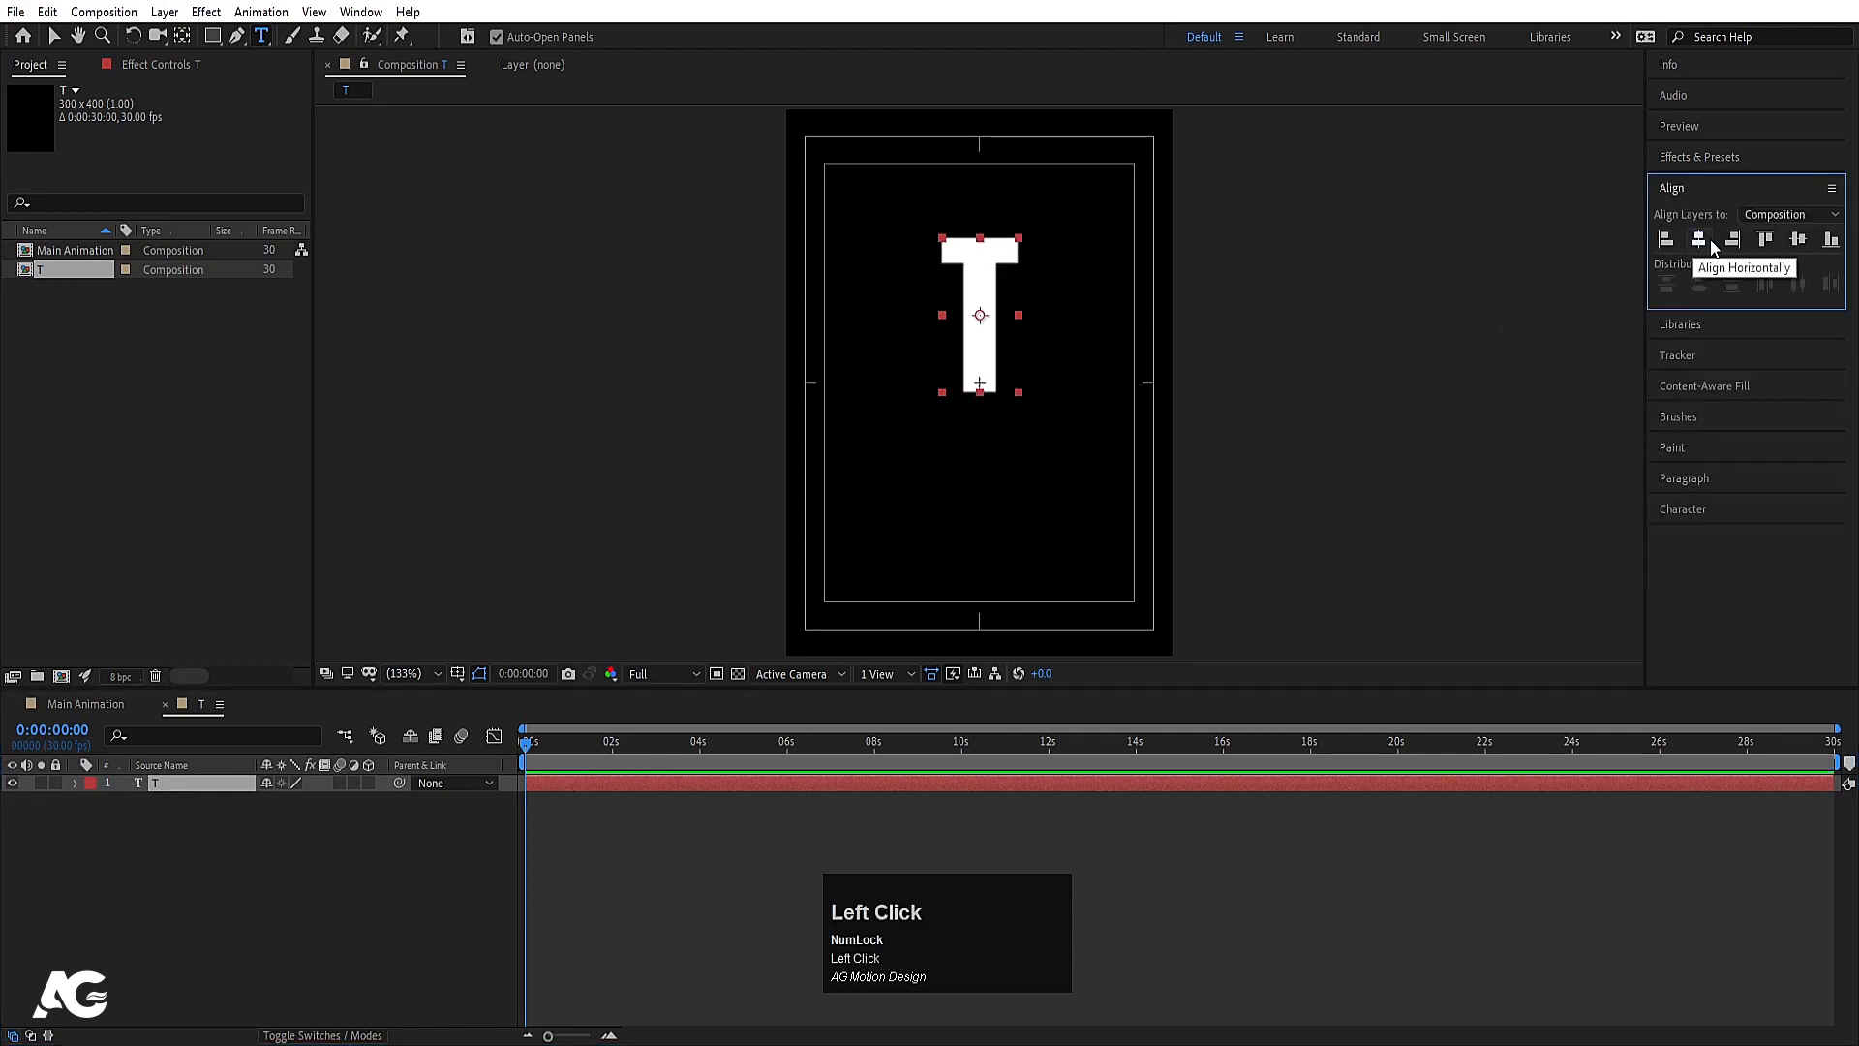
pyautogui.click(1792, 240)
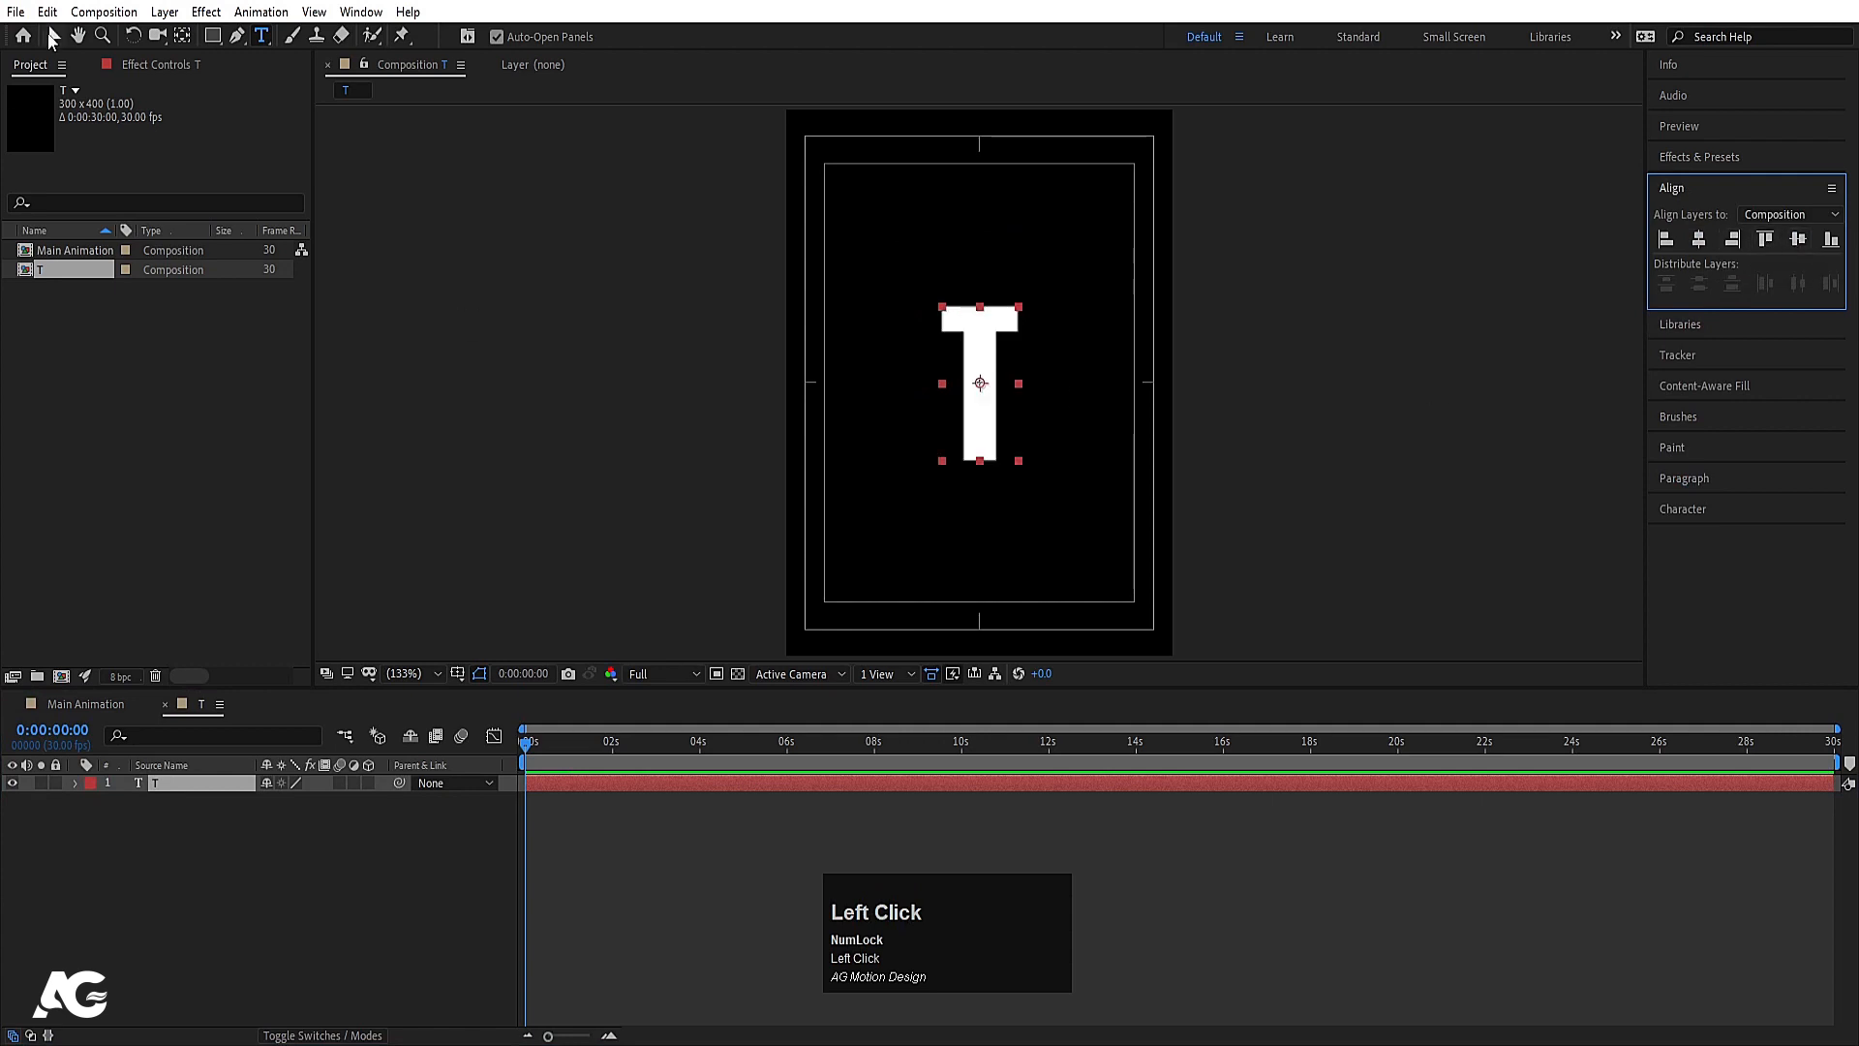
# Step: Move the letter T straight up into the upper half of the frame and snap its anchor point to its bottom centre
pyautogui.press('v')
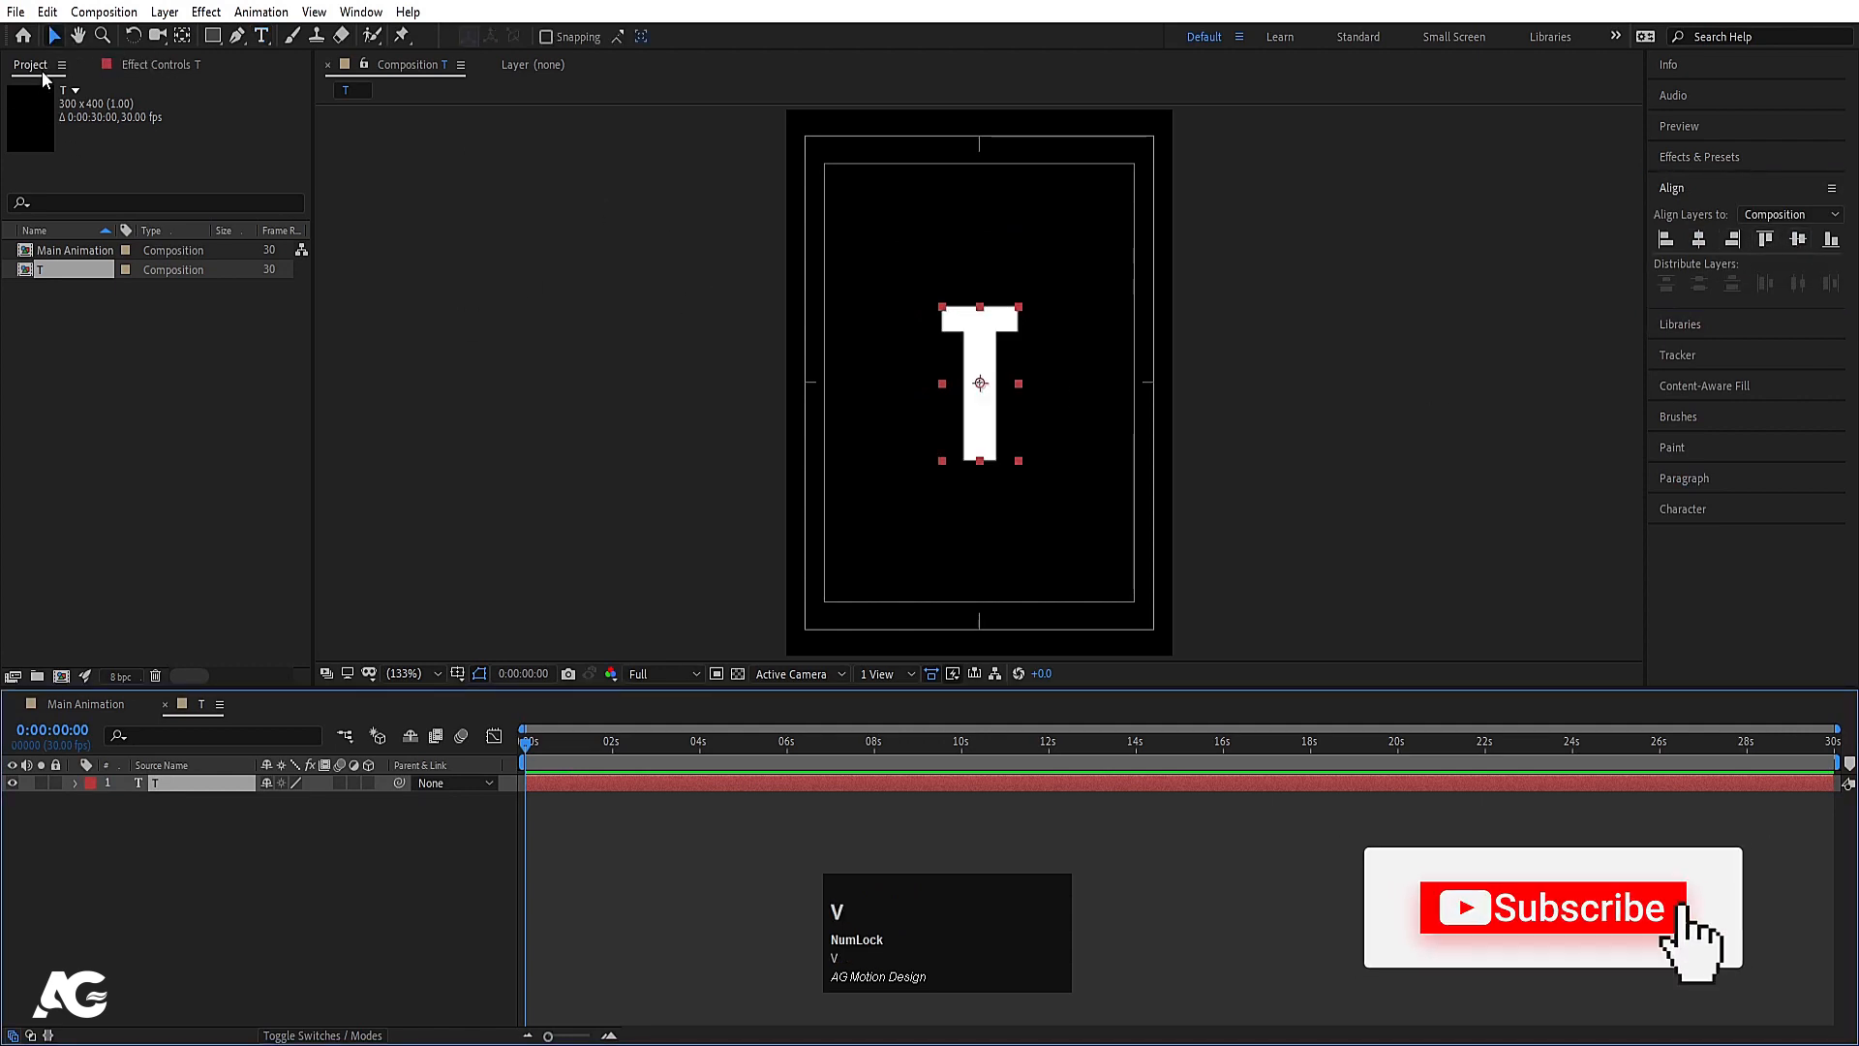
pyautogui.moveTo(986, 443); pyautogui.dragTo(985, 322)
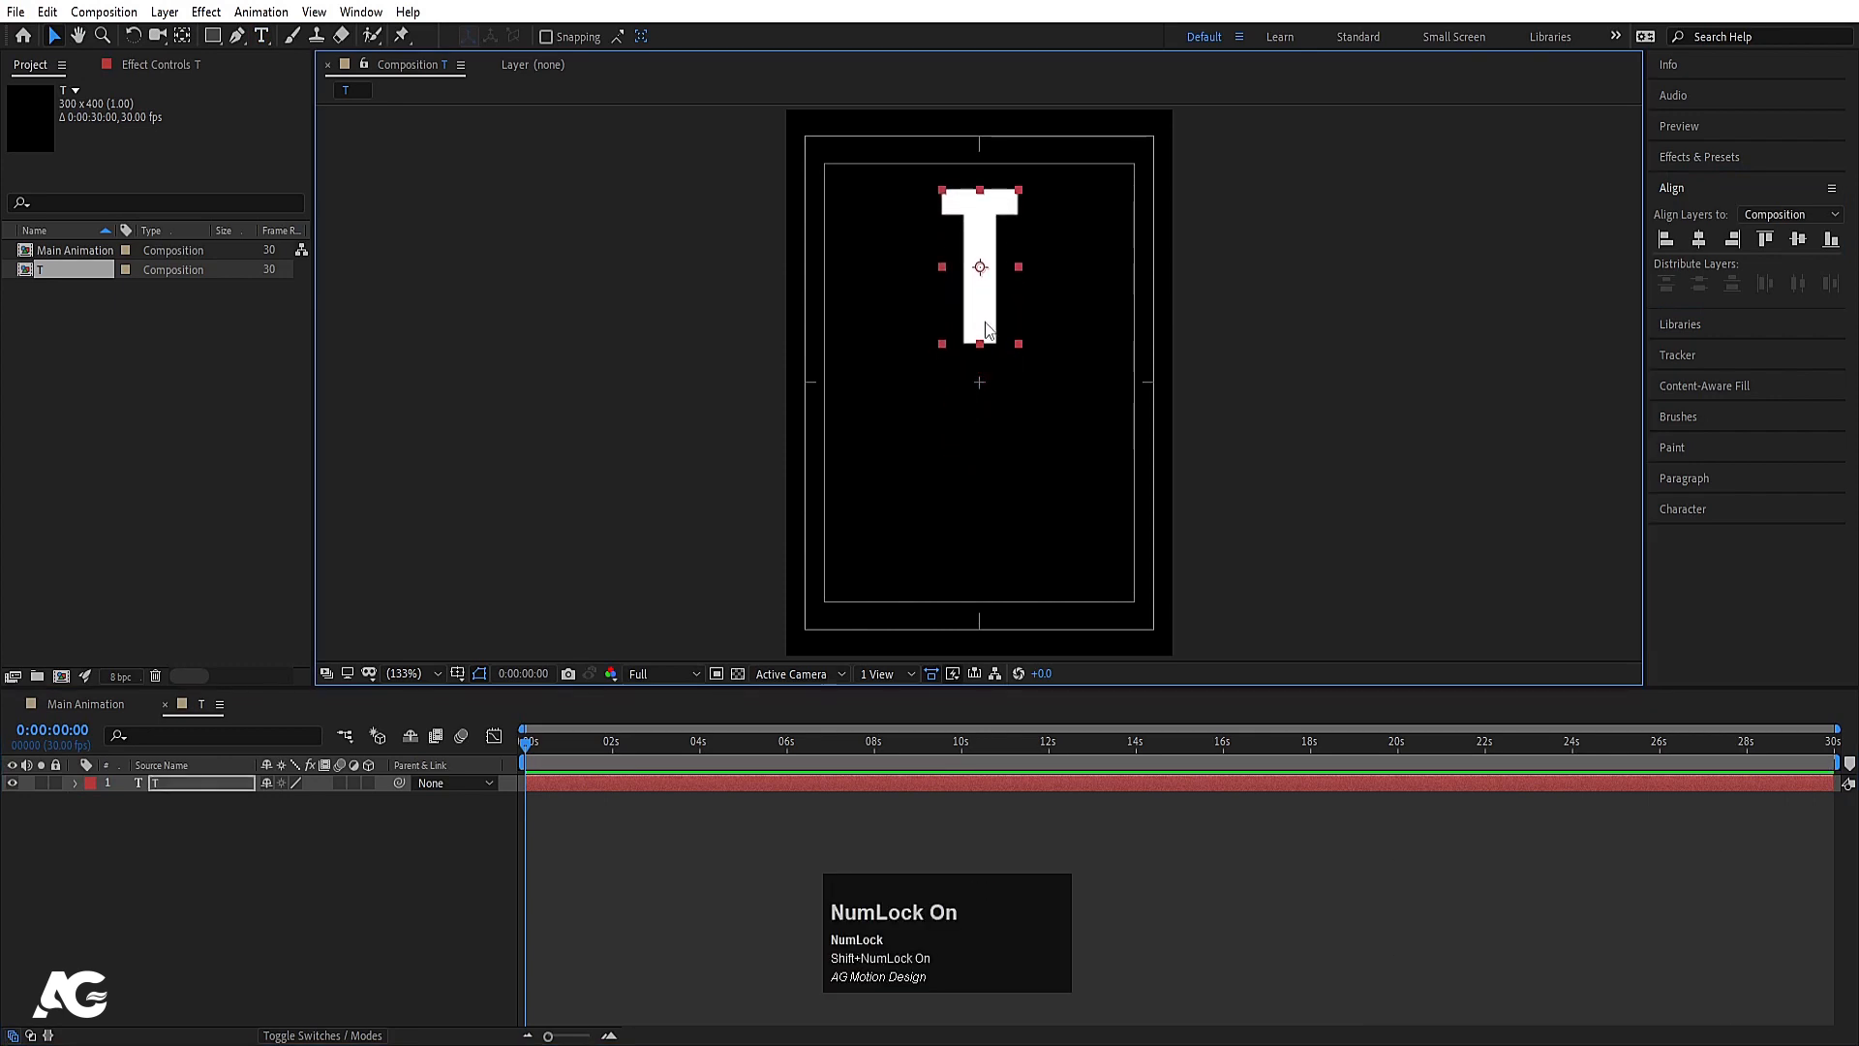
pyautogui.press('y')
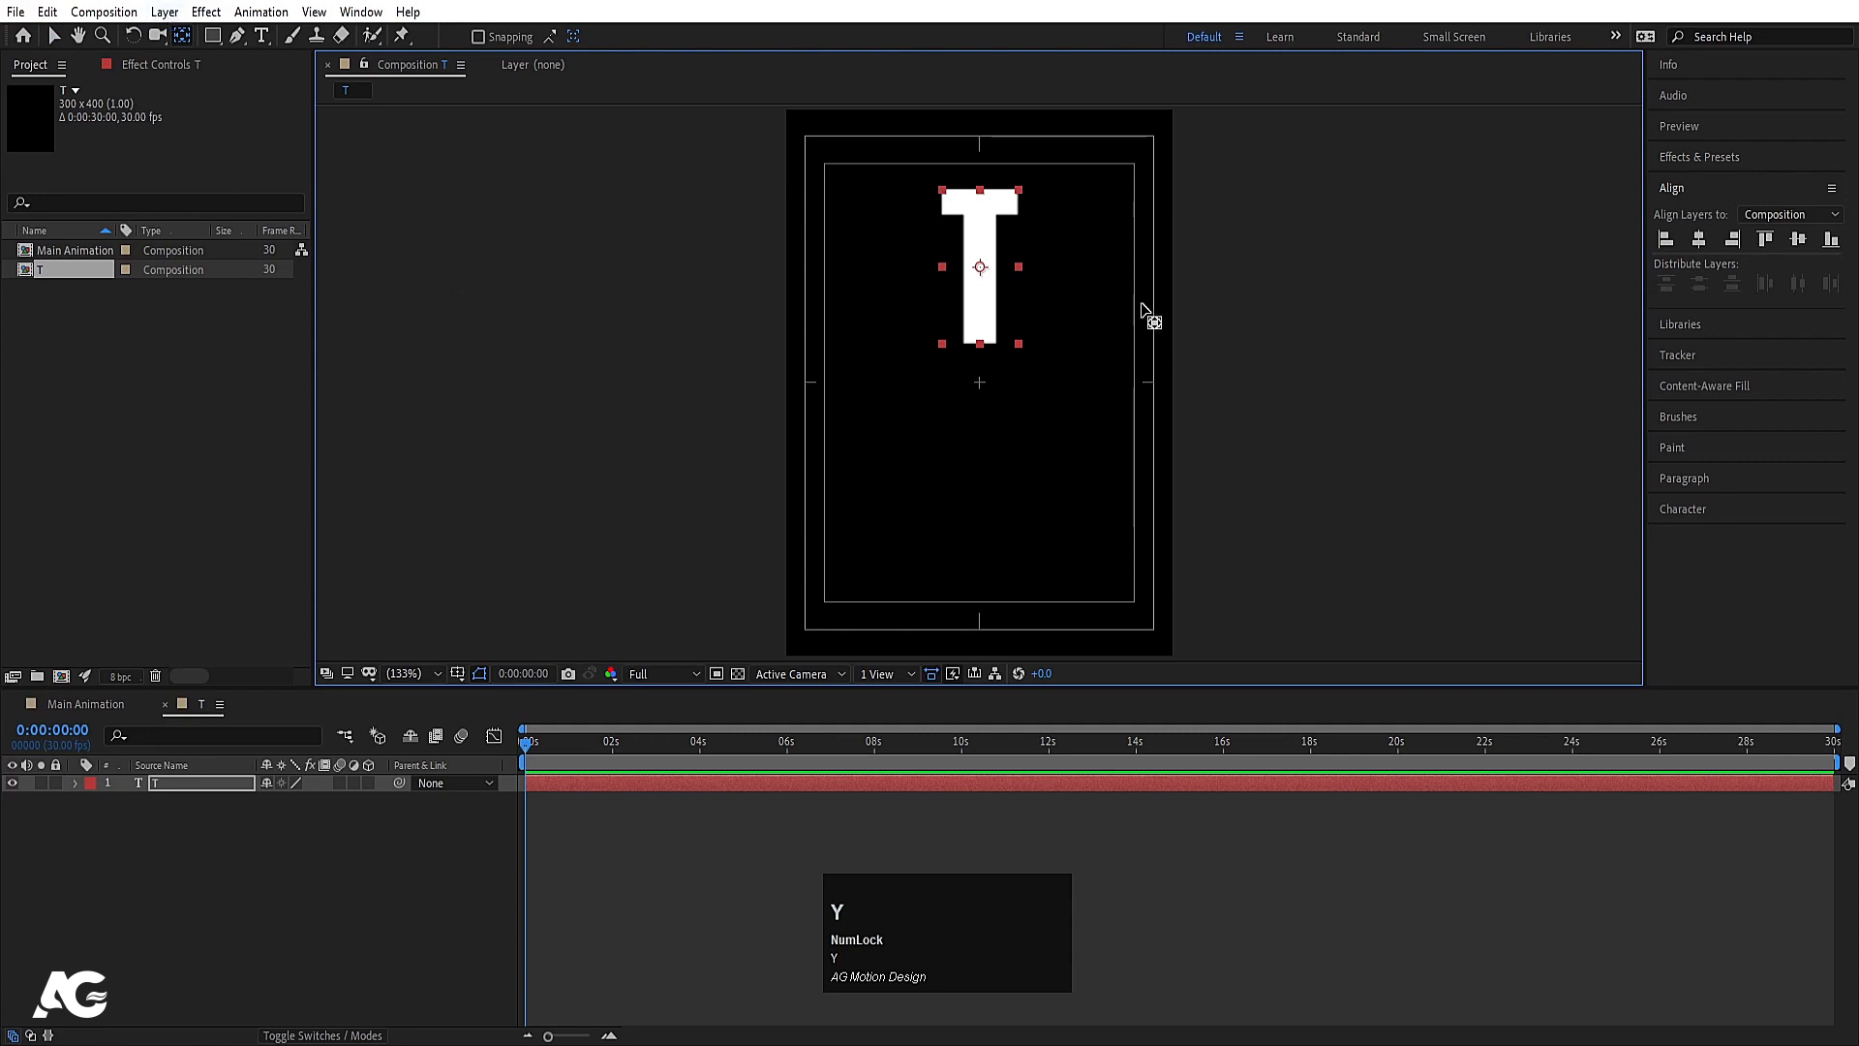
pyautogui.moveTo(979, 267); pyautogui.dragTo(981, 329)
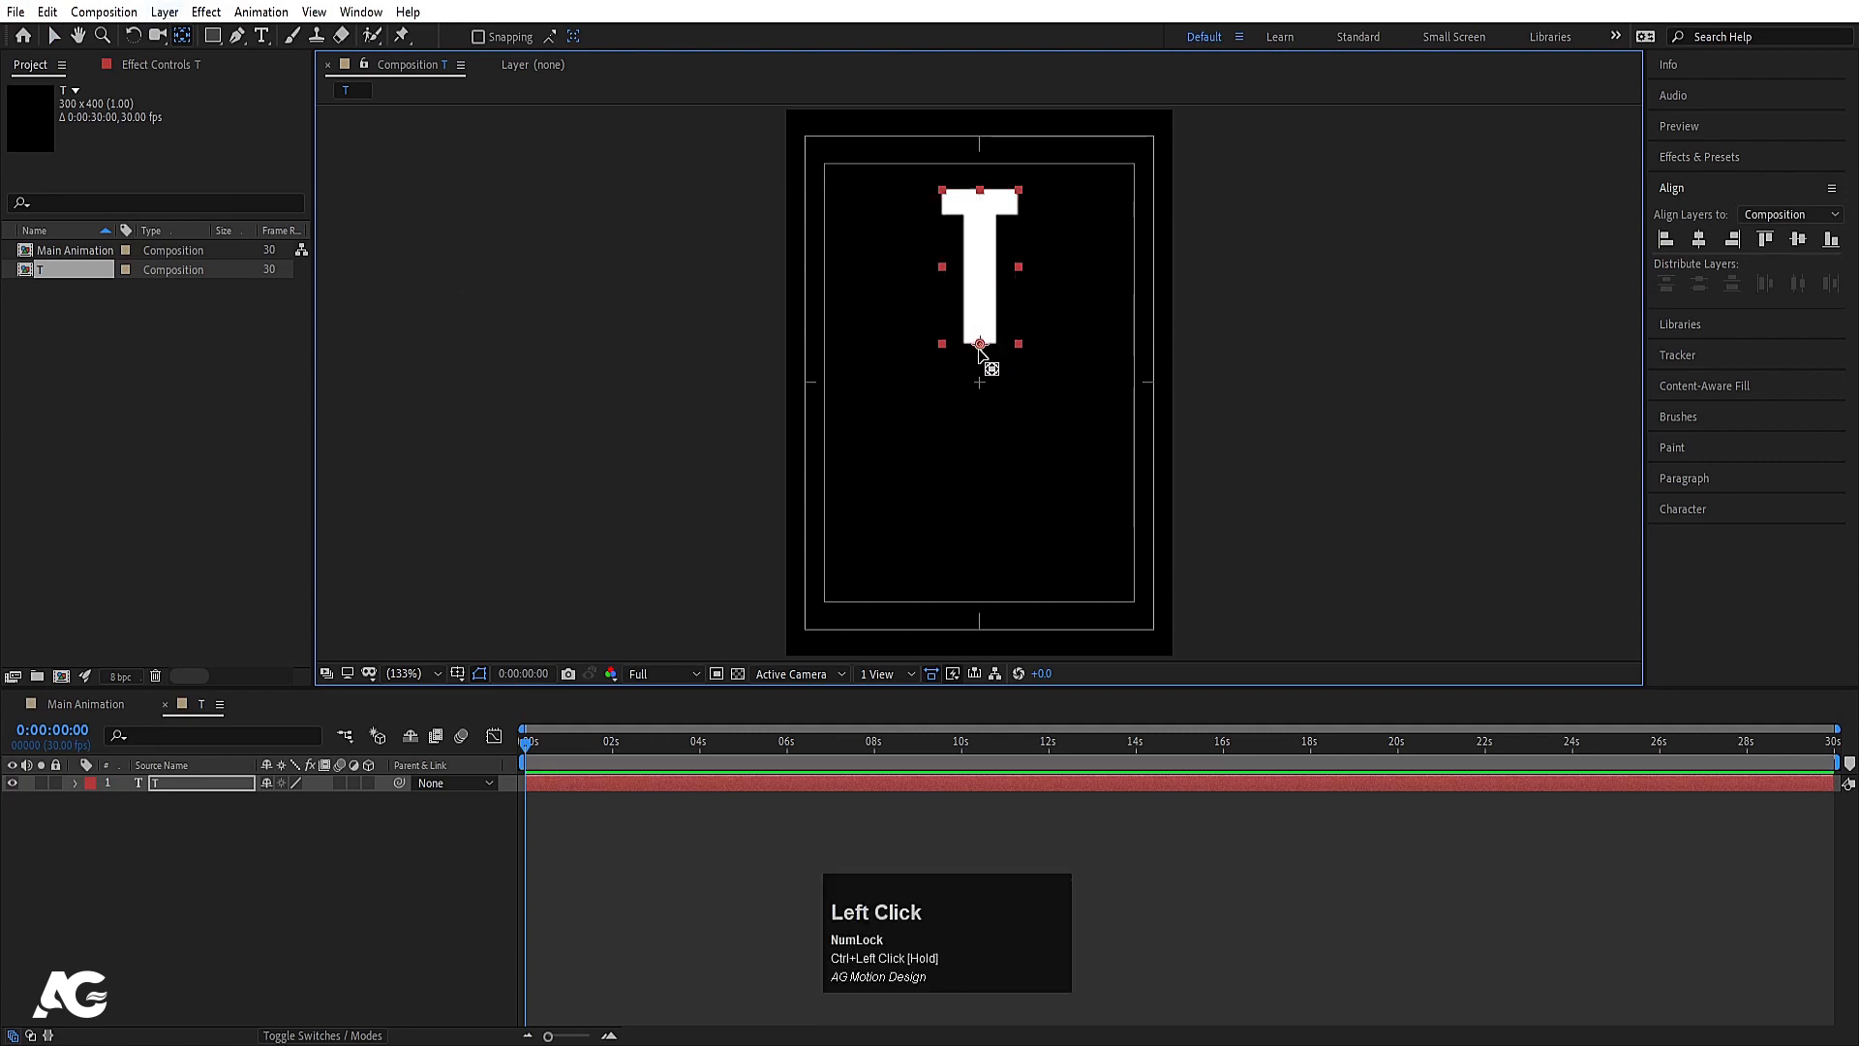
# Step: Make the T text layer 3D and reveal its rotation properties
pyautogui.click(182, 792)
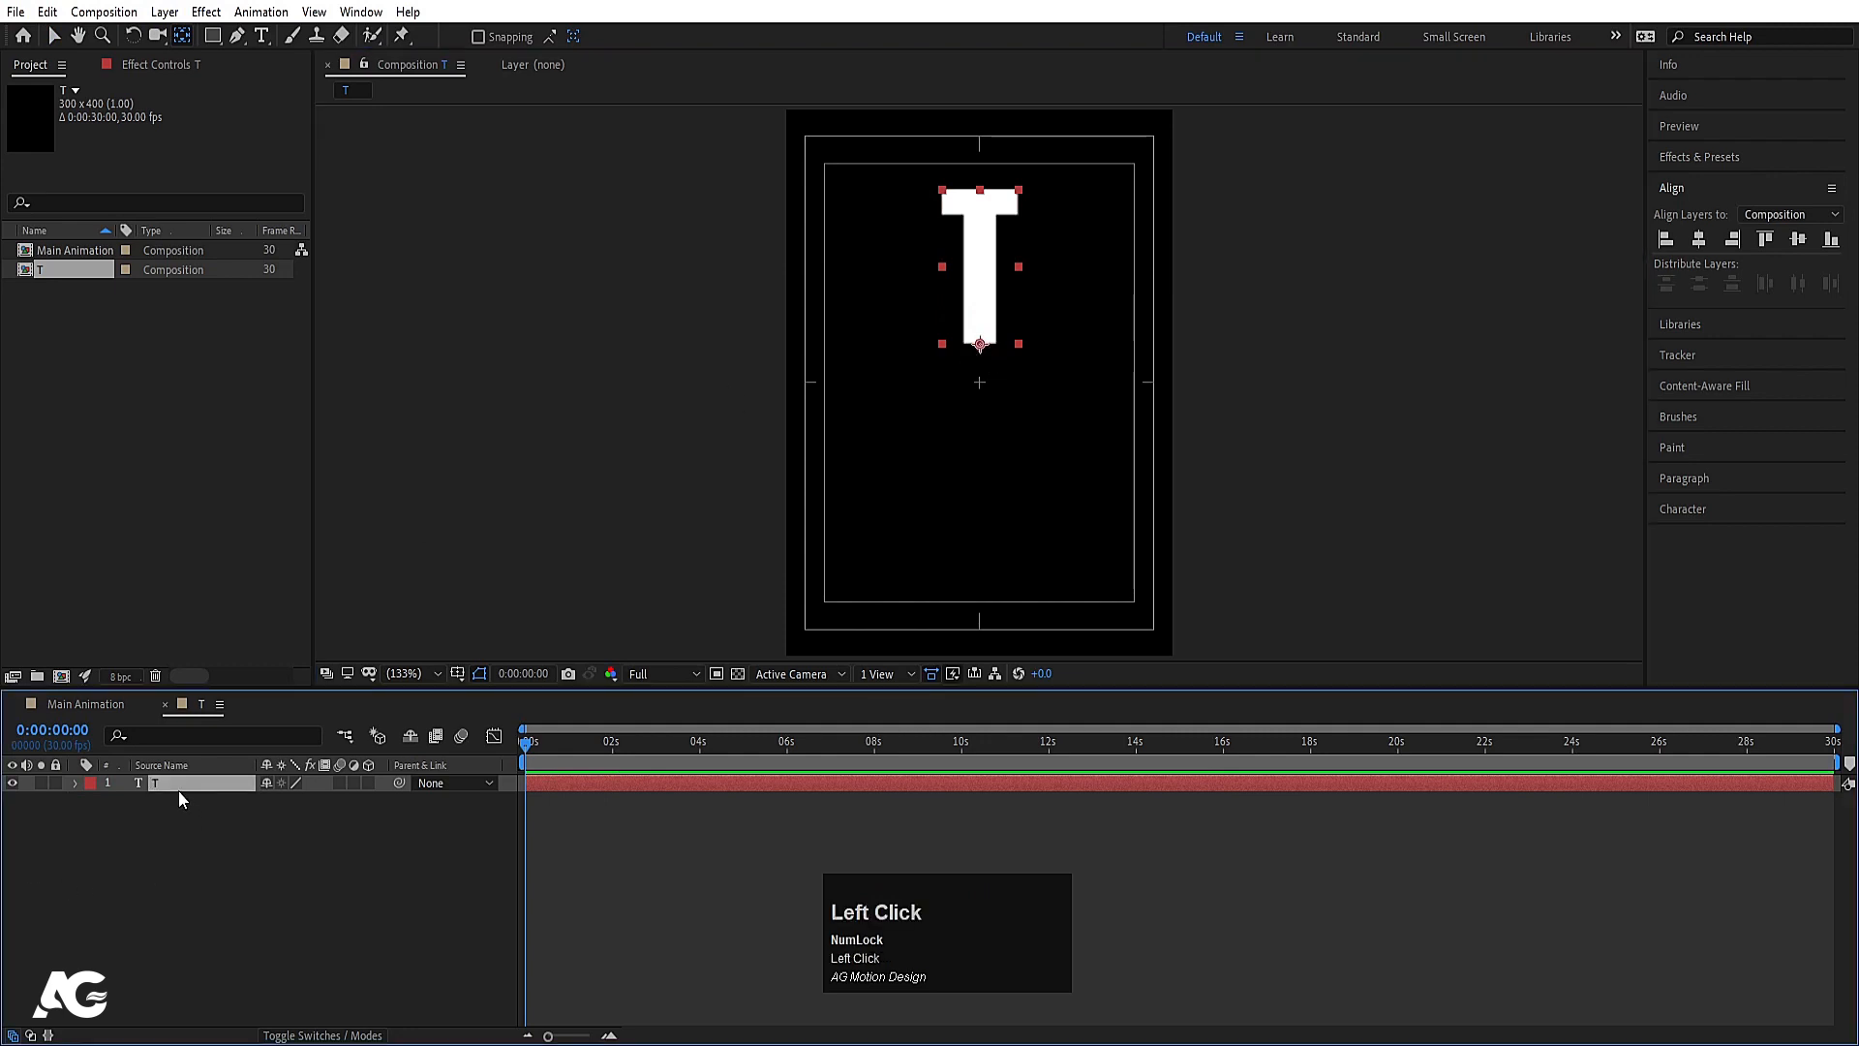
pyautogui.click(368, 784)
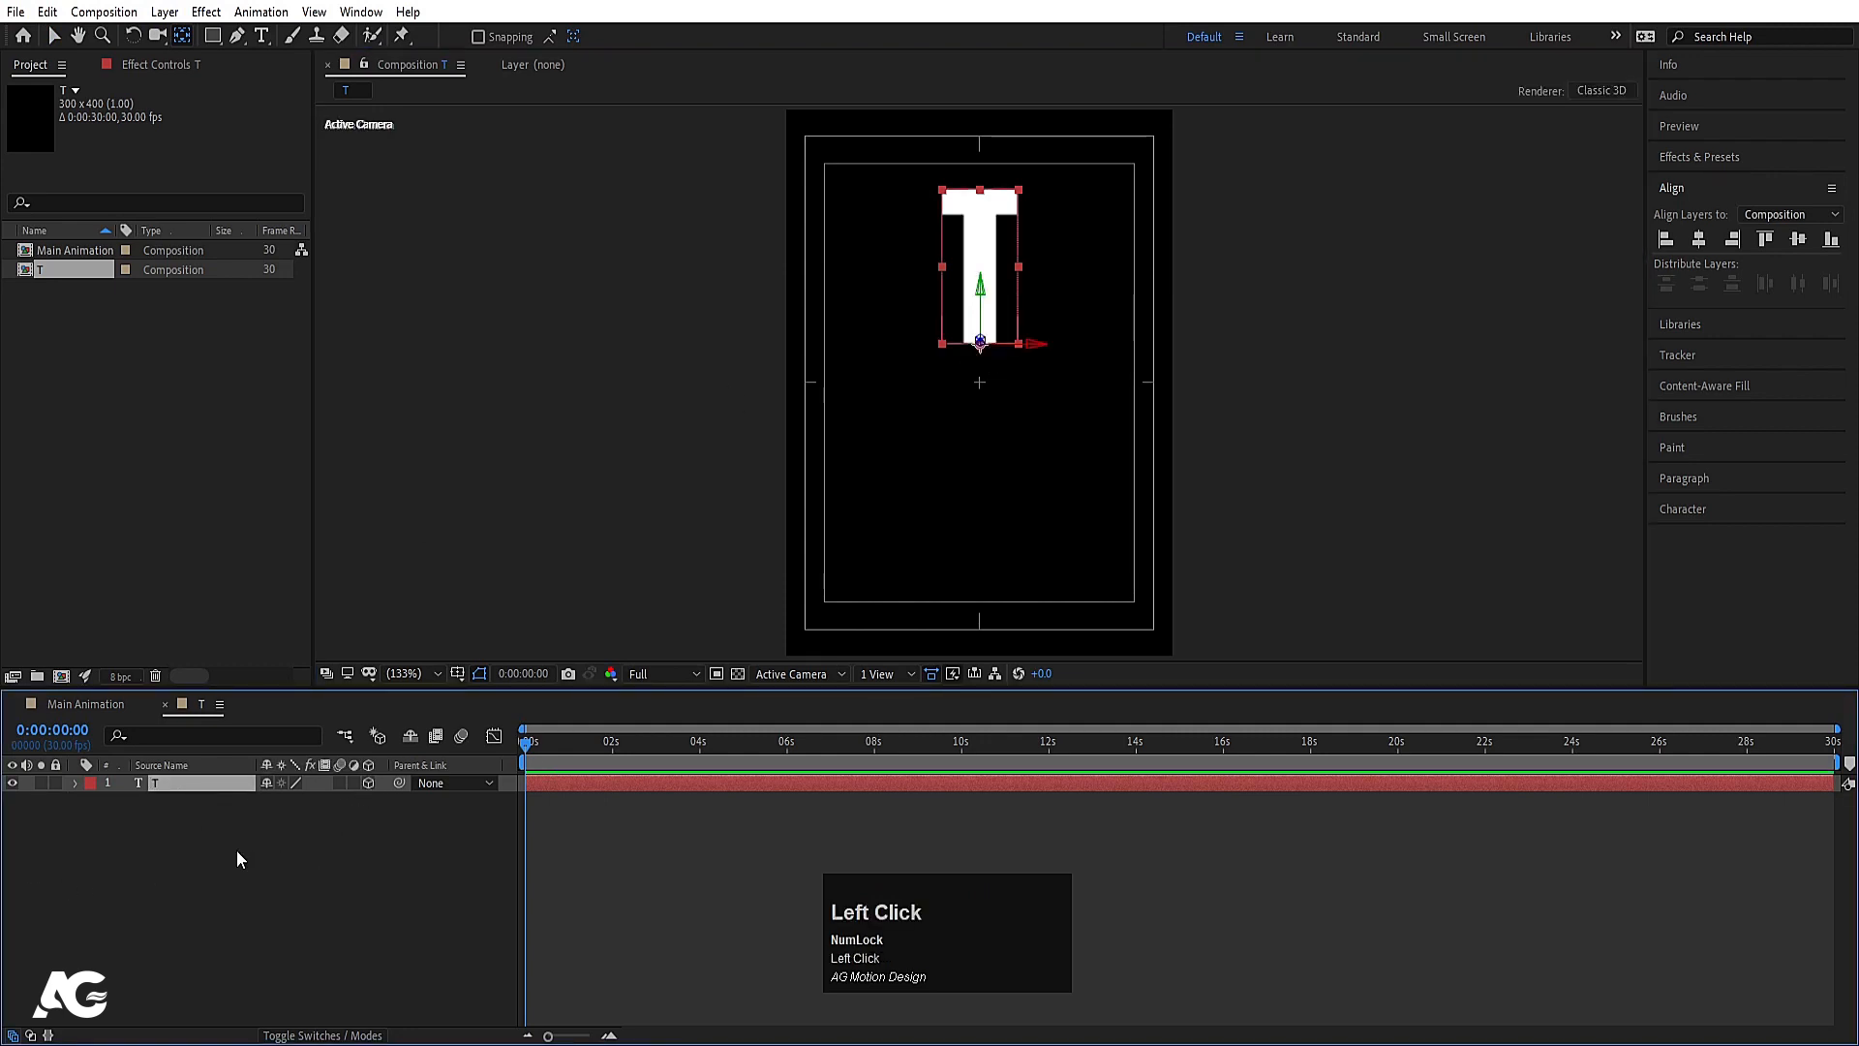
pyautogui.press('r')
# Step: Try an X Rotation of about 45° on the T layer and undo it
pyautogui.moveTo(281, 852); pyautogui.dragTo(320, 813)
pyautogui.hotkey('ctrl', 'z')
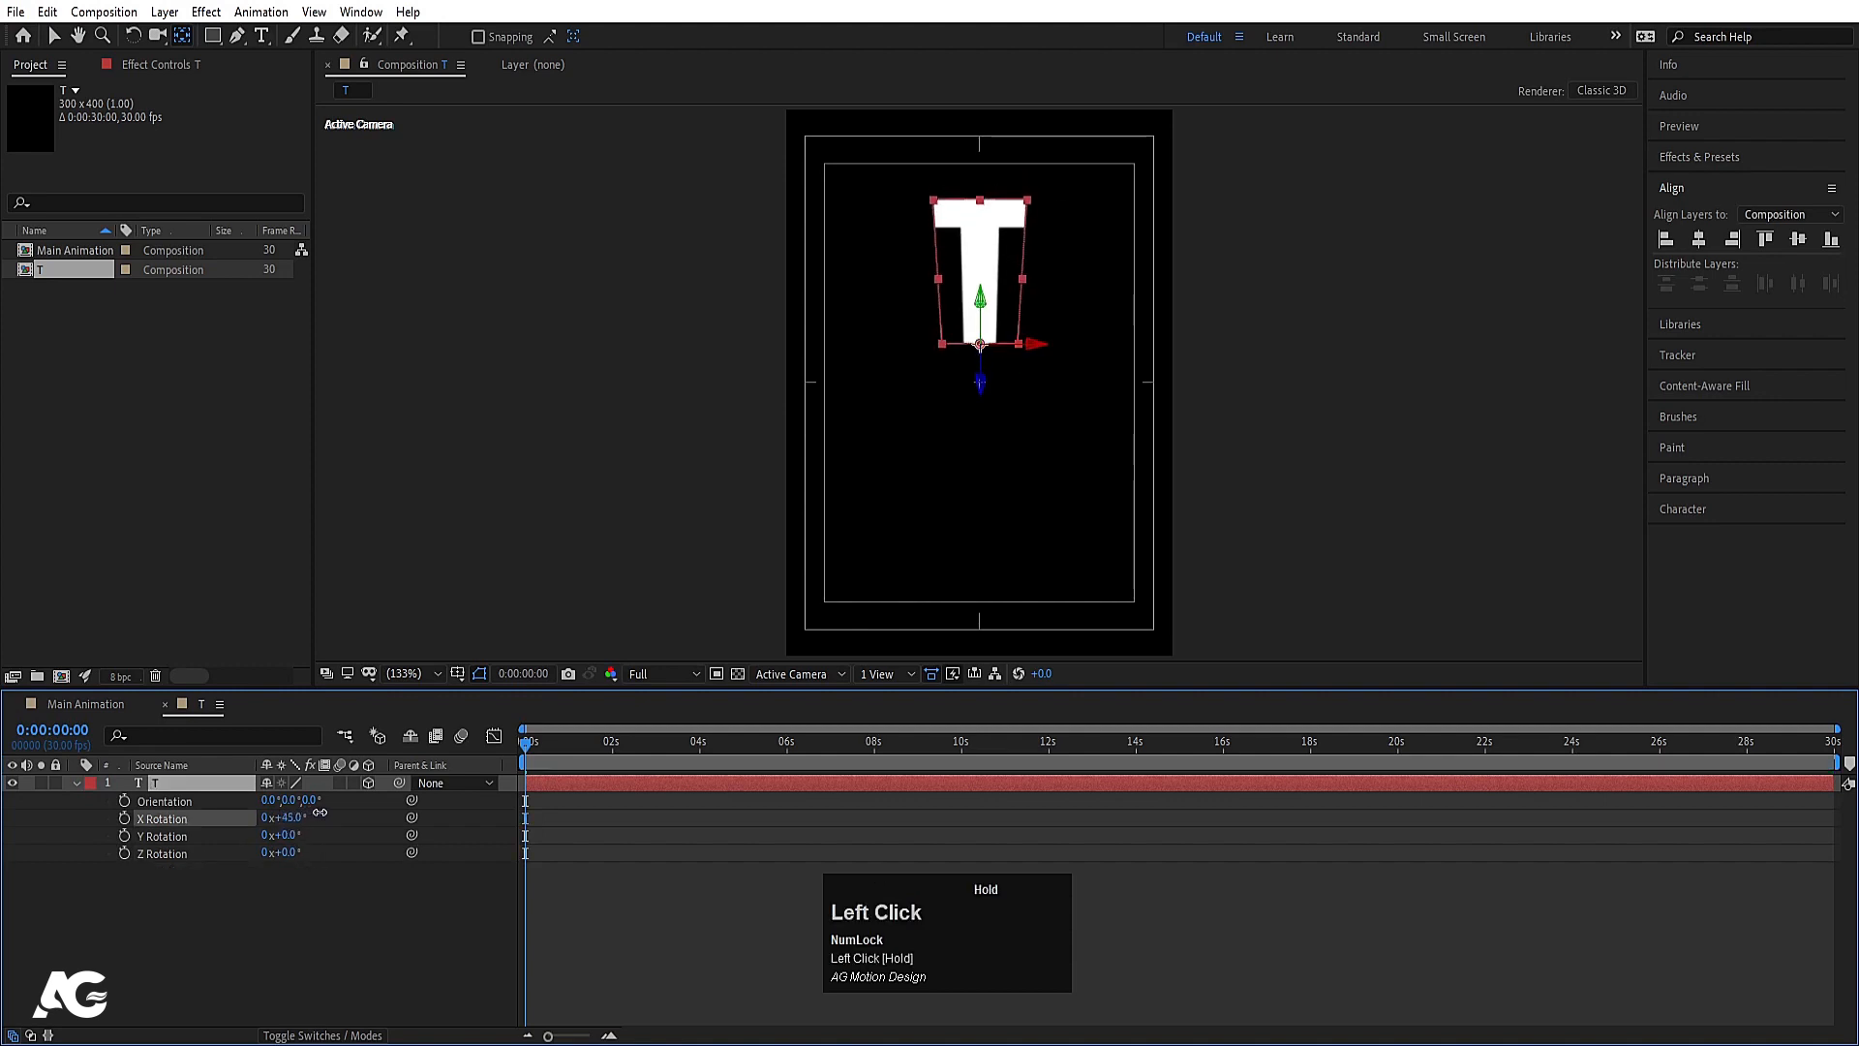
pyautogui.hotkey('ctrl', 'z')
pyautogui.click(204, 885)
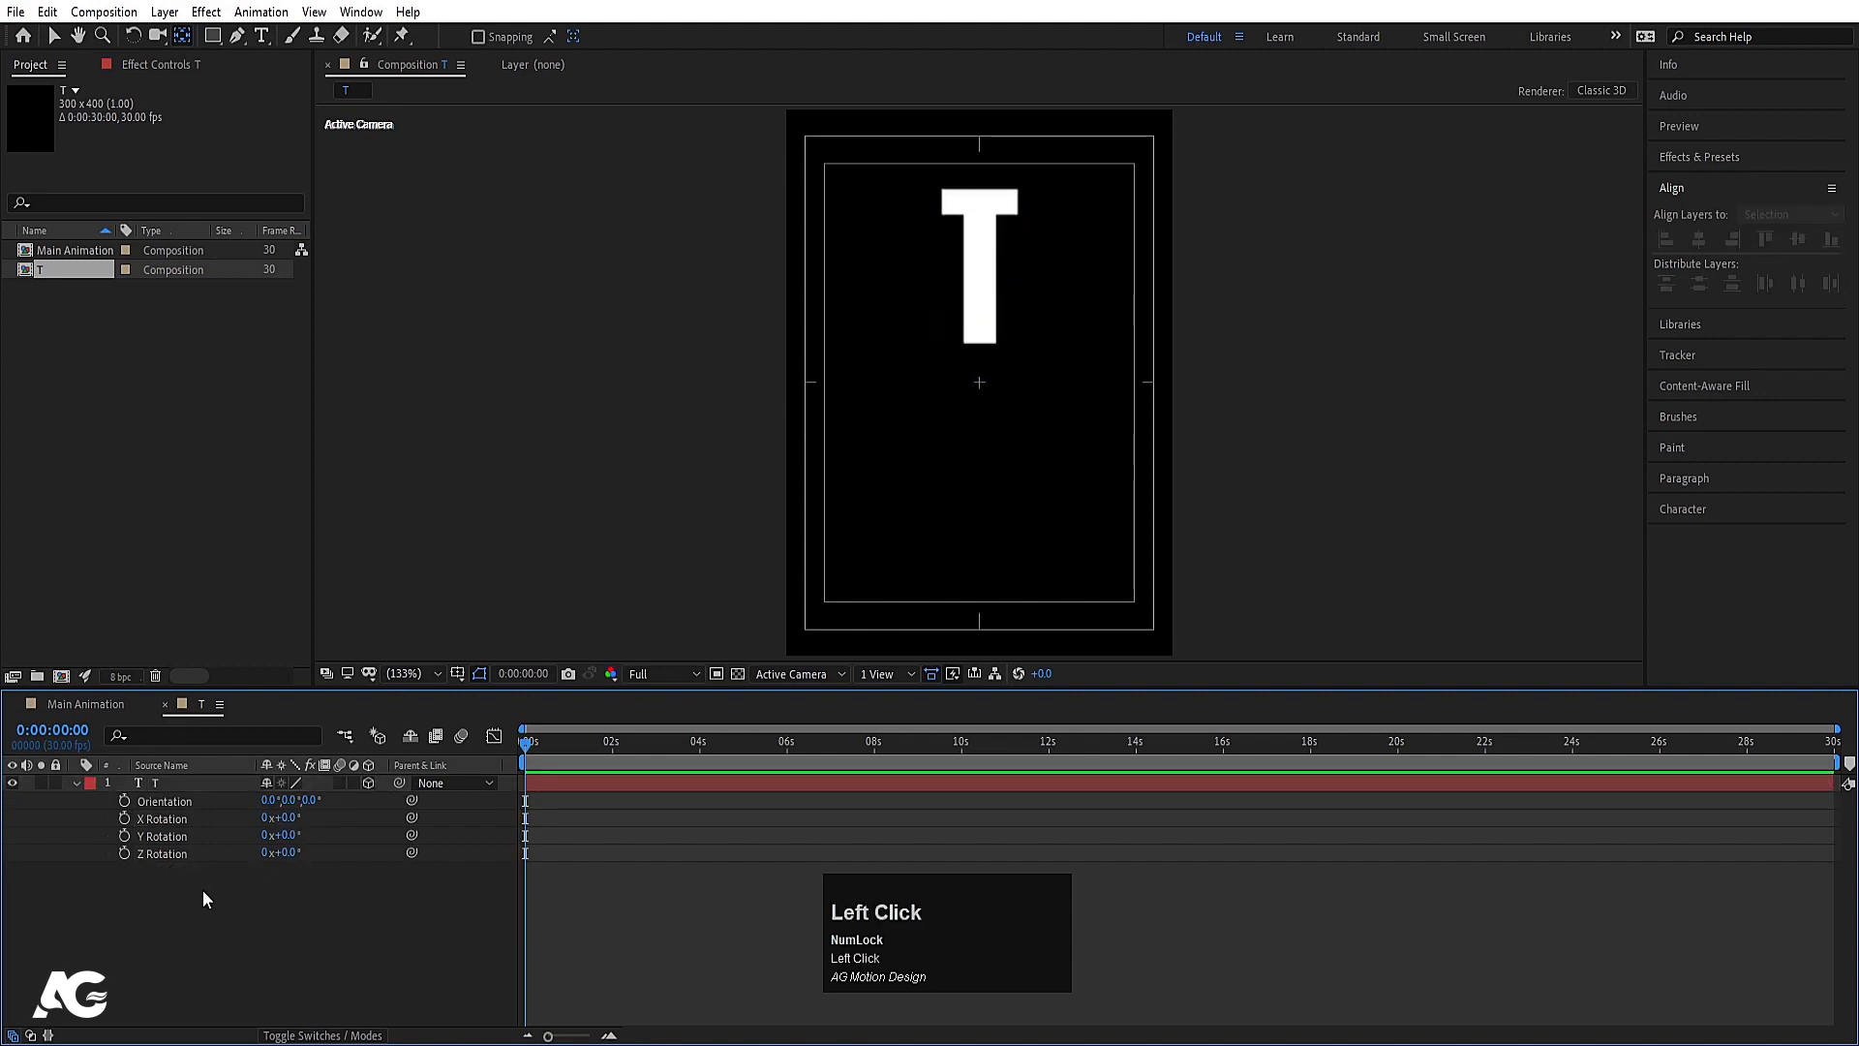
# Step: Keyframe the T layer's X Rotation from 0° at 0:00:00:00 to 274° at 0:00:01:10
pyautogui.click(124, 818)
pyautogui.press('=')
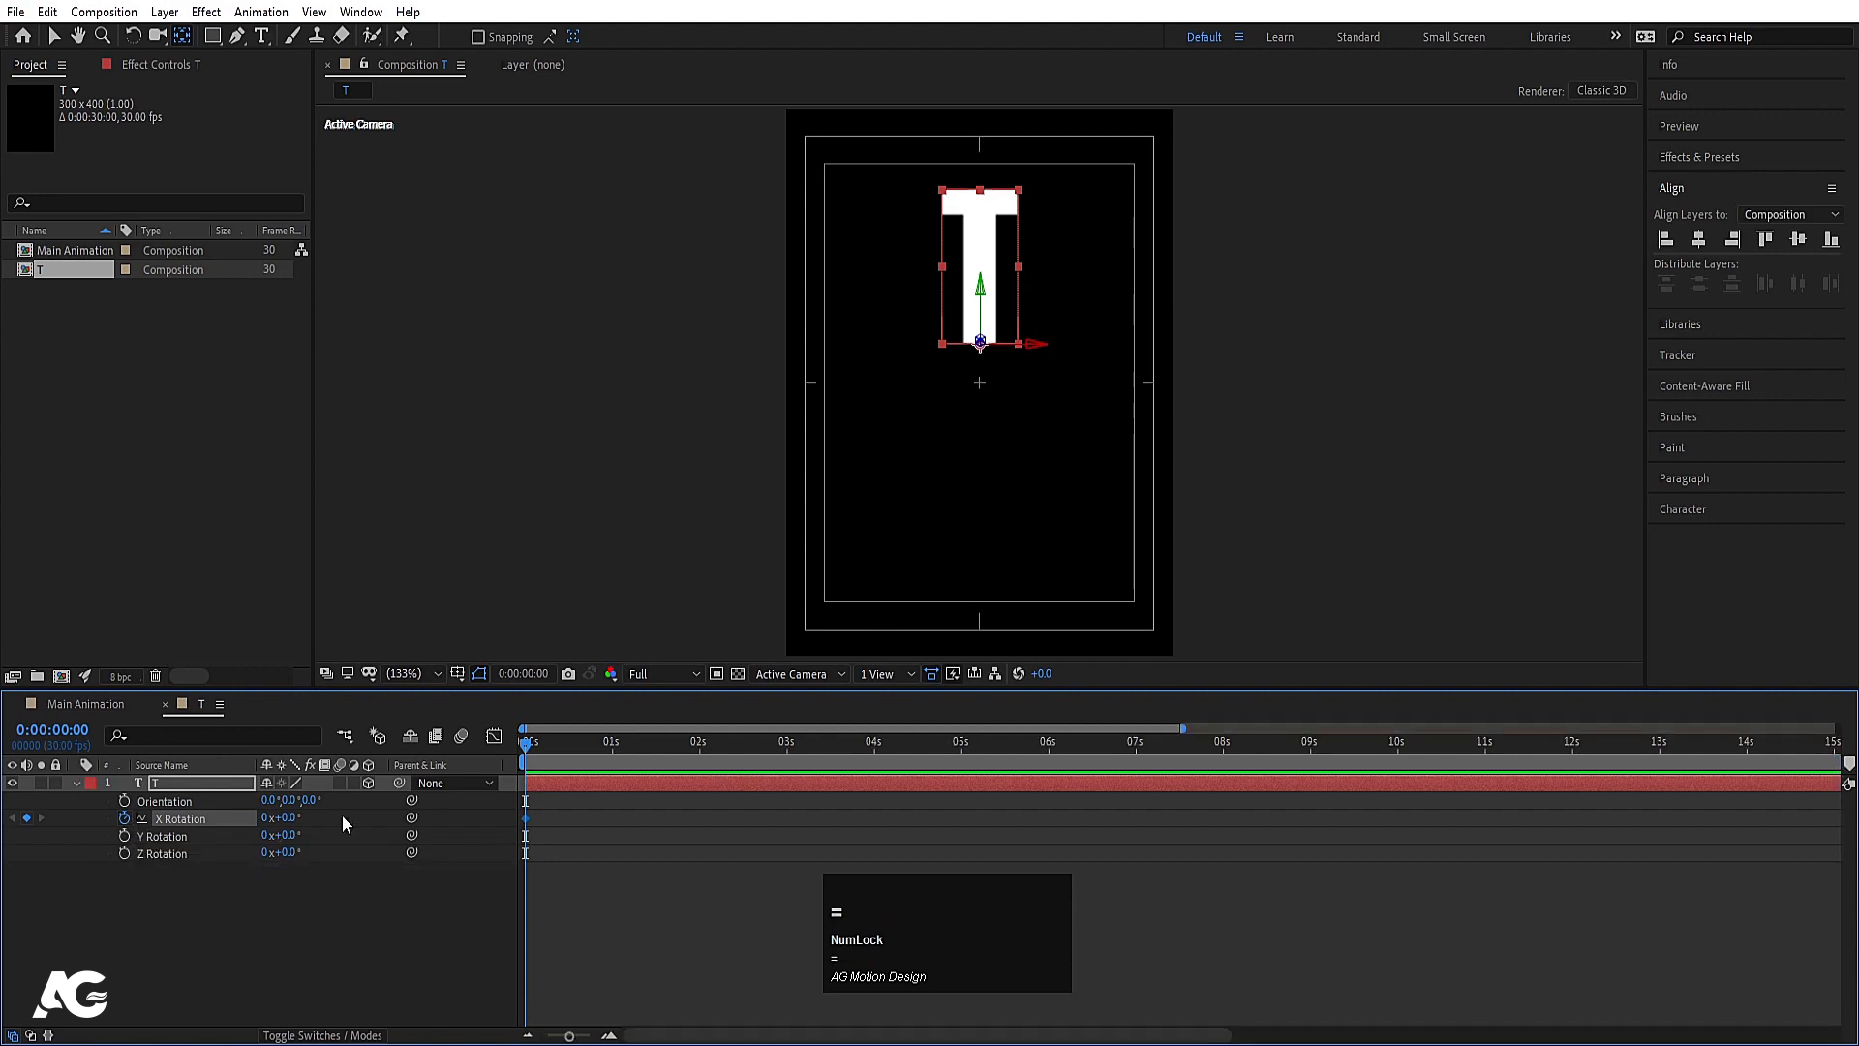
pyautogui.press('=')
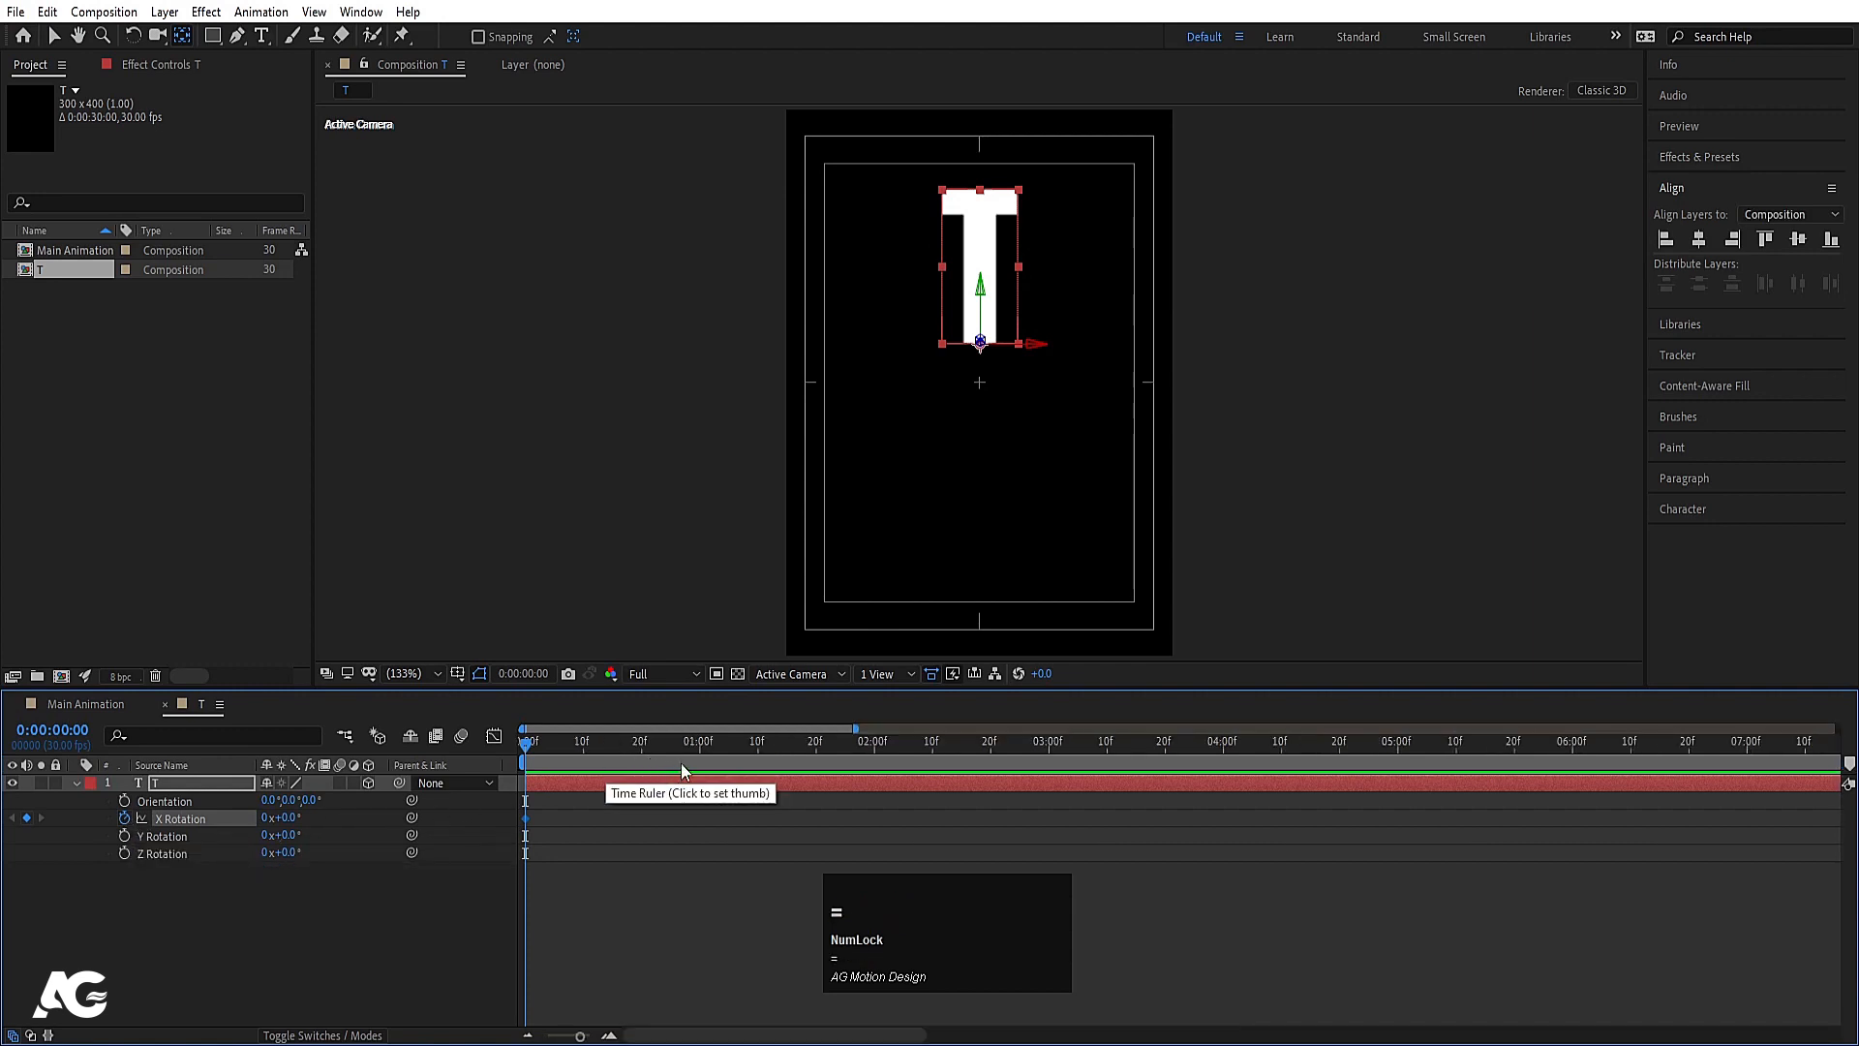
pyautogui.click(757, 746)
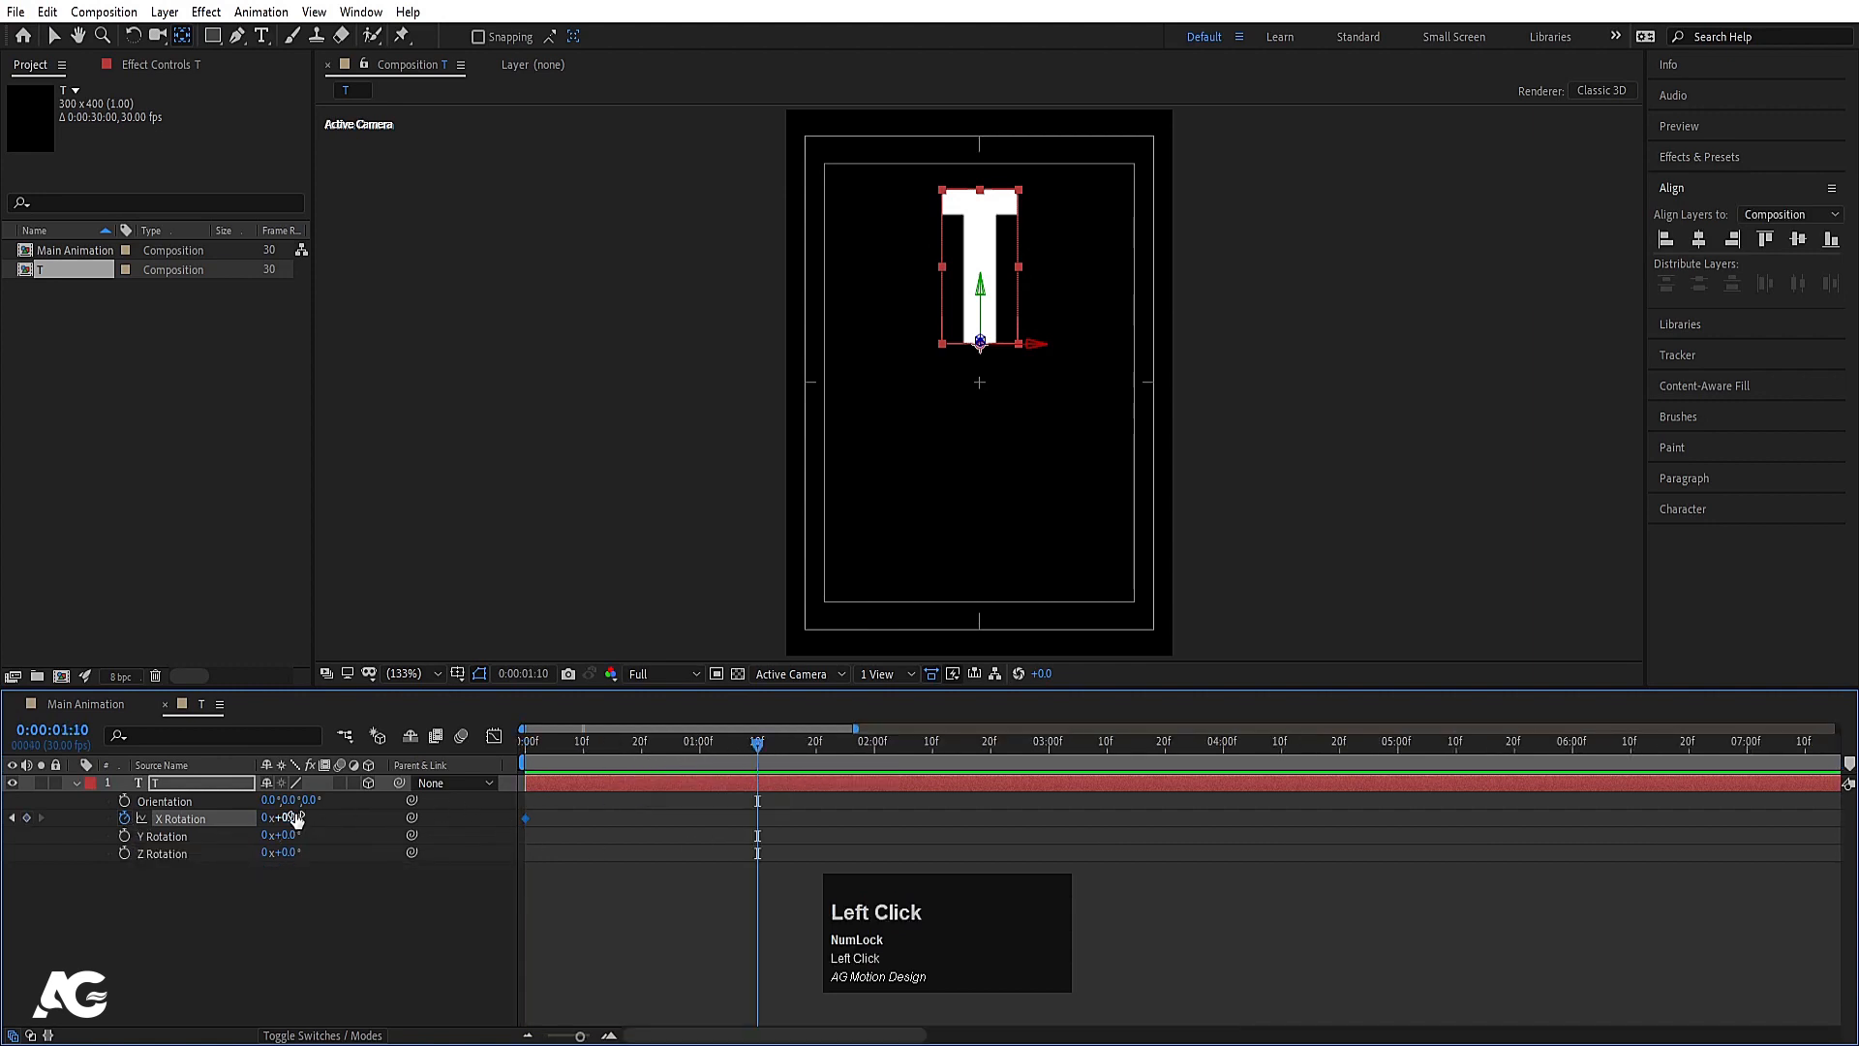
pyautogui.moveTo(296, 819); pyautogui.dragTo(532, 785)
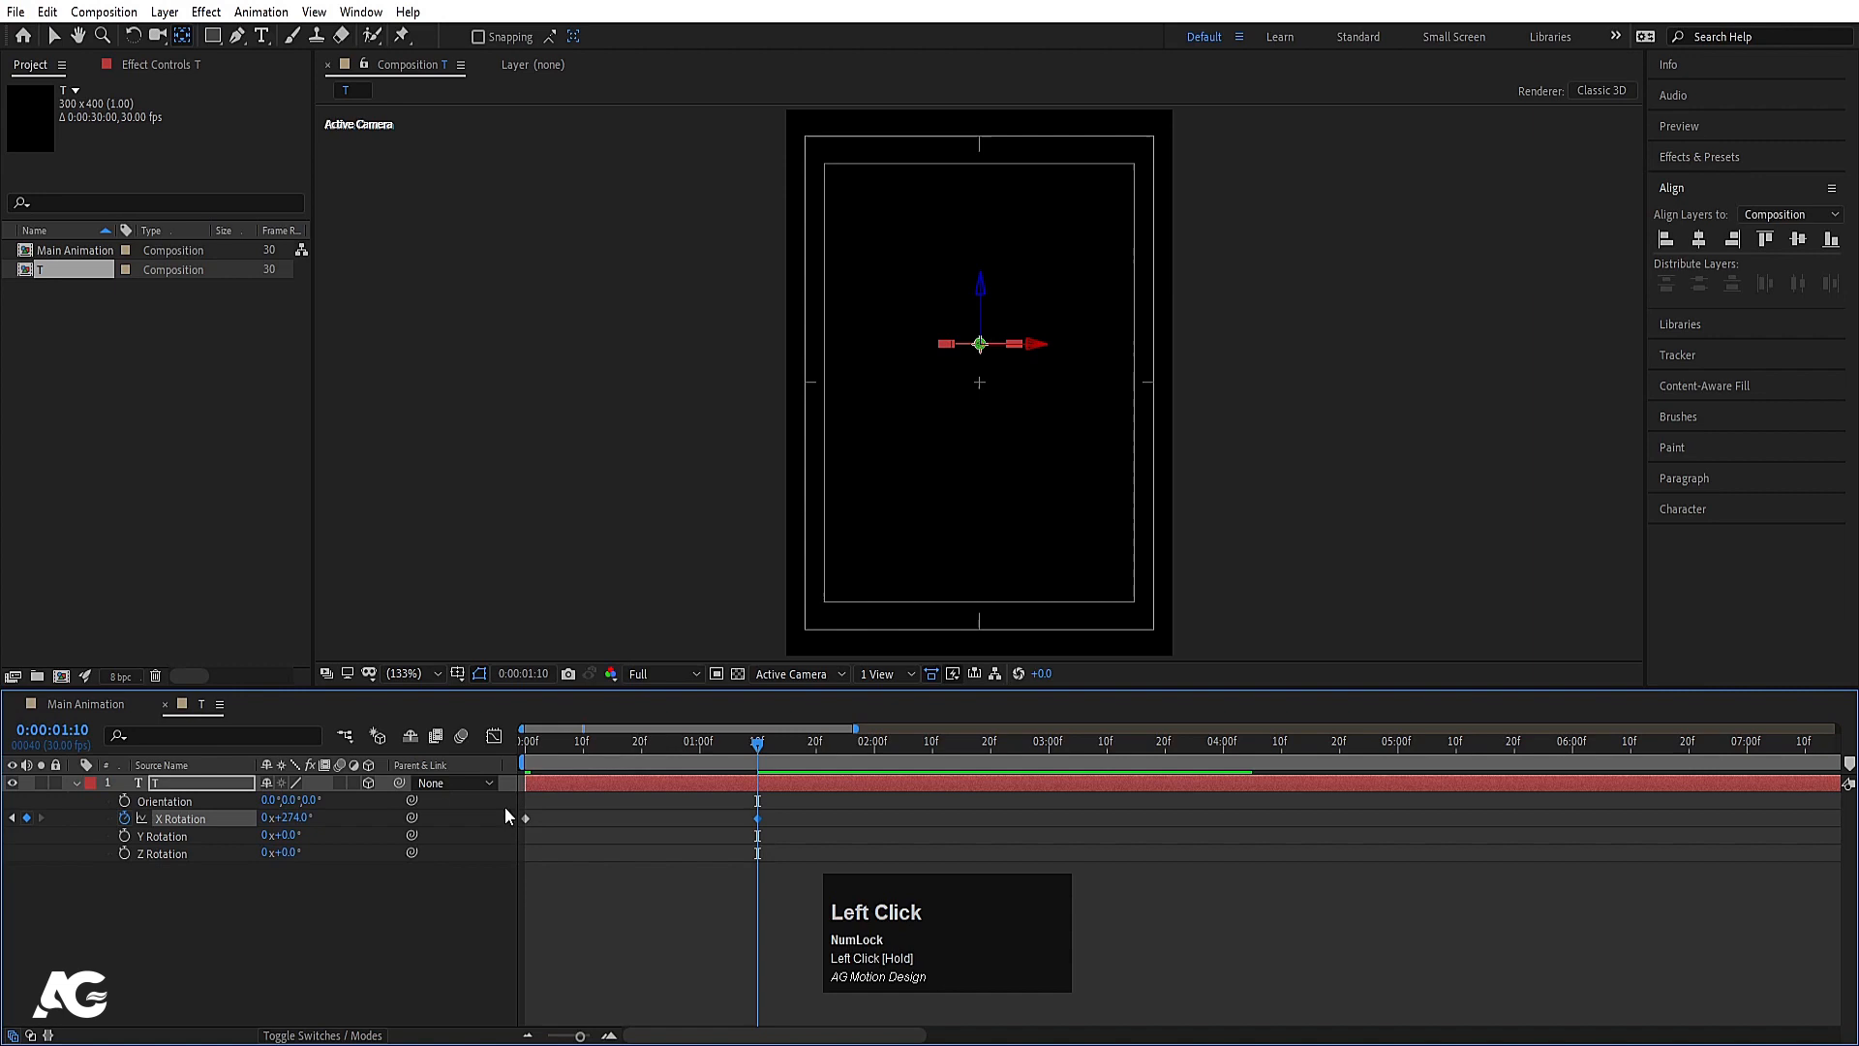
# Step: Try 270° for the X Rotation keyframe at 0:00:01:10 and bring it back to 274°
pyautogui.click(341, 898)
pyautogui.click(302, 818)
pyautogui.write('27')
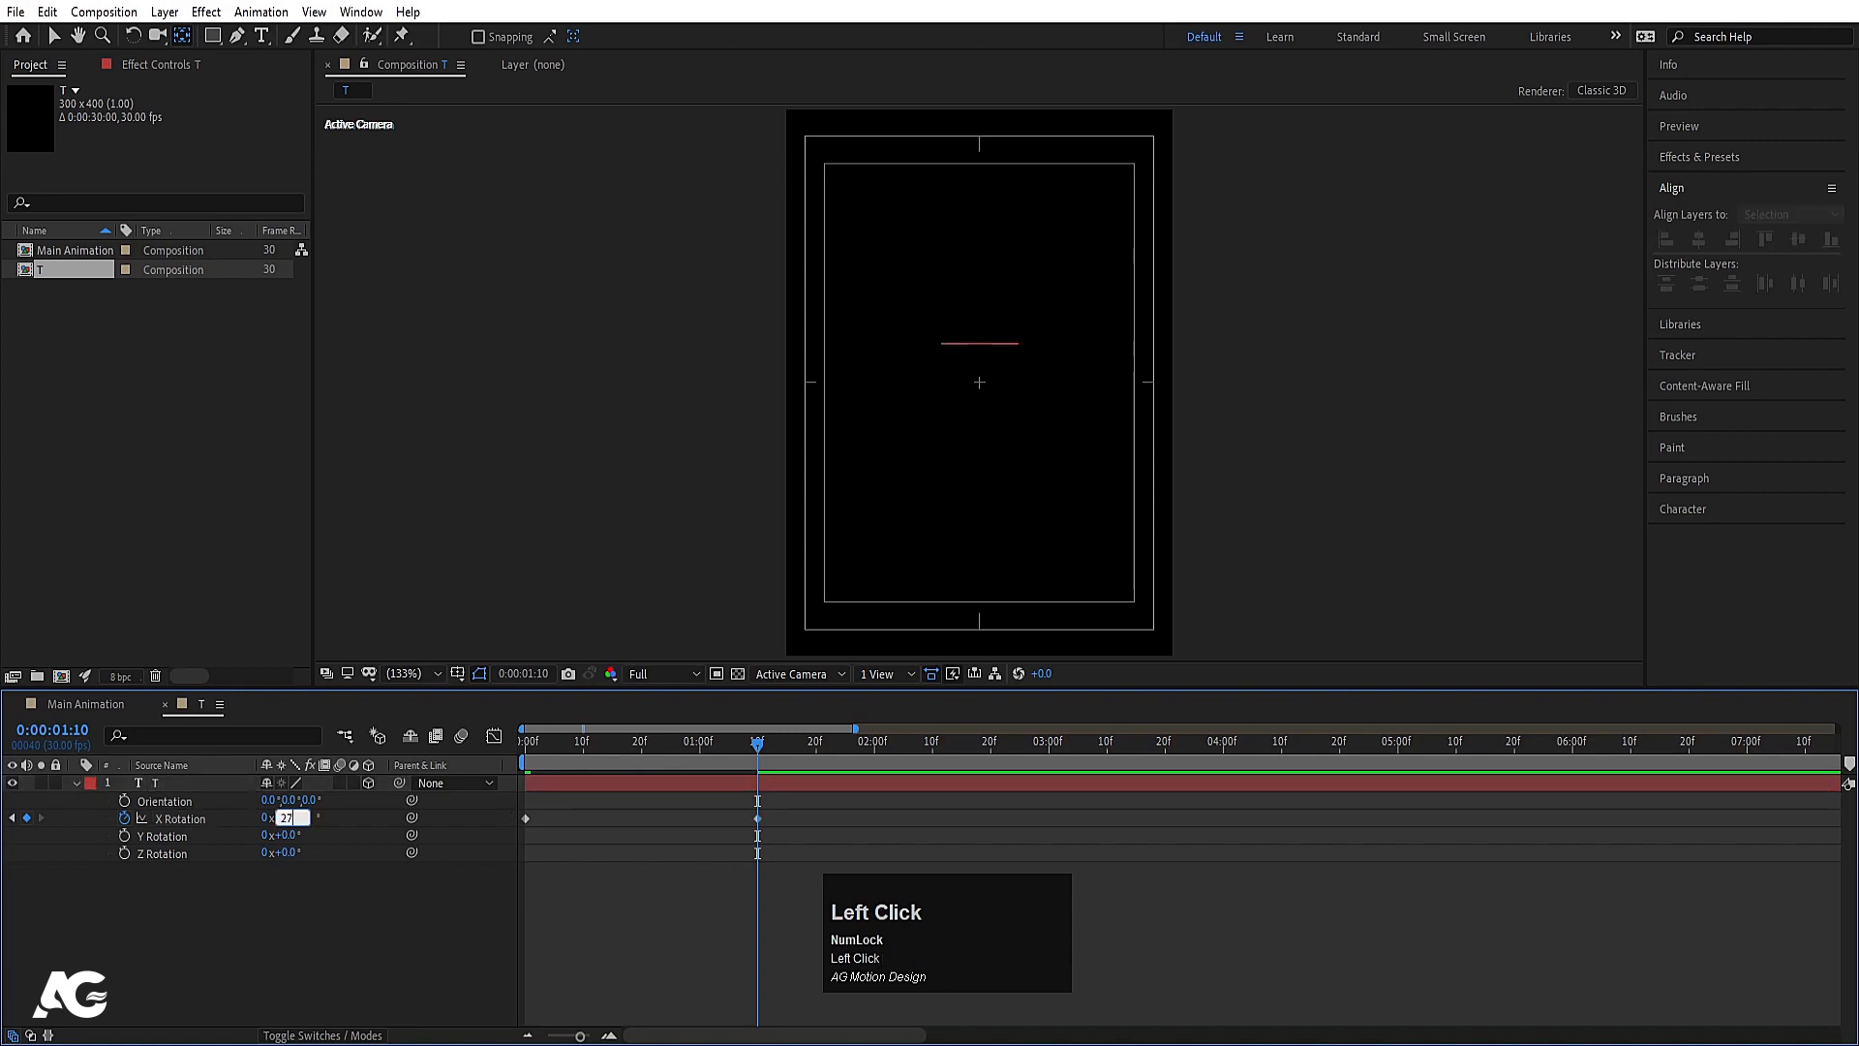
pyautogui.write('0')
pyautogui.press('Return')
pyautogui.moveTo(290, 818); pyautogui.dragTo(296, 816)
pyautogui.click(630, 916)
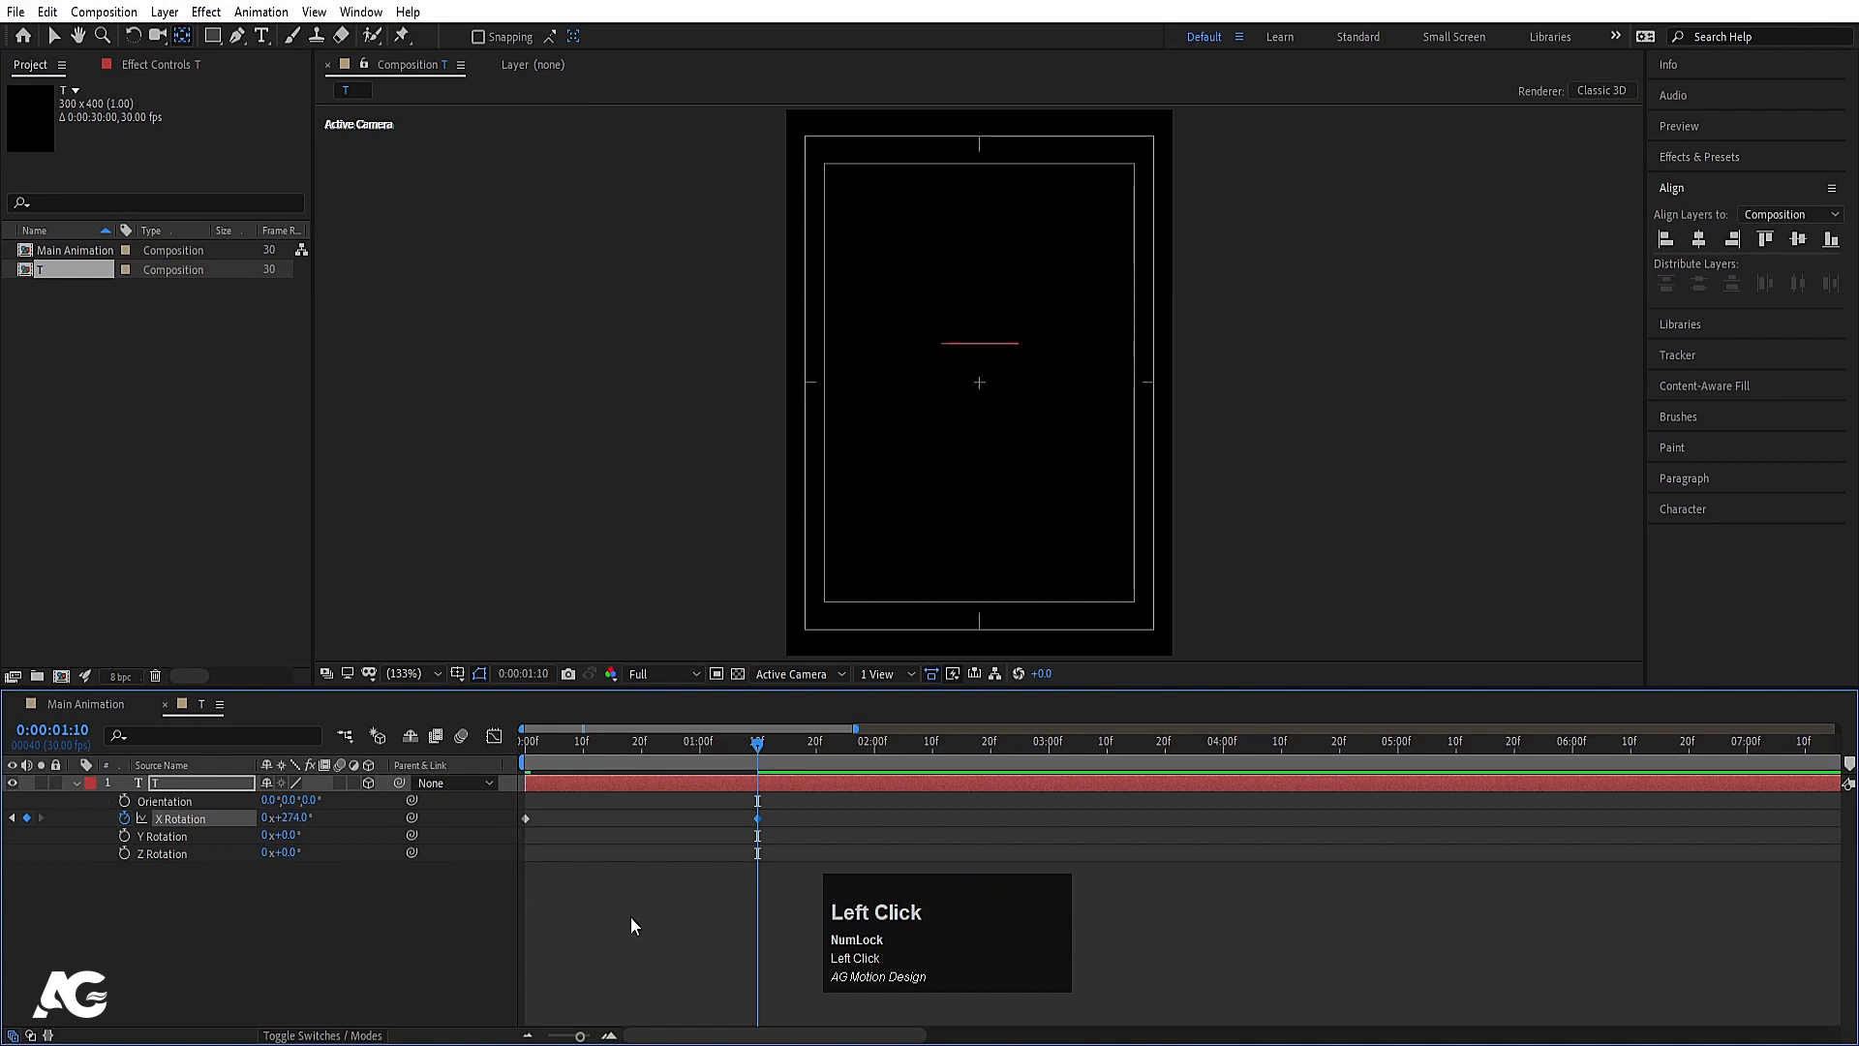
# Step: Play back the T layer's rotation animation from the start of the timeline to just past the second keyframe
pyautogui.click(795, 783)
pyautogui.press('space')
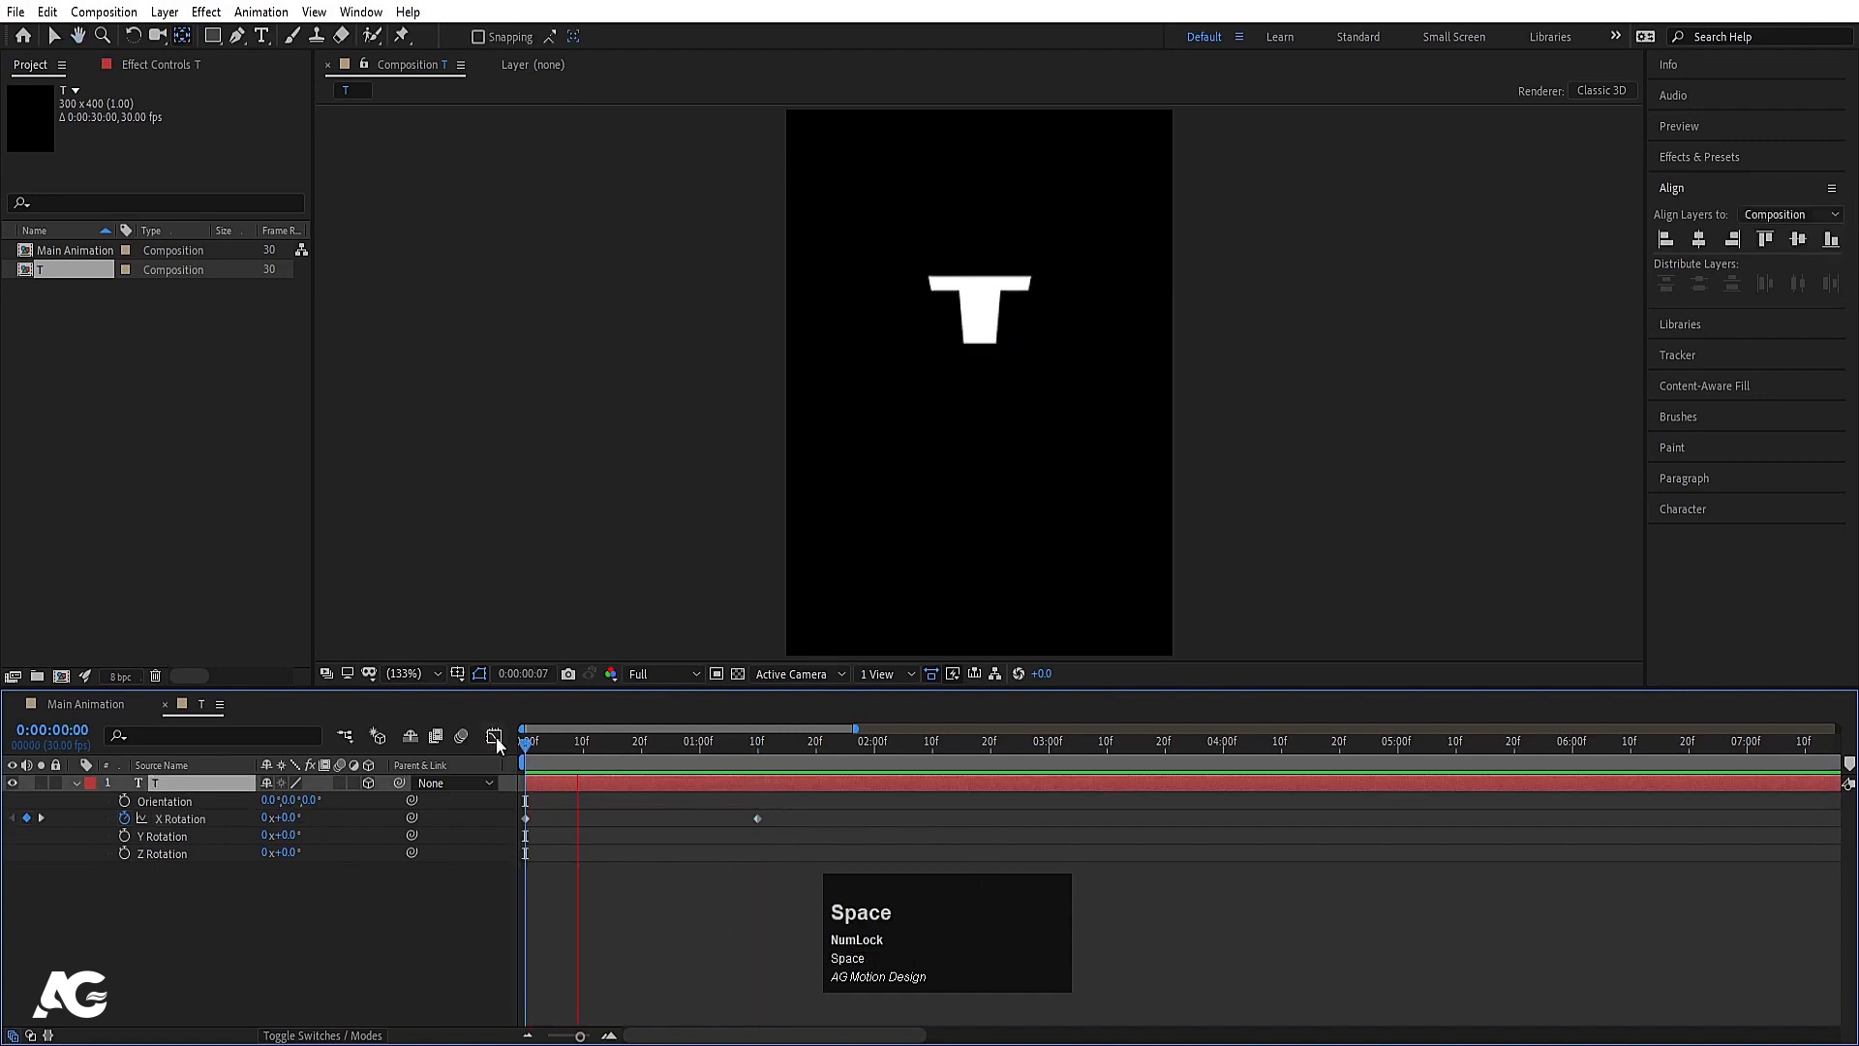
pyautogui.press('space')
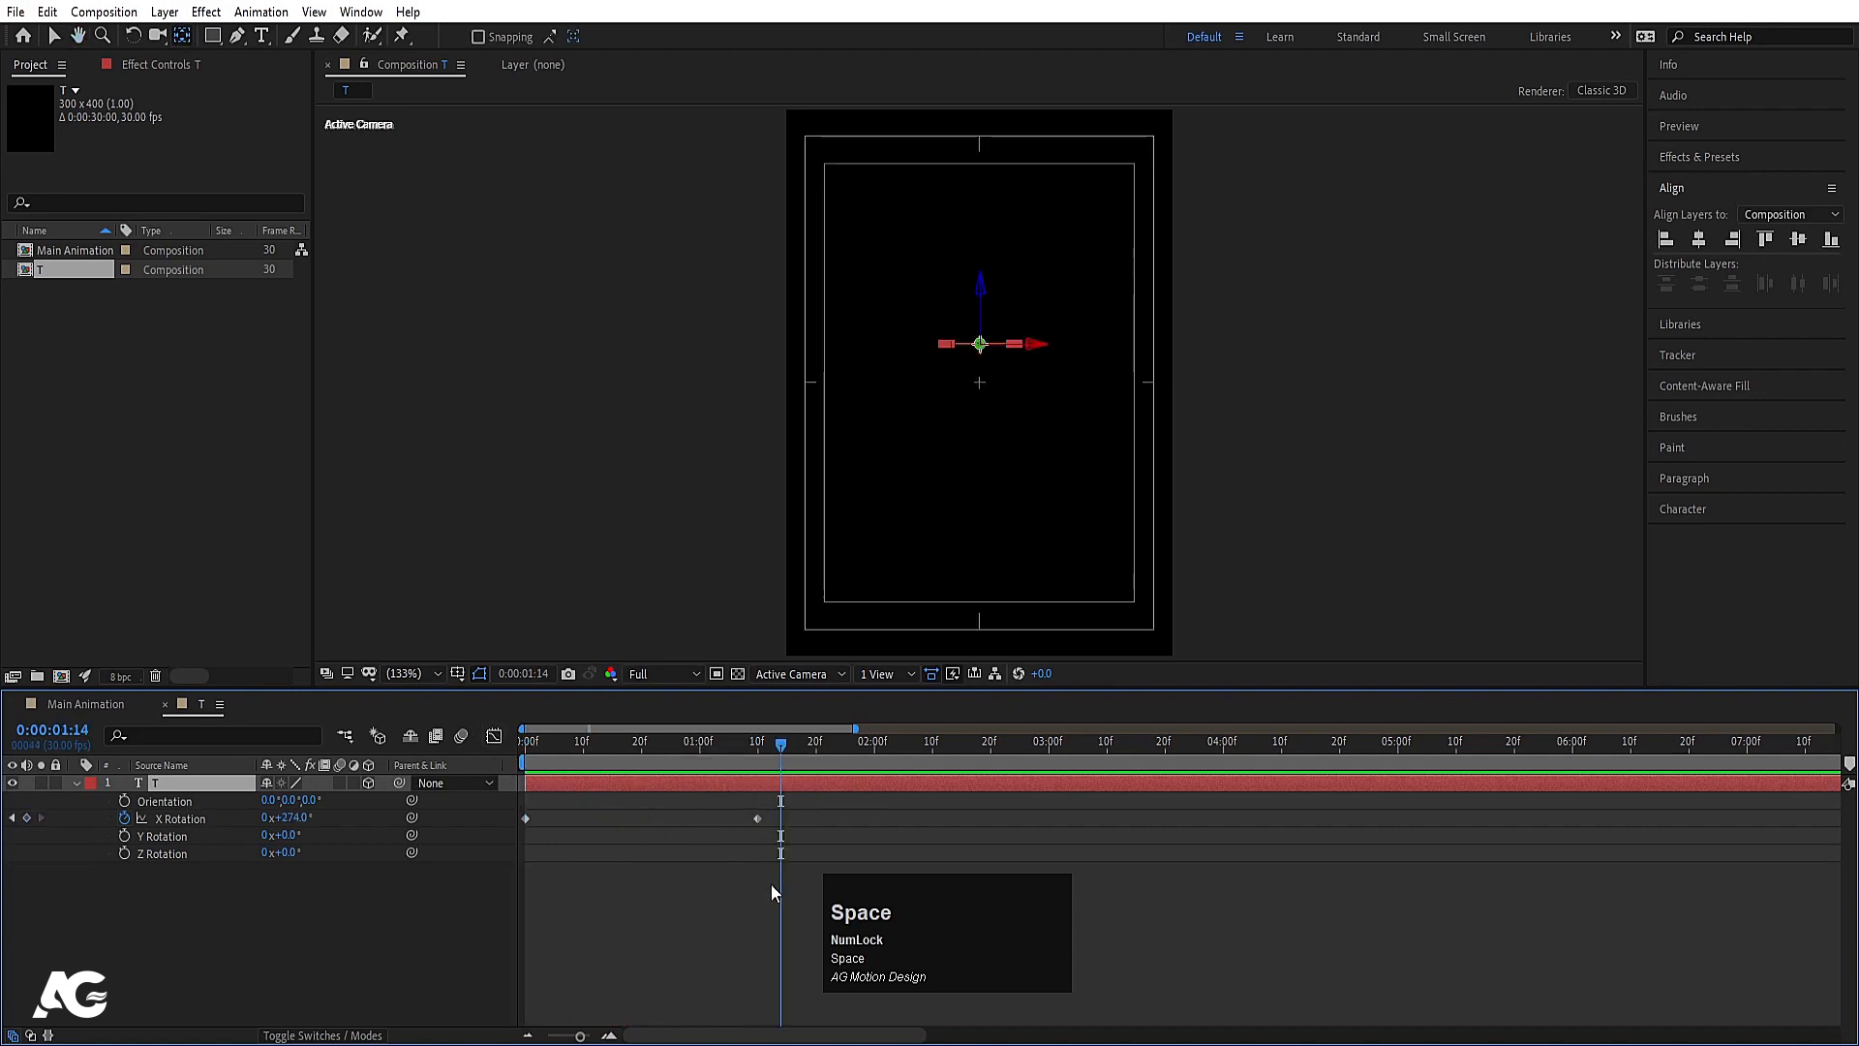
# Step: Apply Easy Ease to both X Rotation keyframes of the T layer
pyautogui.moveTo(770, 885); pyautogui.dragTo(332, 774)
pyautogui.press('F9')
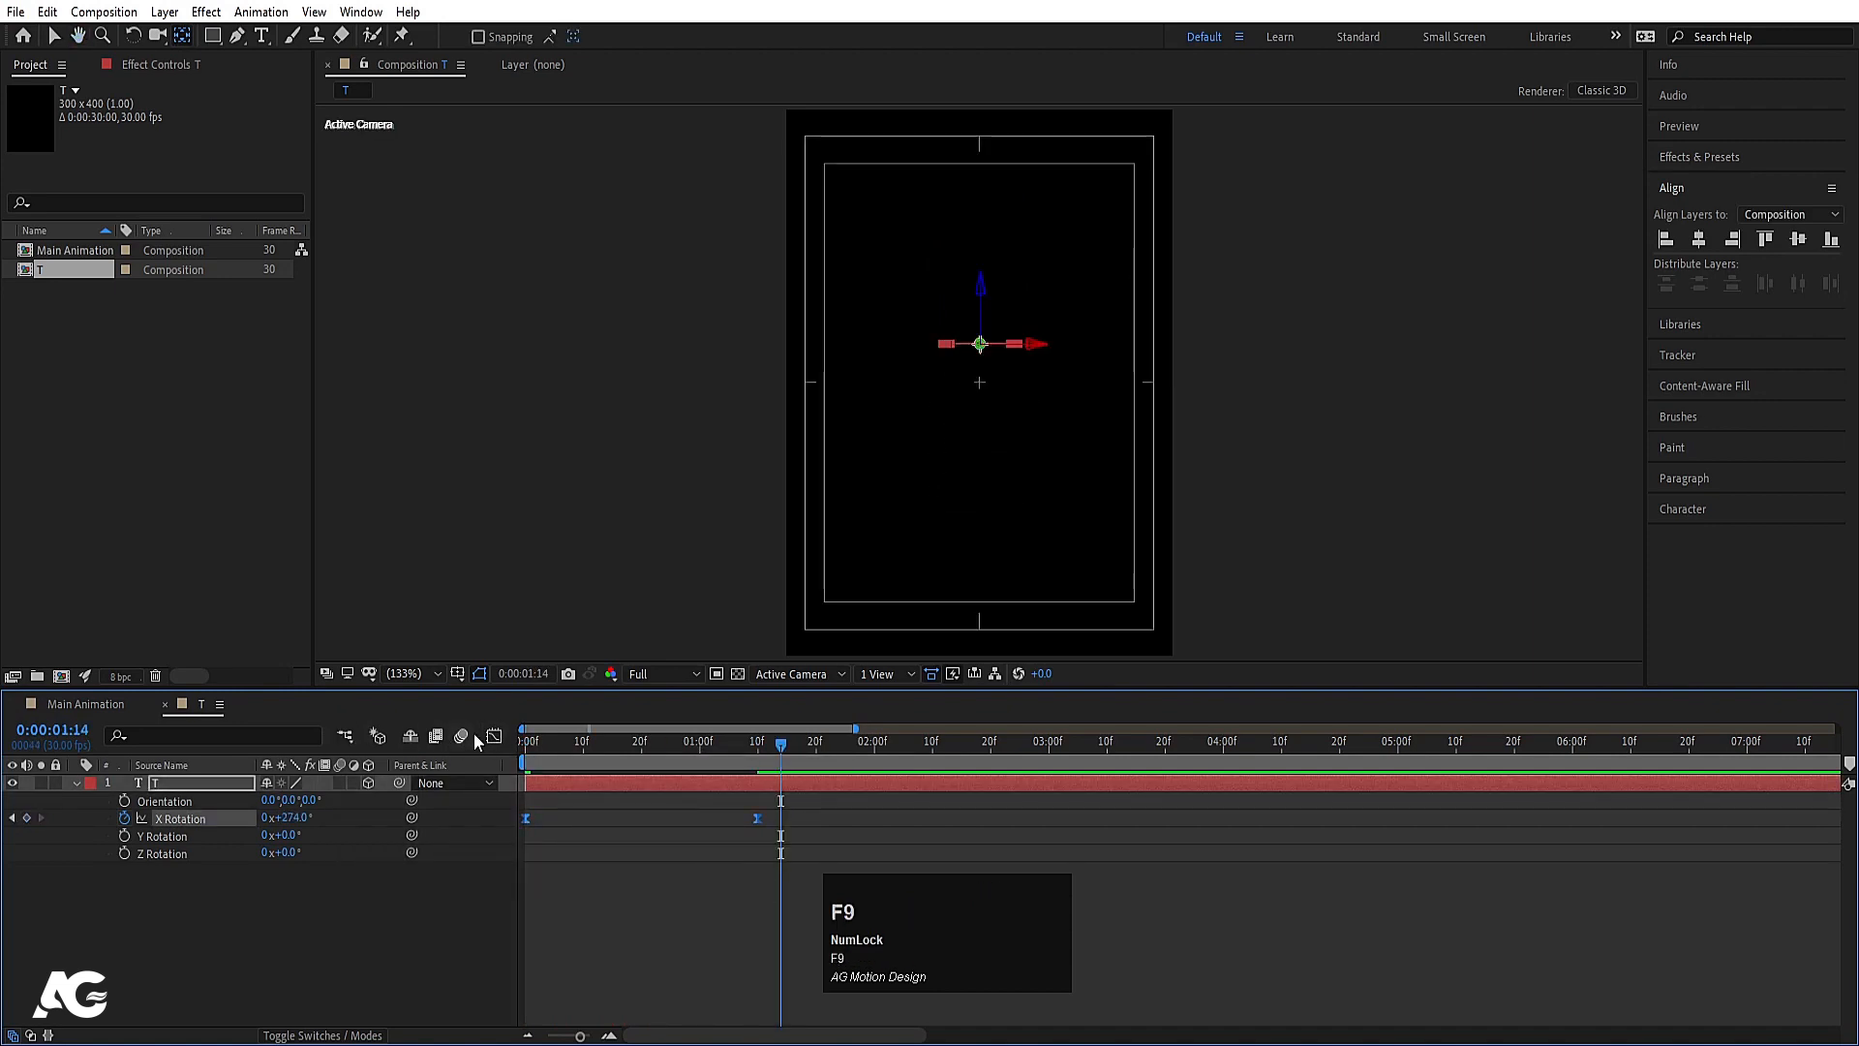
# Step: Reshape the T layer's X Rotation speed graph by extending both keyframes' influence inward to about 65%
pyautogui.click(493, 737)
pyautogui.rightClick(817, 823)
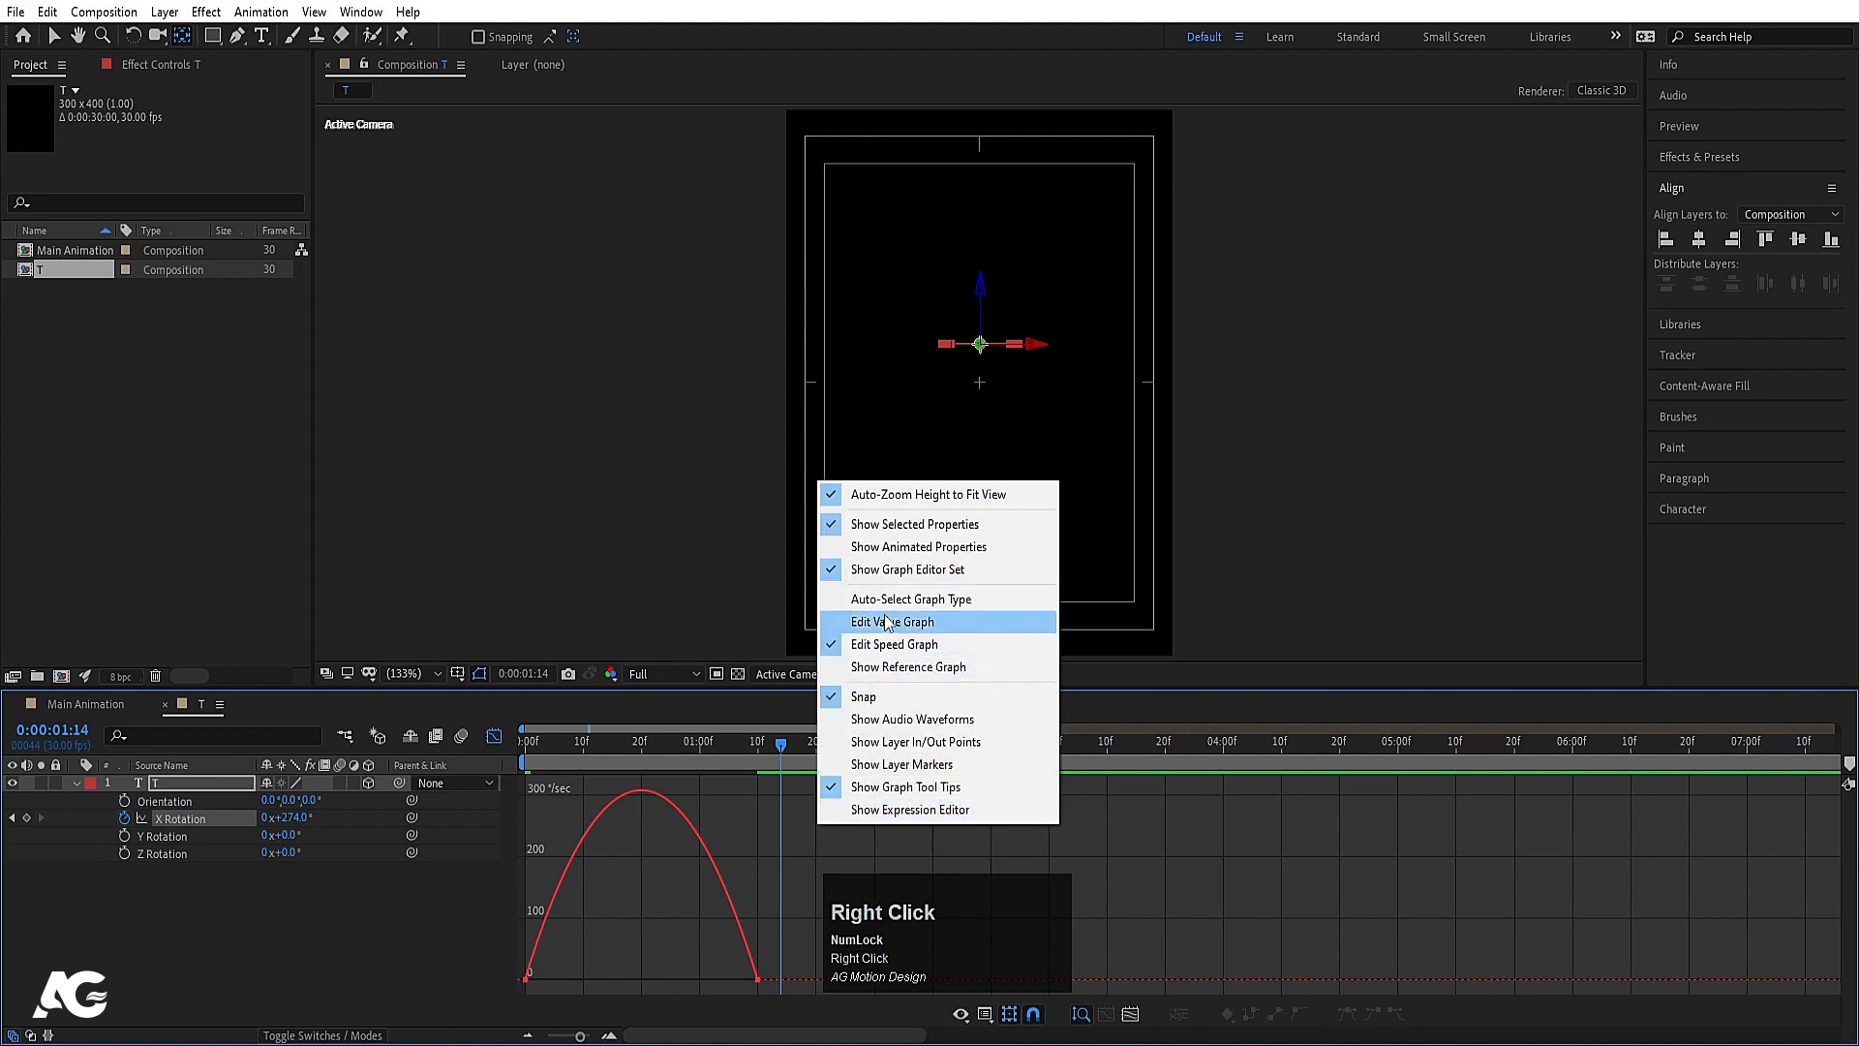
pyautogui.click(939, 919)
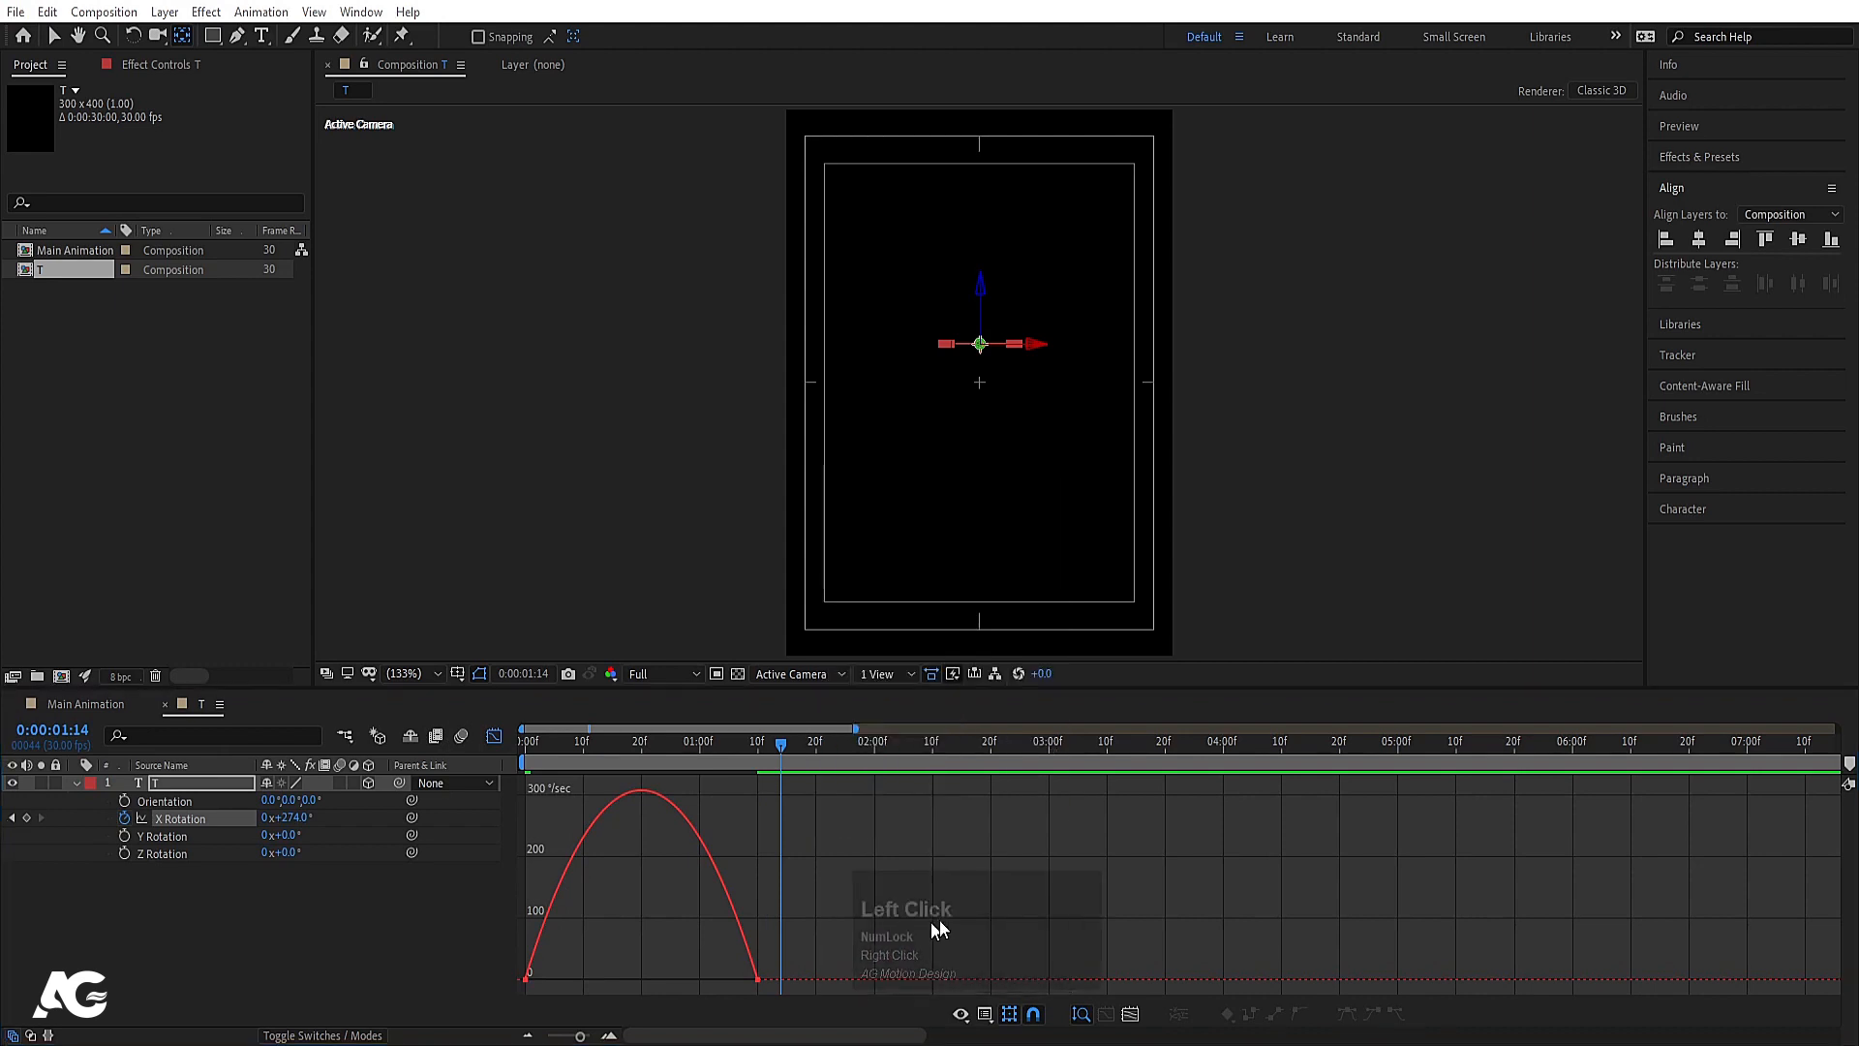
pyautogui.moveTo(801, 929); pyautogui.dragTo(536, 999)
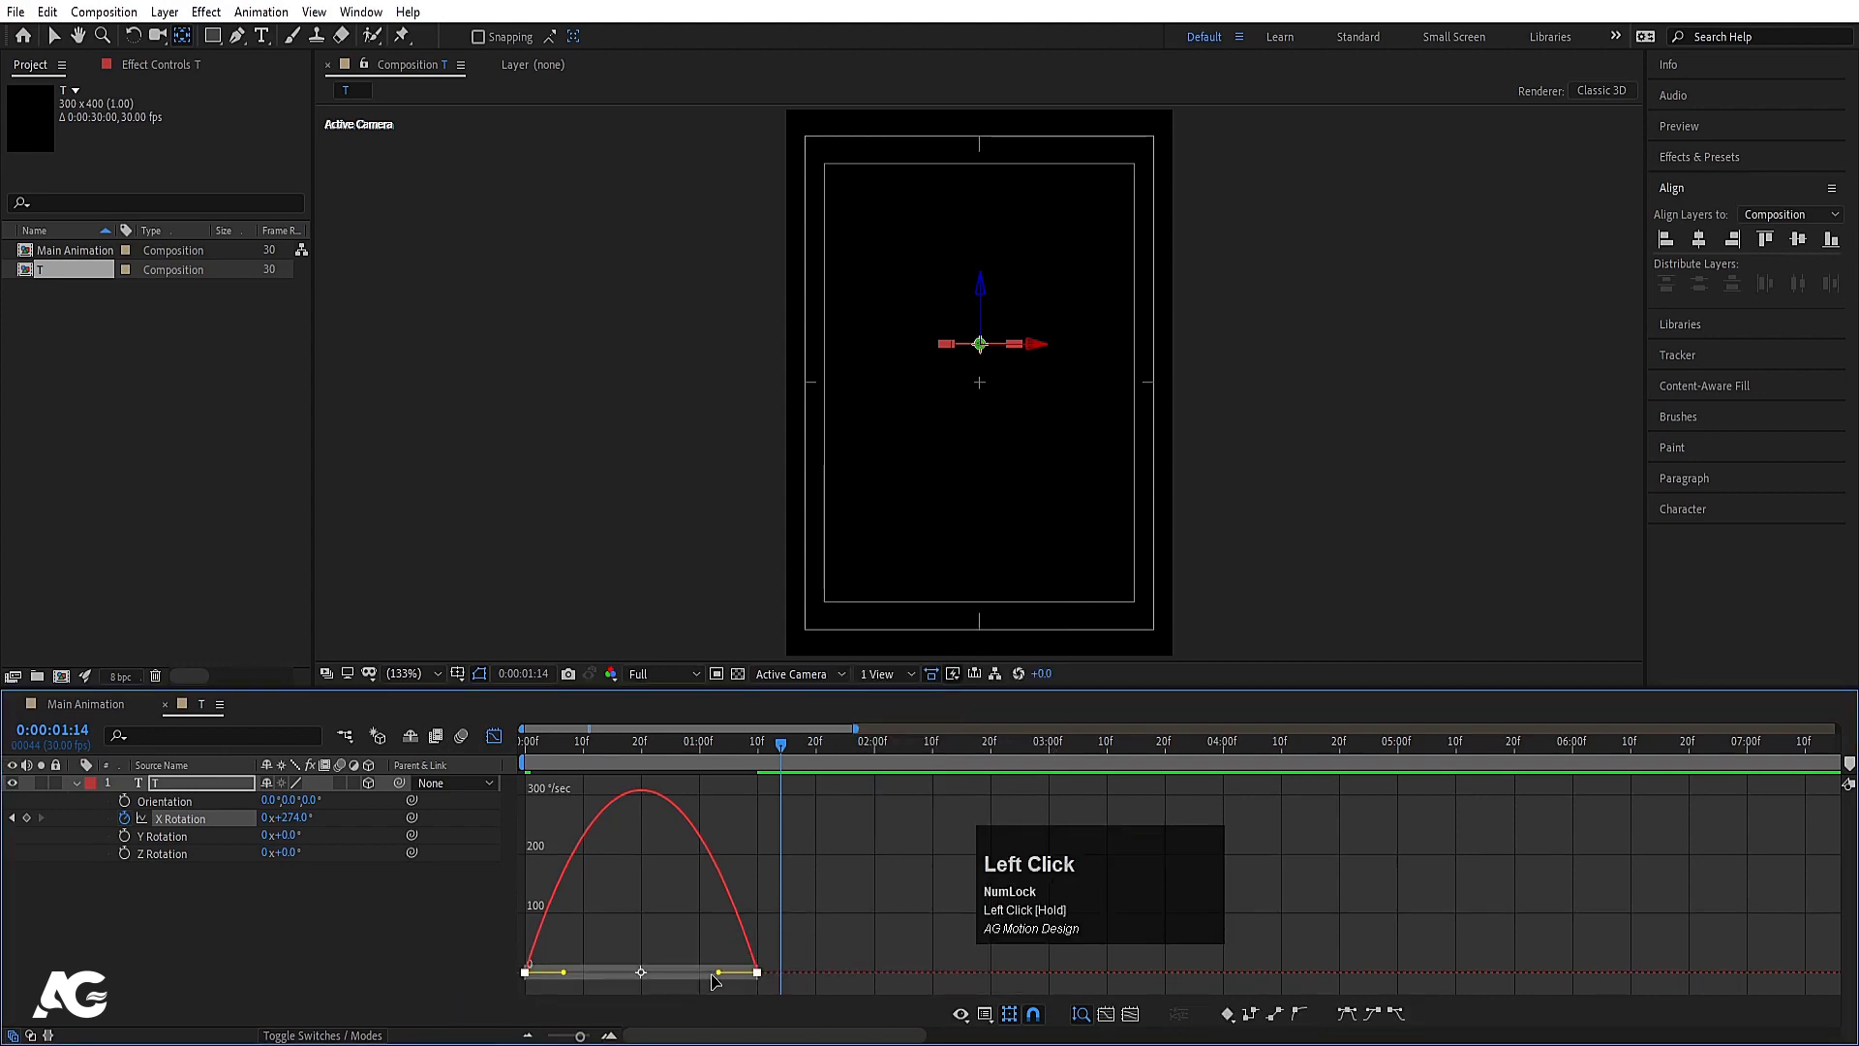
pyautogui.moveTo(718, 976); pyautogui.dragTo(602, 974)
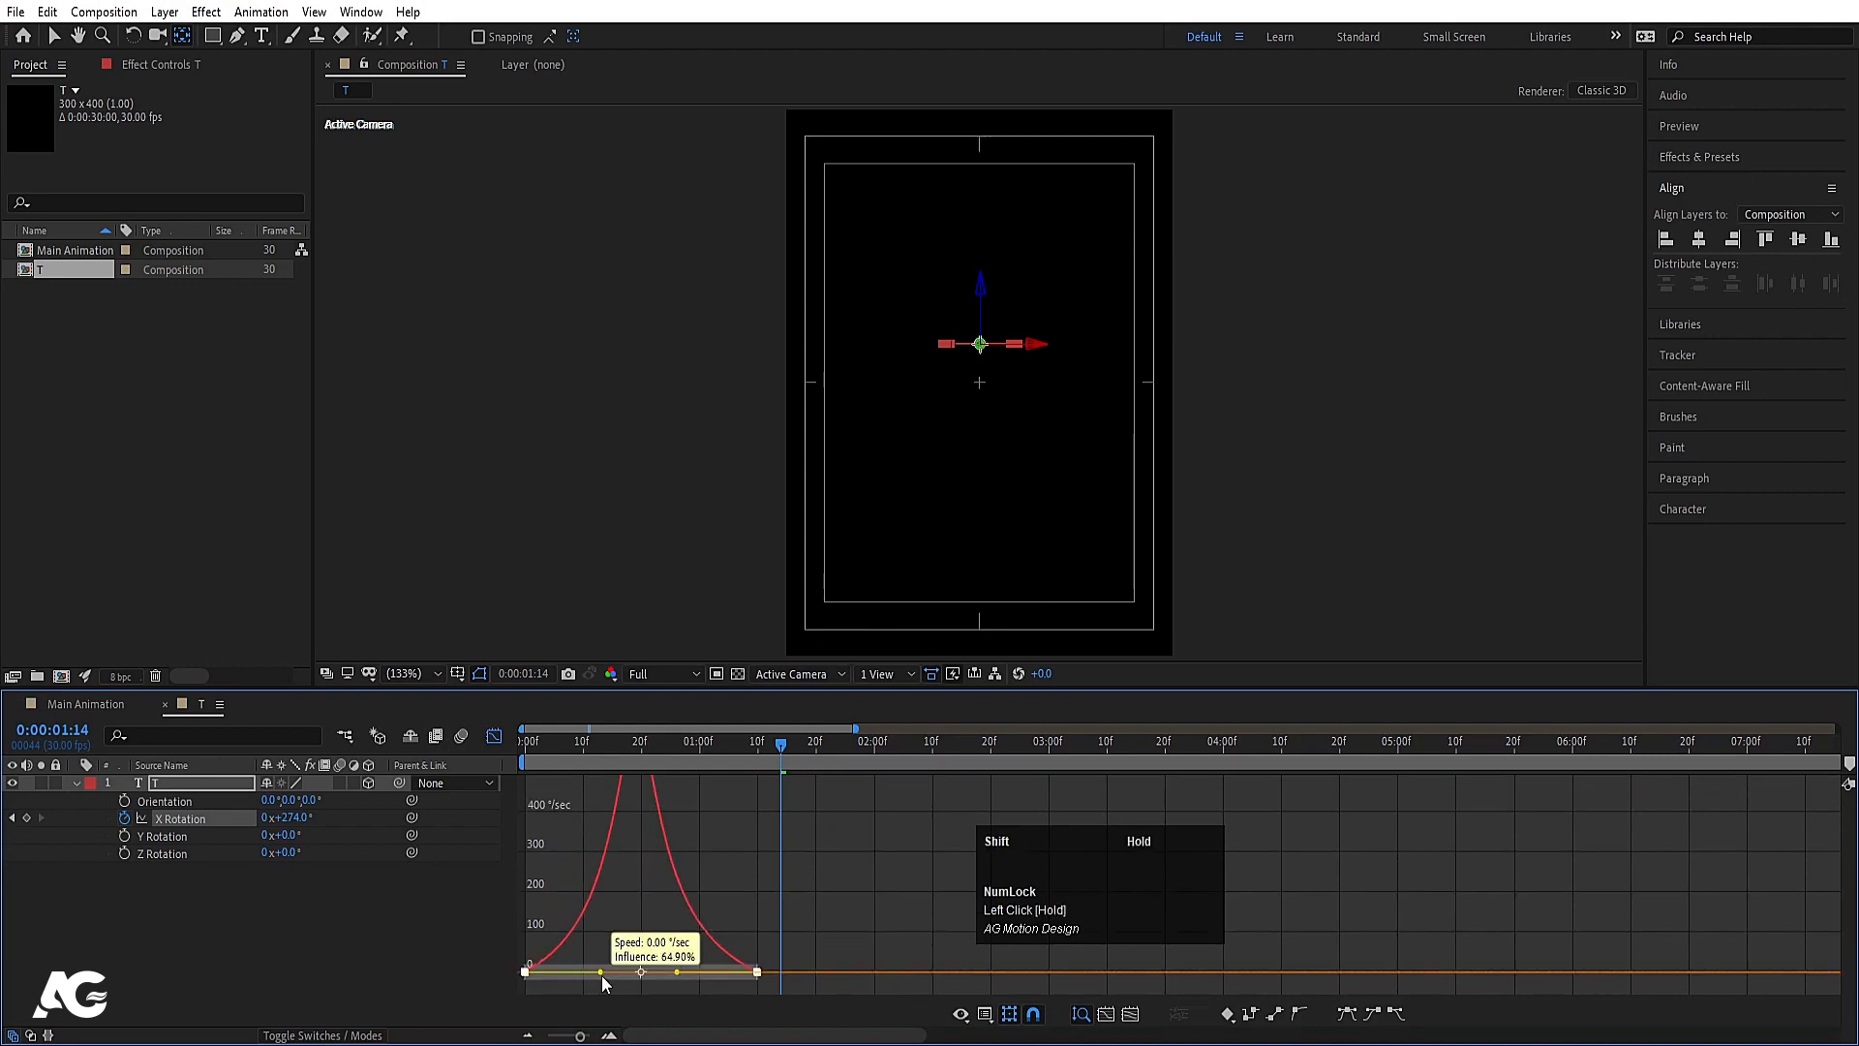
pyautogui.click(528, 757)
pyautogui.click(496, 737)
# Step: Play back the T layer's rotation with the reshaped speed curve from the start of the composition
pyautogui.press('space')
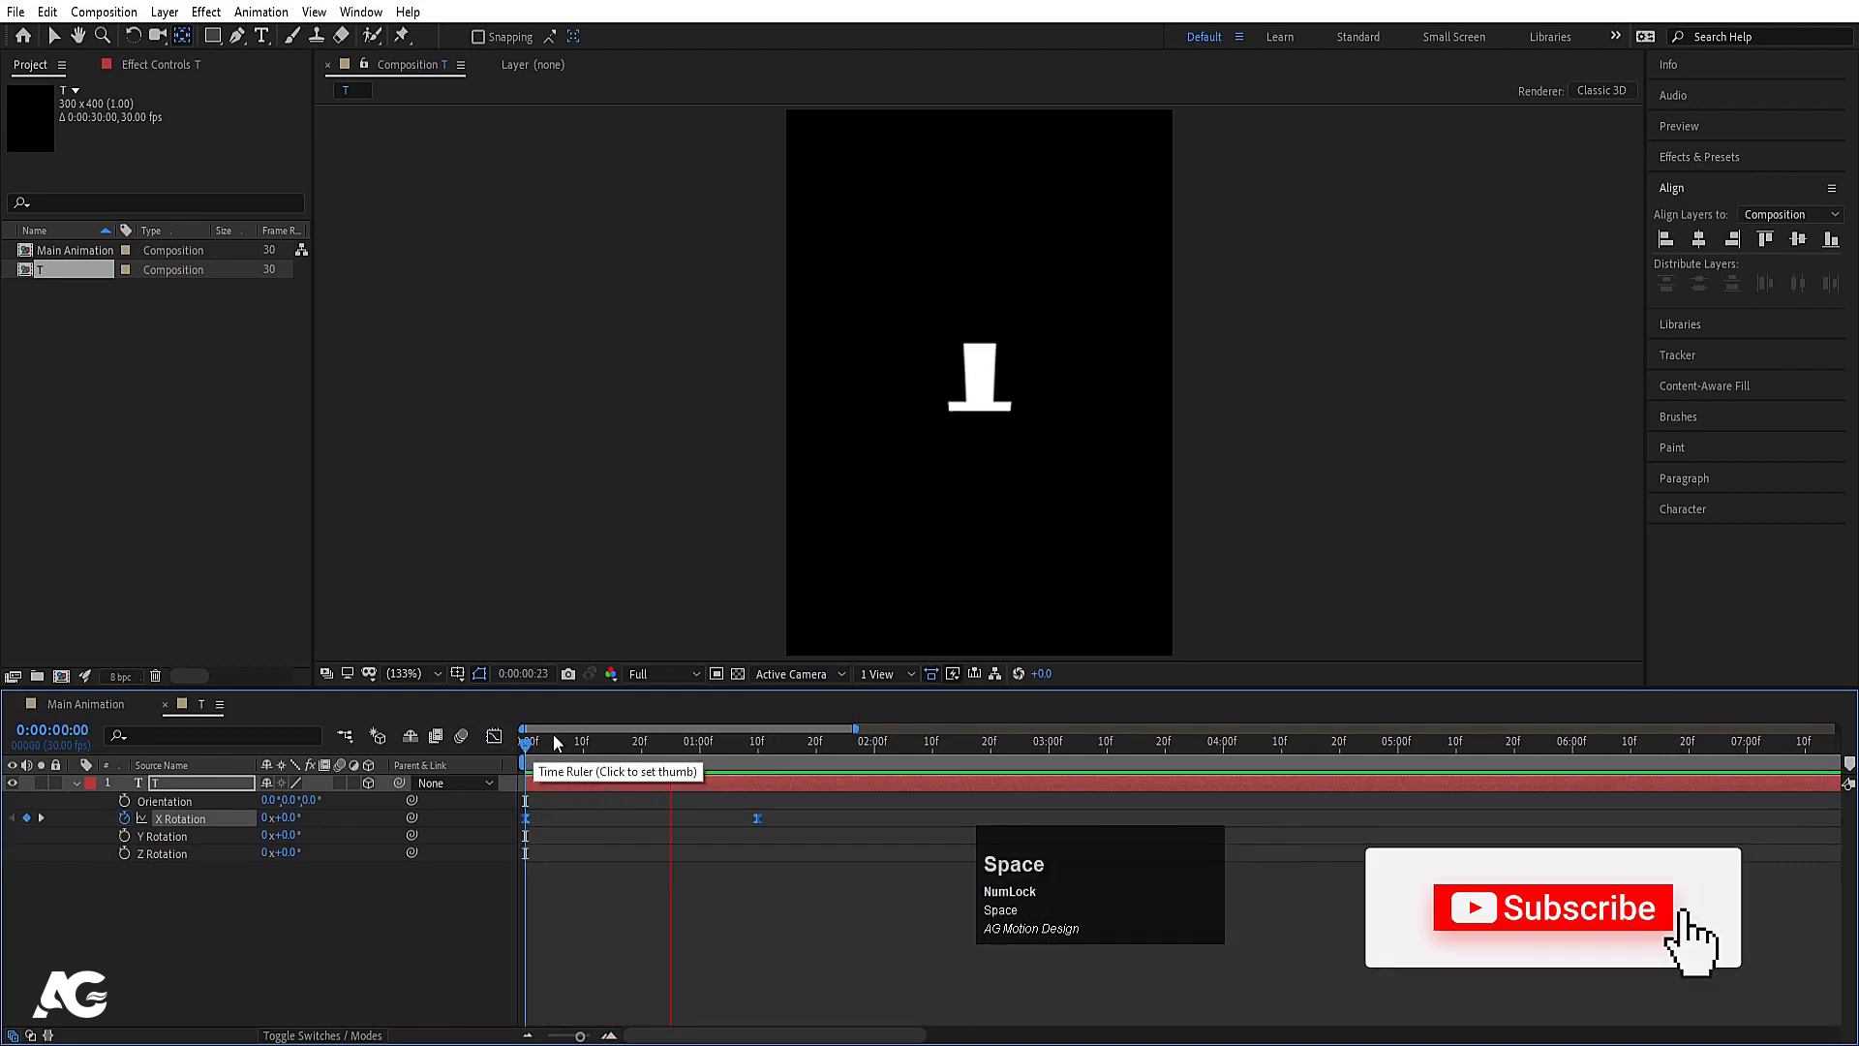
pyautogui.click(635, 757)
pyautogui.press('space')
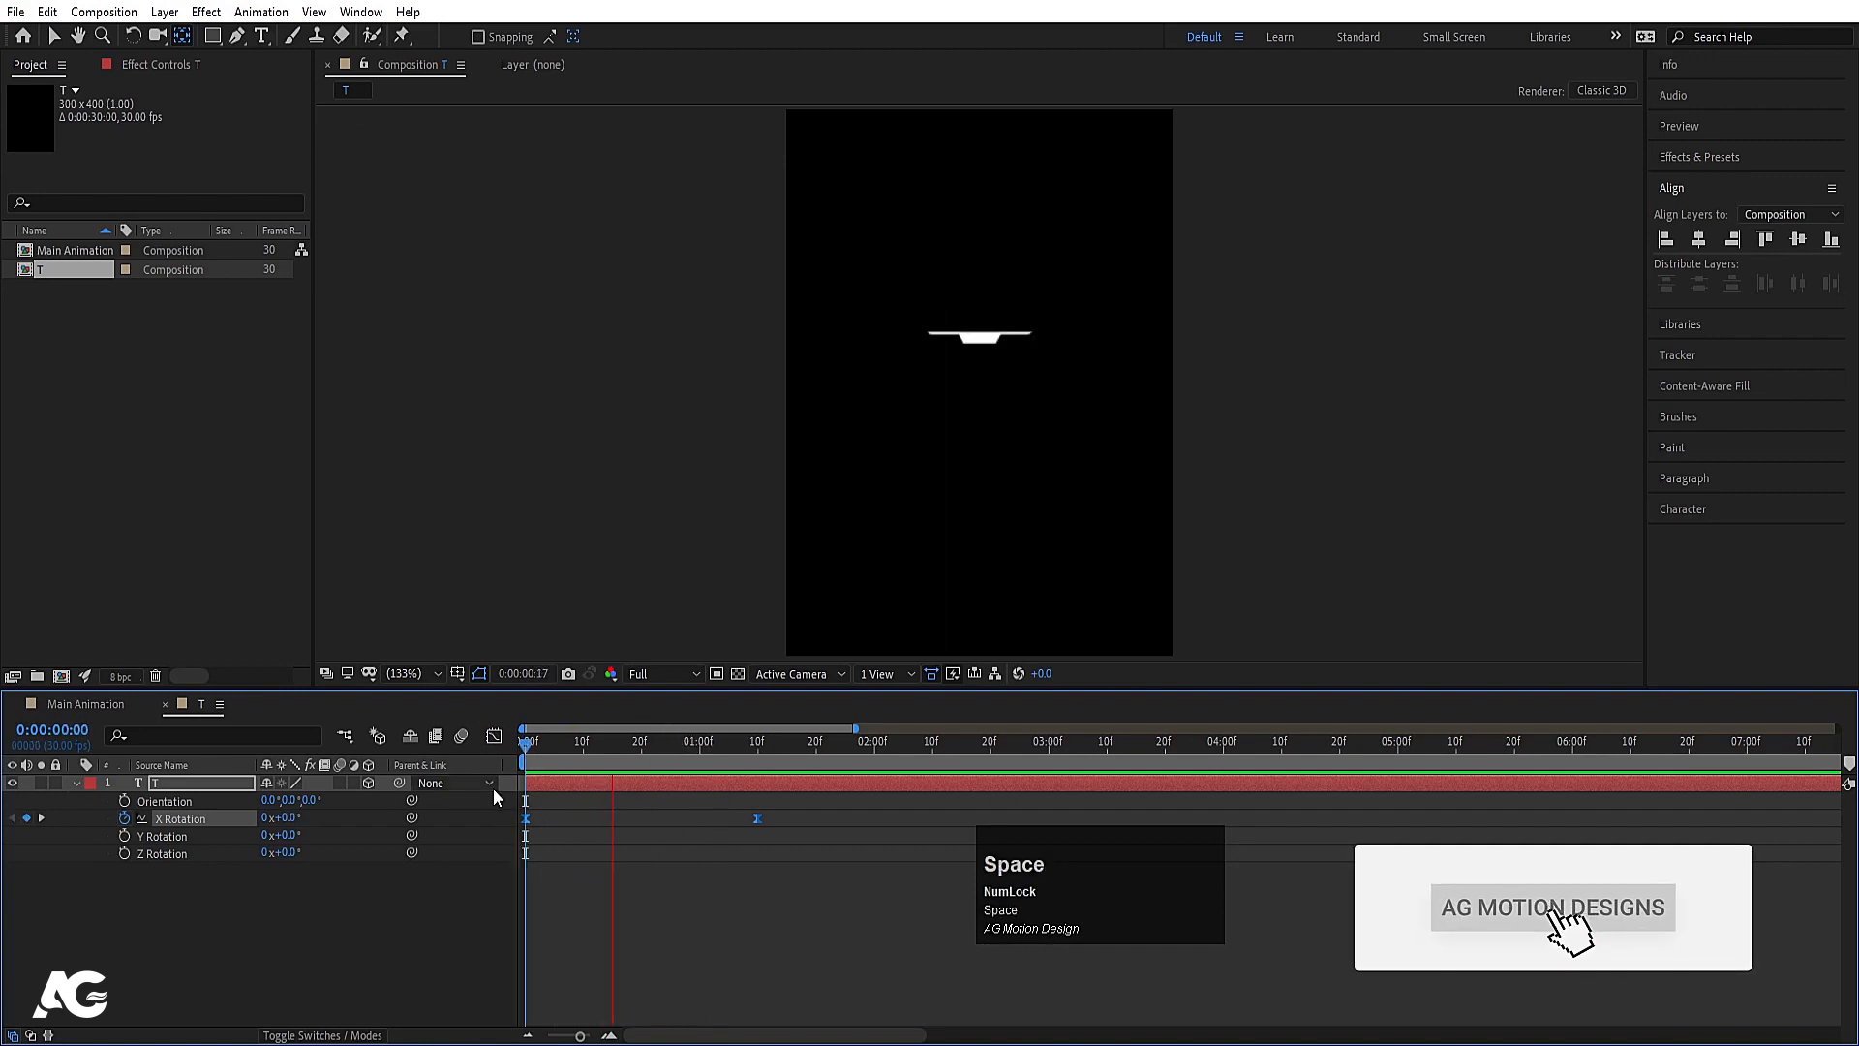
# Step: Keyframe the T layer's Opacity from 100% at 0:00:01:03 to 0% at 0:00:01:10
pyautogui.moveTo(627, 760); pyautogui.dragTo(716, 753)
pyautogui.press('t')
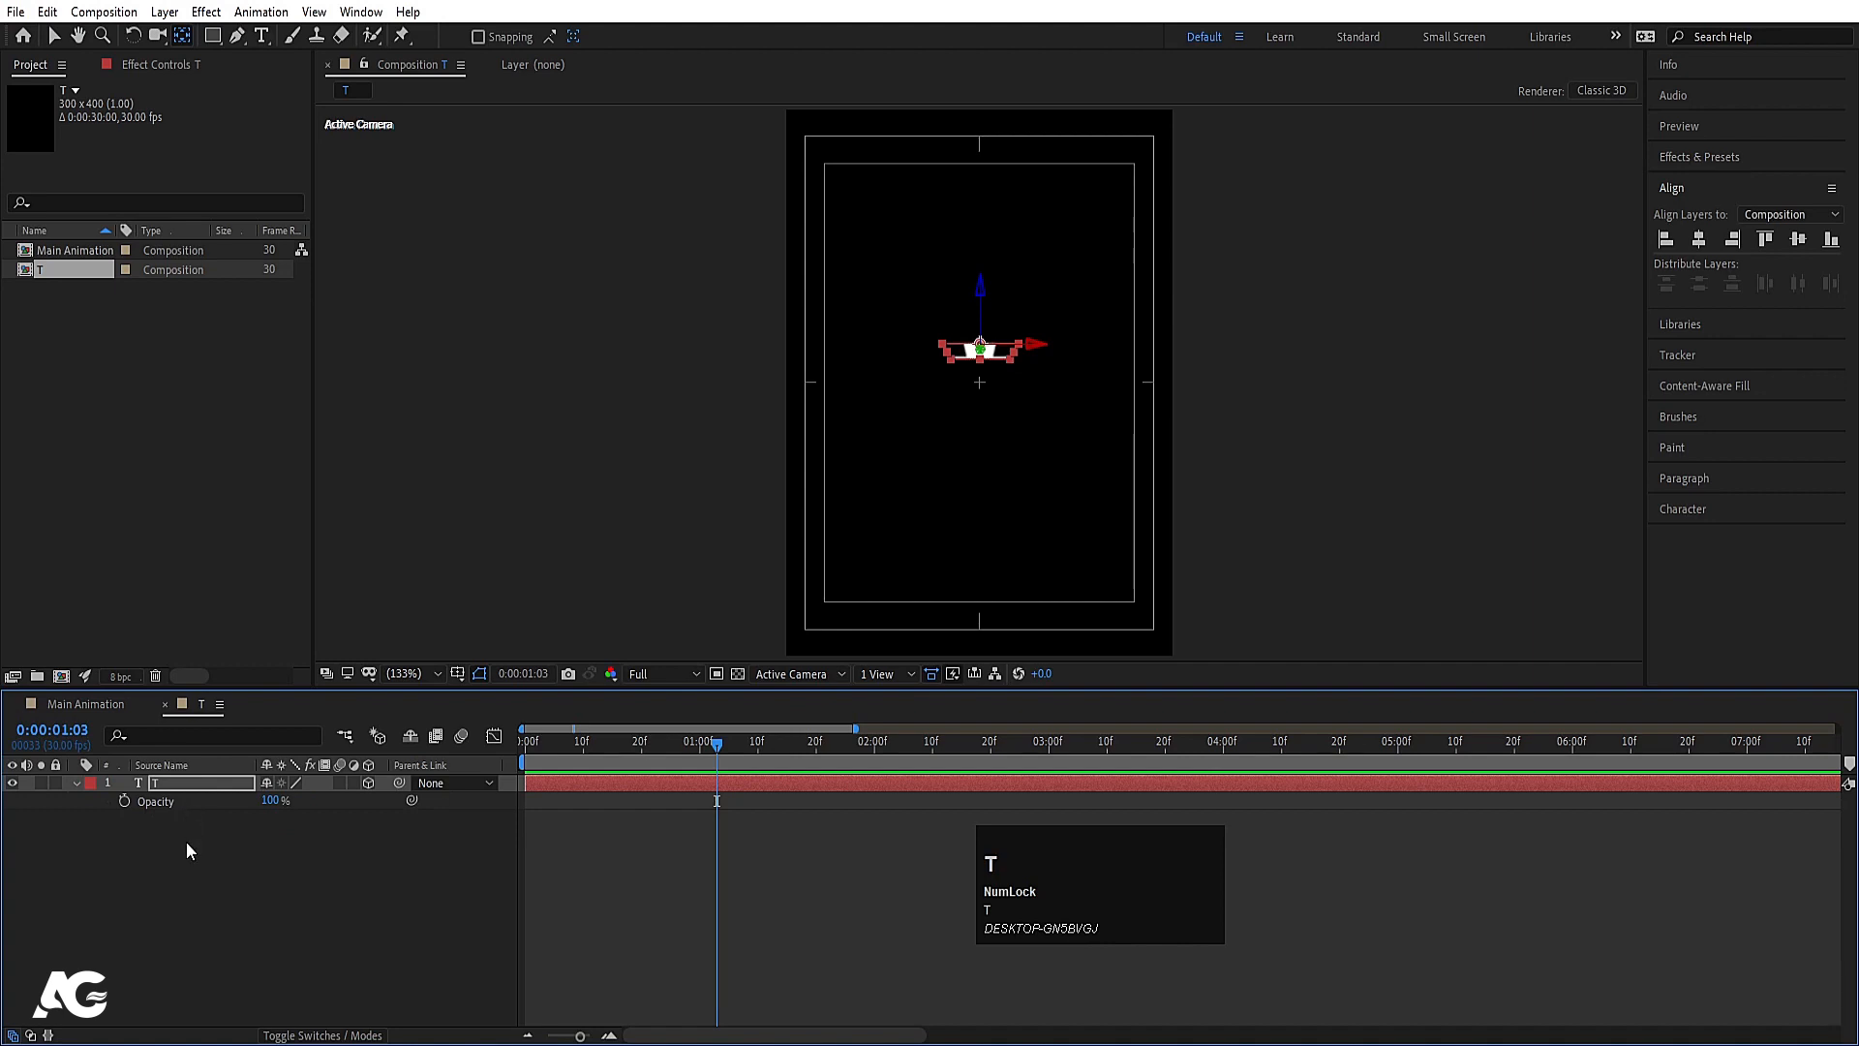
pyautogui.click(123, 802)
pyautogui.press('u')
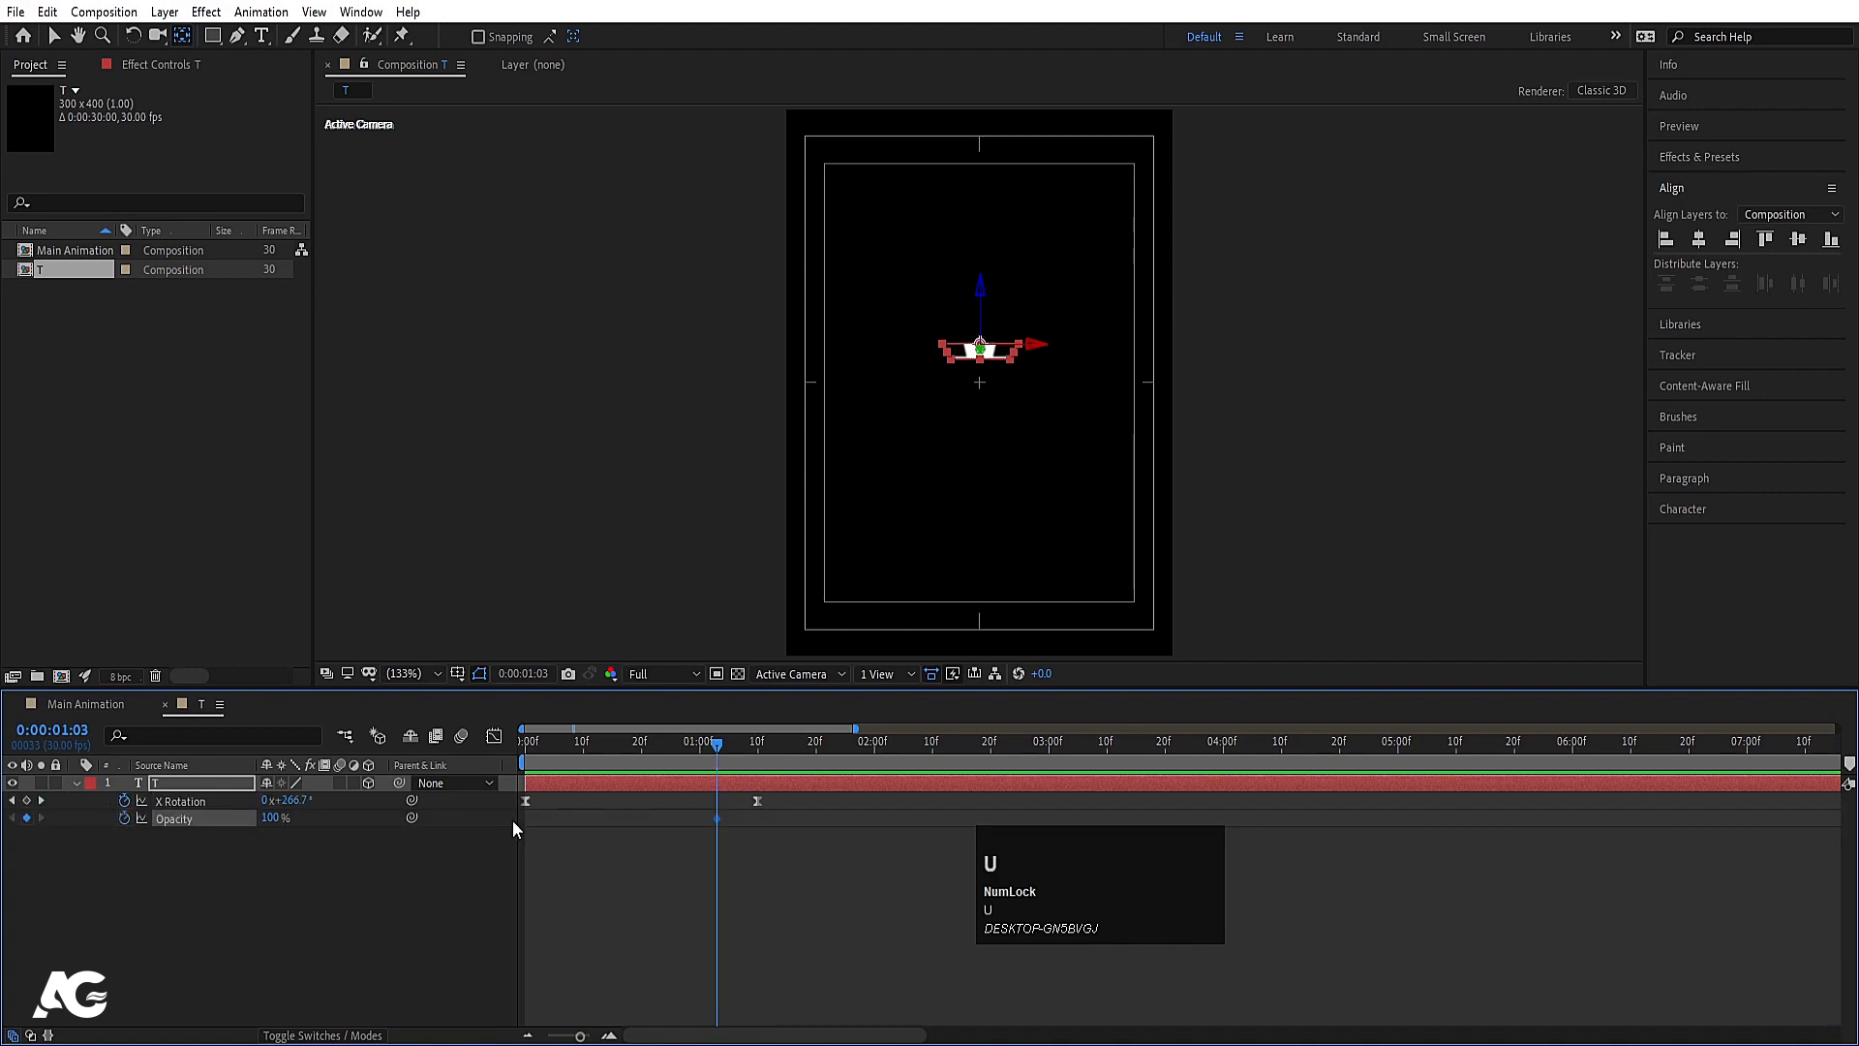
pyautogui.press('k')
pyautogui.click(274, 818)
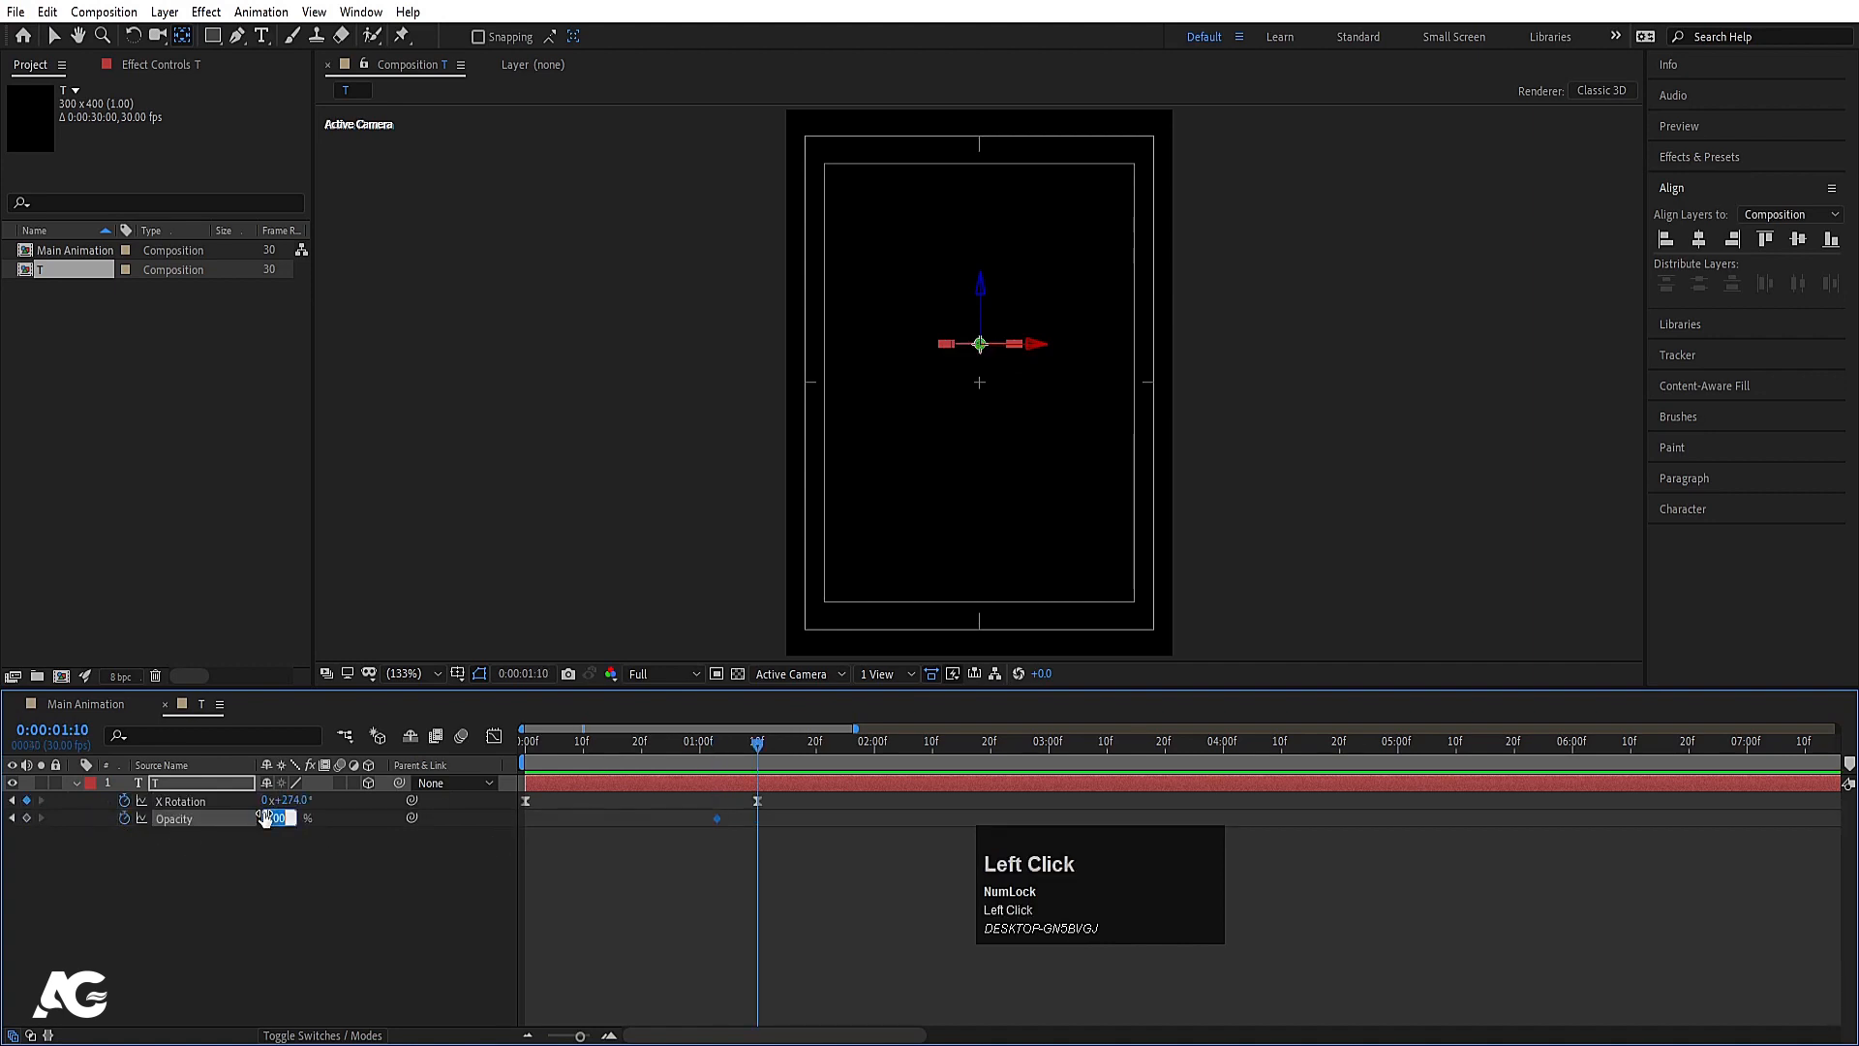
pyautogui.write('0')
pyautogui.press('Return')
# Step: Apply Easy Ease to both Opacity keyframes of the T layer and preview the fade
pyautogui.moveTo(673, 831); pyautogui.dragTo(854, 851)
pyautogui.press('F9')
pyautogui.click(675, 752)
pyautogui.press('space')
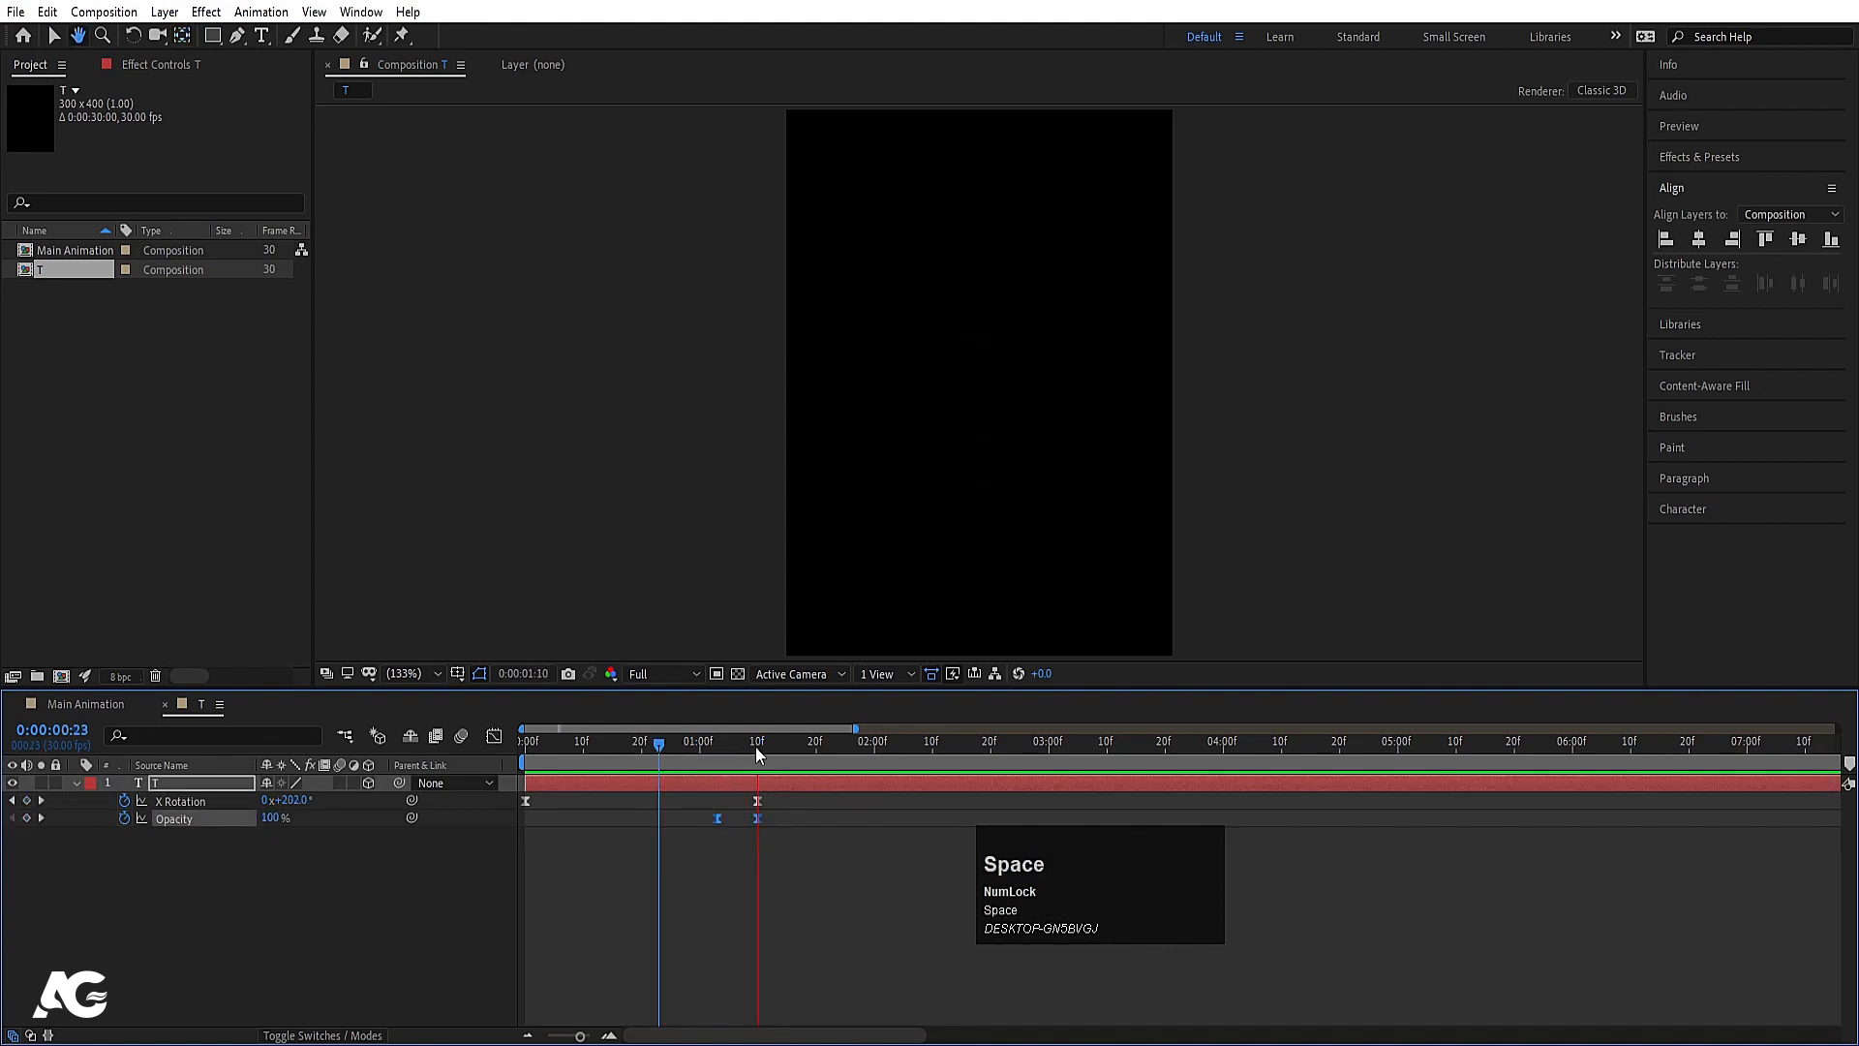
pyautogui.press('space')
# Step: Return to 0:00:00:00 and duplicate the animated T layer
pyautogui.moveTo(752, 758); pyautogui.dragTo(335, 791)
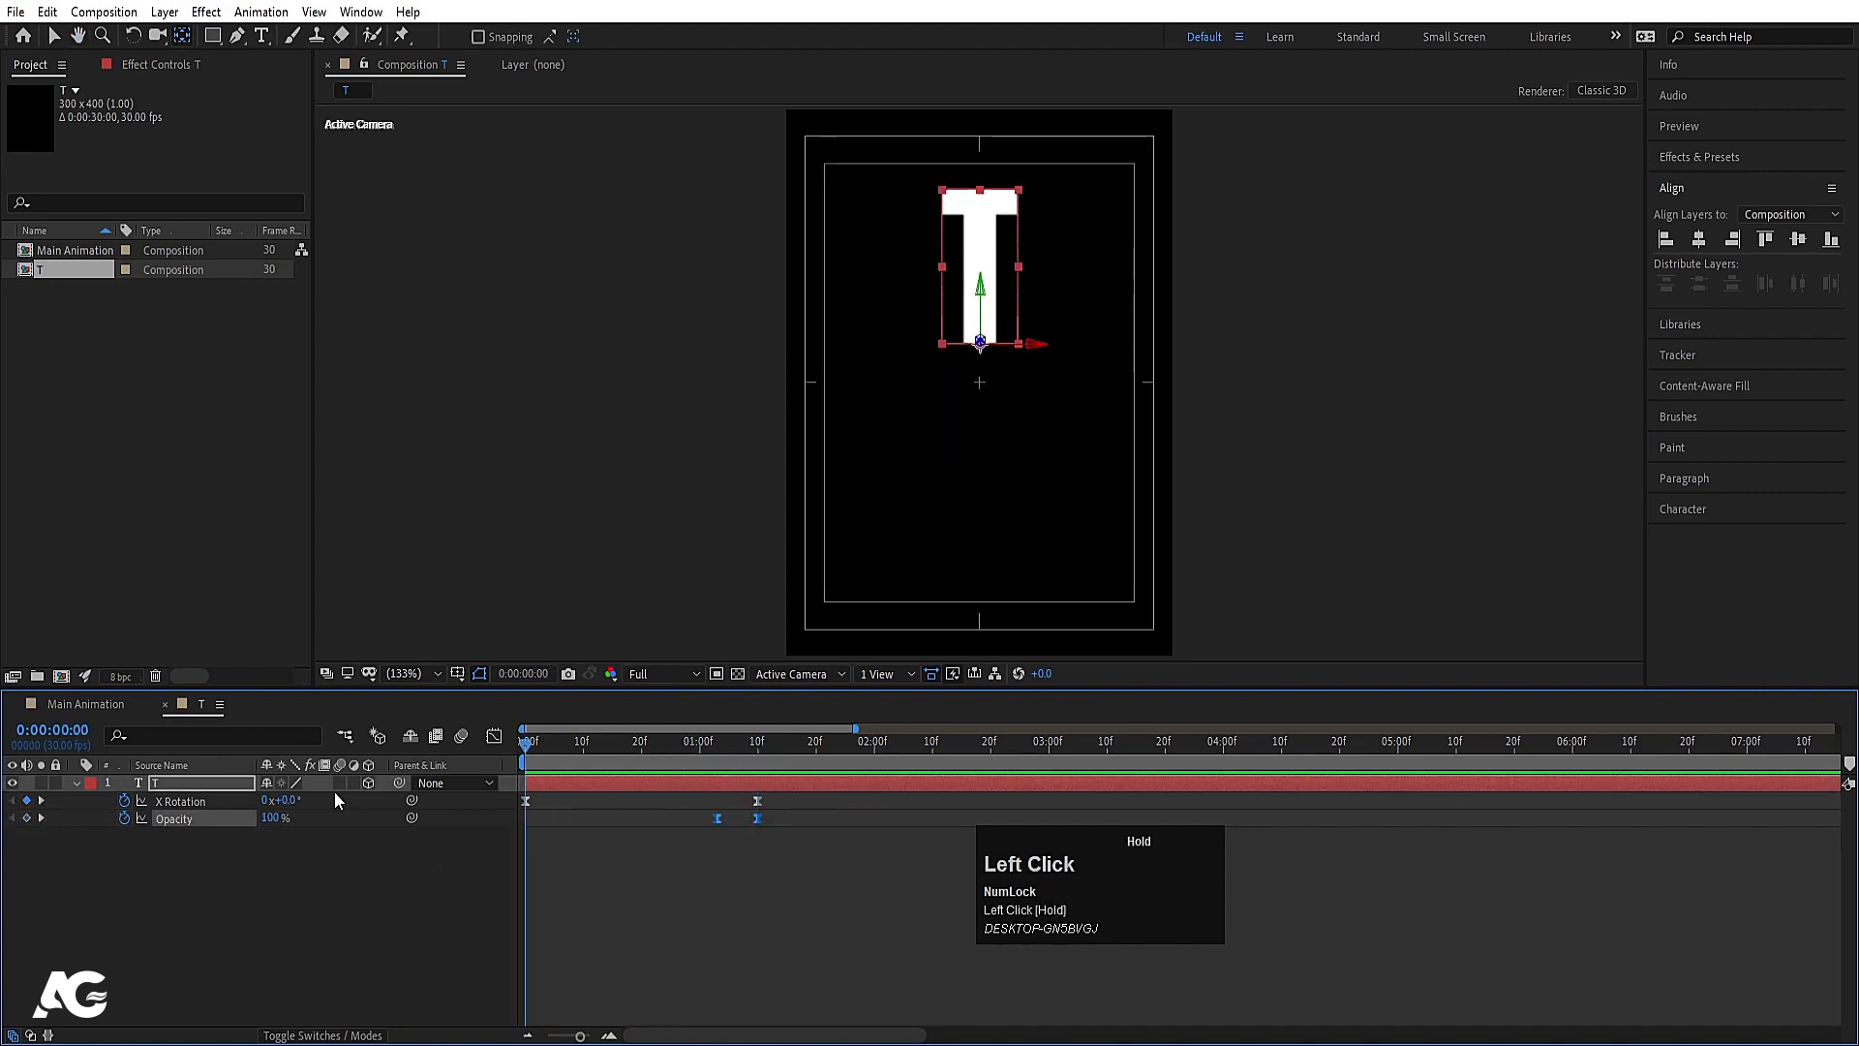
pyautogui.click(192, 788)
pyautogui.hotkey('ctrl', 'd')
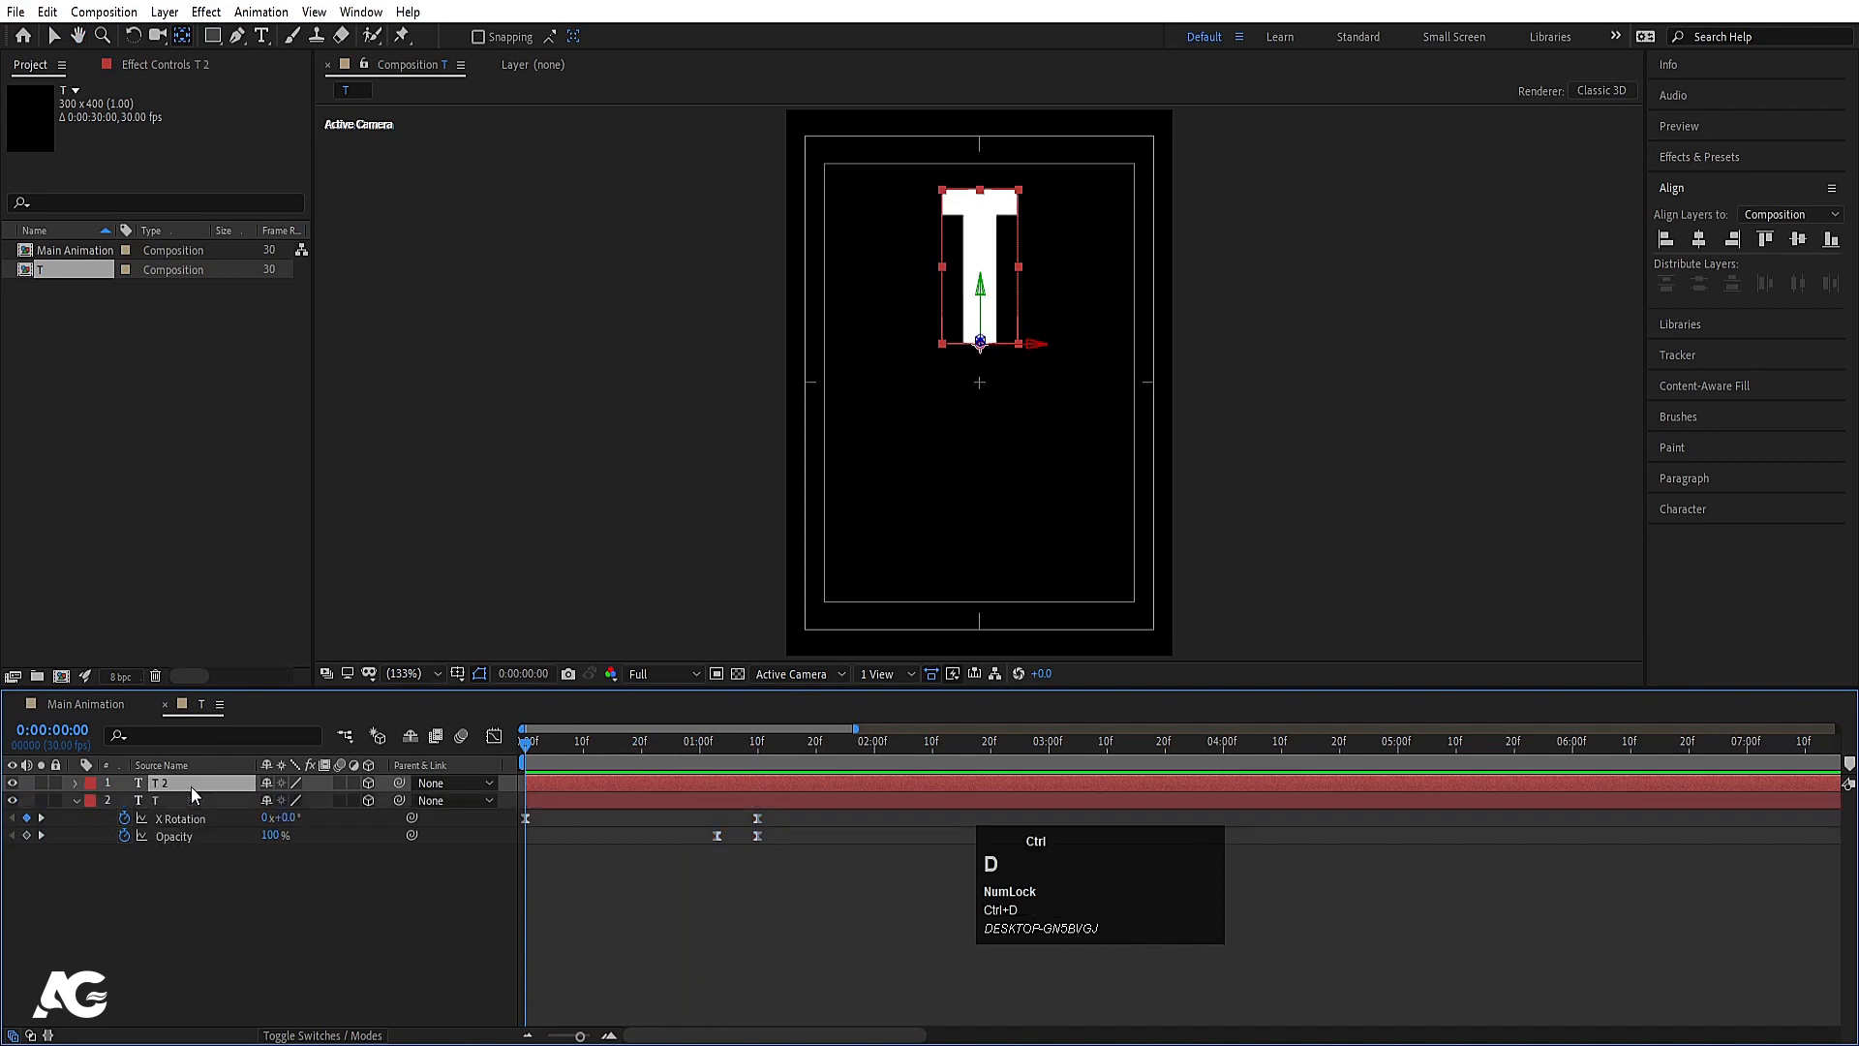
# Step: Set the text fill of the lower T layer to bright green, 00FF2A
pyautogui.click(167, 801)
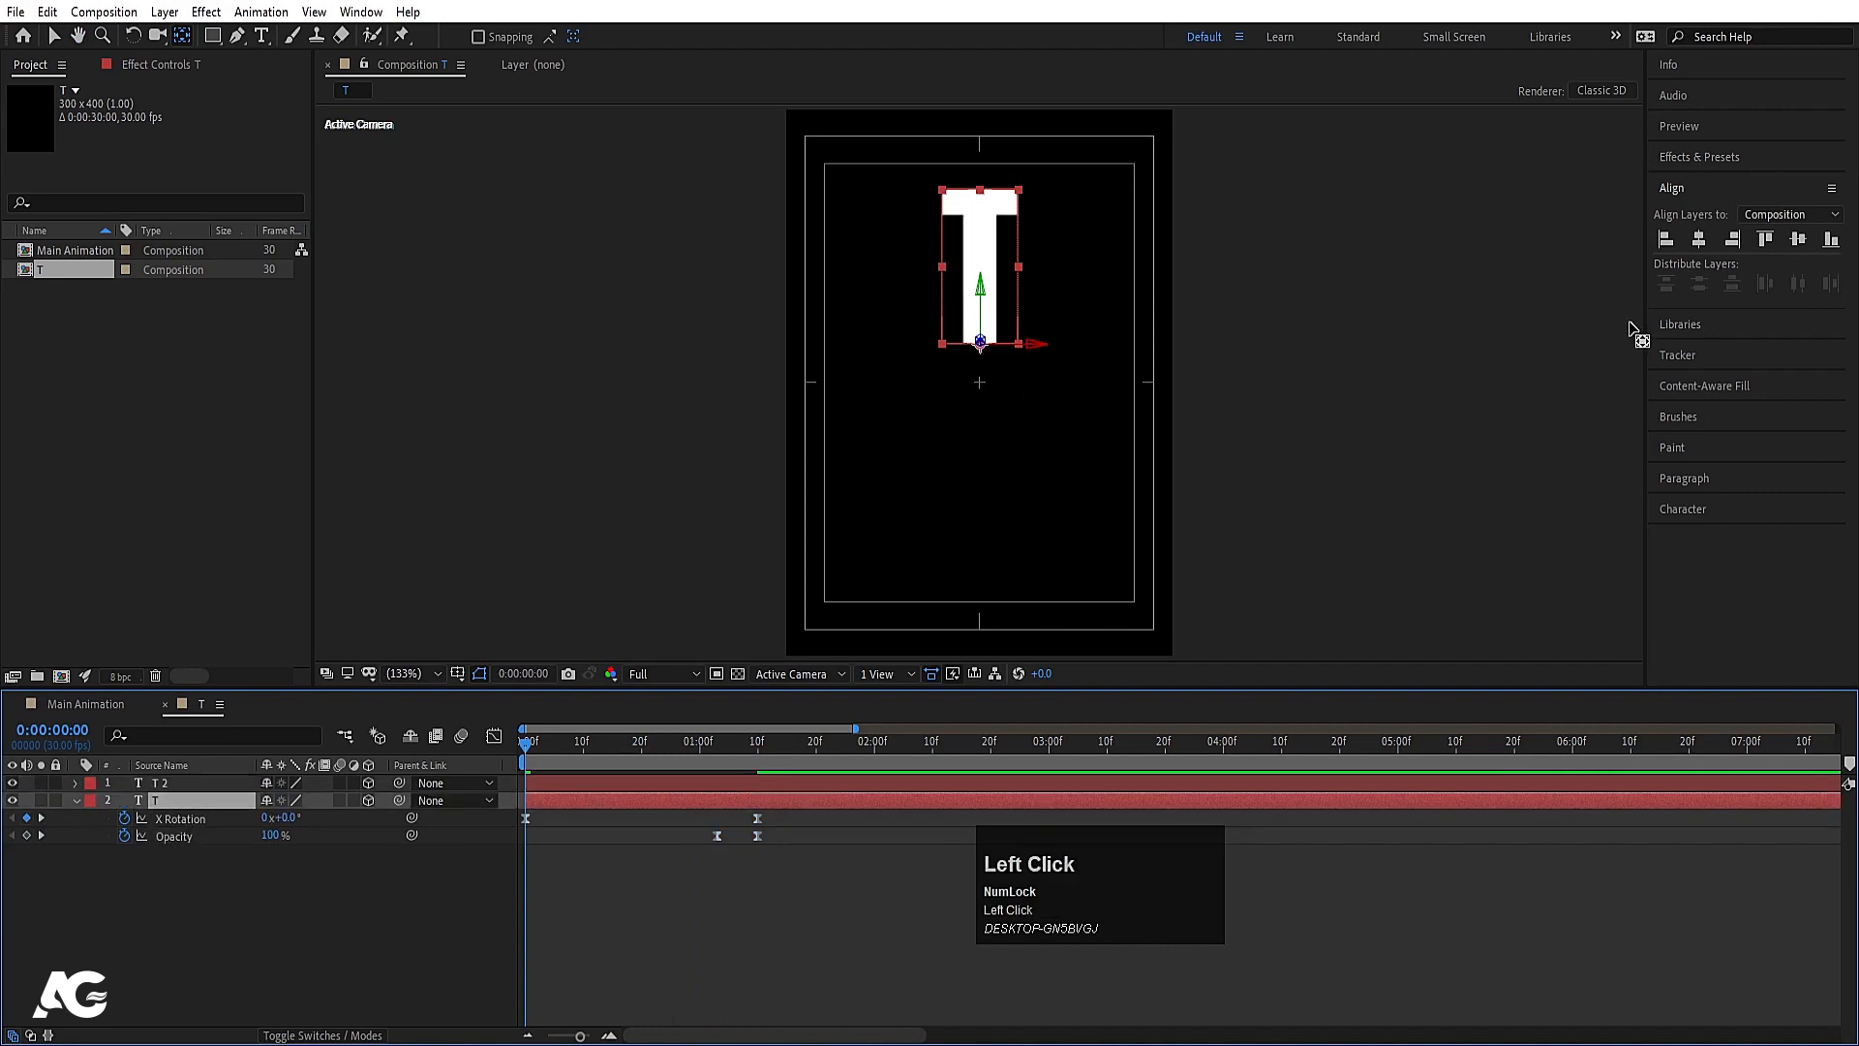
pyautogui.click(1682, 508)
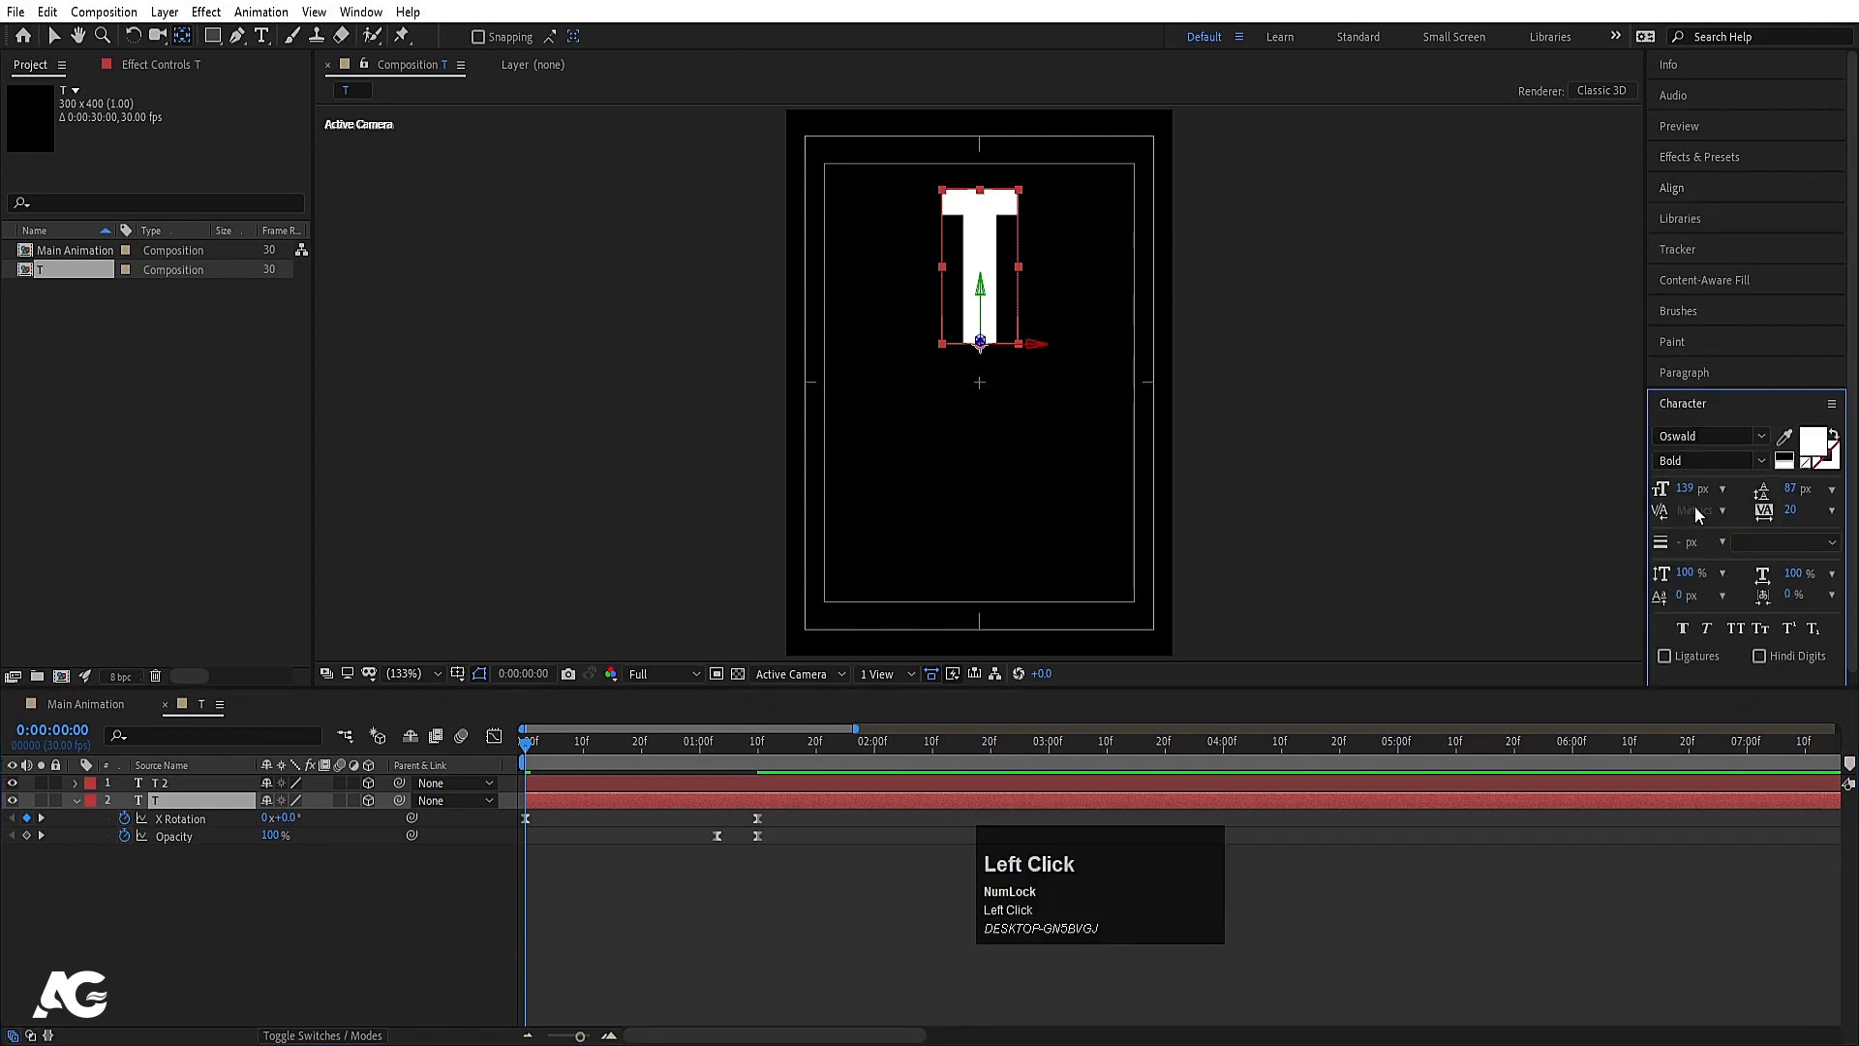
pyautogui.click(1810, 448)
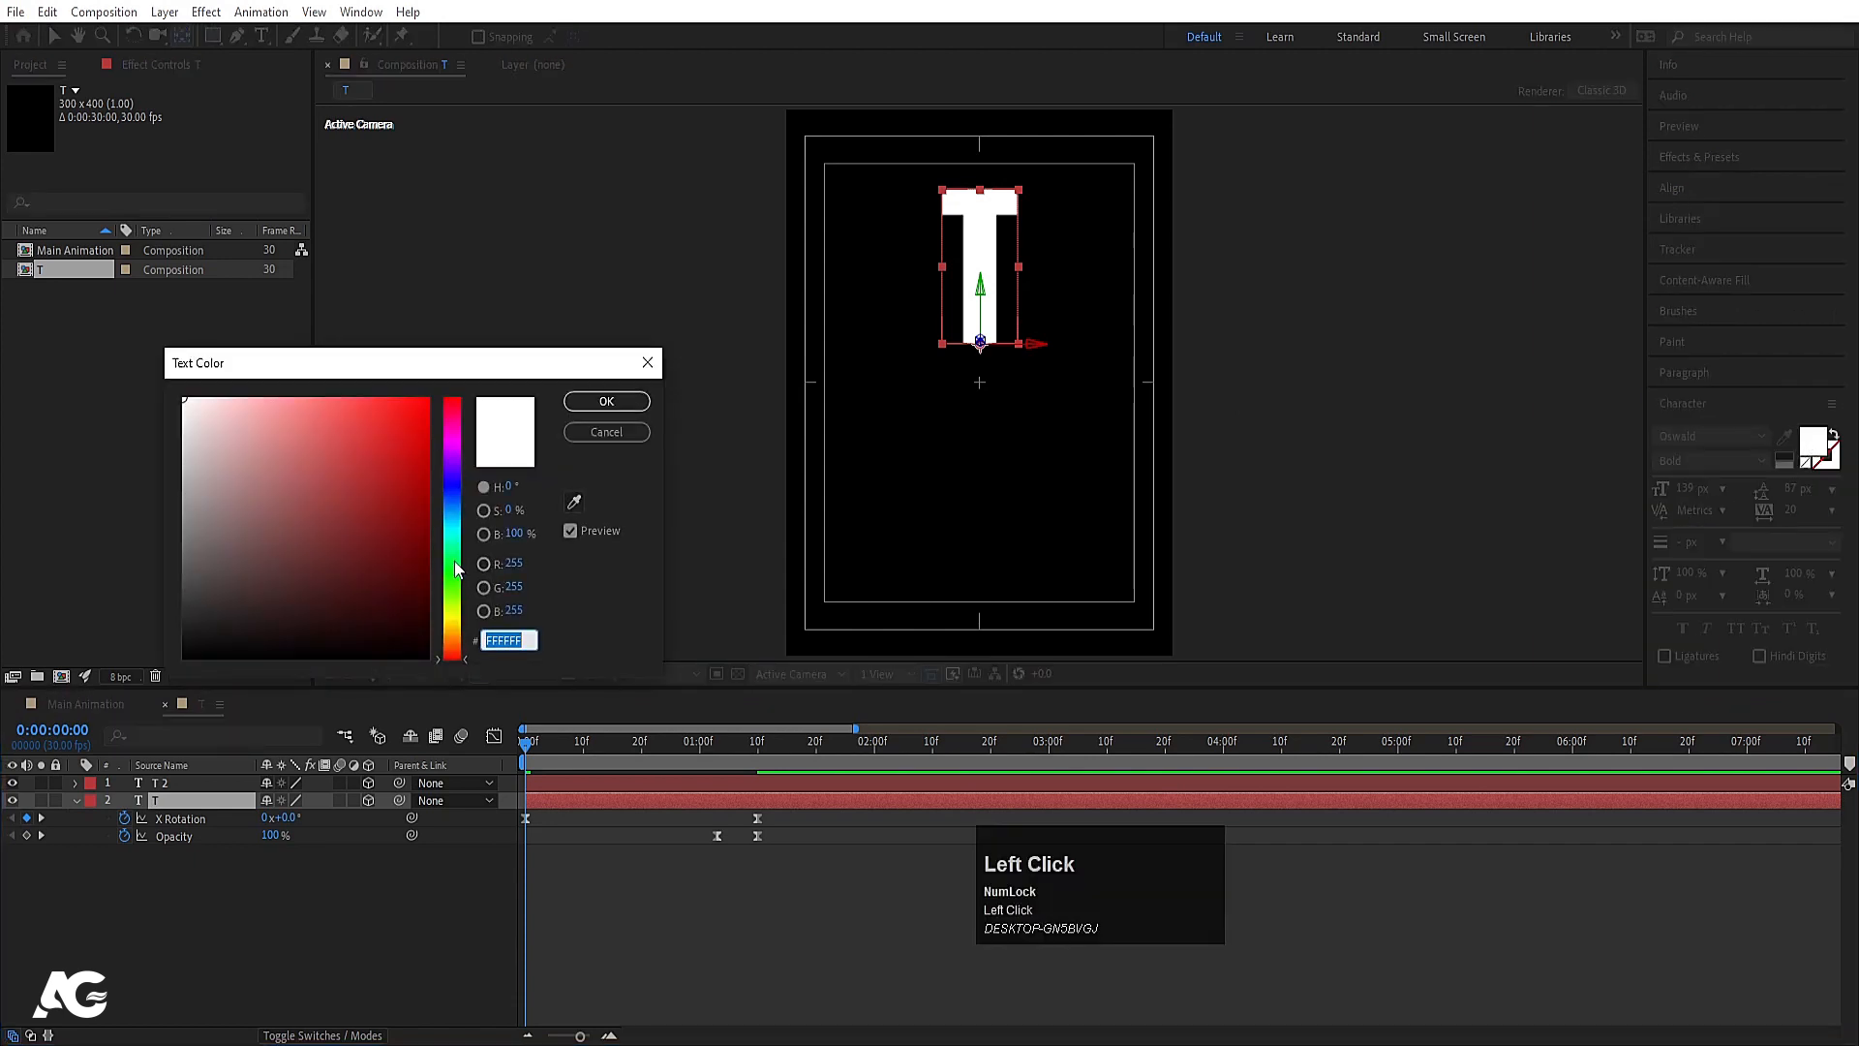
pyautogui.click(455, 568)
pyautogui.moveTo(418, 472); pyautogui.dragTo(435, 346)
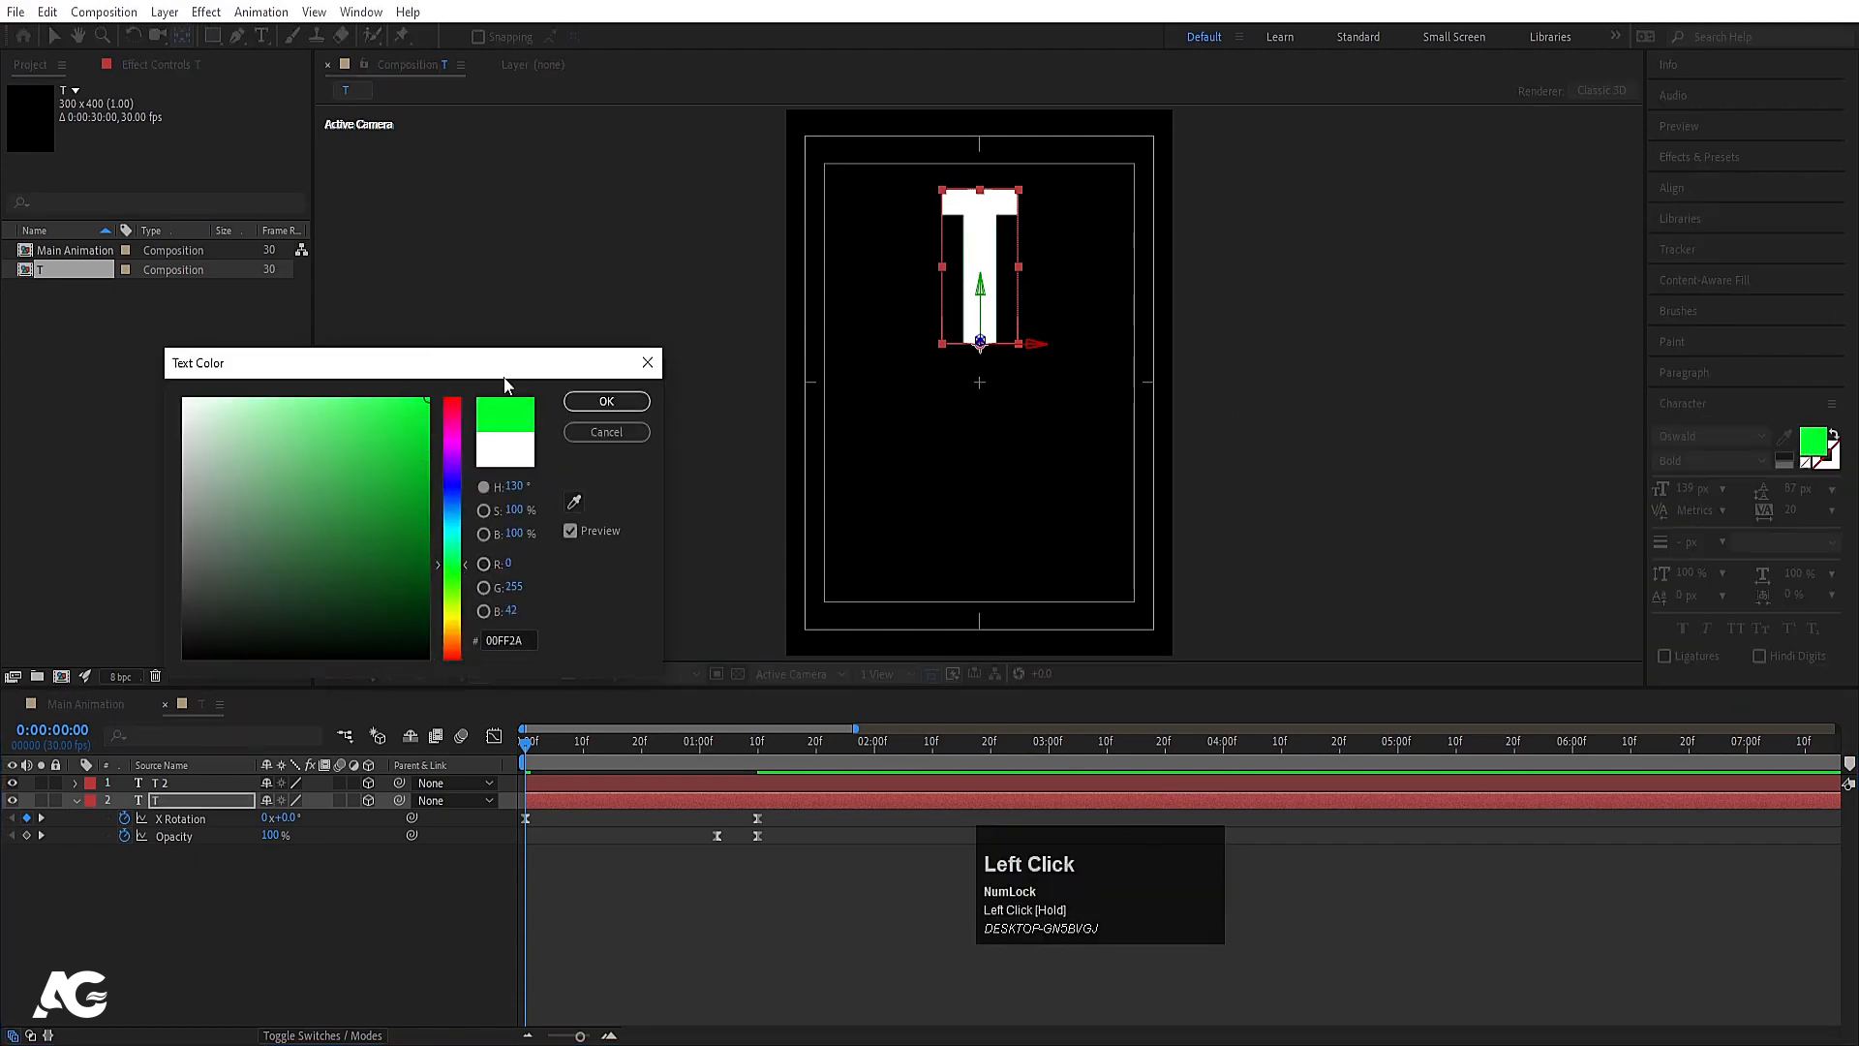
pyautogui.click(590, 406)
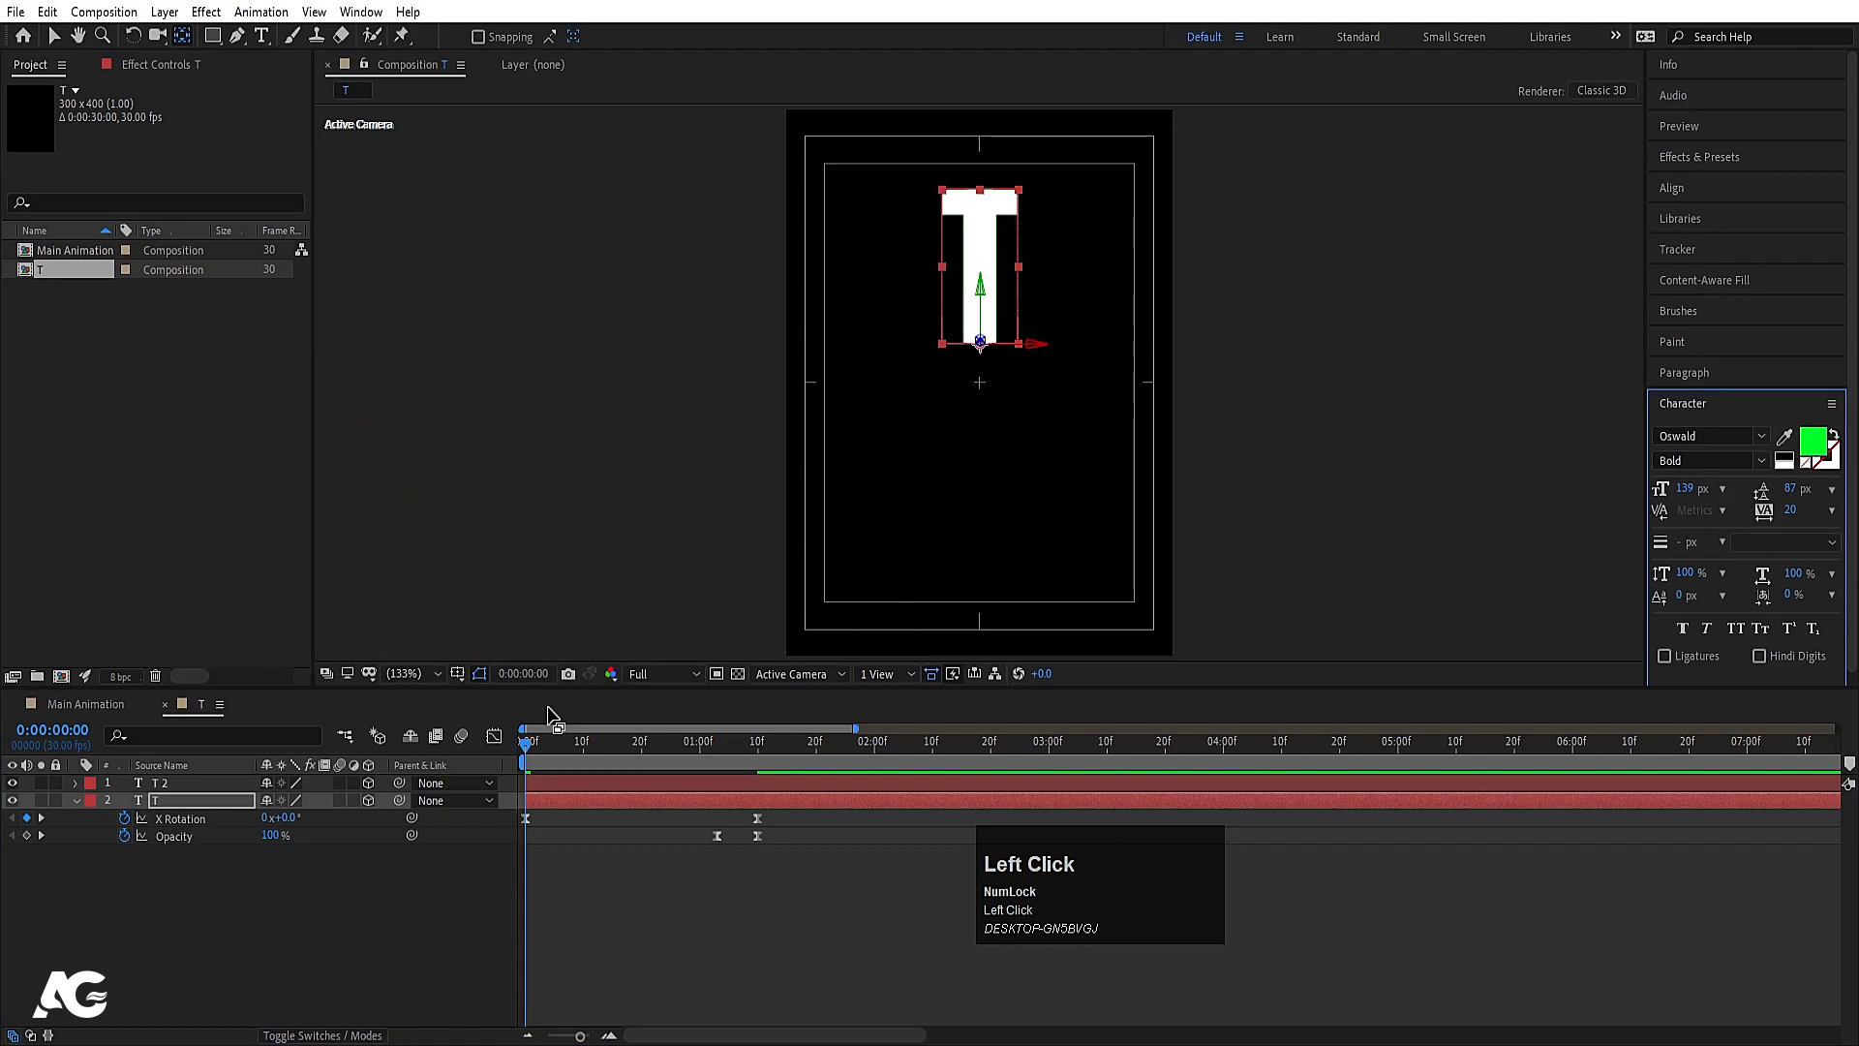
# Step: Reveal both layers' keyframes and shift the green T layer's X Rotation and Opacity keyframes so they begin at 0:00:01:10
pyautogui.click(551, 805)
pyautogui.press('u')
pyautogui.press('u')
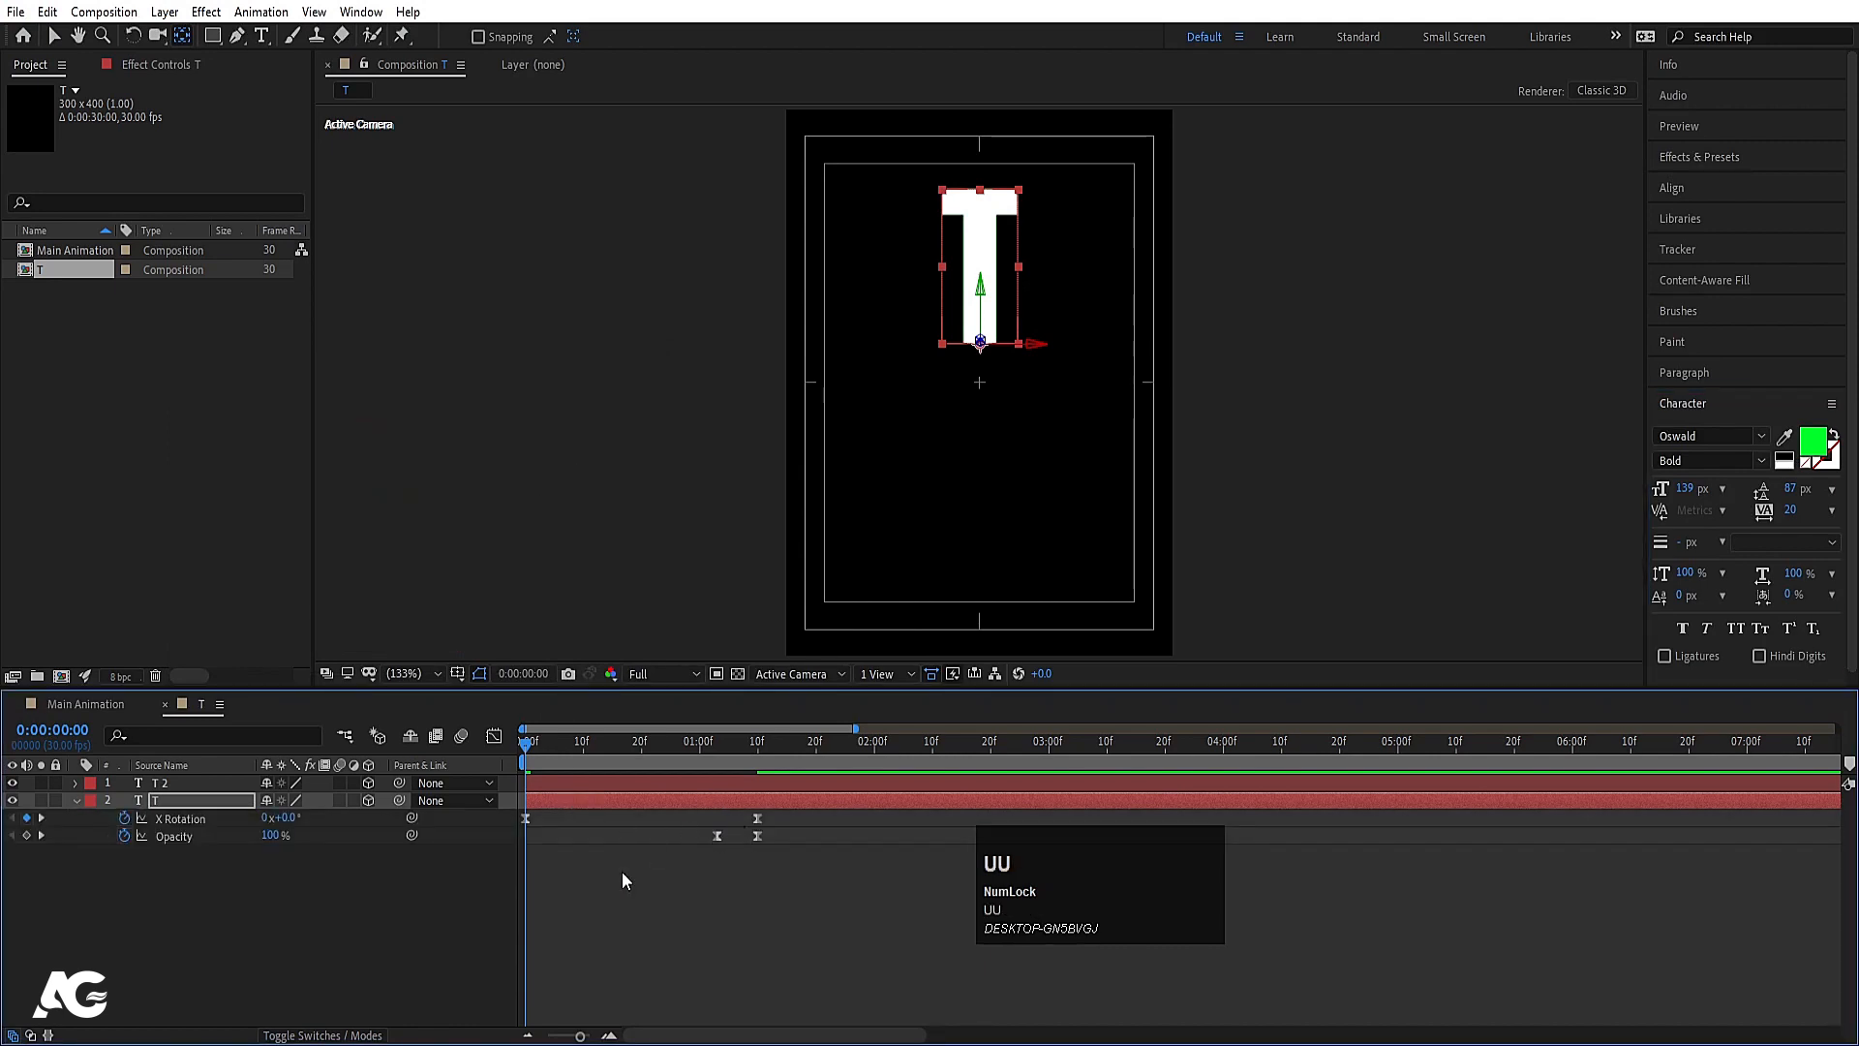
pyautogui.click(622, 872)
pyautogui.press('u')
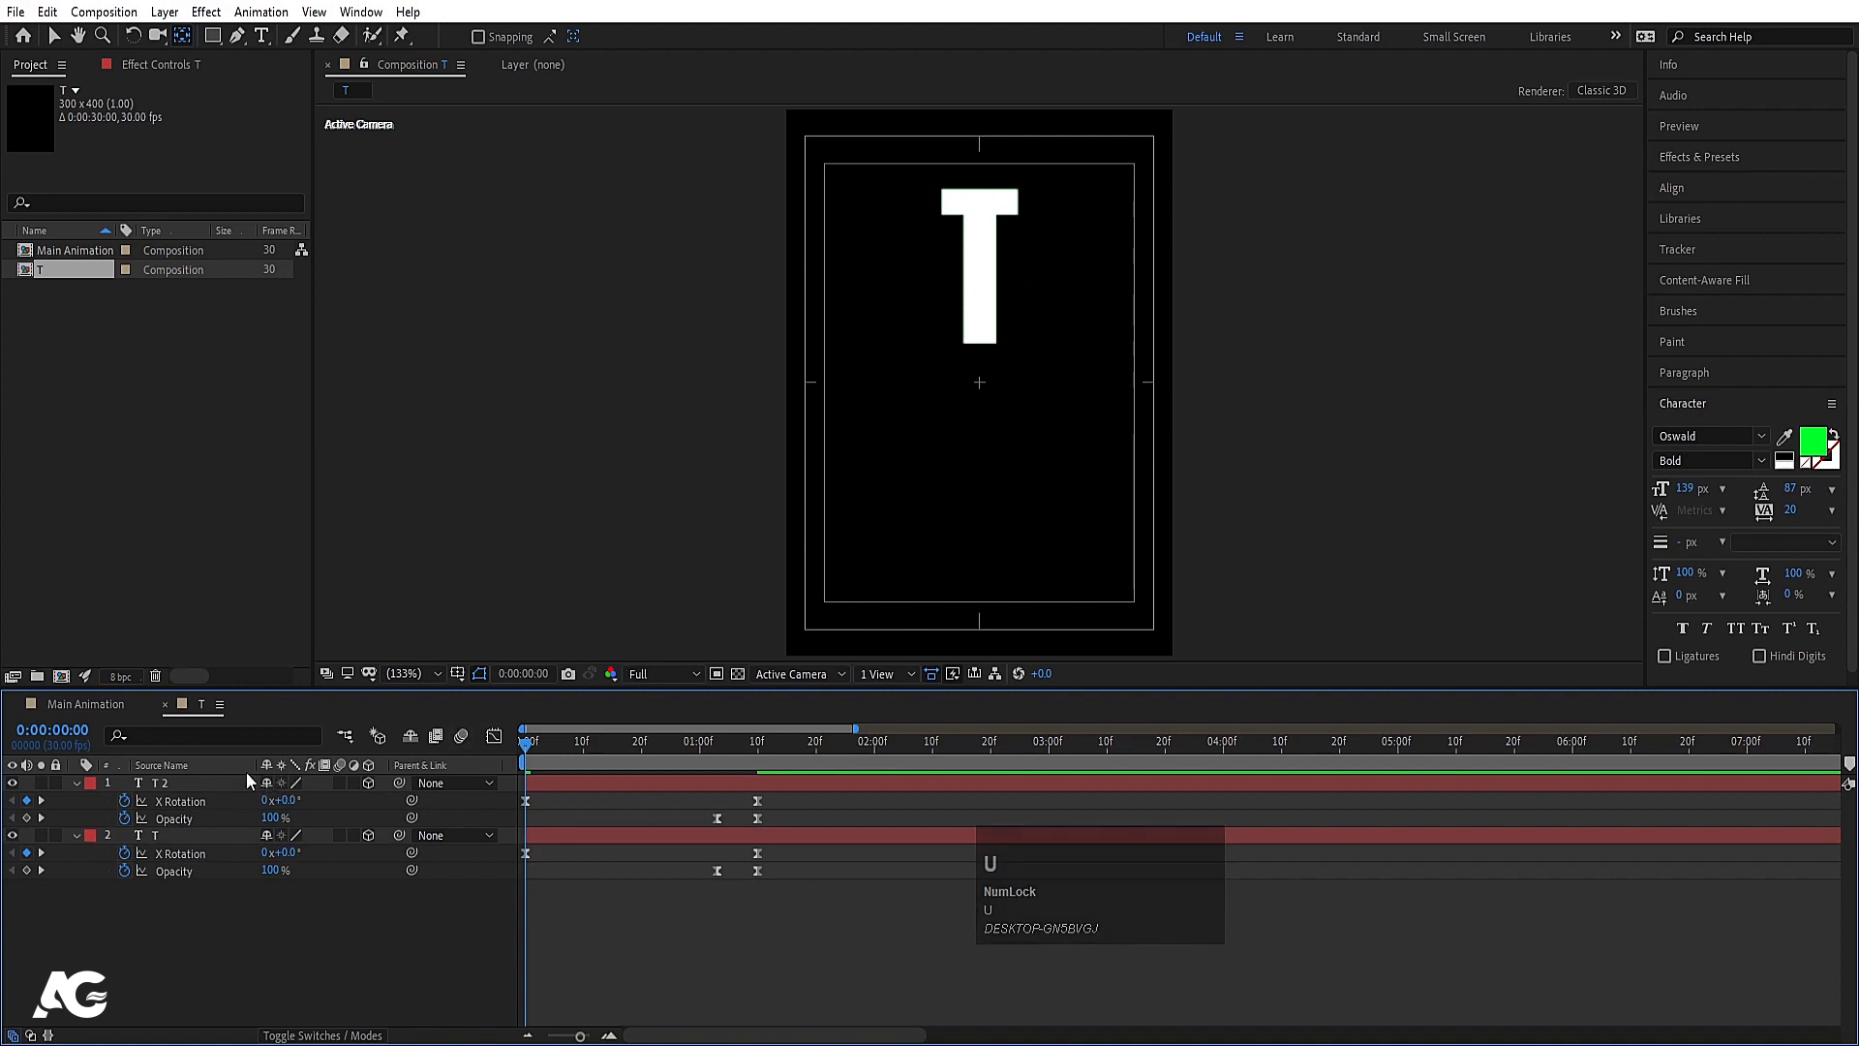
pyautogui.click(754, 747)
pyautogui.press('k')
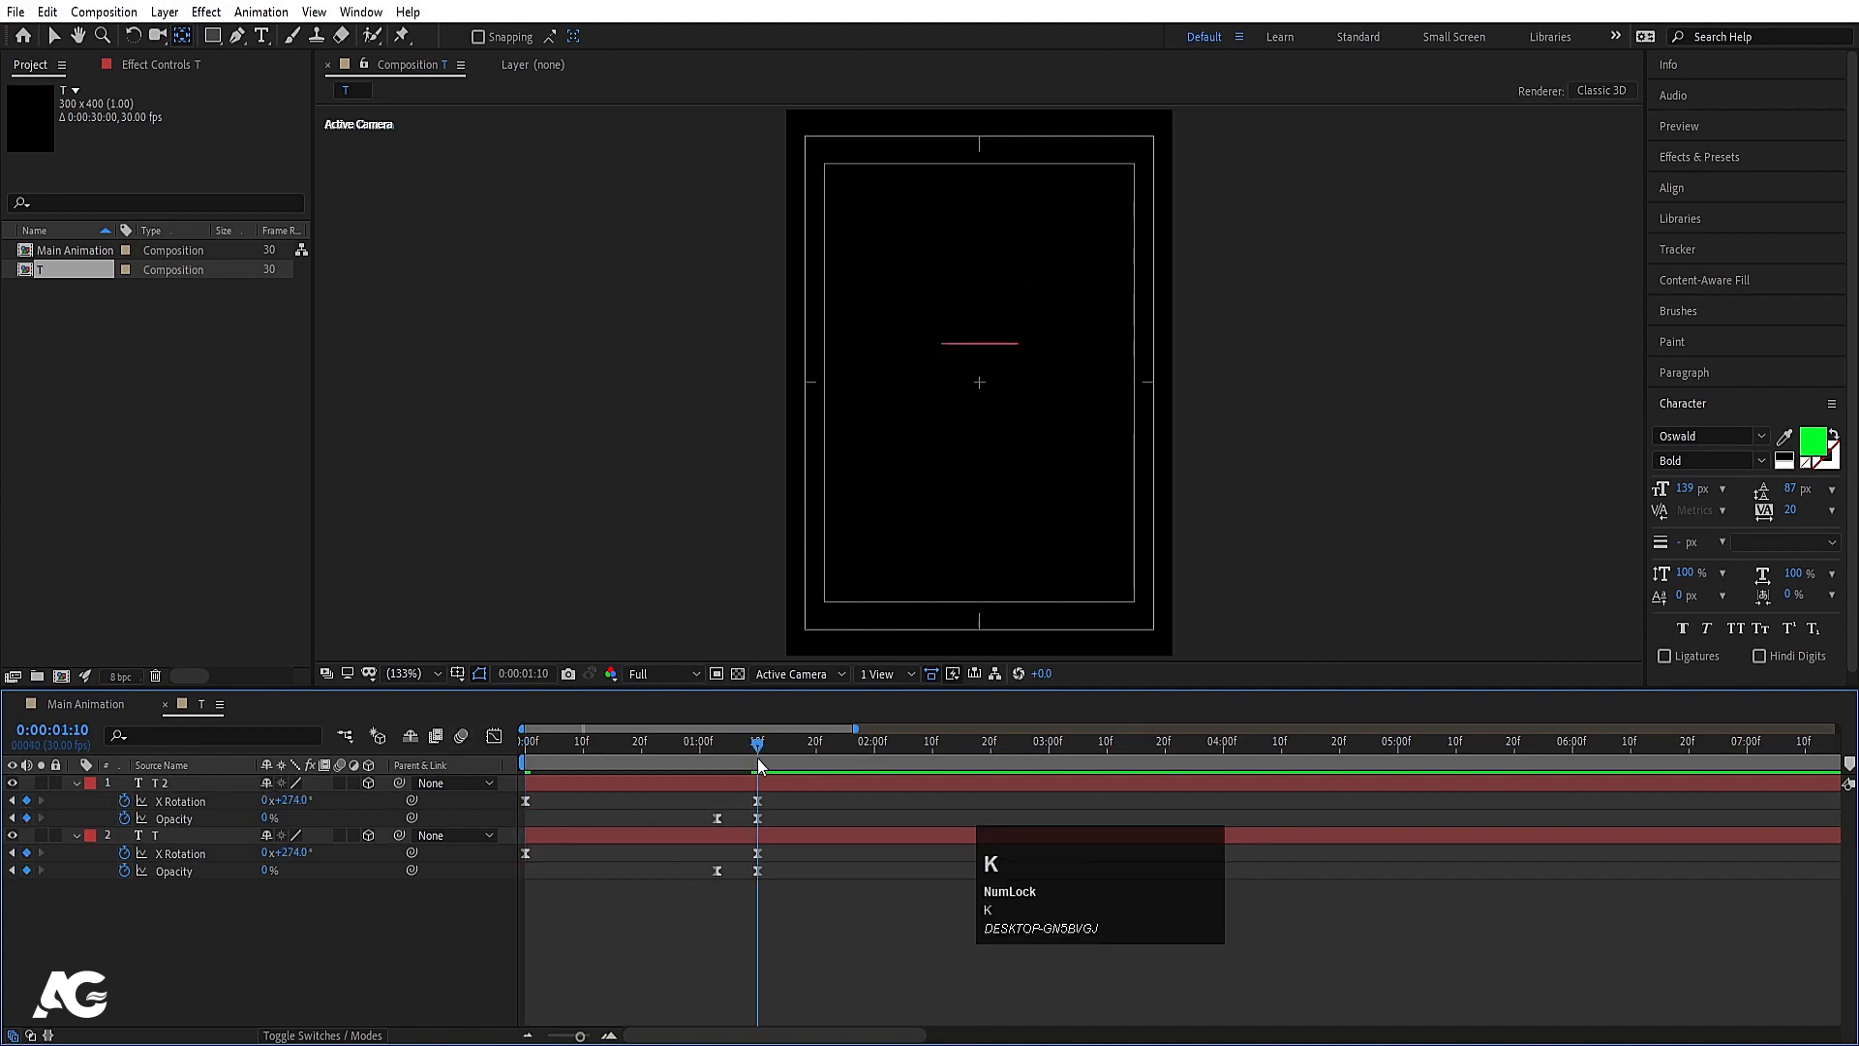
pyautogui.moveTo(767, 860)
pyautogui.mouseDown()
pyautogui.moveTo(507, 908)
pyautogui.moveTo(759, 854)
pyautogui.mouseUp()
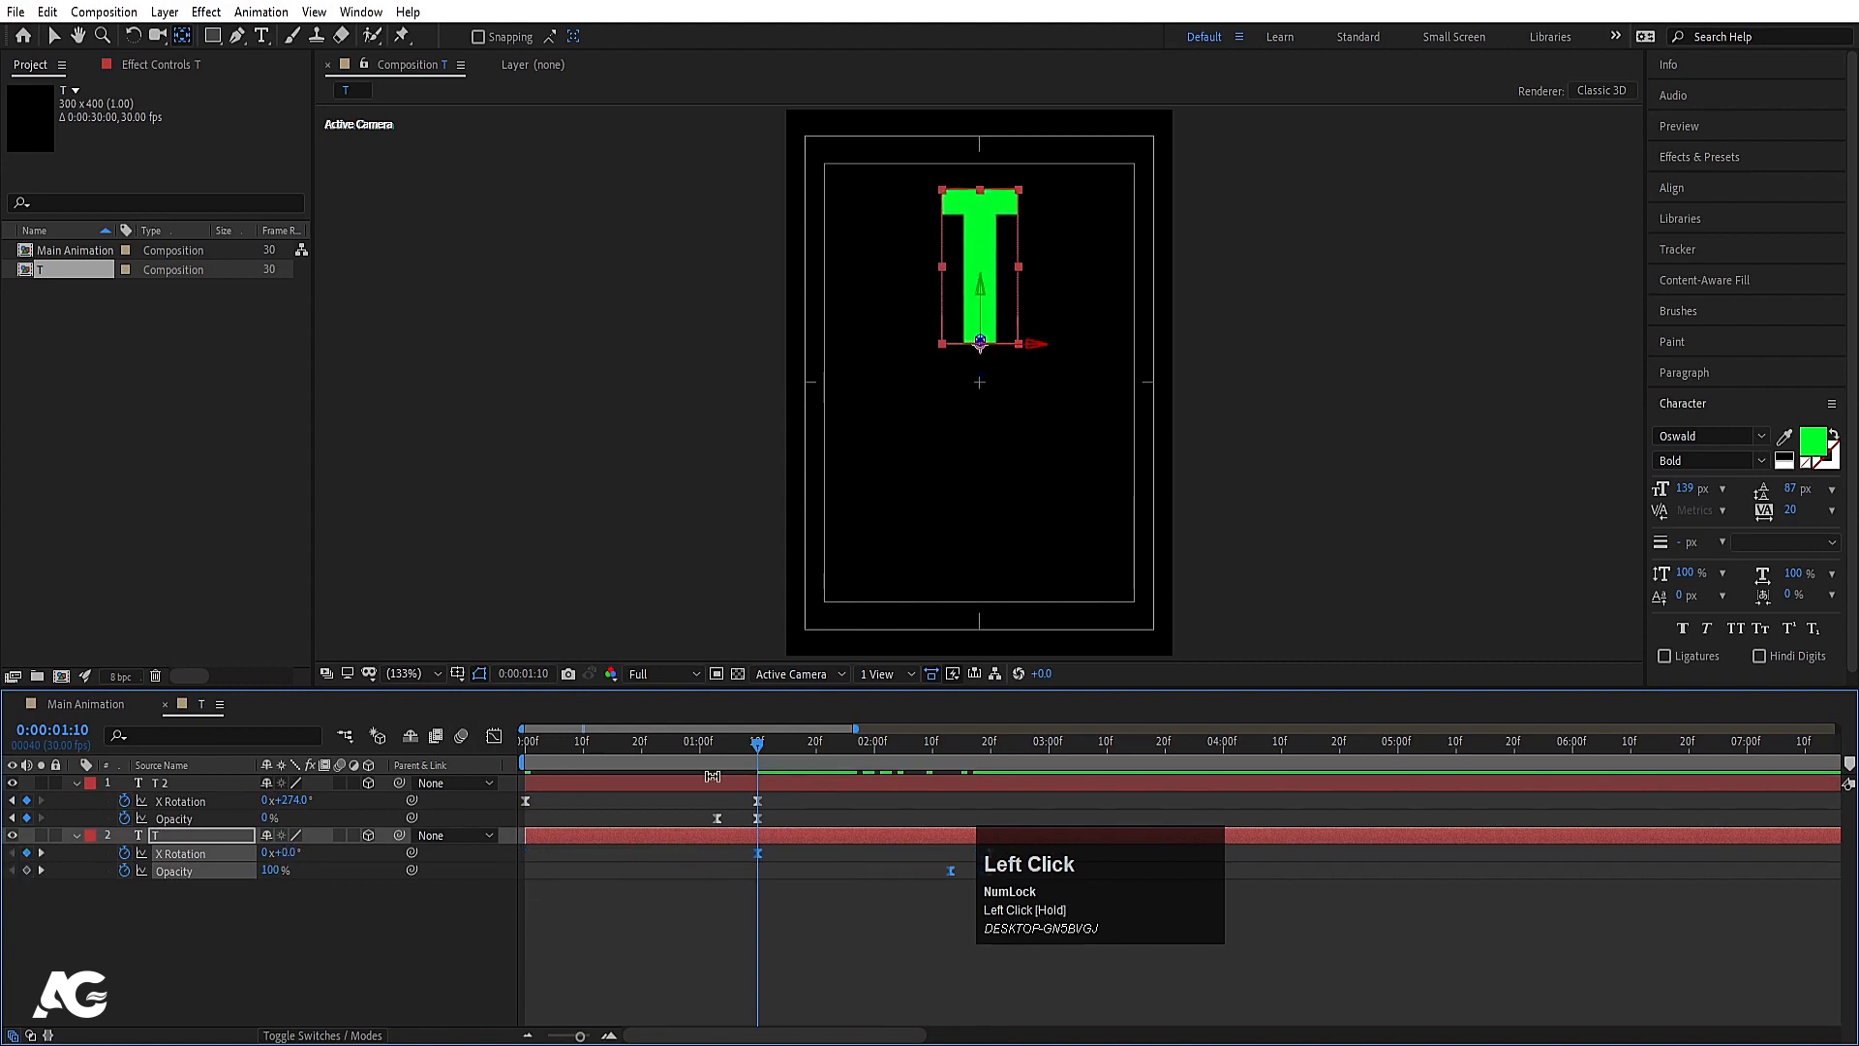
# Step: Preview the white and green T folds, checking the playhead at 0:00:02:20 and back at 0:00:01:10
pyautogui.click(646, 747)
pyautogui.press('space')
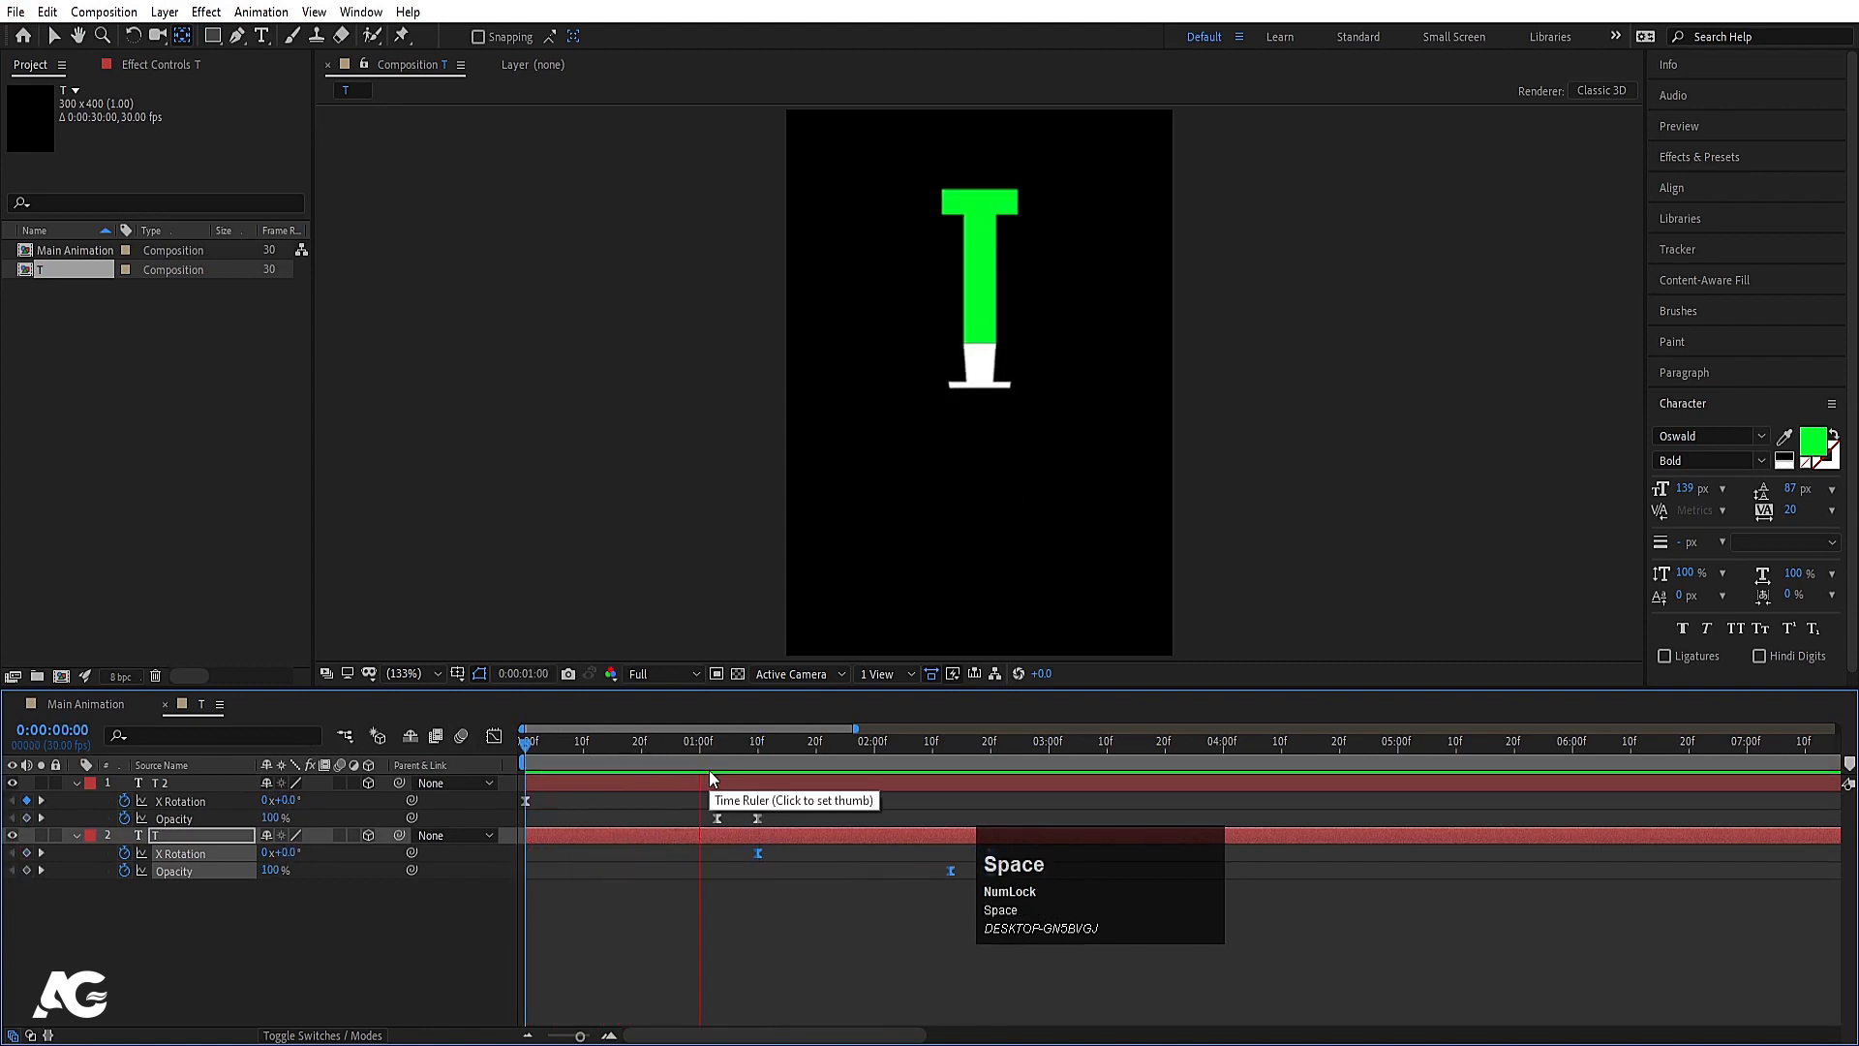
pyautogui.moveTo(1090, 876); pyautogui.dragTo(1405, 877)
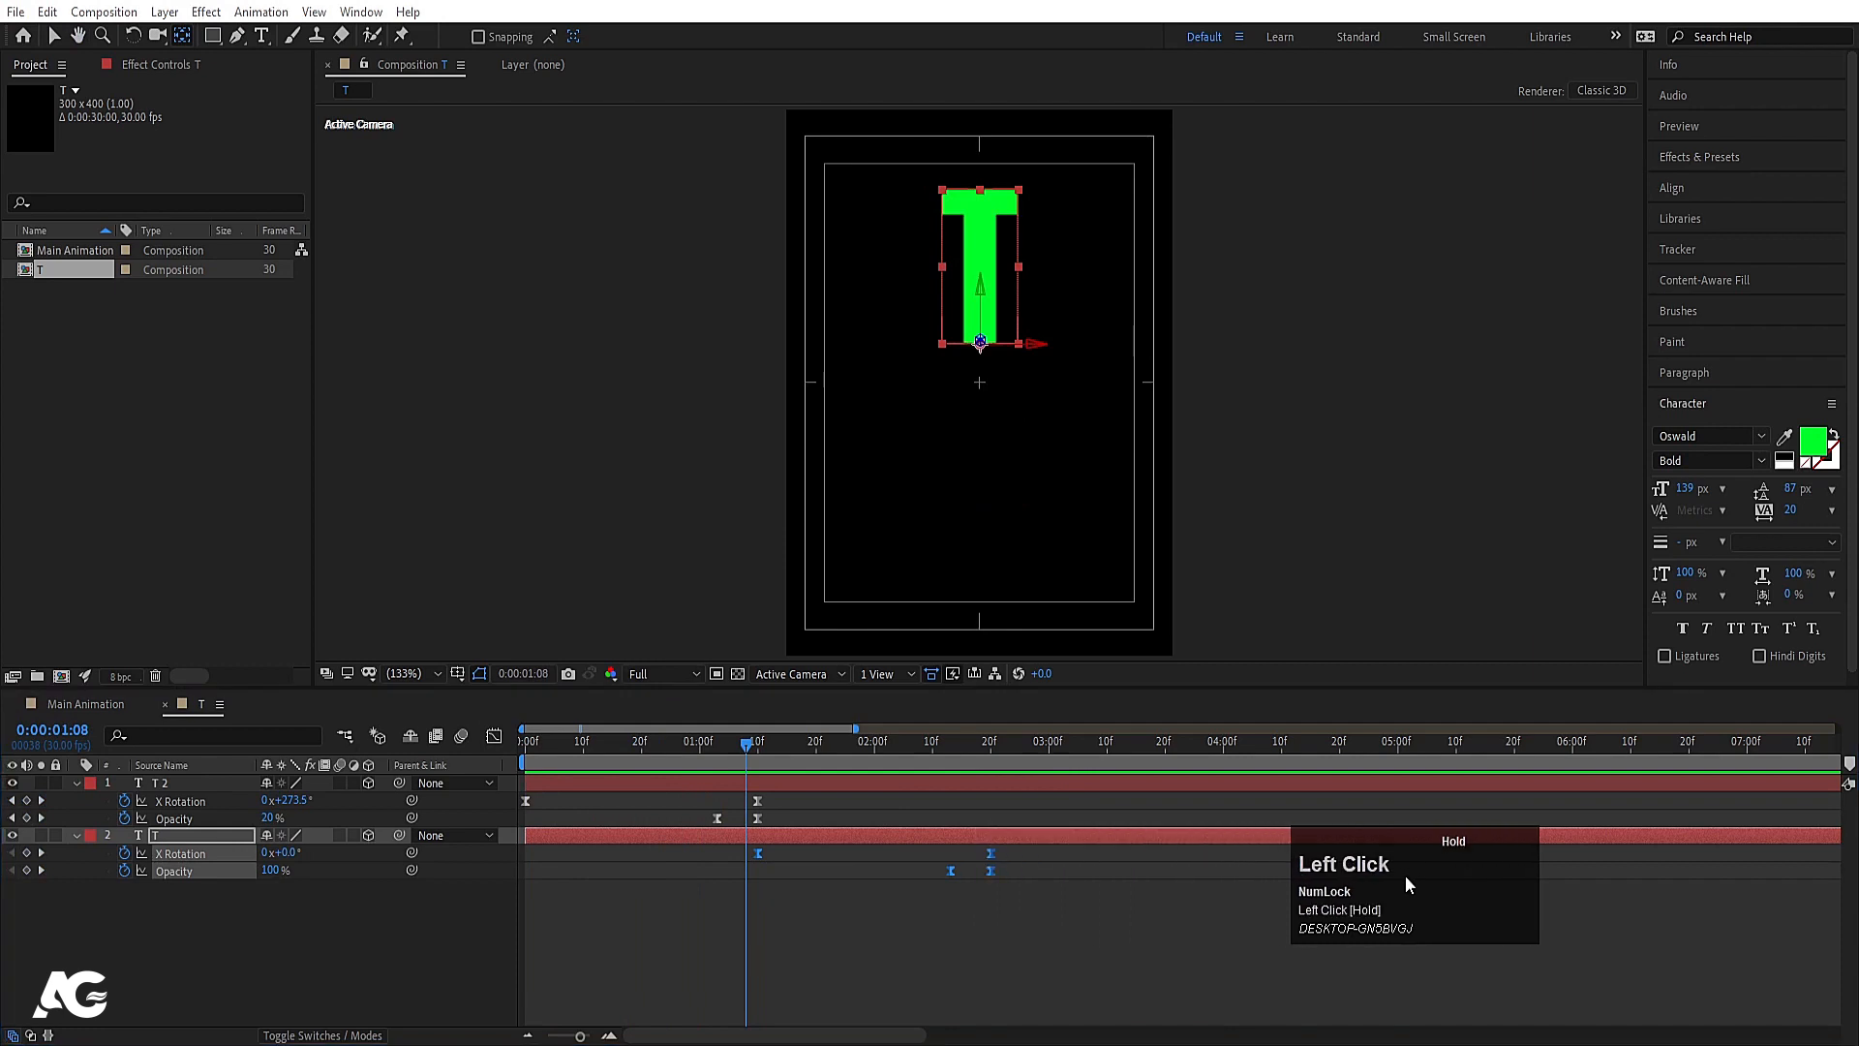
pyautogui.click(990, 754)
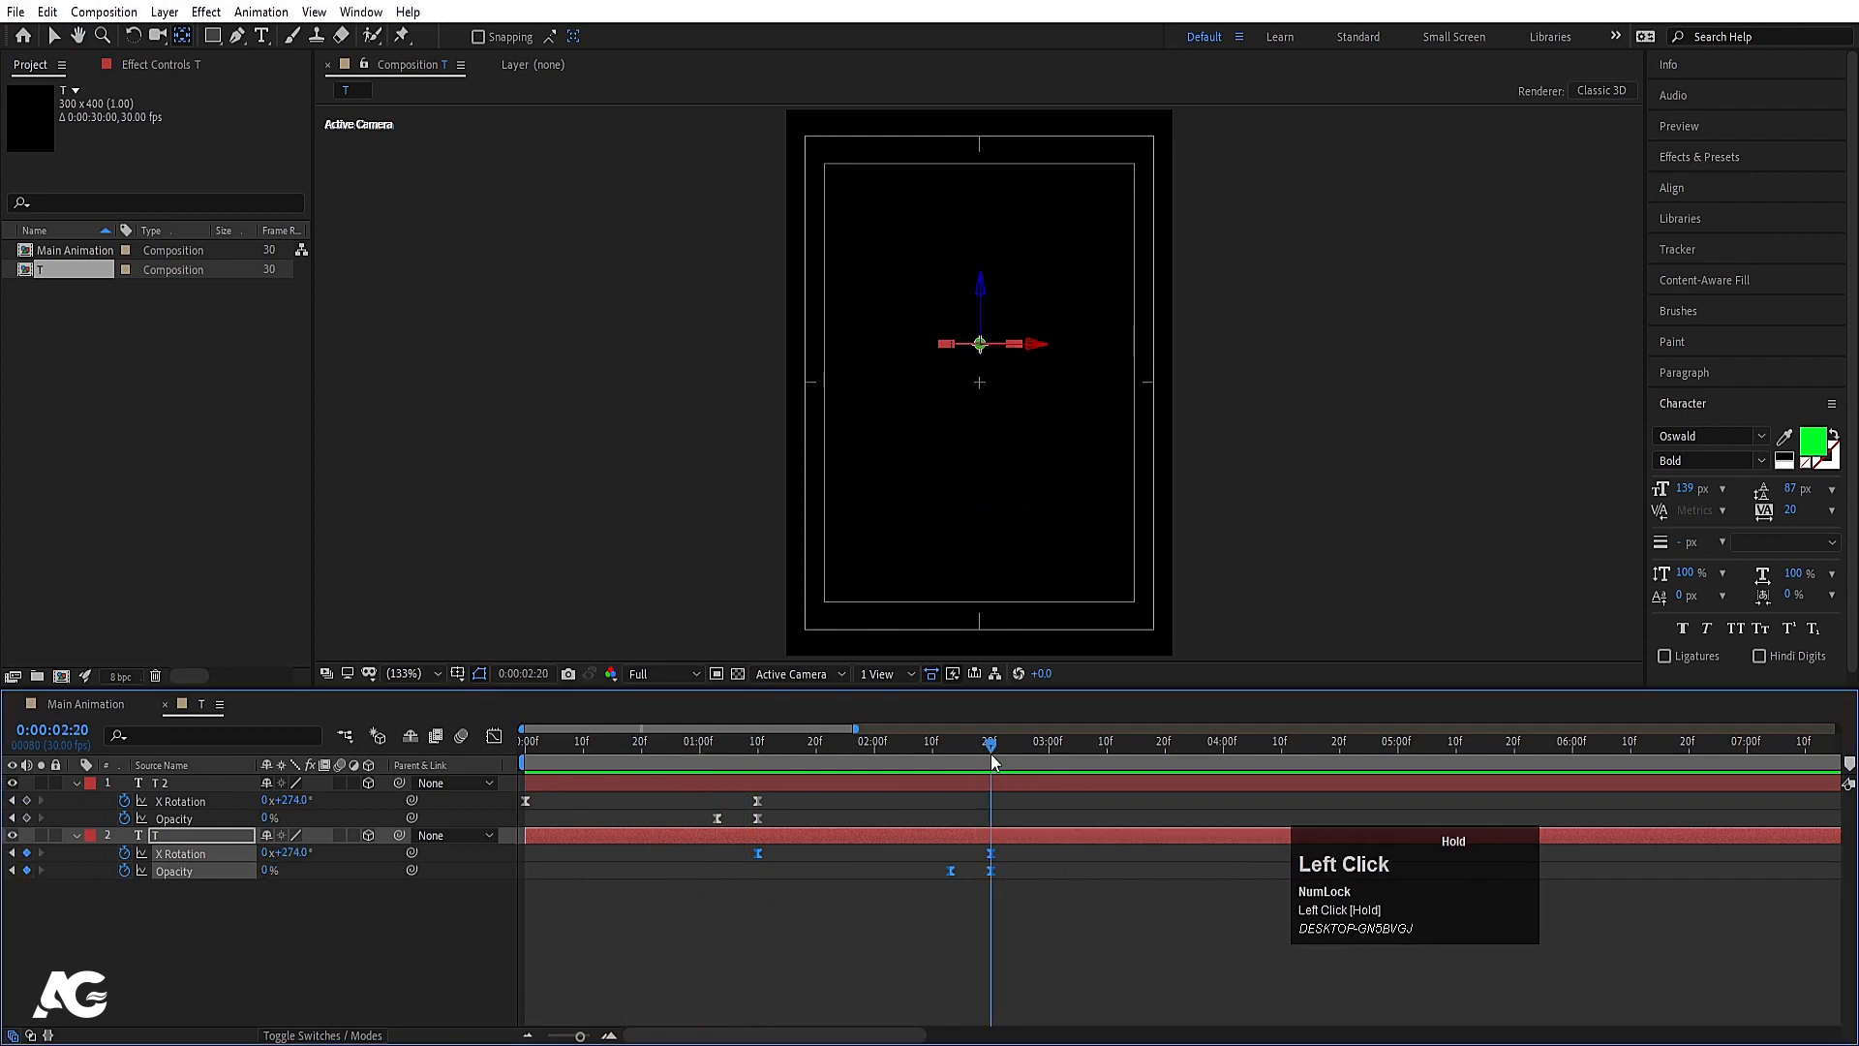
pyautogui.moveTo(991, 762); pyautogui.dragTo(759, 770)
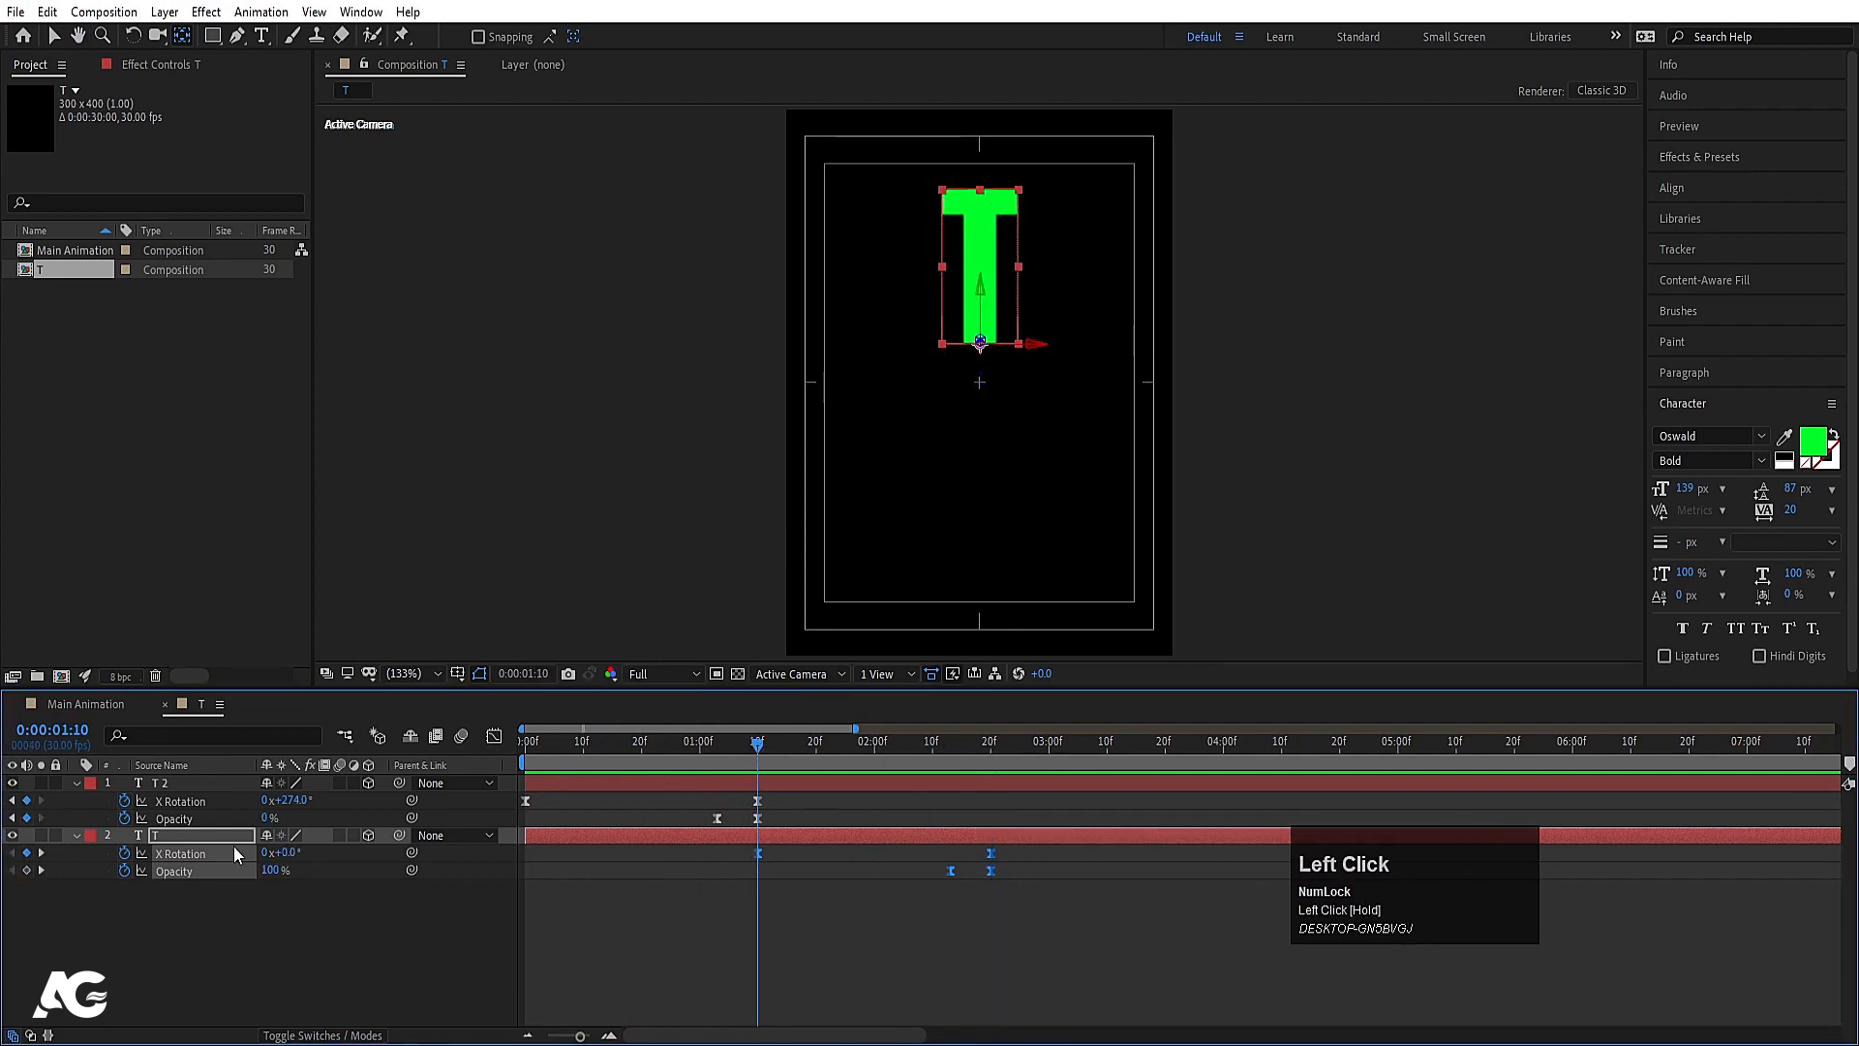
# Step: Duplicate the T 2 layer and delete all X Rotation and Opacity keyframes from the copy with the playhead at 0:00:00:00
pyautogui.click(166, 786)
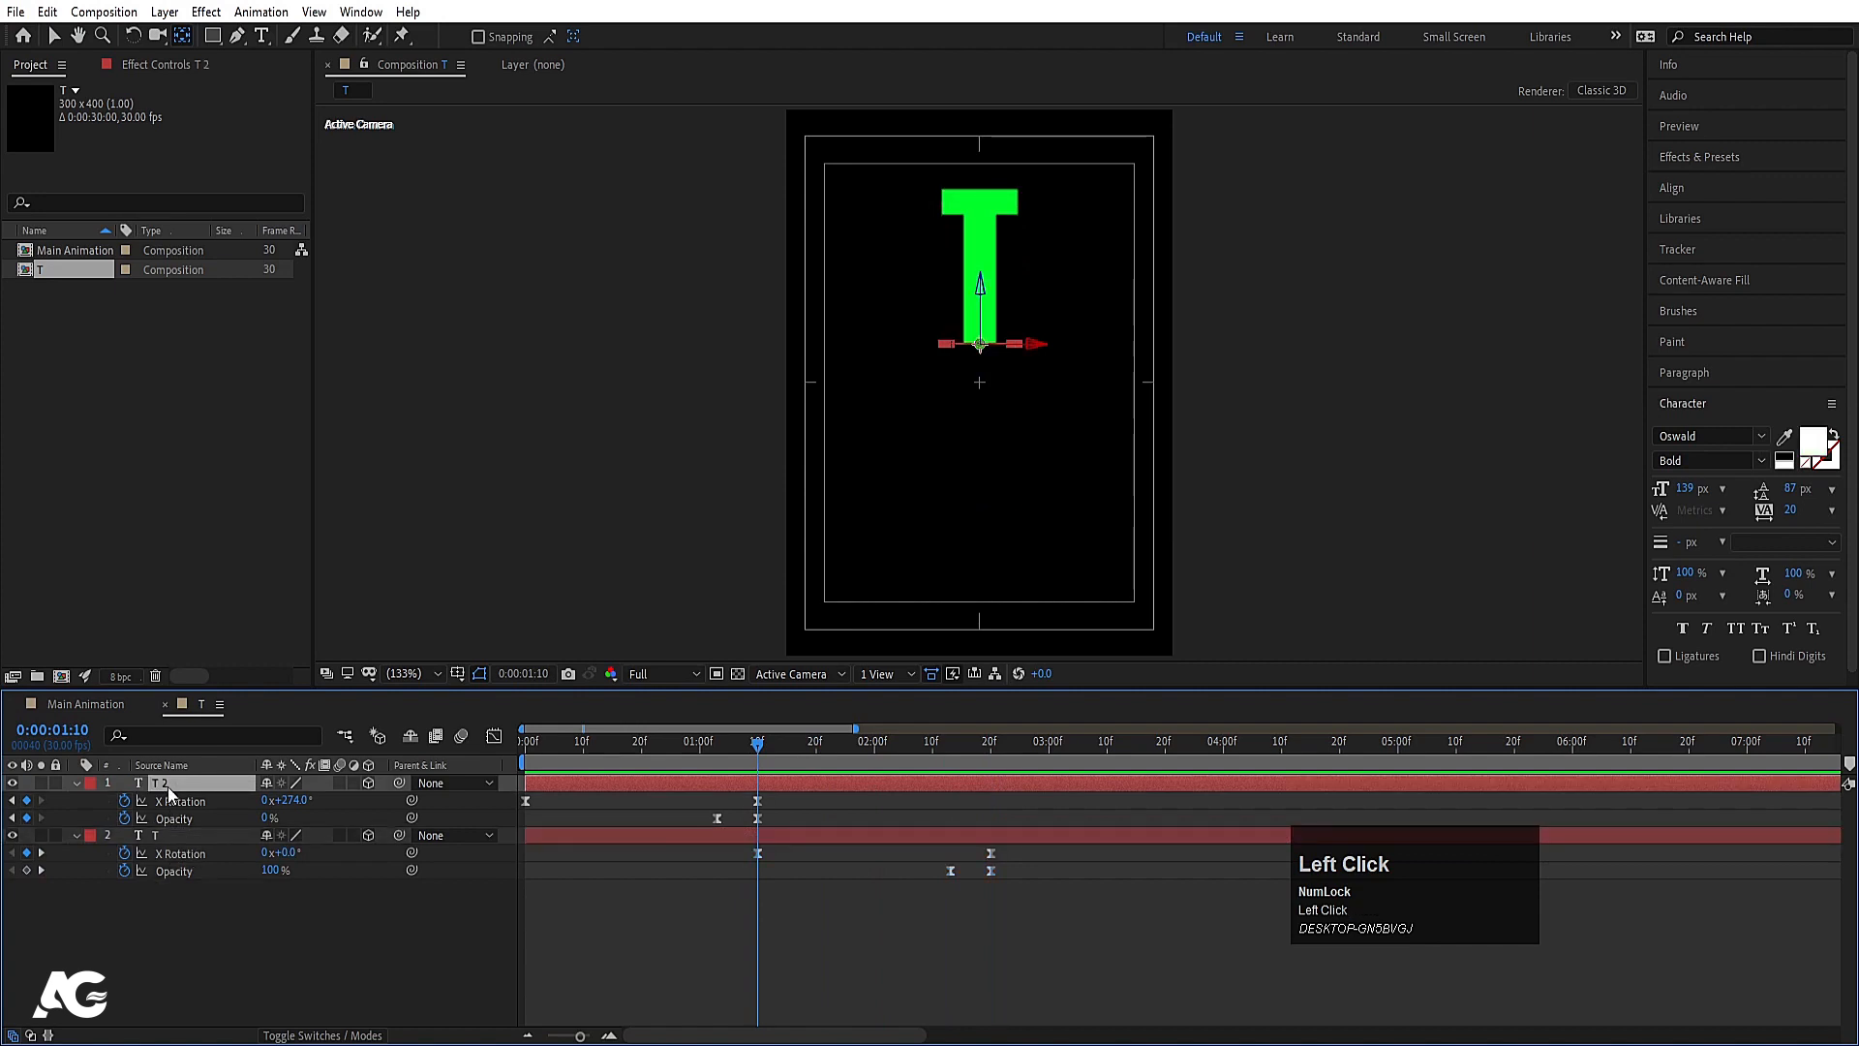
pyautogui.hotkey('ctrl', 'd')
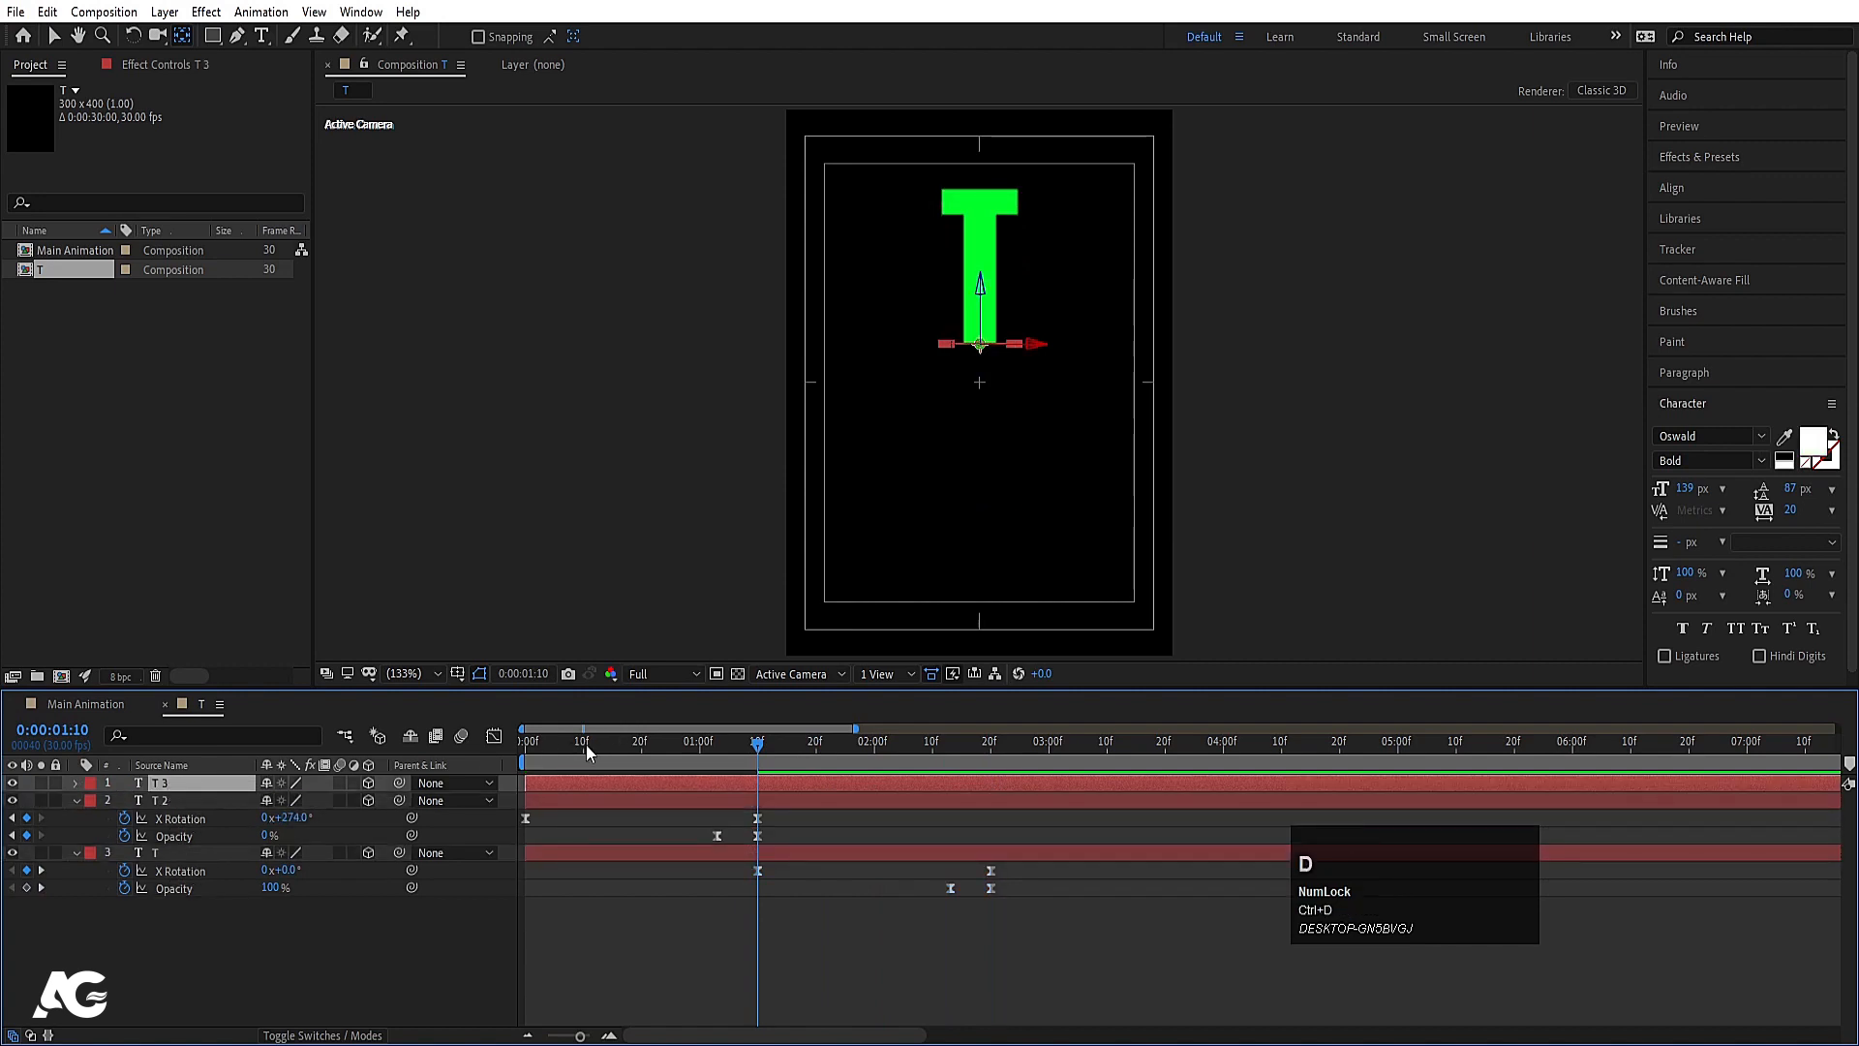
pyautogui.moveTo(585, 745); pyautogui.dragTo(237, 763)
pyautogui.press('u')
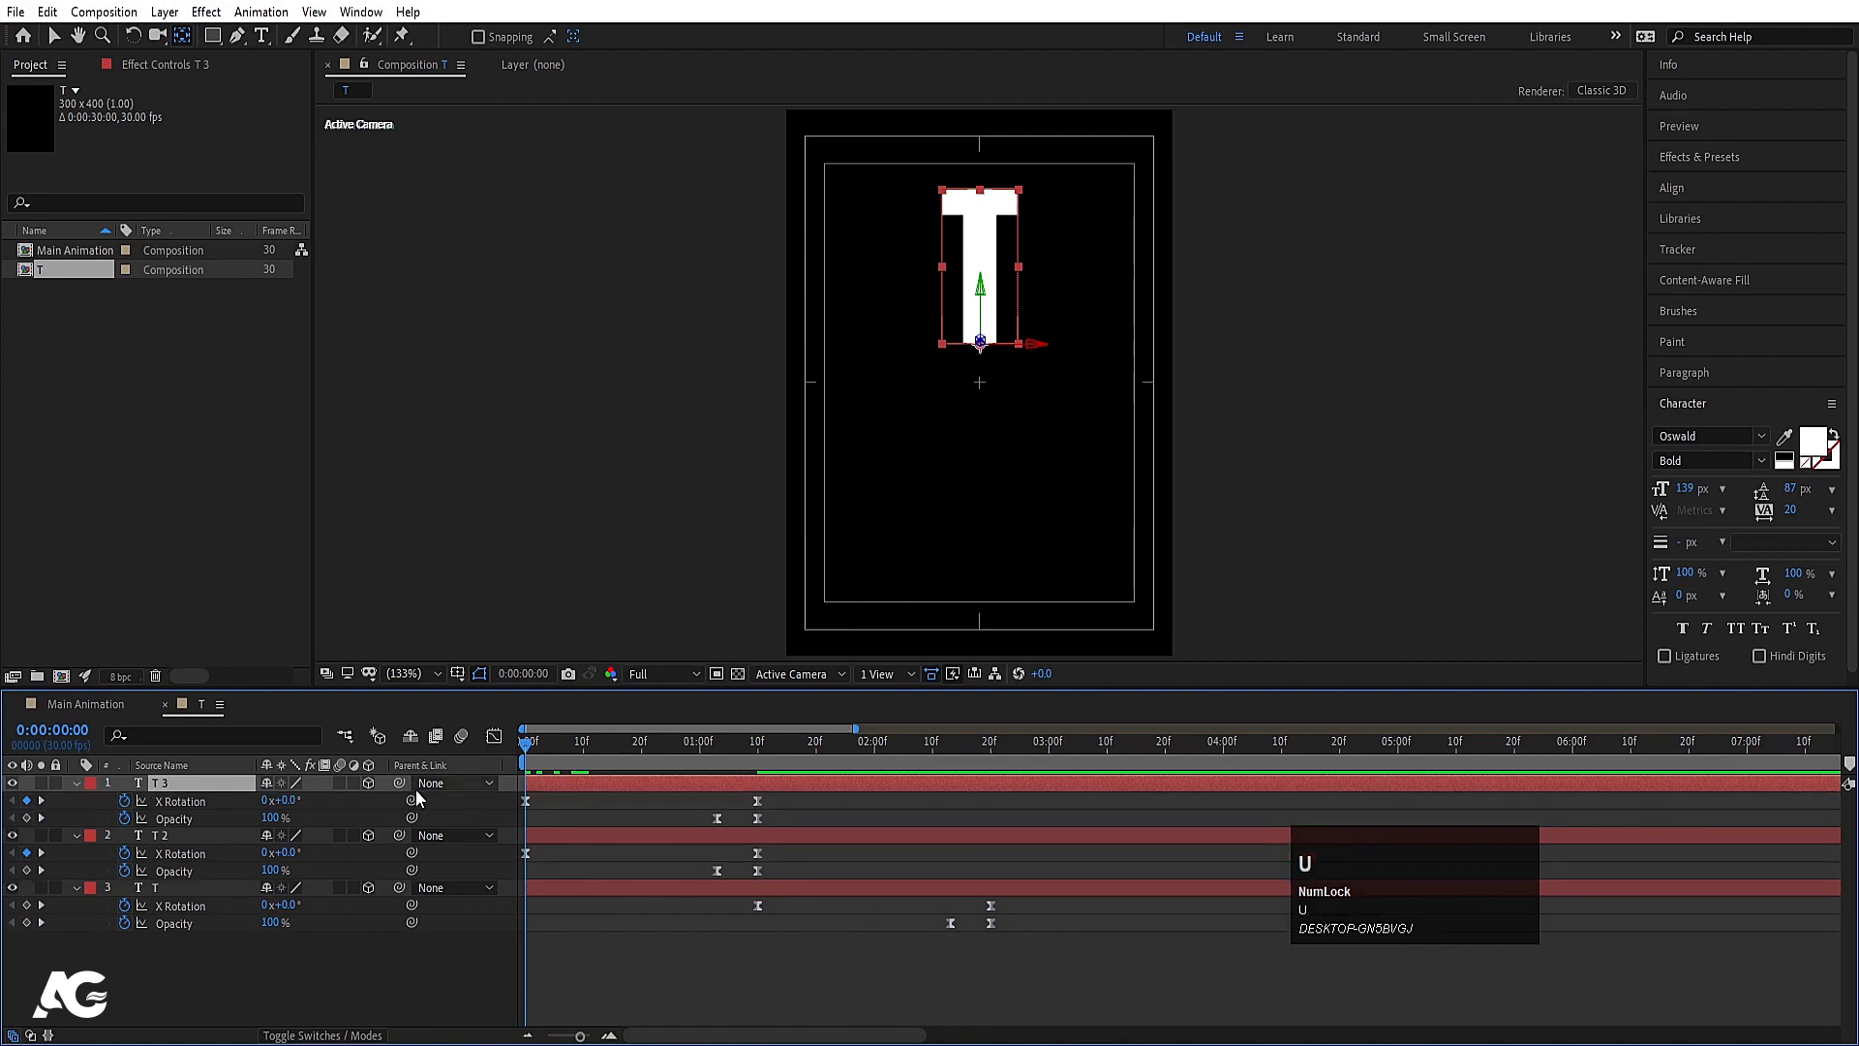
pyautogui.moveTo(777, 801); pyautogui.dragTo(515, 833)
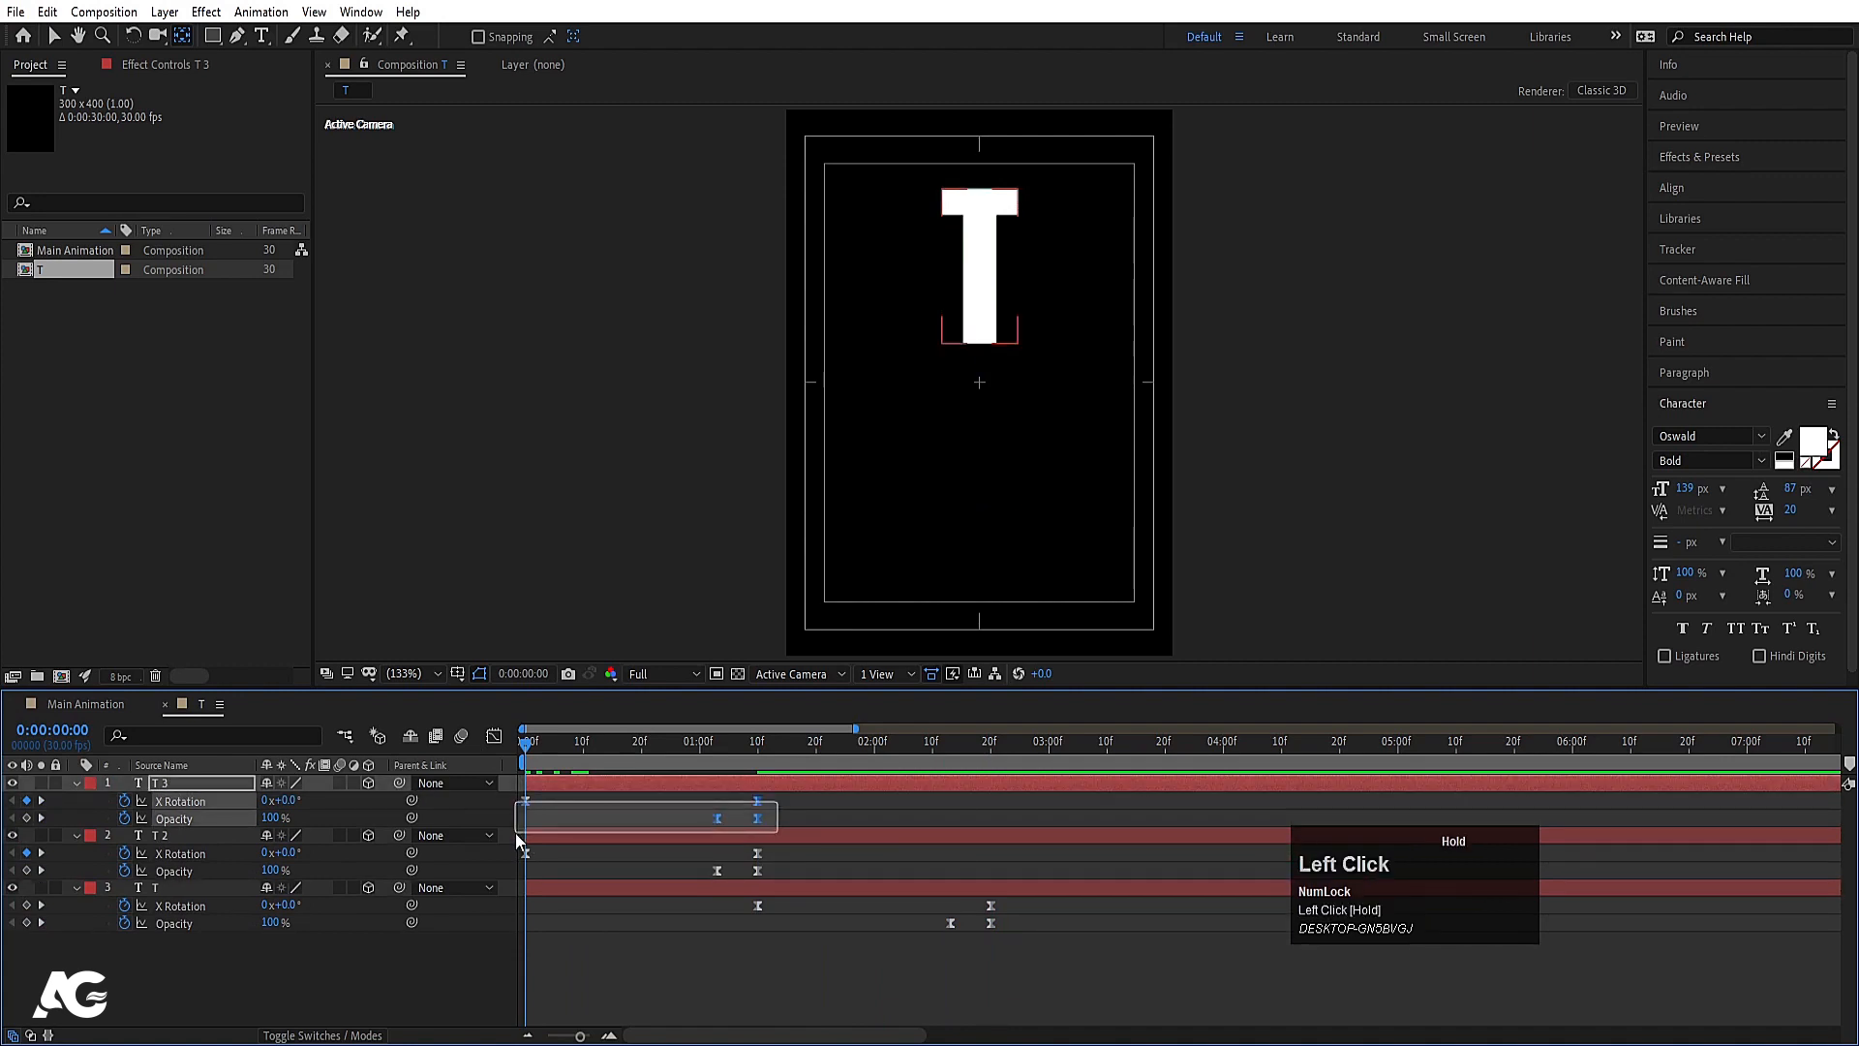
pyautogui.press('Delete')
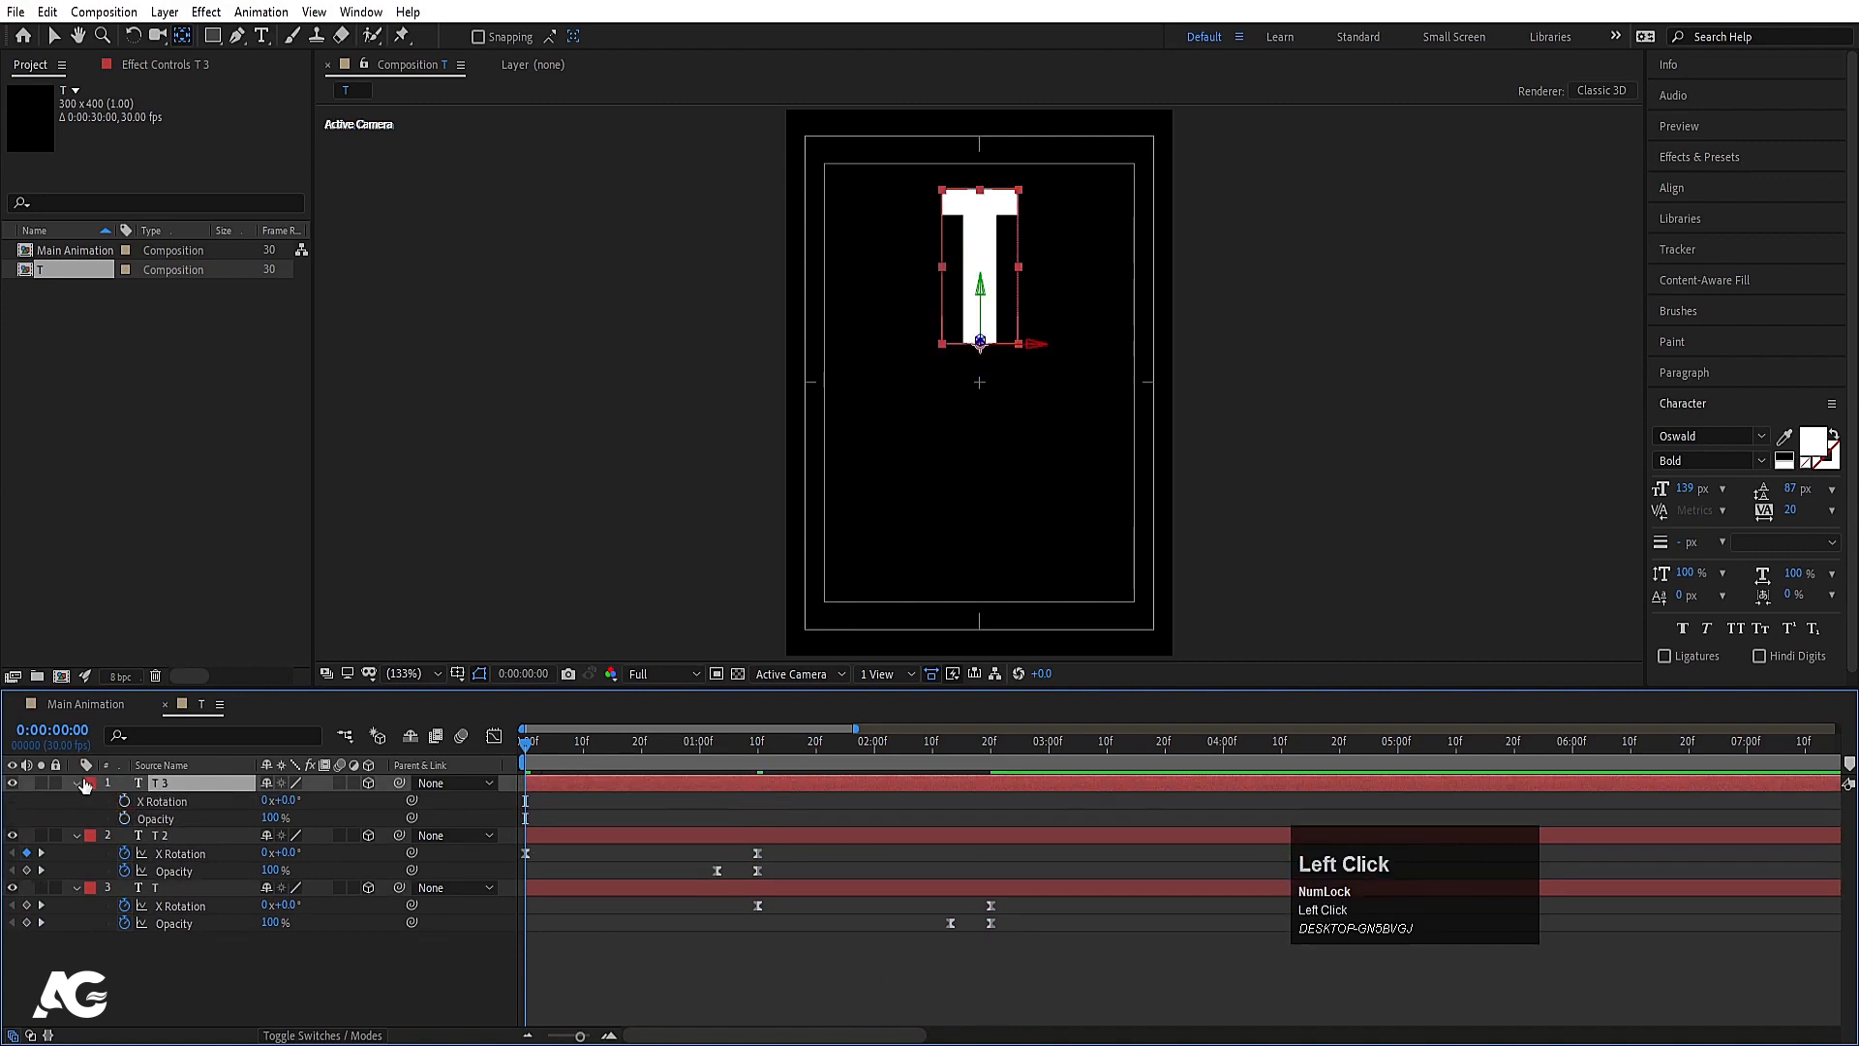
# Step: Set the label color of layers T 3 and T 2 to Lavender and of layer T to Green
pyautogui.click(90, 782)
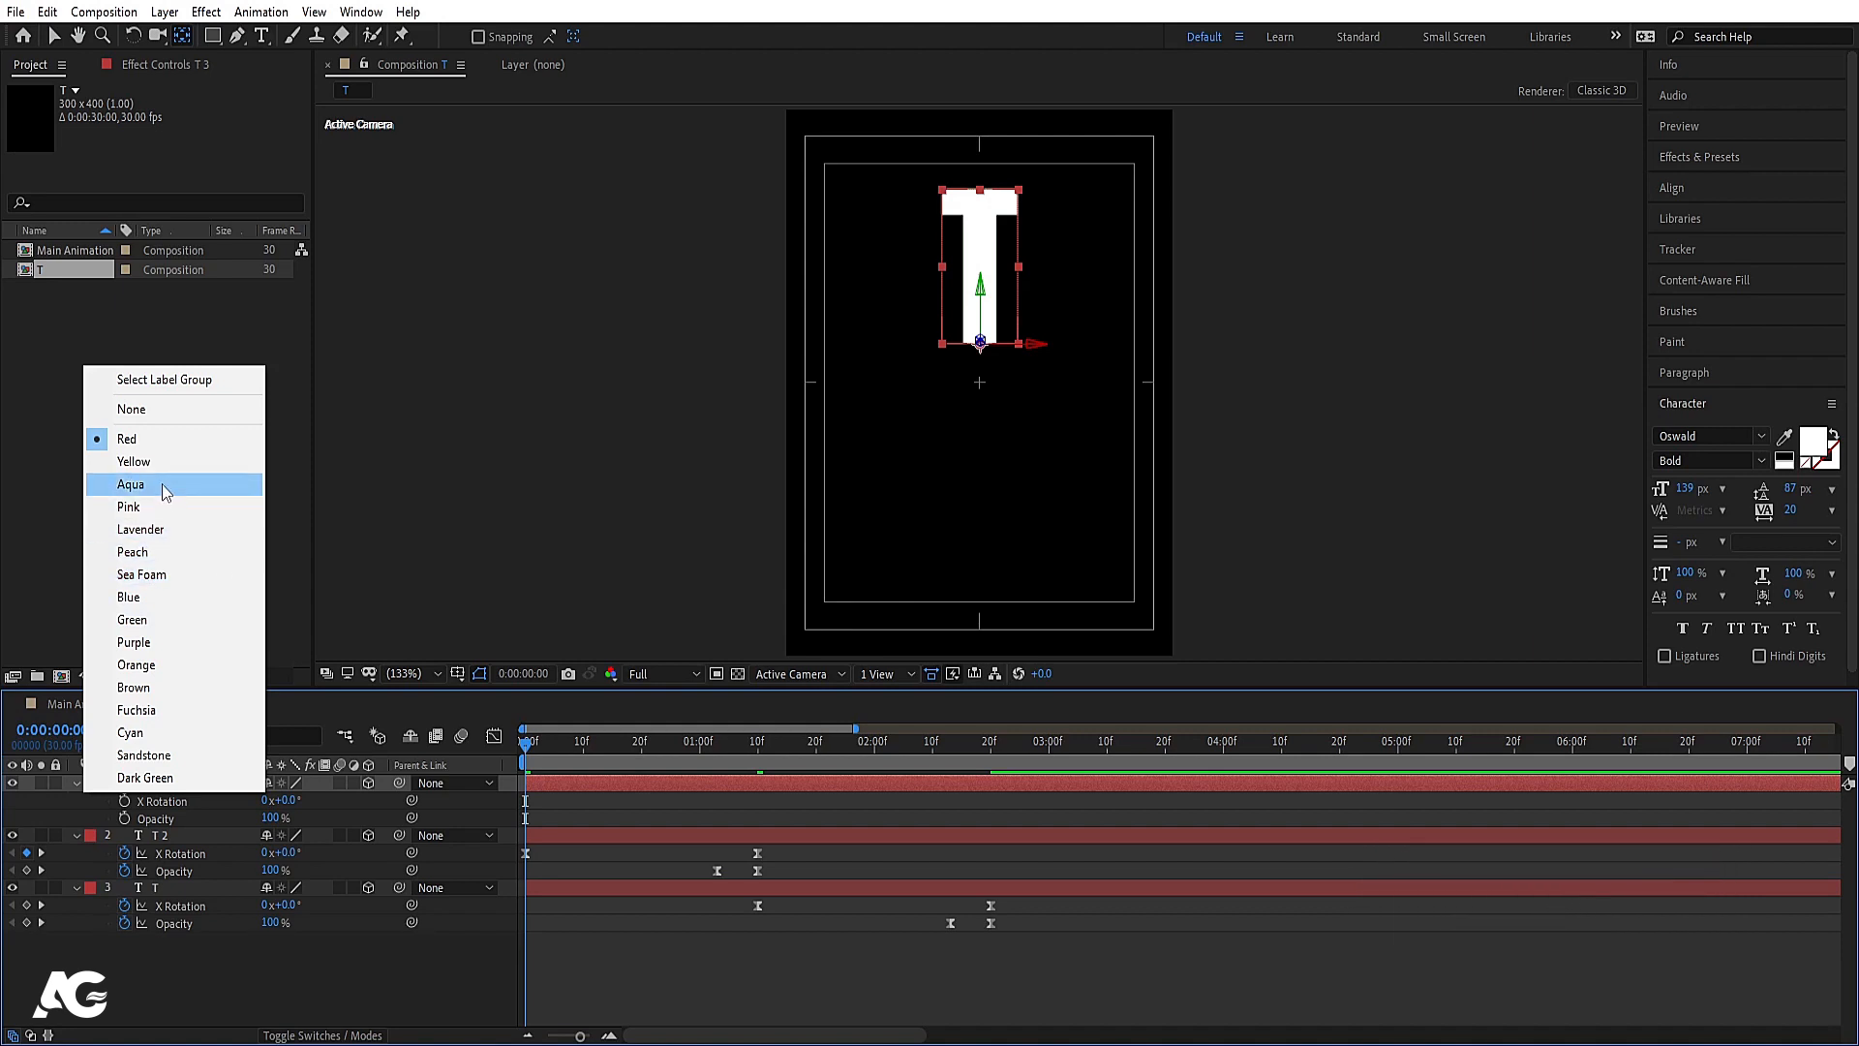
pyautogui.click(140, 533)
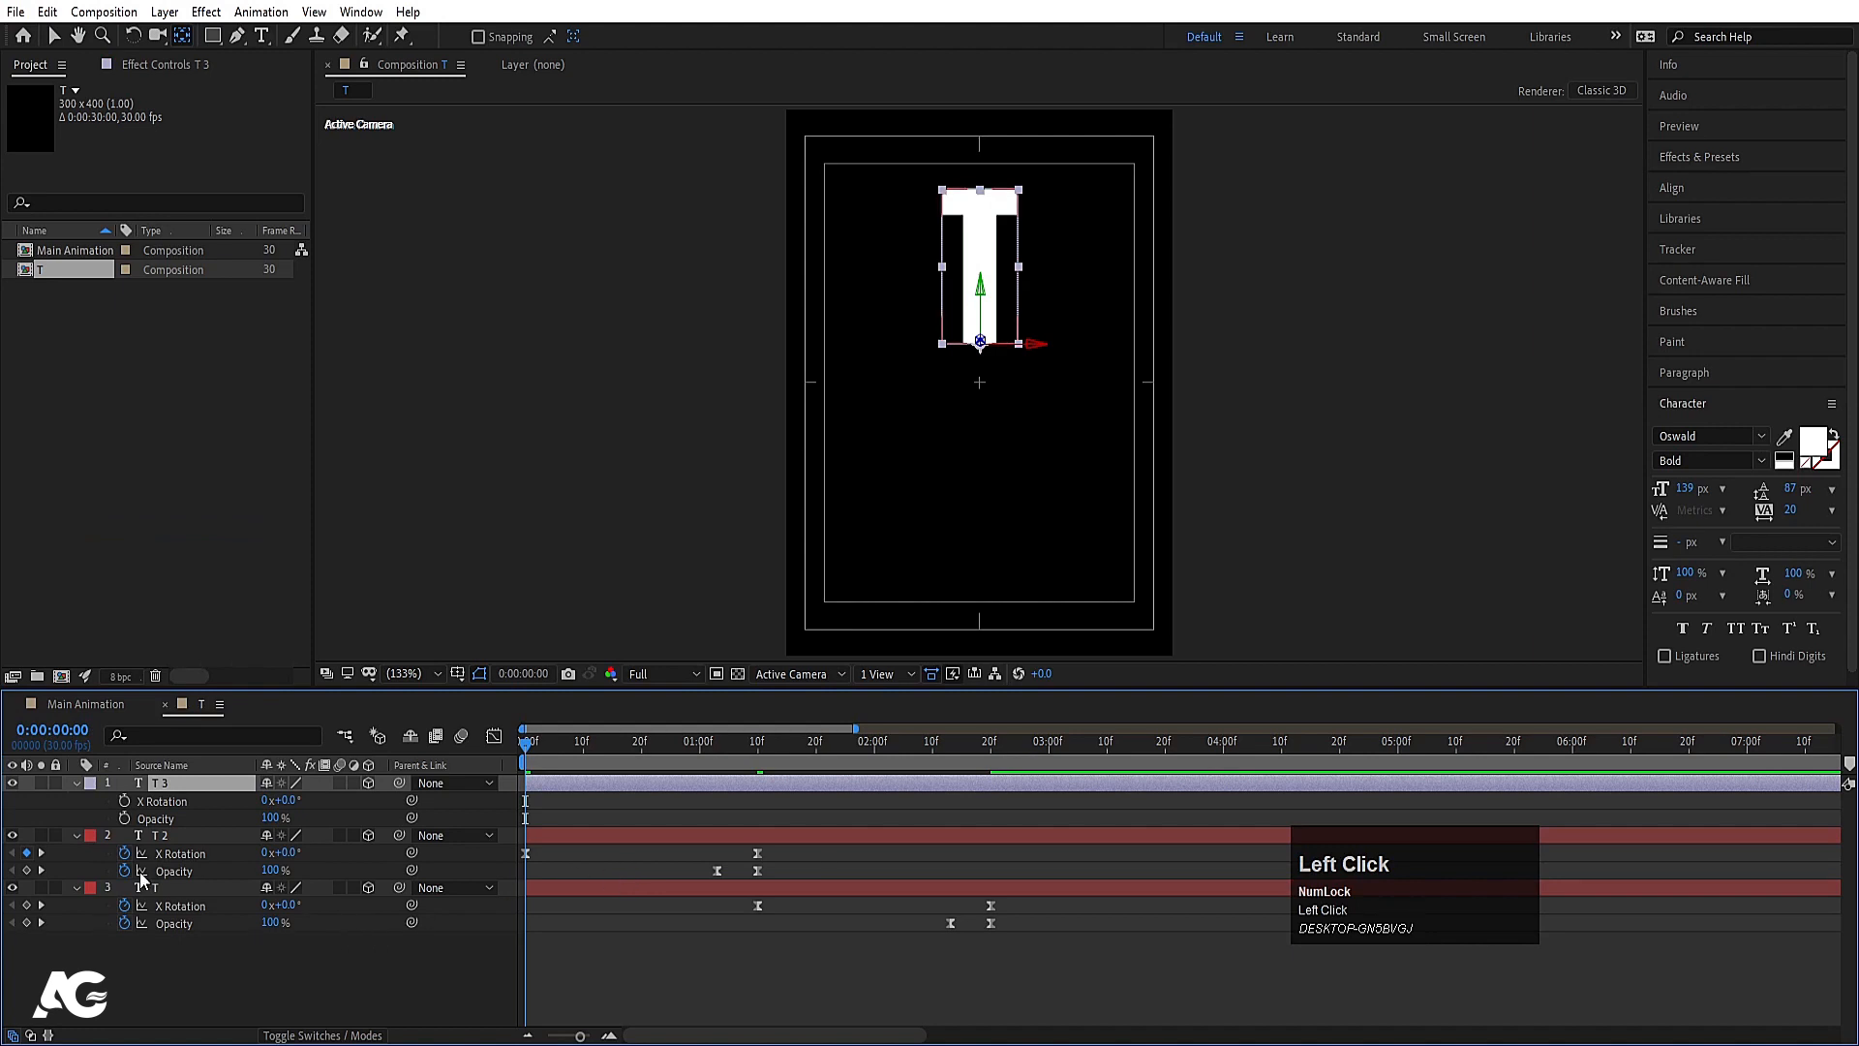
pyautogui.click(175, 839)
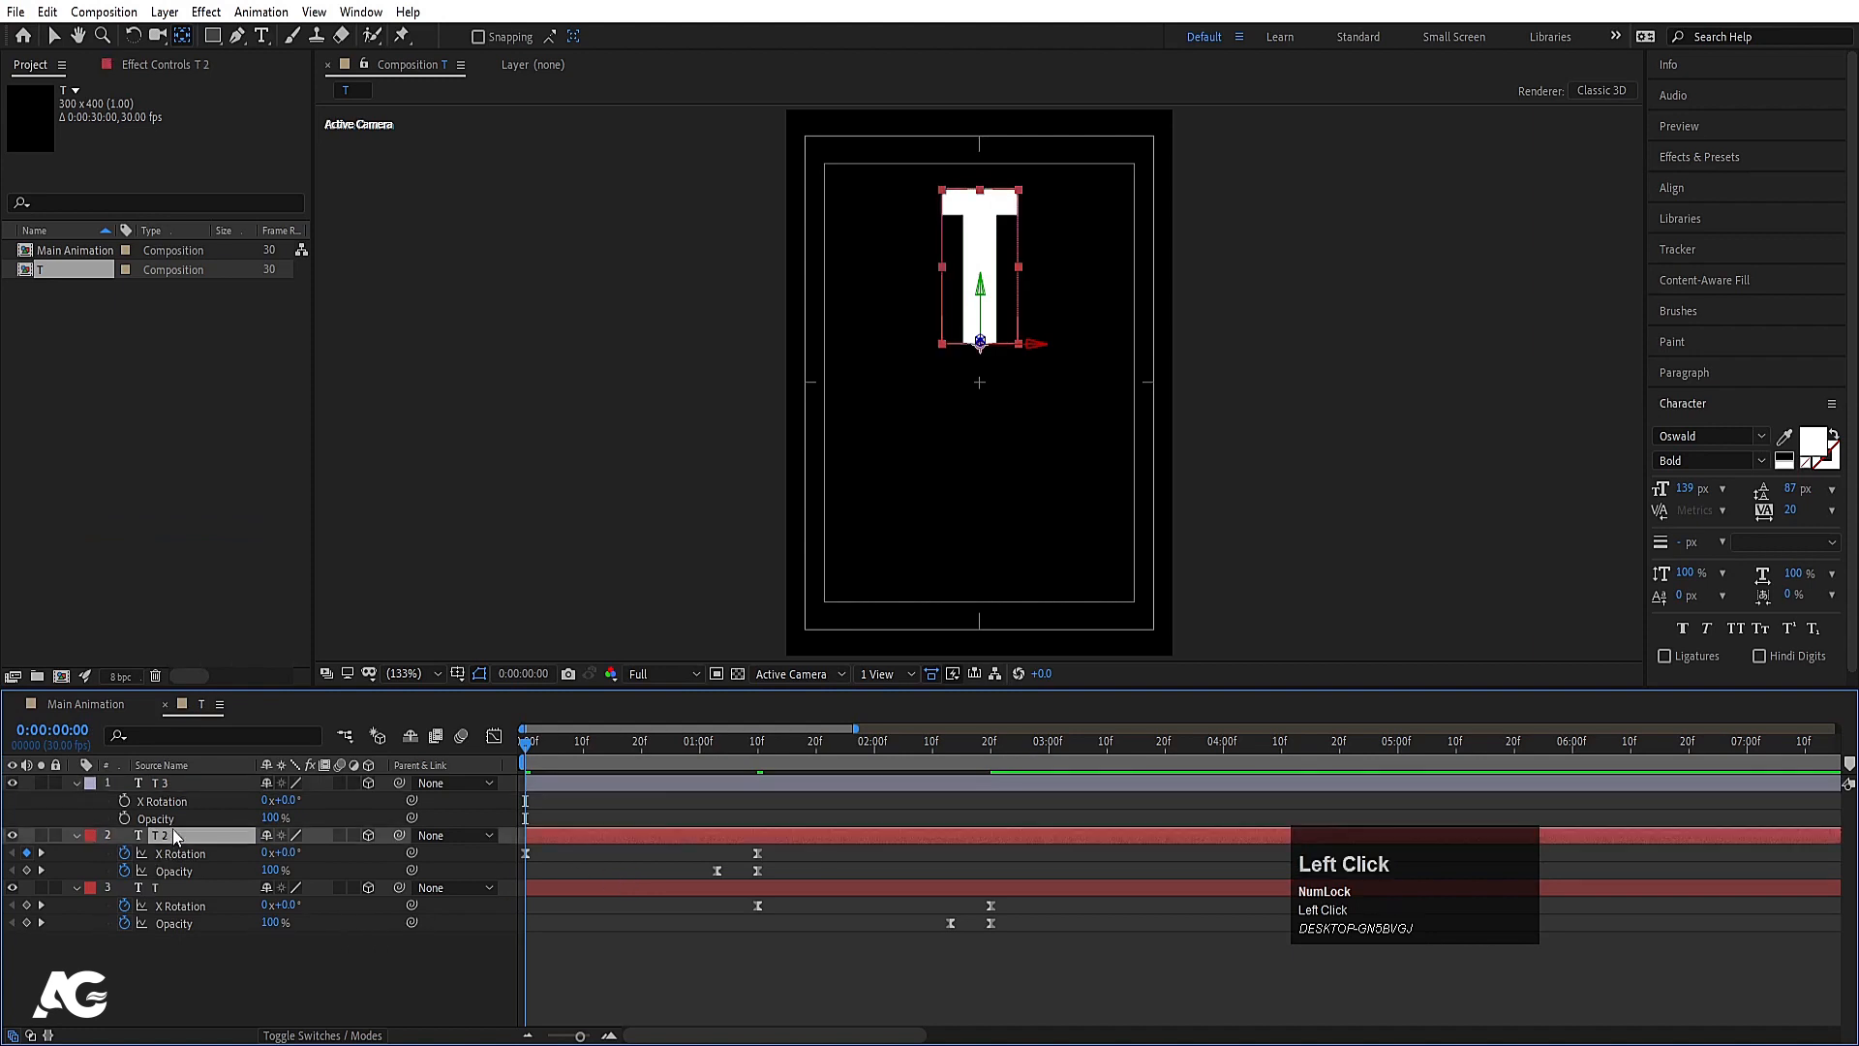
pyautogui.click(90, 836)
pyautogui.click(145, 585)
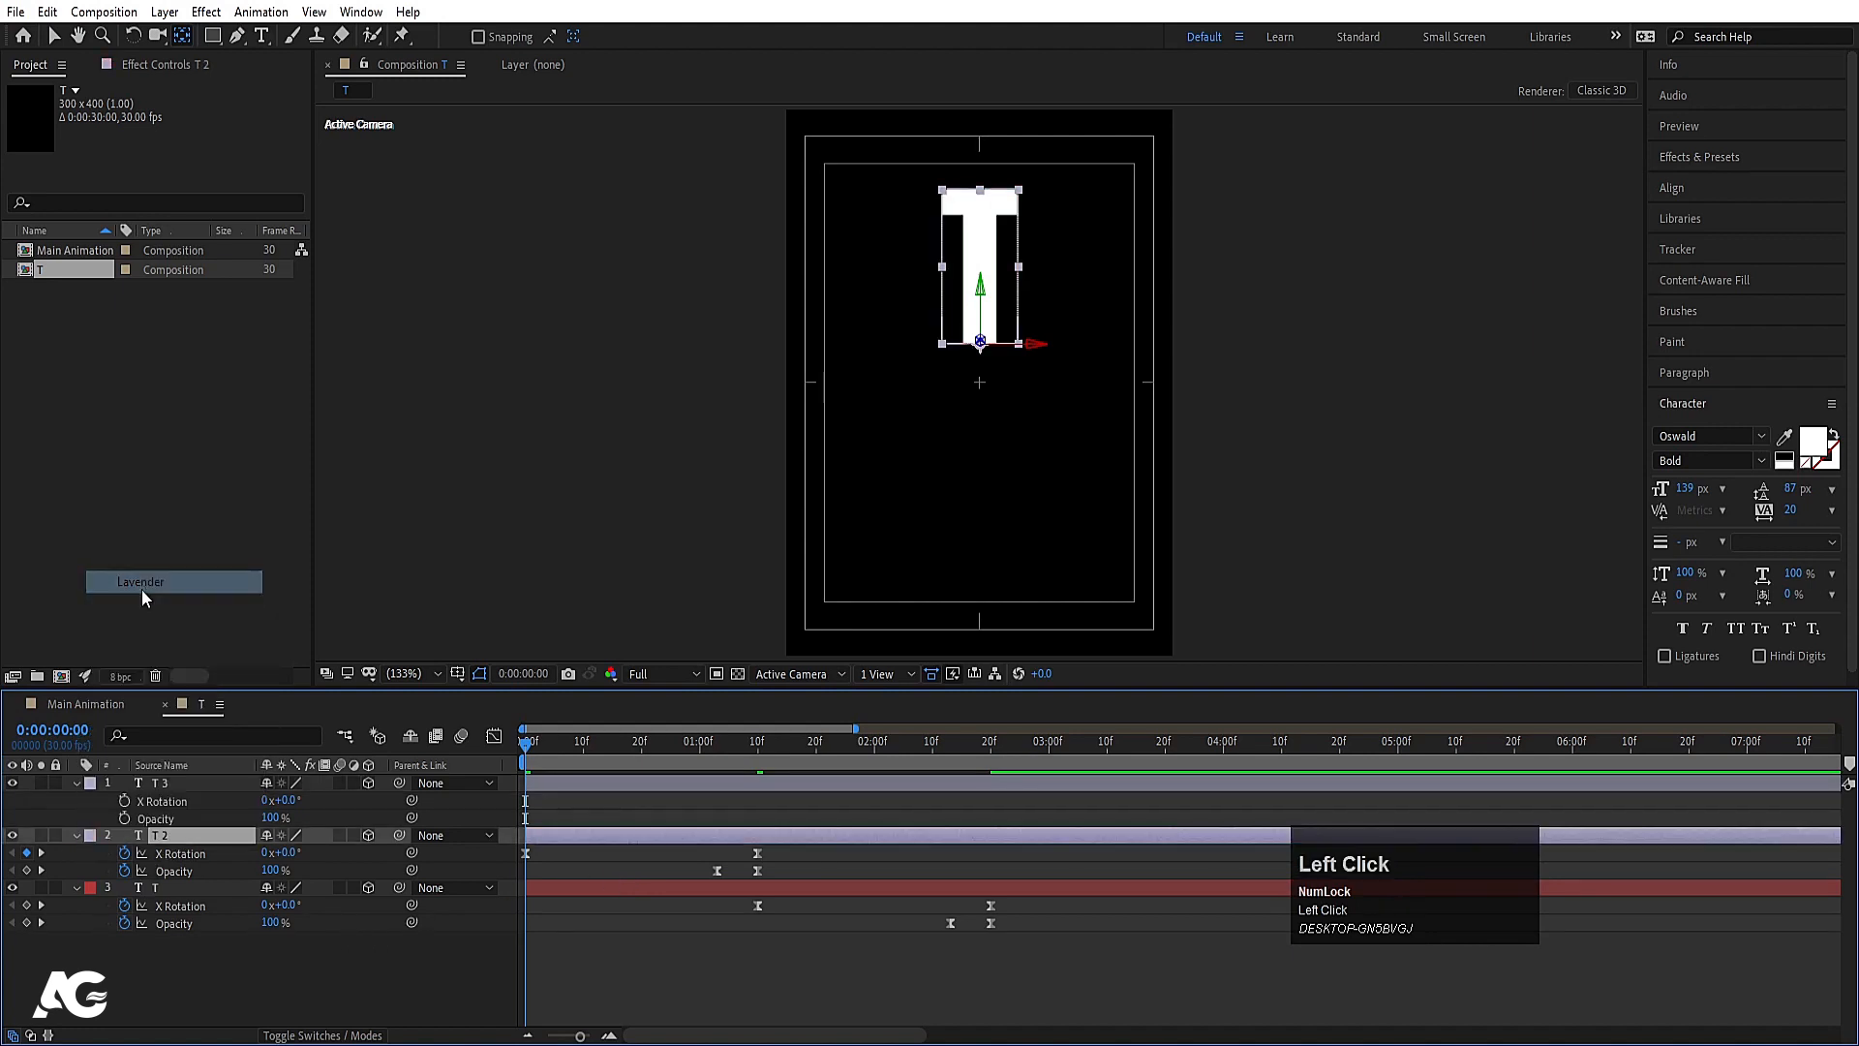
pyautogui.click(162, 889)
pyautogui.click(90, 889)
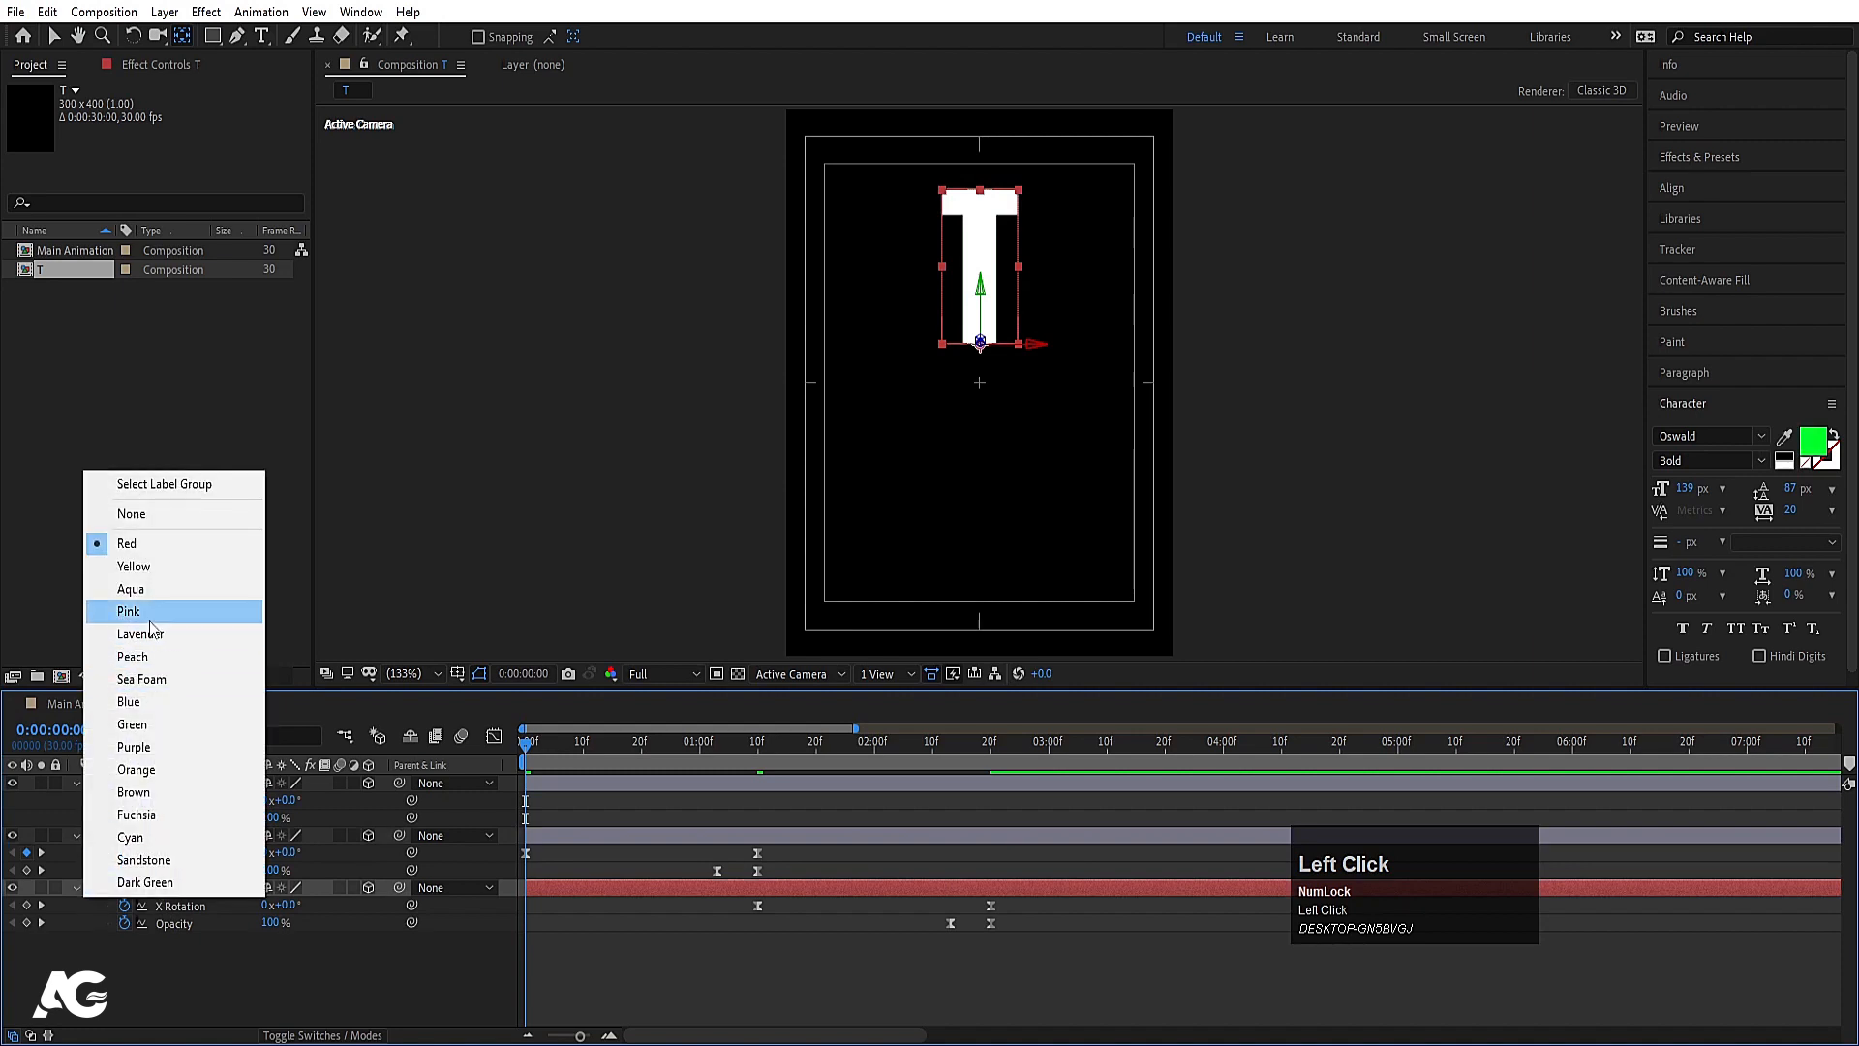
pyautogui.click(146, 726)
pyautogui.click(581, 869)
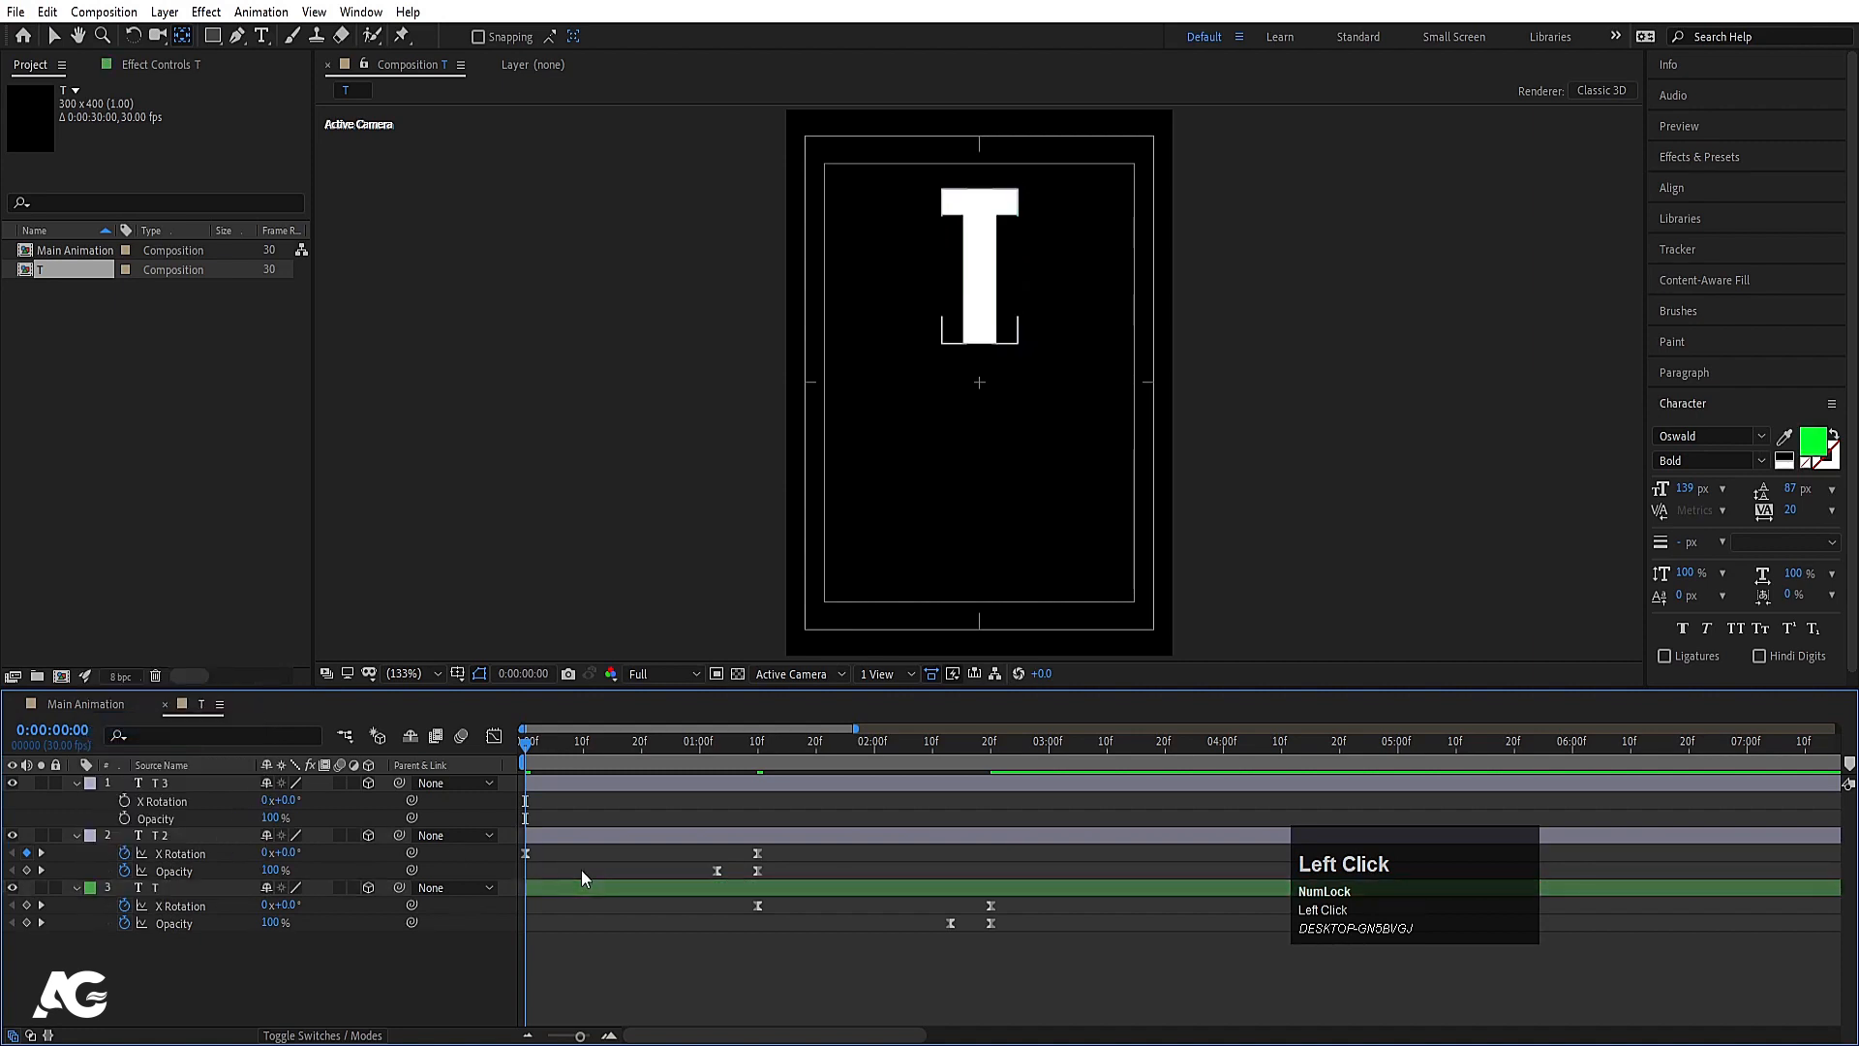
# Step: Move layer T 3 below the green T layer, reveal the keyframes of the other layers and preview the folds
pyautogui.press('u')
pyautogui.moveTo(158, 782); pyautogui.dragTo(191, 881)
pyautogui.press('u')
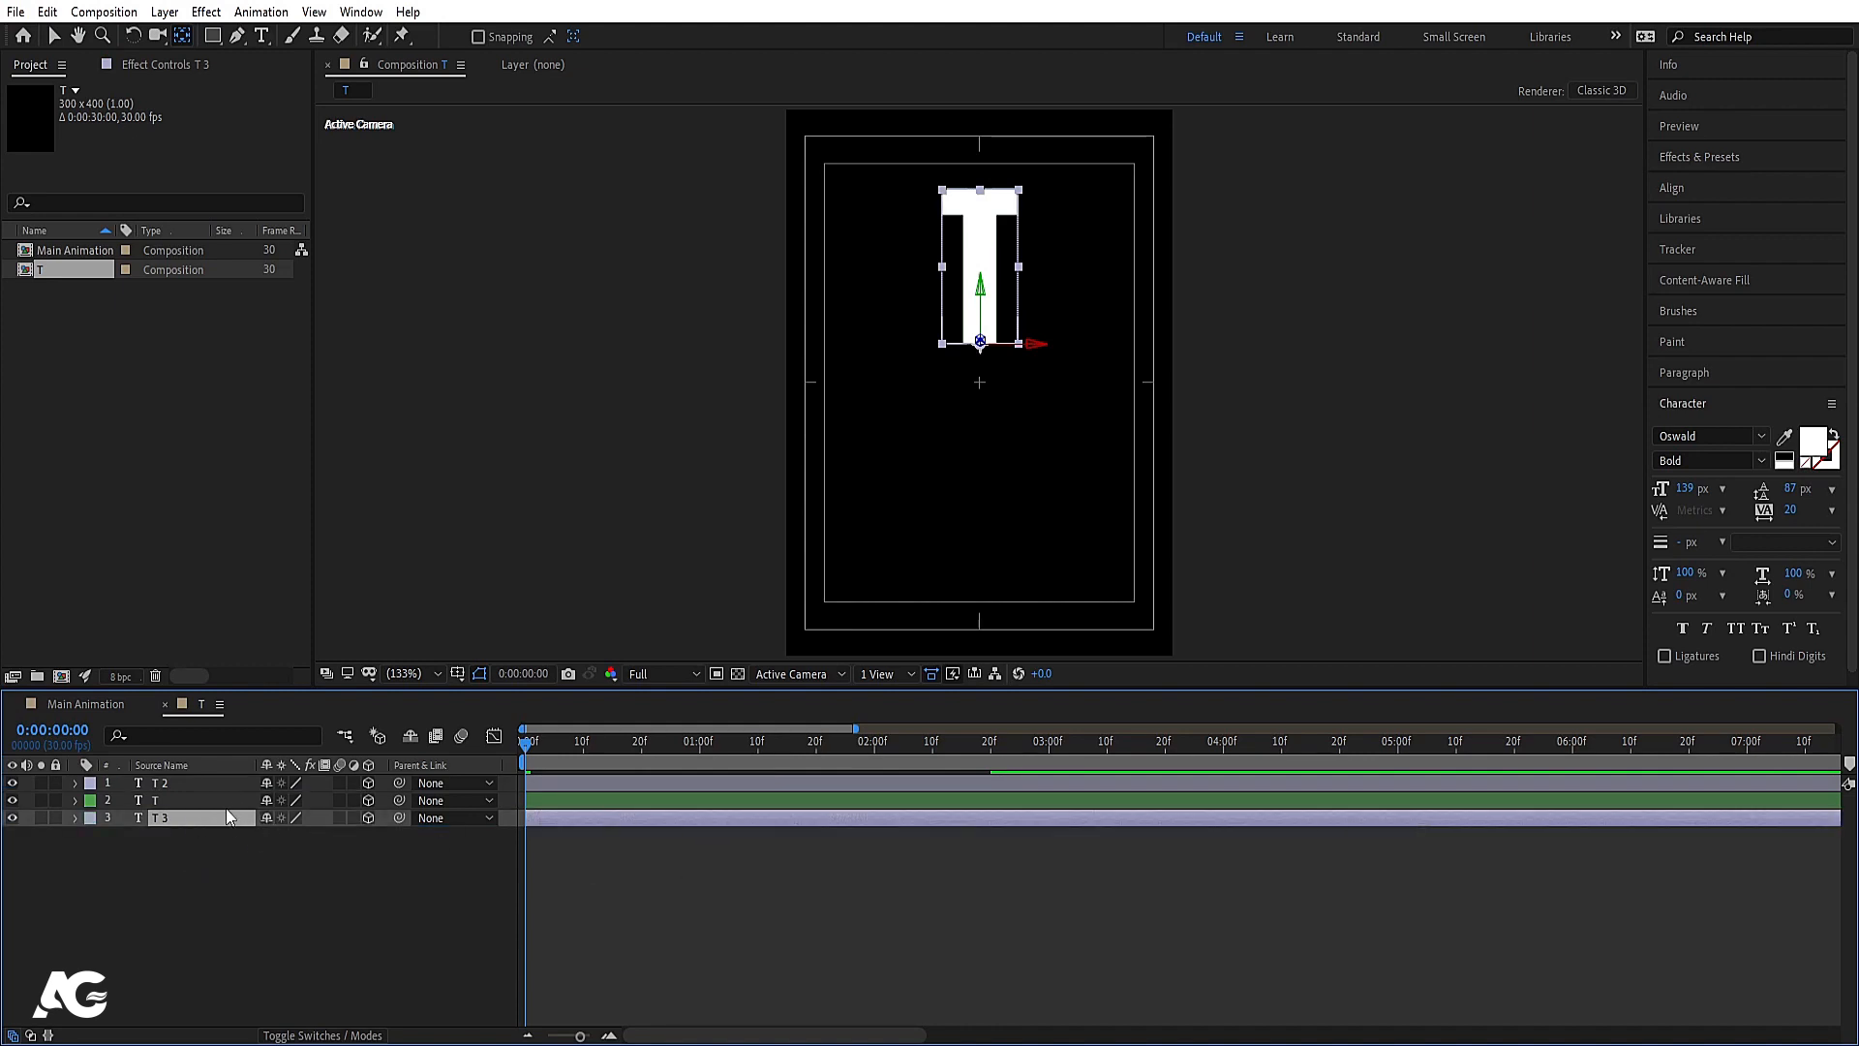
pyautogui.click(276, 856)
pyautogui.press('u')
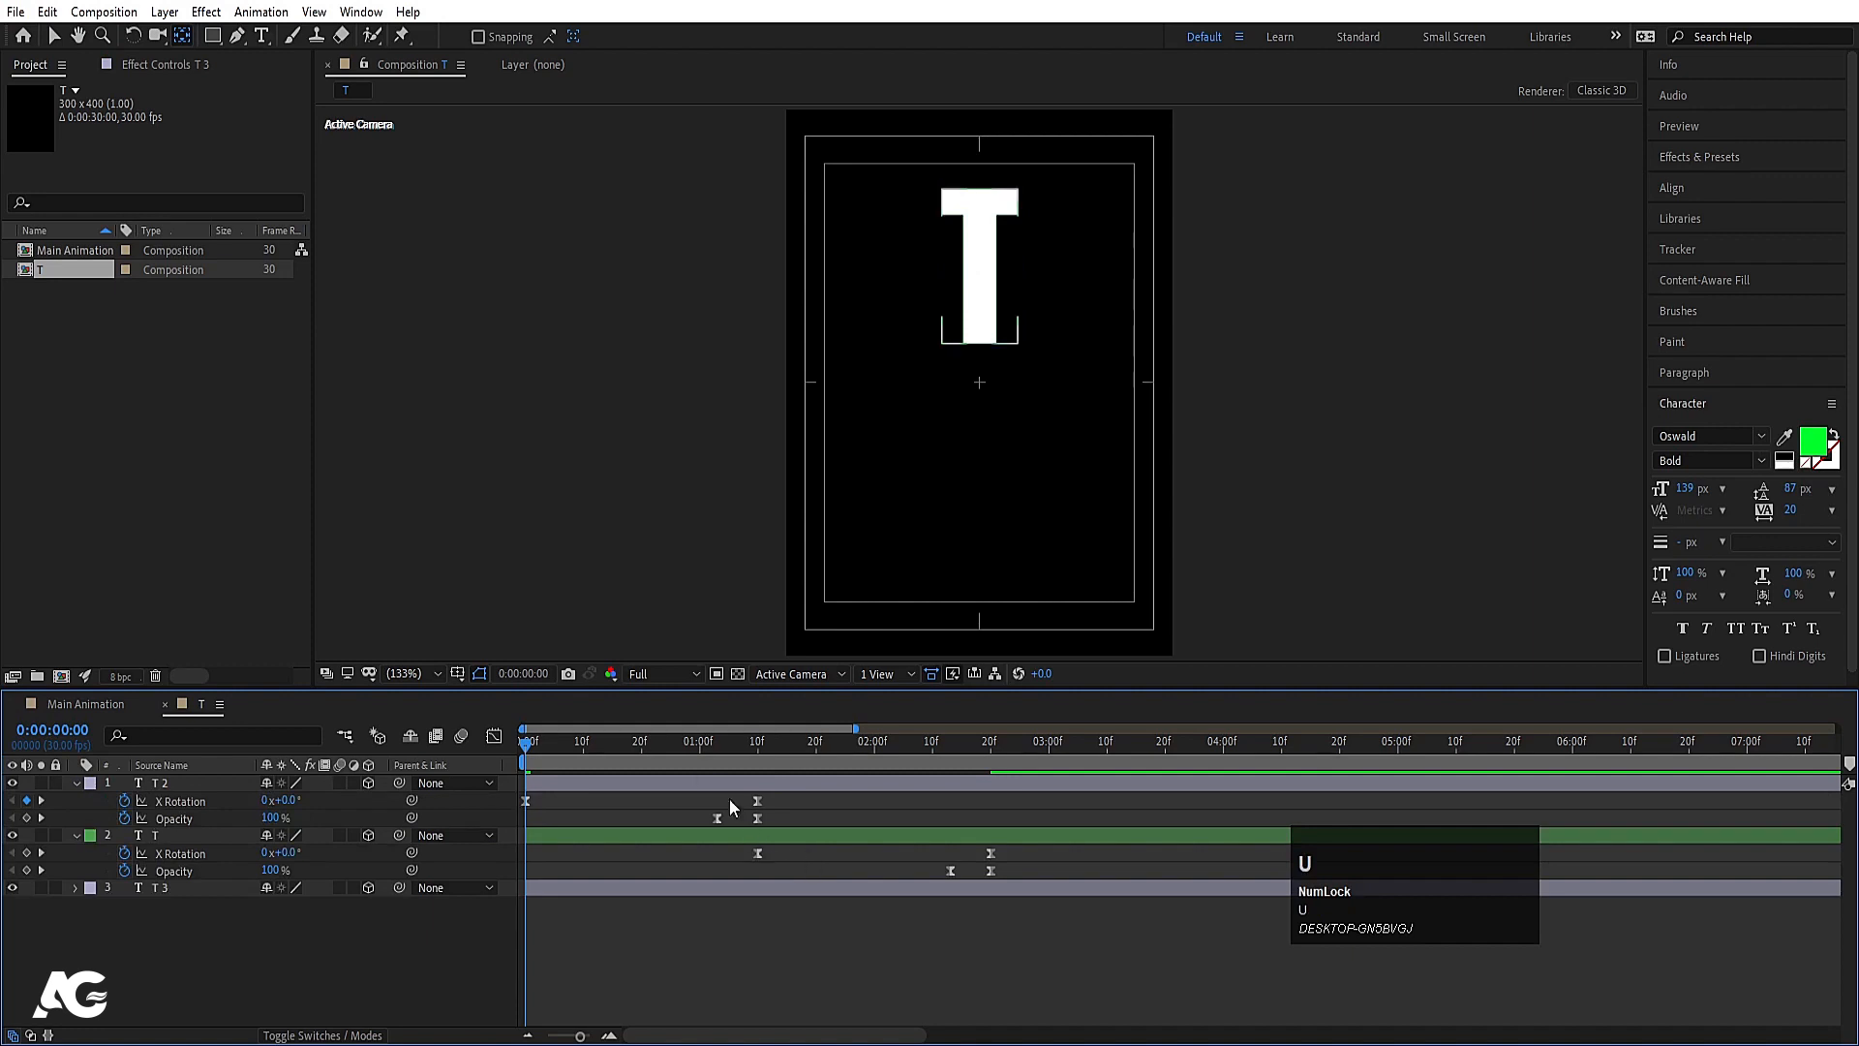
pyautogui.press('space')
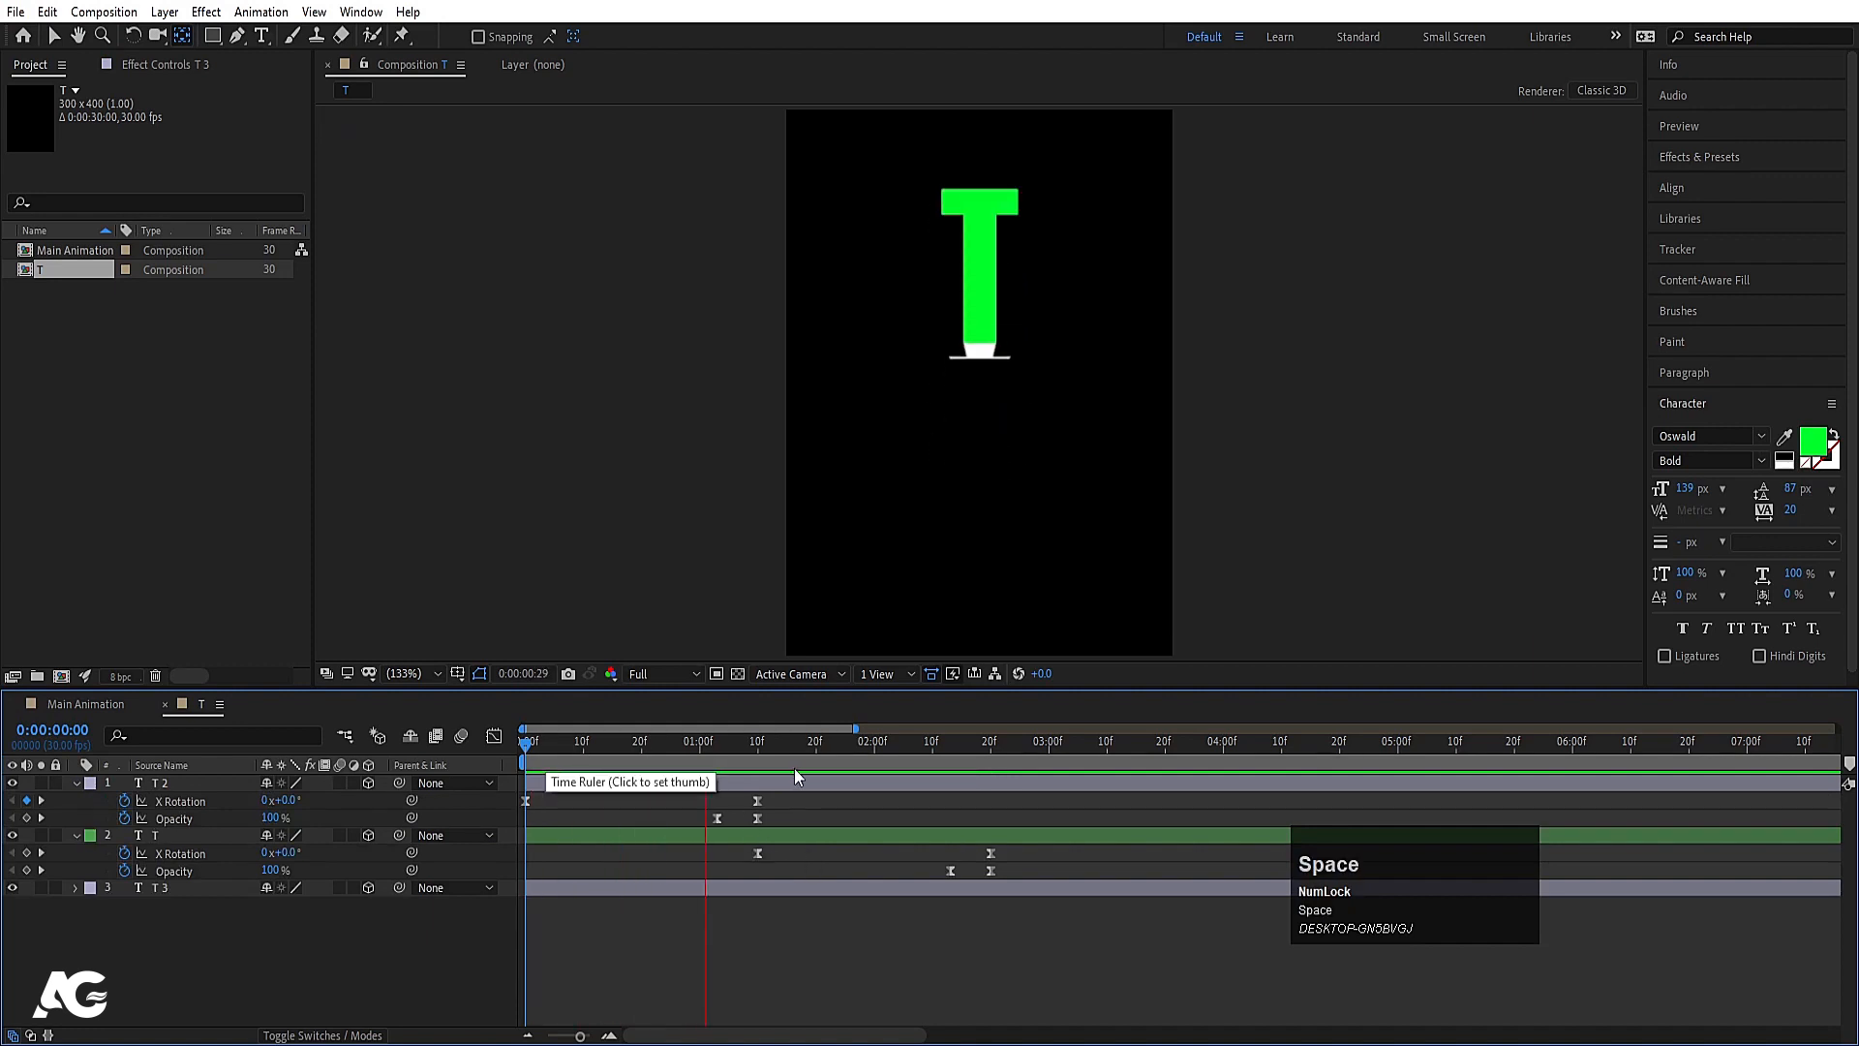
pyautogui.press('space')
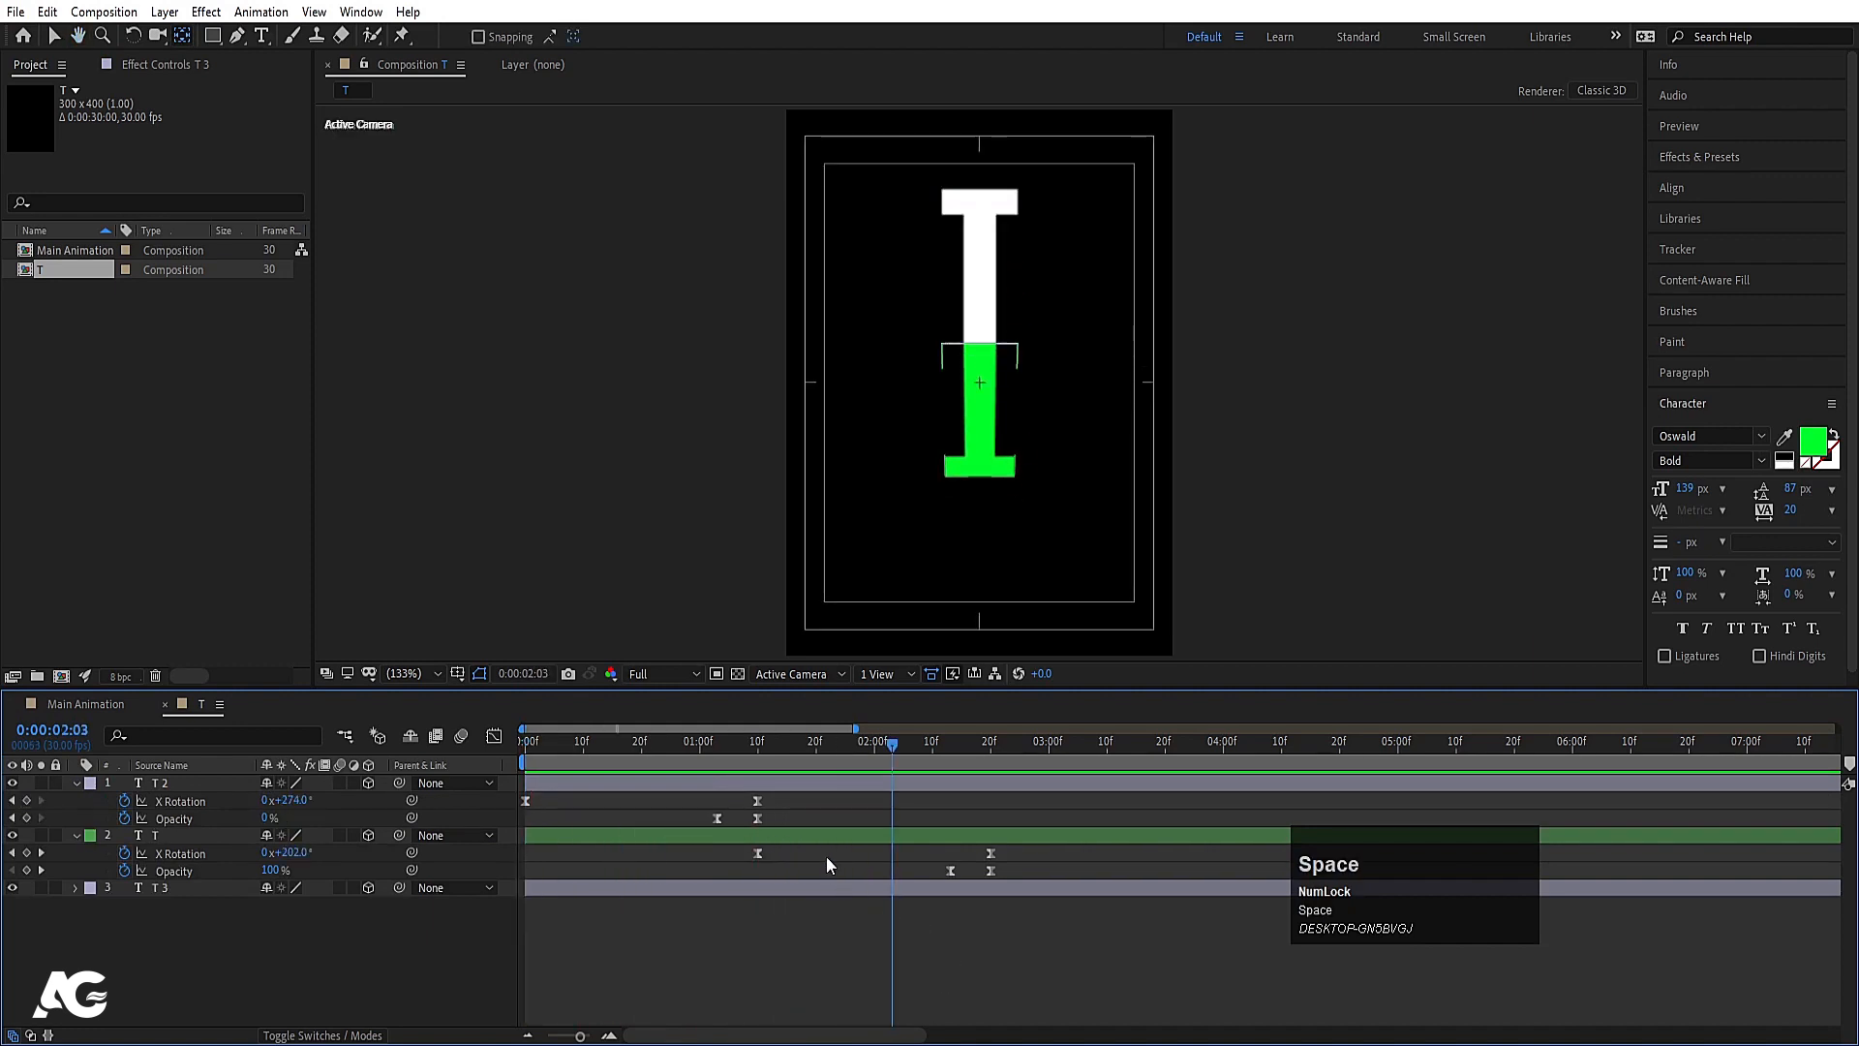
# Step: Shift layer T 3 in time so that it starts at 0:00:01:10
pyautogui.click(757, 741)
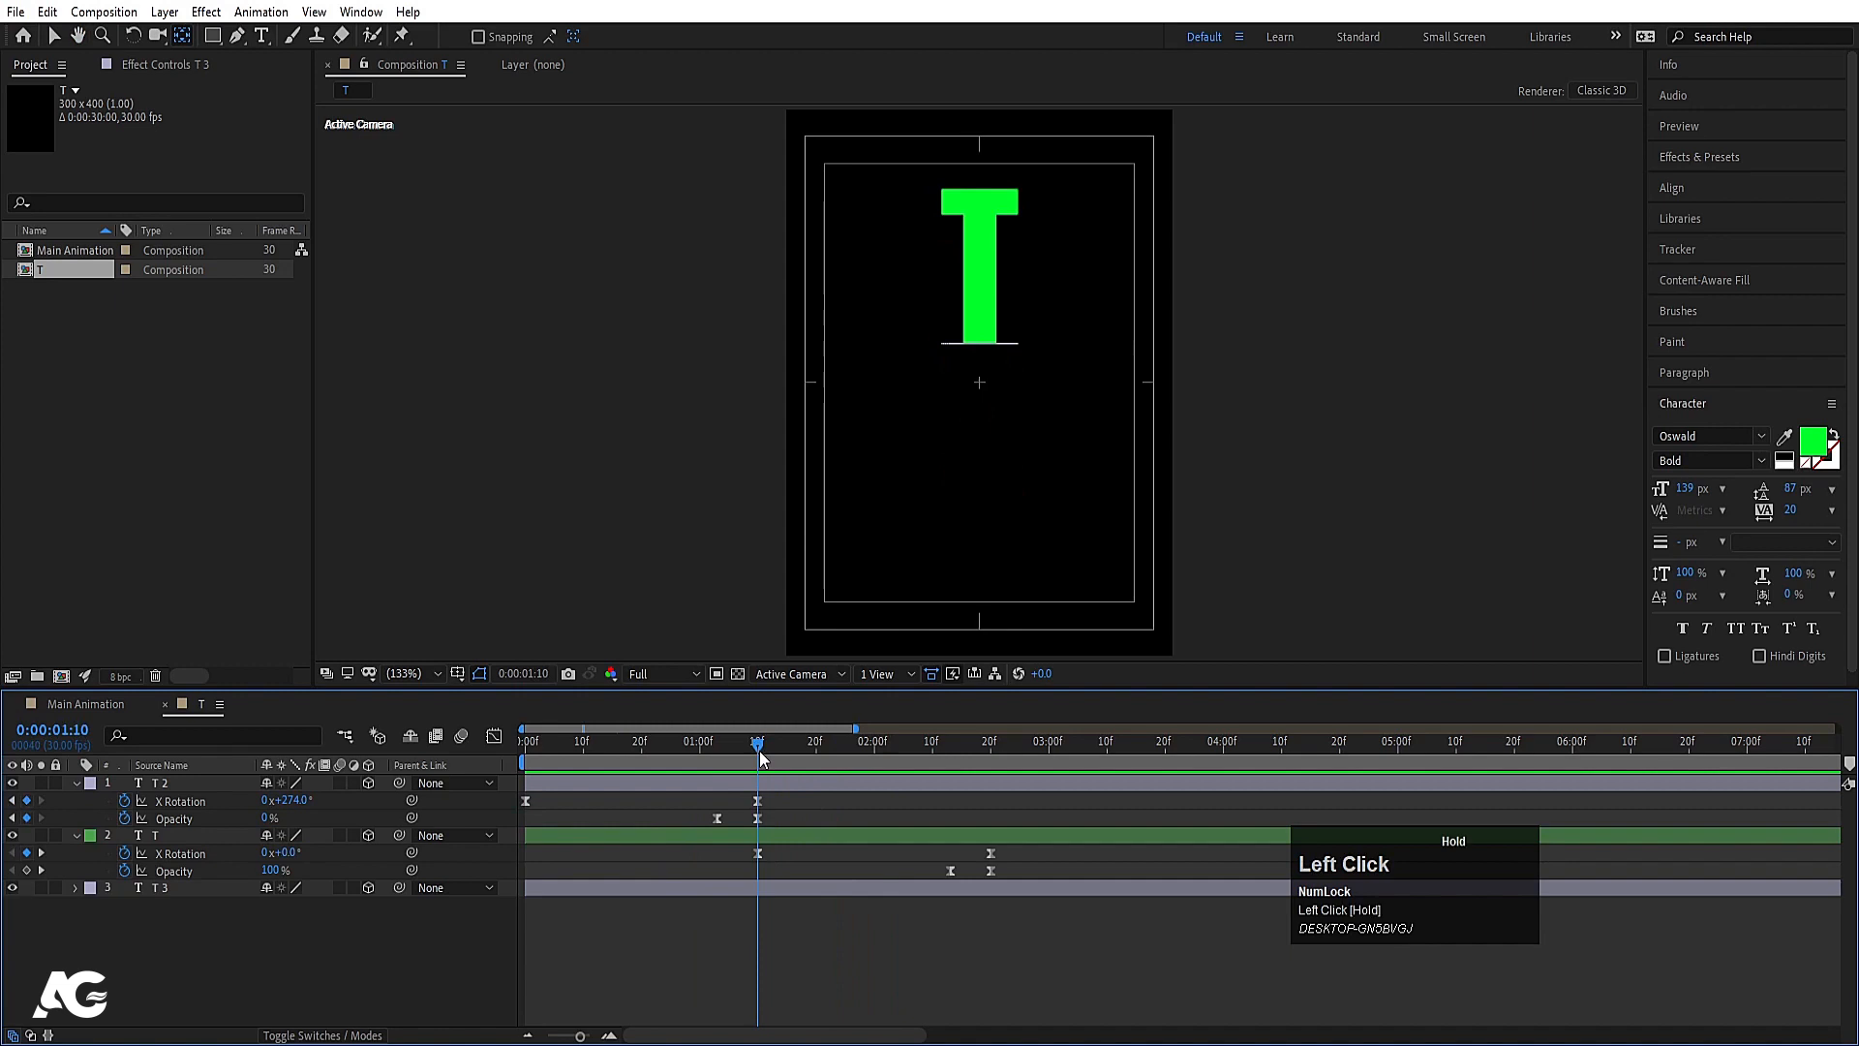
pyautogui.click(737, 888)
pyautogui.press('[')
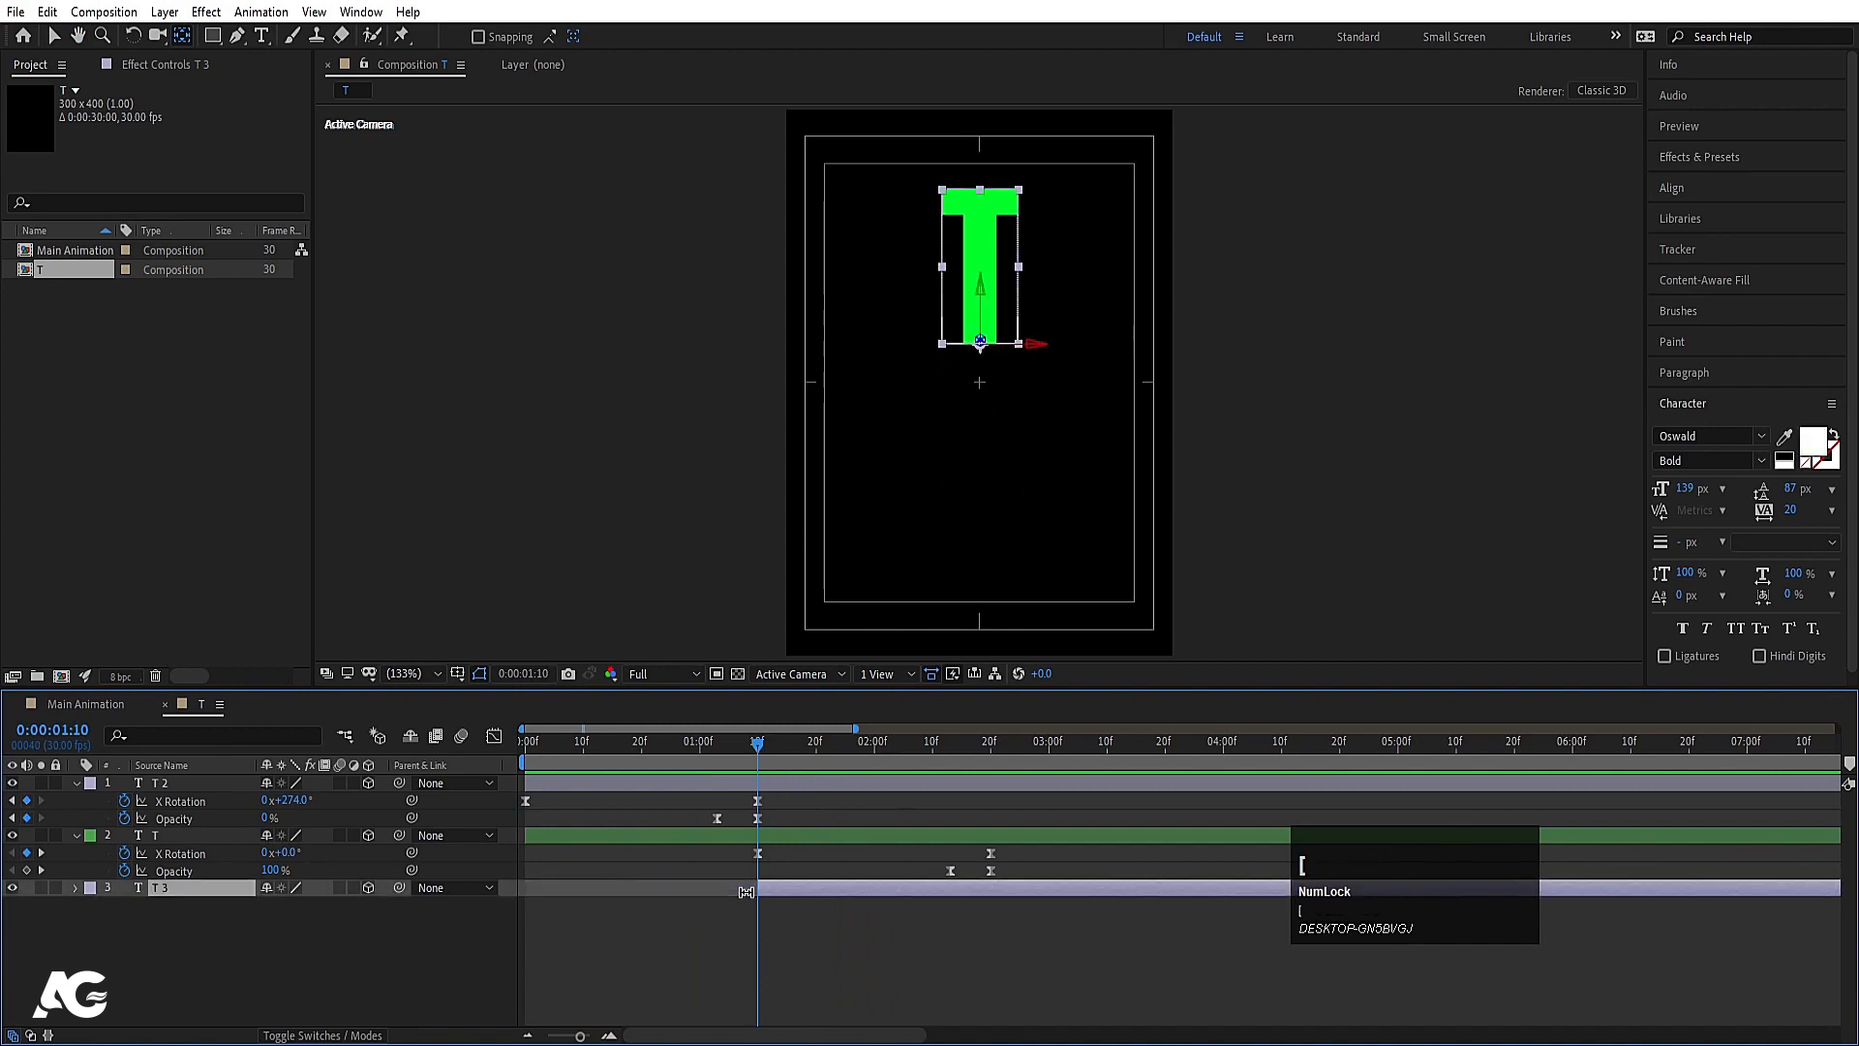
# Step: Preview the complete fold sequence from the beginning and park the playhead on the last fold keyframes at 0:00:02:20
pyautogui.press('space')
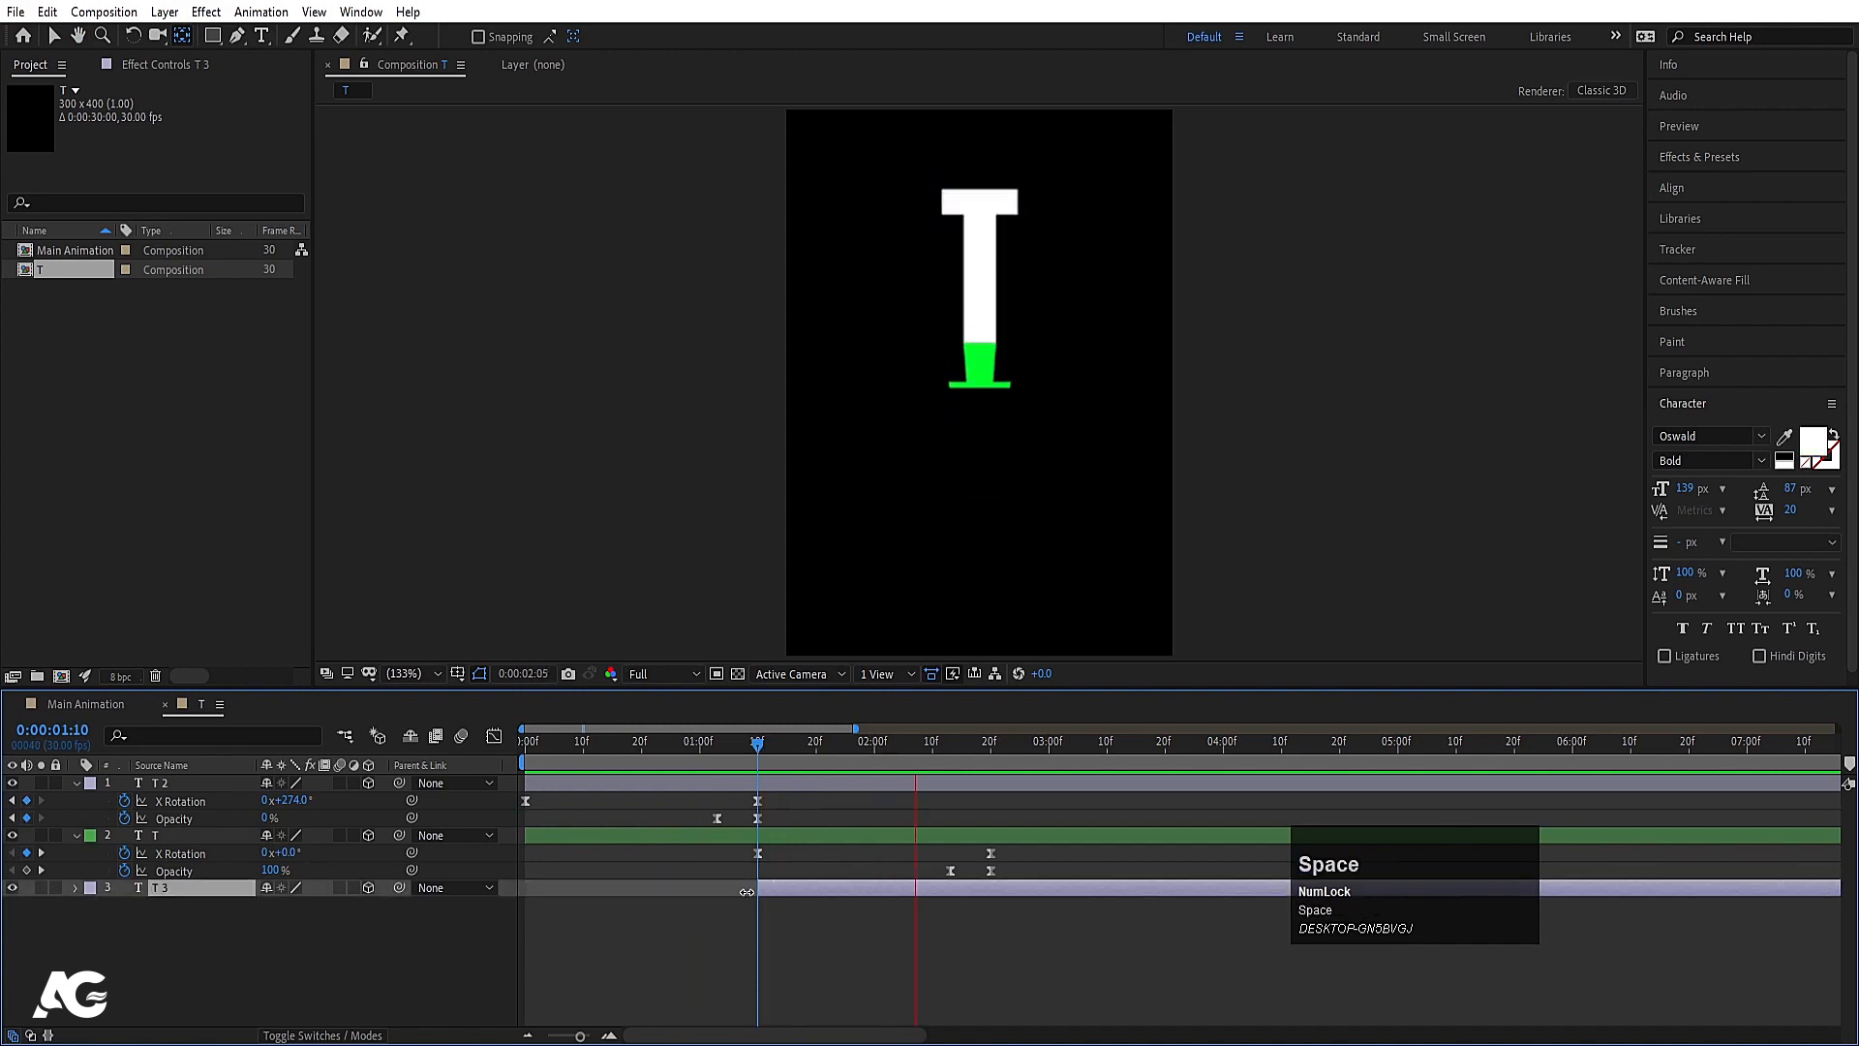
pyautogui.moveTo(972, 738); pyautogui.dragTo(996, 822)
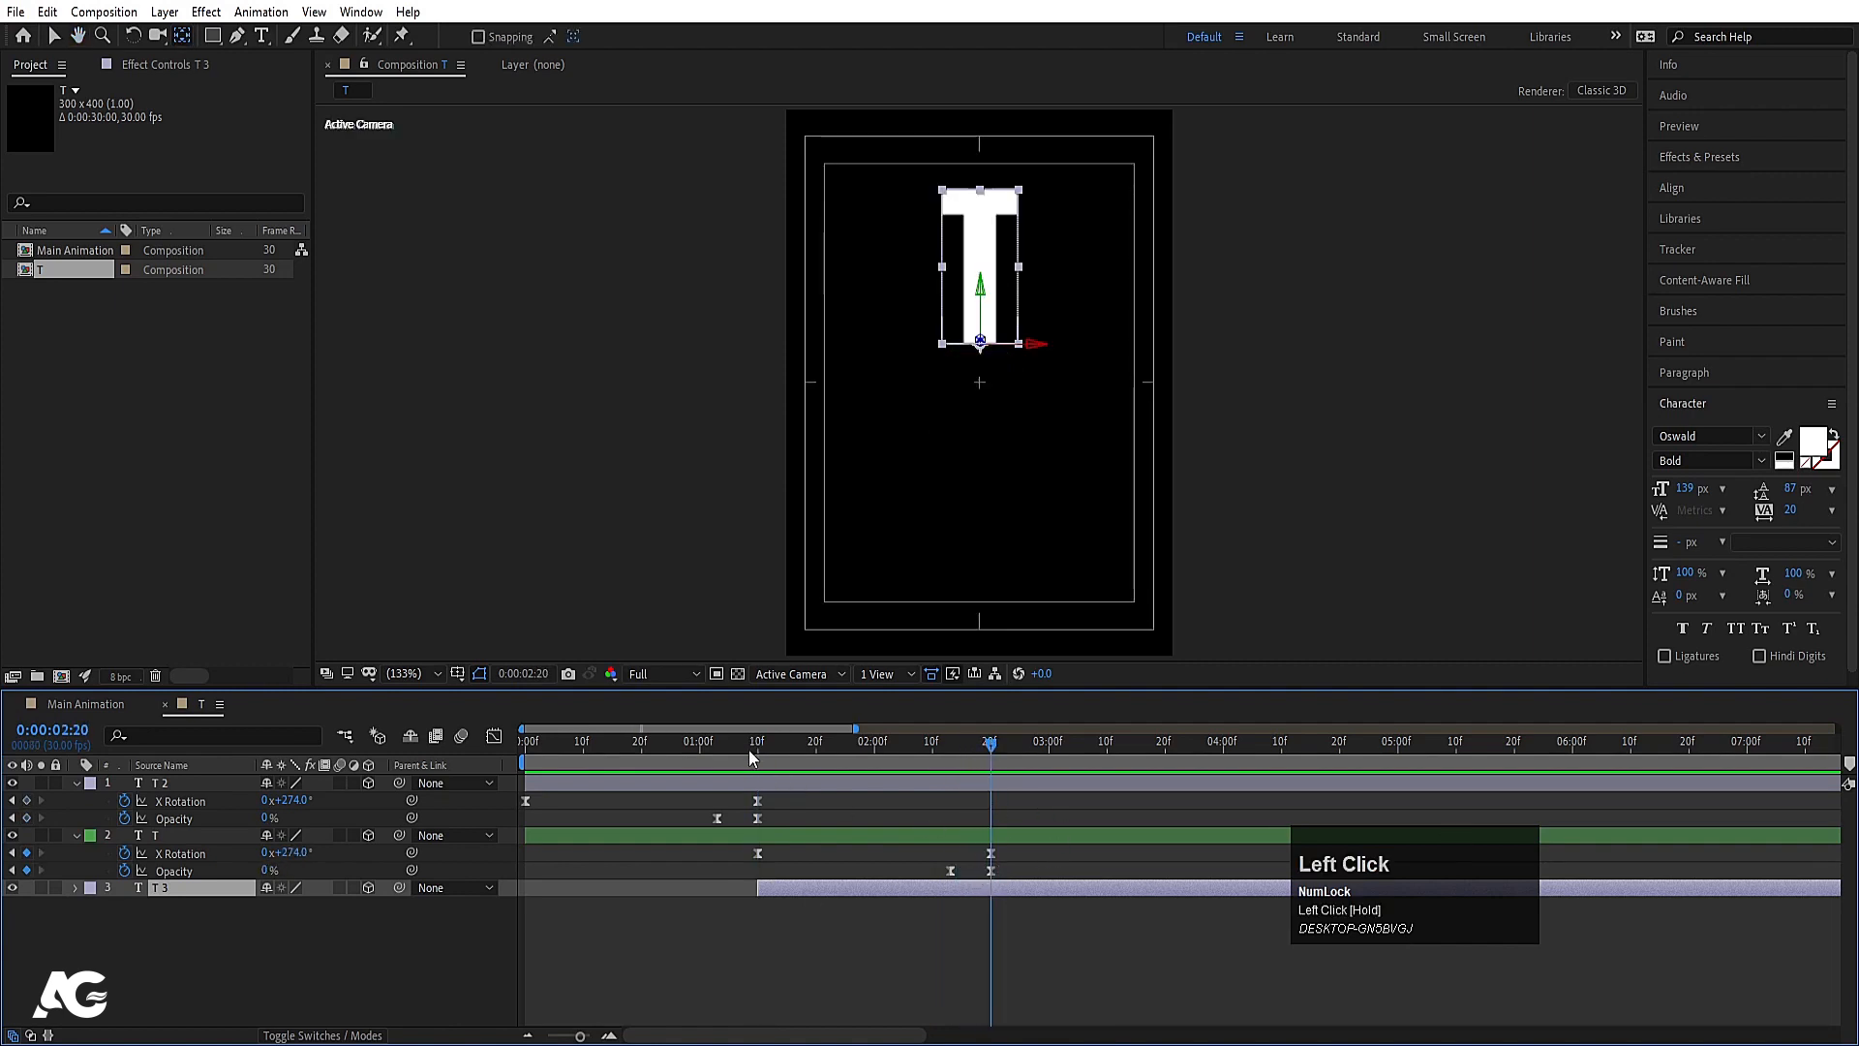
pyautogui.click(527, 742)
pyautogui.press('space')
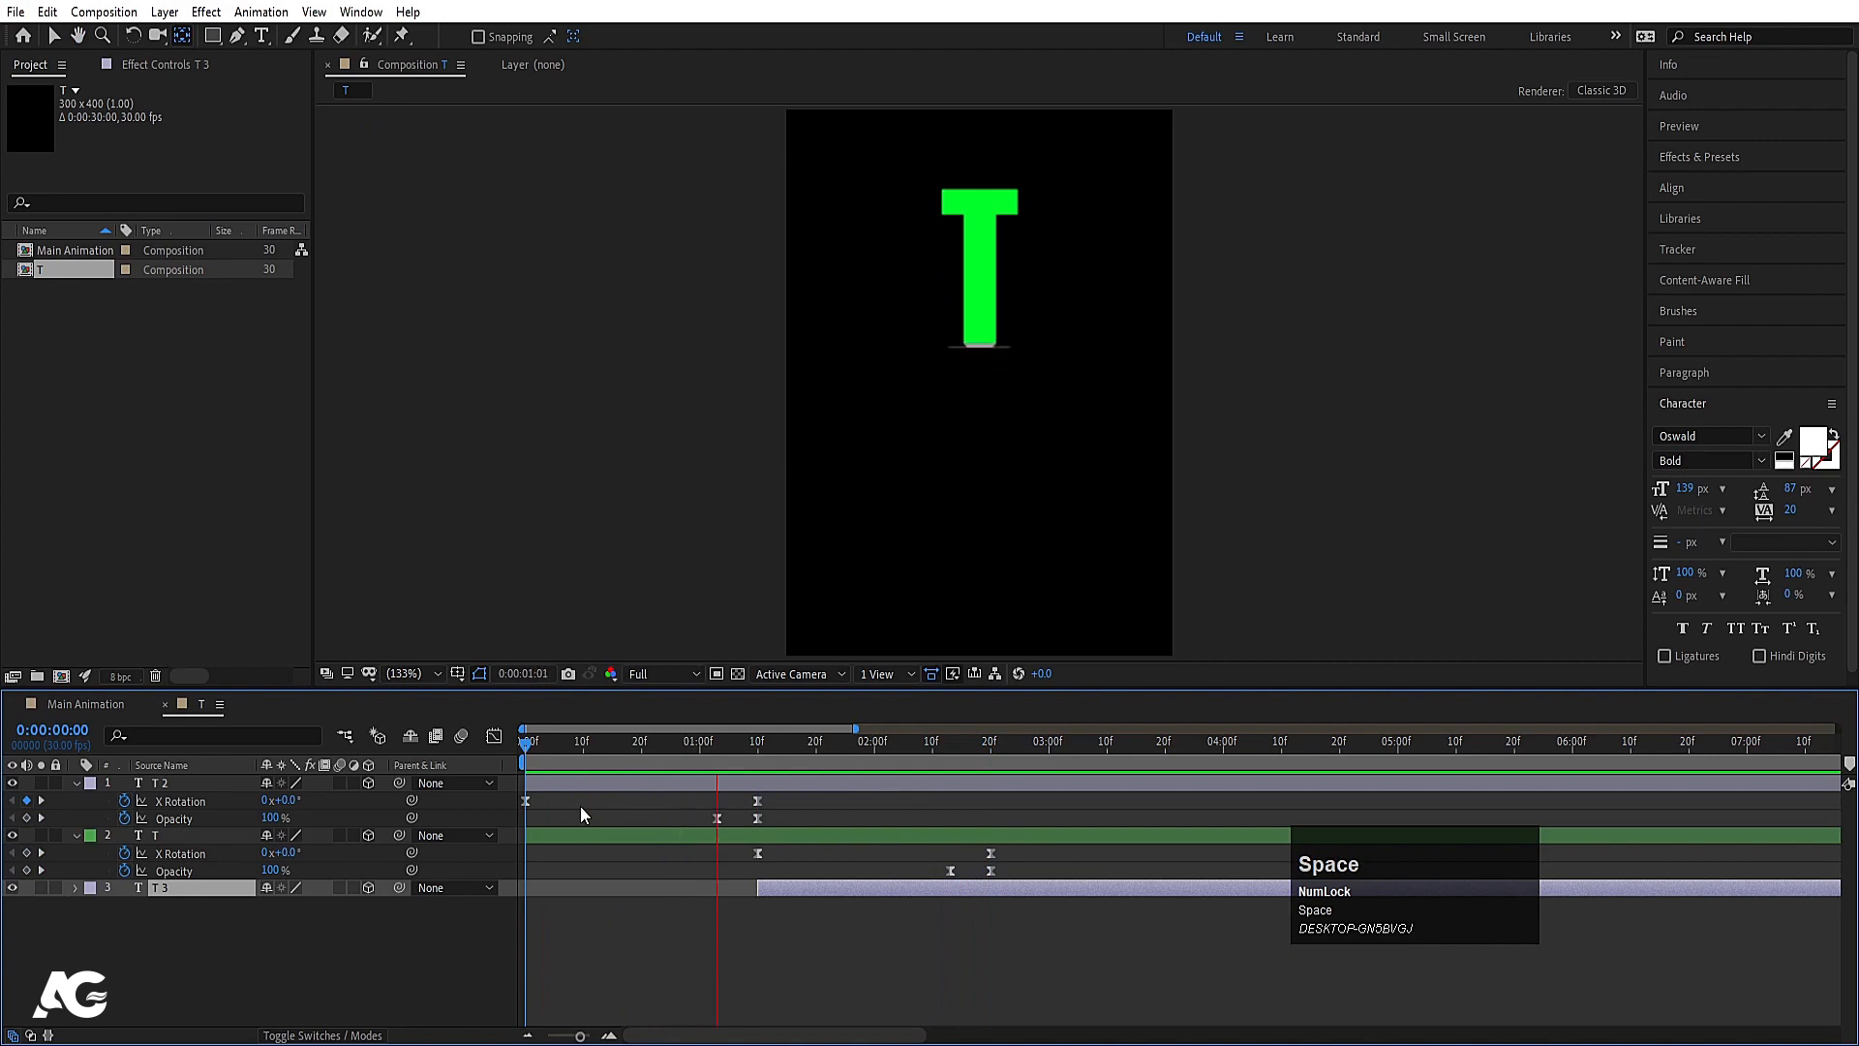
pyautogui.press('space')
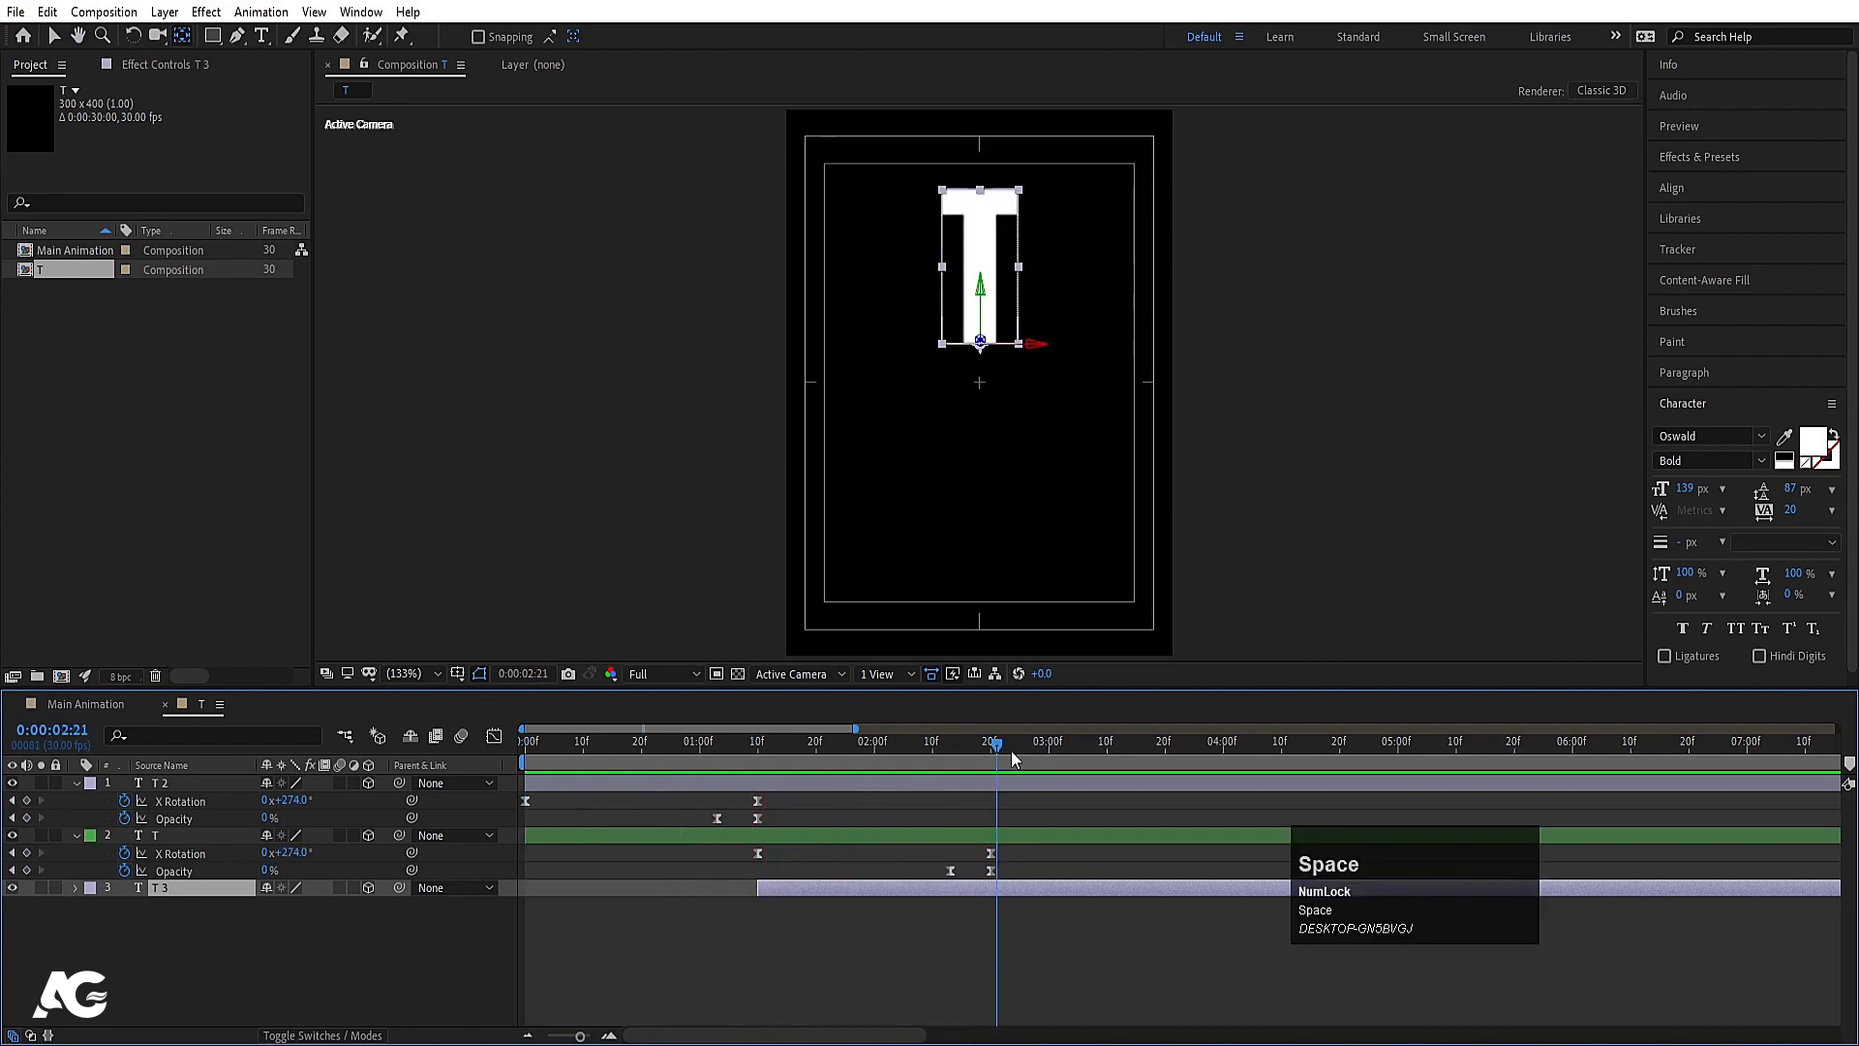
pyautogui.click(991, 751)
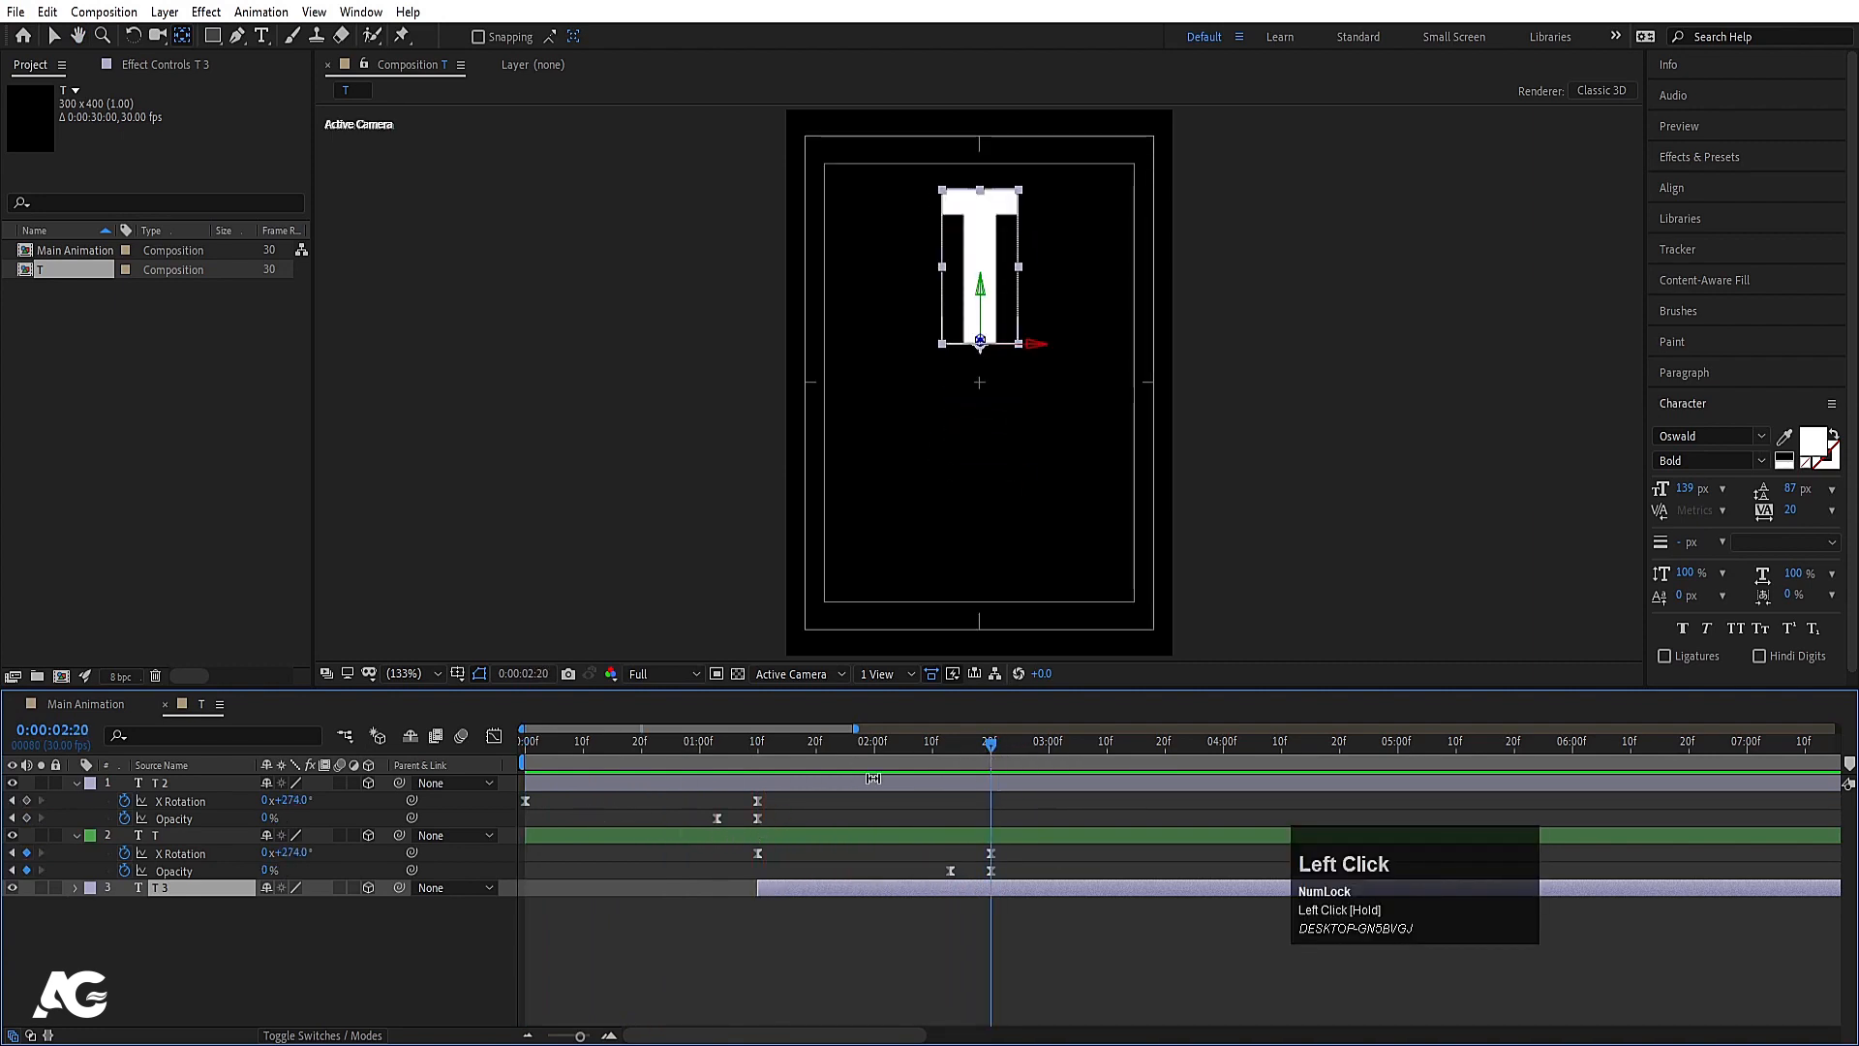
# Step: Collapse the layers' keyframes and add the T composition as a layer in the Main Animation composition
pyautogui.click(312, 933)
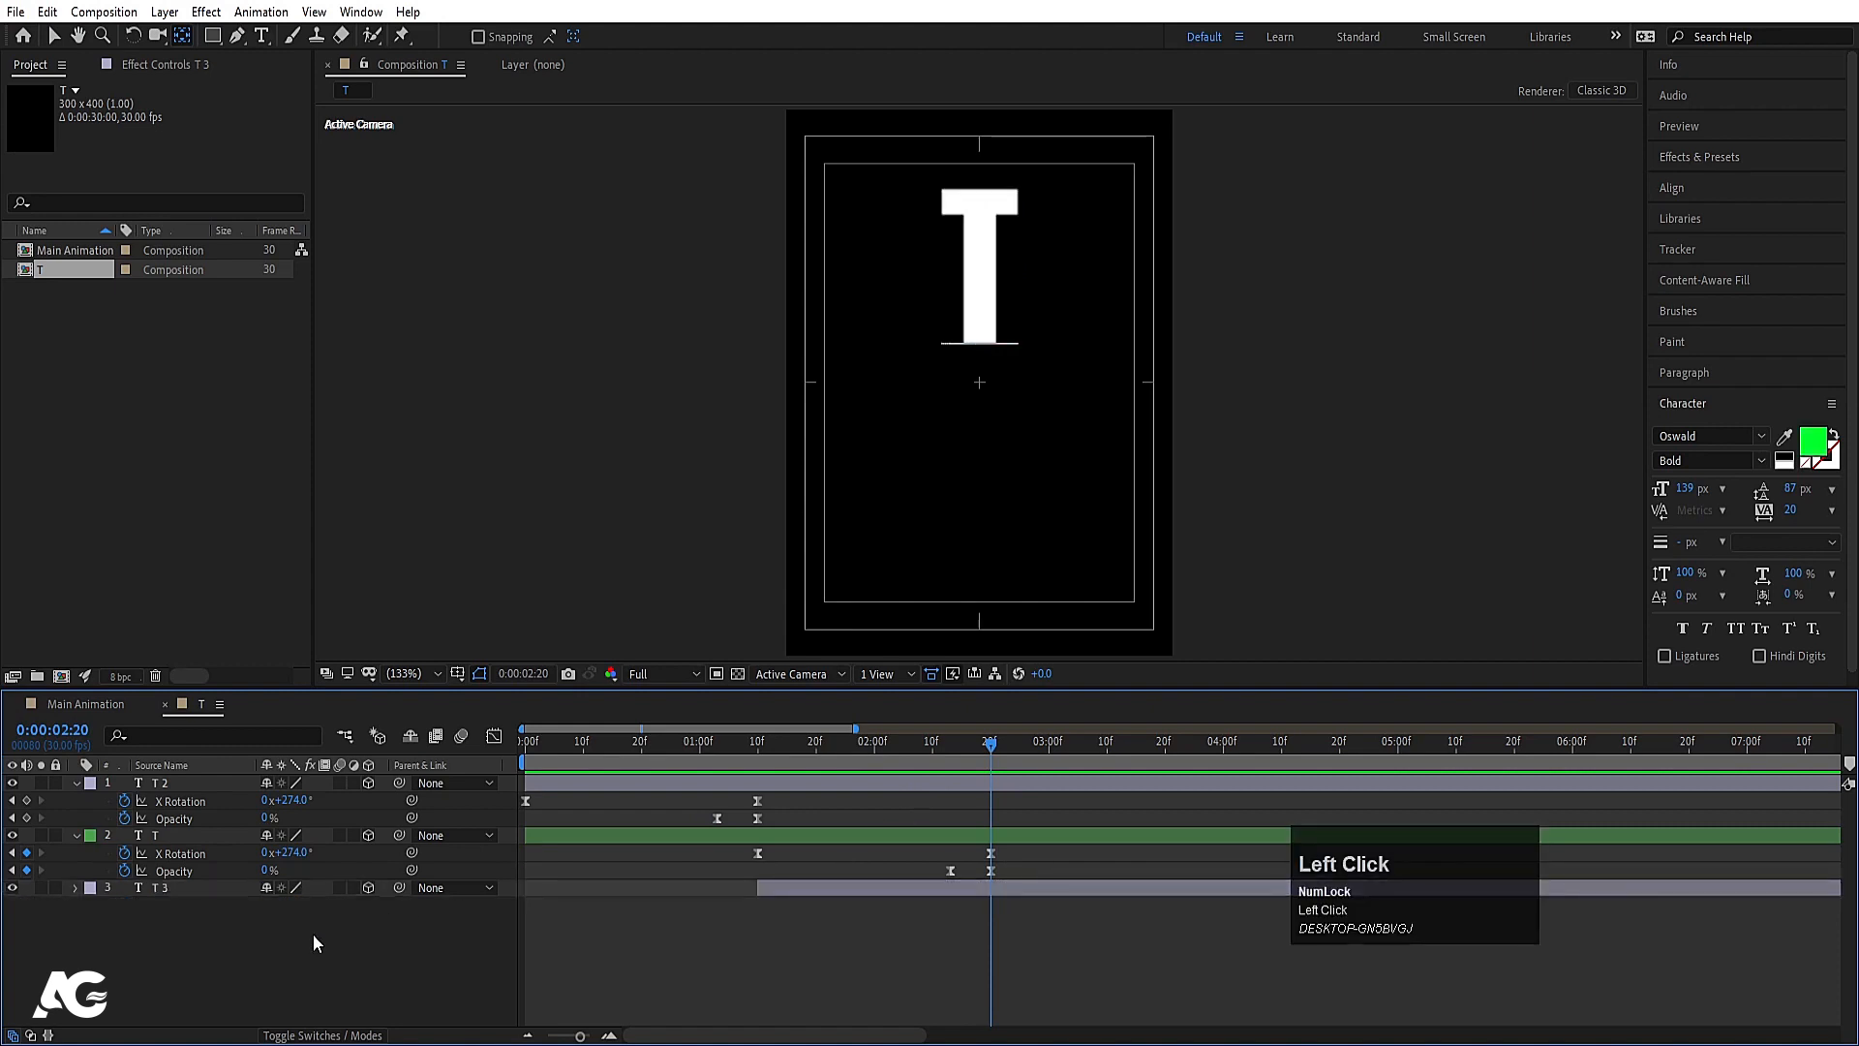
pyautogui.press('u')
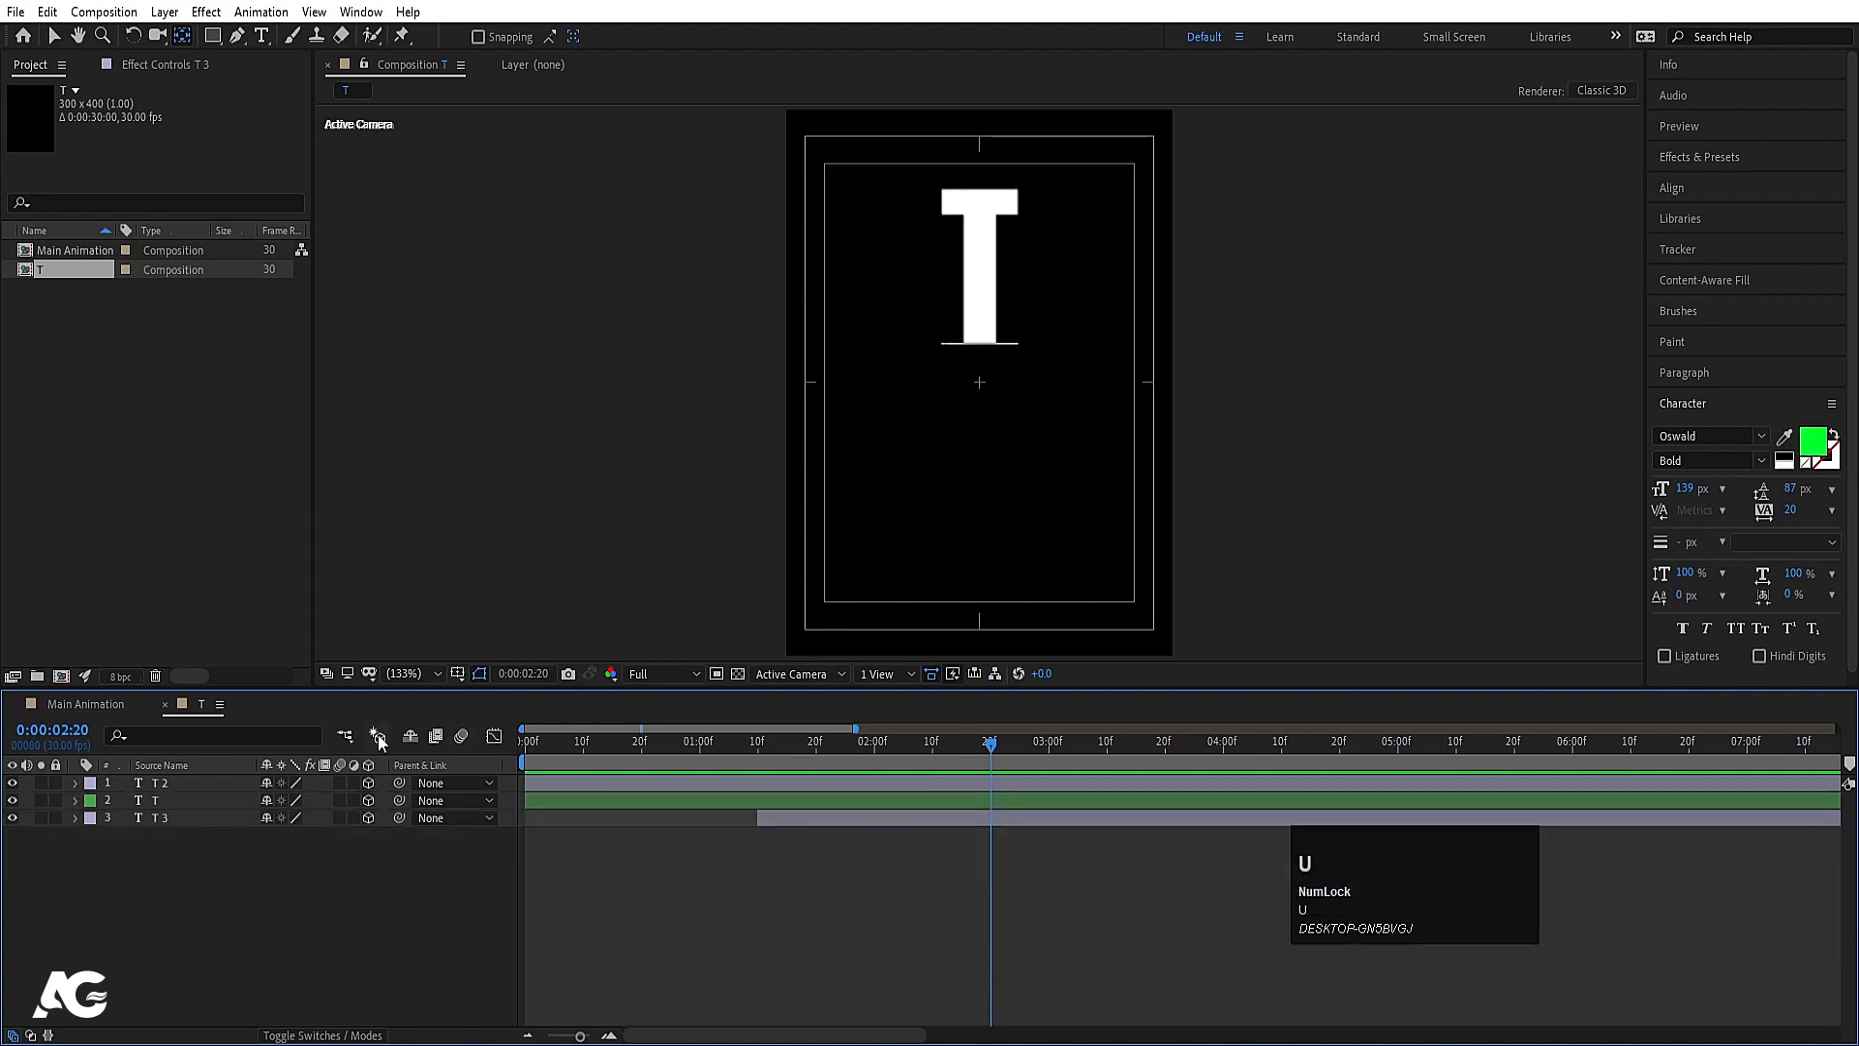
pyautogui.click(84, 704)
pyautogui.moveTo(53, 271); pyautogui.dragTo(151, 837)
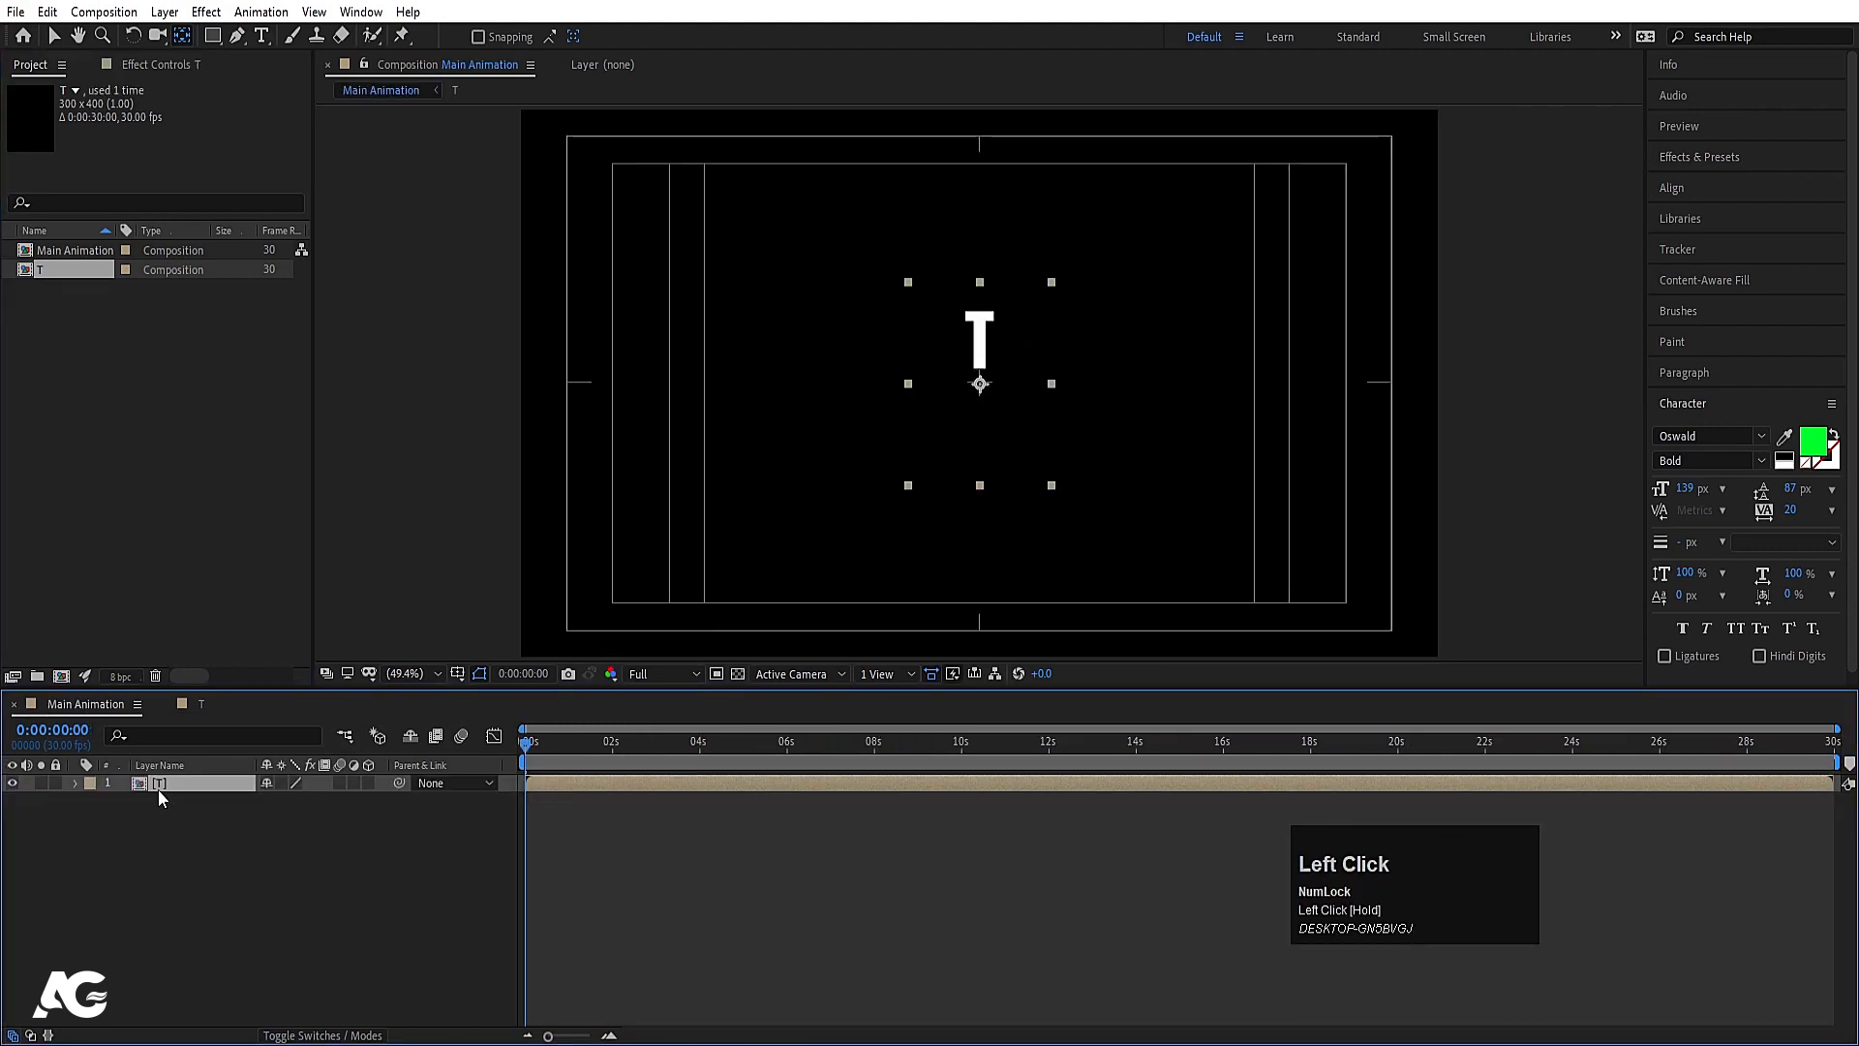
# Step: Open the nested T composition, park the playhead on the last fold keyframes at 0:00:02:20 and return to Main Animation
pyautogui.doubleClick(159, 788)
pyautogui.press('u')
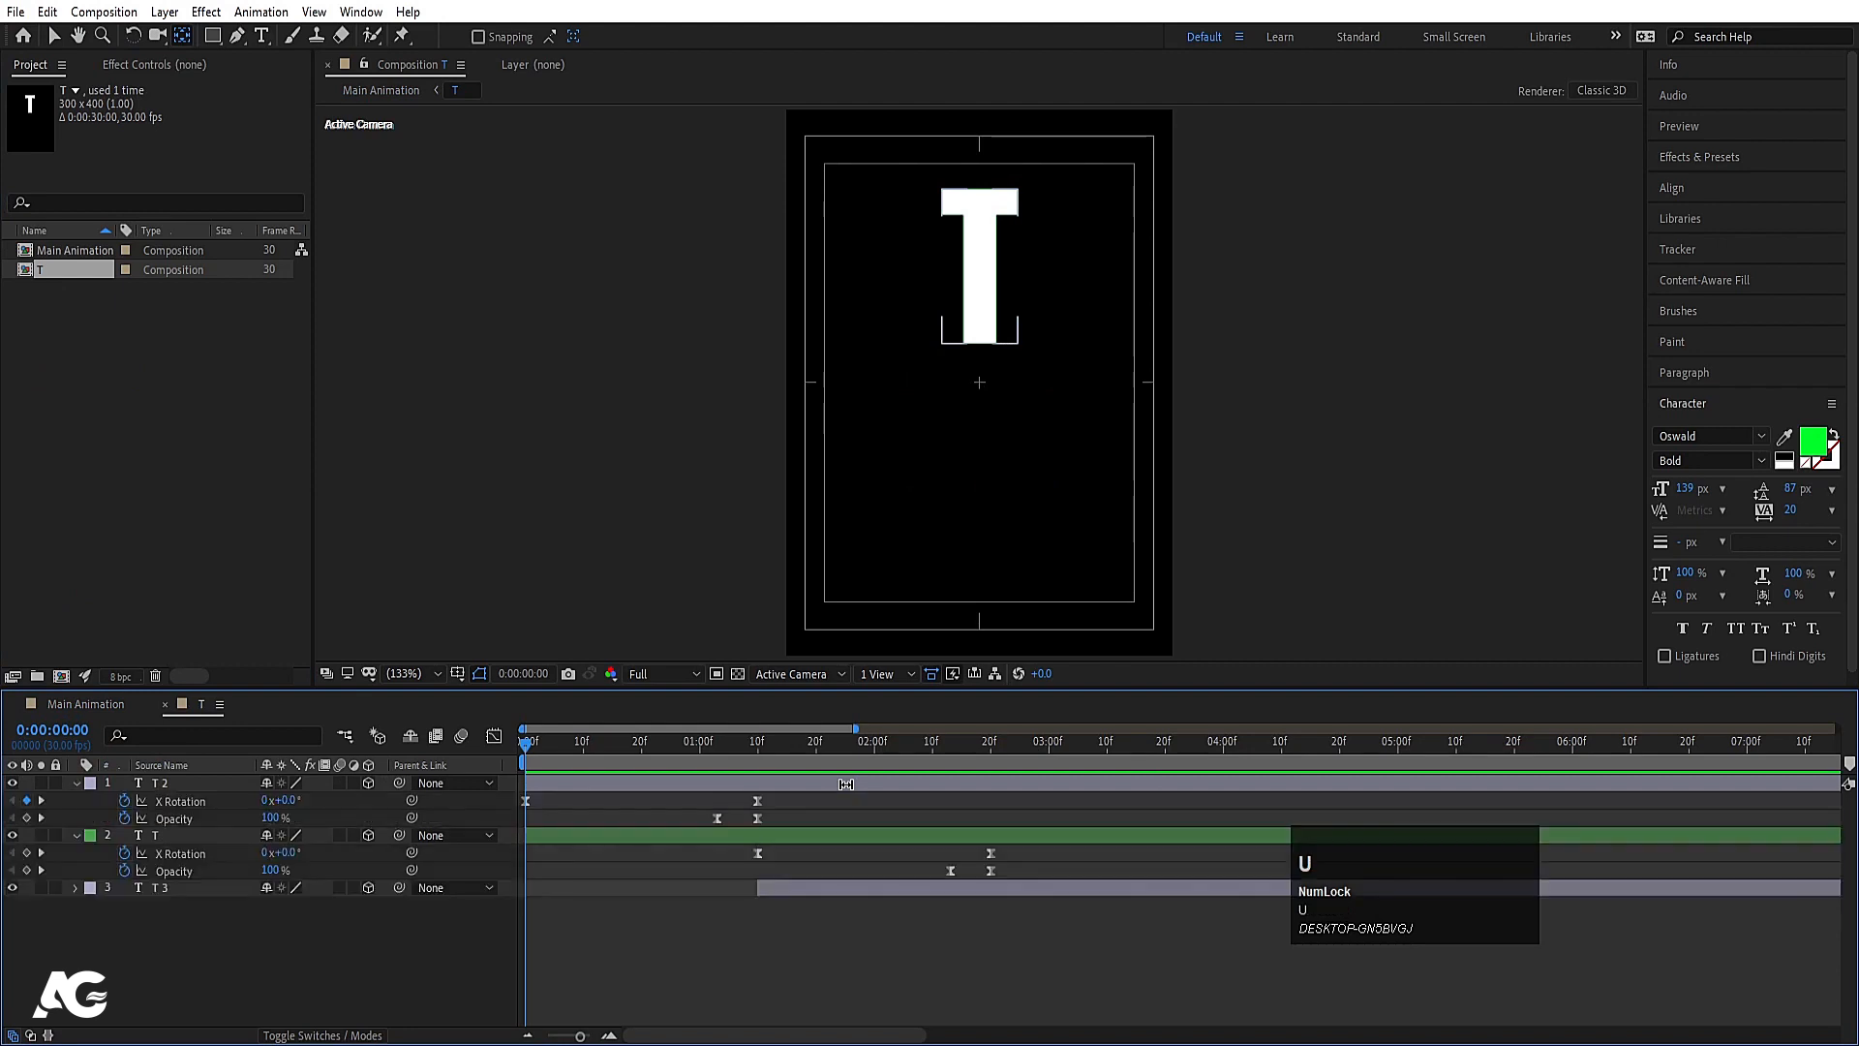
pyautogui.moveTo(792, 750); pyautogui.dragTo(993, 898)
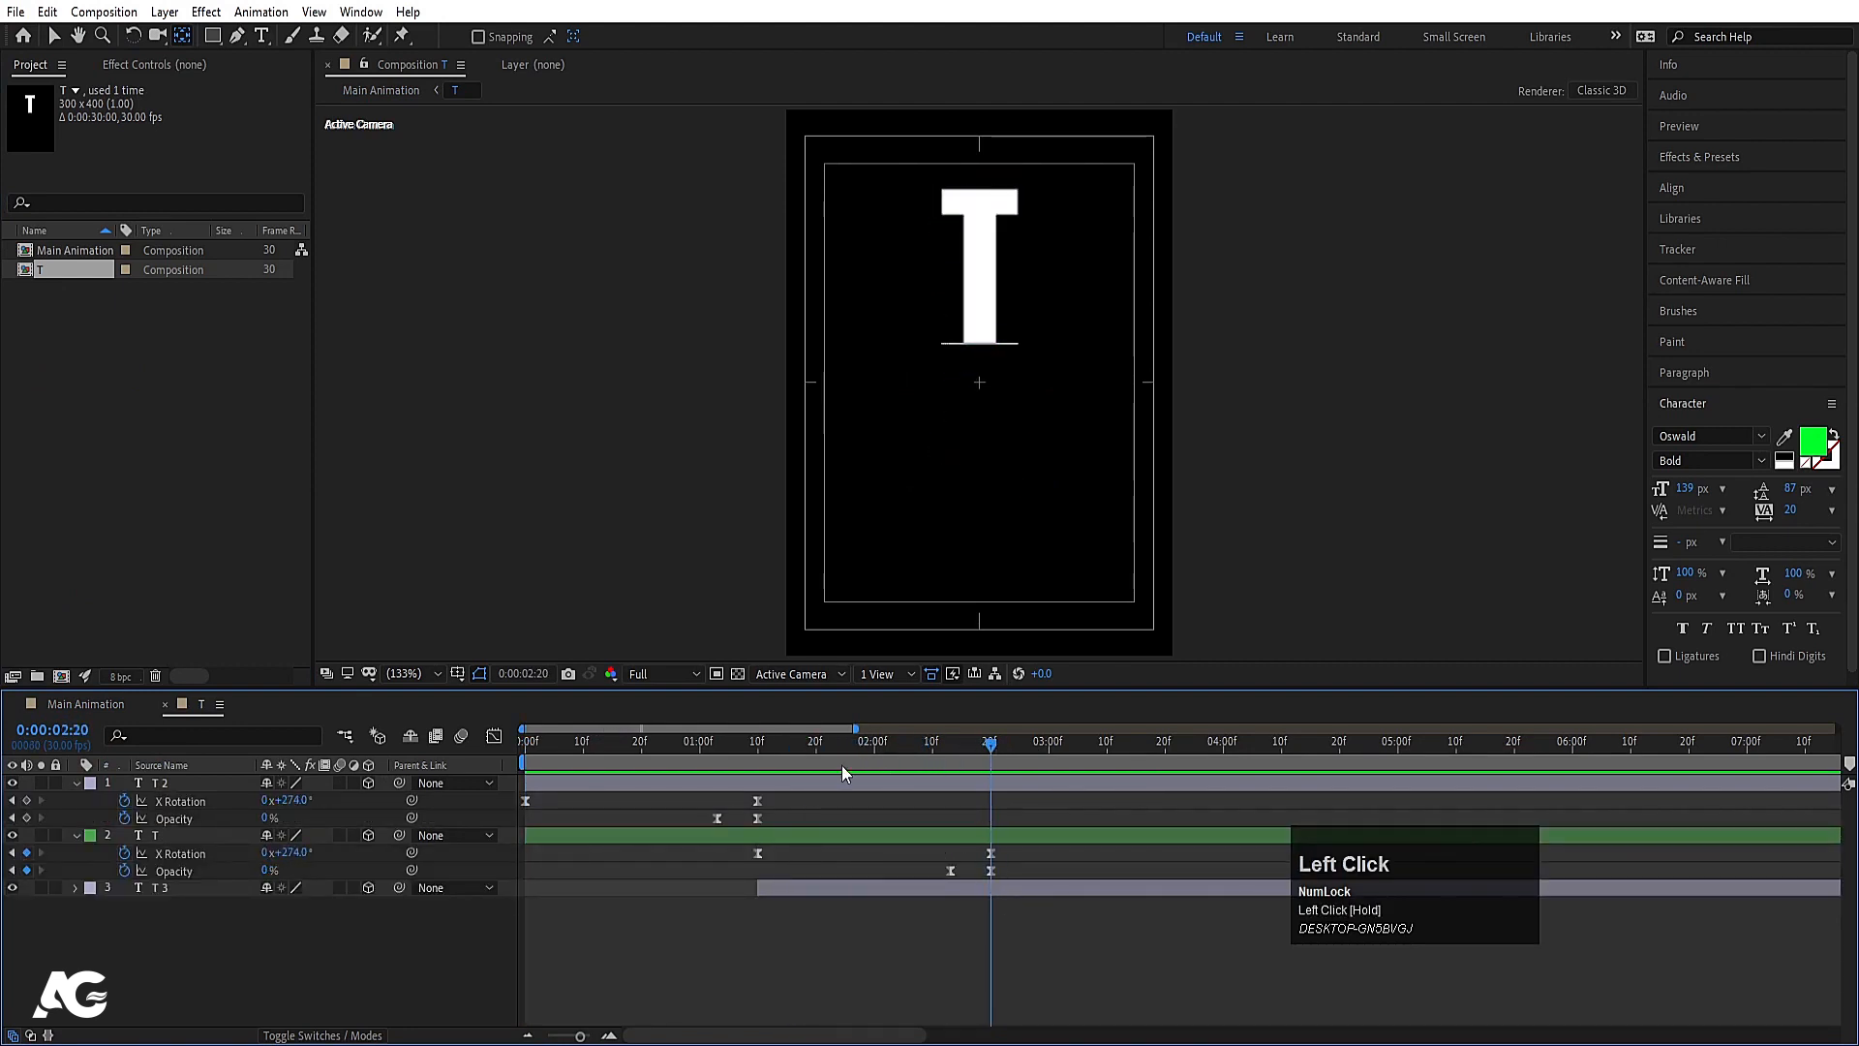
pyautogui.click(114, 707)
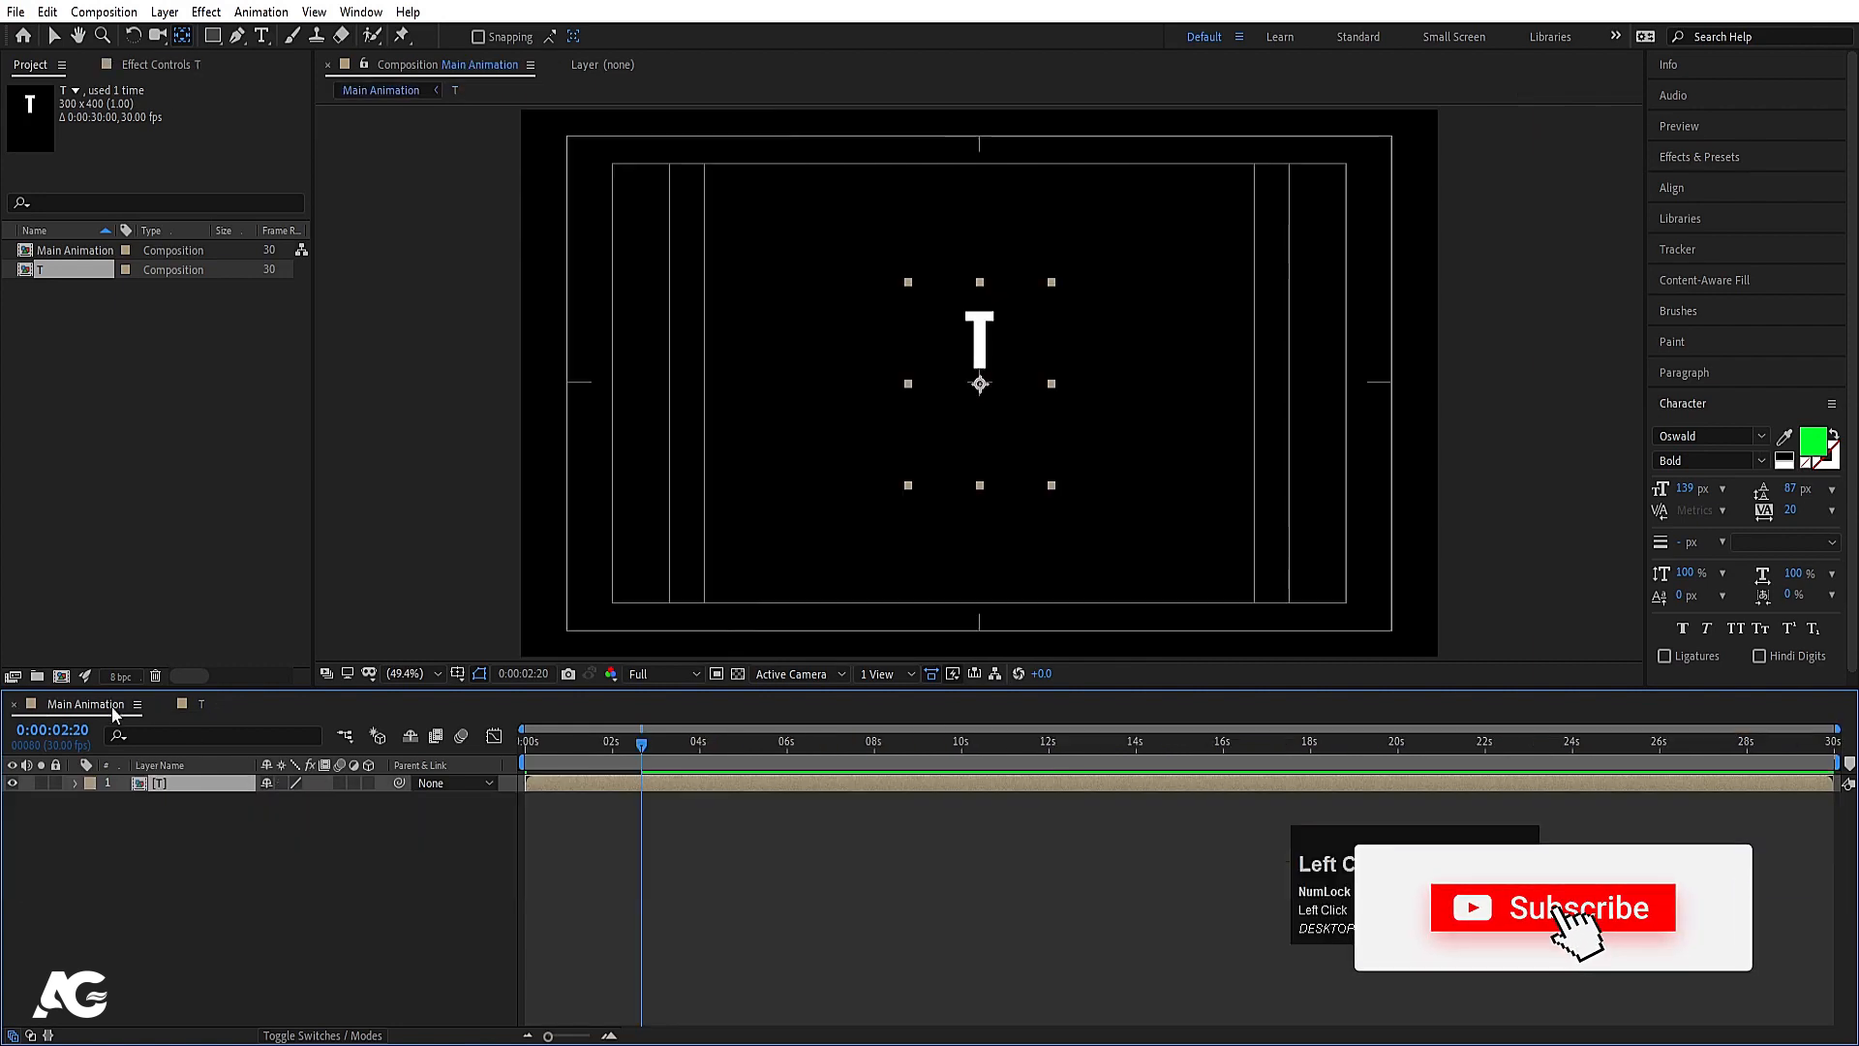
# Step: Enable time remapping on the T layer in Main Animation
pyautogui.press('=')
pyautogui.press('=')
pyautogui.press('=')
pyautogui.press('=')
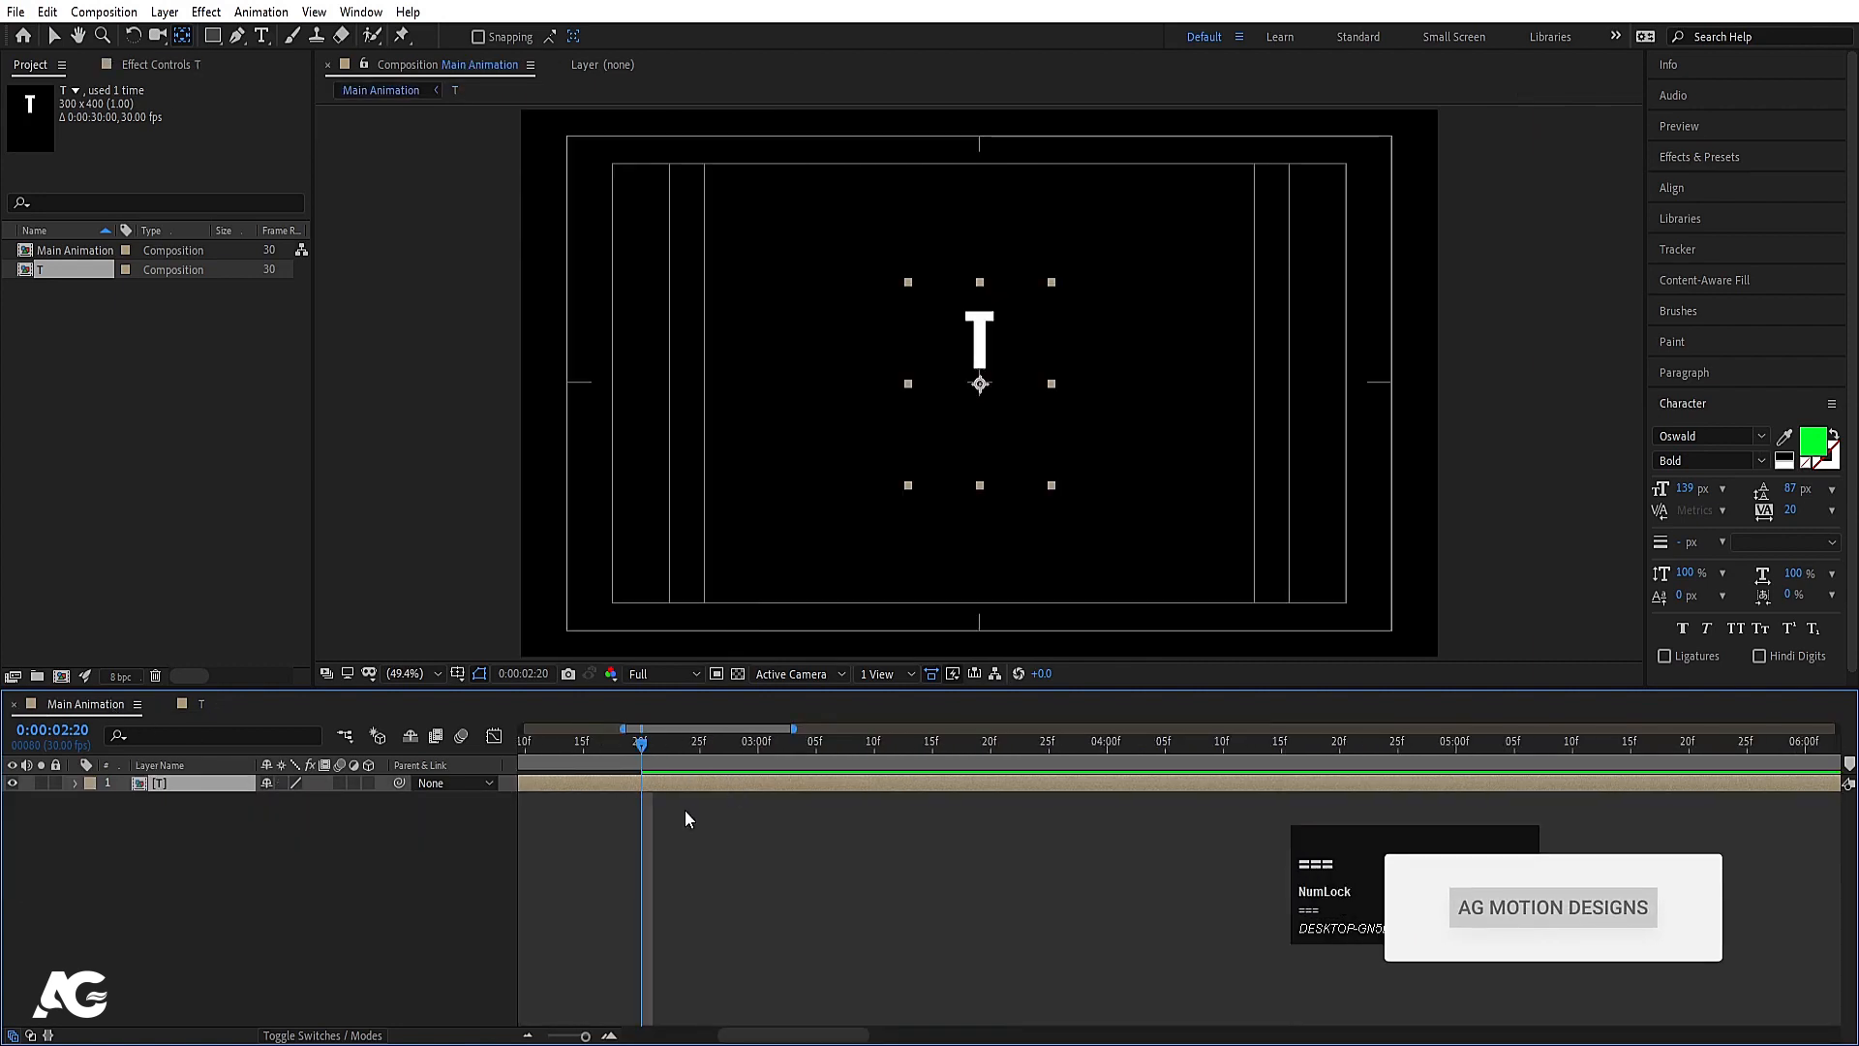
pyautogui.press('-')
pyautogui.press('-')
pyautogui.press('-')
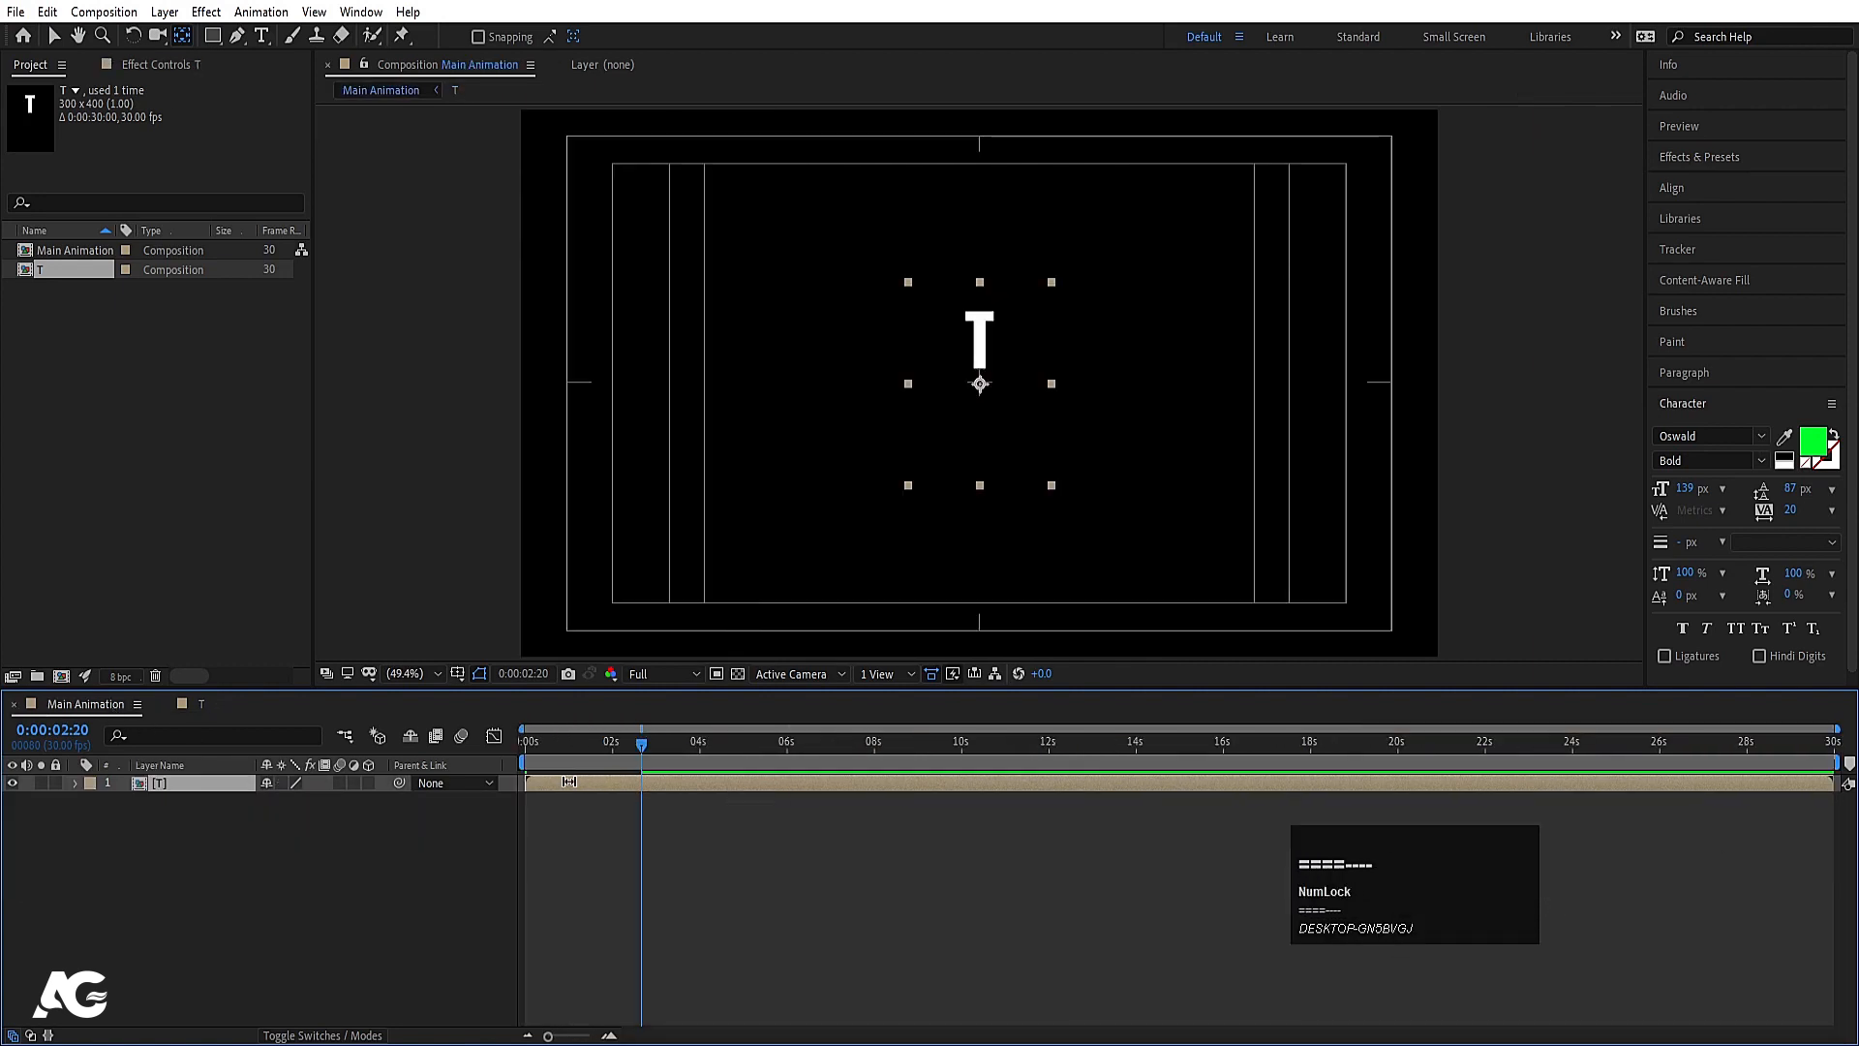
pyautogui.rightClick(587, 777)
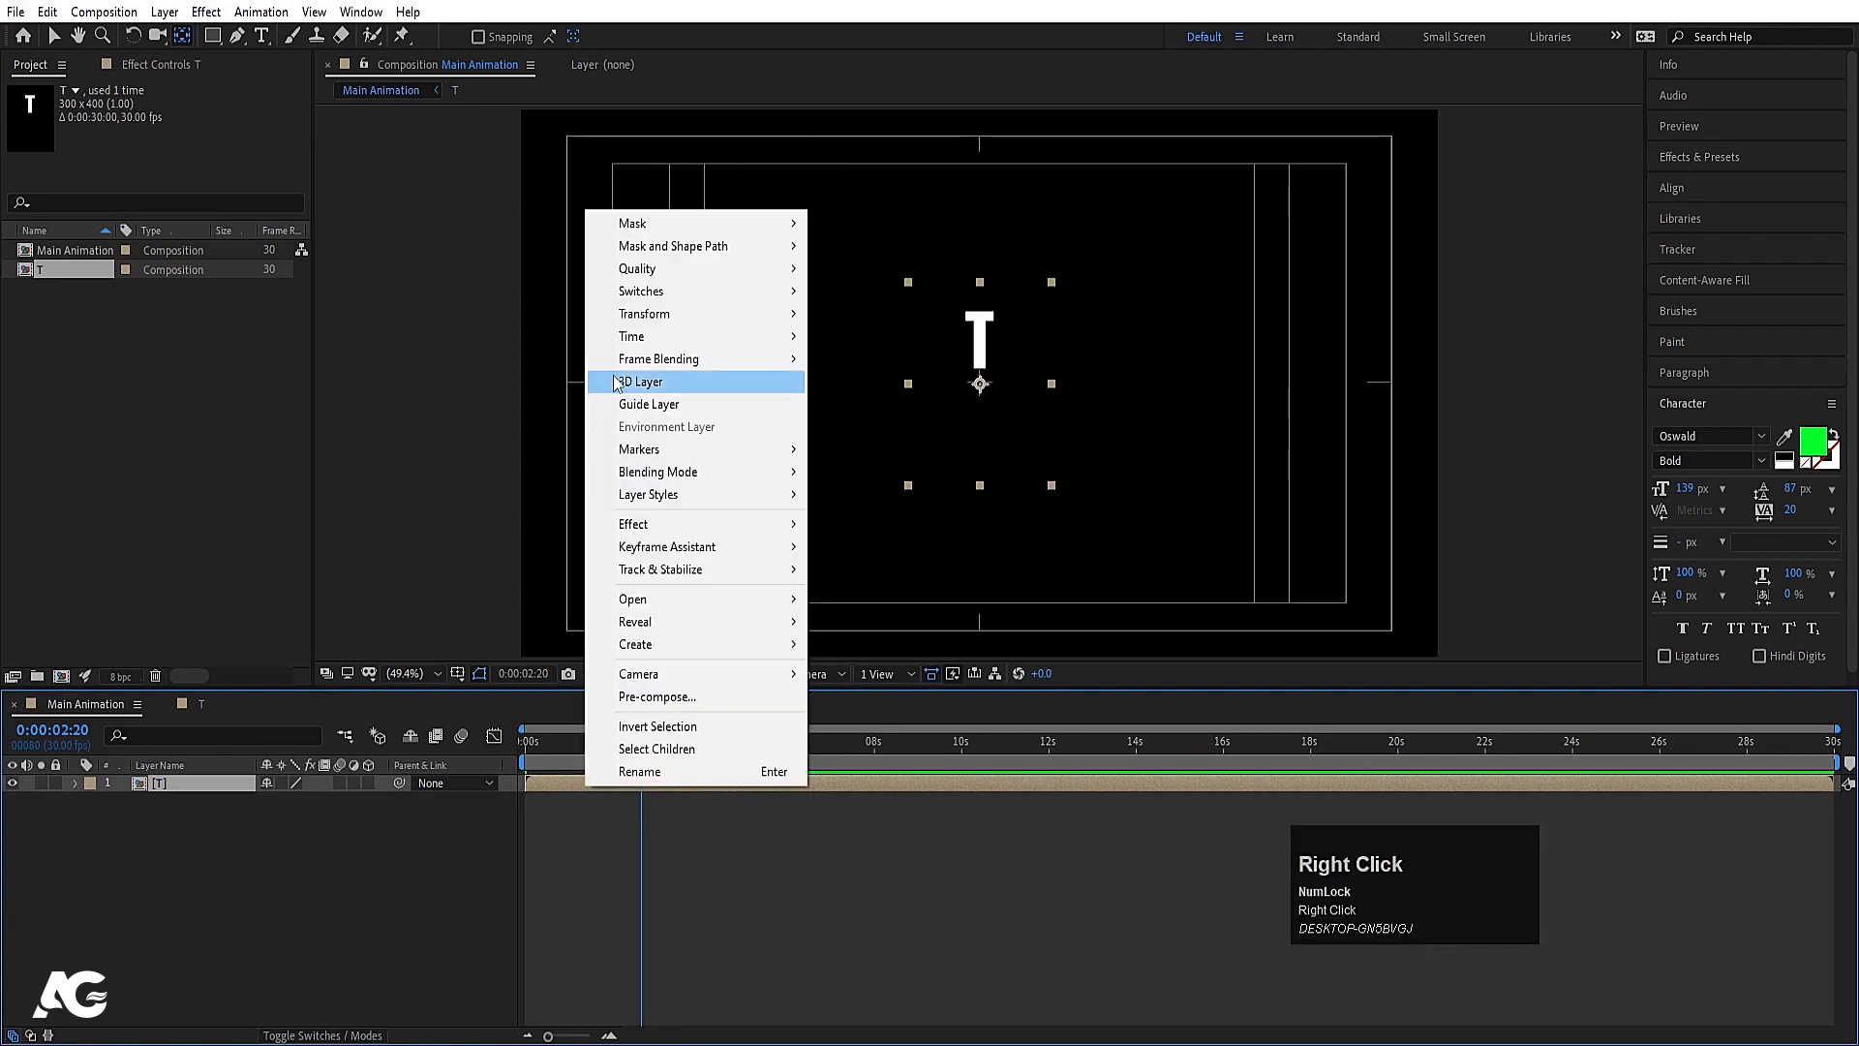
pyautogui.click(695, 336)
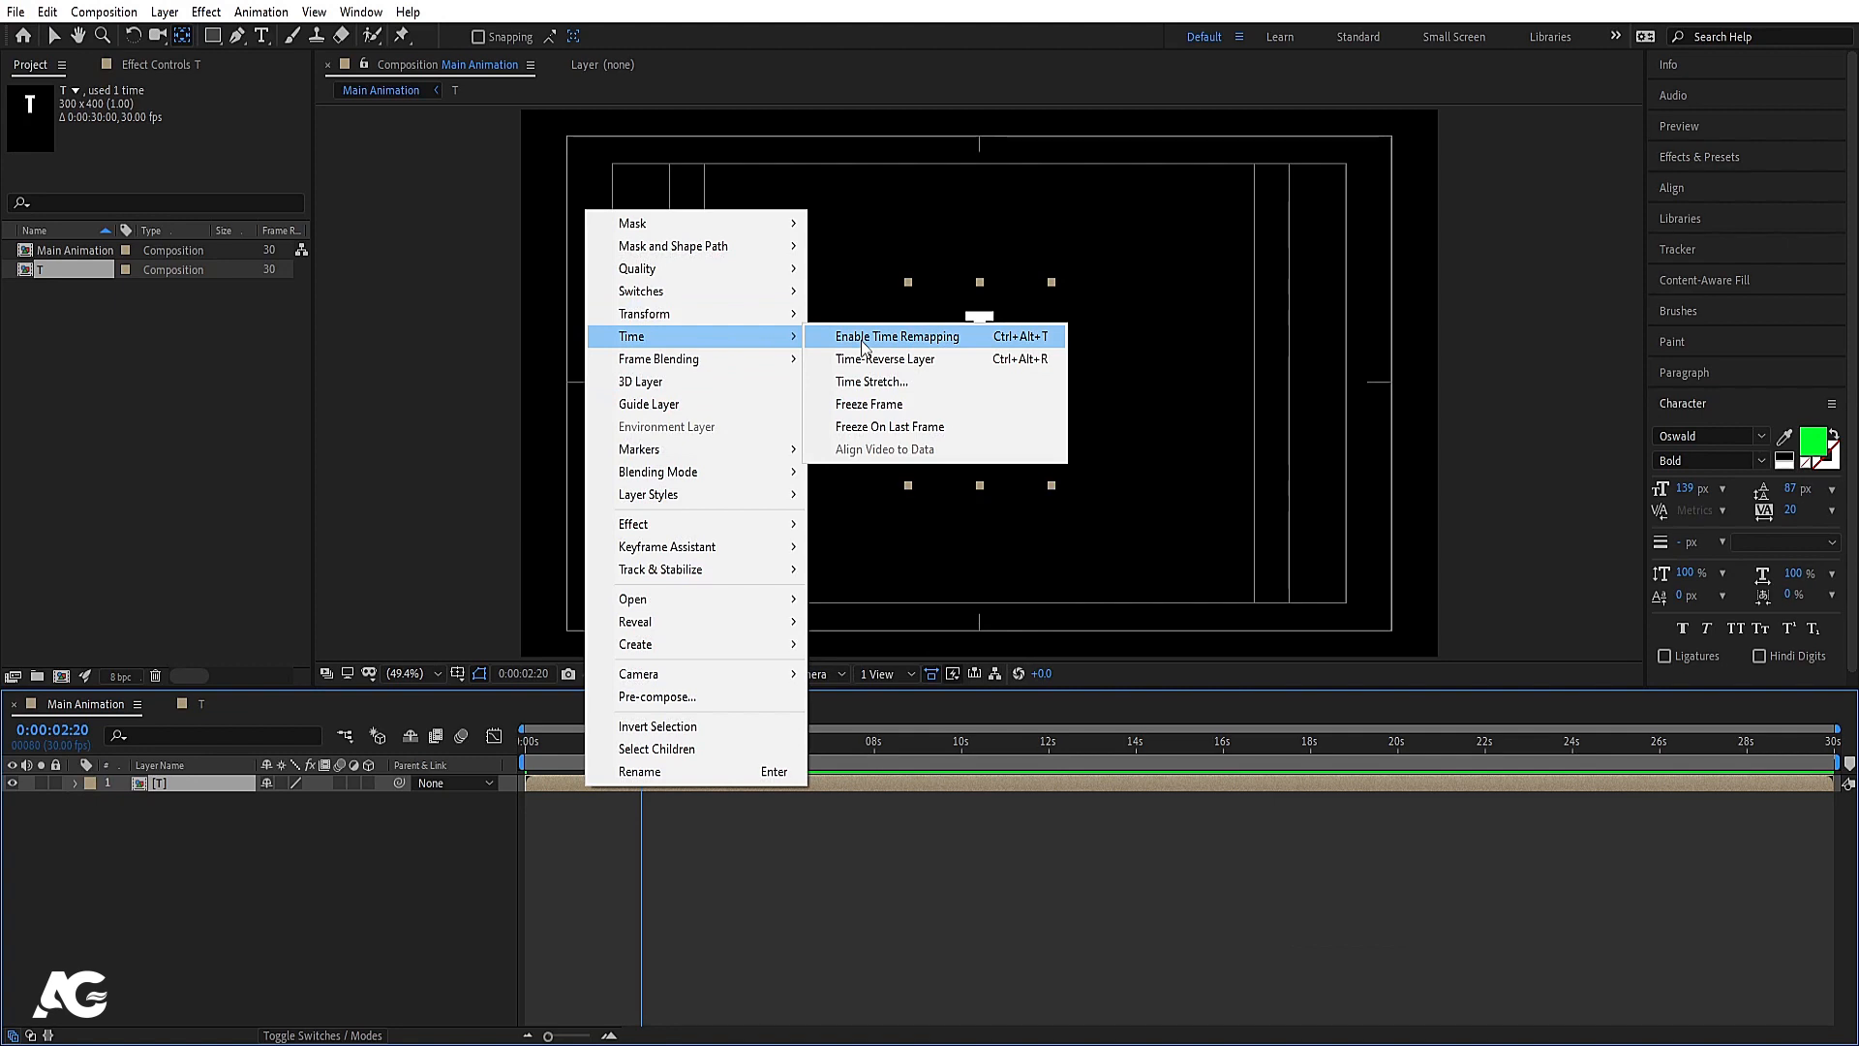
pyautogui.click(865, 339)
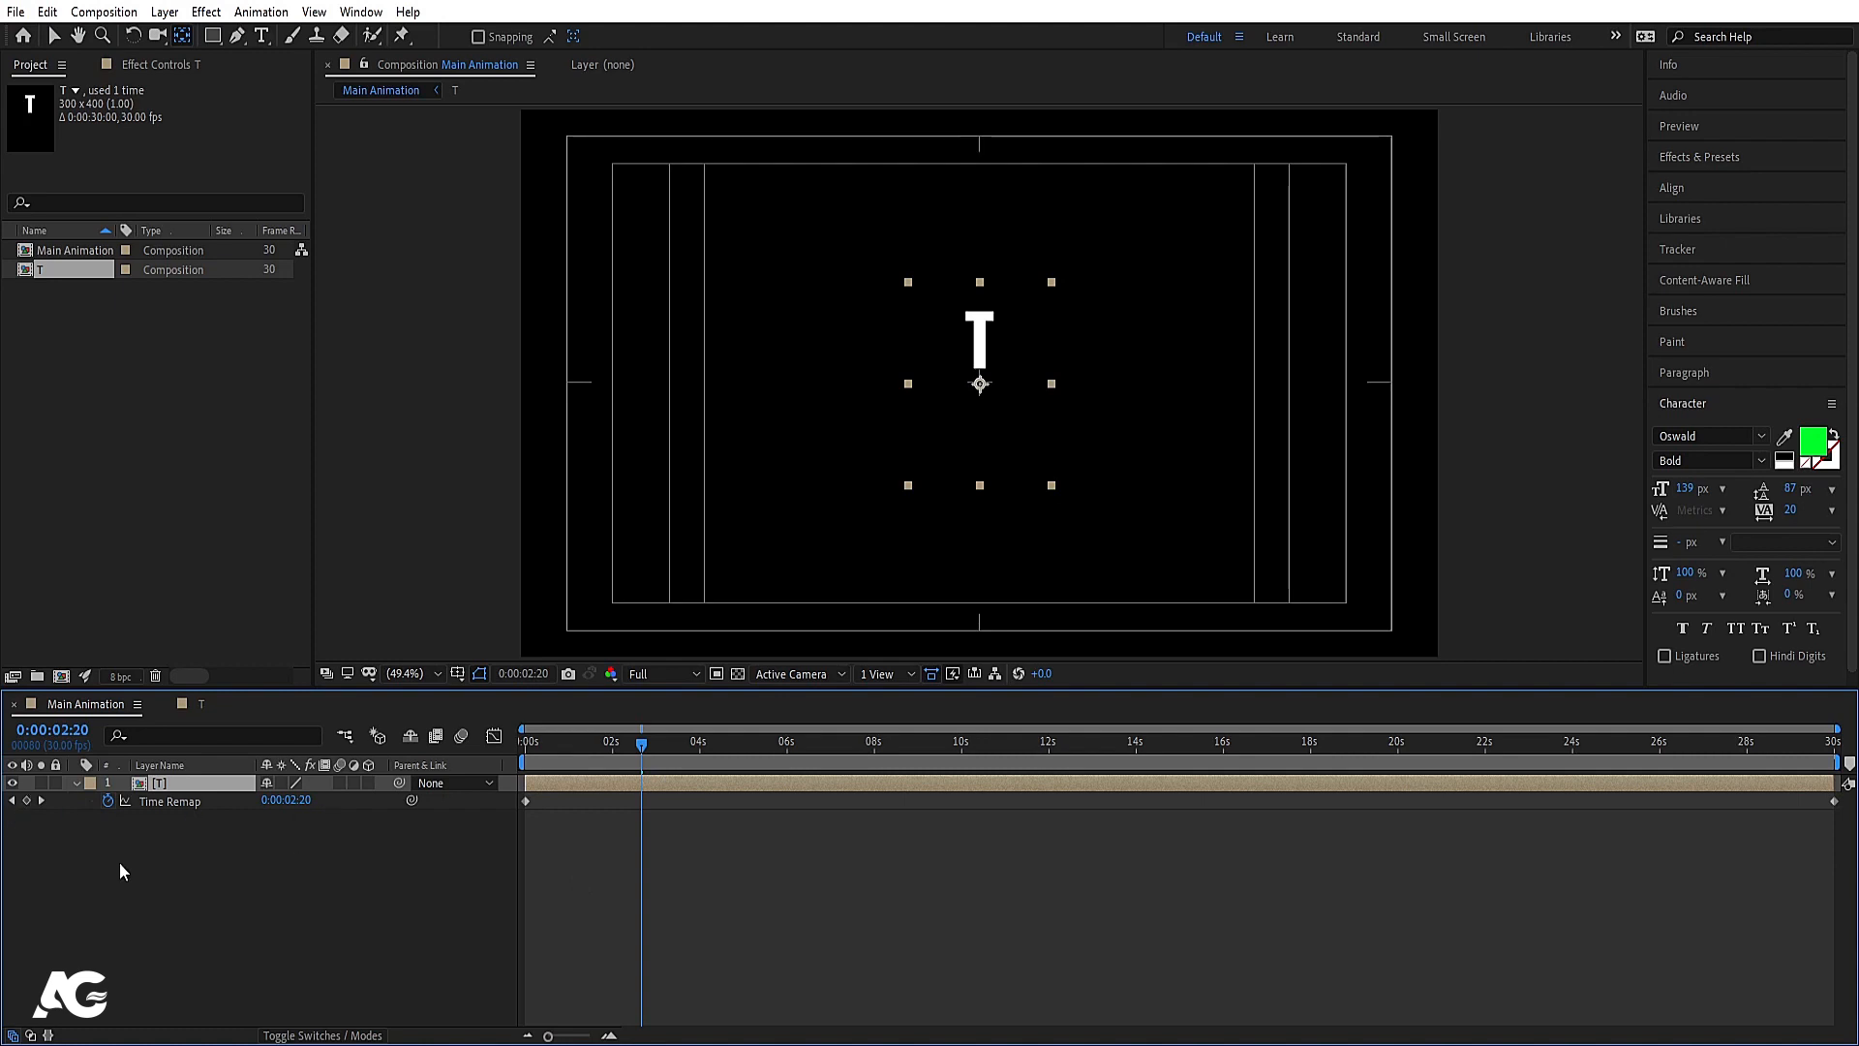
# Step: Add a Time Remap keyframe at 0:00:02:20, delete the keyframe at the layer's end and preview the result
pyautogui.click(28, 802)
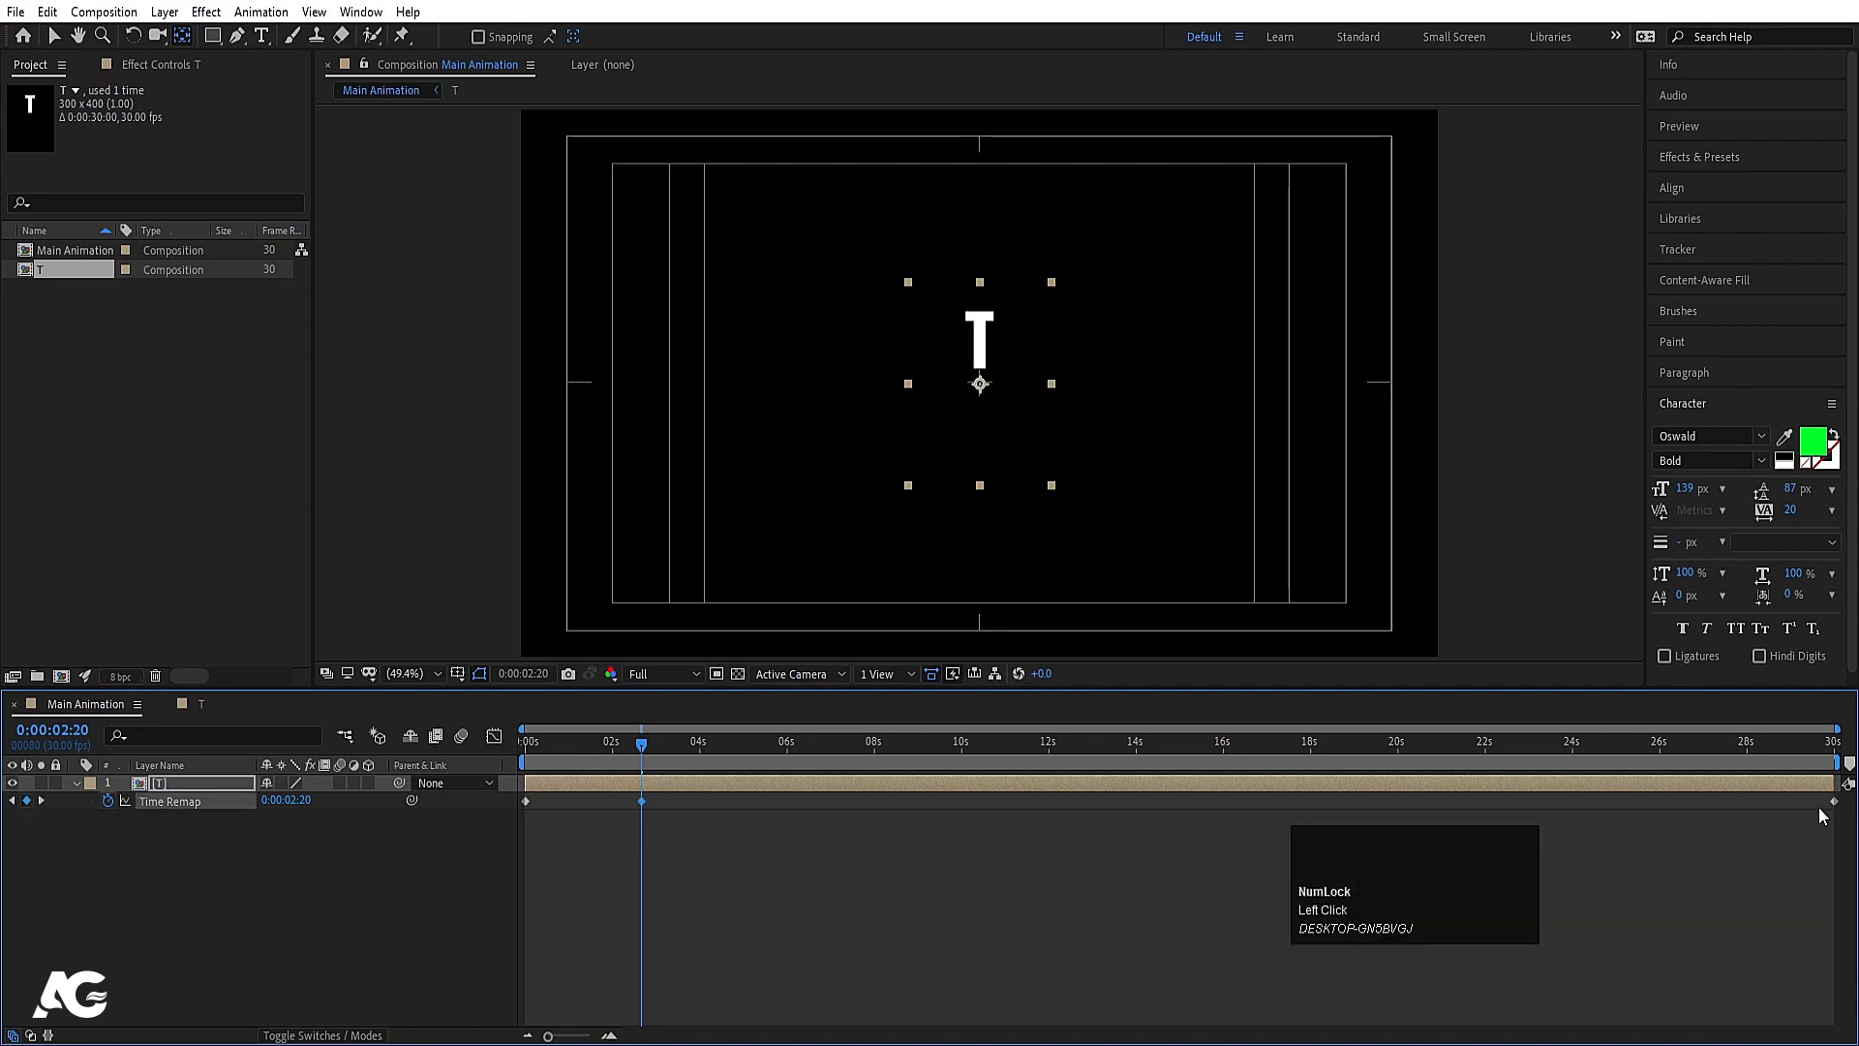
pyautogui.moveTo(1822, 816); pyautogui.dragTo(1846, 794)
pyautogui.press('Delete')
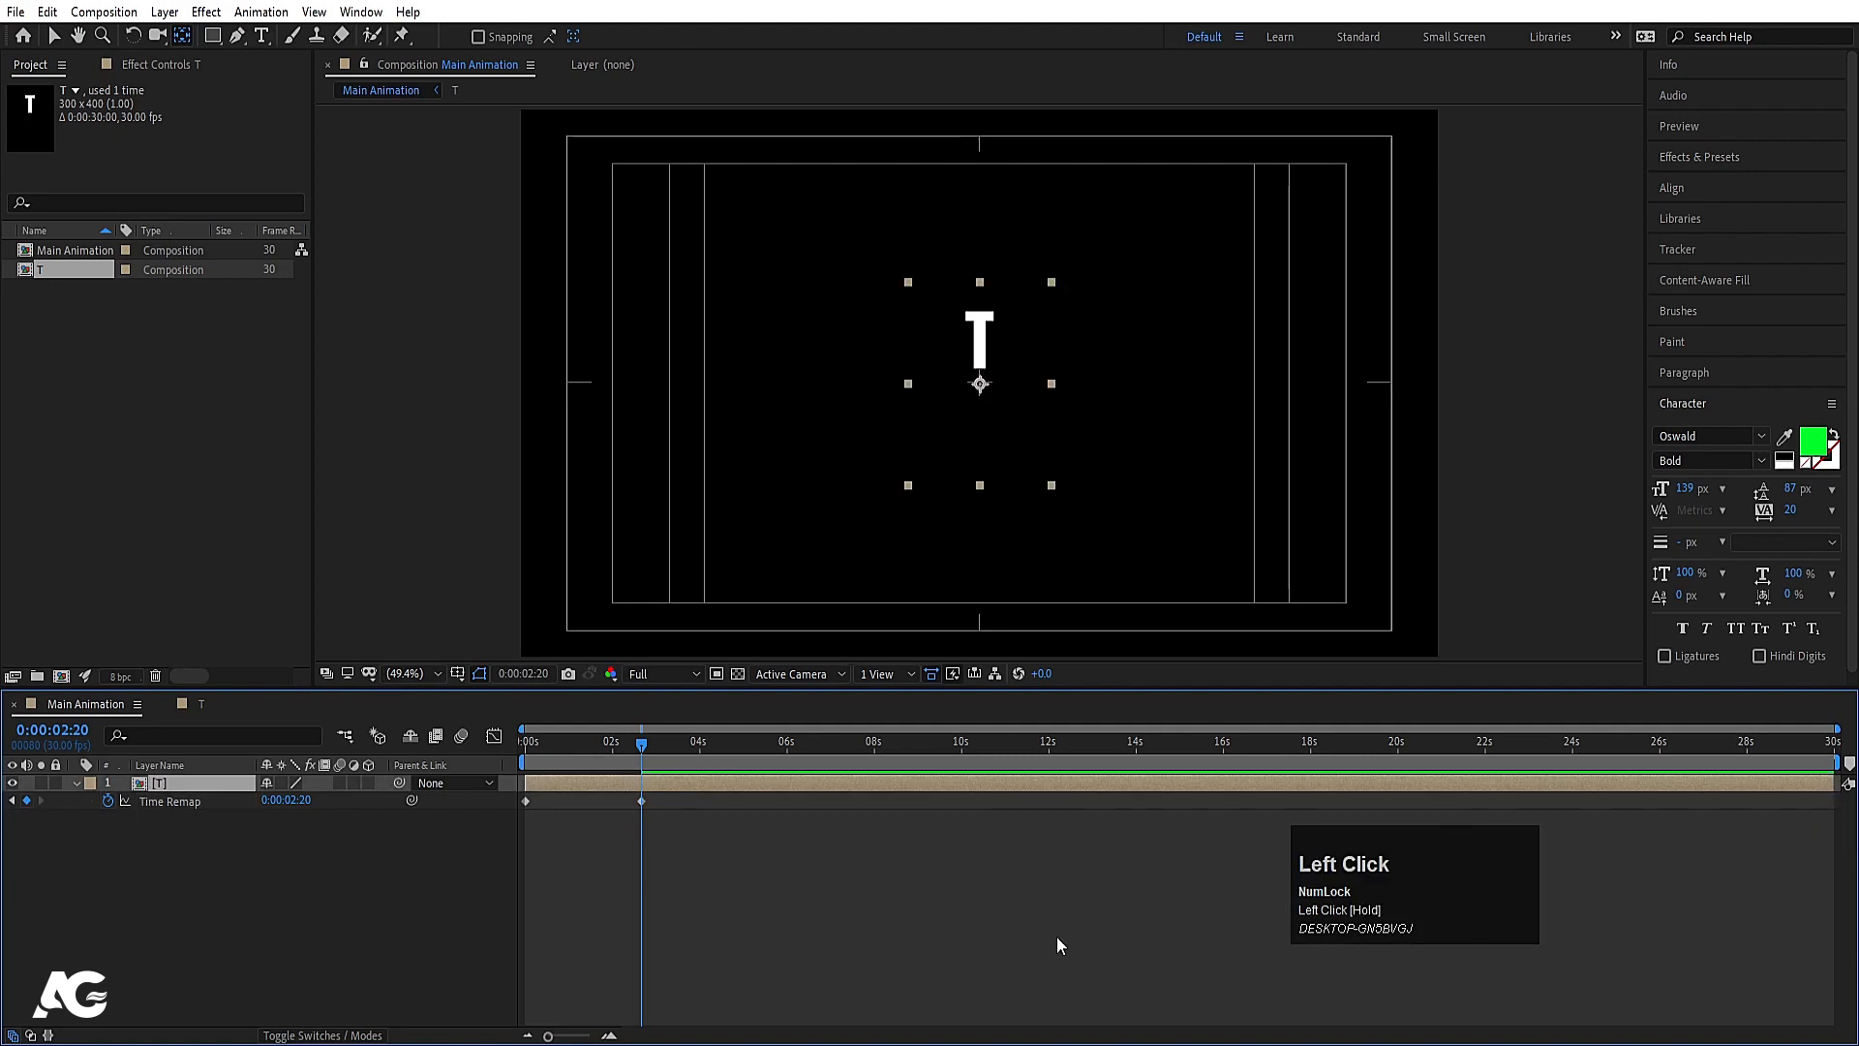
pyautogui.press('space')
pyautogui.press('space')
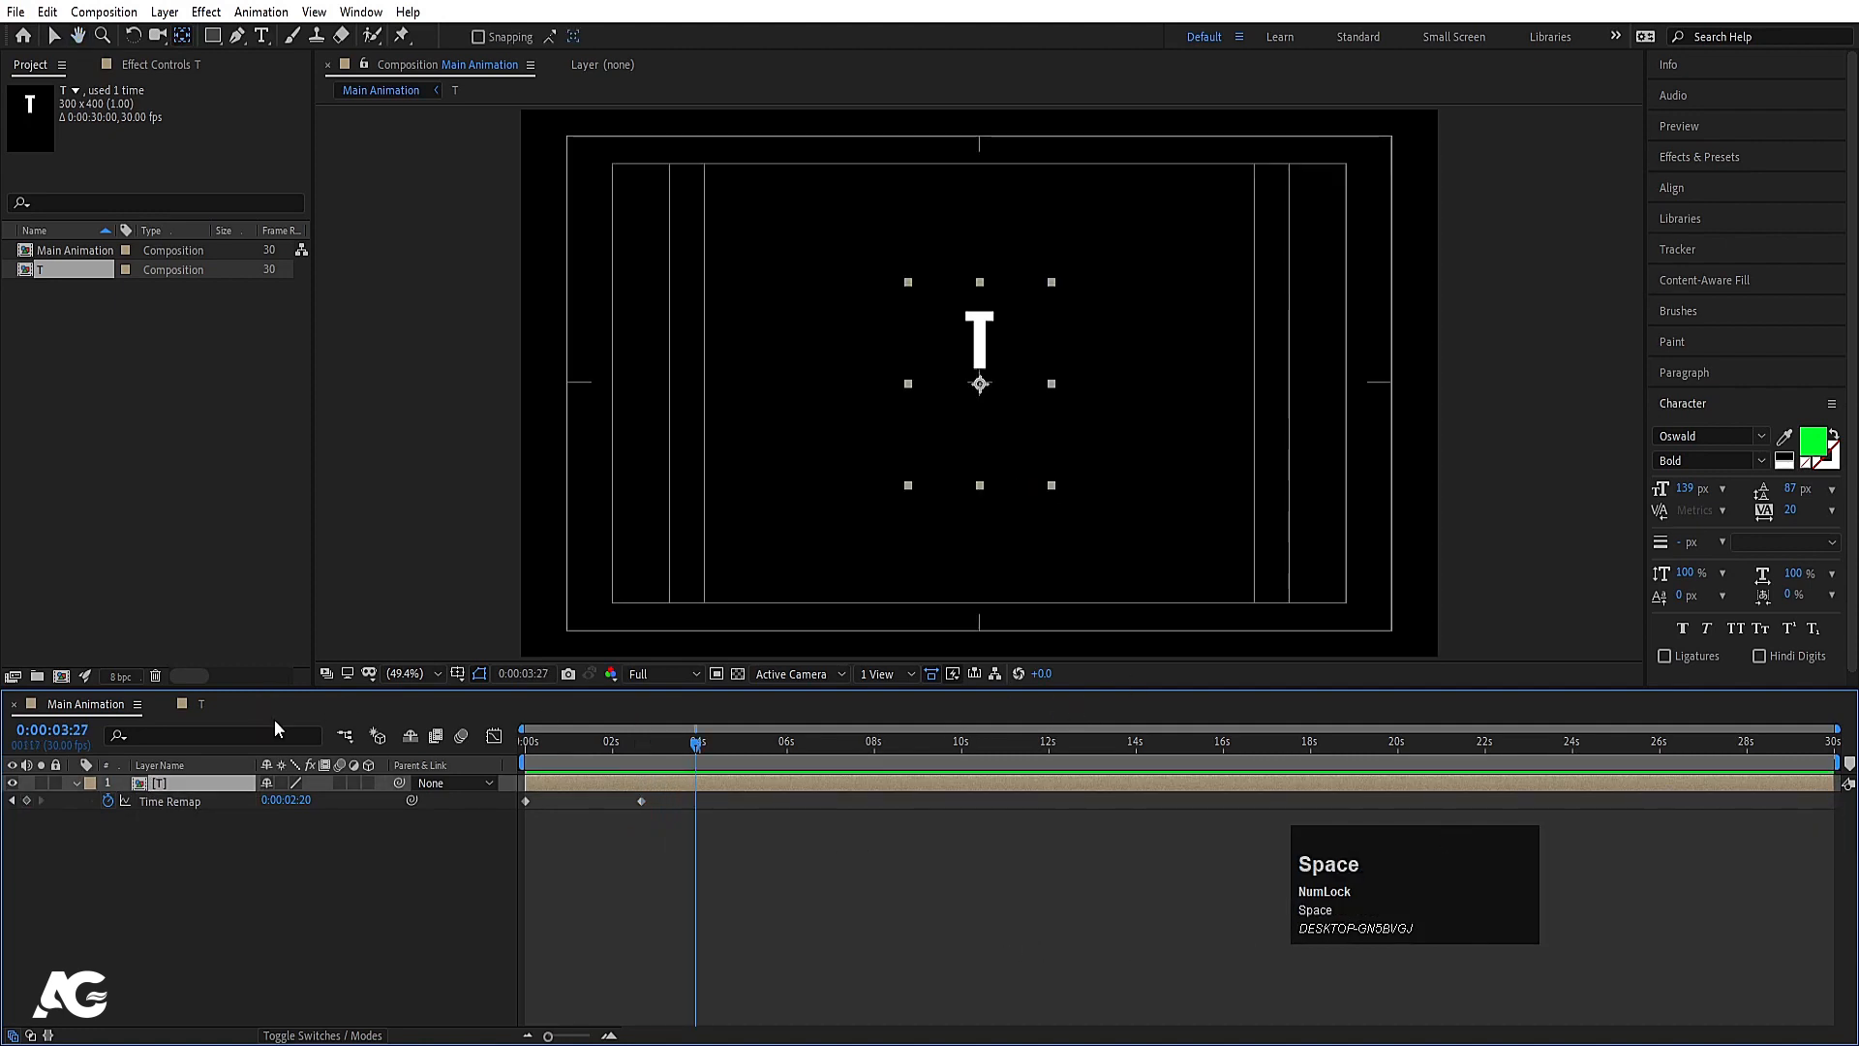
# Step: Apply the expression loopOut() to the T layer's Time Remap and preview the loop from 0:00:00:00
pyautogui.click(60, 855)
pyautogui.keyDown('alt'); pyautogui.click(108, 802); pyautogui.keyUp('alt')
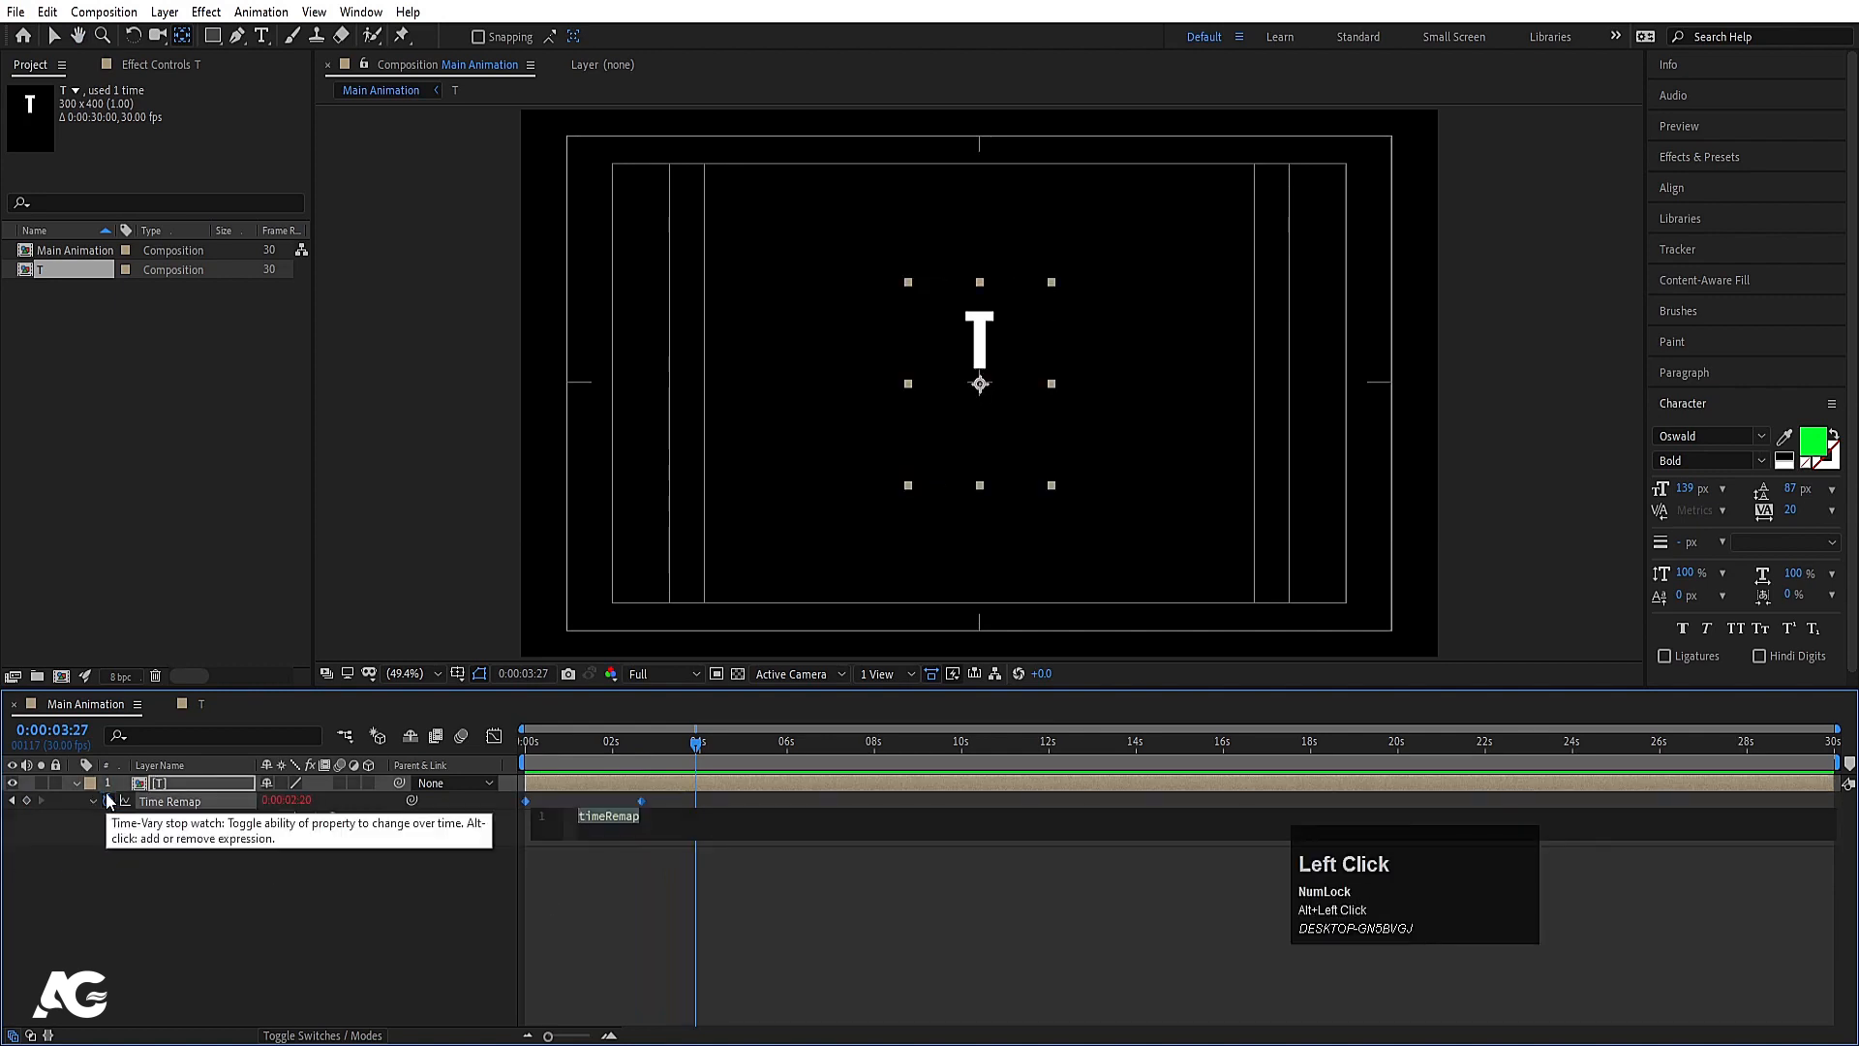
pyautogui.write('loop')
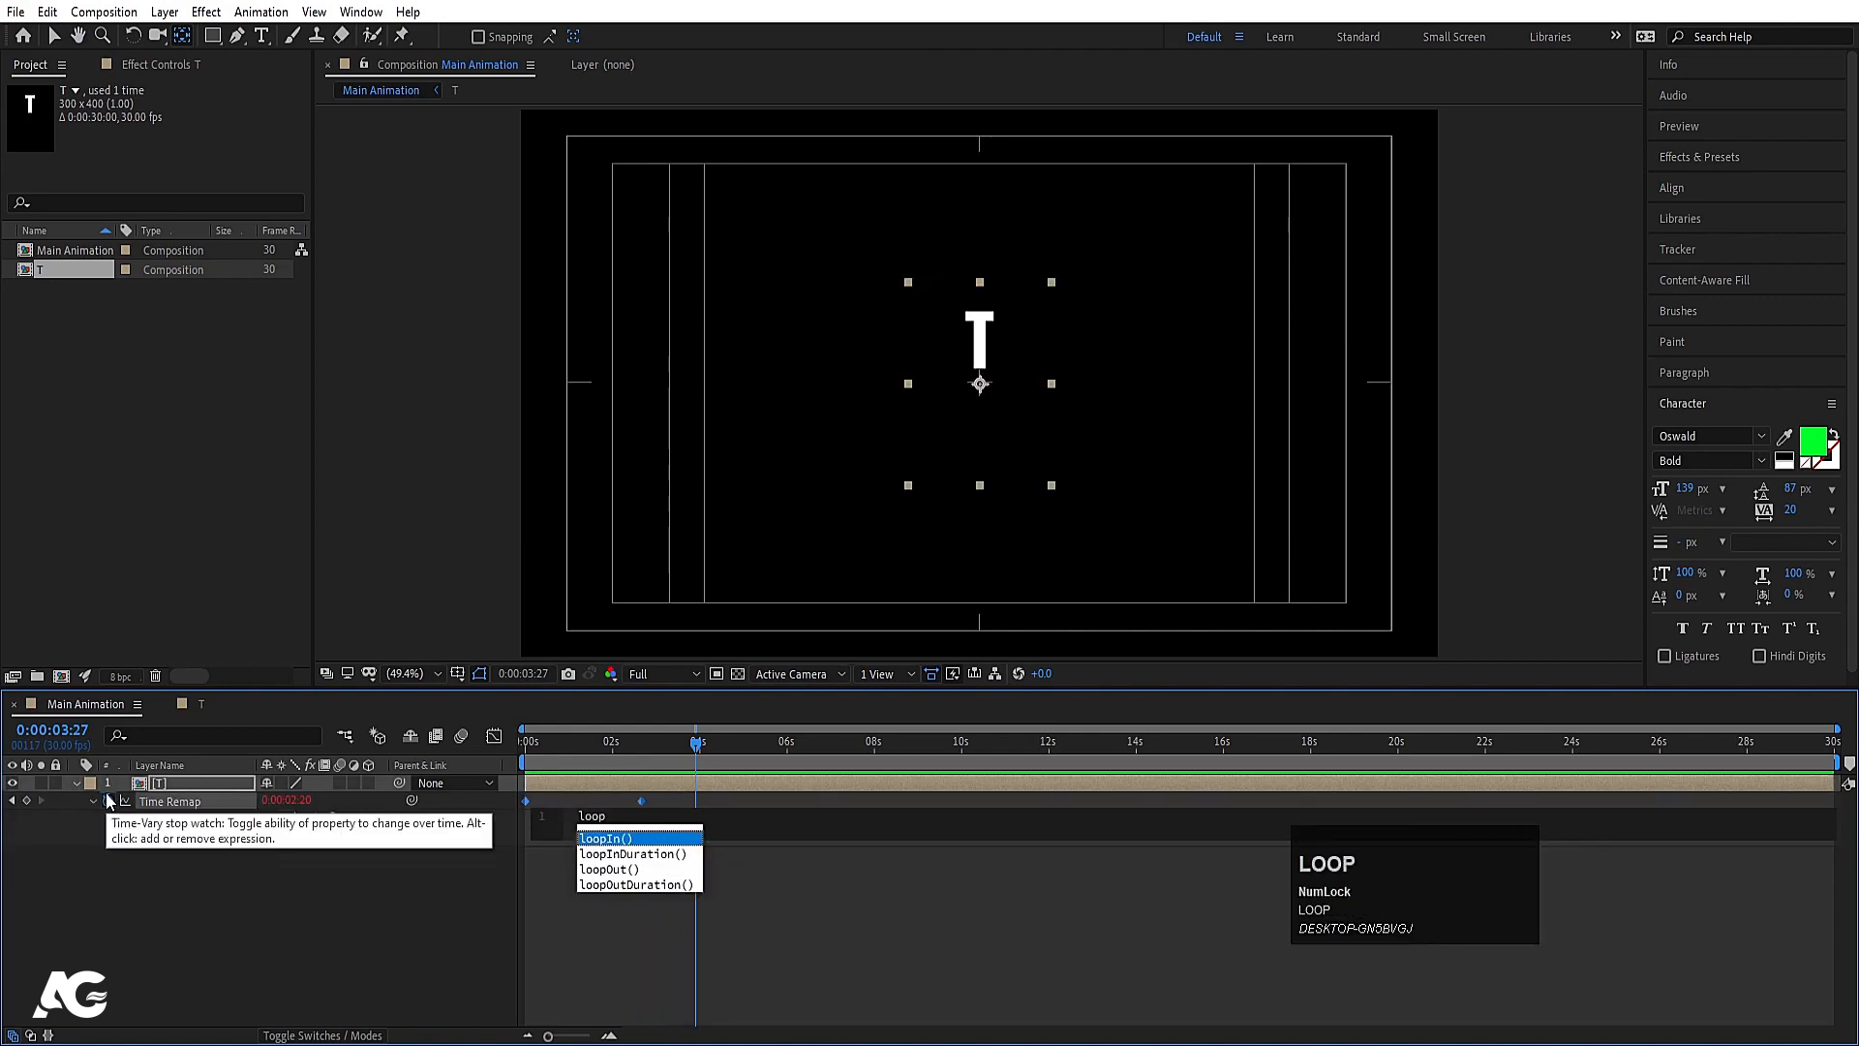
pyautogui.press('Down')
pyautogui.press('Down')
pyautogui.press('Return')
pyautogui.click(227, 909)
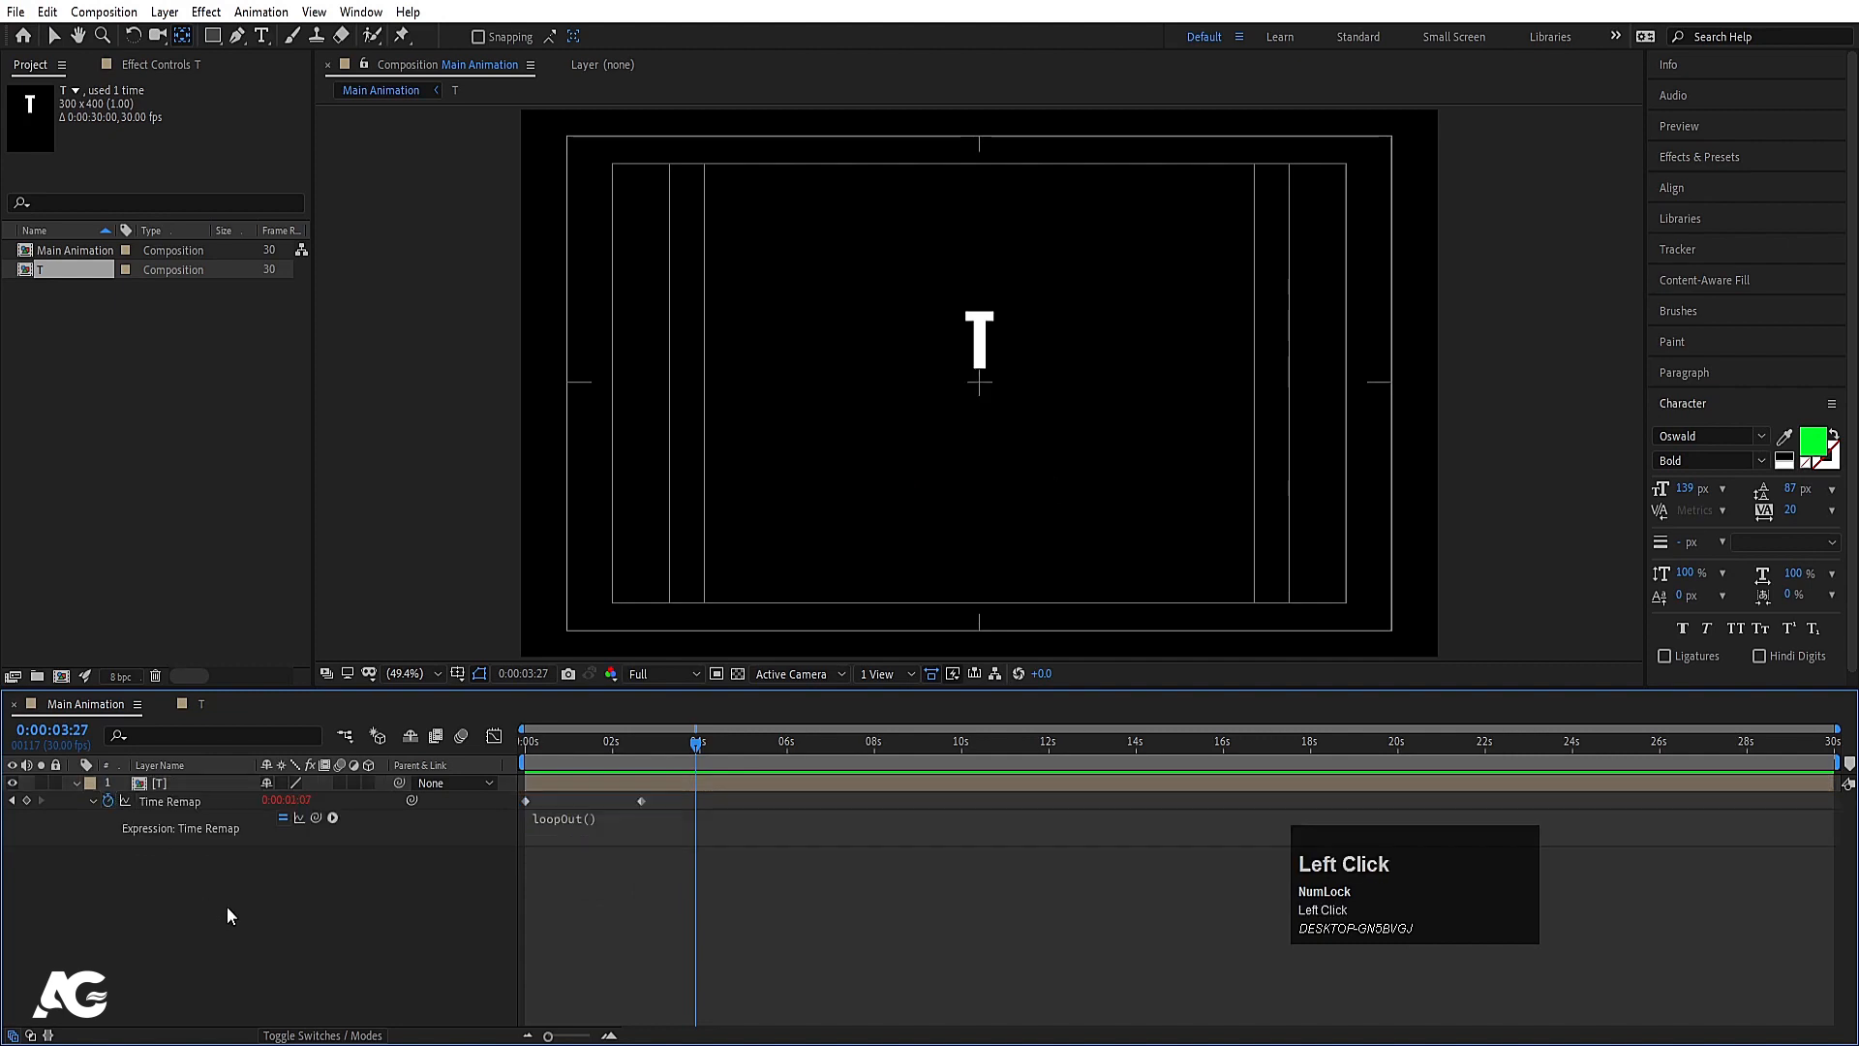
pyautogui.moveTo(588, 751); pyautogui.dragTo(443, 742)
pyautogui.press('space')
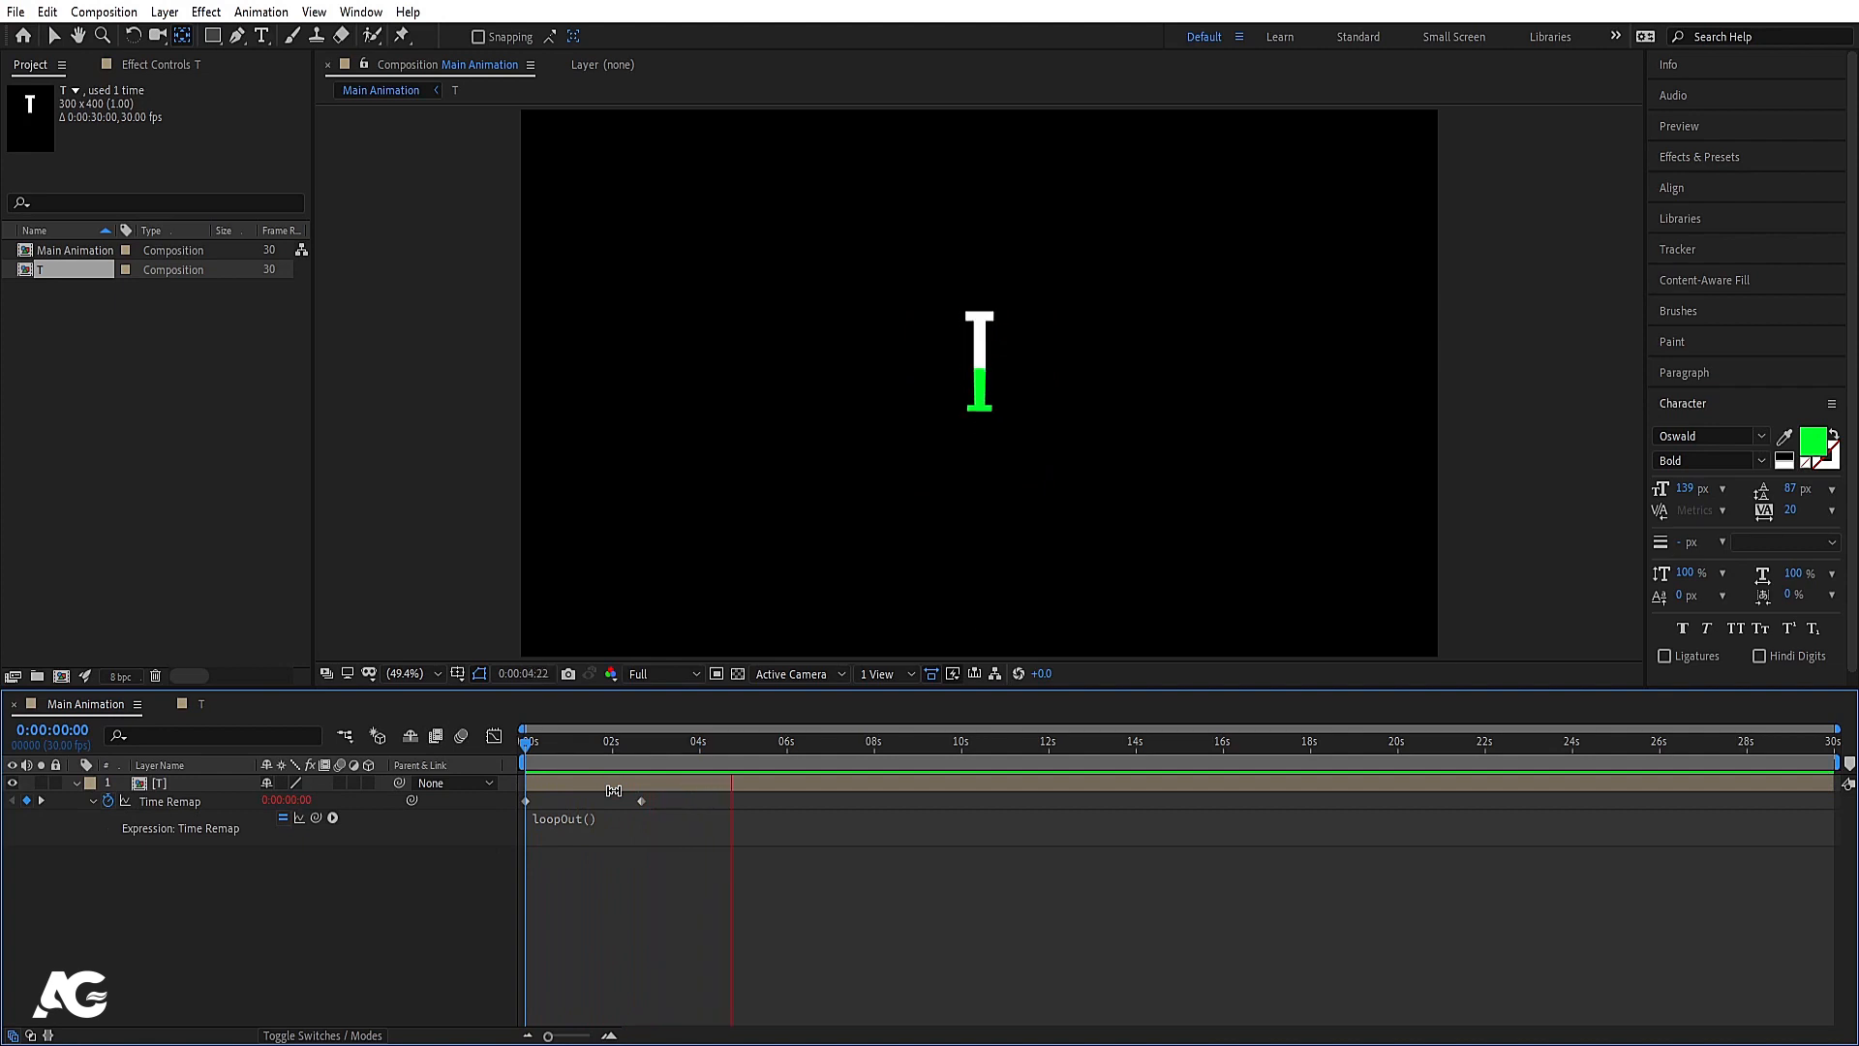
# Step: Stop the preview, duplicate the T composition, open the copy and rename it I
pyautogui.press('space')
pyautogui.moveTo(552, 743); pyautogui.dragTo(337, 742)
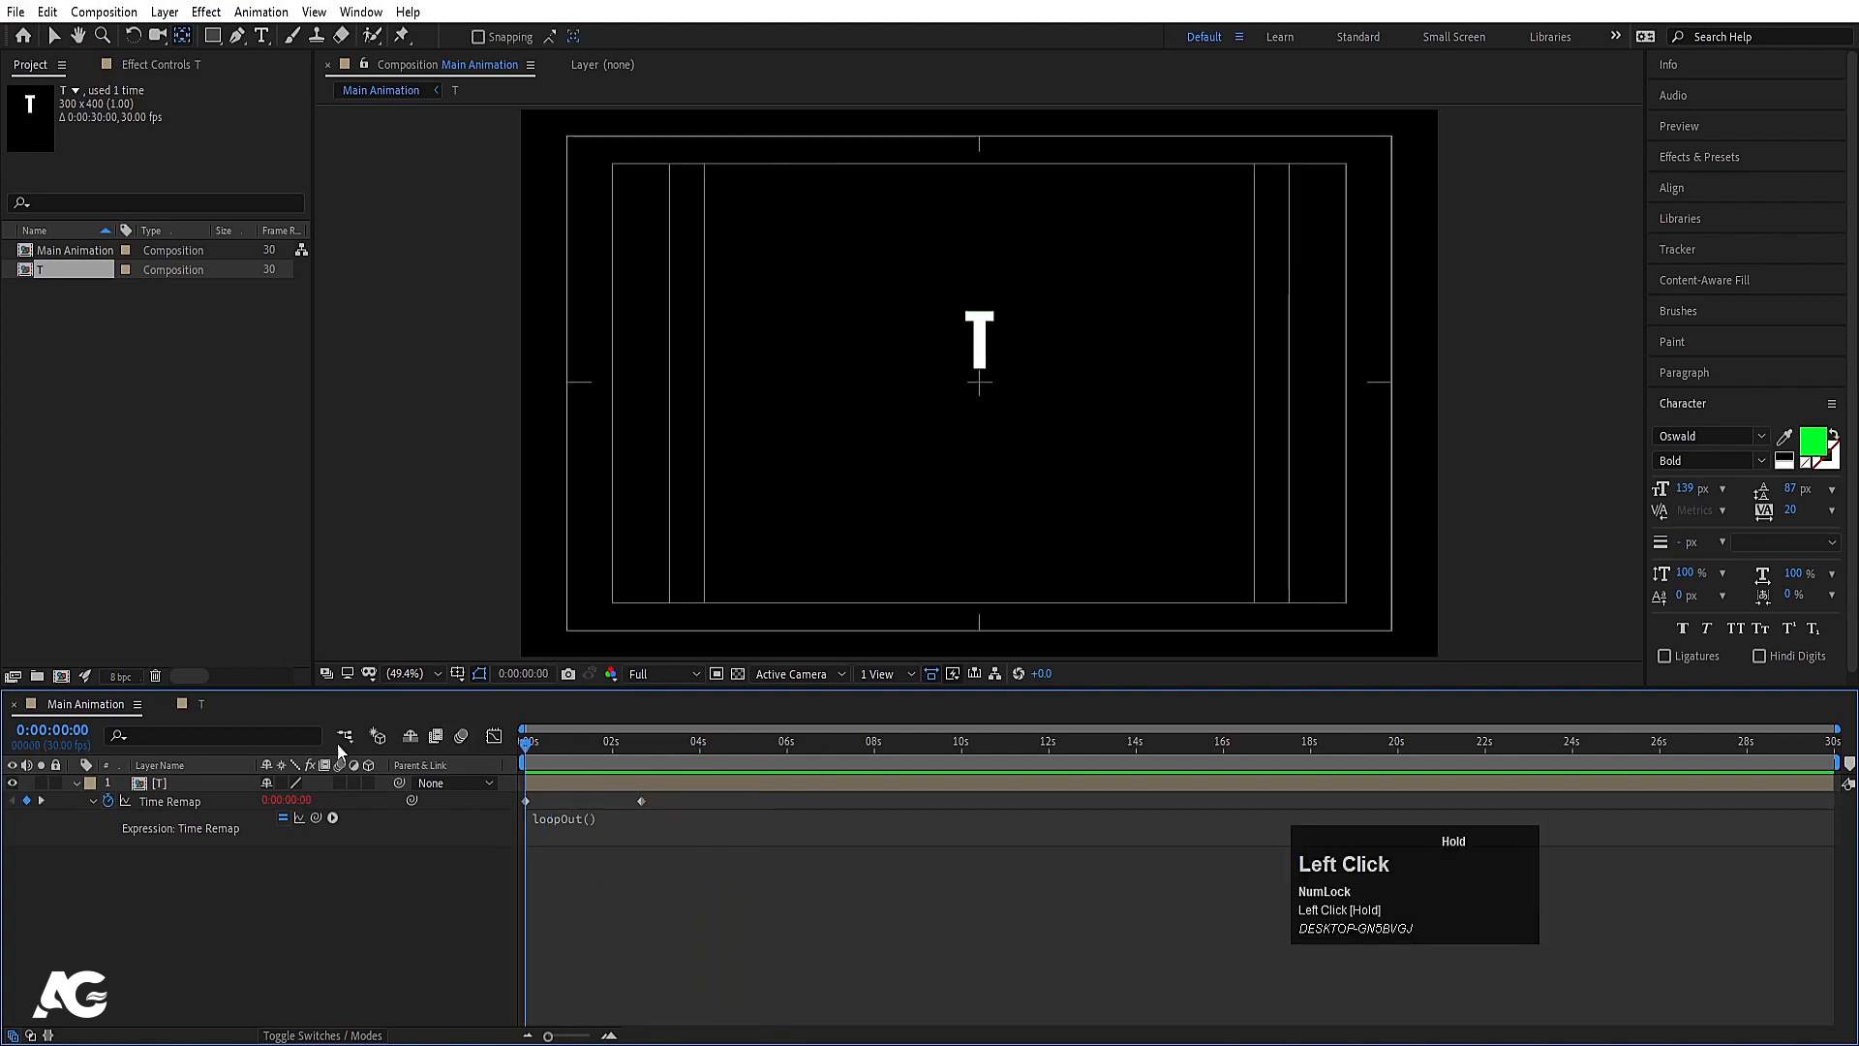
pyautogui.click(170, 782)
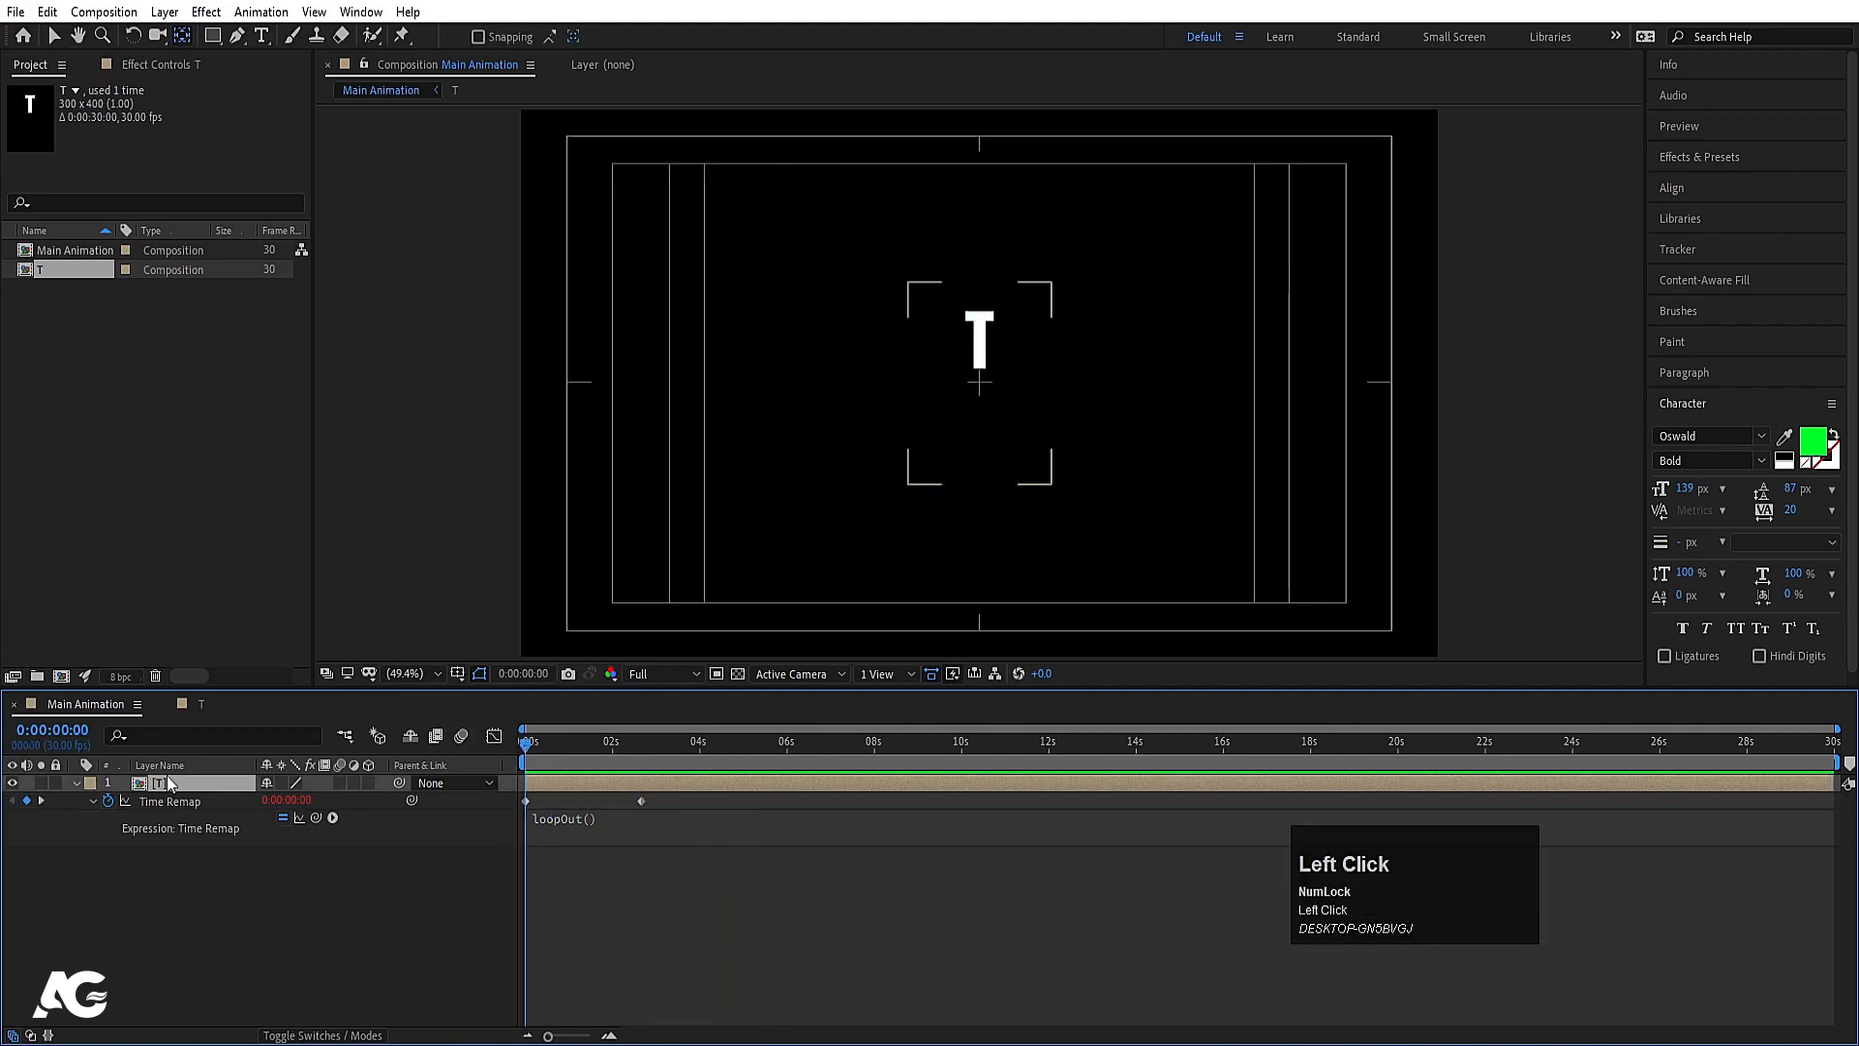
pyautogui.click(43, 279)
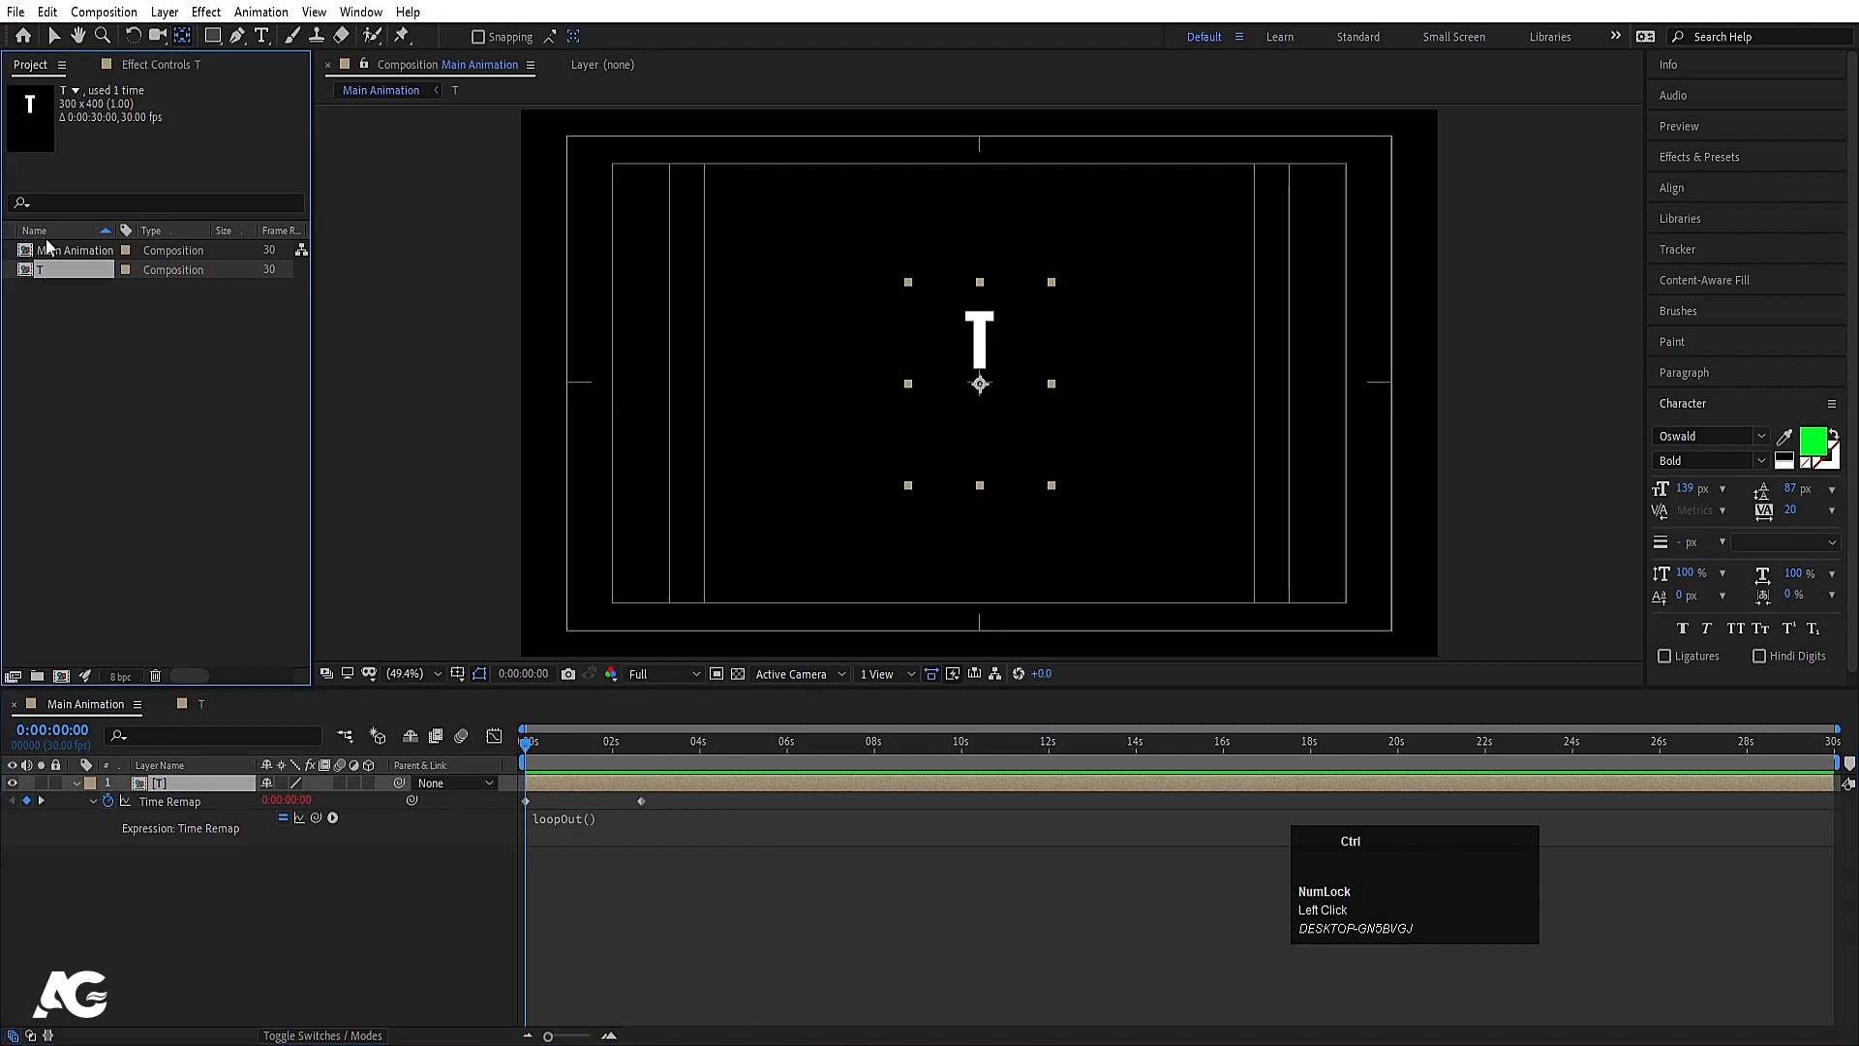
pyautogui.hotkey('ctrl', 'd')
pyautogui.doubleClick(48, 288)
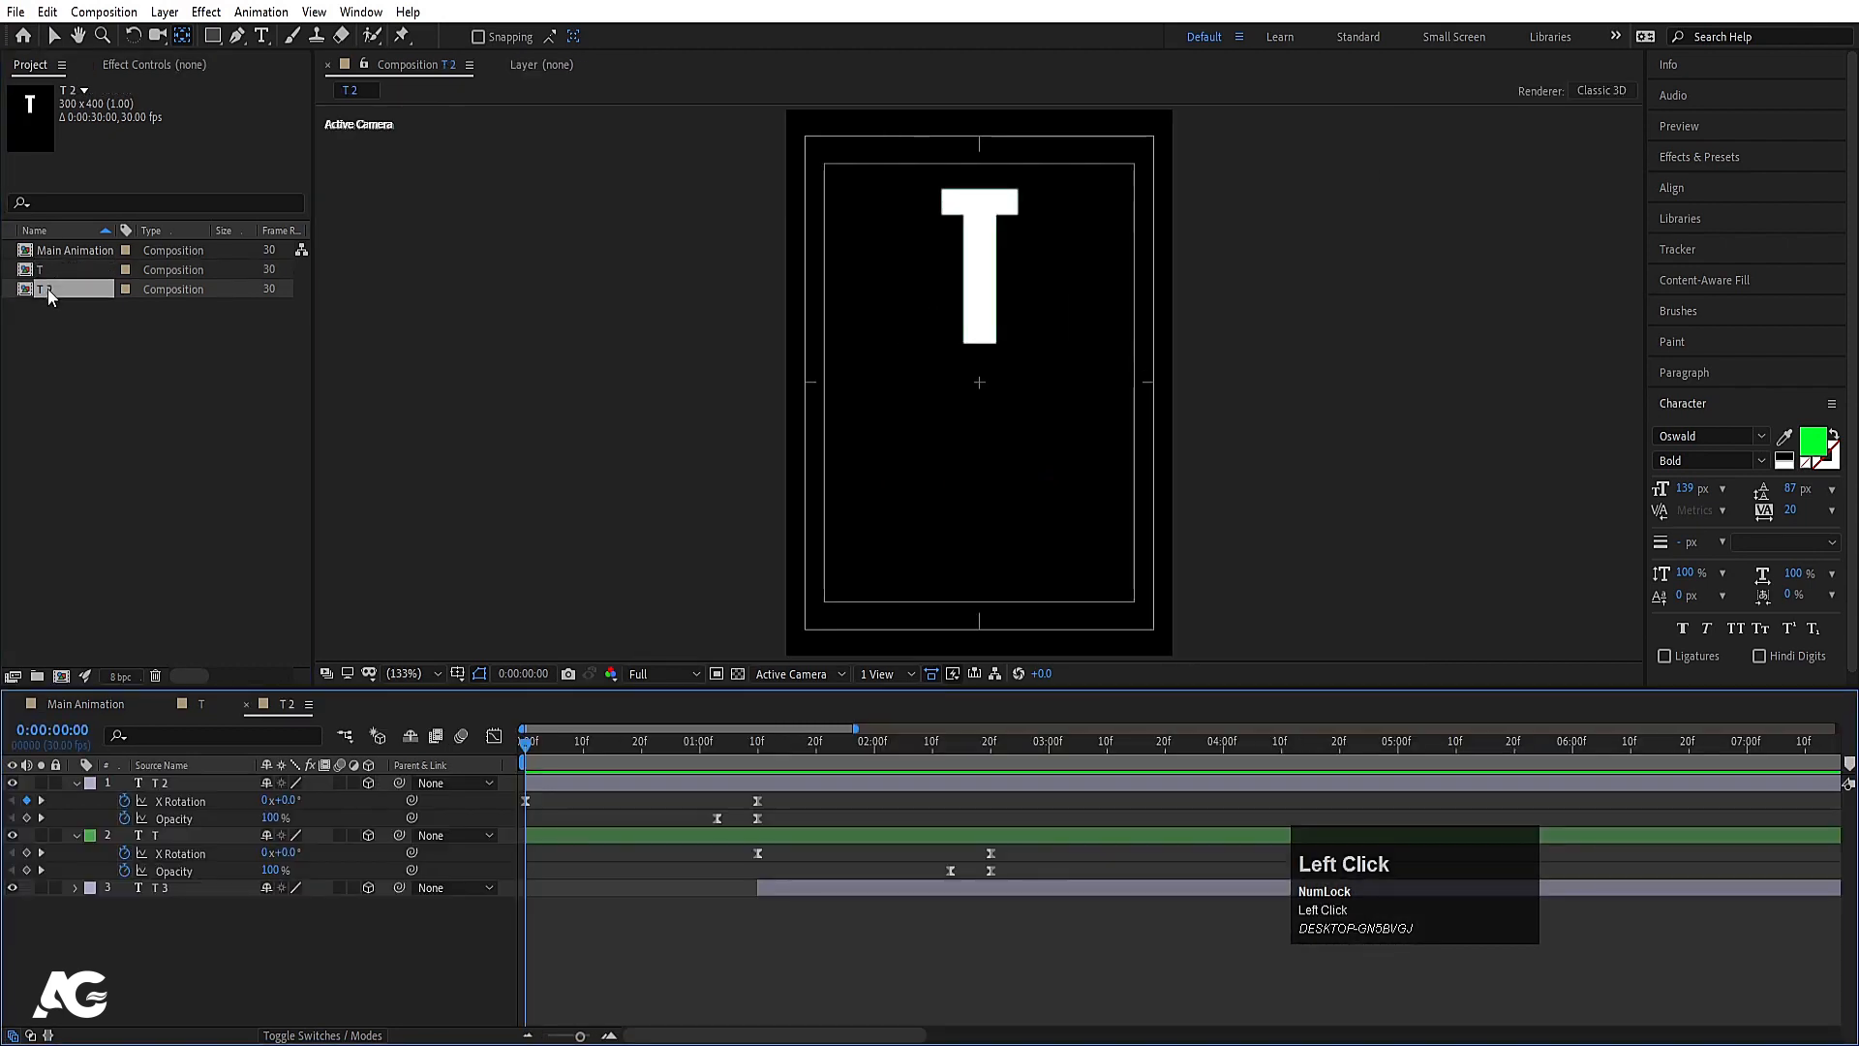
pyautogui.hotkey('ctrl', 'k')
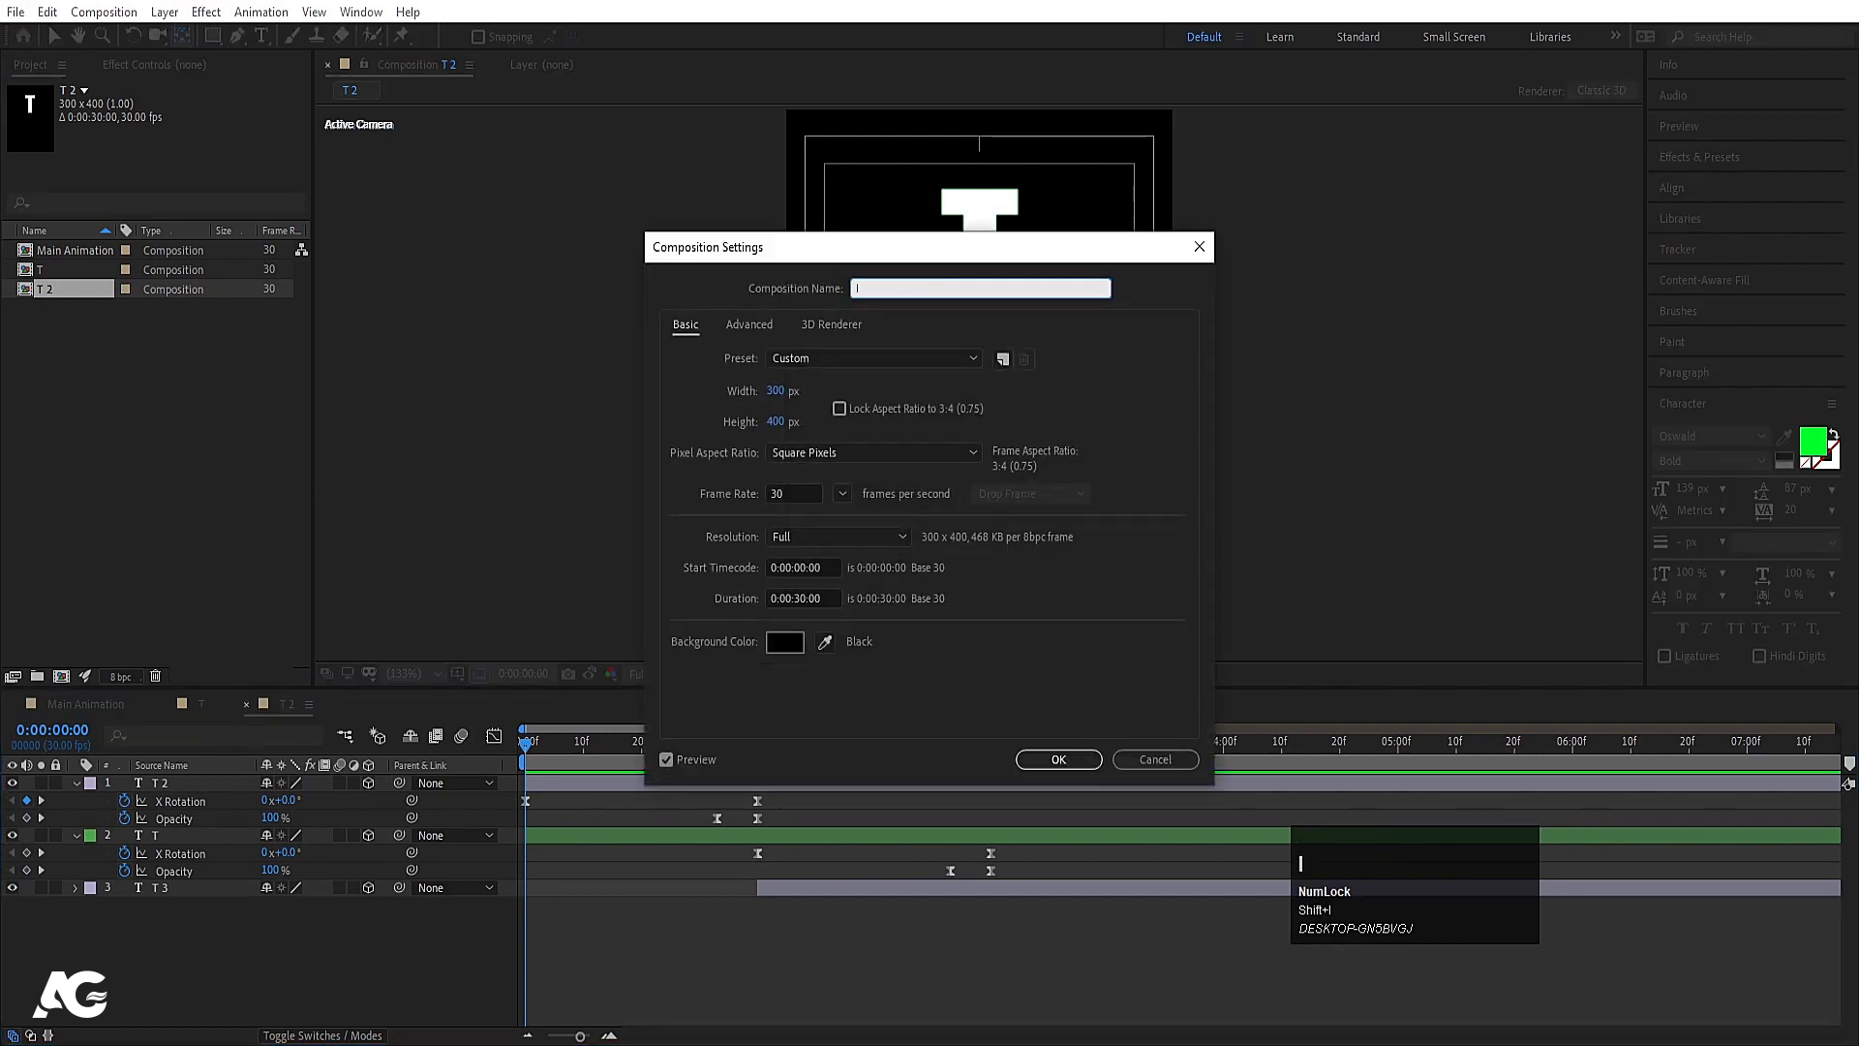
pyautogui.press('Return')
# Step: Replace the letter on the topmost white text layer of composition I with I
pyautogui.click(985, 248)
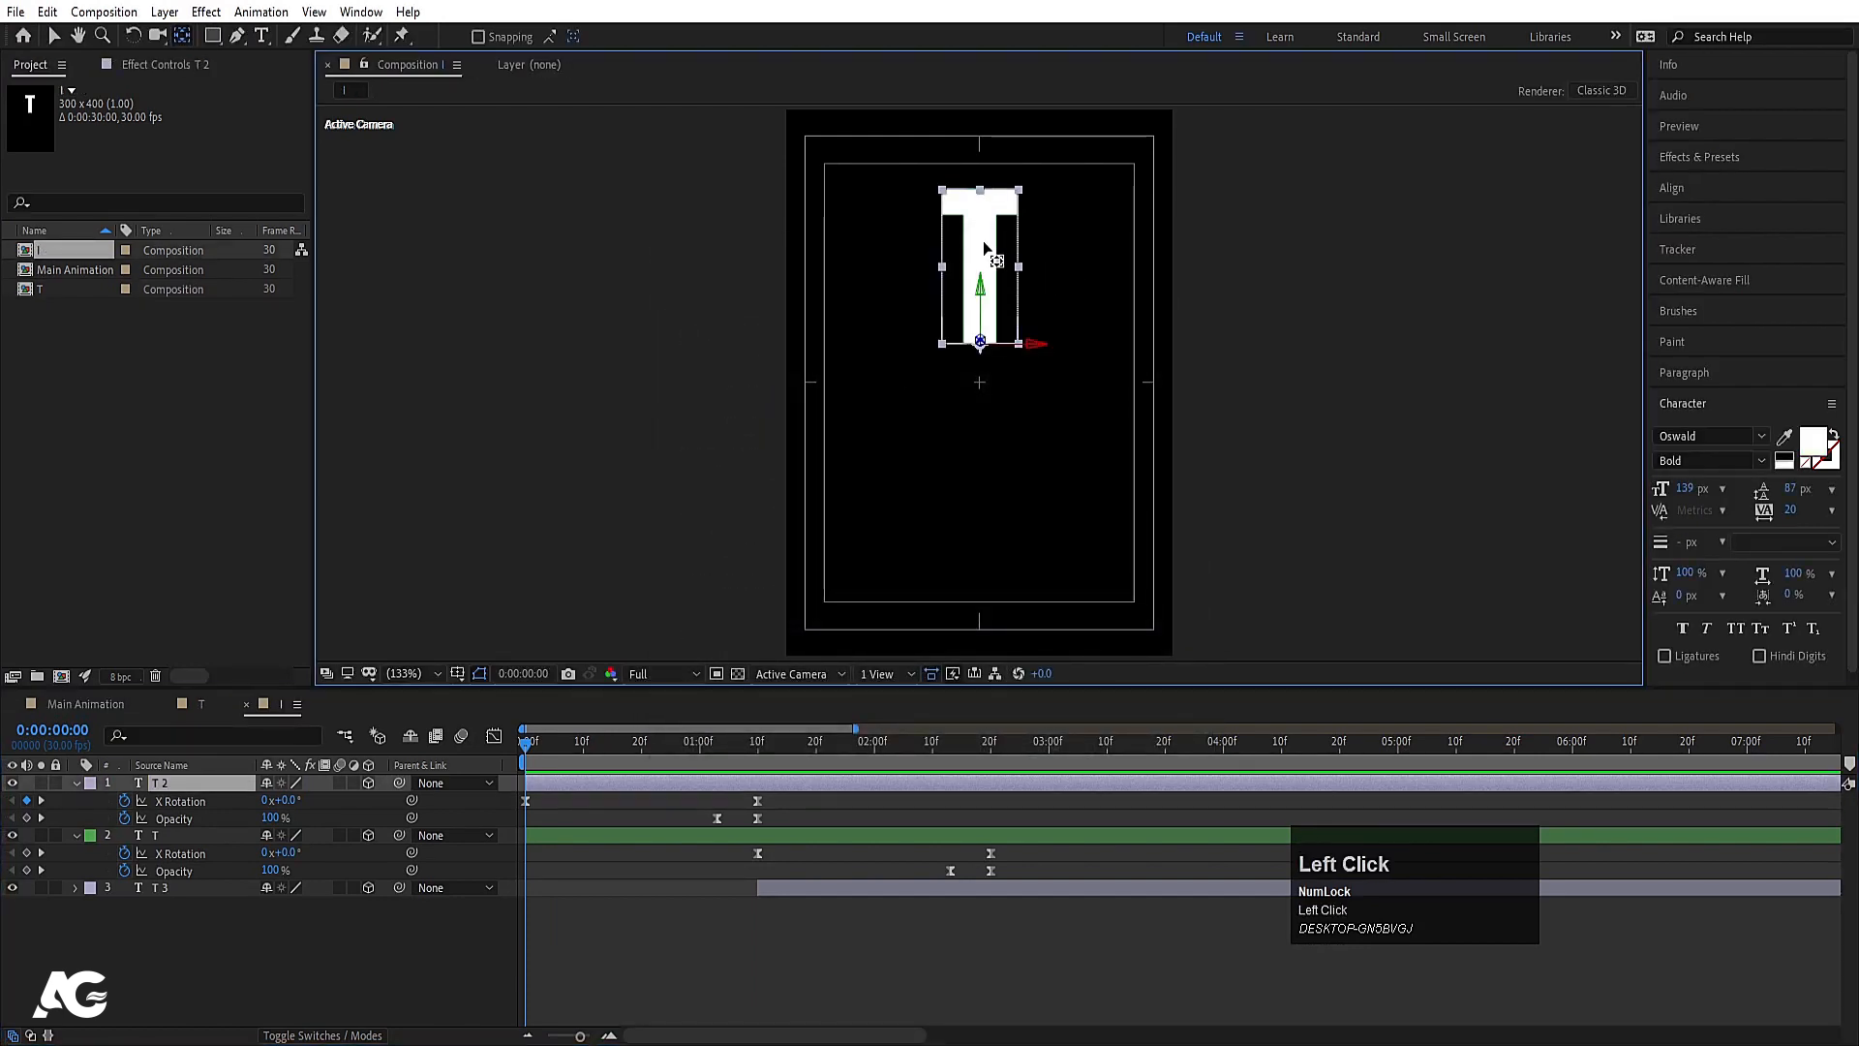
pyautogui.doubleClick(985, 248)
pyautogui.hotkey('ctrl', 'a')
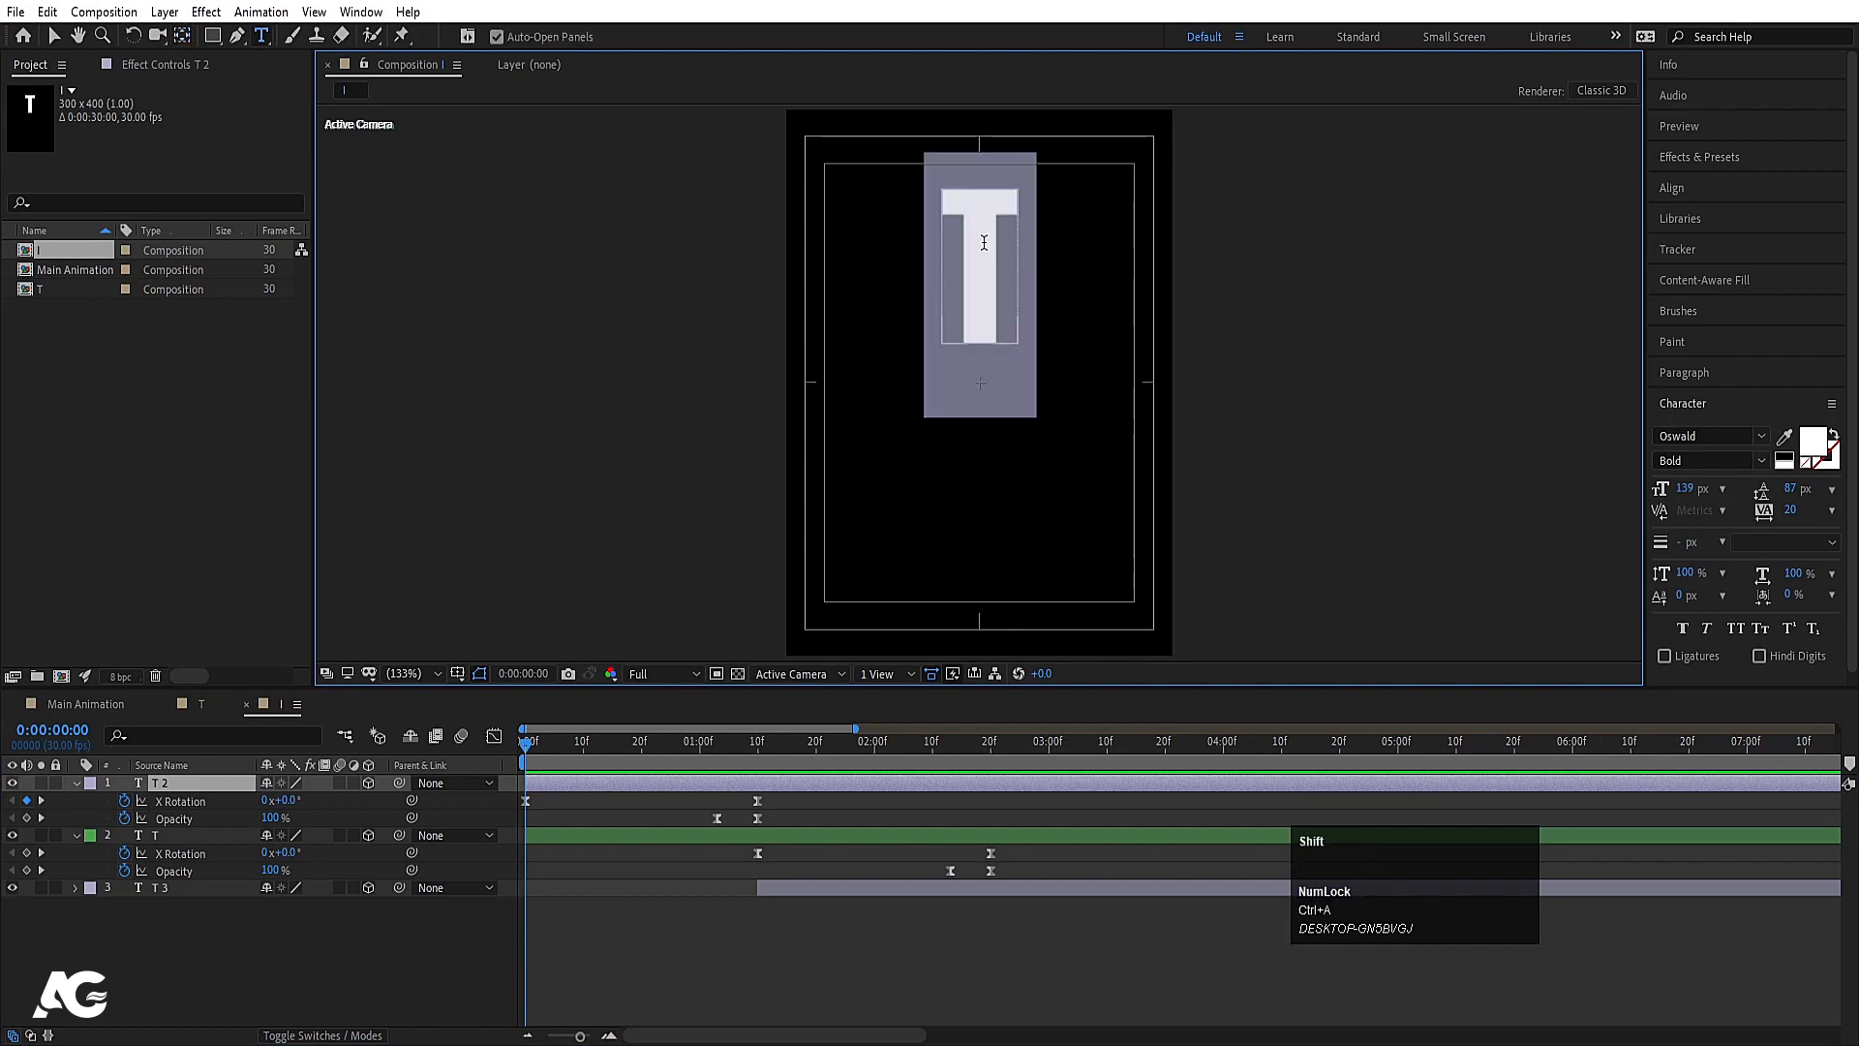
pyautogui.write('I')
pyautogui.click(617, 843)
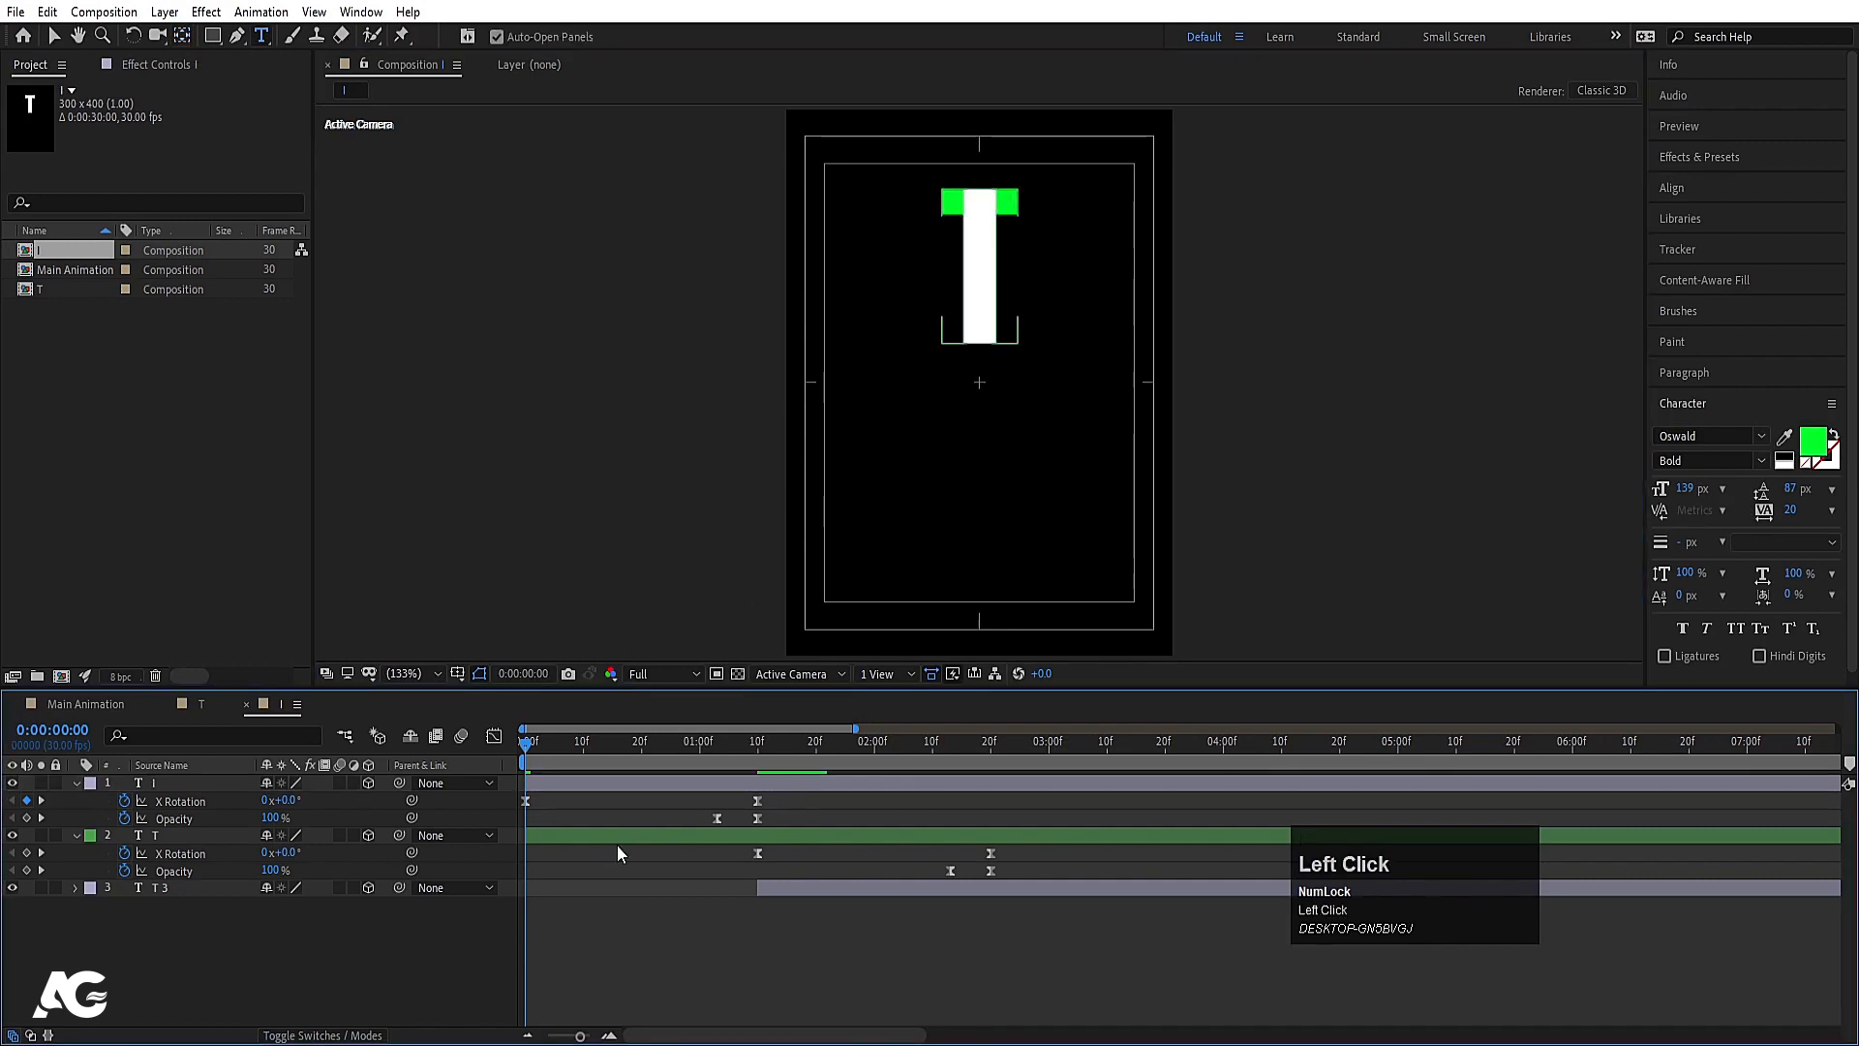
# Step: Move the playhead to 0:00:01:23 and replace the green text layer's letter with I
pyautogui.click(656, 748)
pyautogui.moveTo(656, 748); pyautogui.dragTo(833, 765)
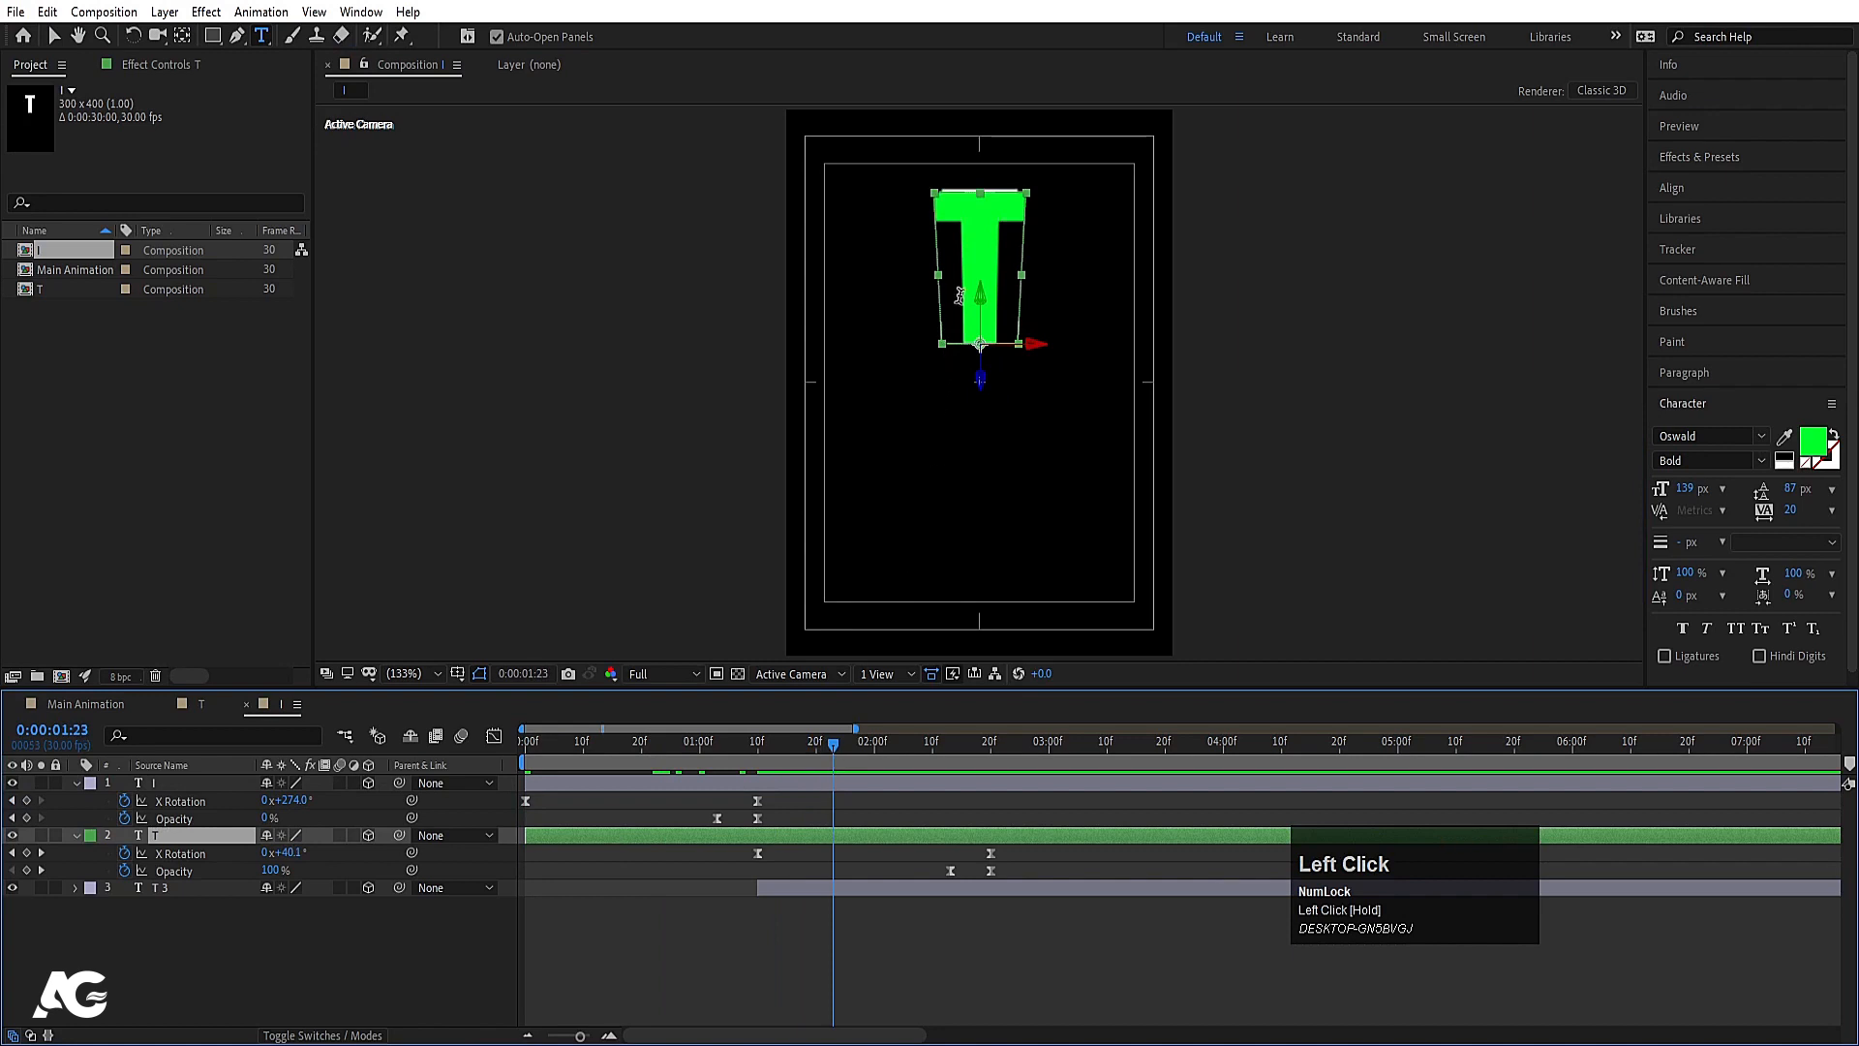
pyautogui.hotkey('ctrl', 'a')
pyautogui.write('I')
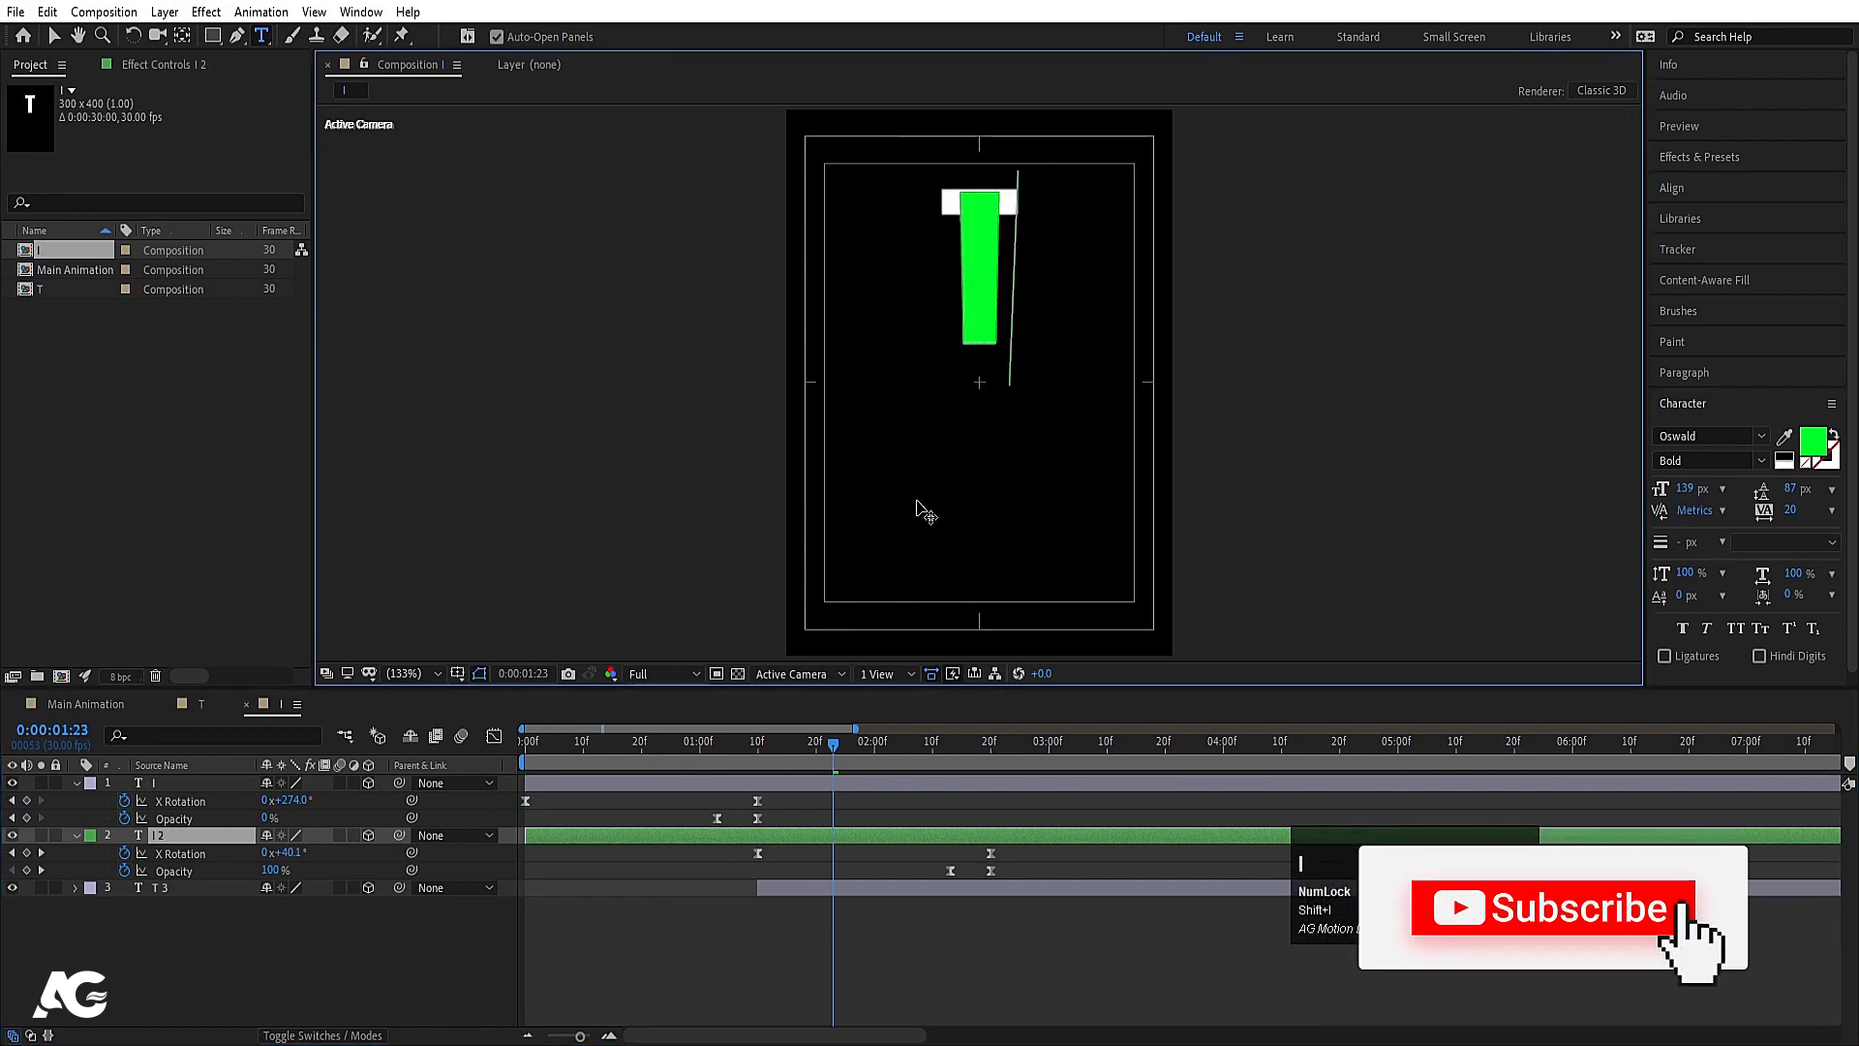
pyautogui.click(834, 925)
# Step: Replace the bottommost white text layer's letter with I and return the playhead to 0:00:00:00
pyautogui.click(828, 883)
pyautogui.click(1007, 264)
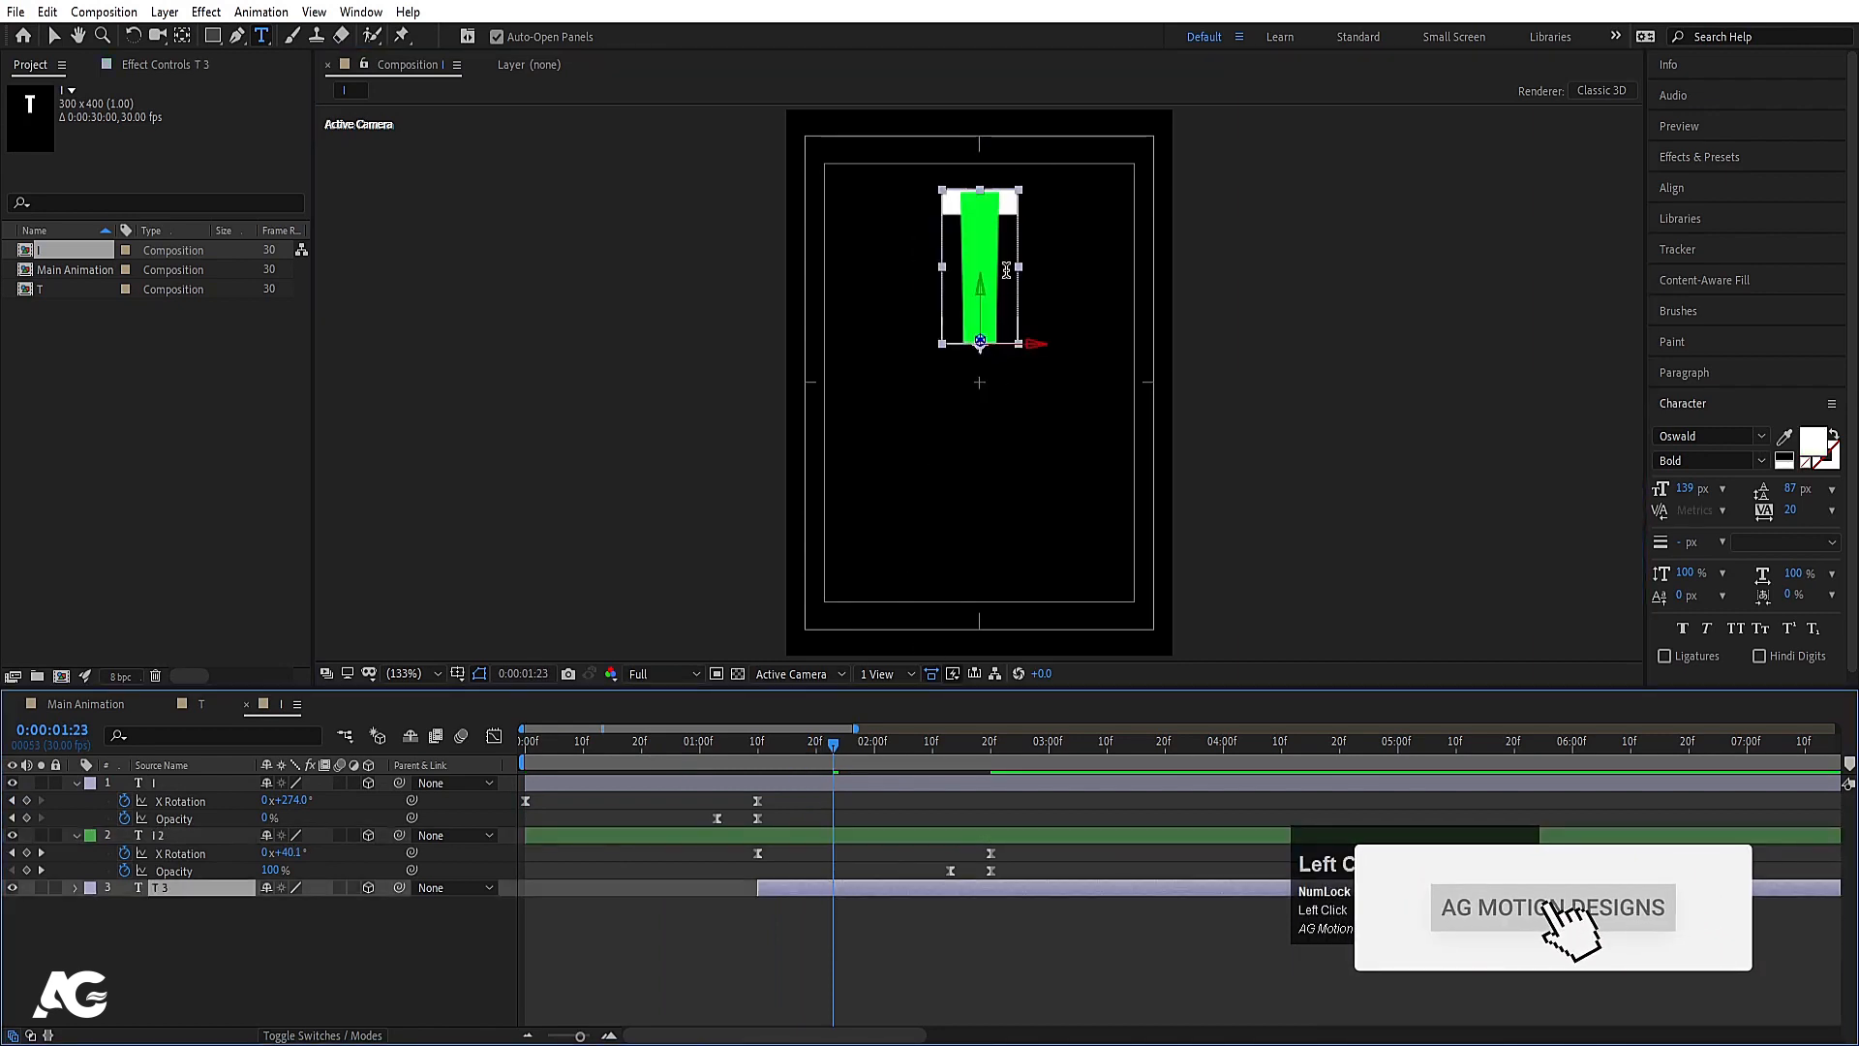
pyautogui.hotkey('ctrl', 'a')
pyautogui.write('I')
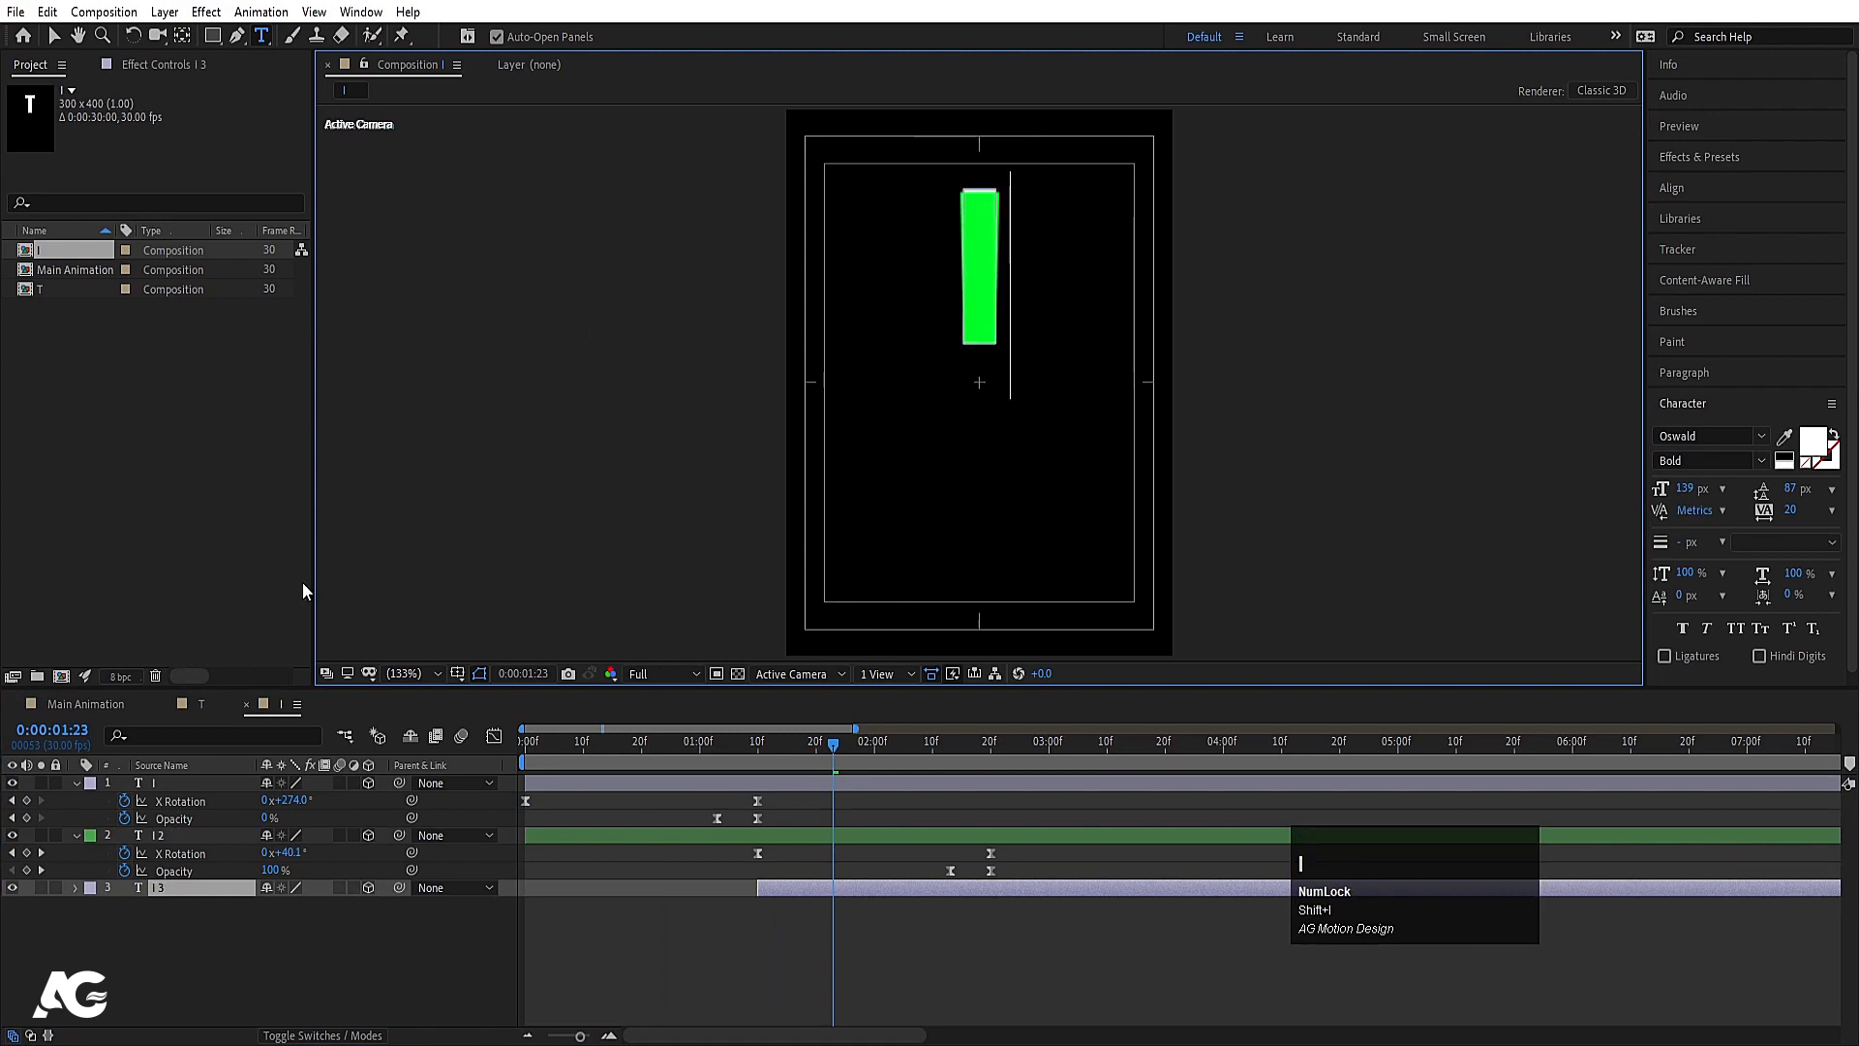
pyautogui.click(107, 995)
pyautogui.moveTo(546, 760); pyautogui.dragTo(305, 765)
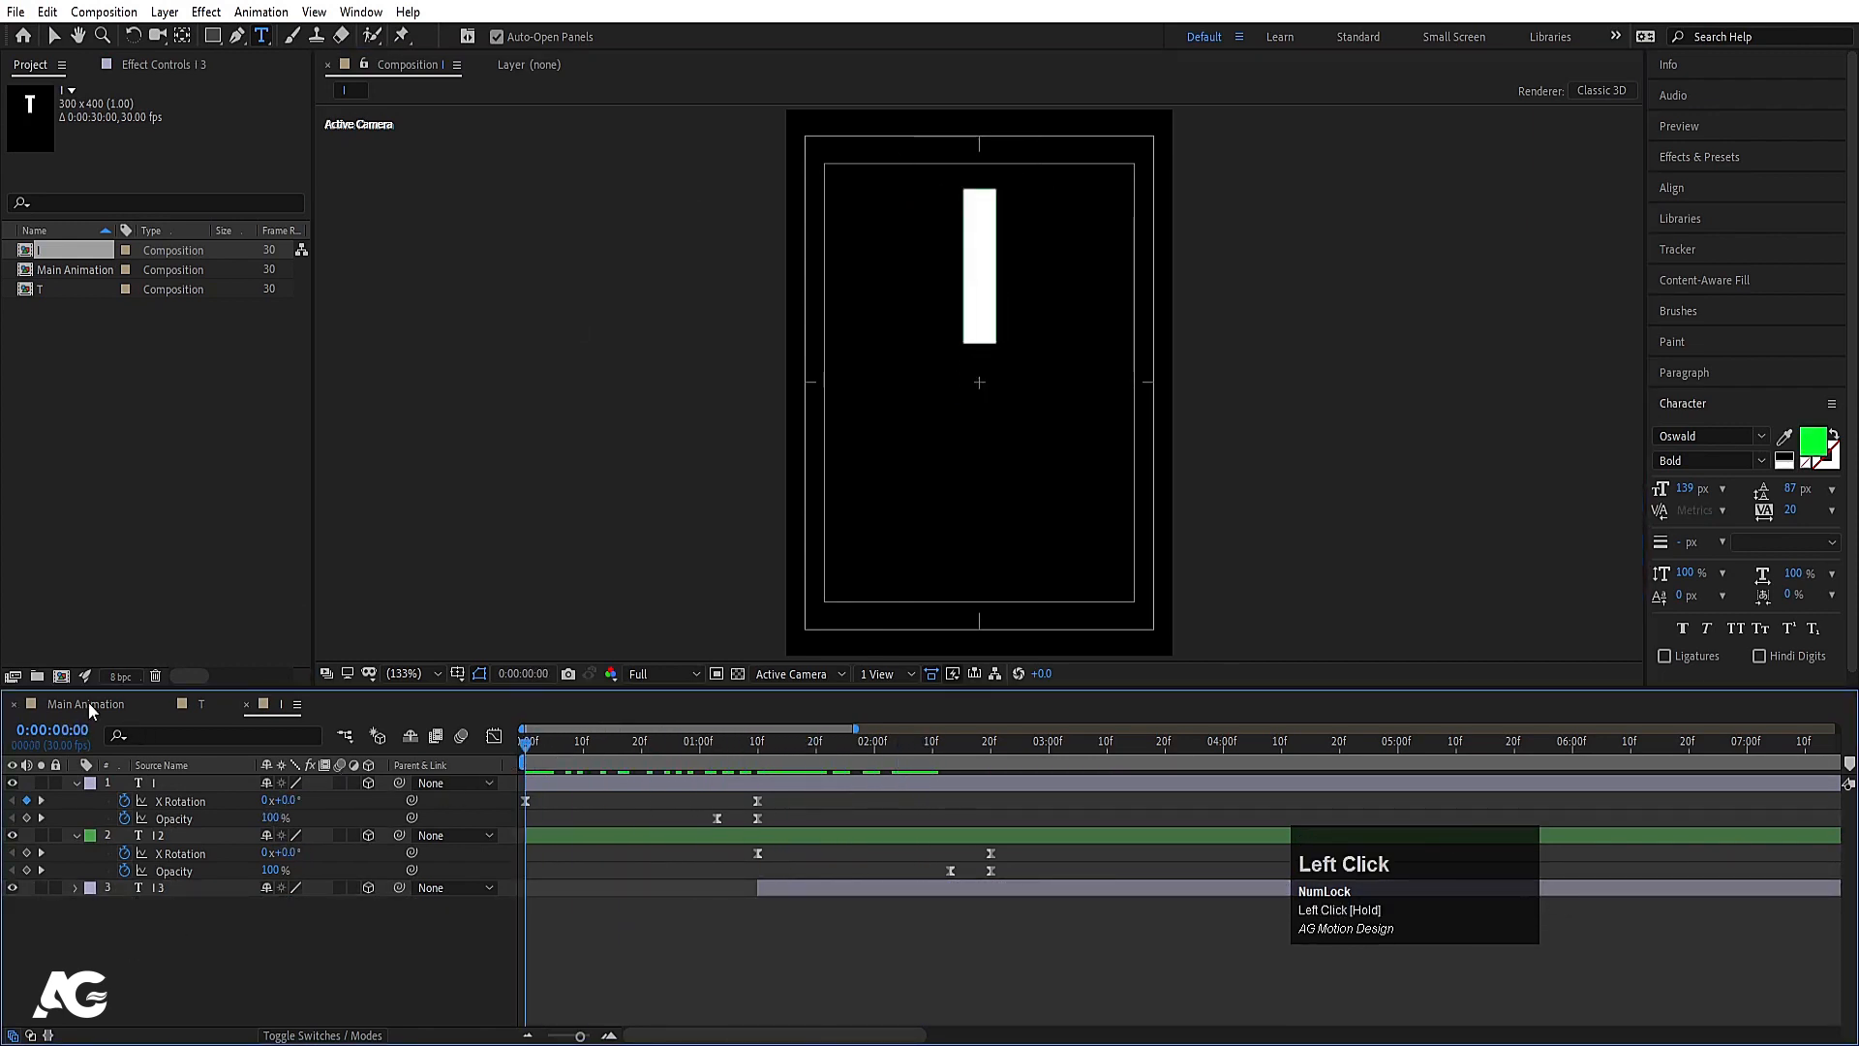
# Step: Duplicate the I composition, rename the copy M and open it
pyautogui.hotkey('ctrl', 'd')
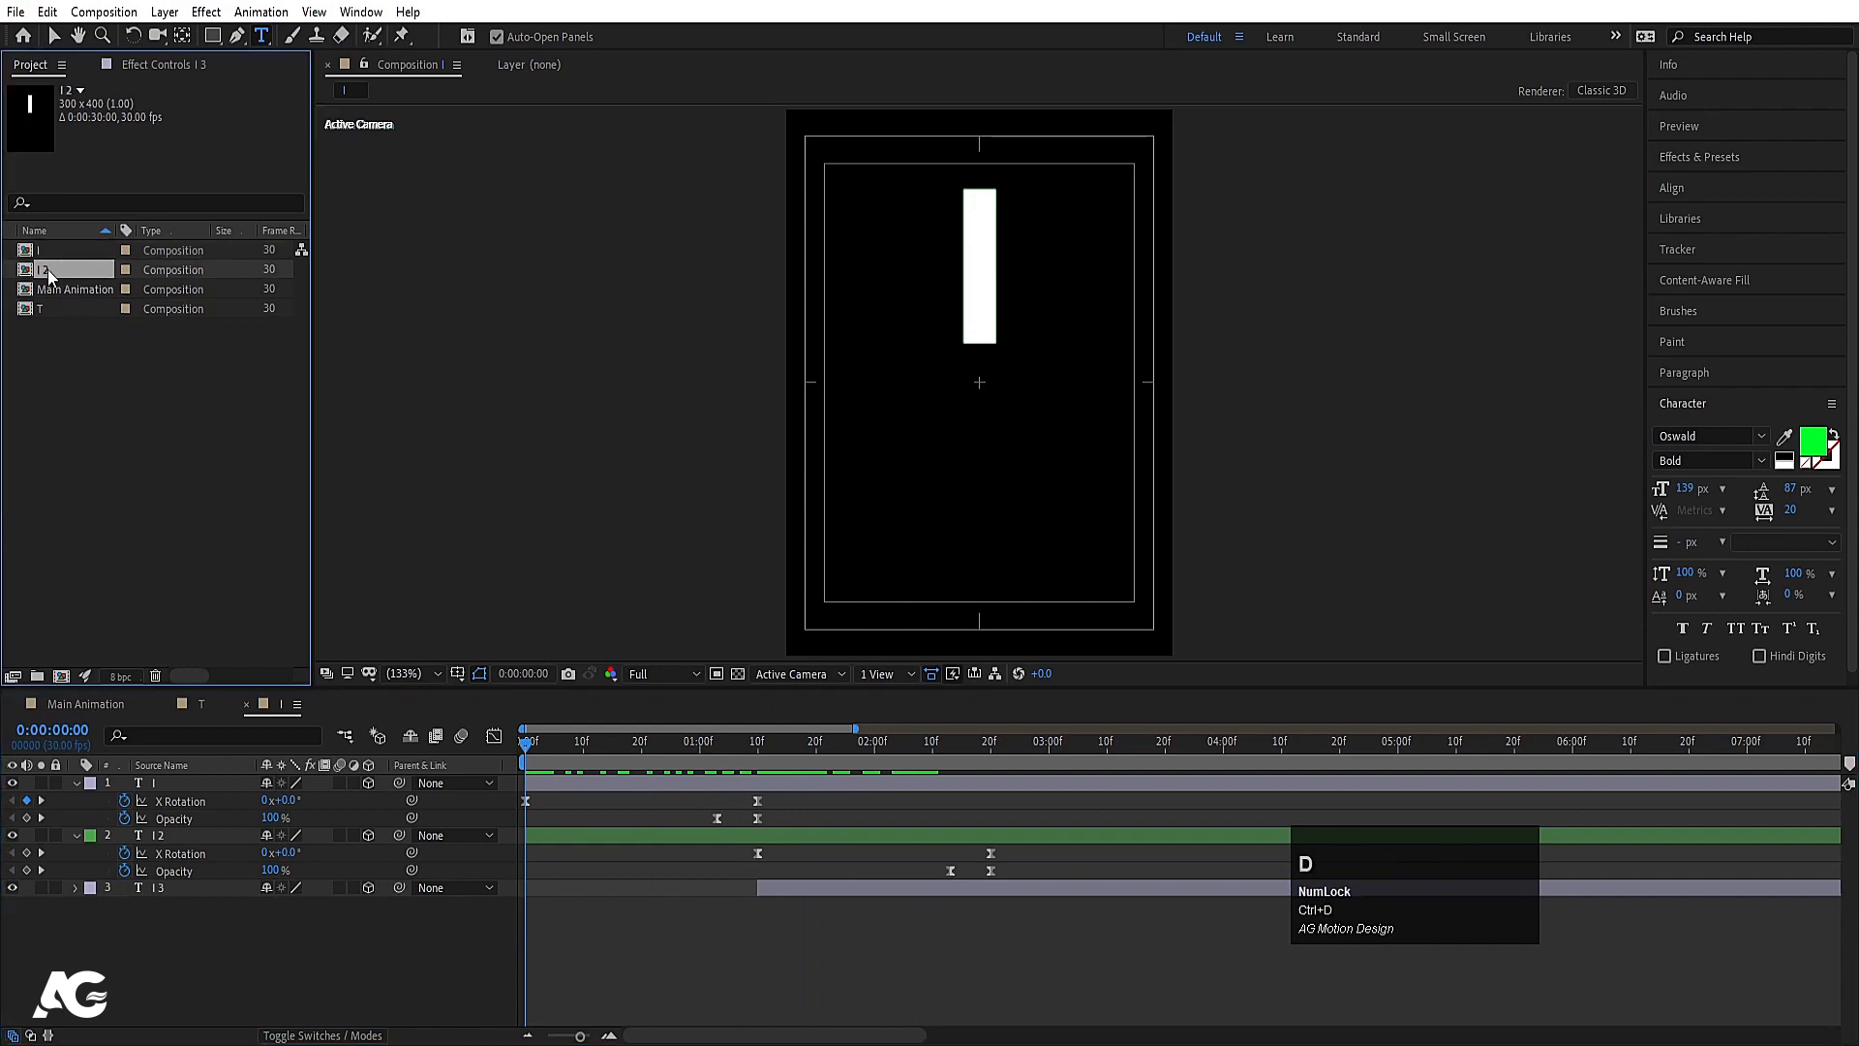
pyautogui.click(49, 269)
pyautogui.press('Return')
pyautogui.write('M')
pyautogui.press('Return')
pyautogui.doubleClick(48, 269)
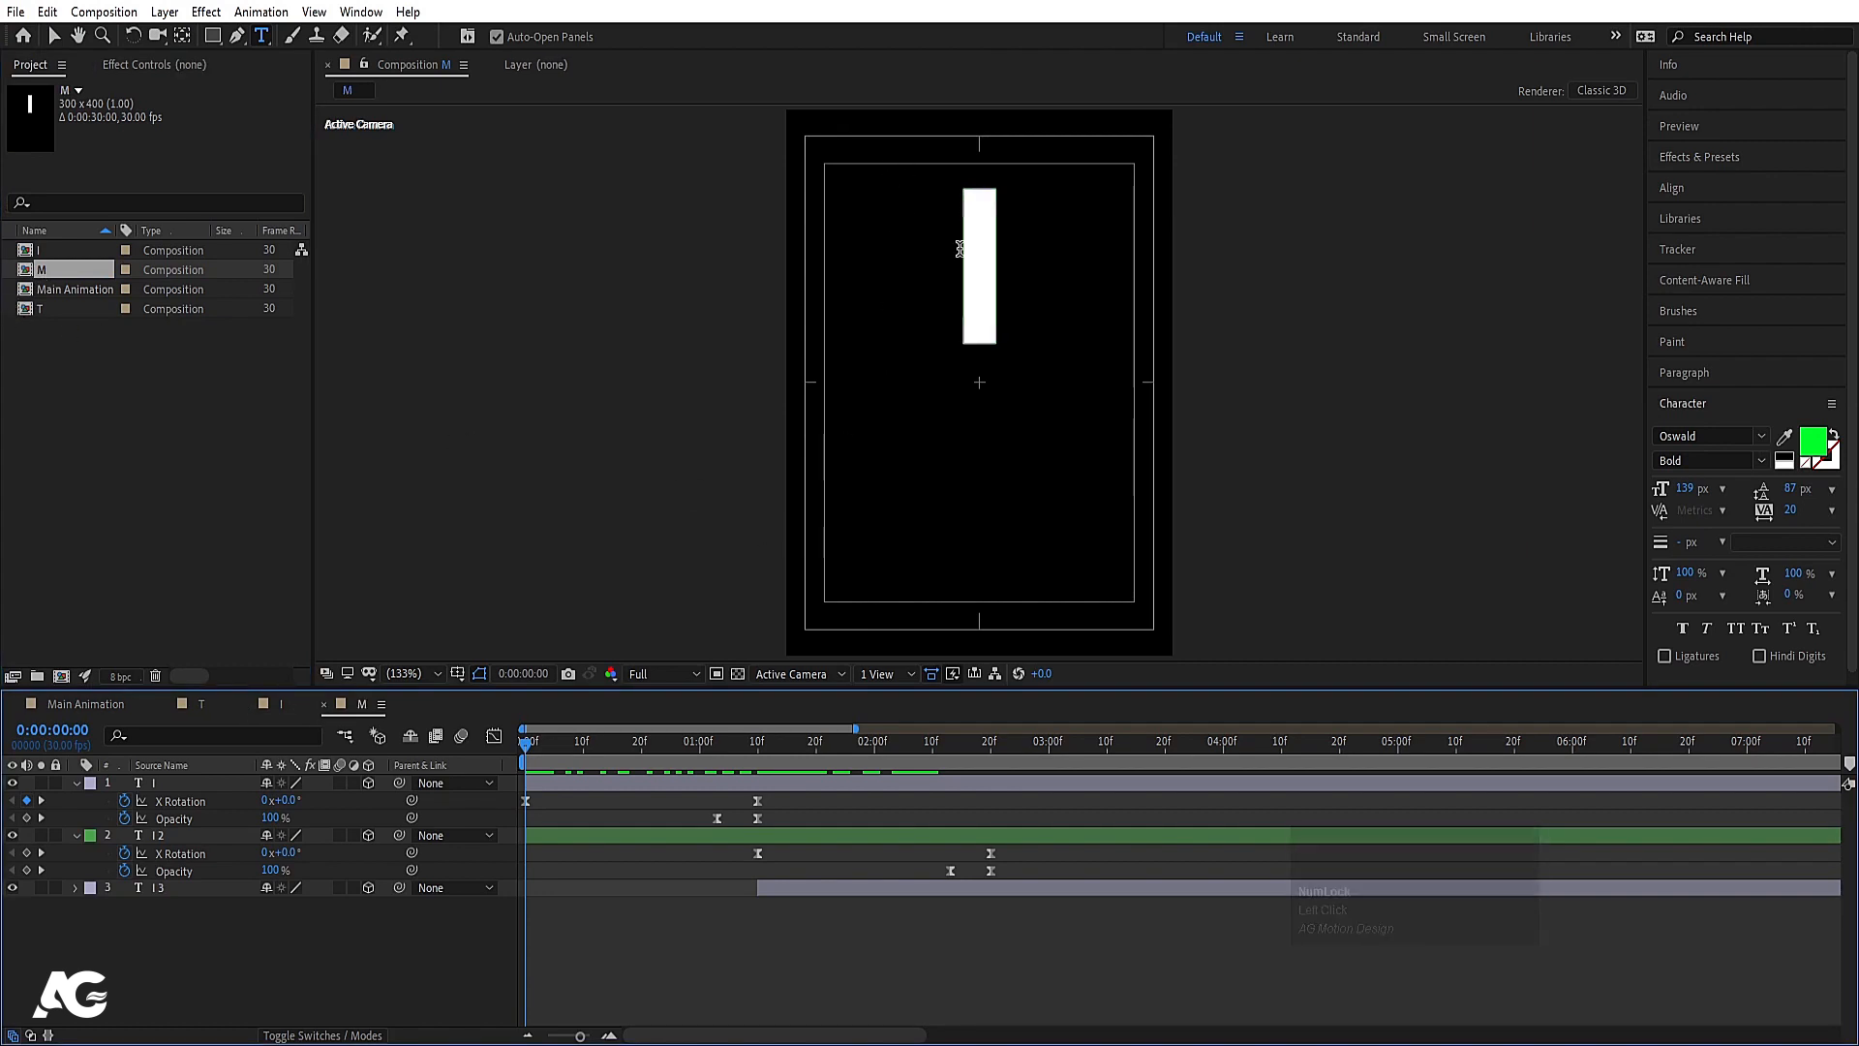
# Step: Replace the letters on the topmost white layer and the green layer of composition M with M
pyautogui.hotkey('ctrl', 'a')
pyautogui.write('M')
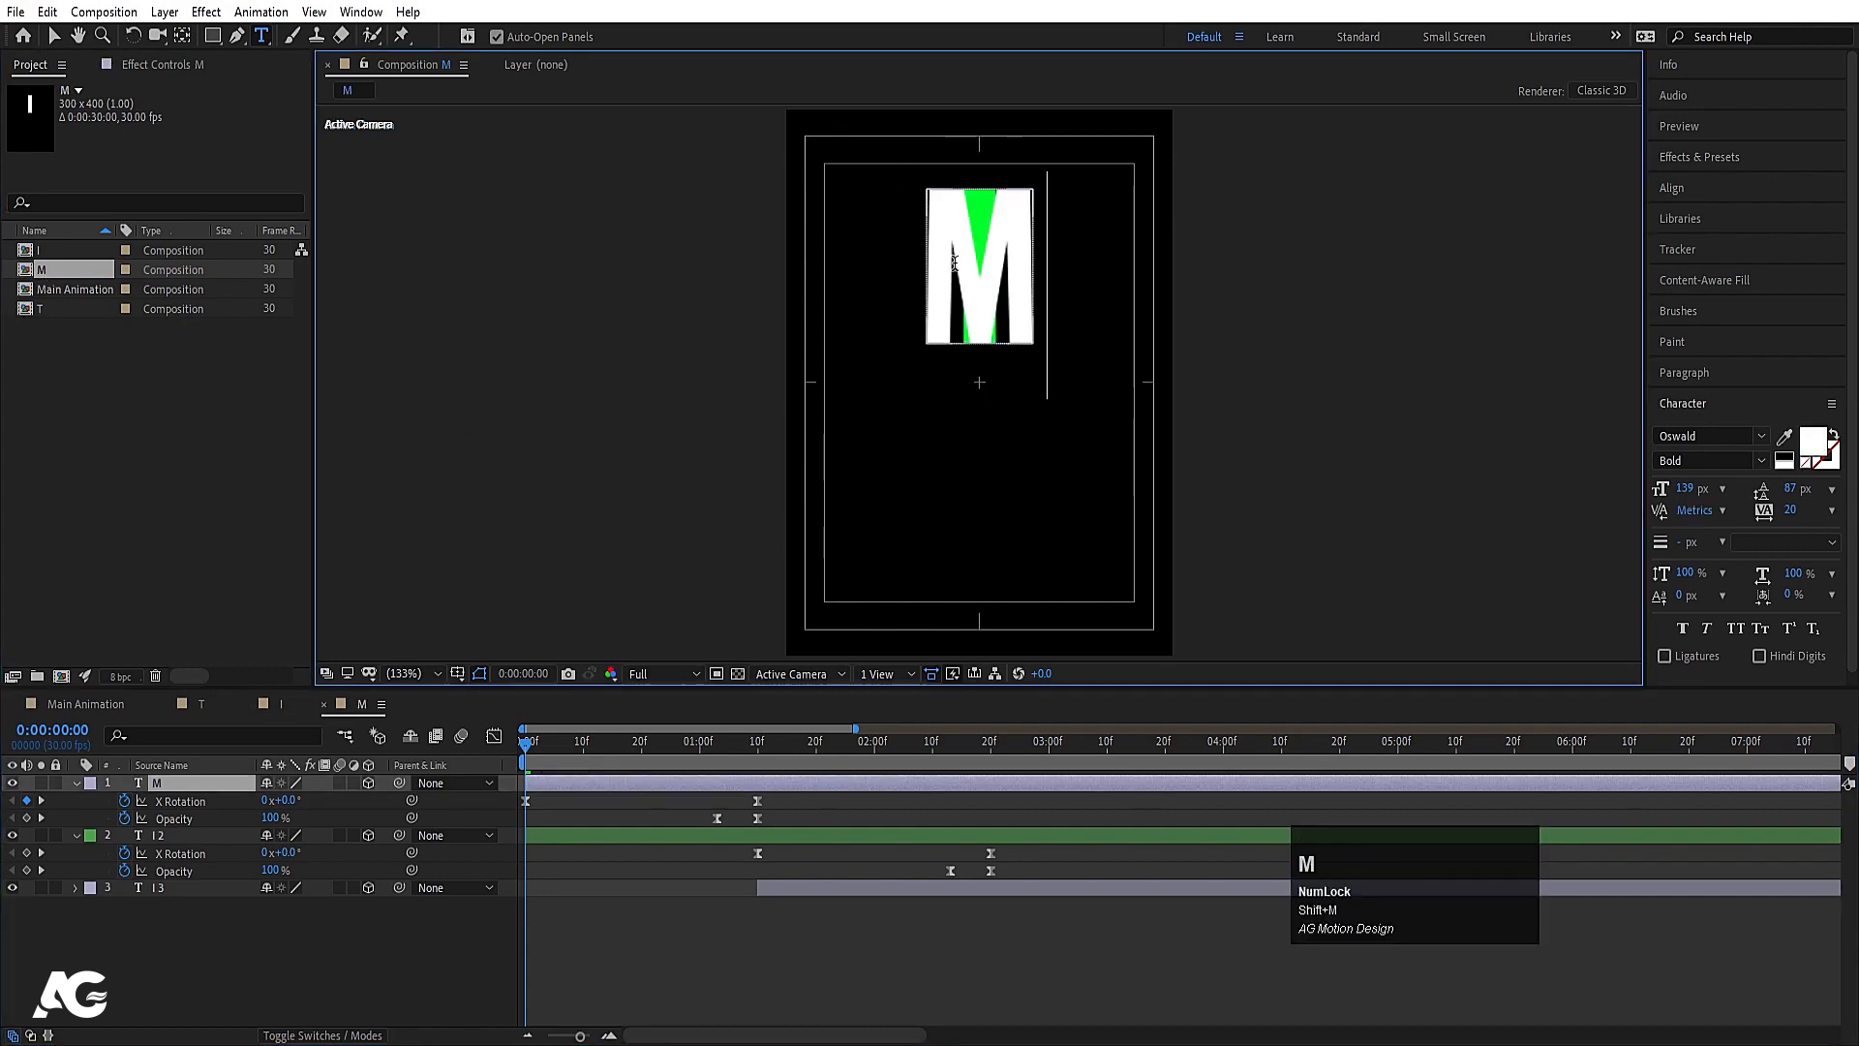
pyautogui.click(584, 842)
pyautogui.hotkey('ctrl', 'a')
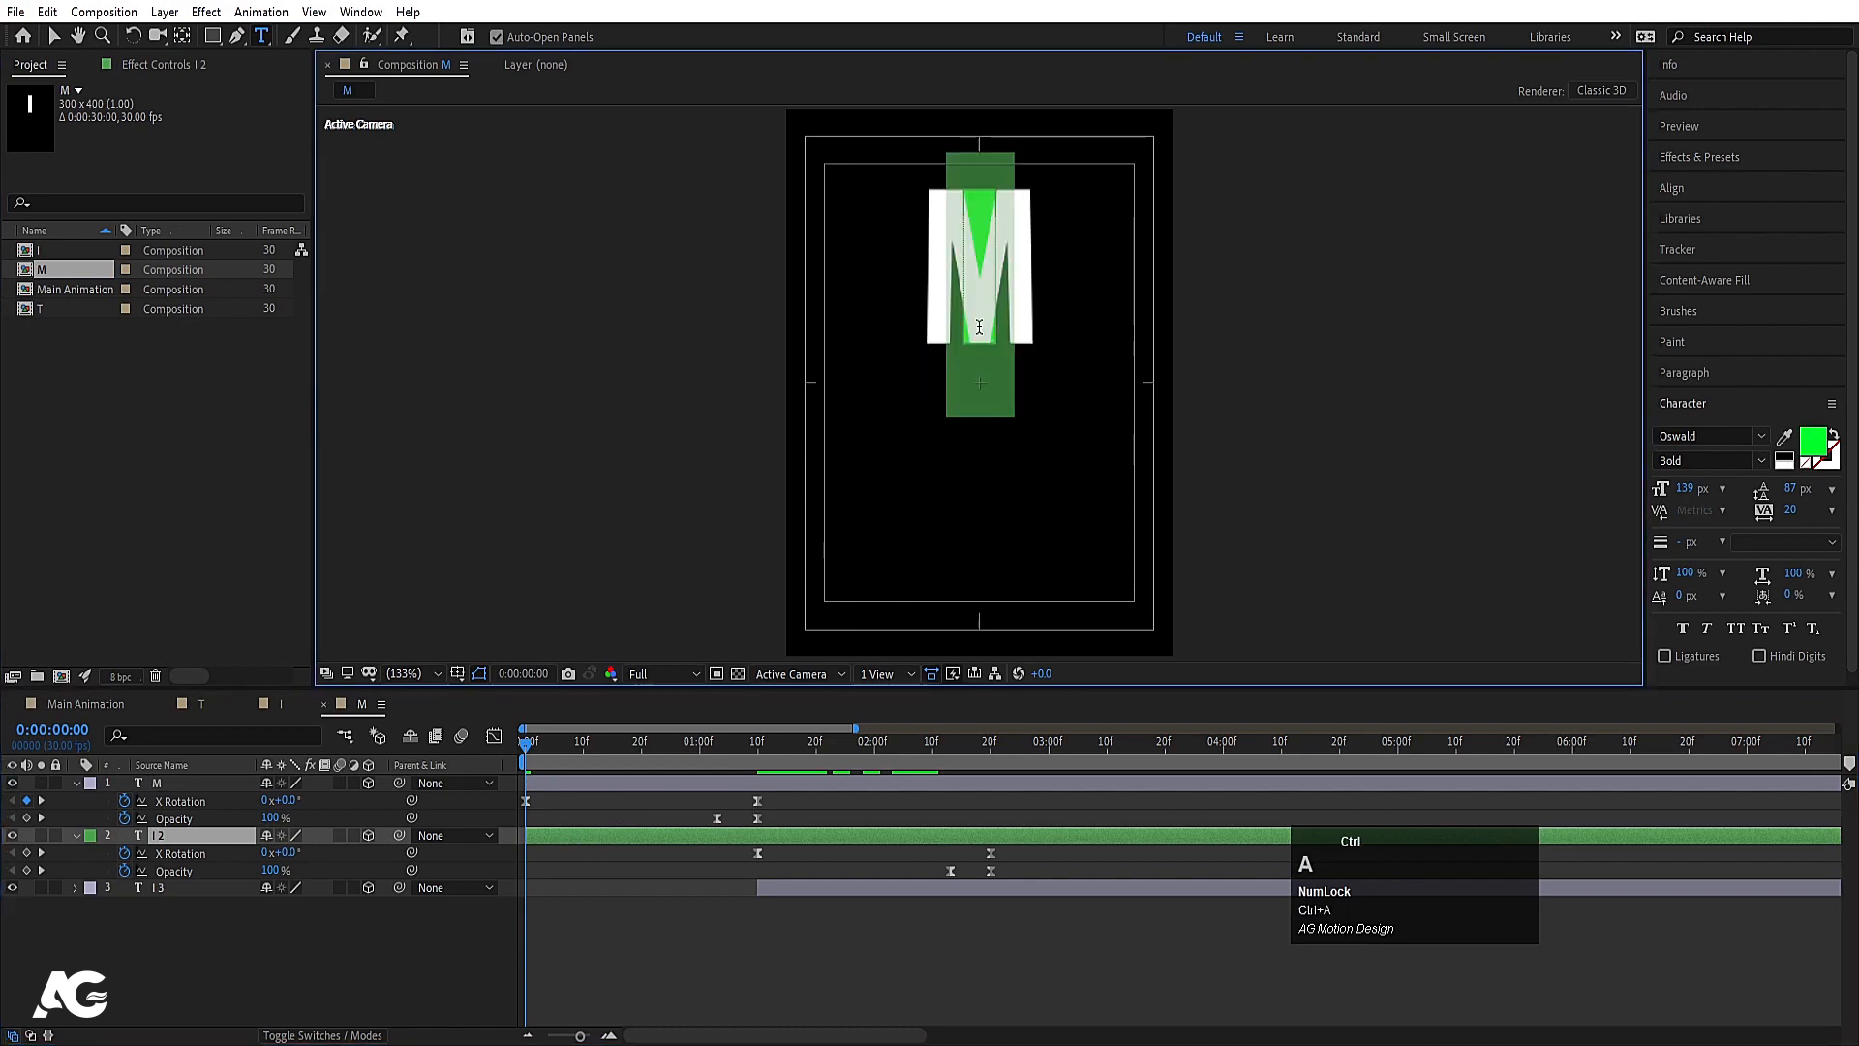
pyautogui.write('<')
pyautogui.hotkey('ctrl', 'a')
pyautogui.write('M')
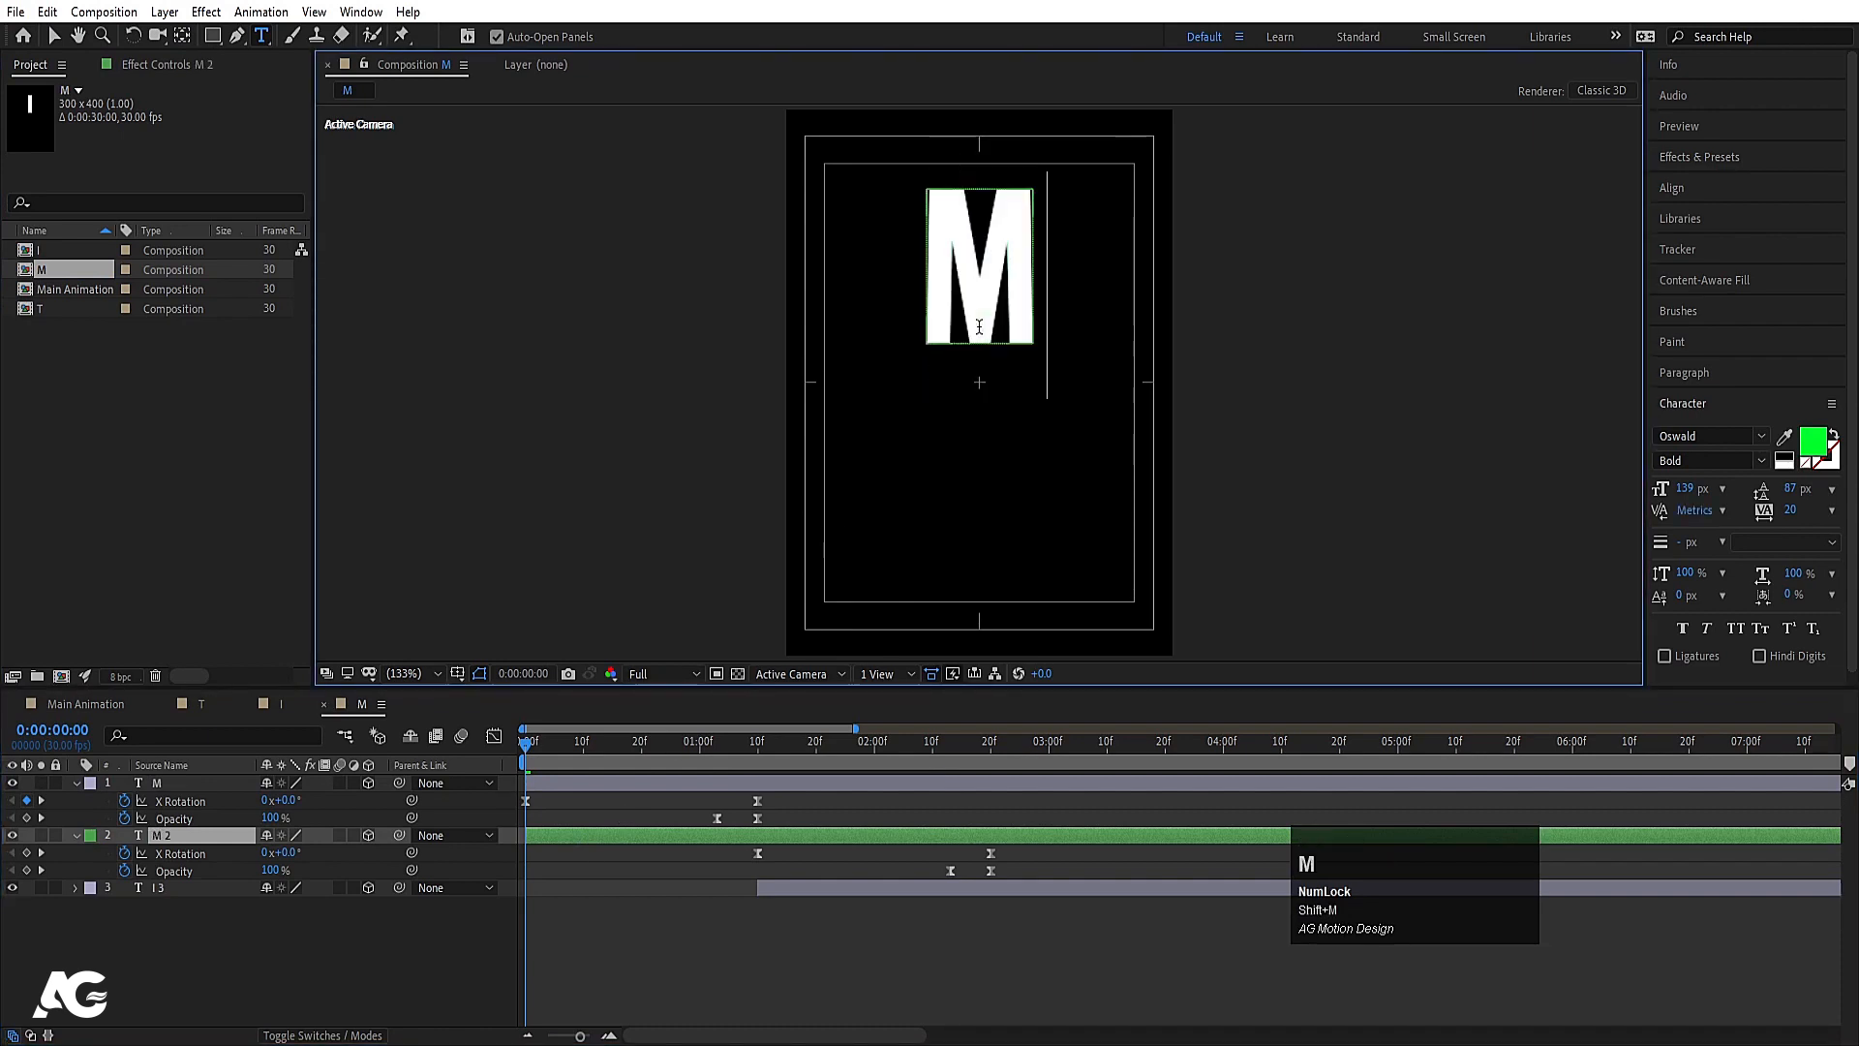
pyautogui.click(794, 980)
# Step: Move the playhead to 0:00:01:16 and replace the bottommost white text layer's letter with M
pyautogui.click(792, 741)
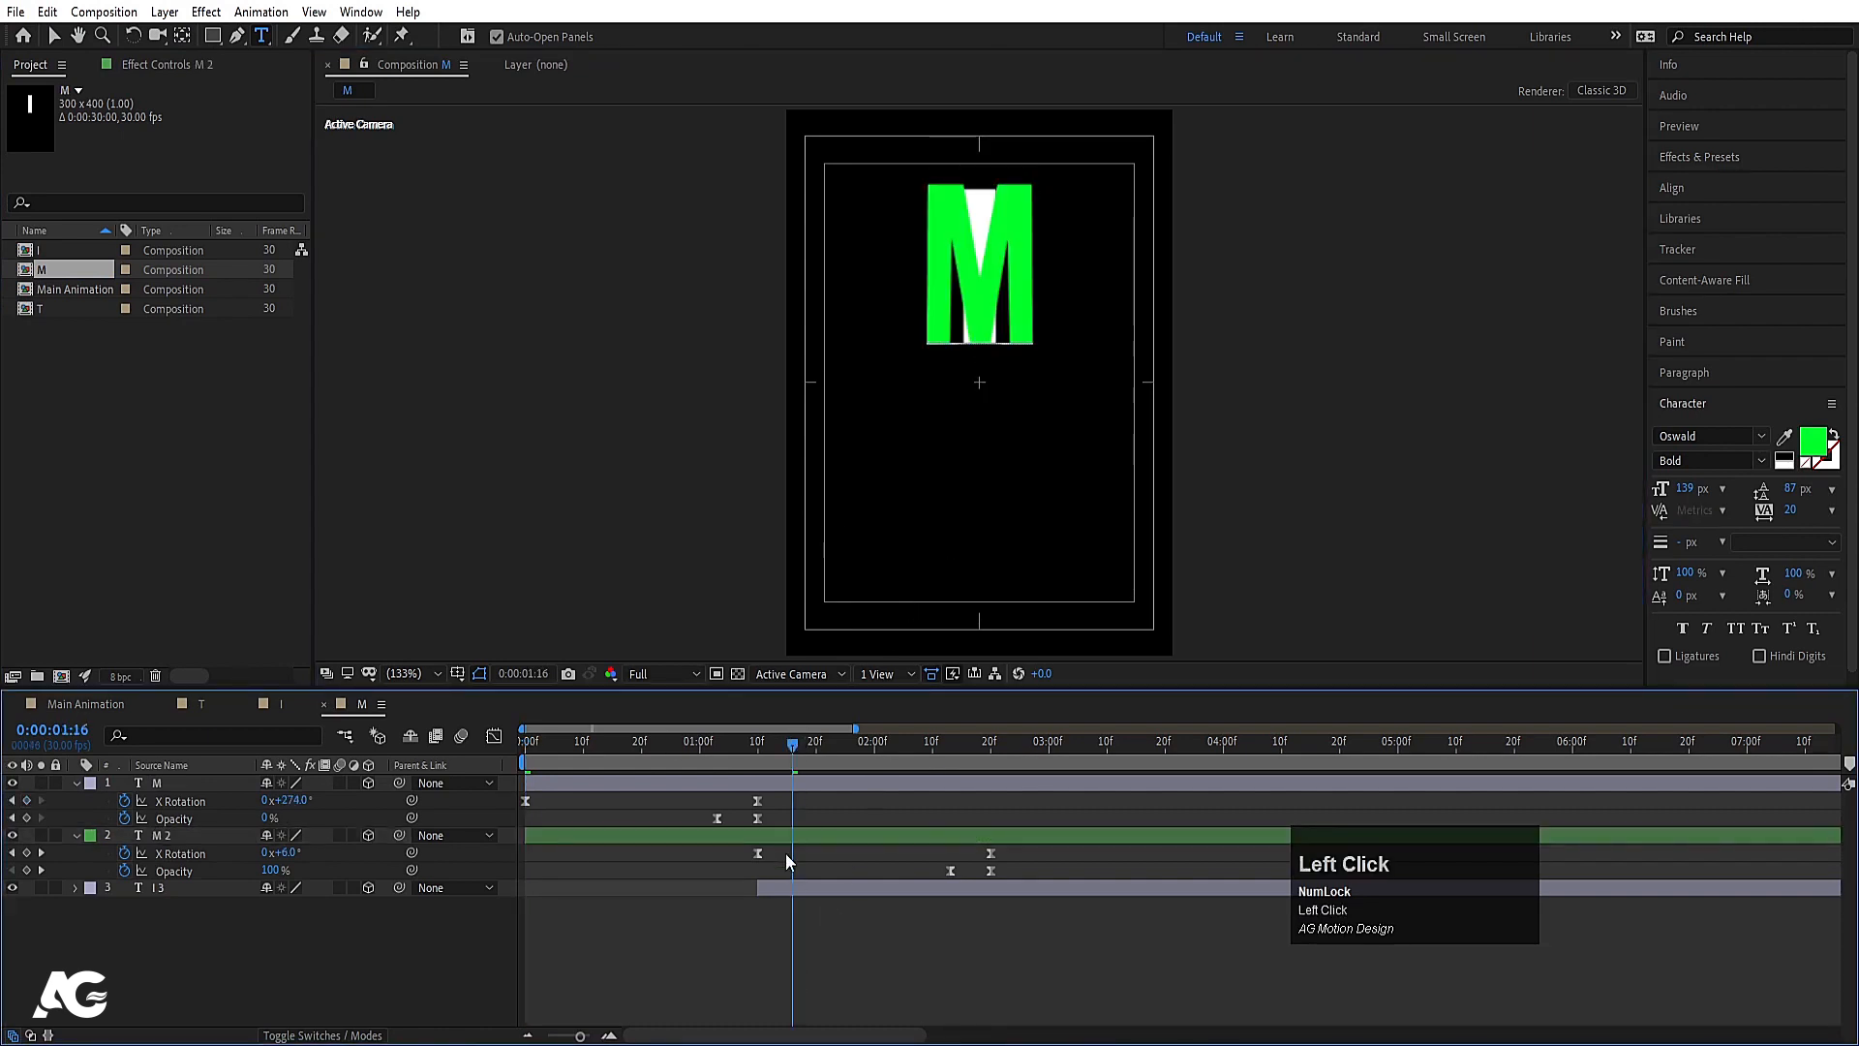
pyautogui.click(784, 892)
pyautogui.click(996, 278)
pyautogui.hotkey('ctrl', 'a')
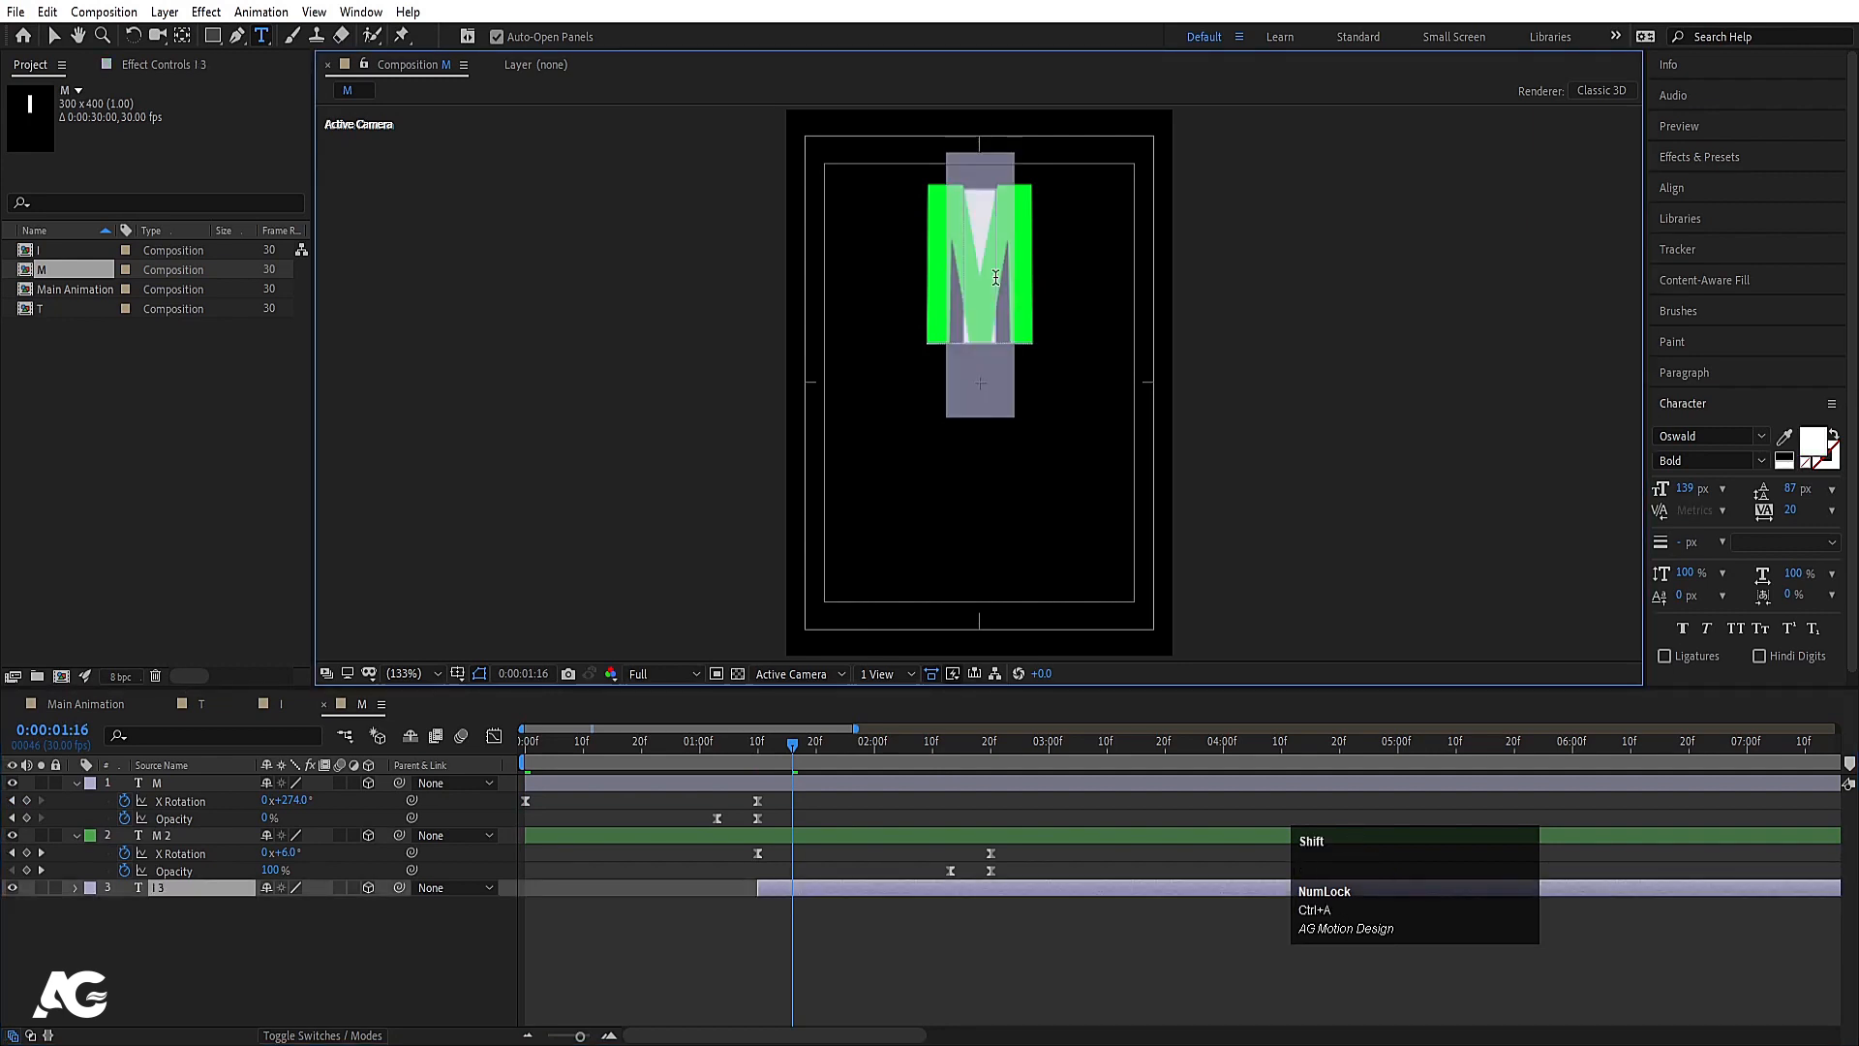
pyautogui.write('M')
pyautogui.click(102, 956)
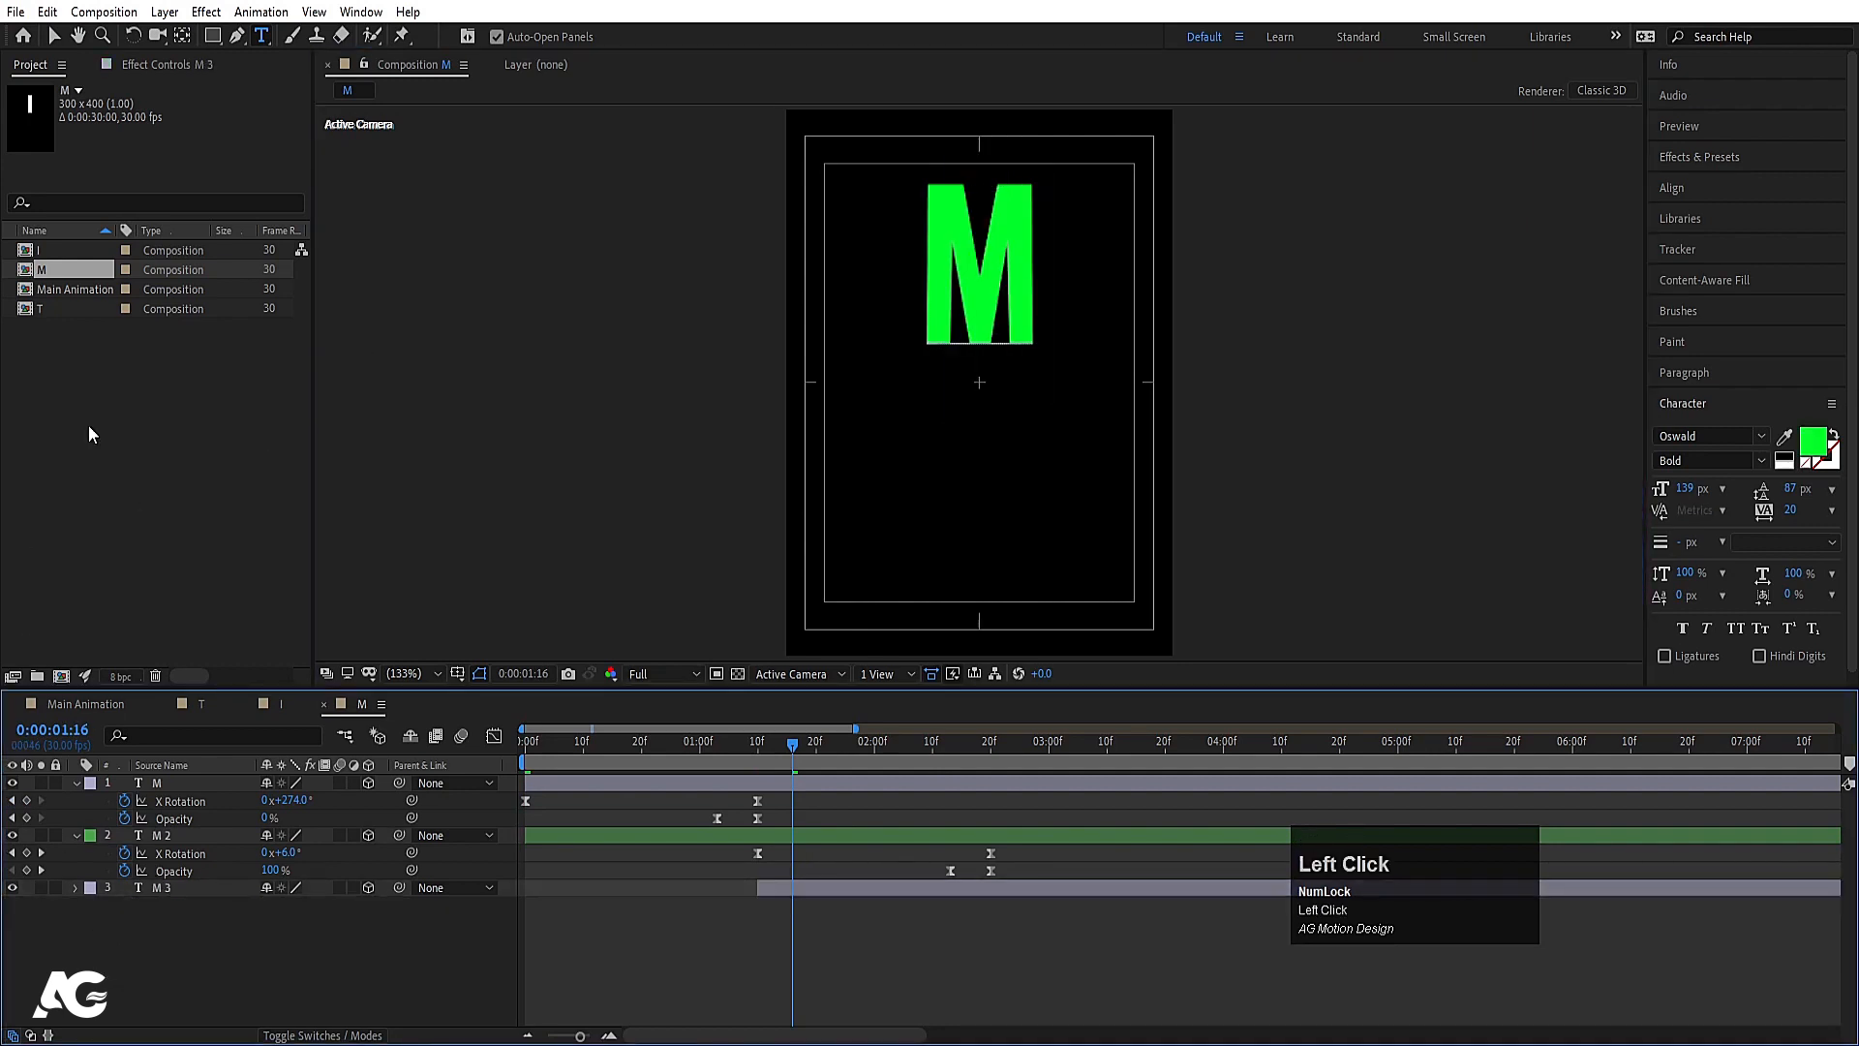
# Step: Duplicate the M composition, open the copy and rename it E
pyautogui.click(46, 276)
pyautogui.hotkey('ctrl', 'd')
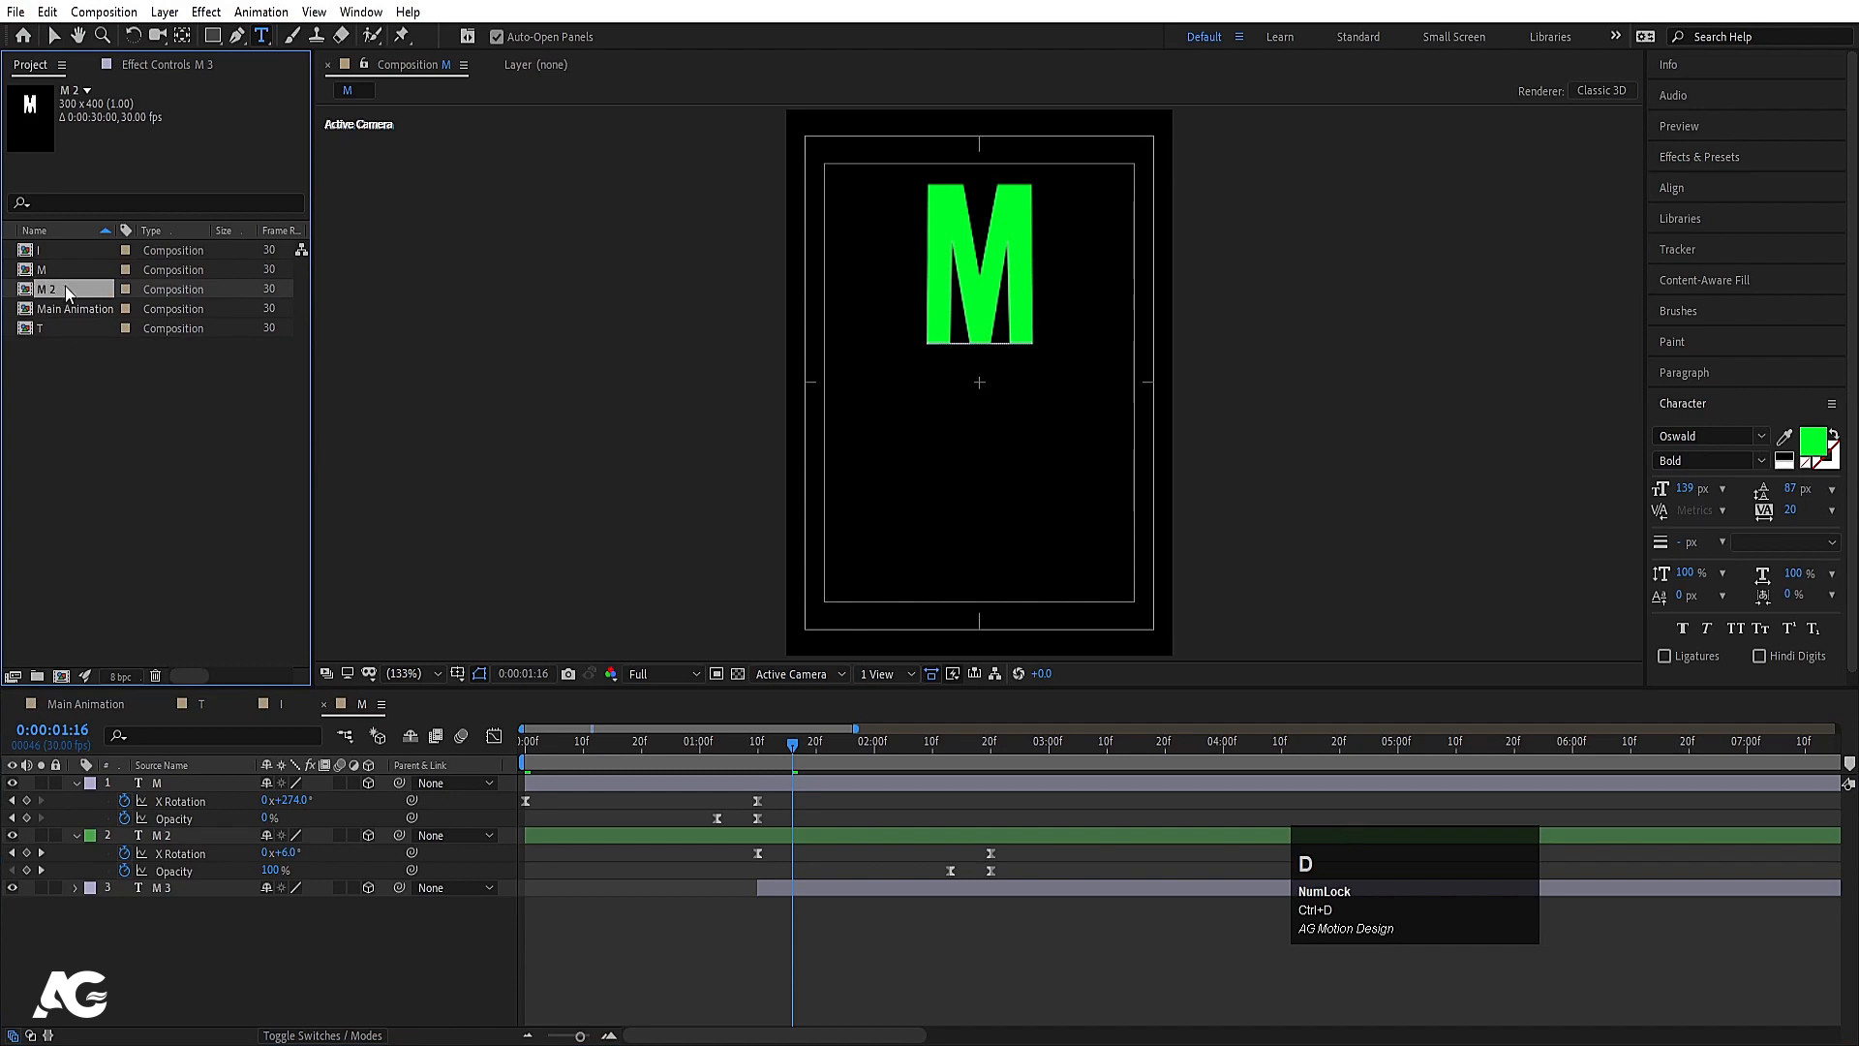
pyautogui.doubleClick(66, 287)
pyautogui.hotkey('ctrl', 'k')
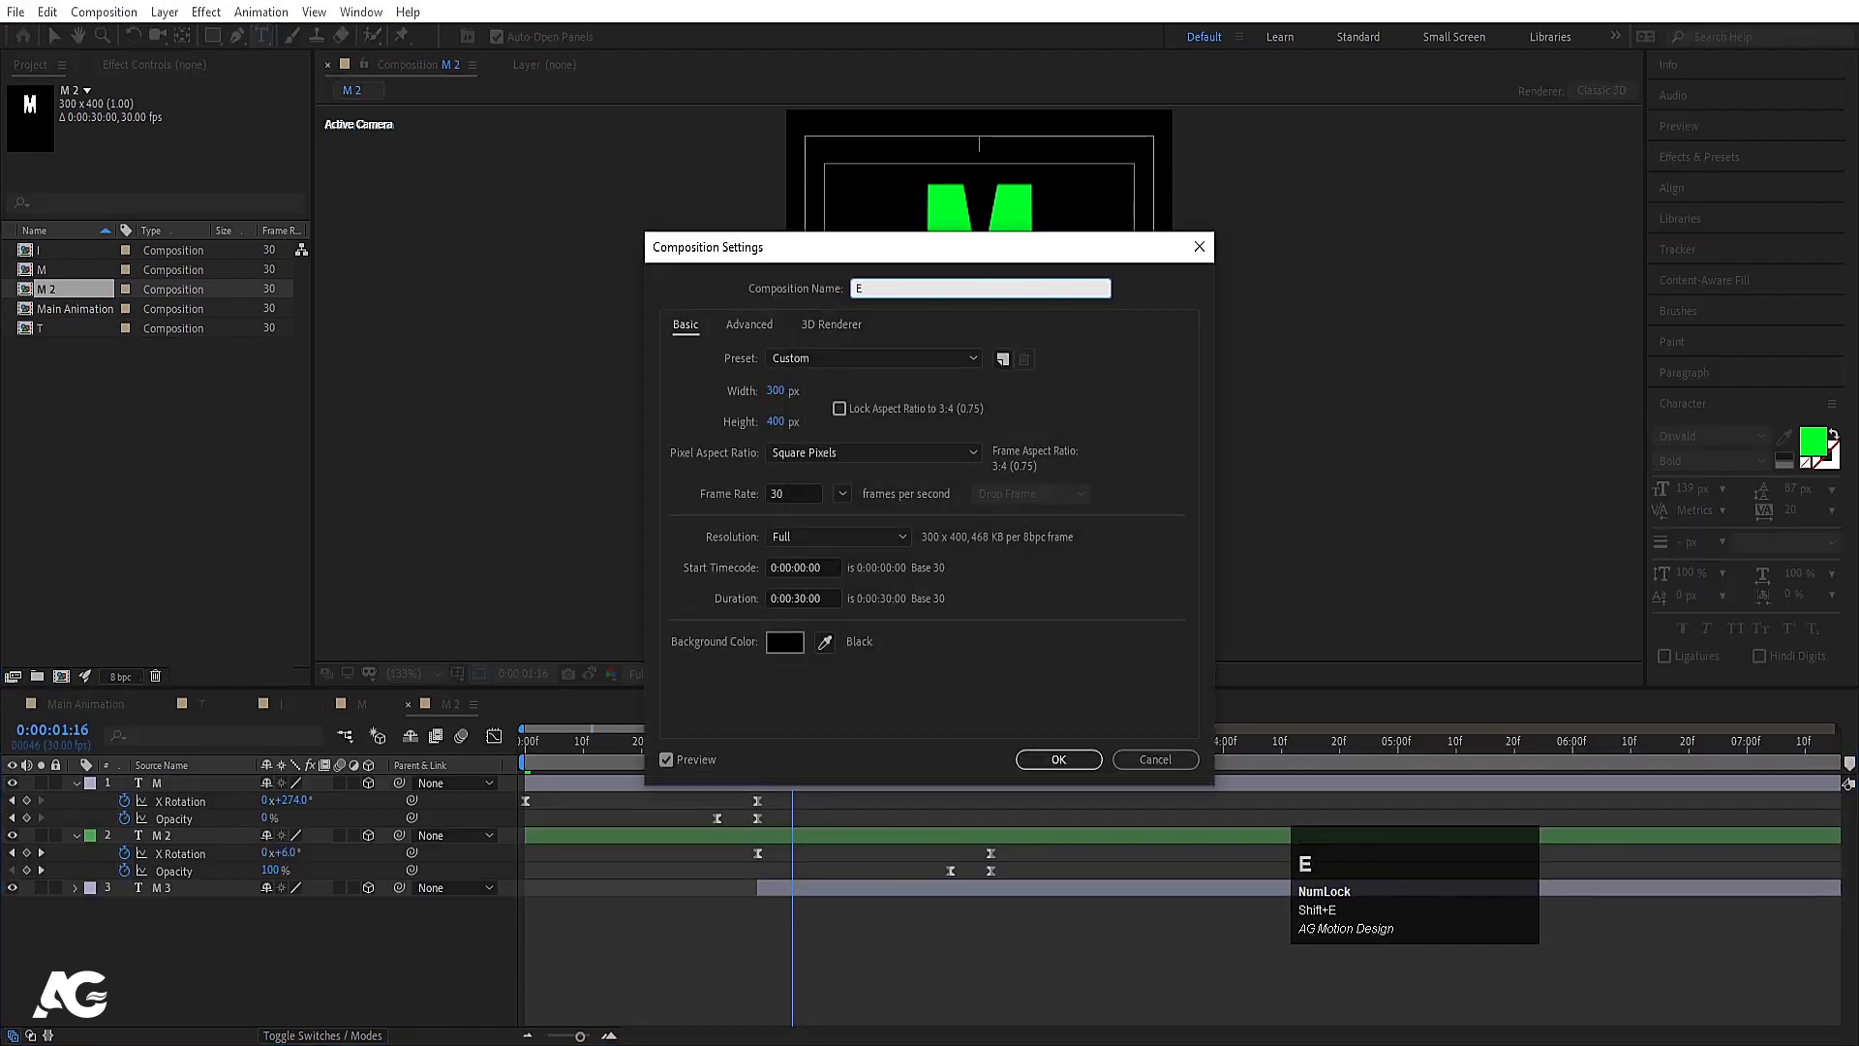
pyautogui.press('Return')
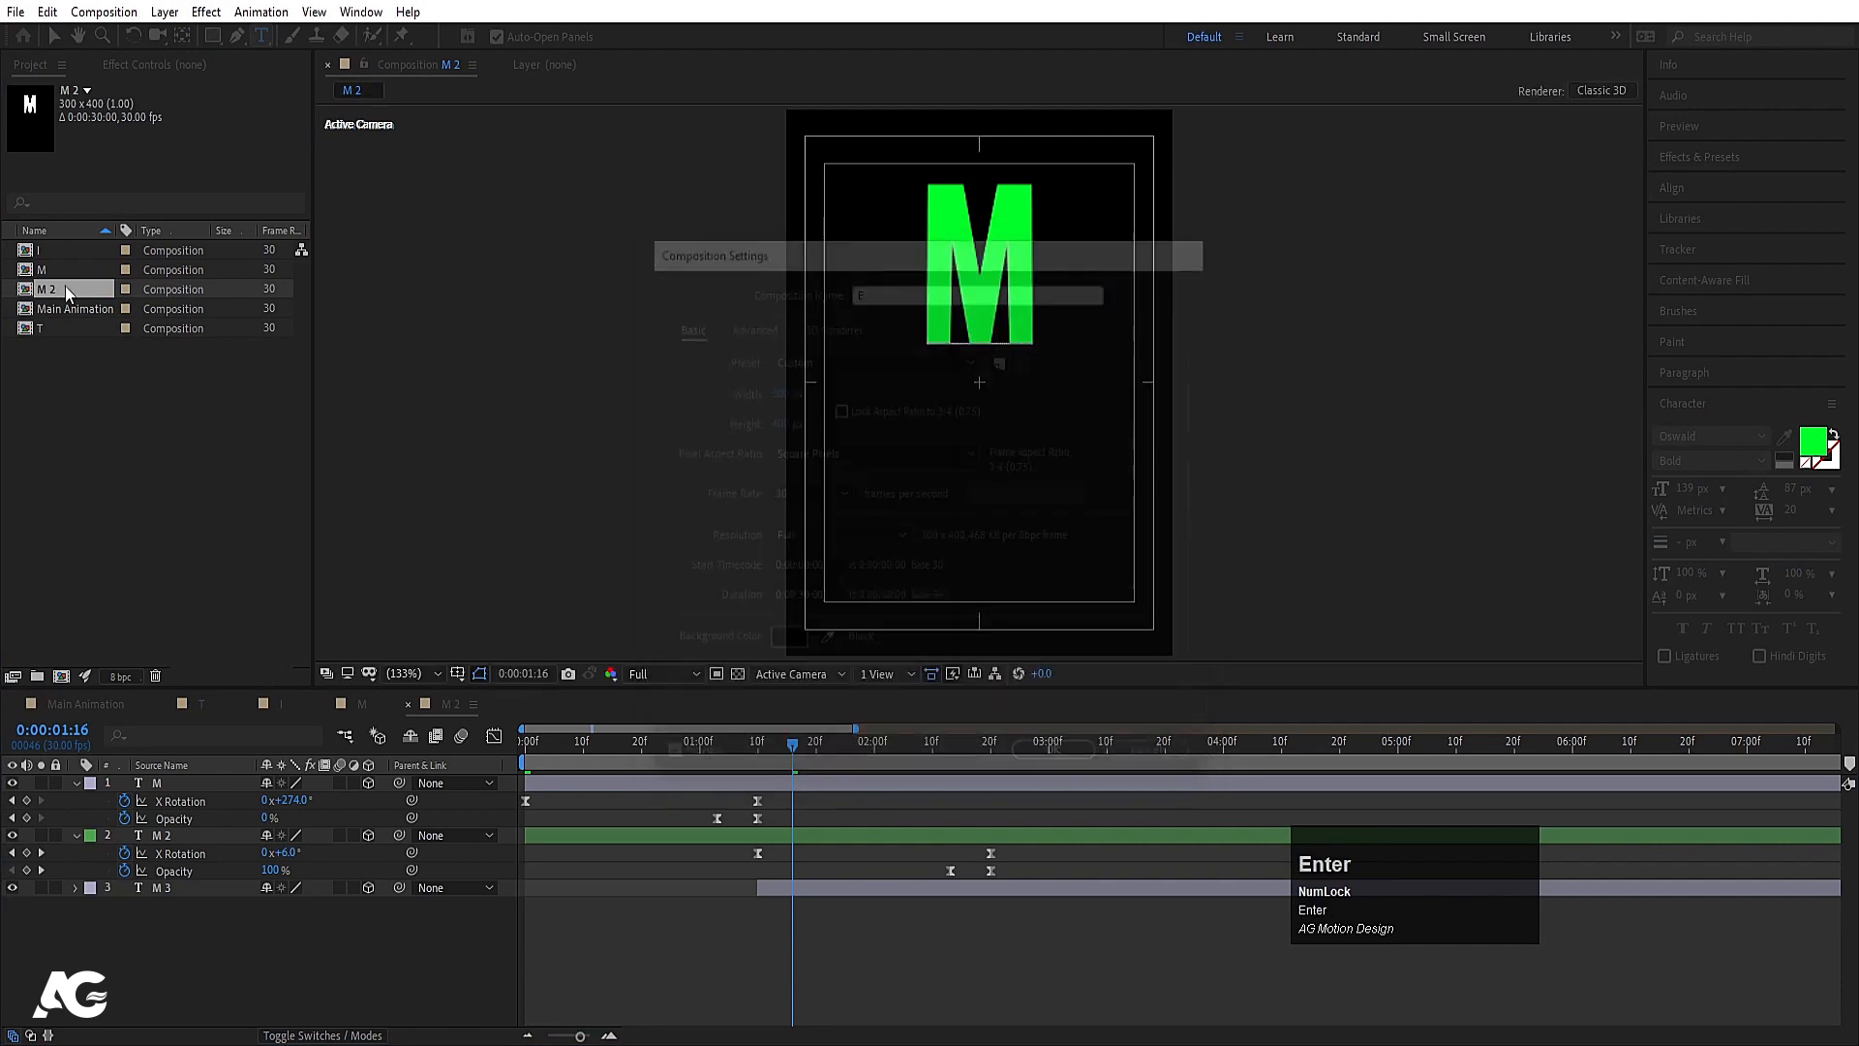
# Step: Replace the letters on the green layer and the bottommost white layer of composition E with E
pyautogui.click(1036, 281)
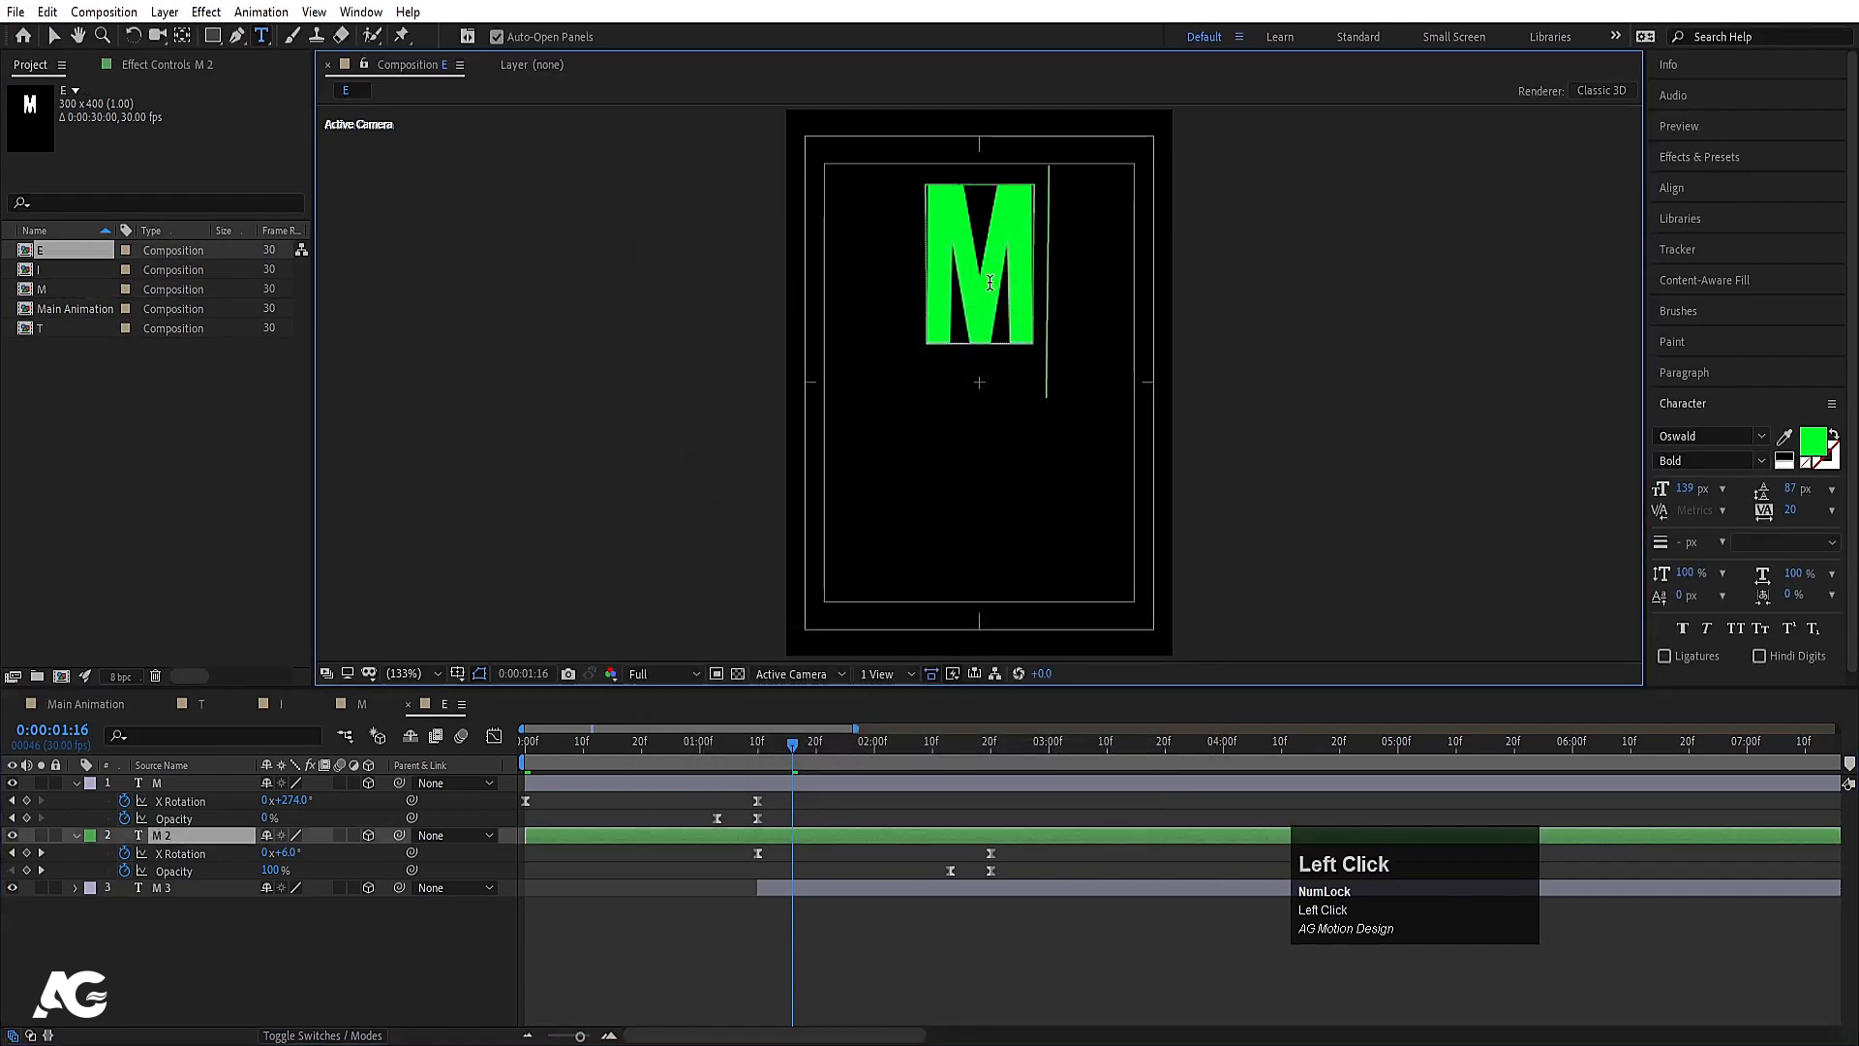
pyautogui.hotkey('ctrl', 'a')
pyautogui.write('E')
pyautogui.click(779, 888)
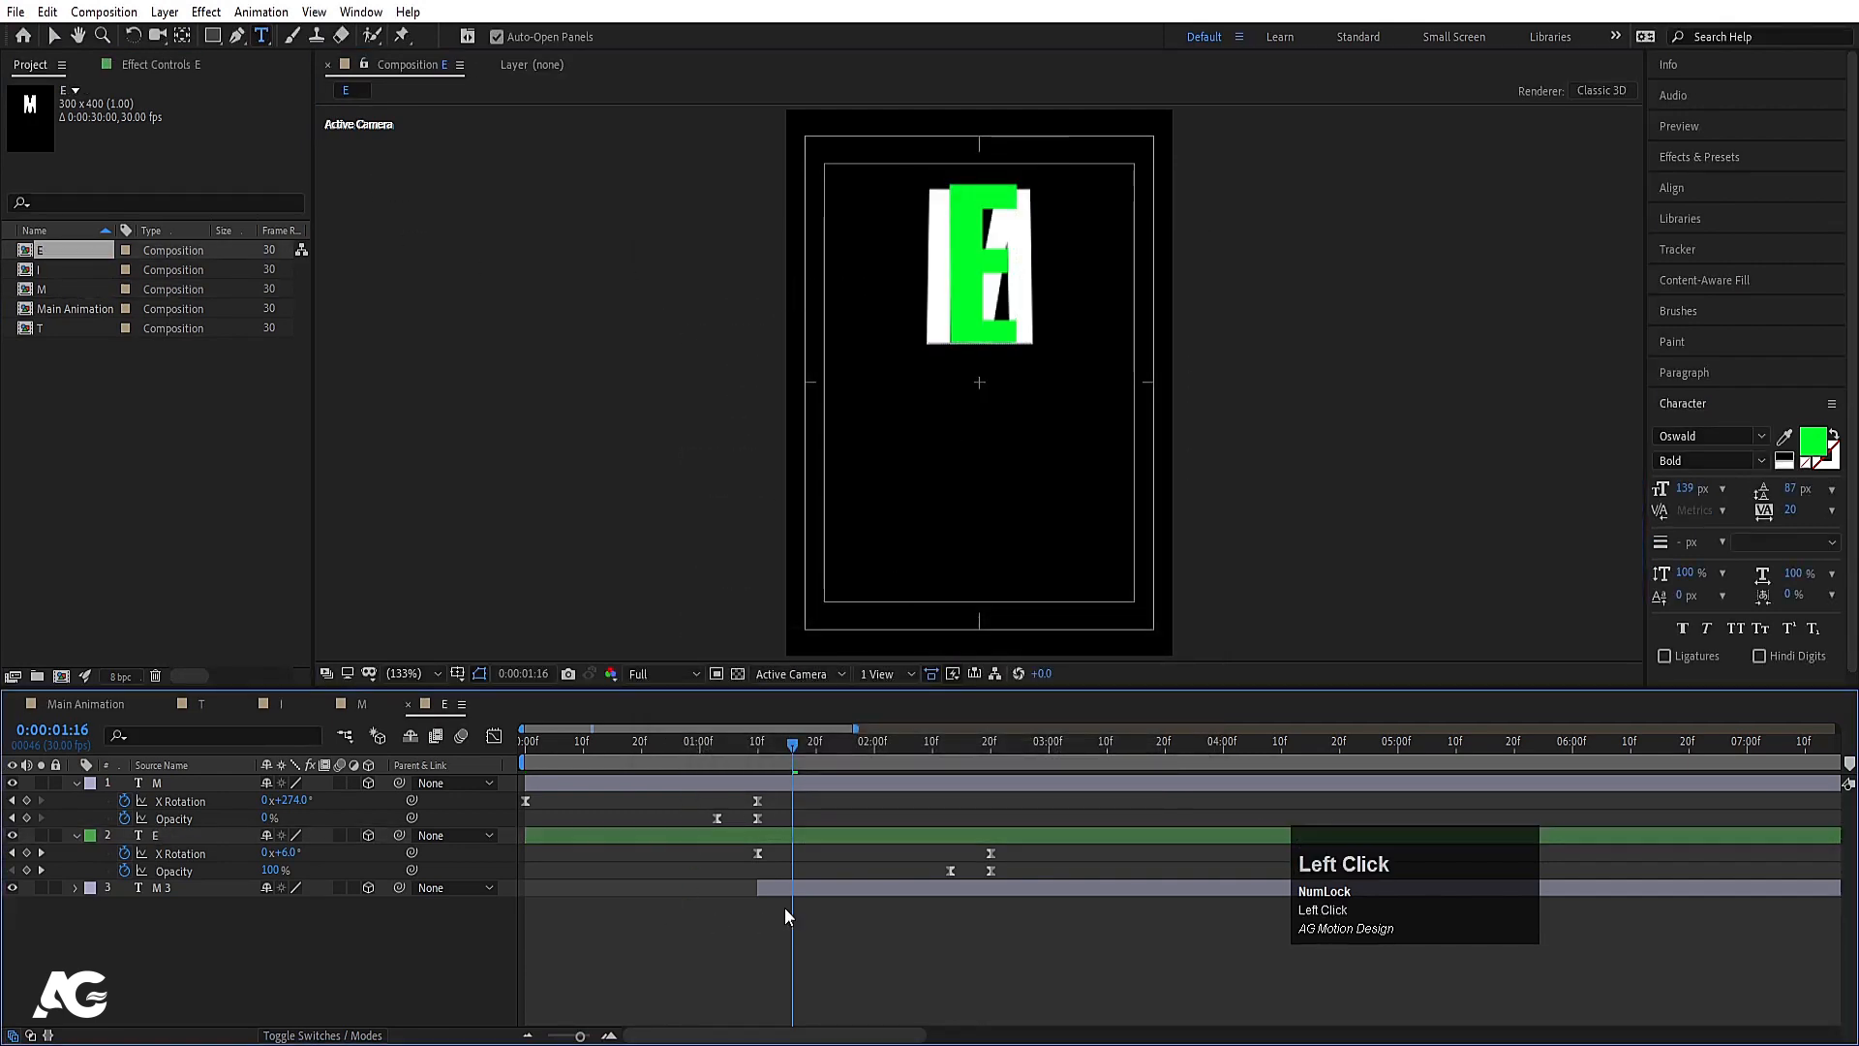
pyautogui.click(952, 274)
pyautogui.hotkey('ctrl', 'a')
pyautogui.write('E')
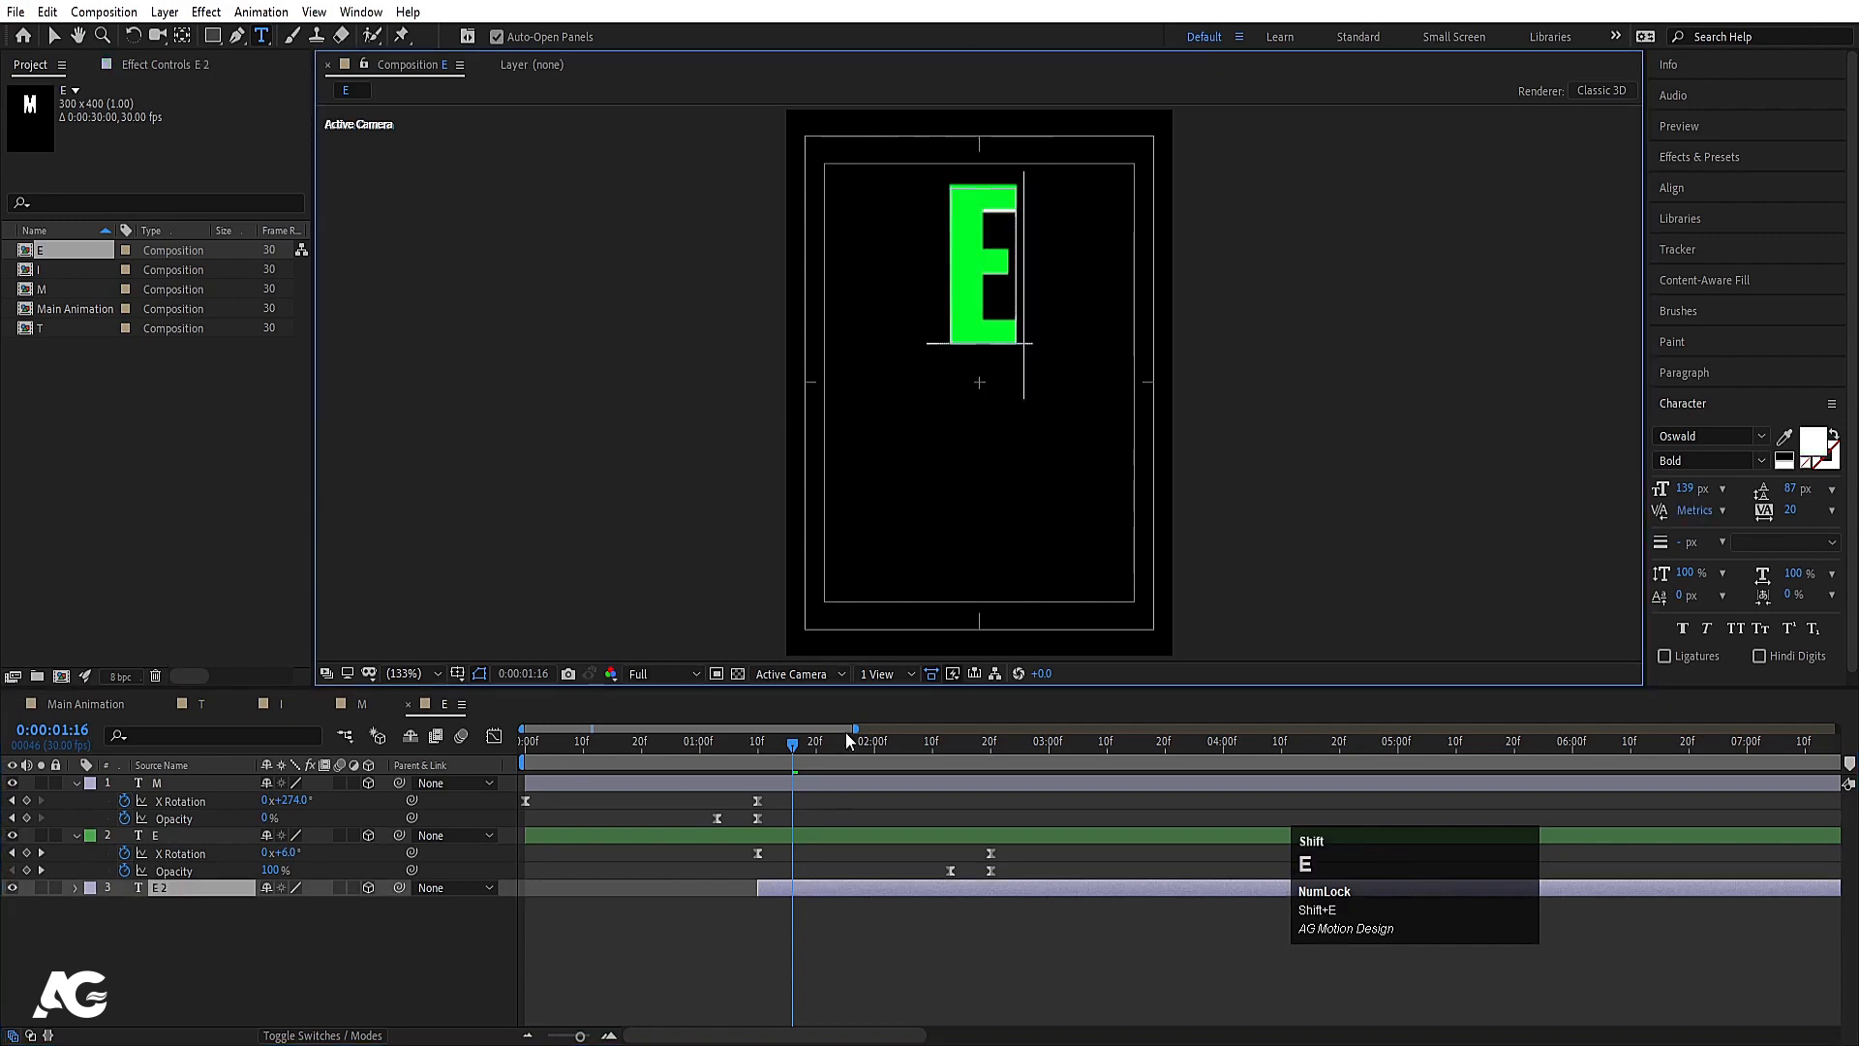
pyautogui.click(722, 984)
pyautogui.click(642, 786)
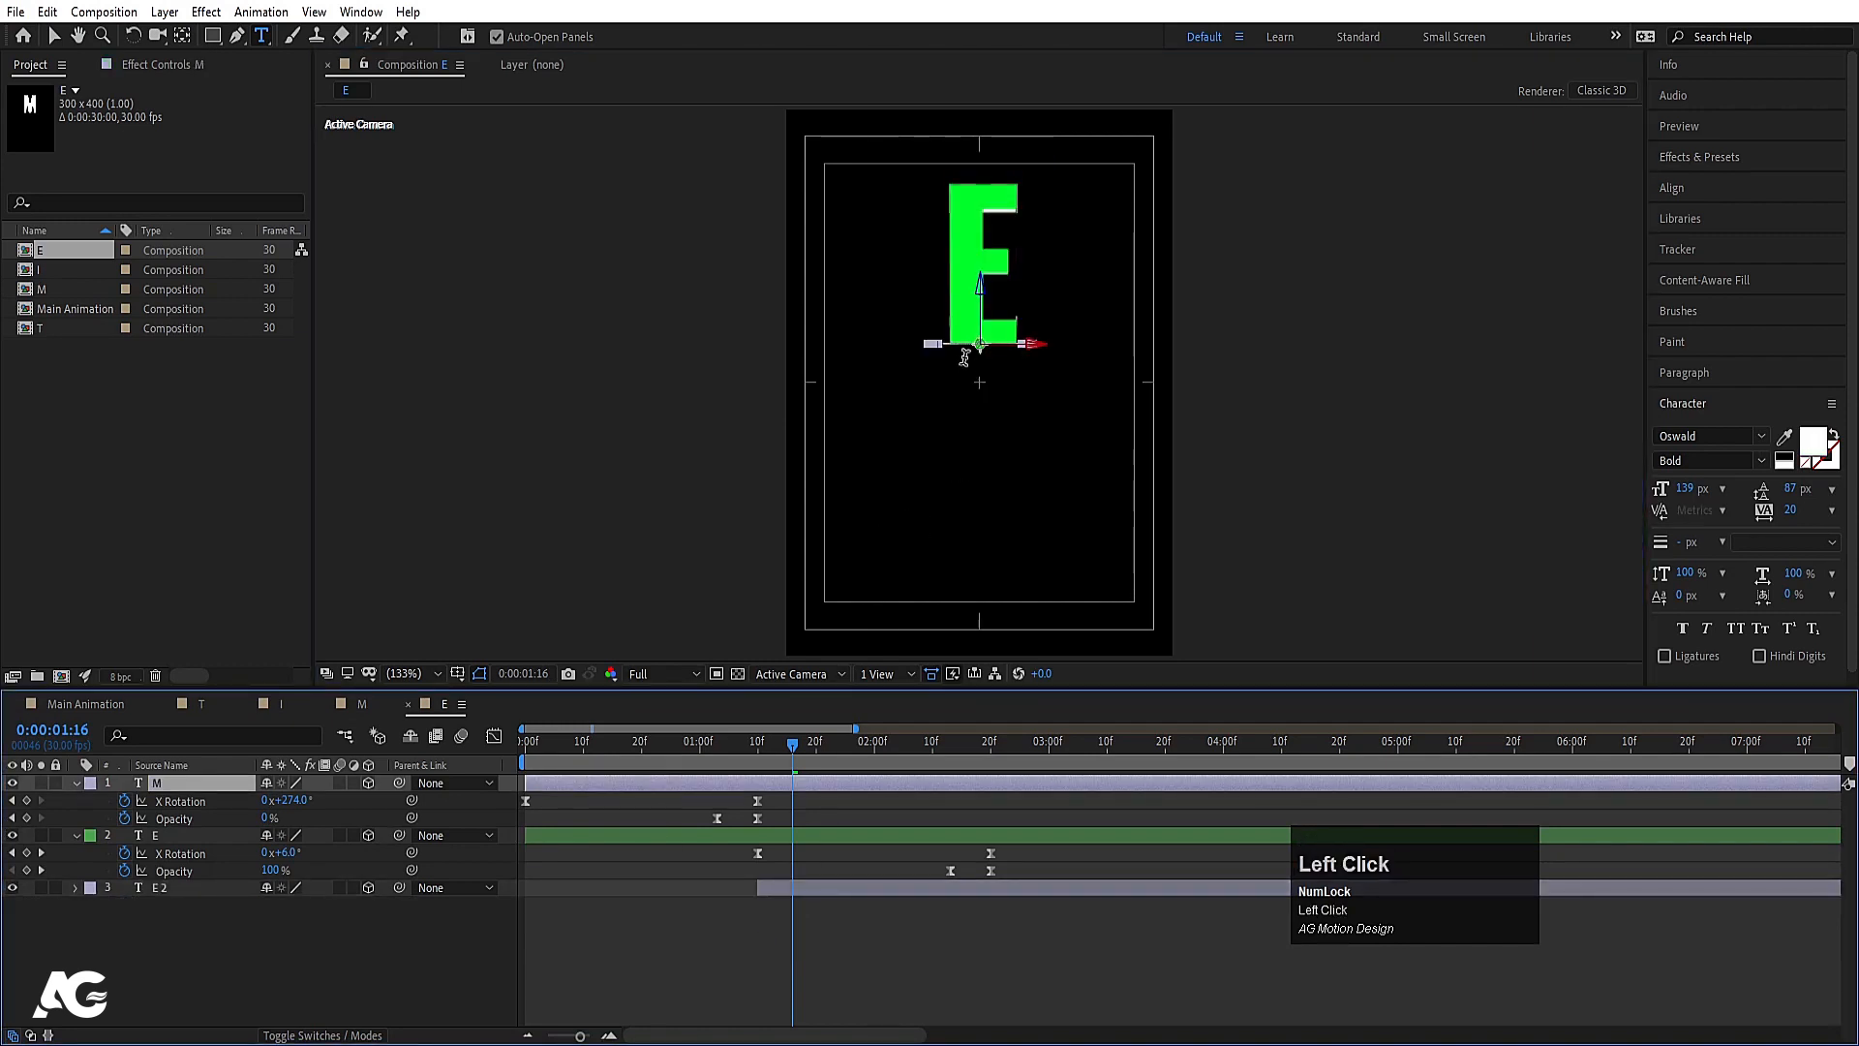
pyautogui.click(965, 343)
pyautogui.hotkey('ctrl', 'a')
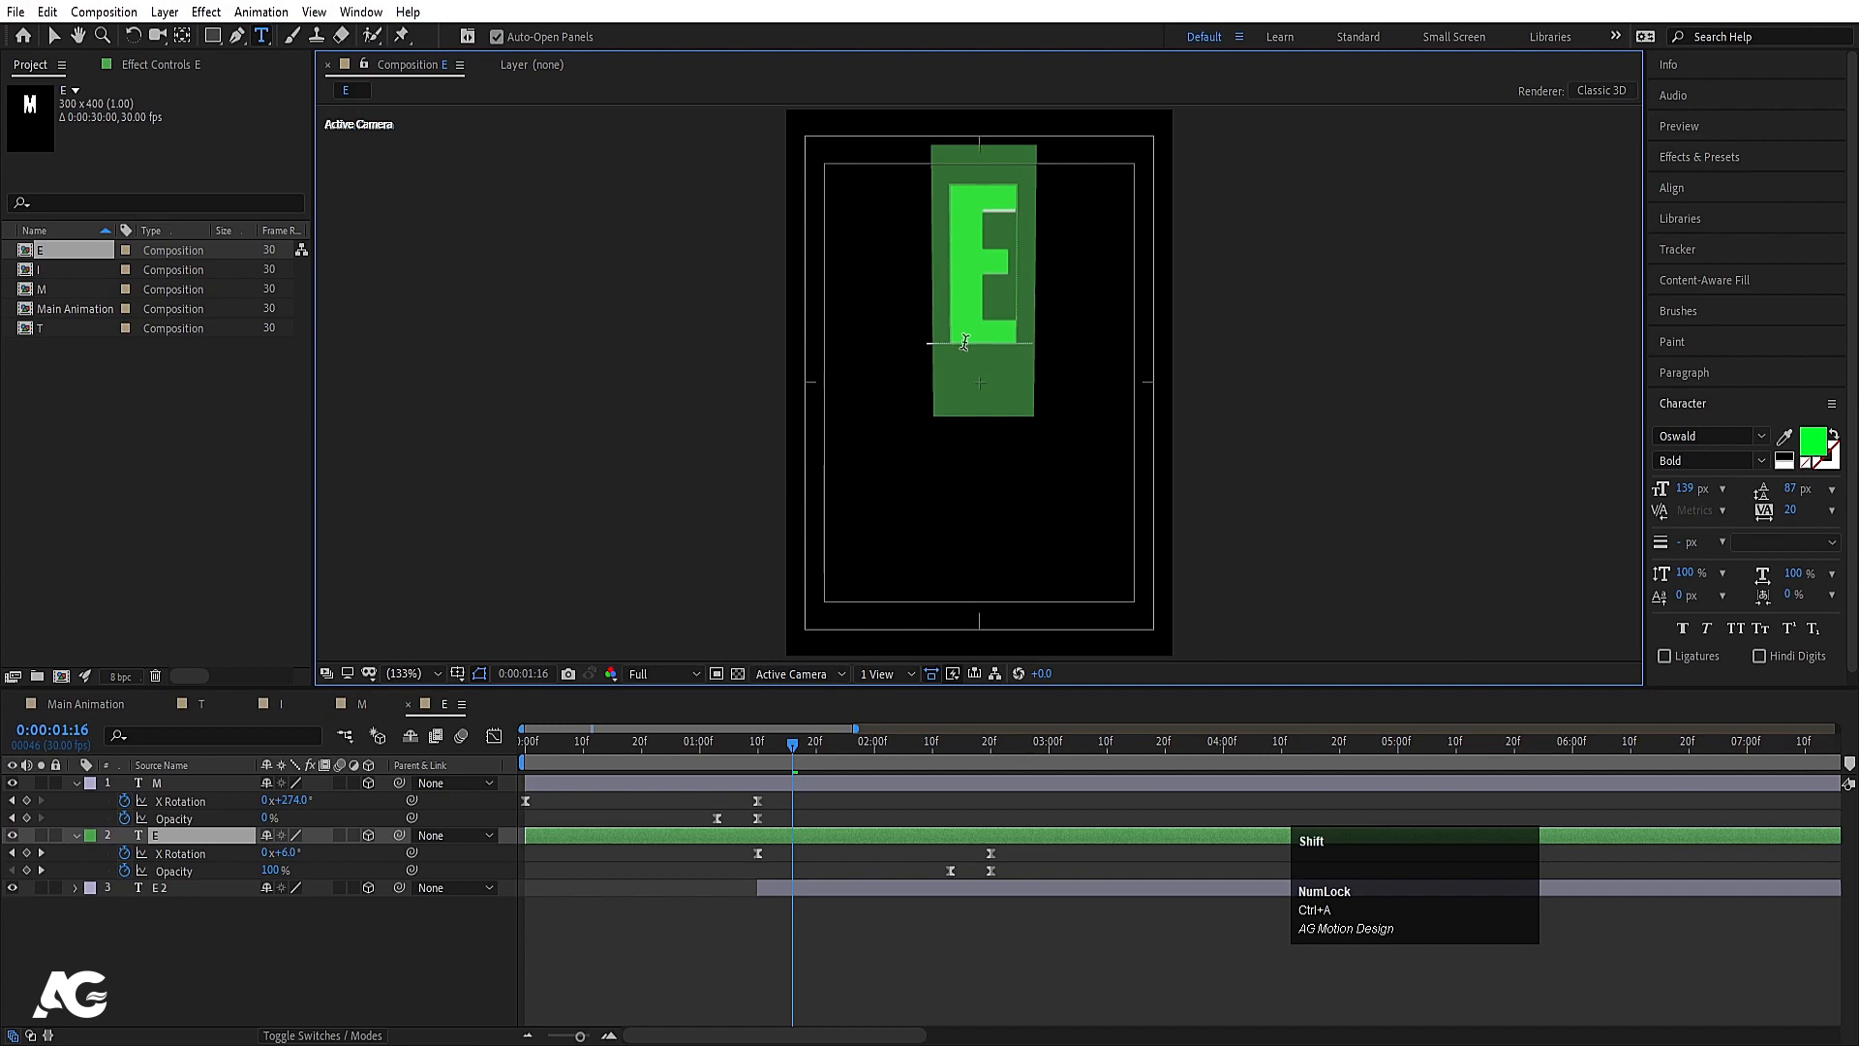
pyautogui.write('E')
pyautogui.click(623, 809)
# Step: Move the playhead to 0:00:00:18 and replace the folding topmost white layer's letter M with E
pyautogui.click(631, 742)
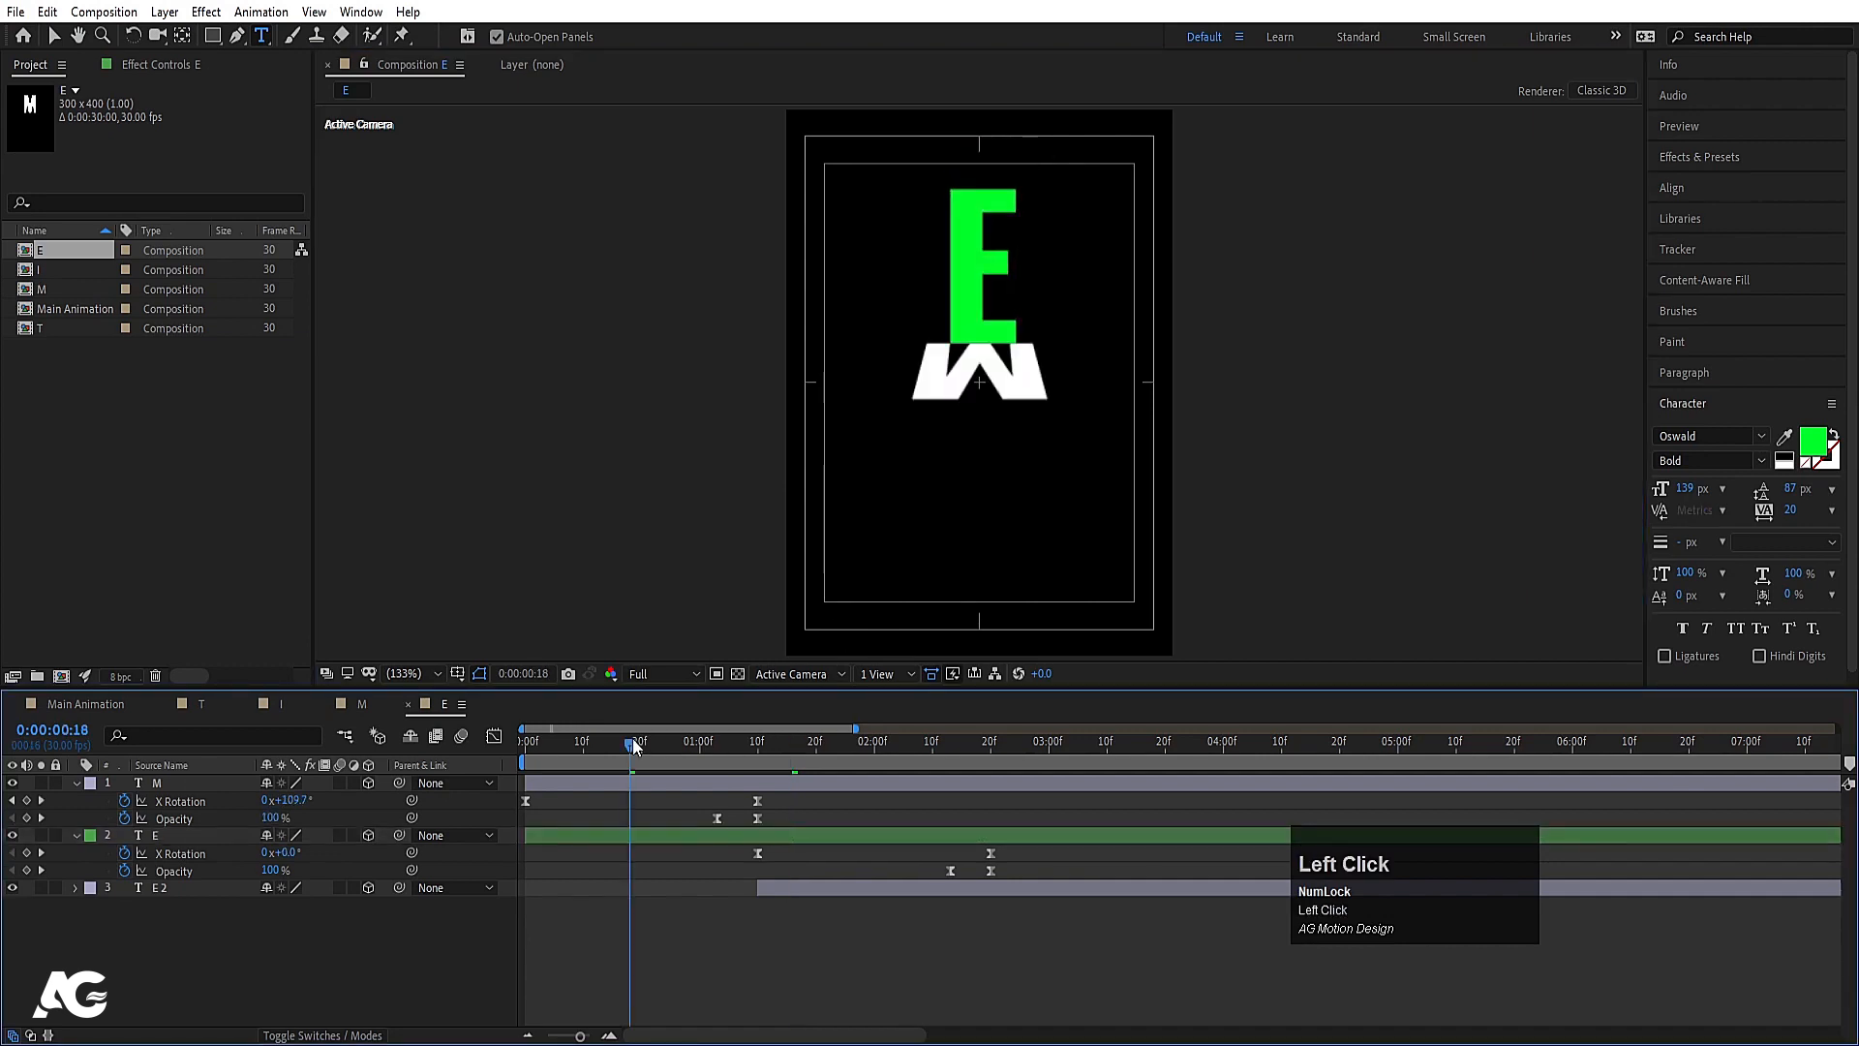
pyautogui.click(949, 386)
pyautogui.hotkey('ctrl', 'a')
pyautogui.write('E')
pyautogui.click(555, 949)
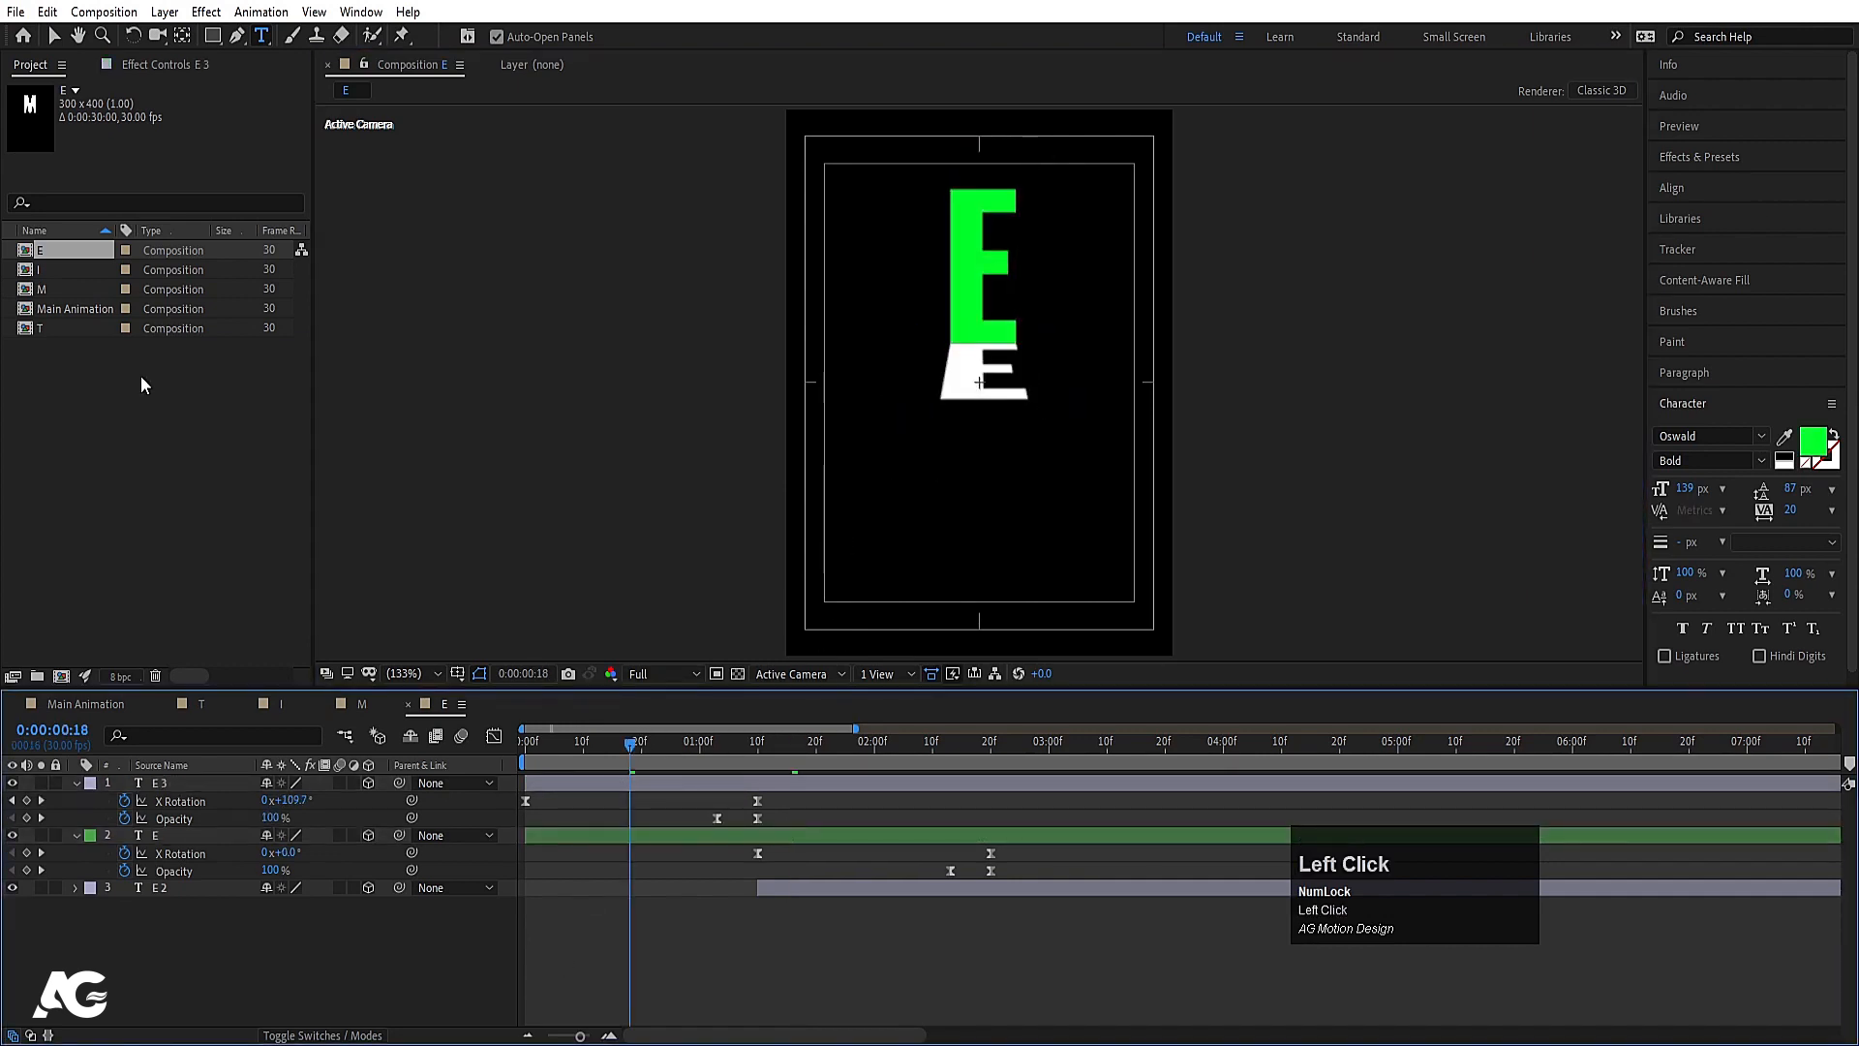
# Step: Duplicate the E composition, open the copy and rename it R
pyautogui.hotkey('ctrl', 'd')
pyautogui.doubleClick(48, 267)
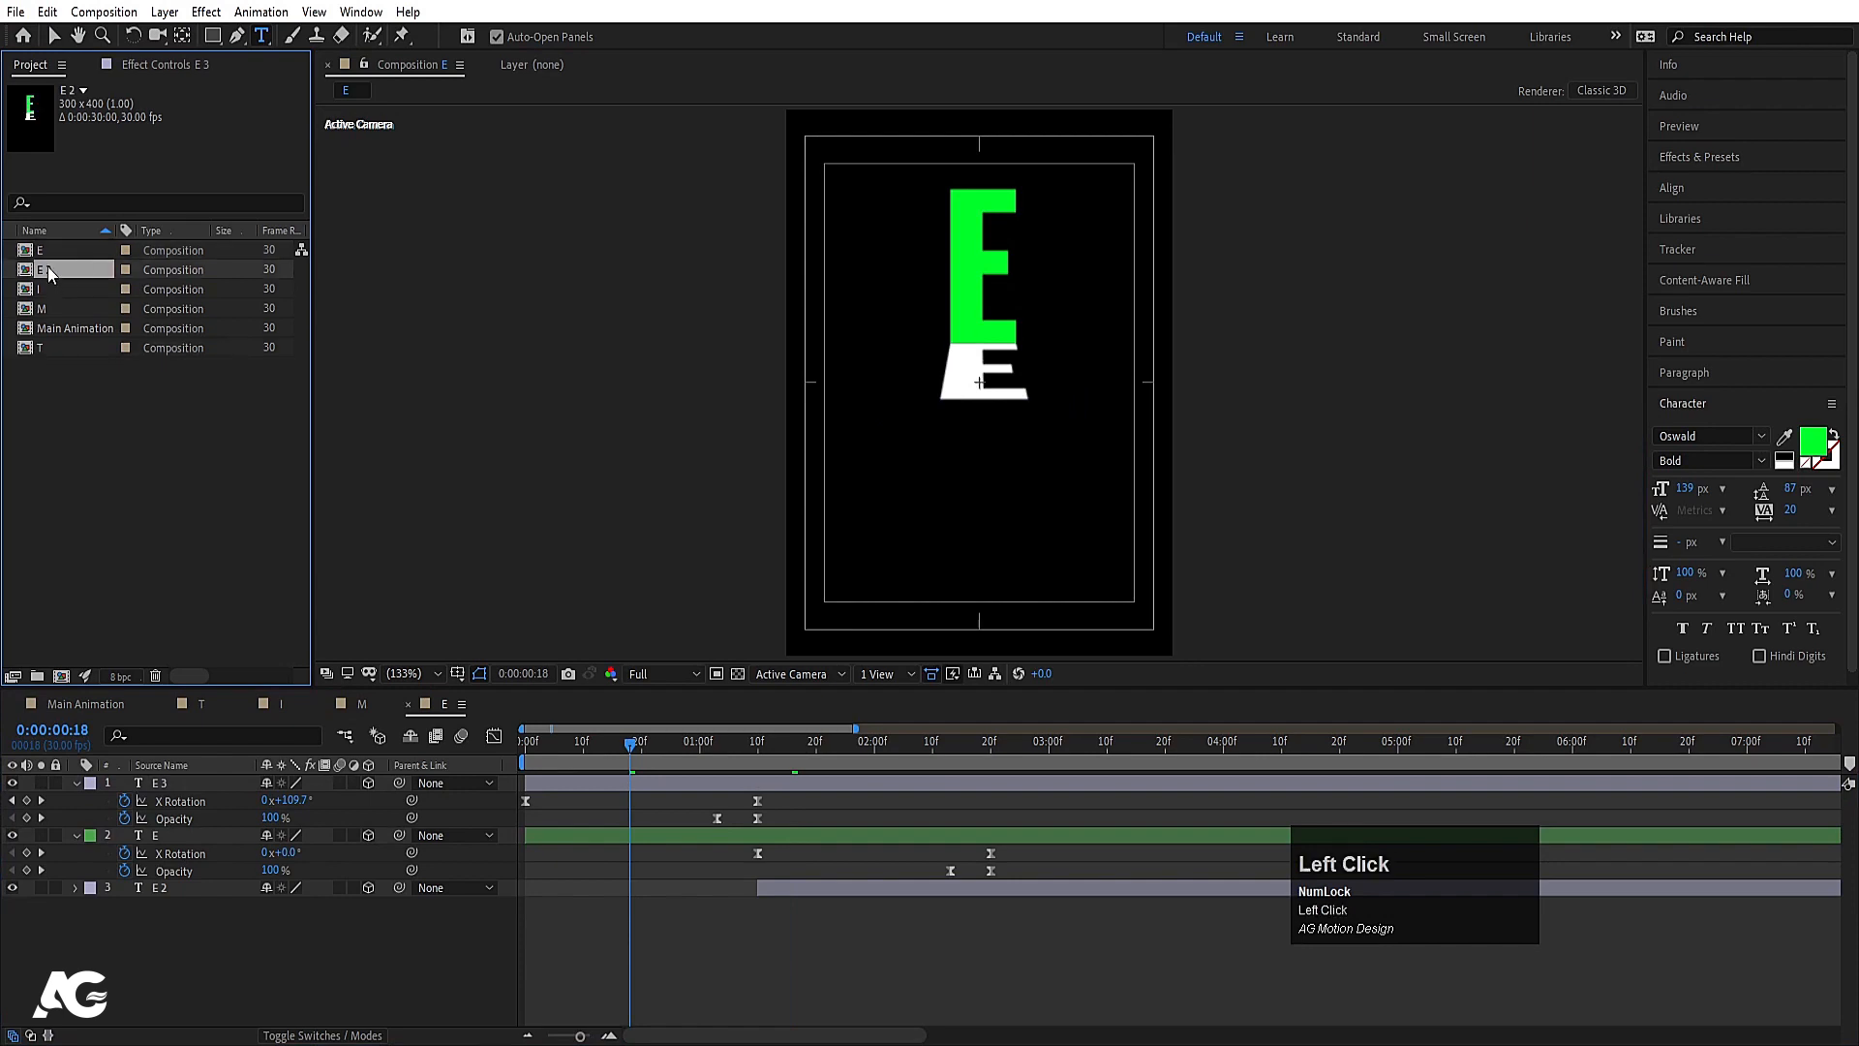
pyautogui.hotkey('ctrl', 'k')
pyautogui.write('R')
pyautogui.press('Return')
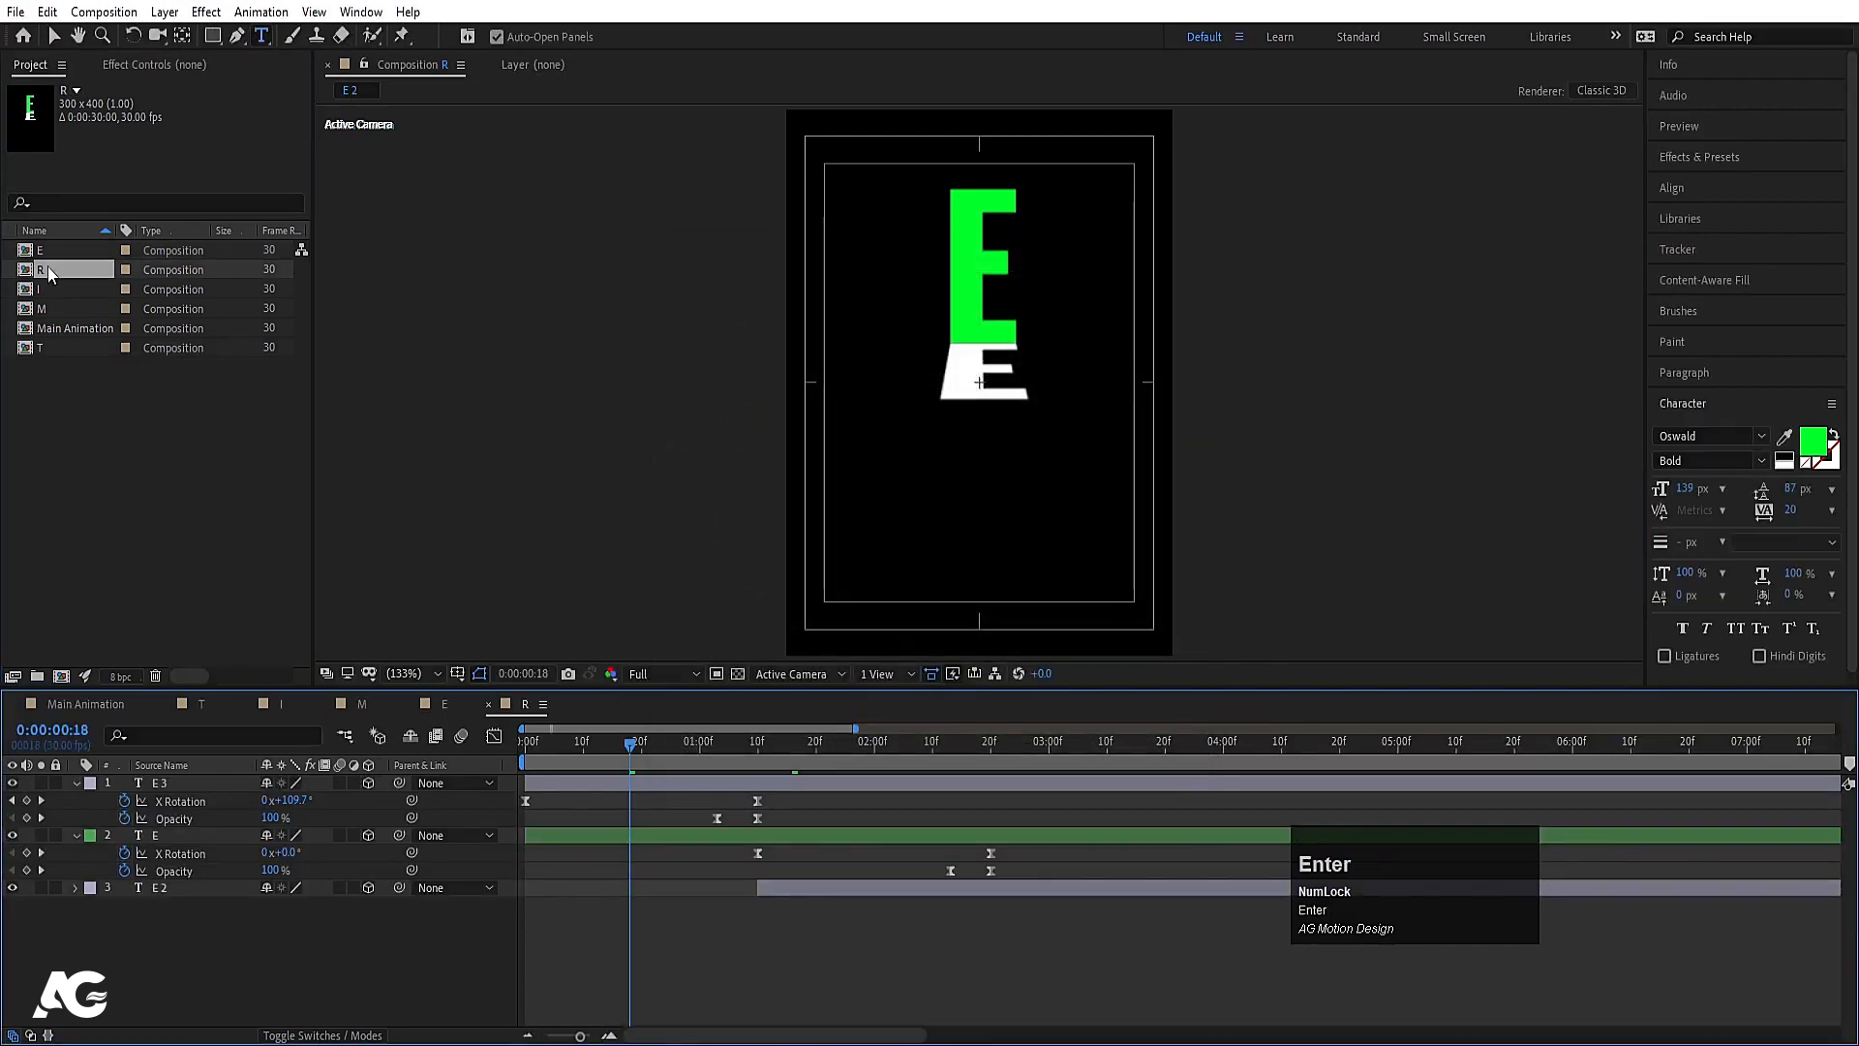
# Step: Replace the letters on the green layer and the folding topmost white layer of composition R with R
pyautogui.doubleClick(1001, 205)
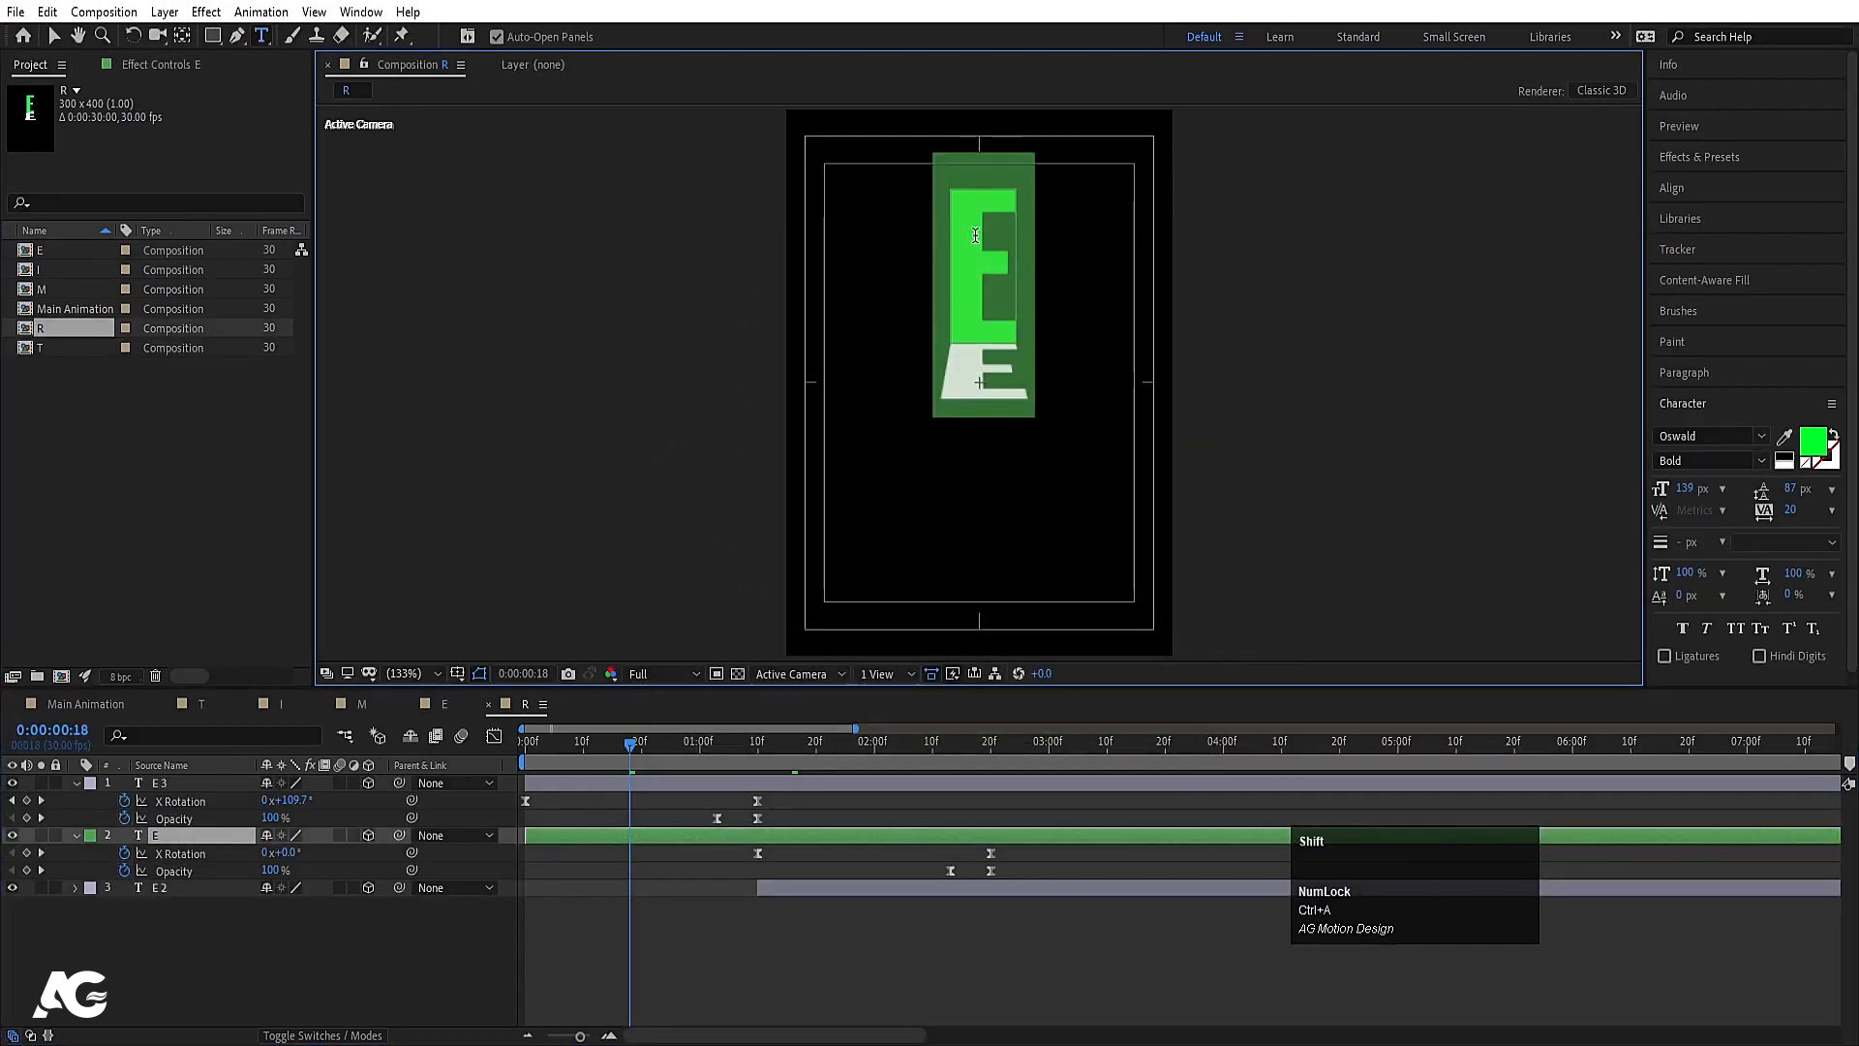
pyautogui.write('R')
pyautogui.doubleClick(983, 372)
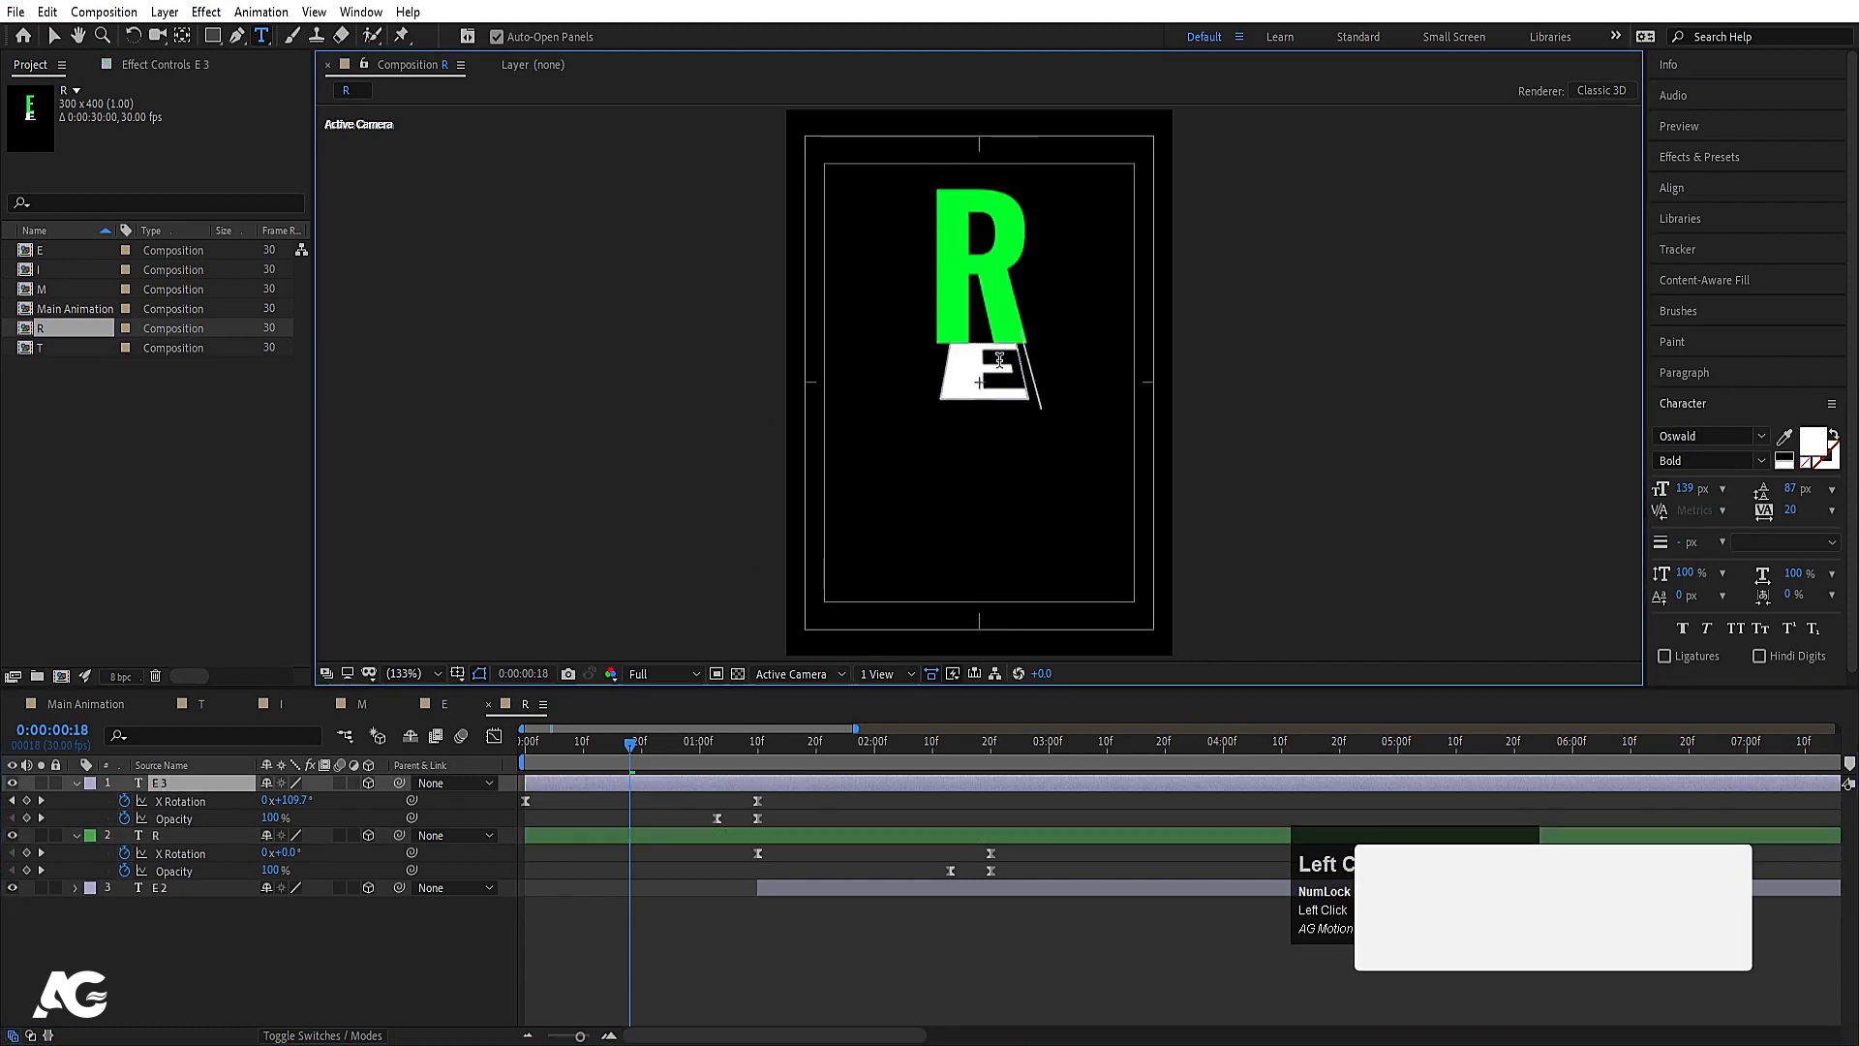
pyautogui.write('R 2')
pyautogui.click(800, 923)
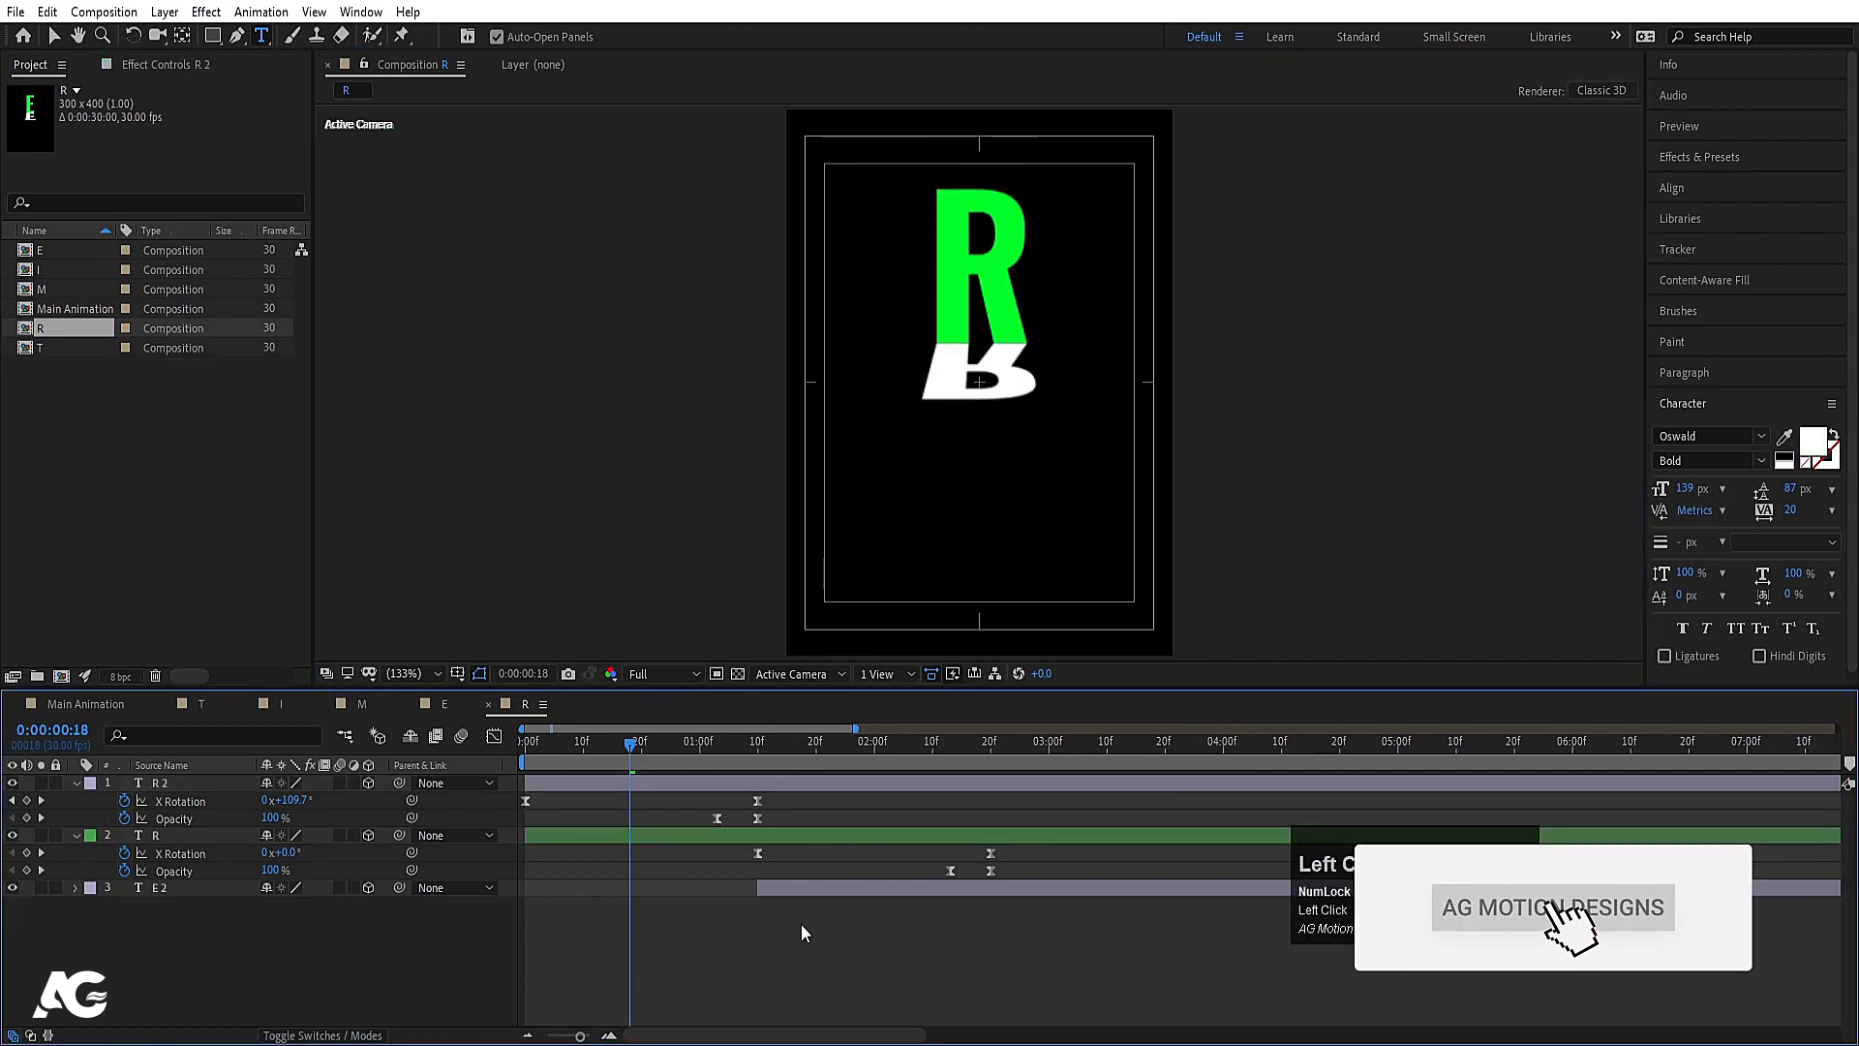
# Step: Move the playhead to 0:00:01:22, replace the bottommost white layer's letter E with R, and return the playhead to the start
pyautogui.click(827, 743)
pyautogui.press('-')
pyautogui.click(816, 887)
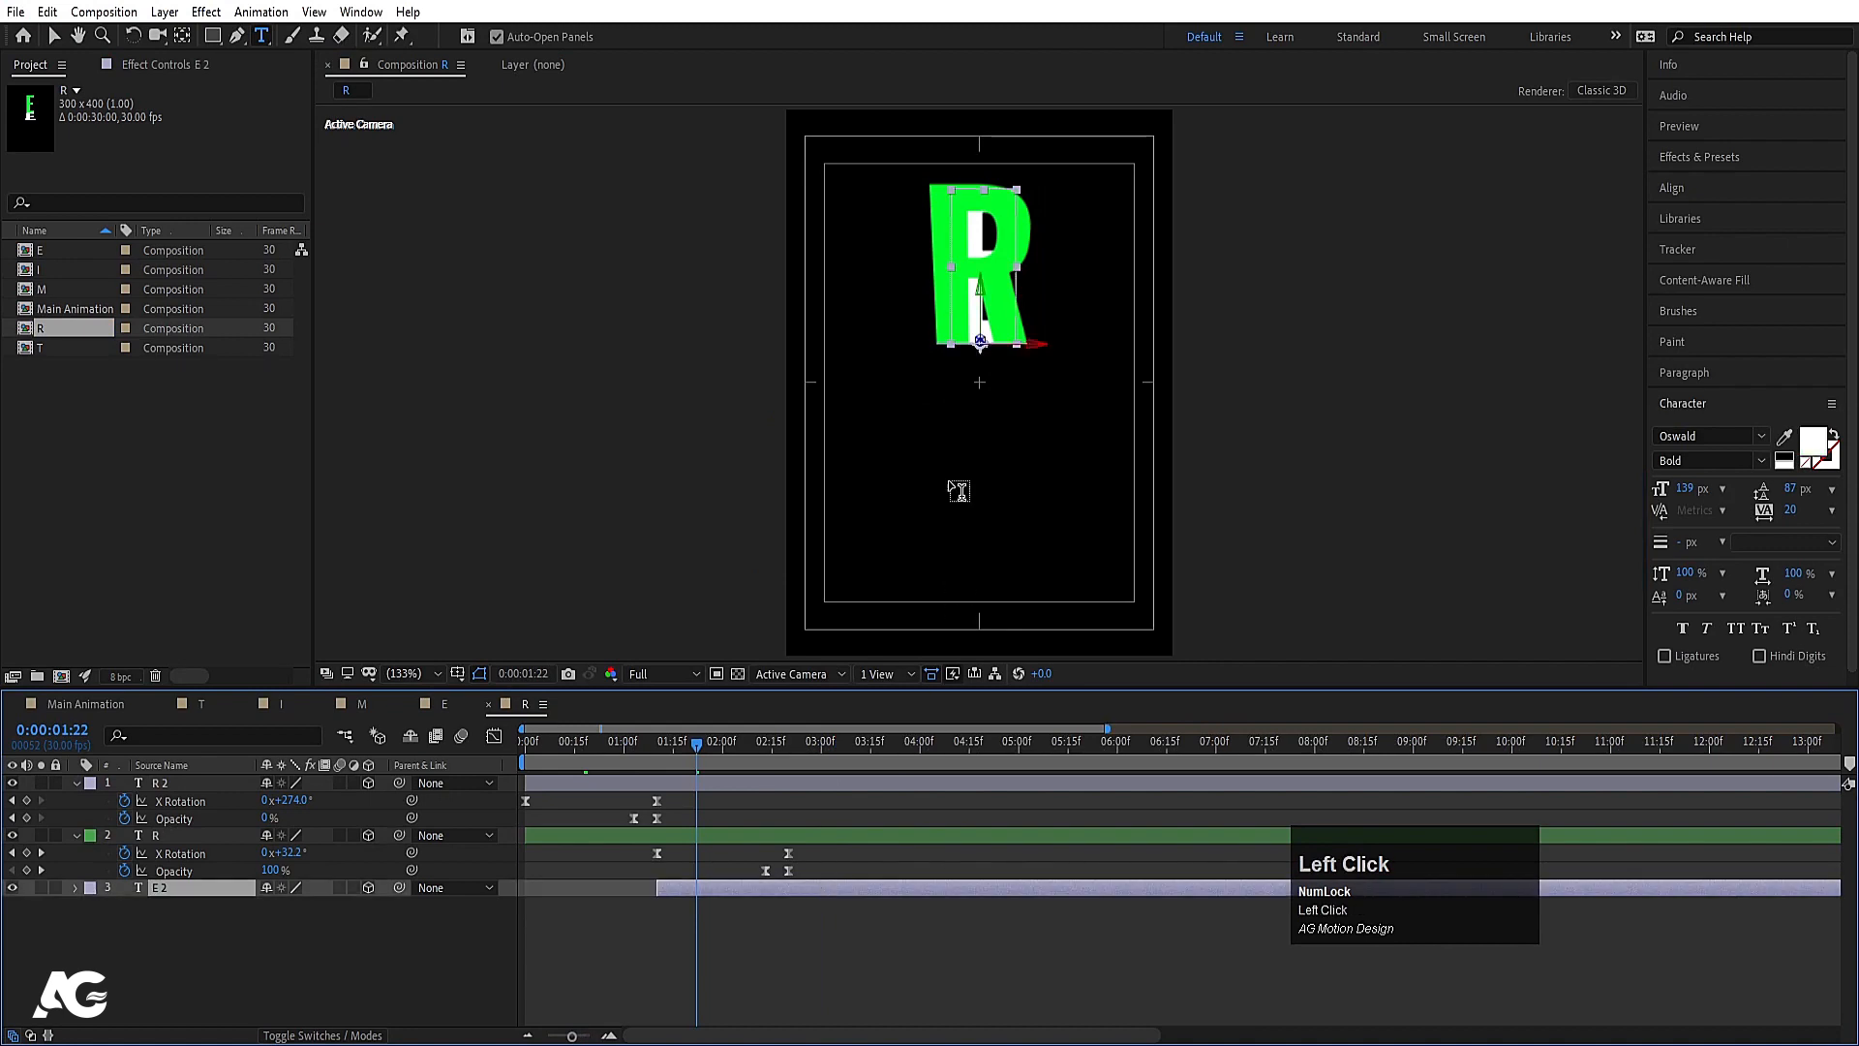
pyautogui.click(969, 264)
pyautogui.hotkey('ctrl', 'a')
pyautogui.write('R')
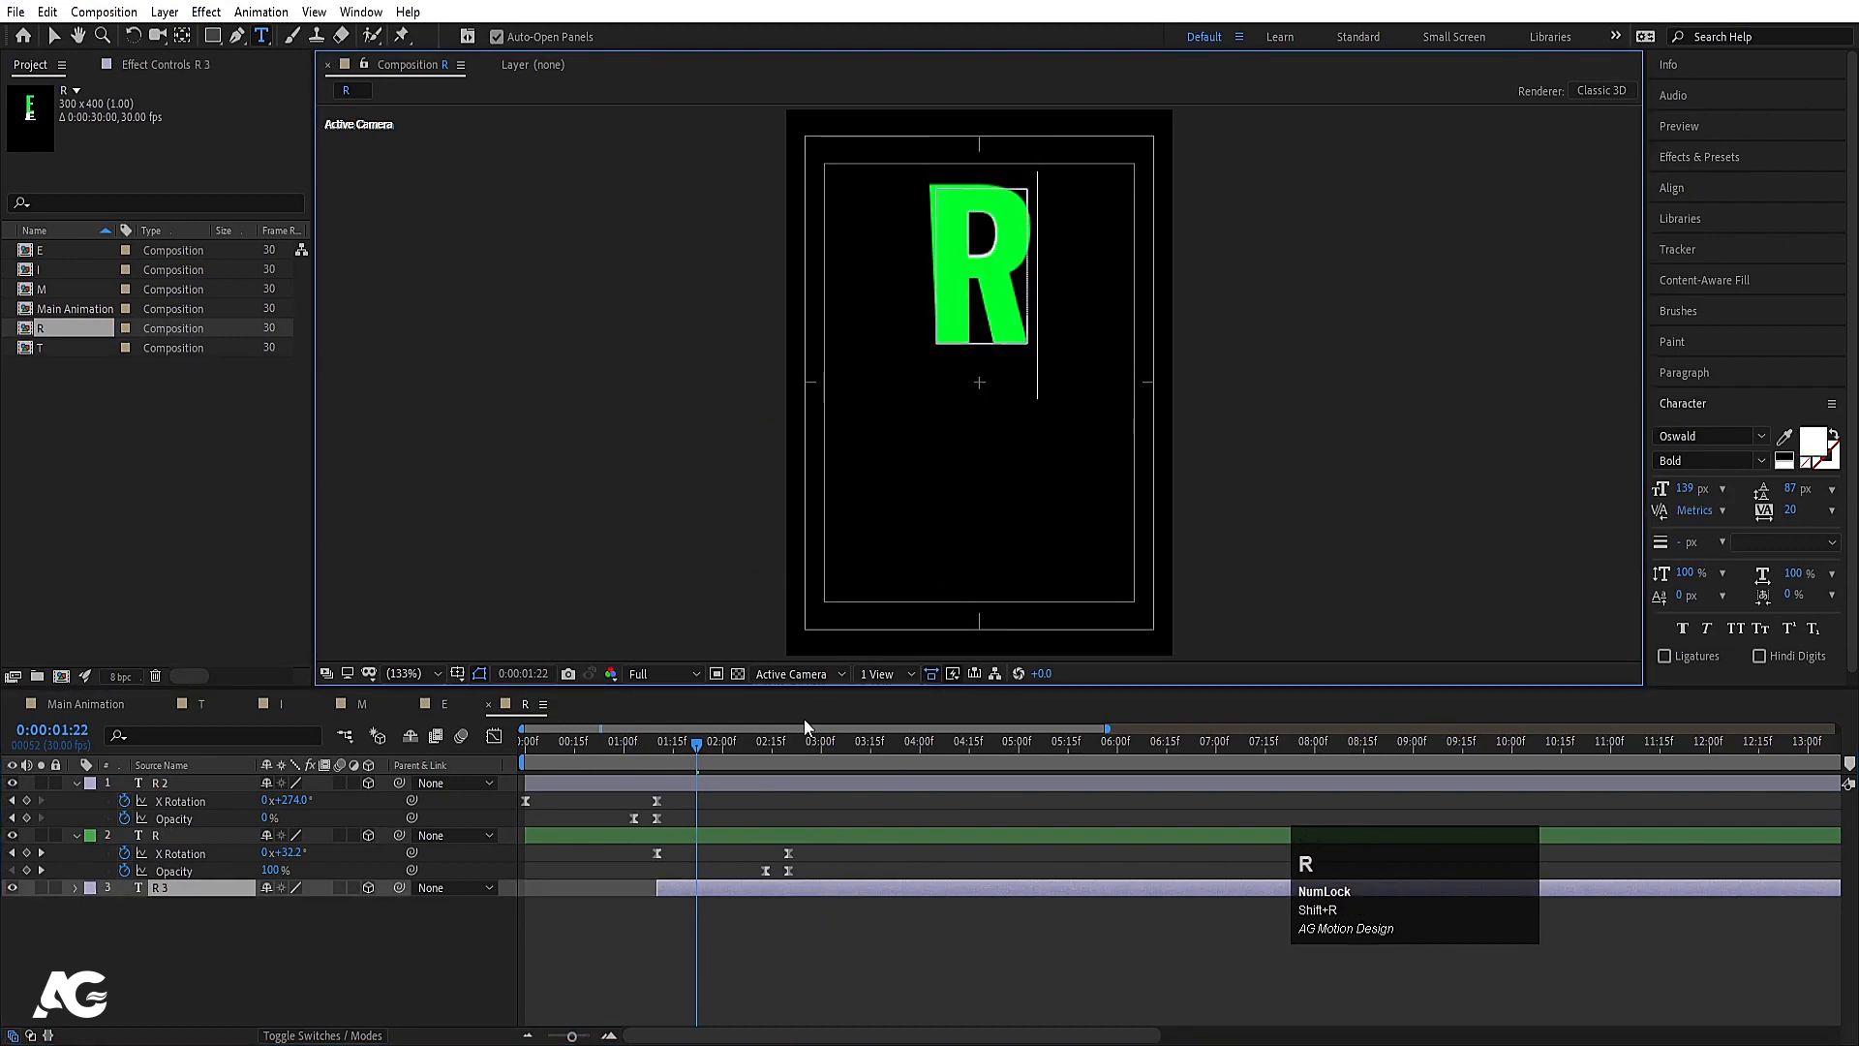
pyautogui.click(744, 940)
pyautogui.moveTo(664, 764); pyautogui.dragTo(499, 768)
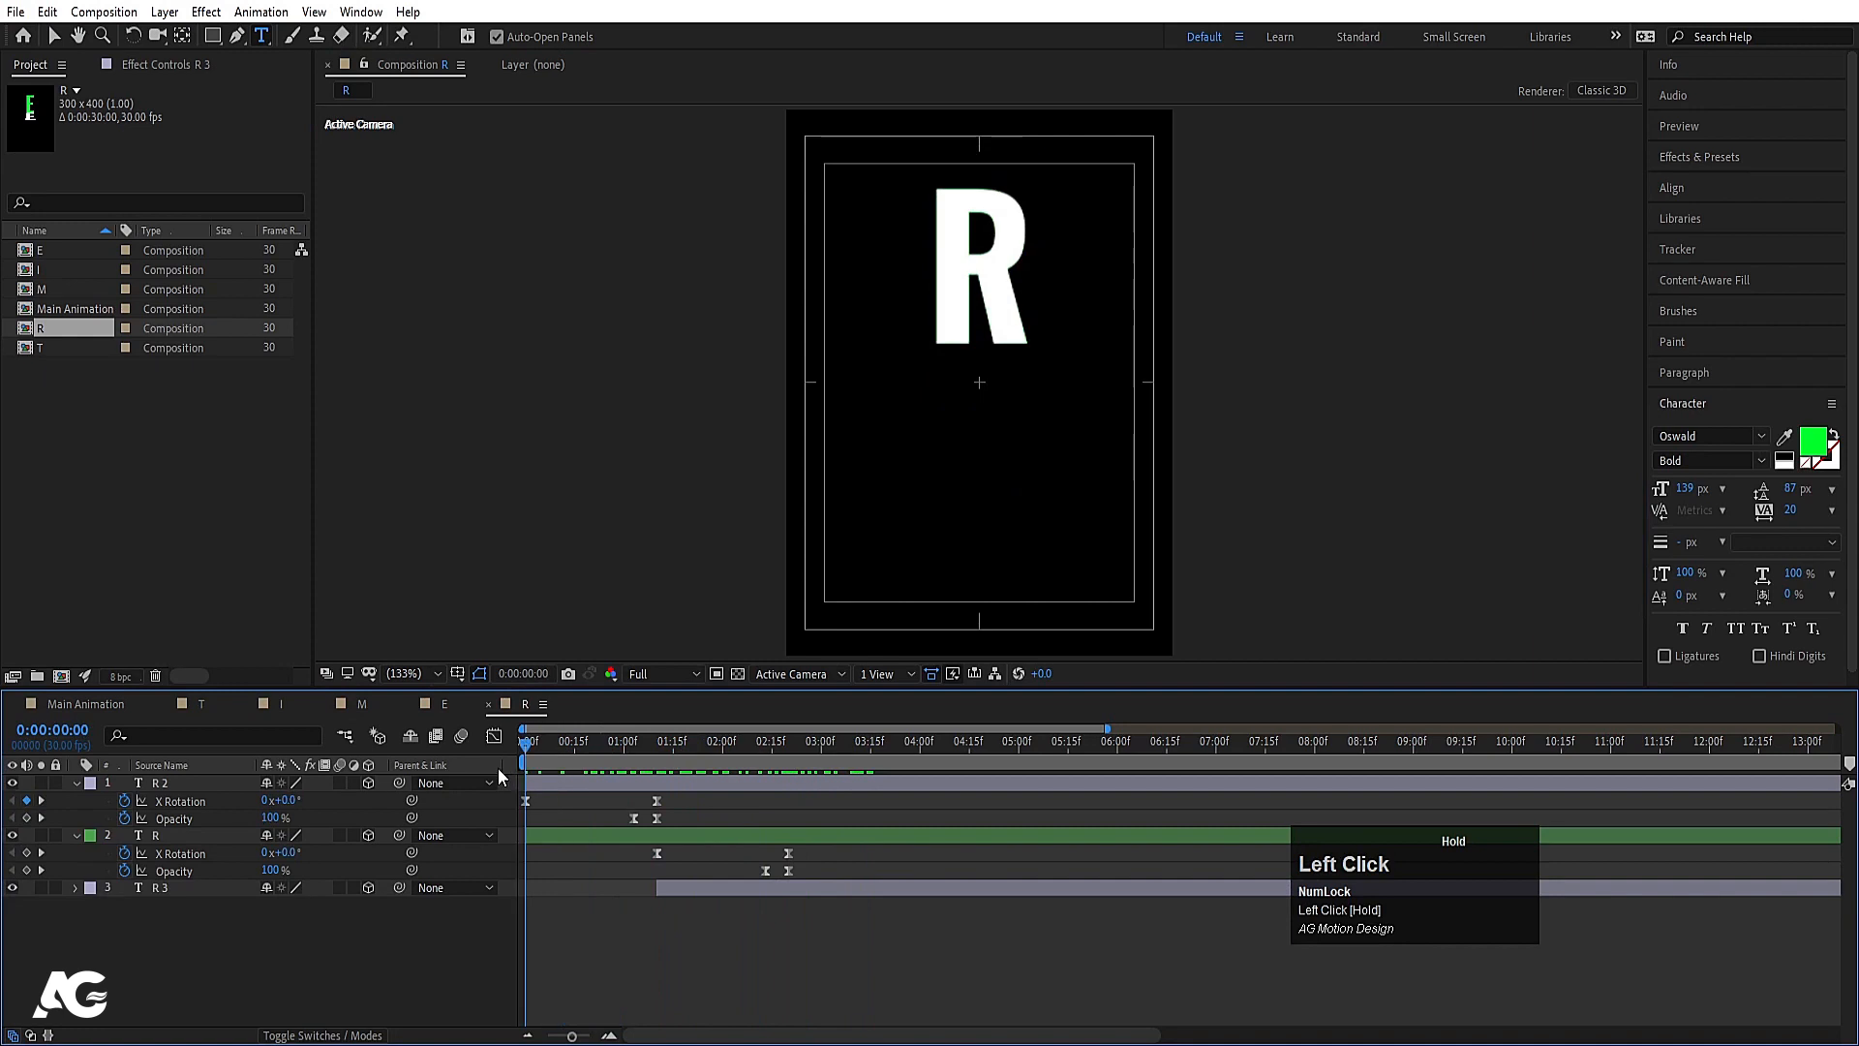
# Step: Open the Main Animation composition and duplicate its time-remapped T layer four times
pyautogui.click(97, 709)
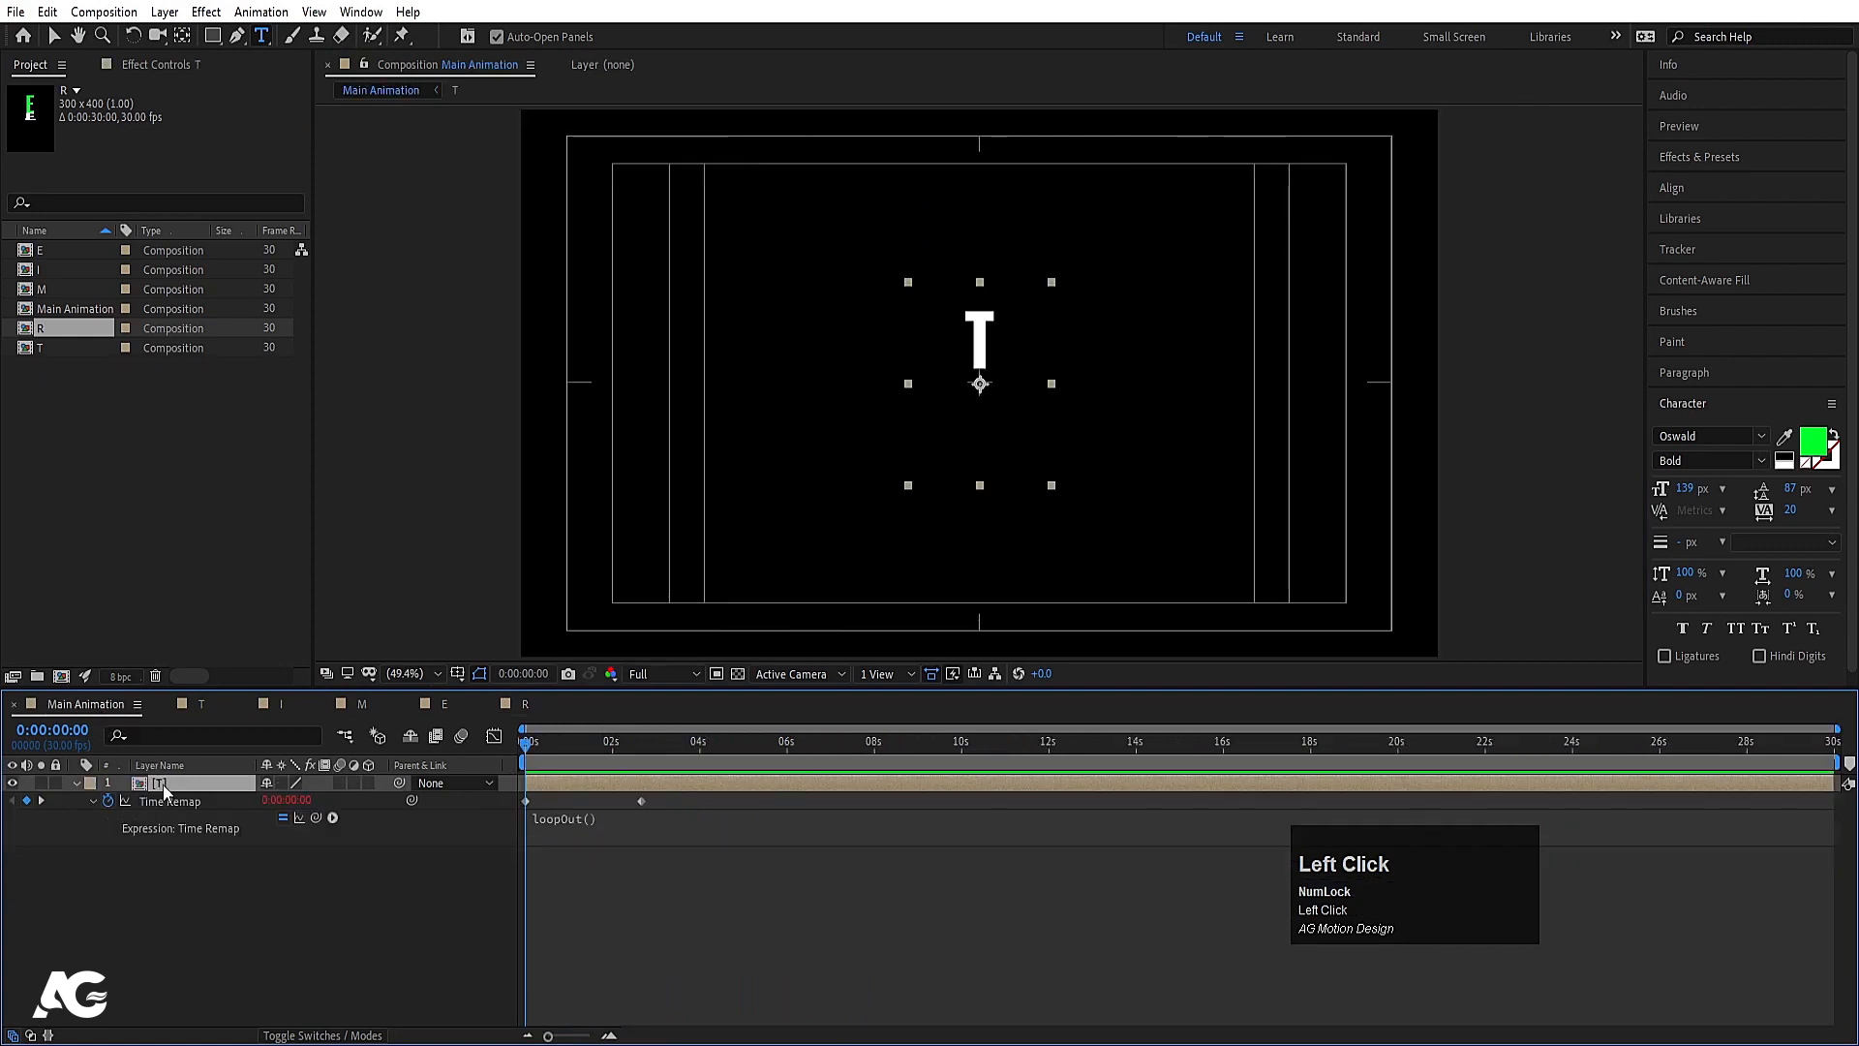
pyautogui.hotkey('ctrl', 'd')
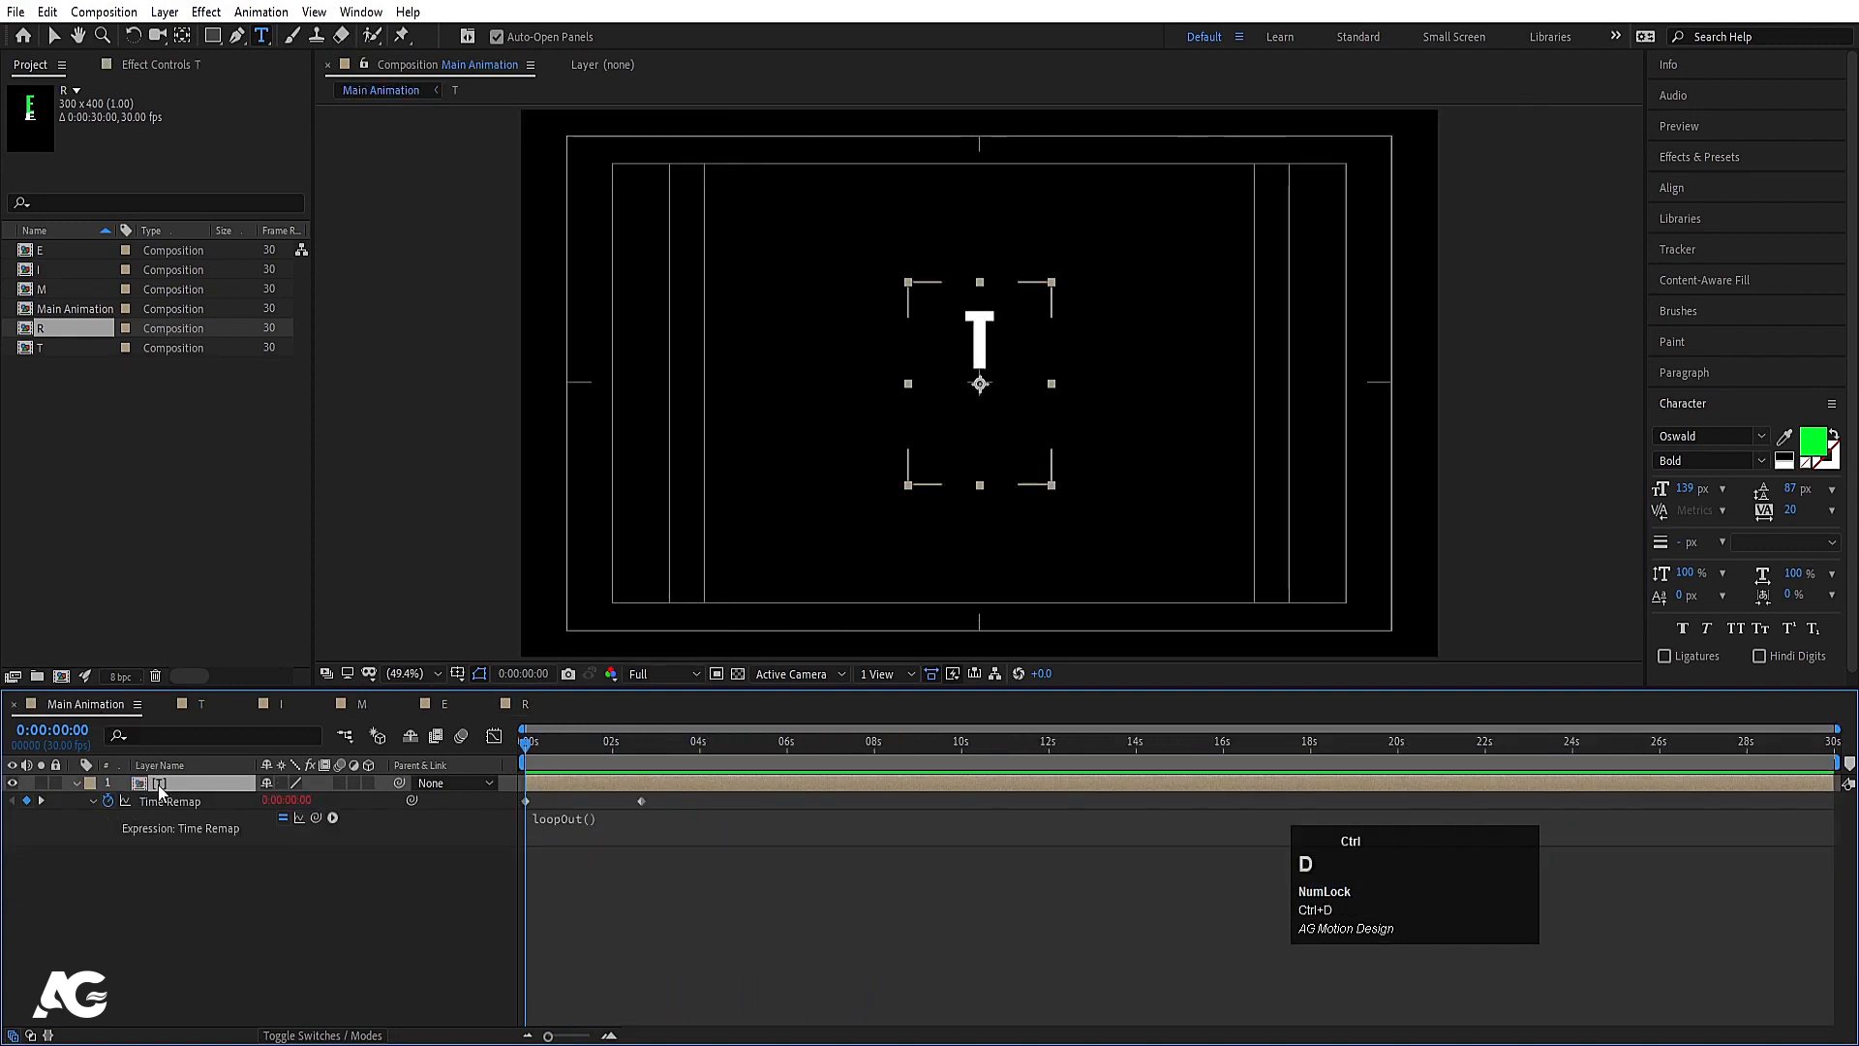
pyautogui.hotkey('ctrl', 'd')
pyautogui.hotkey('ctrl', 'd')
pyautogui.hotkey('ctrl', 'd')
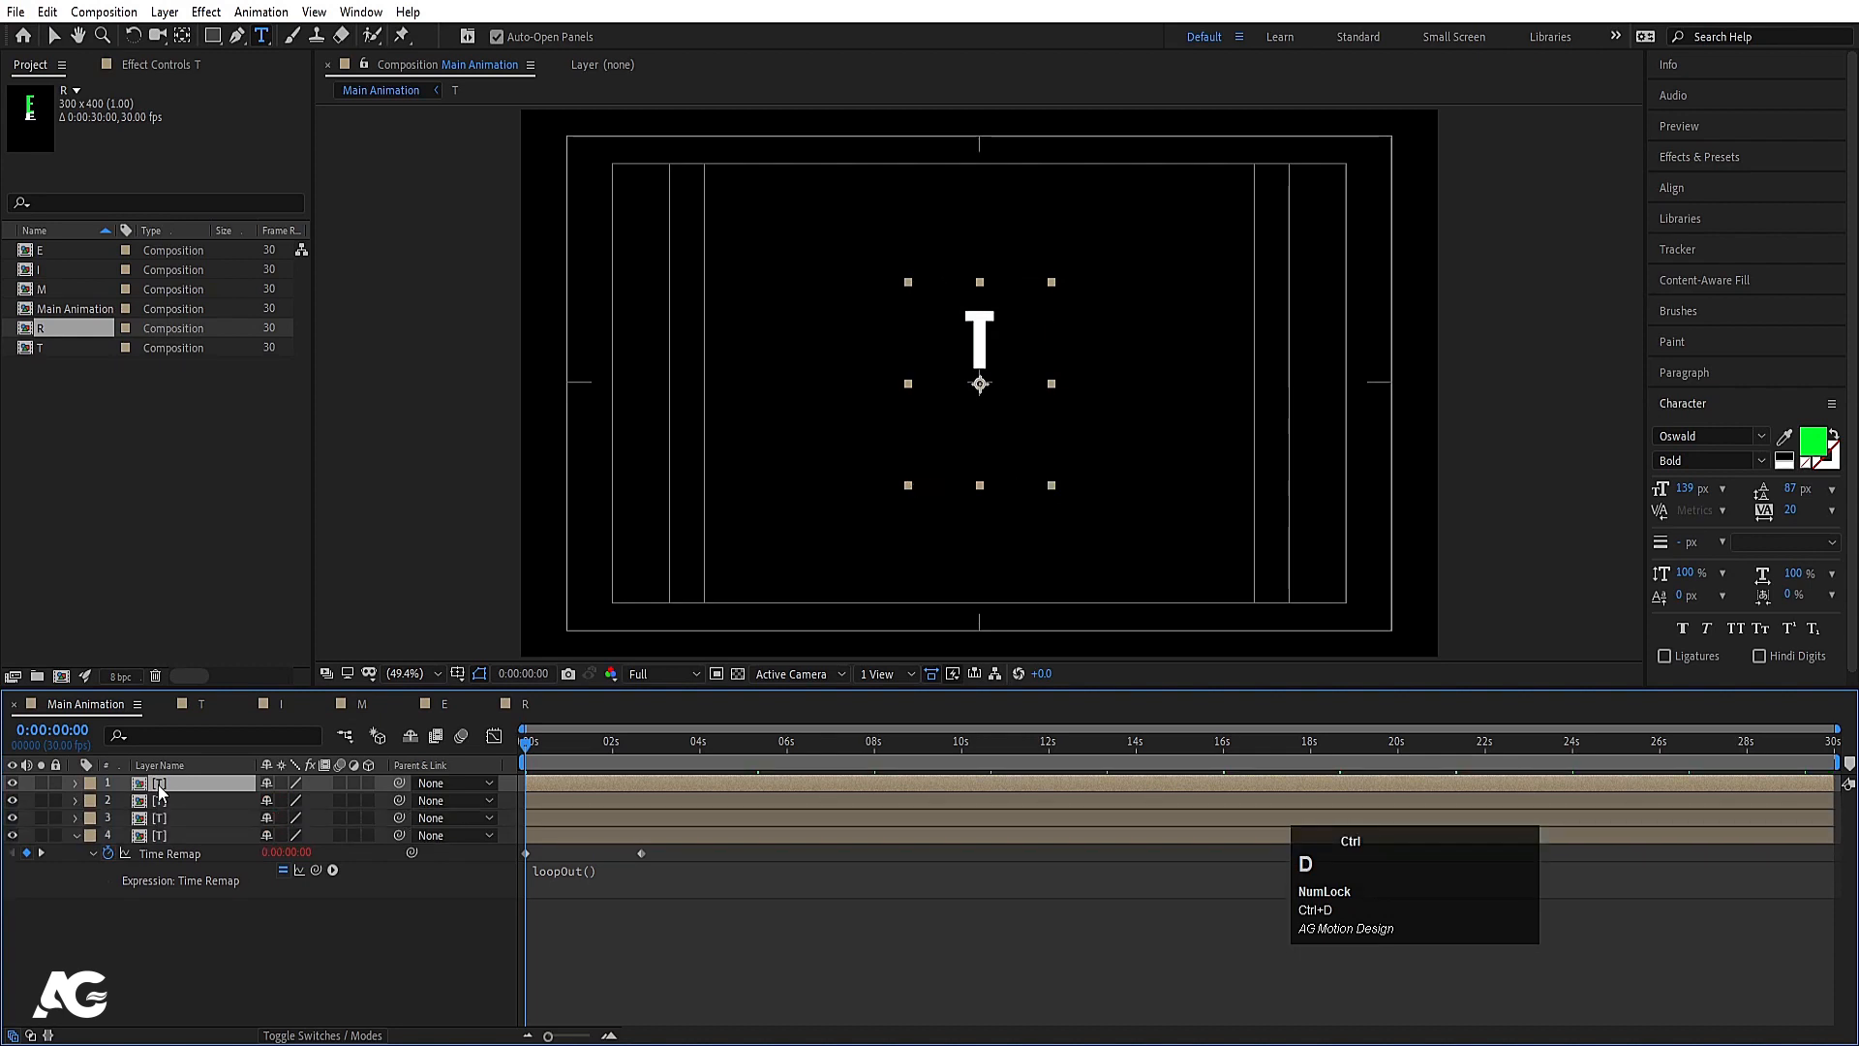
pyautogui.hotkey('ctrl', 'd')
# Step: Switch the Main Animation layer list from layer names to source names
pyautogui.click(153, 834)
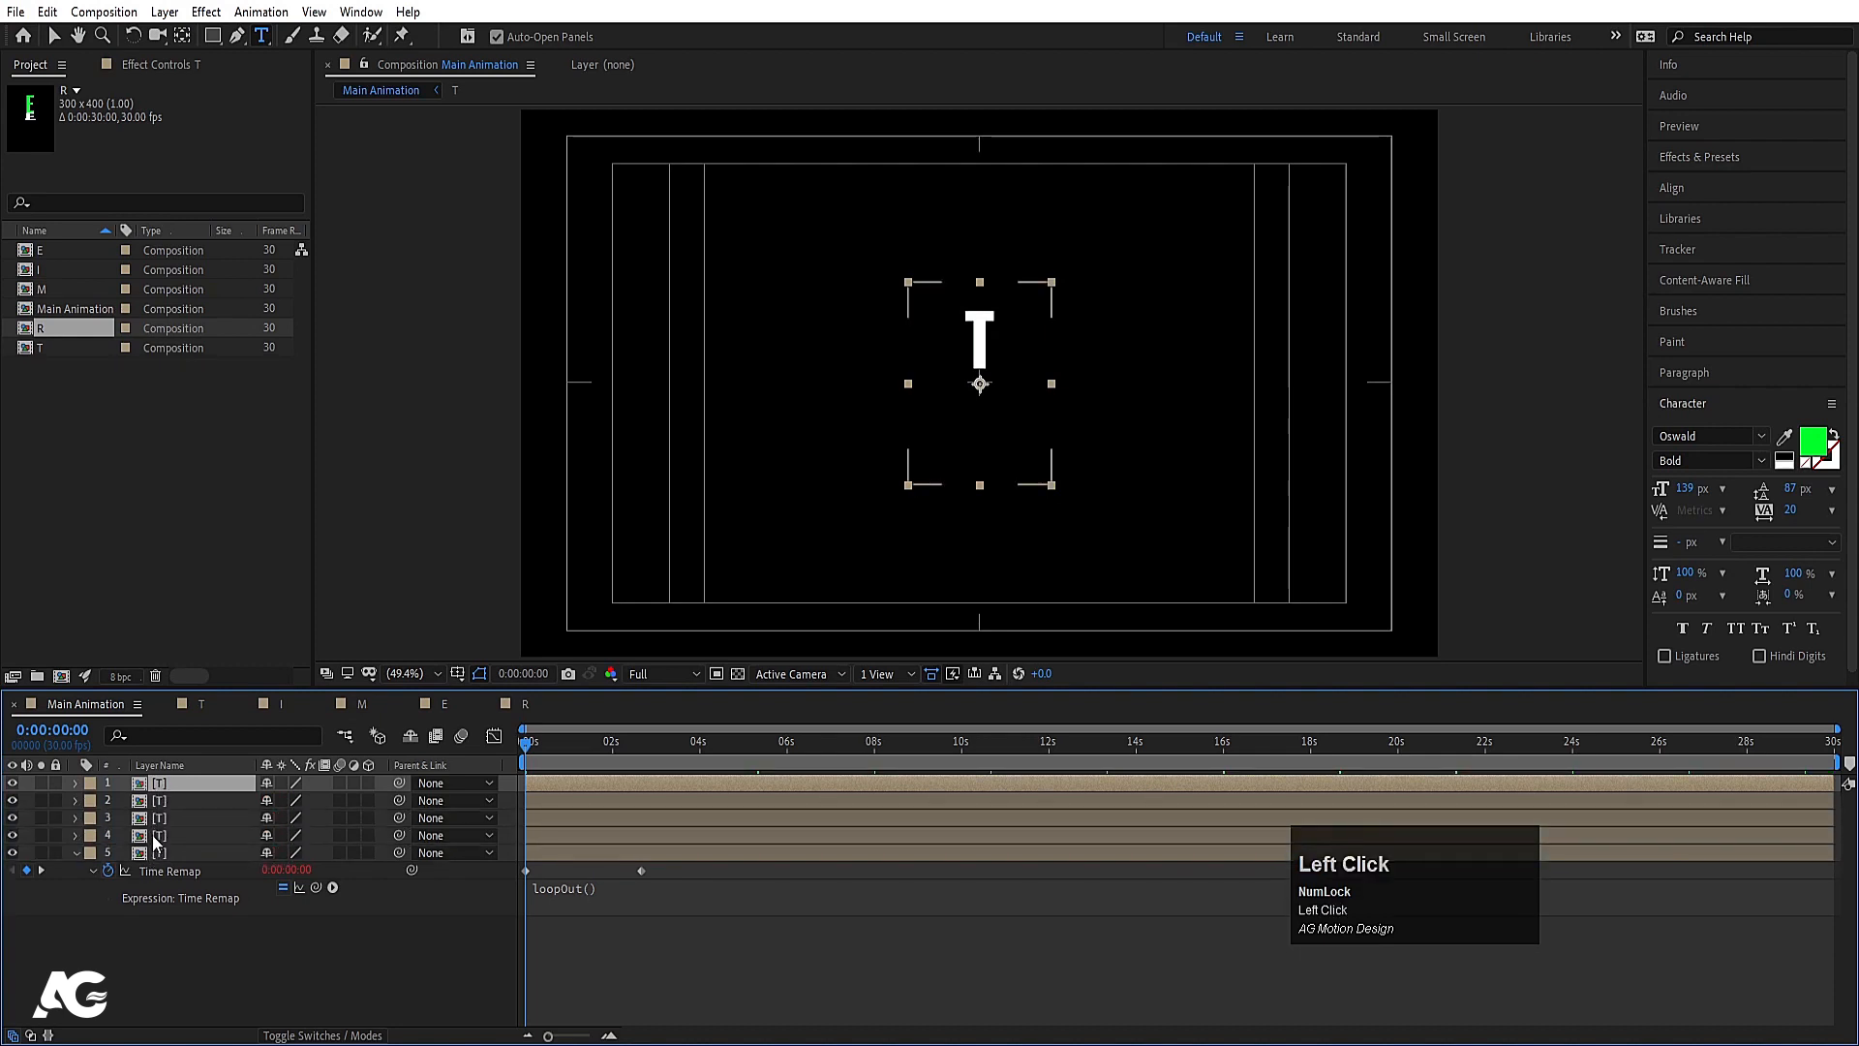
pyautogui.click(165, 850)
pyautogui.click(166, 835)
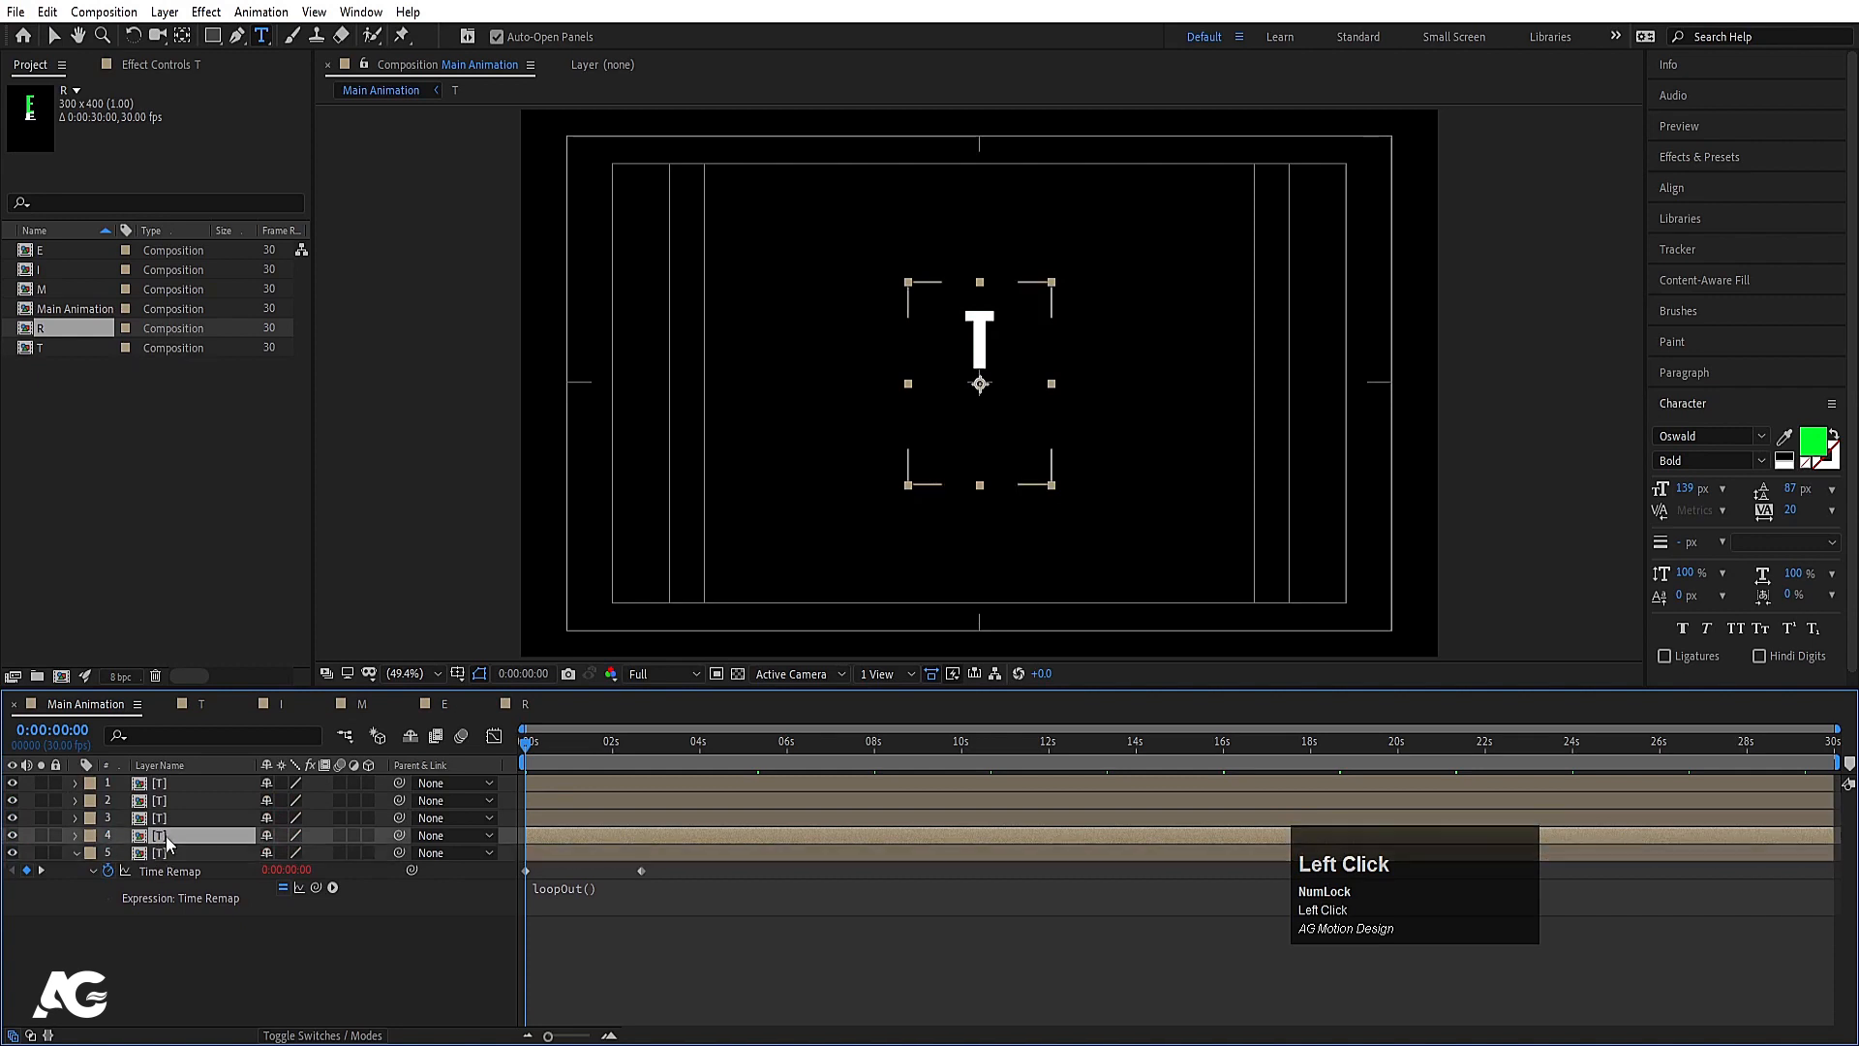
pyautogui.click(166, 800)
pyautogui.click(167, 766)
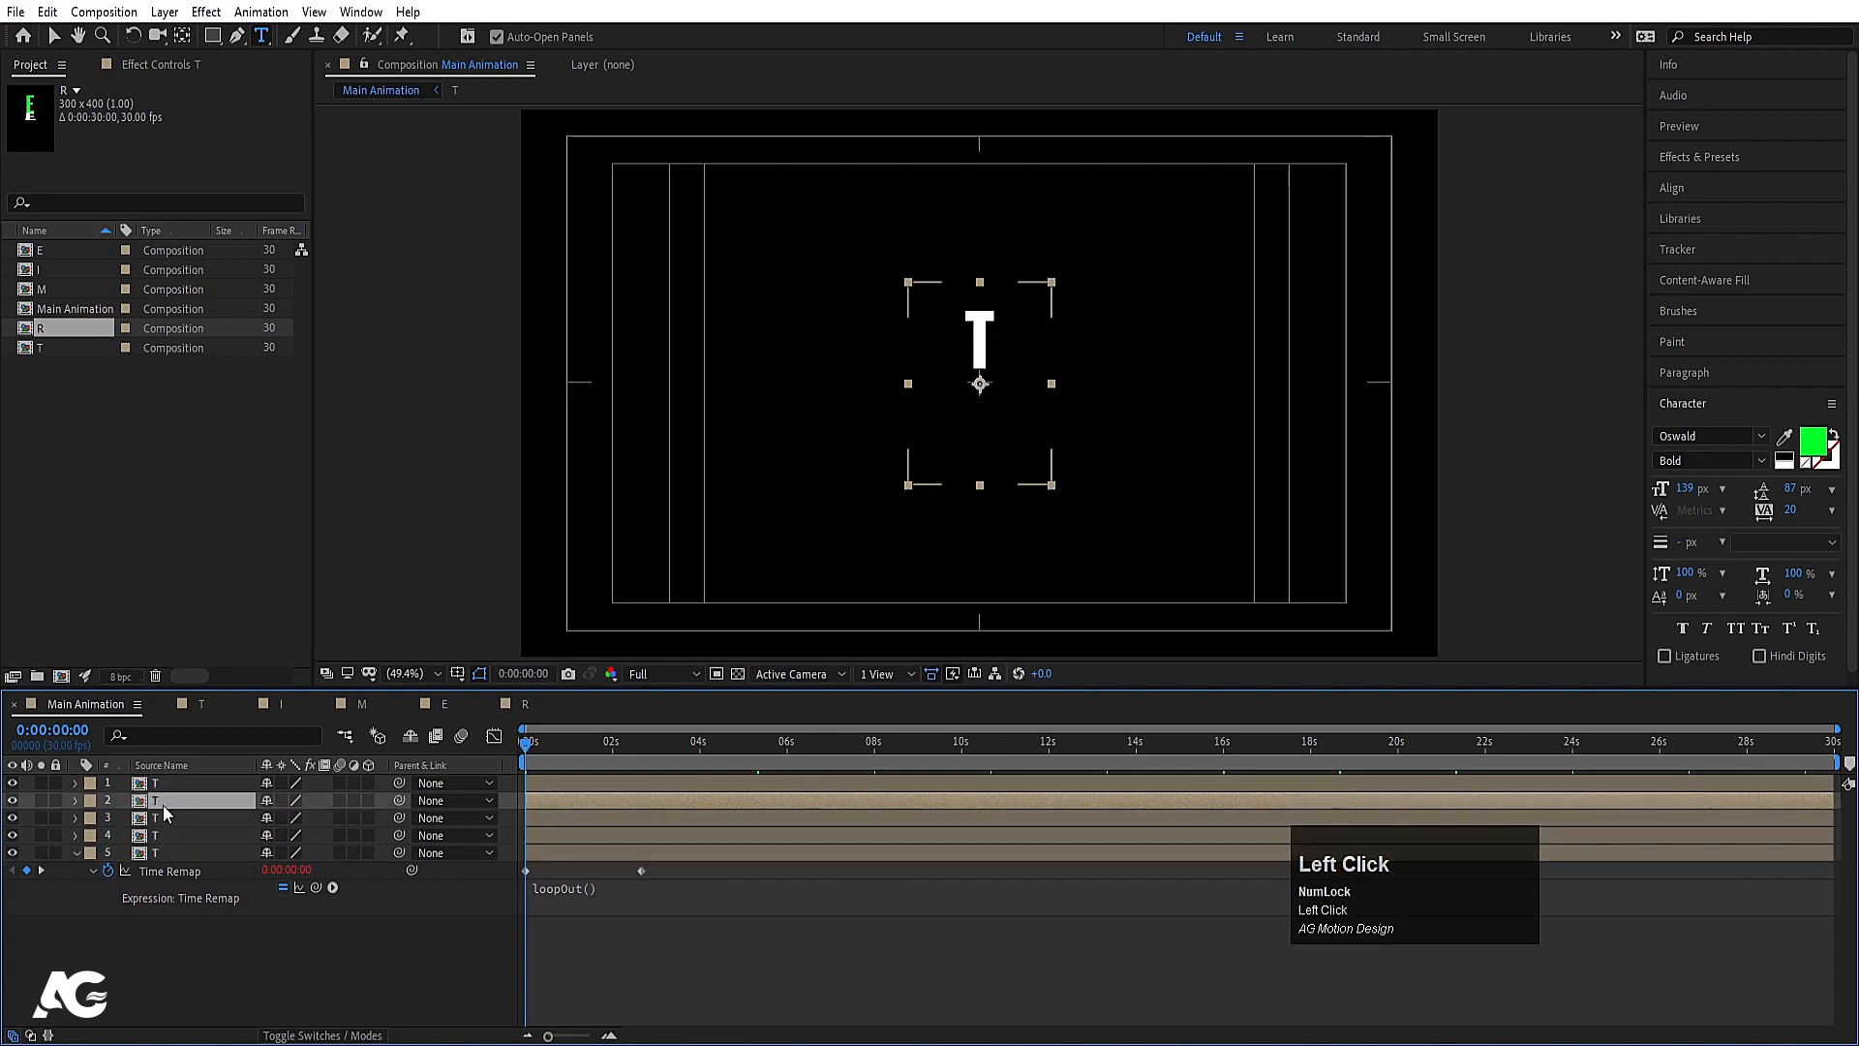
pyautogui.click(143, 853)
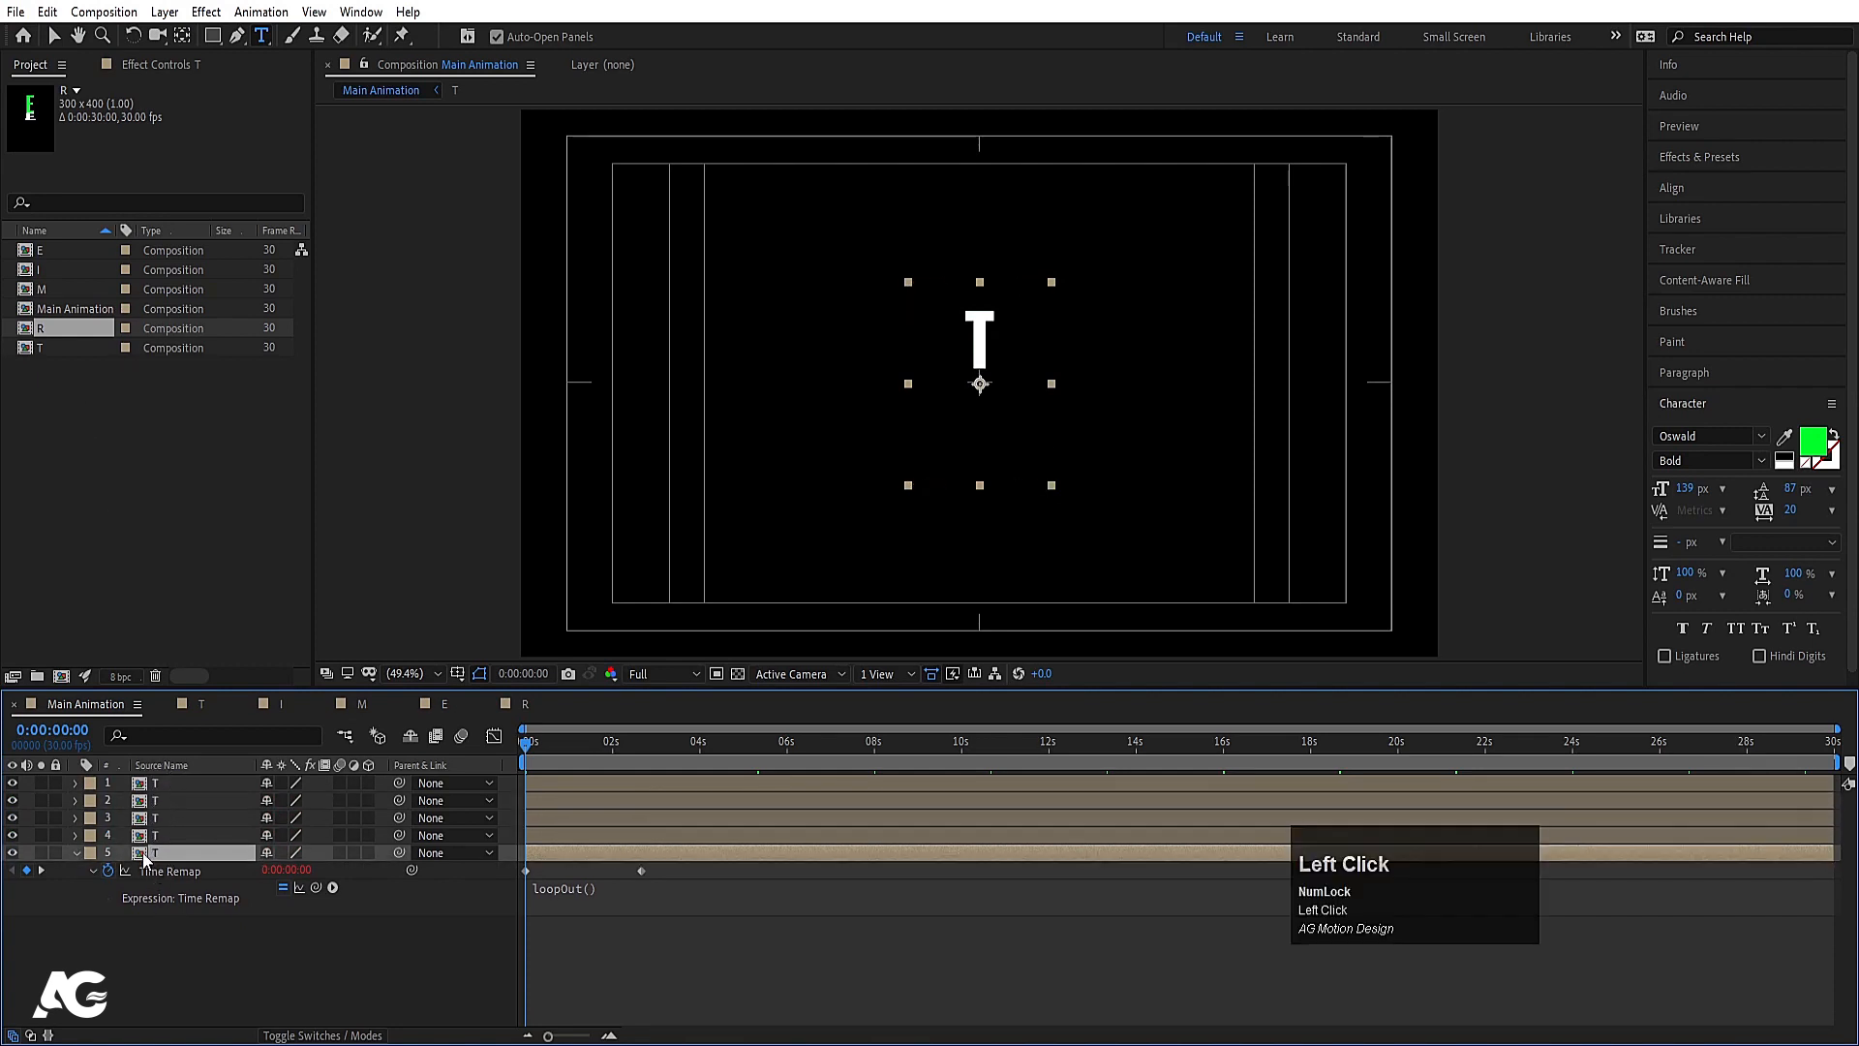
# Step: Replace the source of the fourth layer with composition I and of the third layer with composition M
pyautogui.click(43, 269)
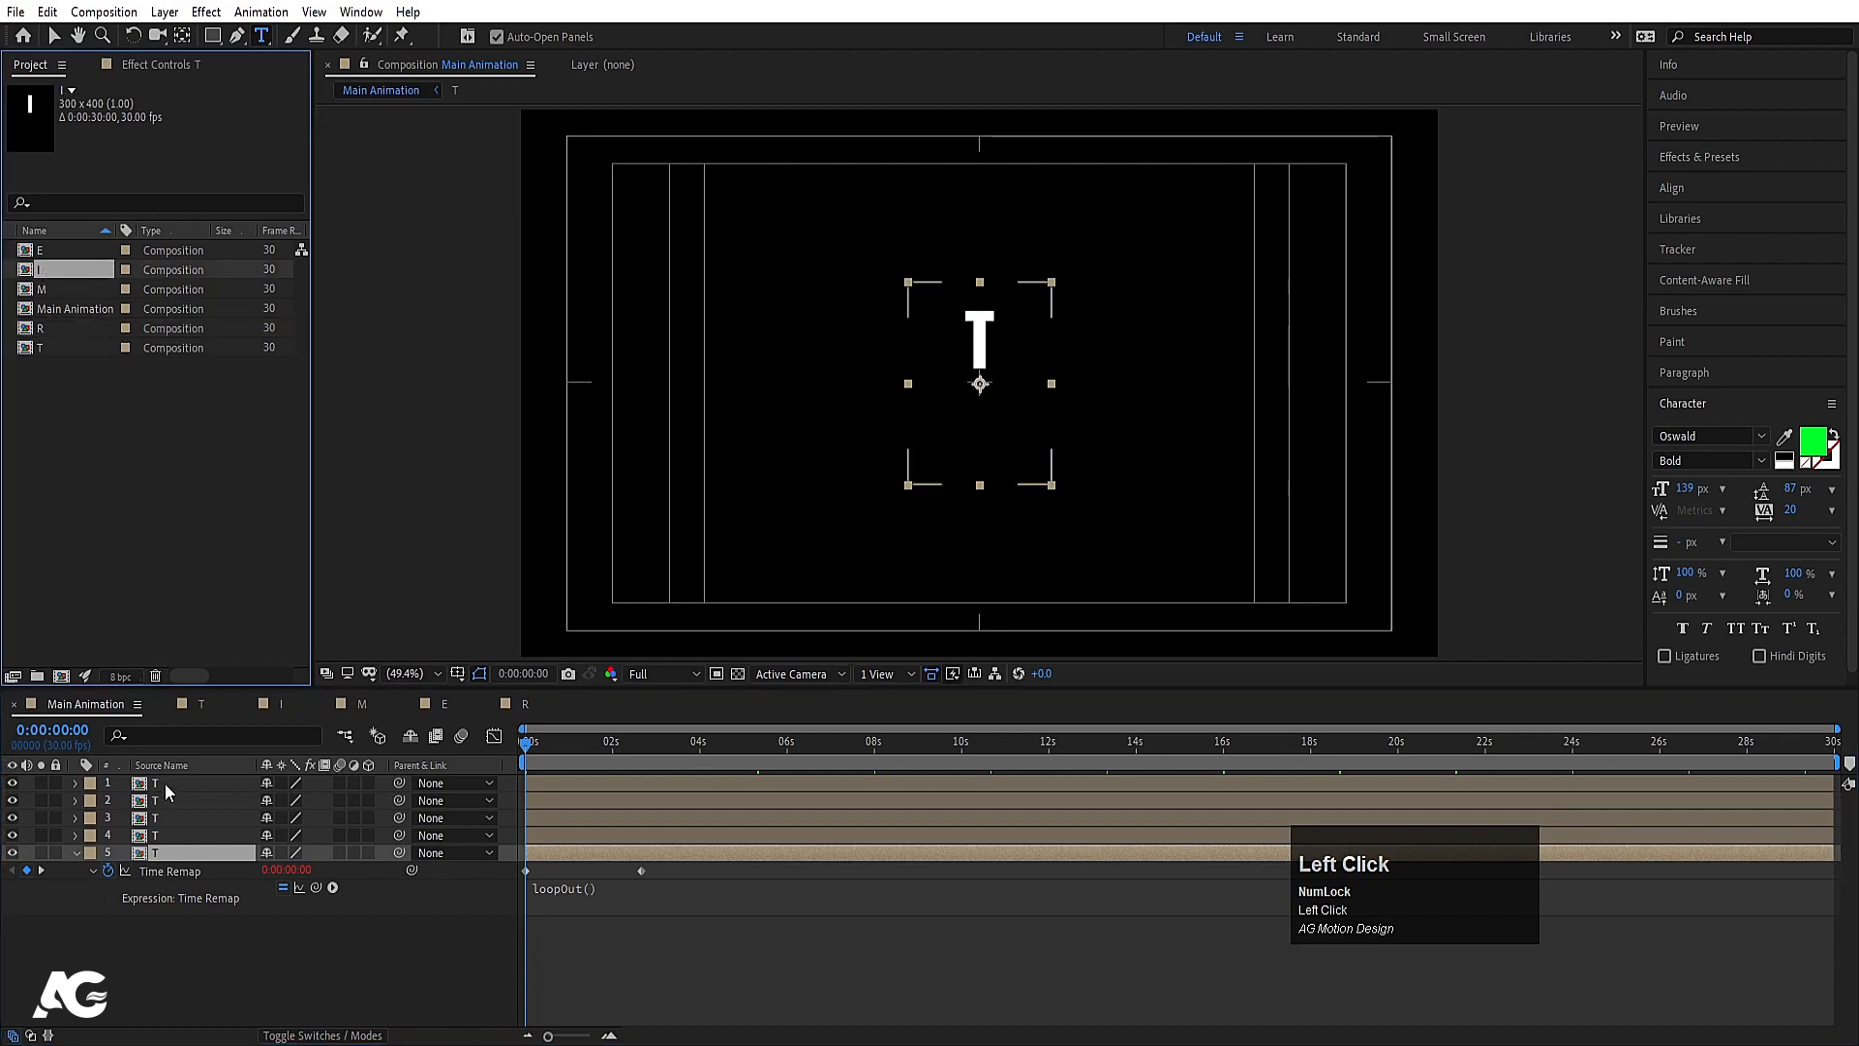
pyautogui.click(153, 831)
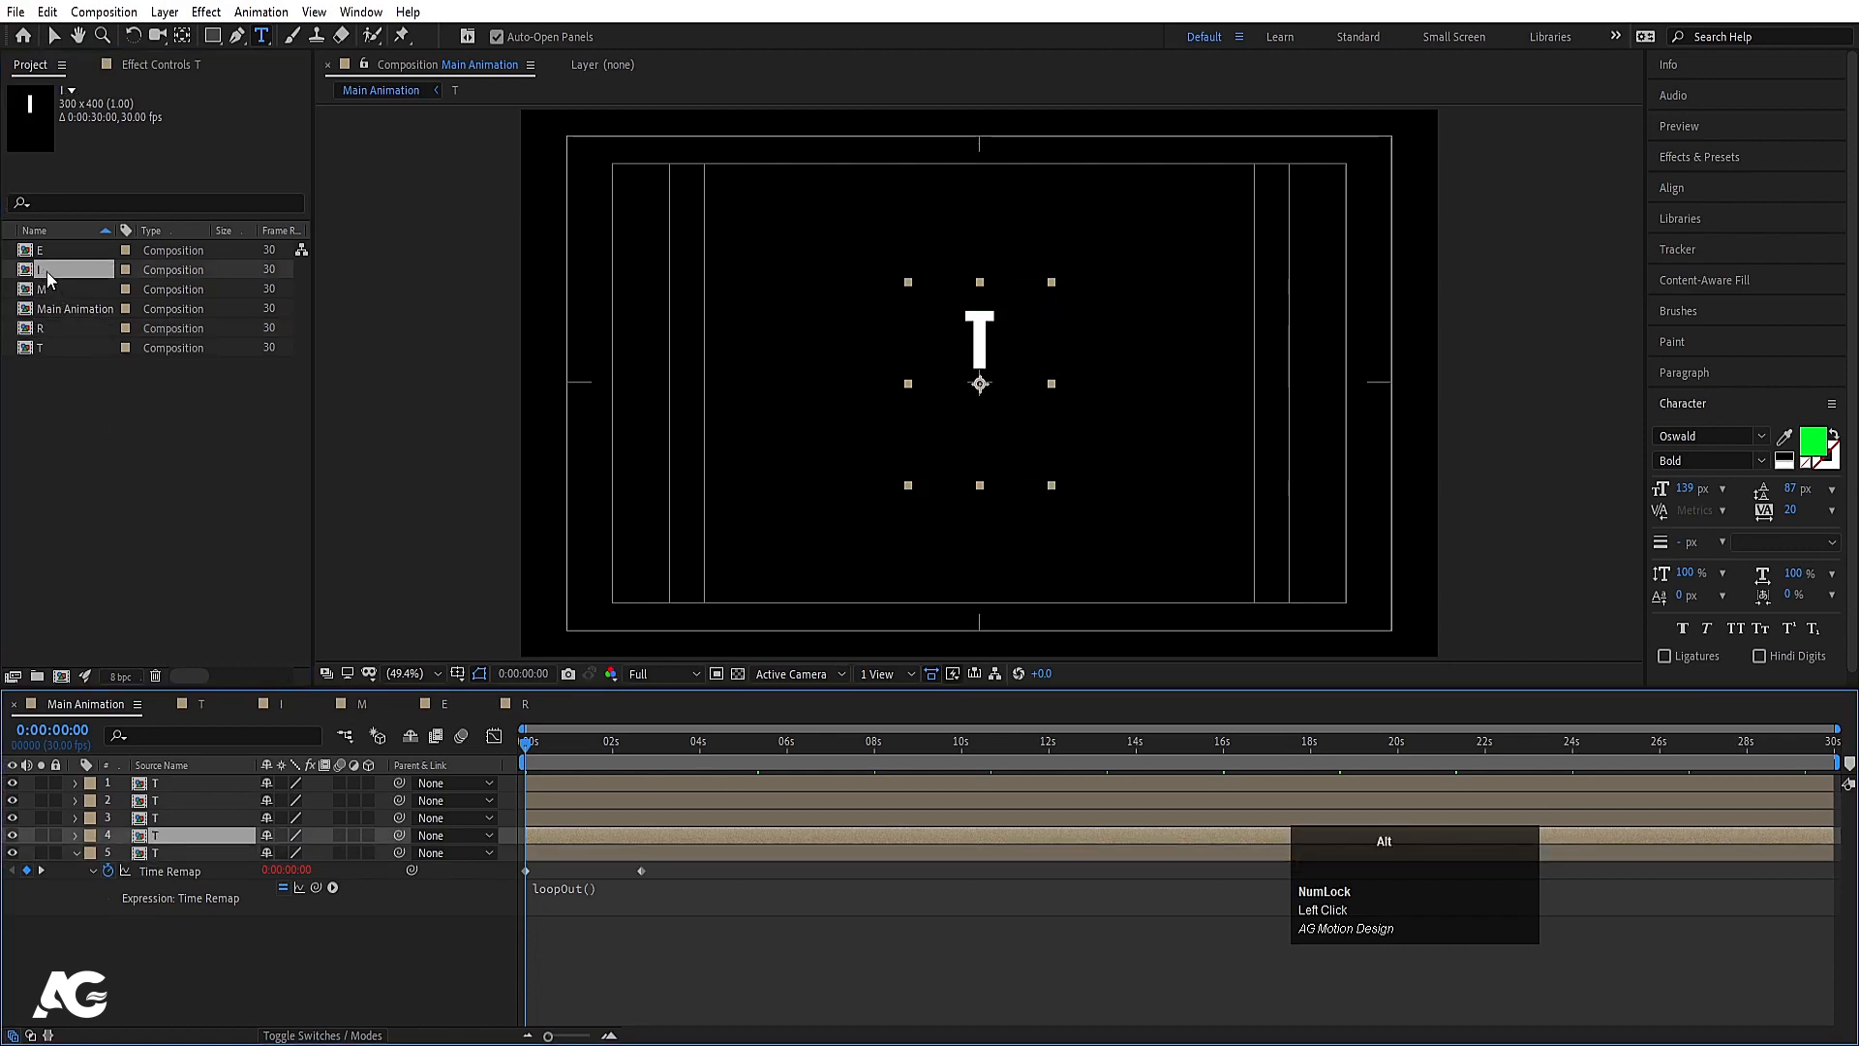
pyautogui.keyDown('alt'); pyautogui.click(46, 271); pyautogui.keyUp('alt')
pyautogui.moveTo(46, 271); pyautogui.dragTo(242, 834)
pyautogui.click(153, 816)
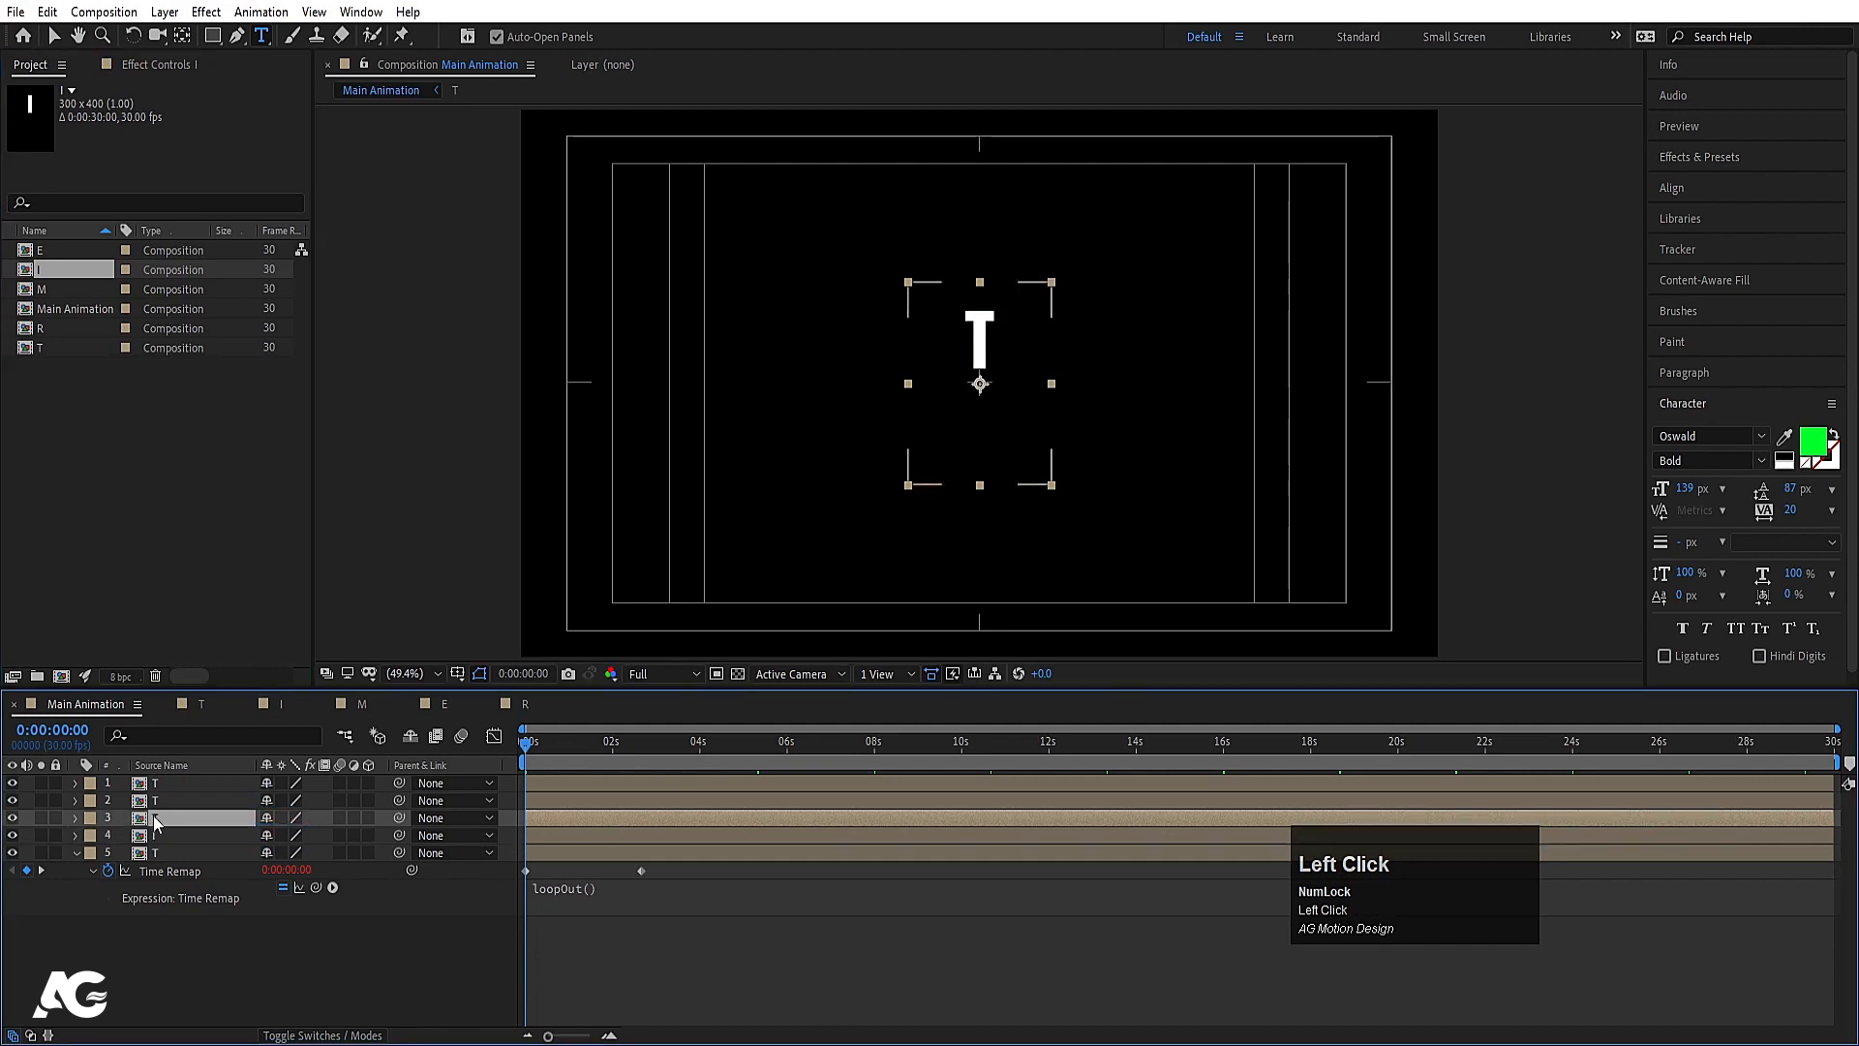
pyautogui.click(50, 288)
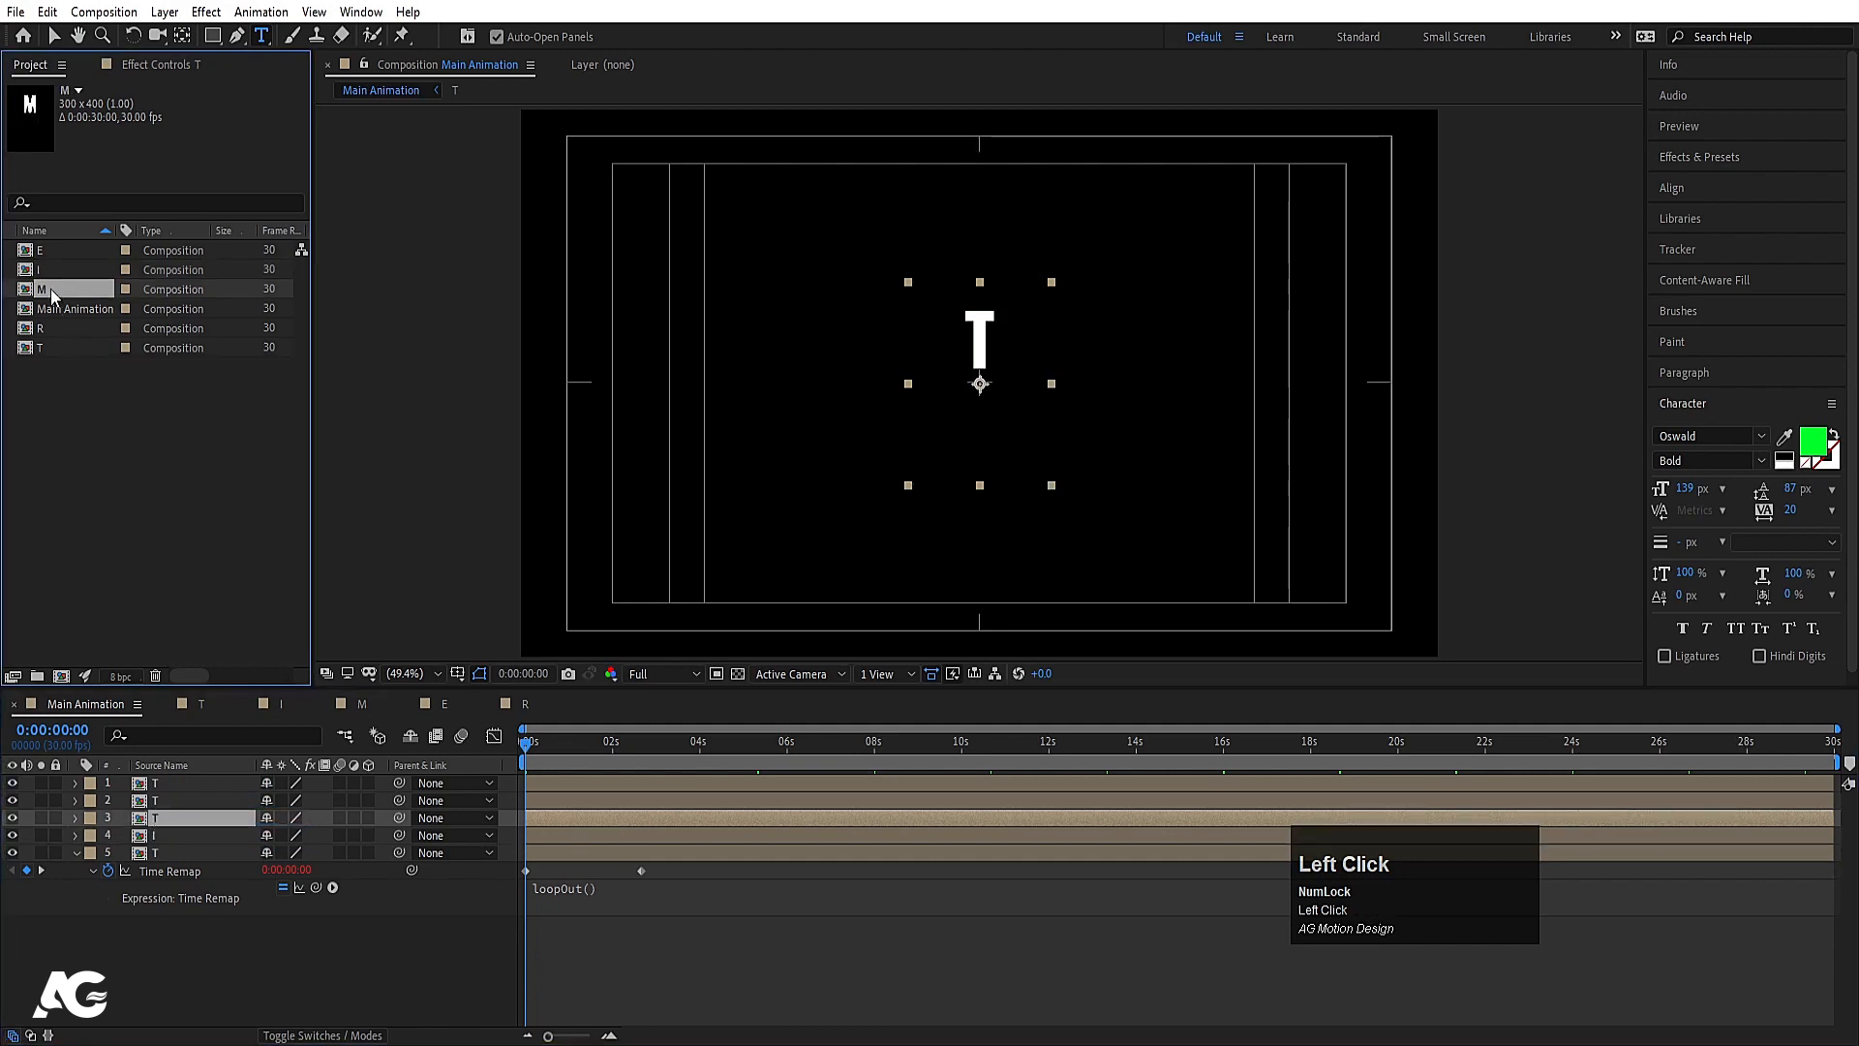
pyautogui.moveTo(51, 288); pyautogui.dragTo(153, 823)
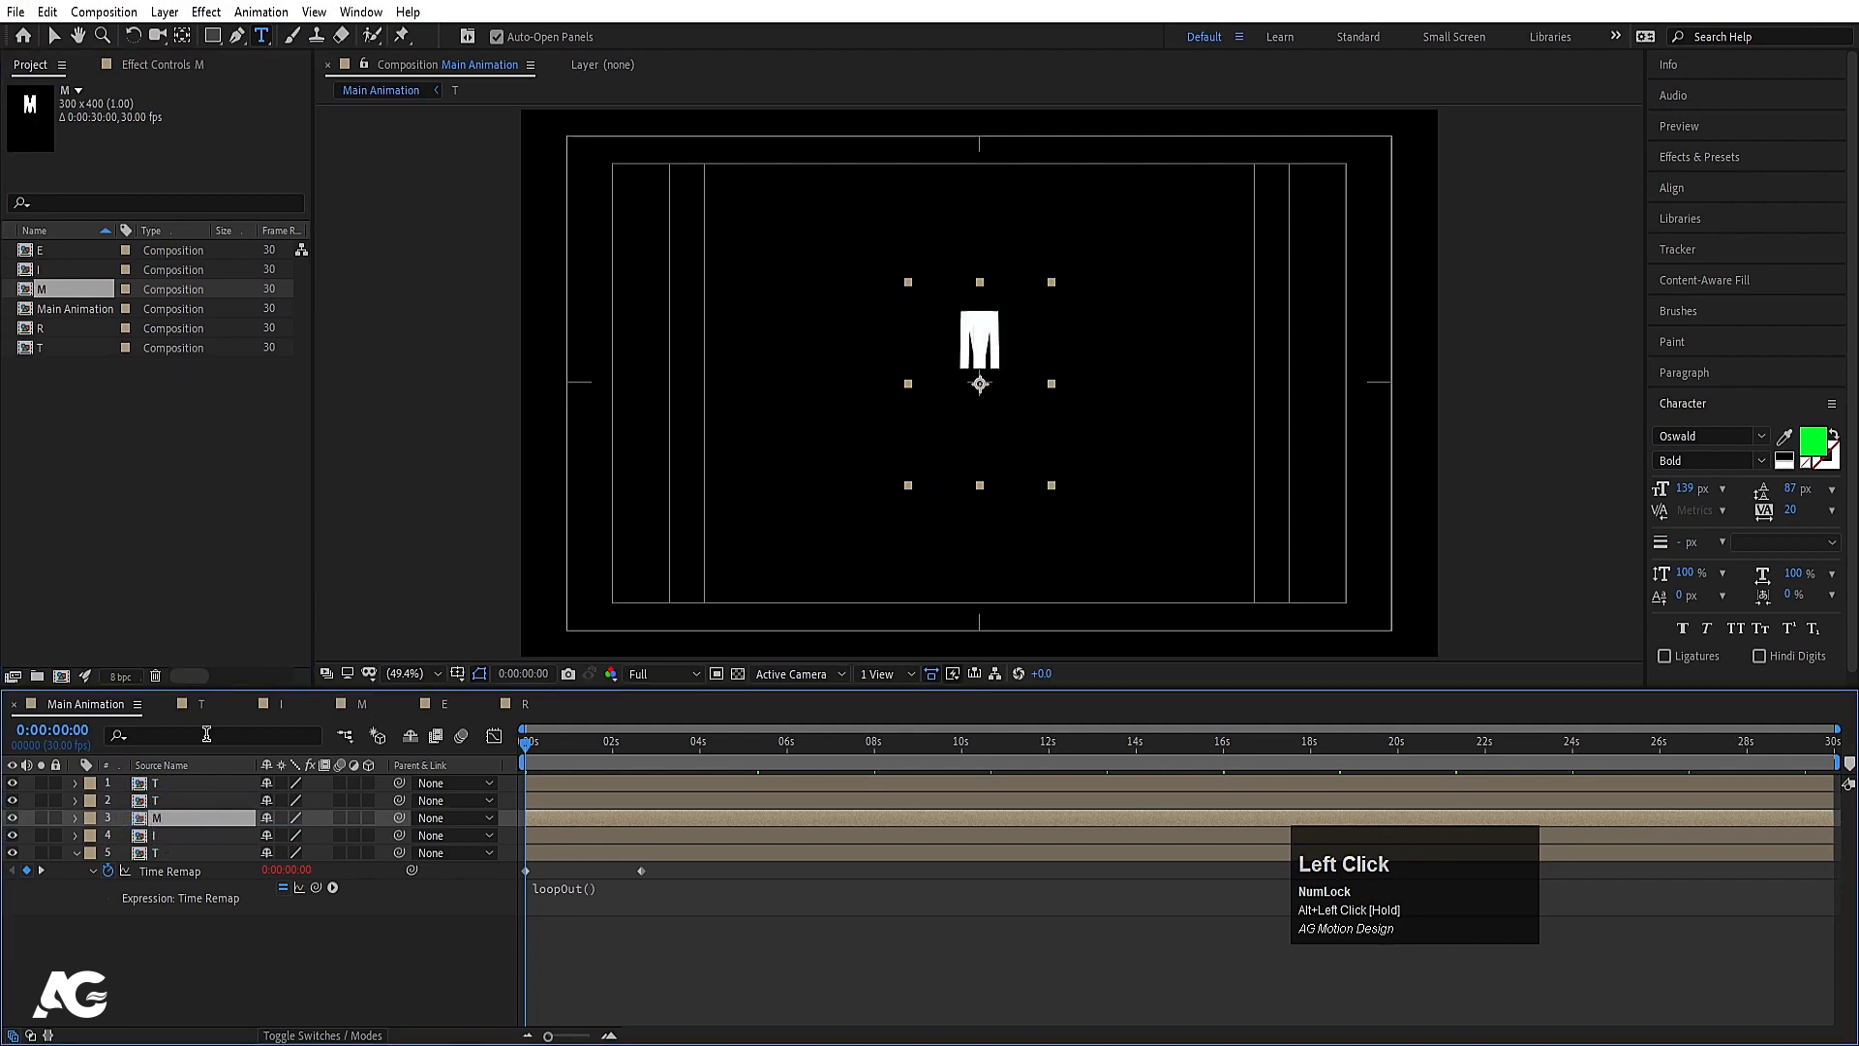
# Step: Replace the source of the second layer with composition E and of the topmost layer with composition R
pyautogui.click(160, 803)
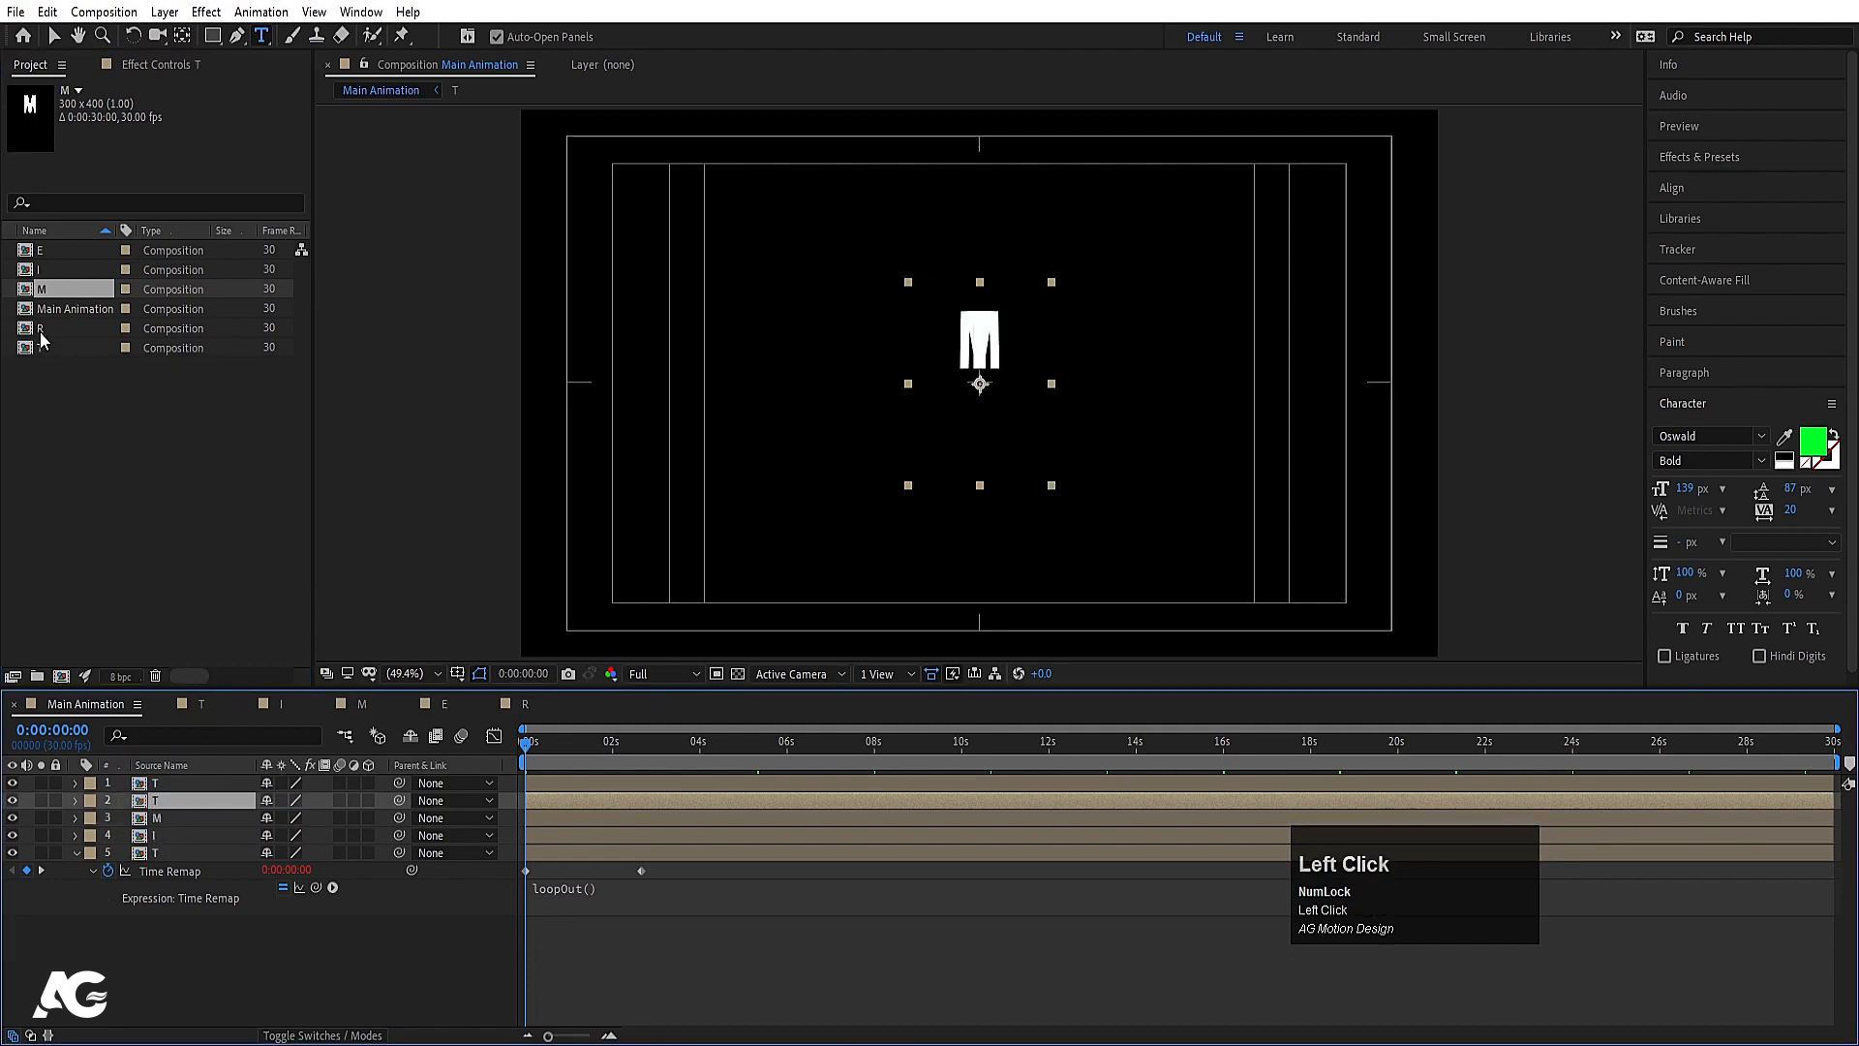
pyautogui.moveTo(42, 253); pyautogui.dragTo(188, 802)
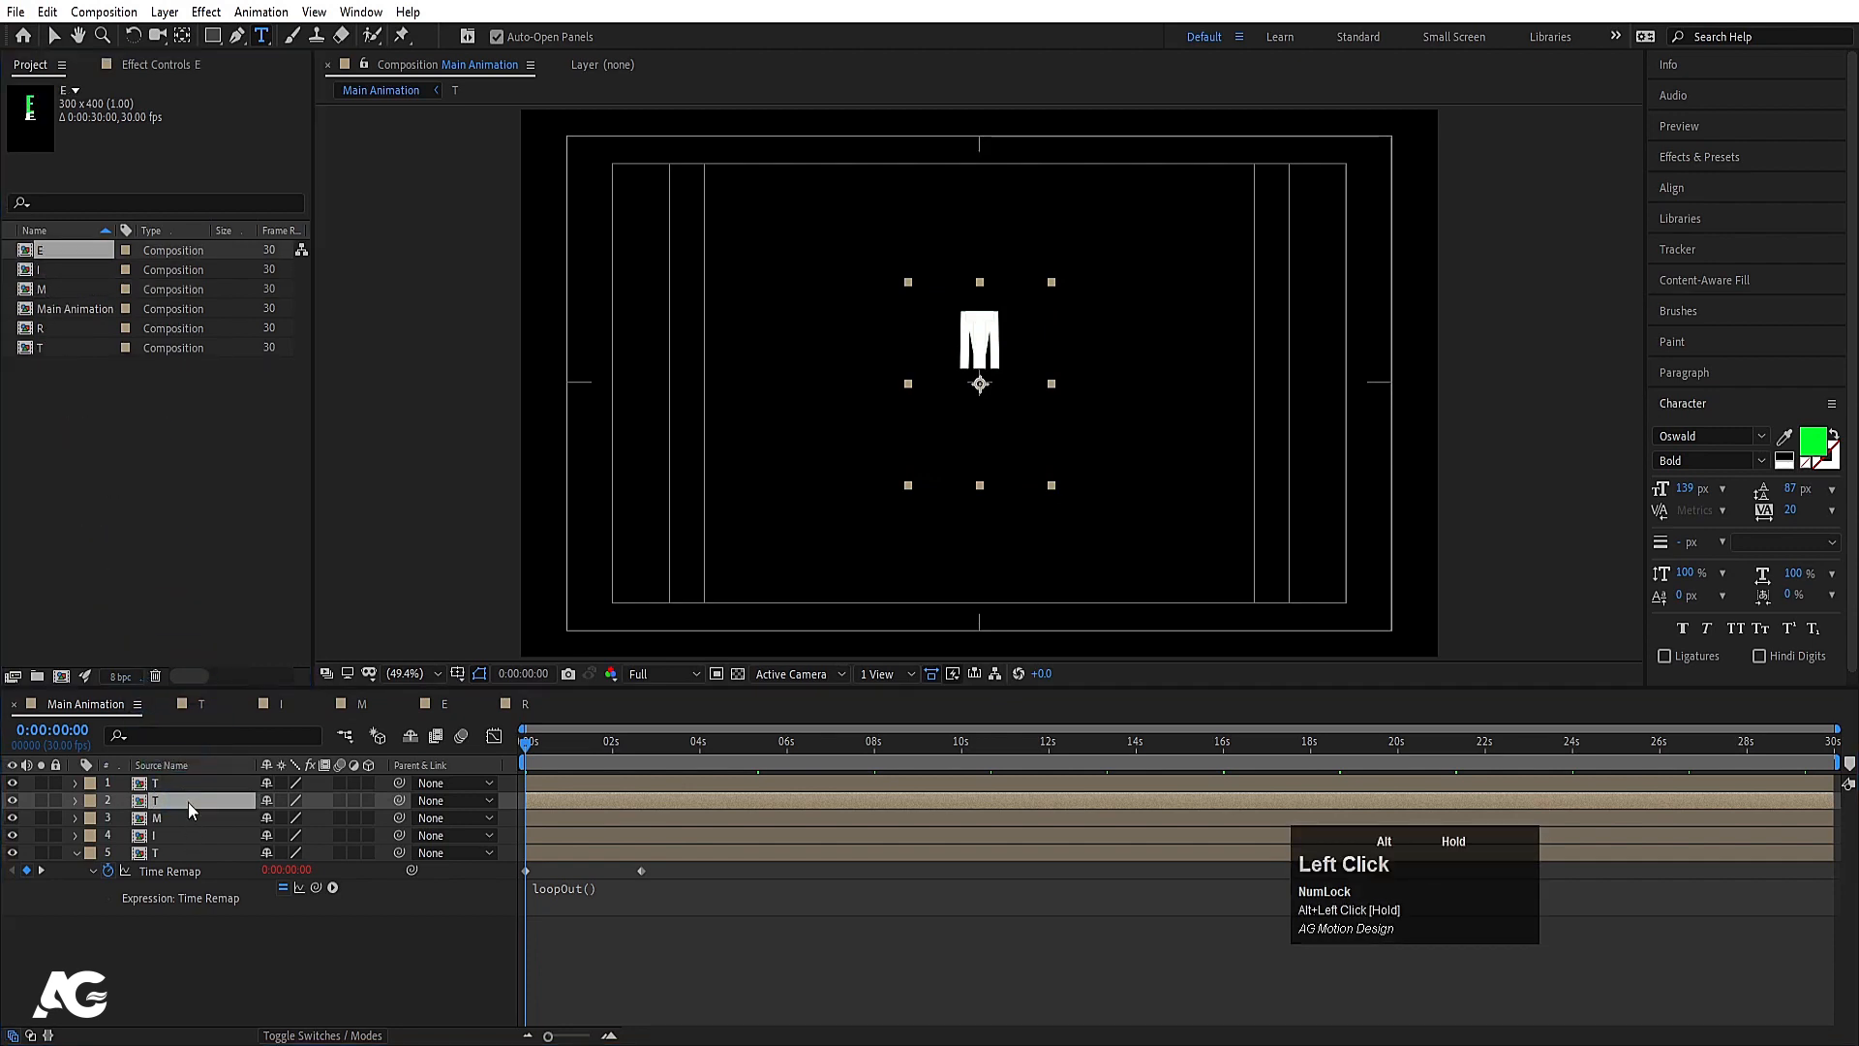
pyautogui.click(170, 786)
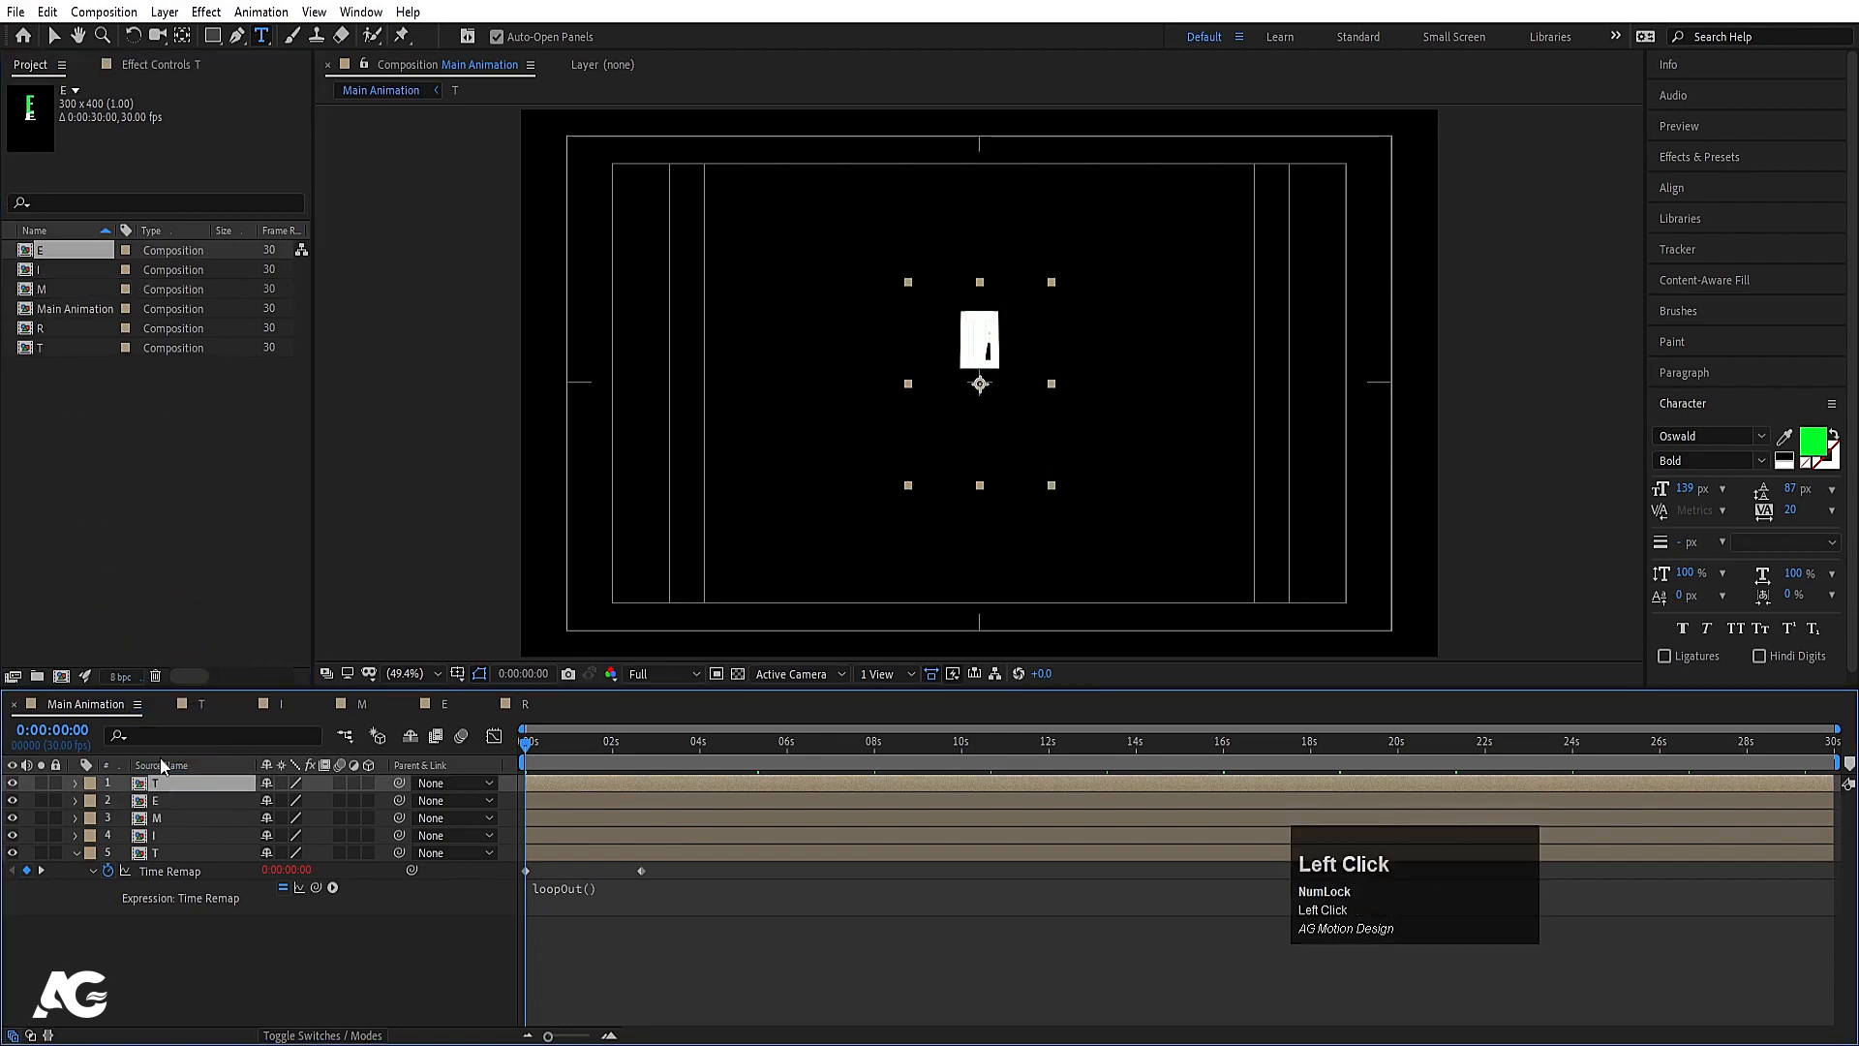
pyautogui.click(42, 350)
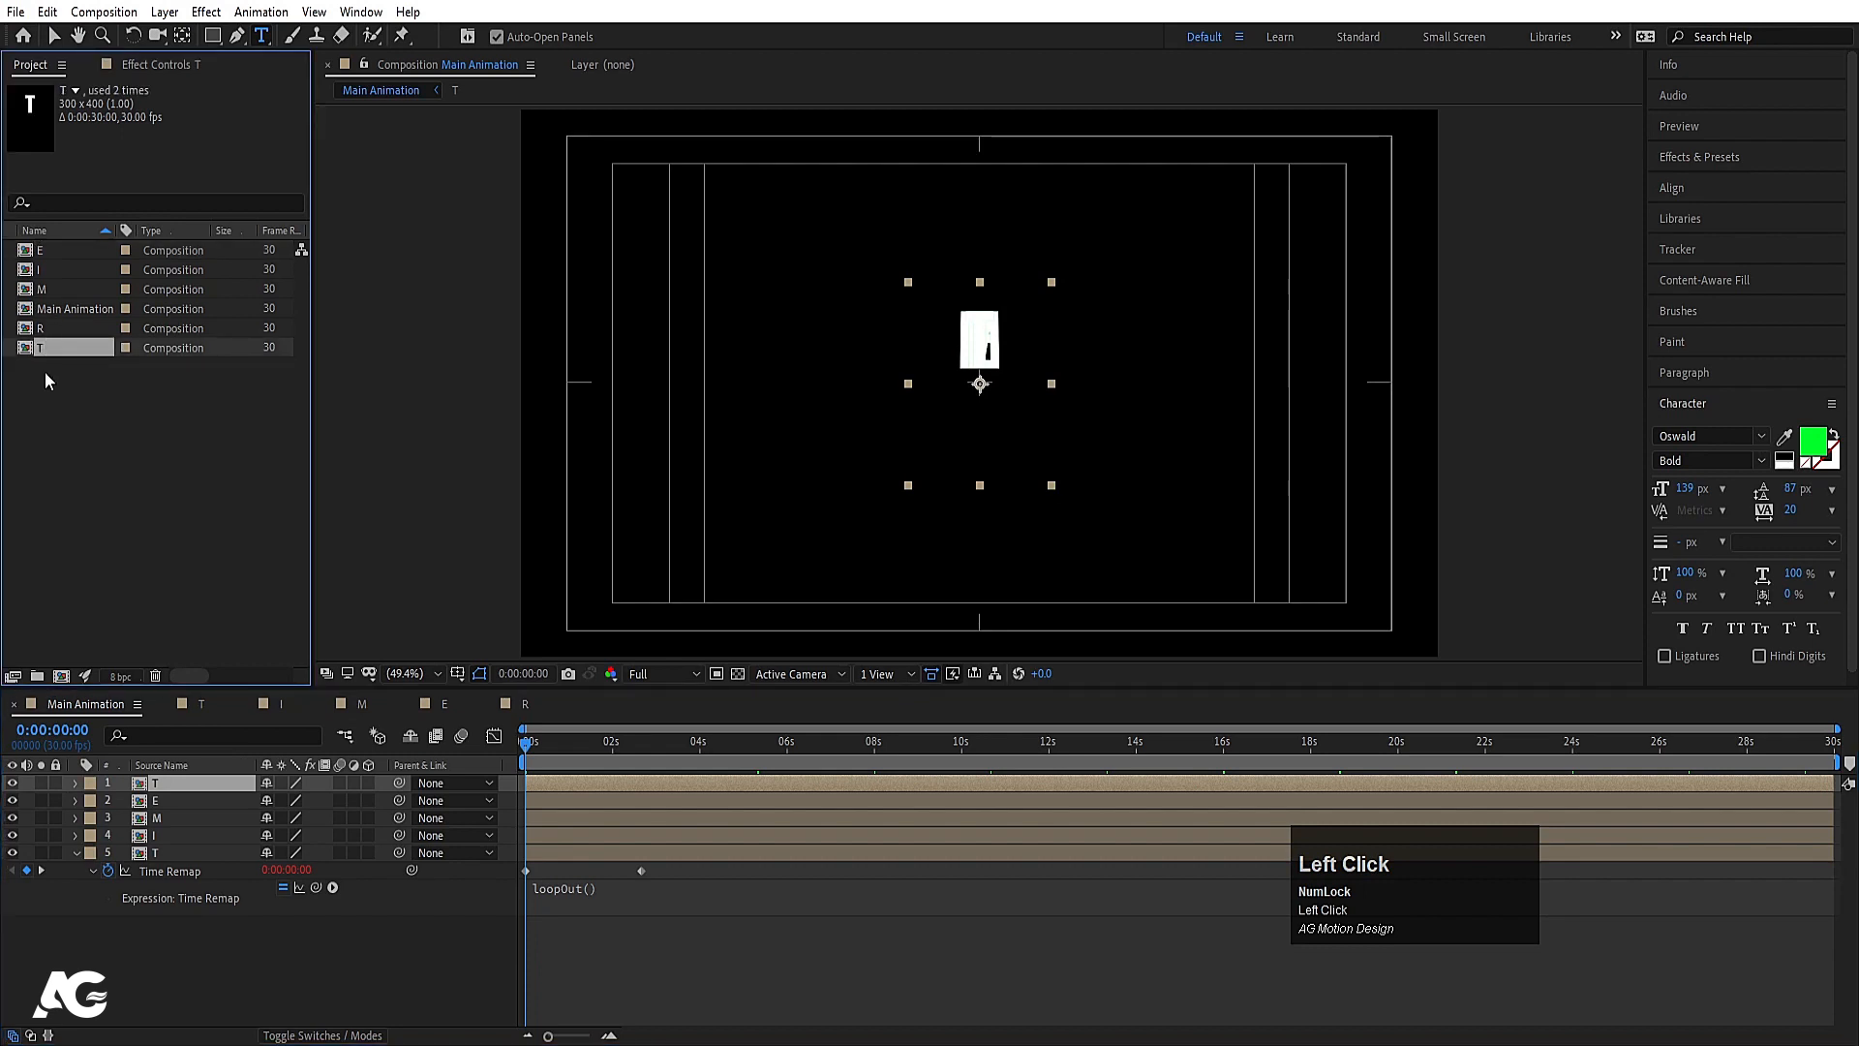
pyautogui.click(47, 330)
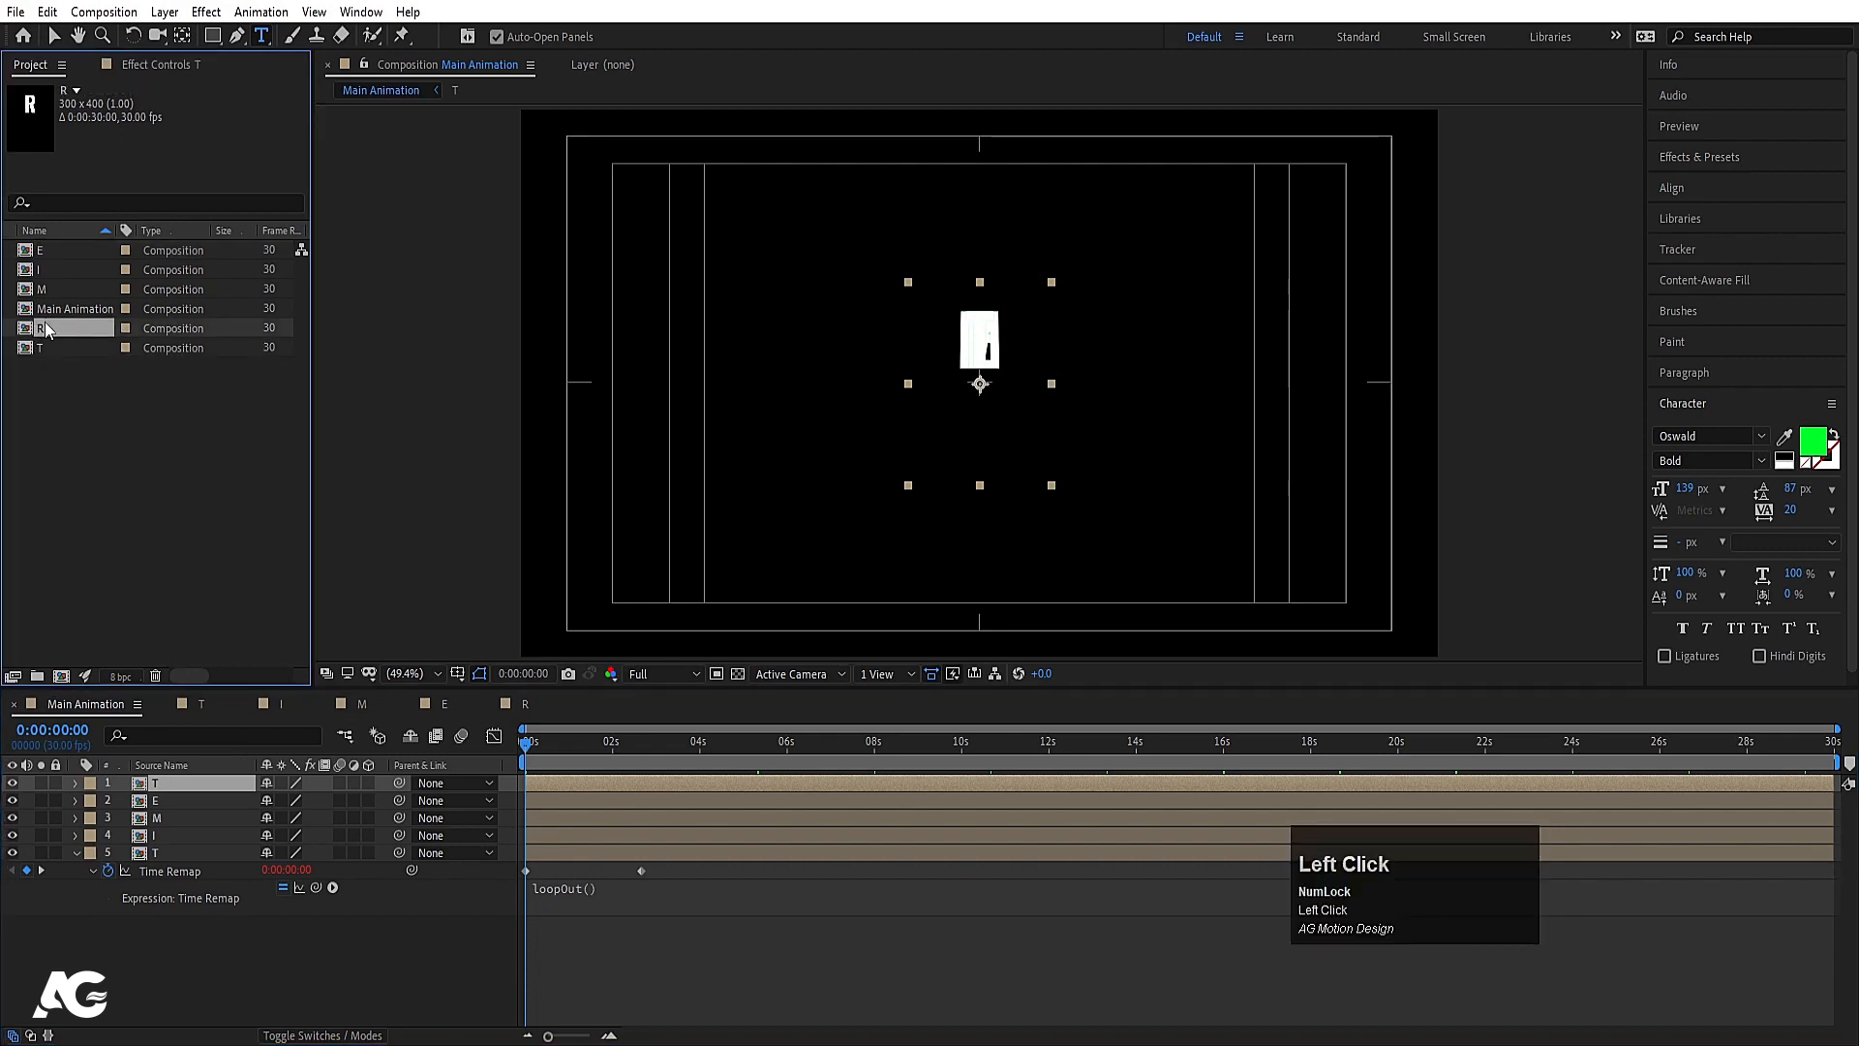
pyautogui.moveTo(47, 330); pyautogui.dragTo(129, 503)
pyautogui.moveTo(189, 770); pyautogui.dragTo(203, 792)
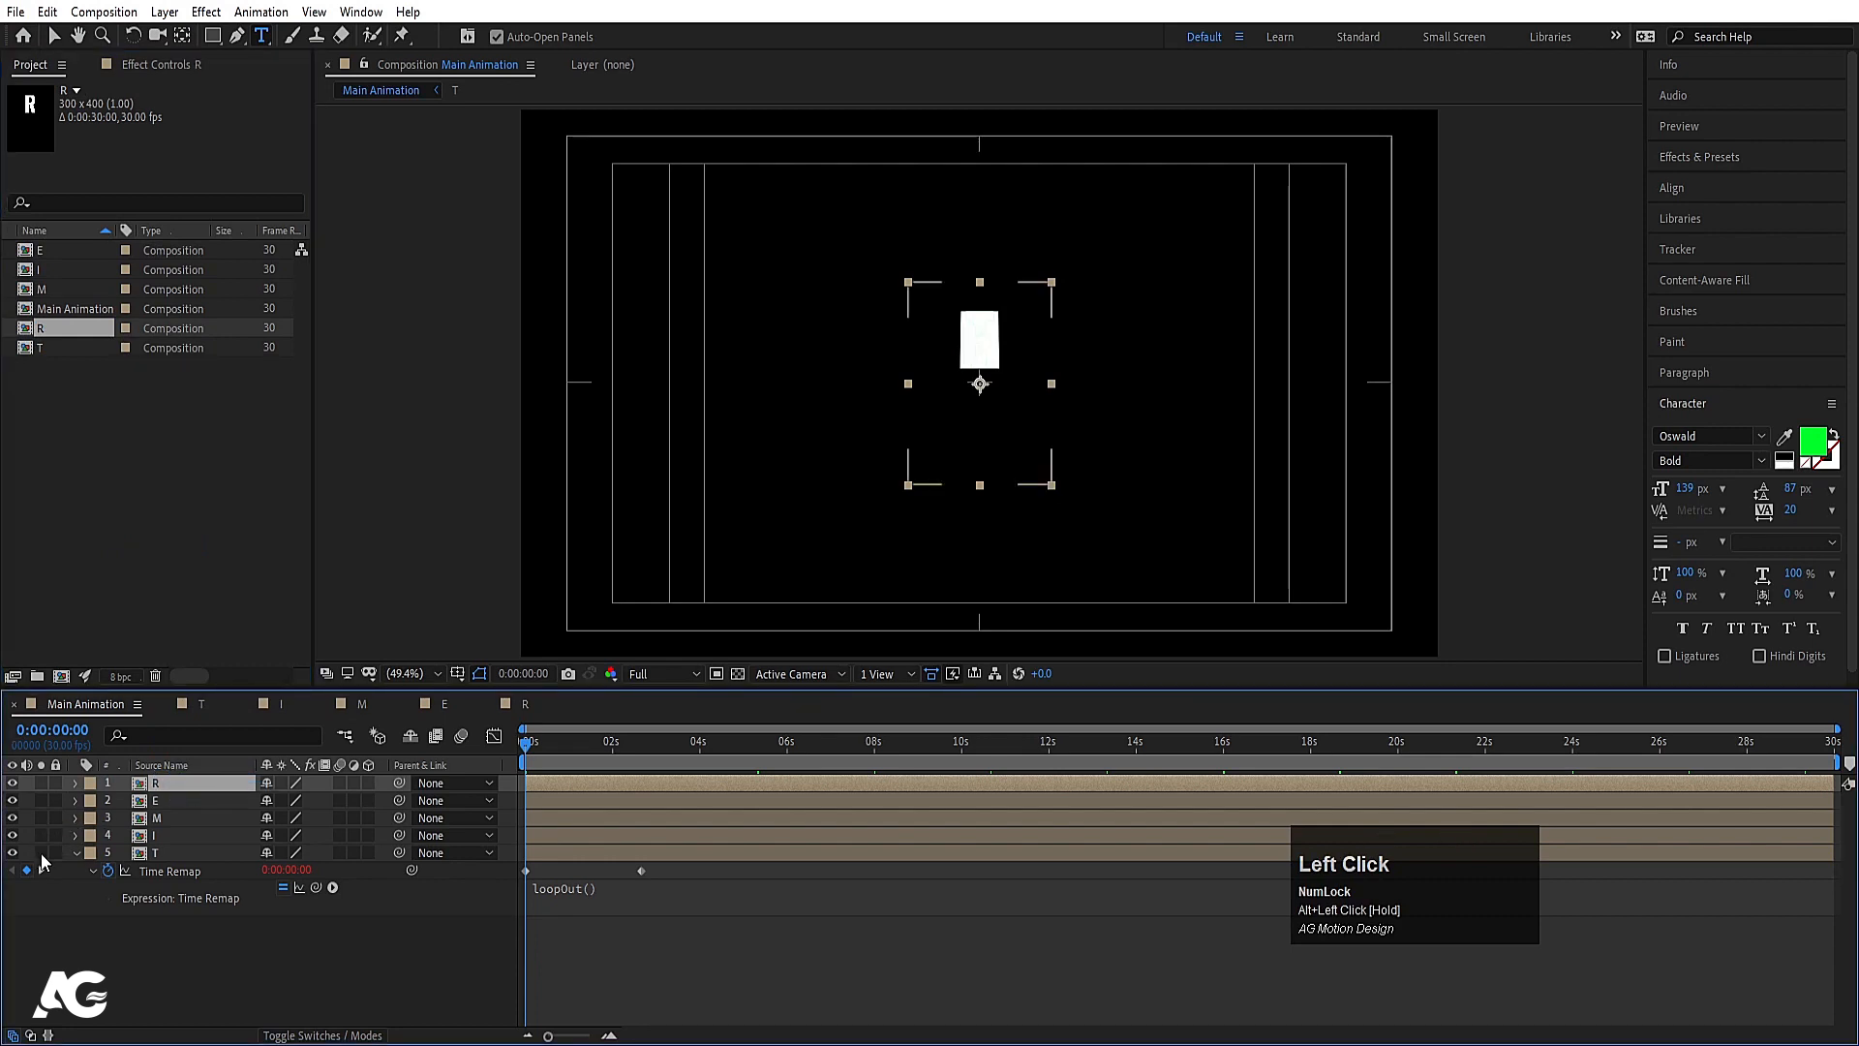
# Step: Solo the T and I layers, shift T left of the frame's center and place I right beside it
pyautogui.click(41, 852)
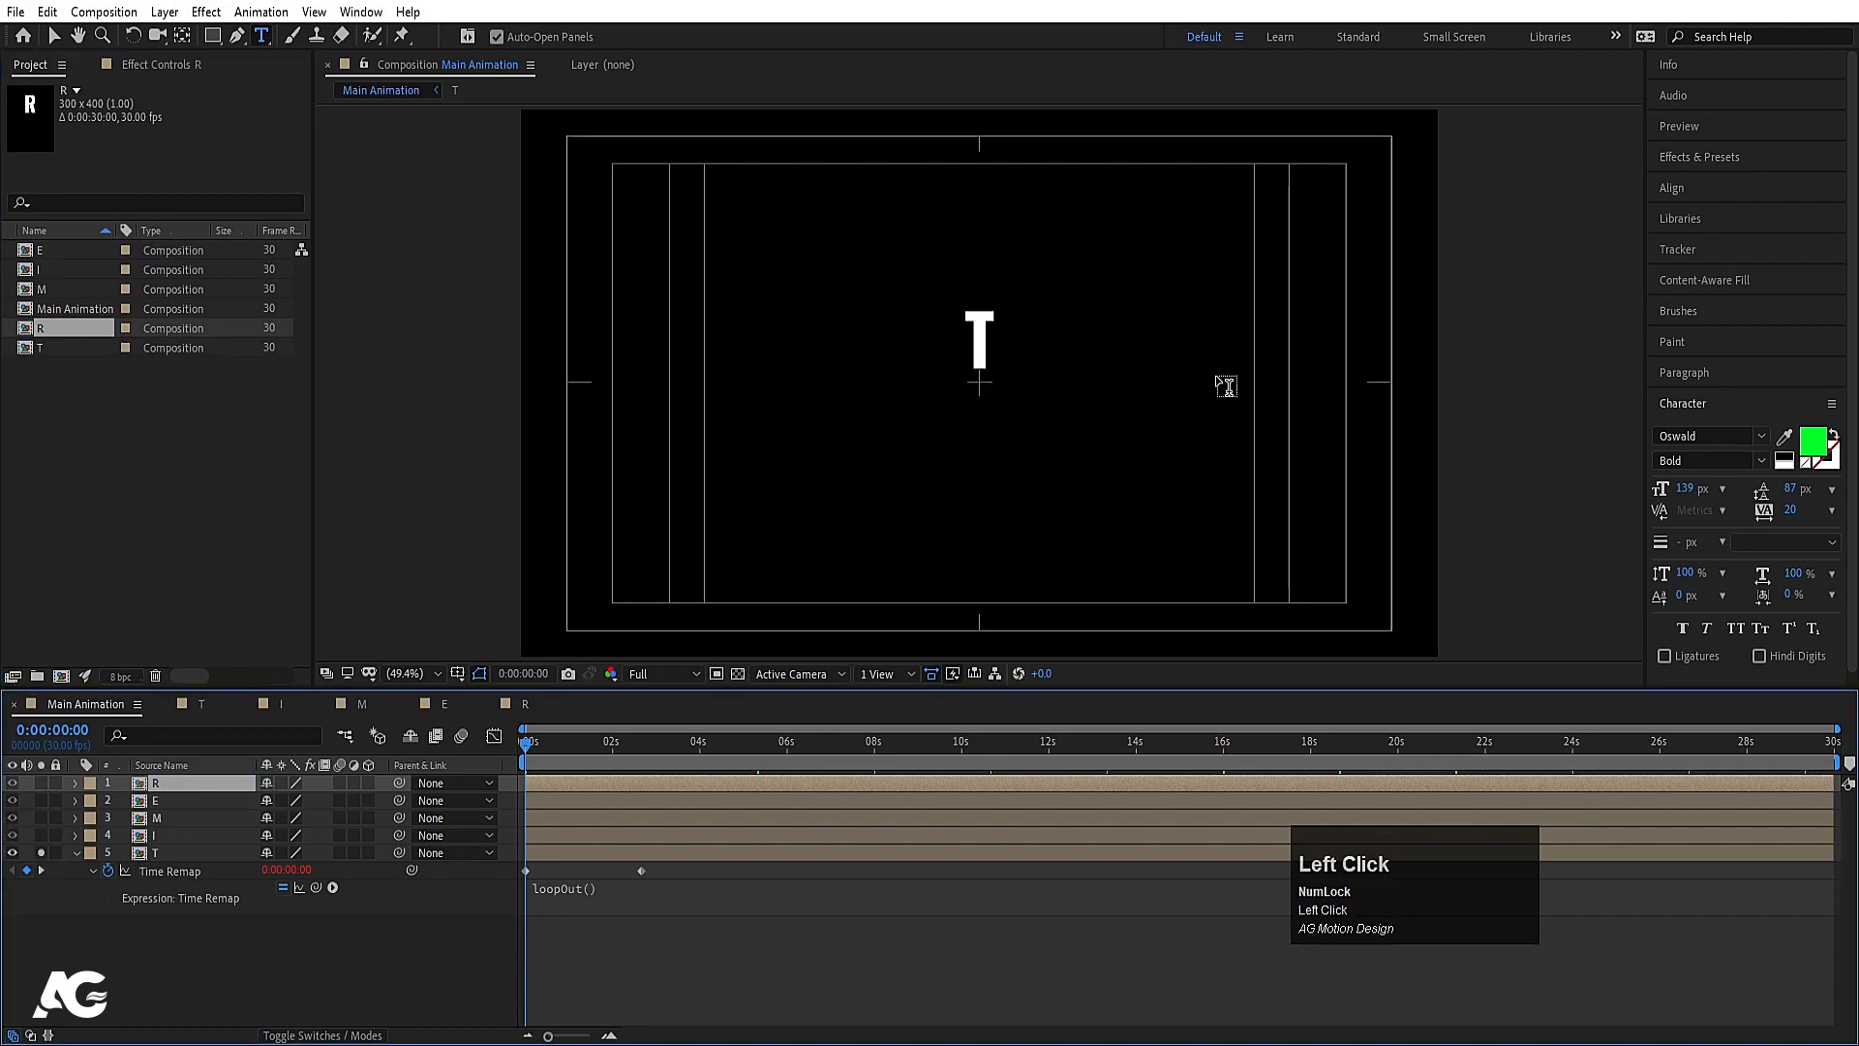
pyautogui.moveTo(985, 377); pyautogui.dragTo(824, 384)
pyautogui.click(40, 835)
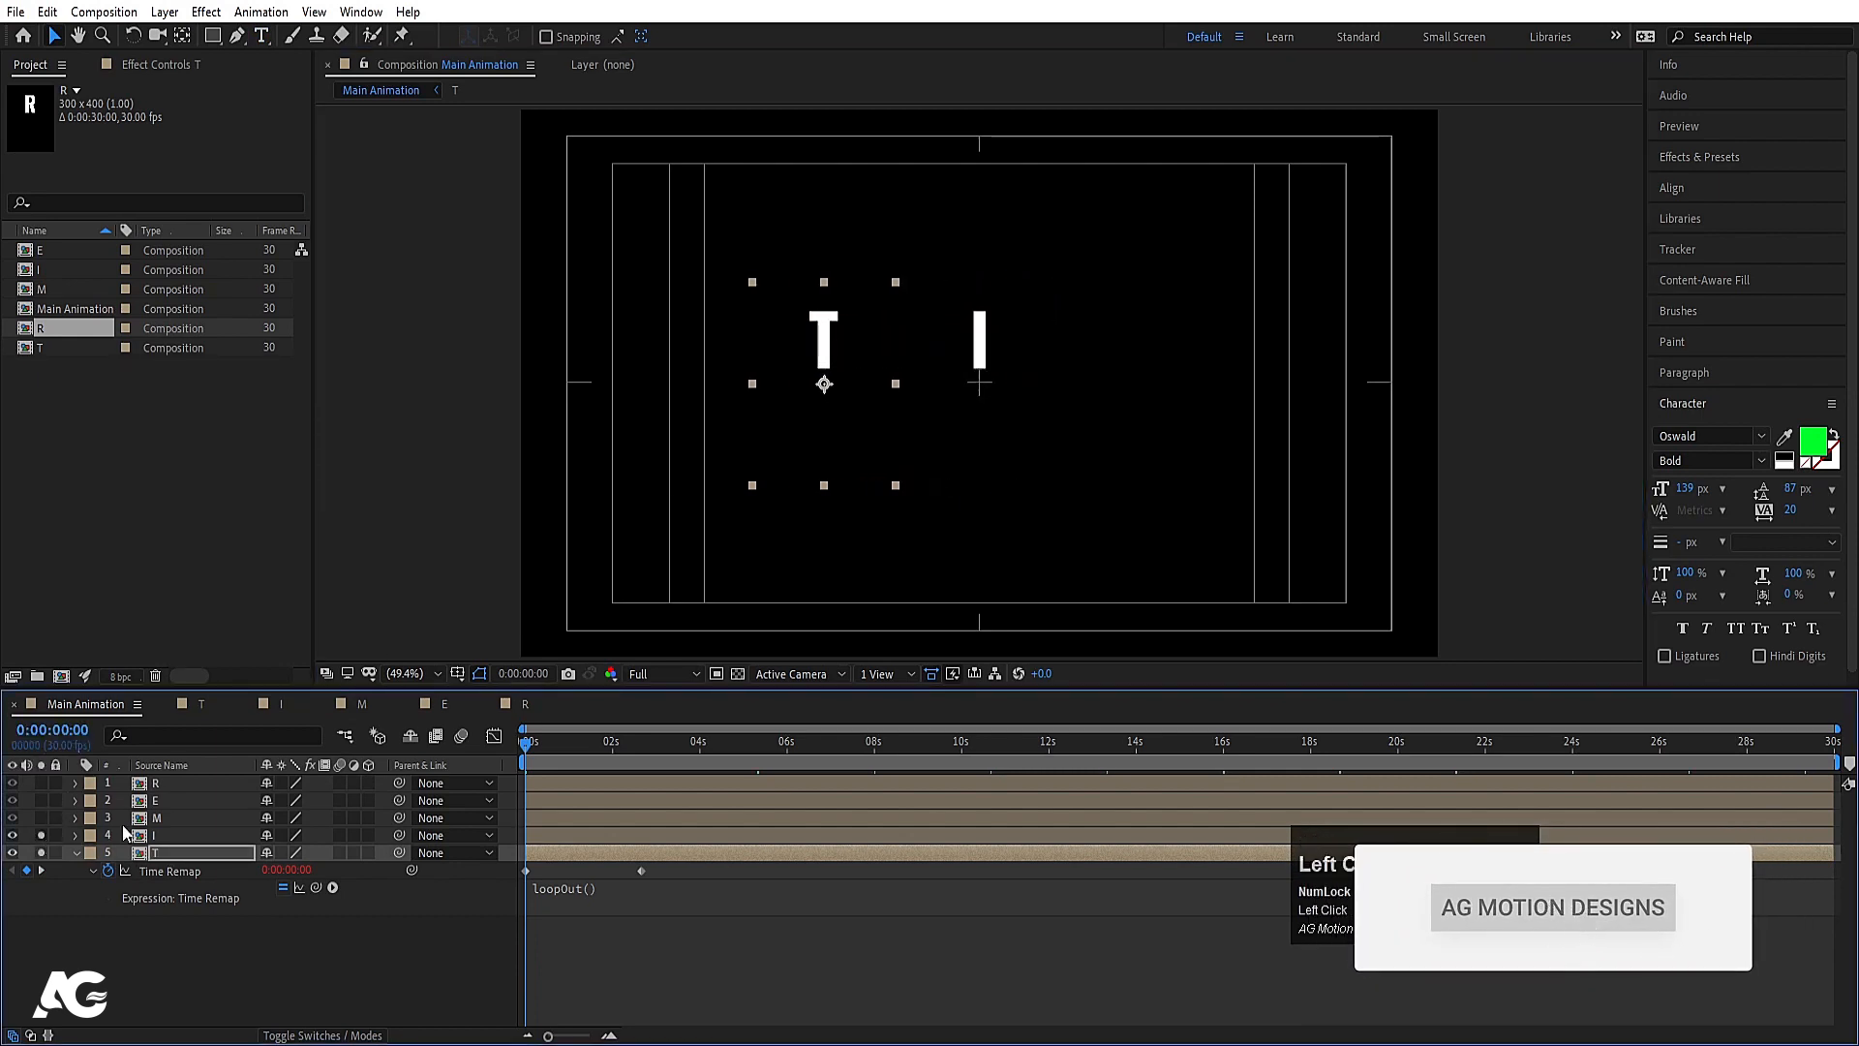
pyautogui.click(980, 339)
pyautogui.moveTo(998, 350); pyautogui.dragTo(879, 337)
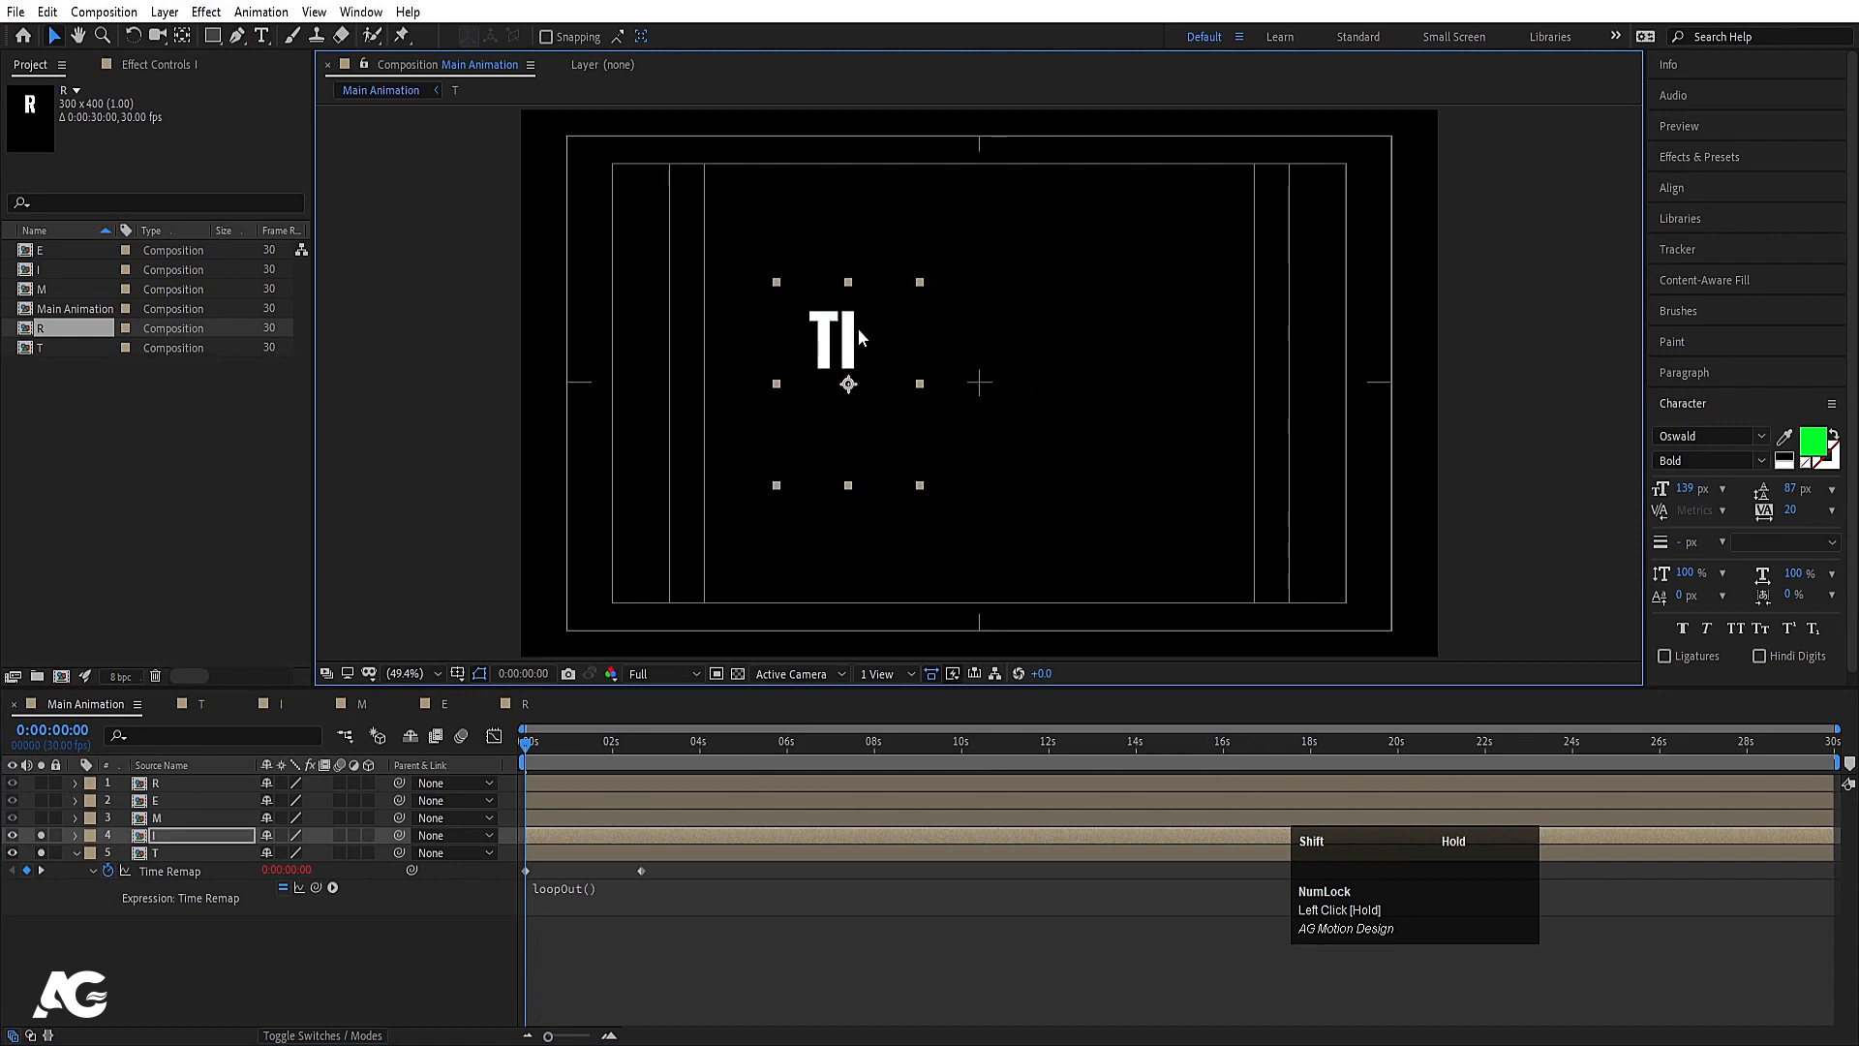
# Step: Solo the M and E layers and move them horizontally into place after TI to spell TIME
pyautogui.click(40, 819)
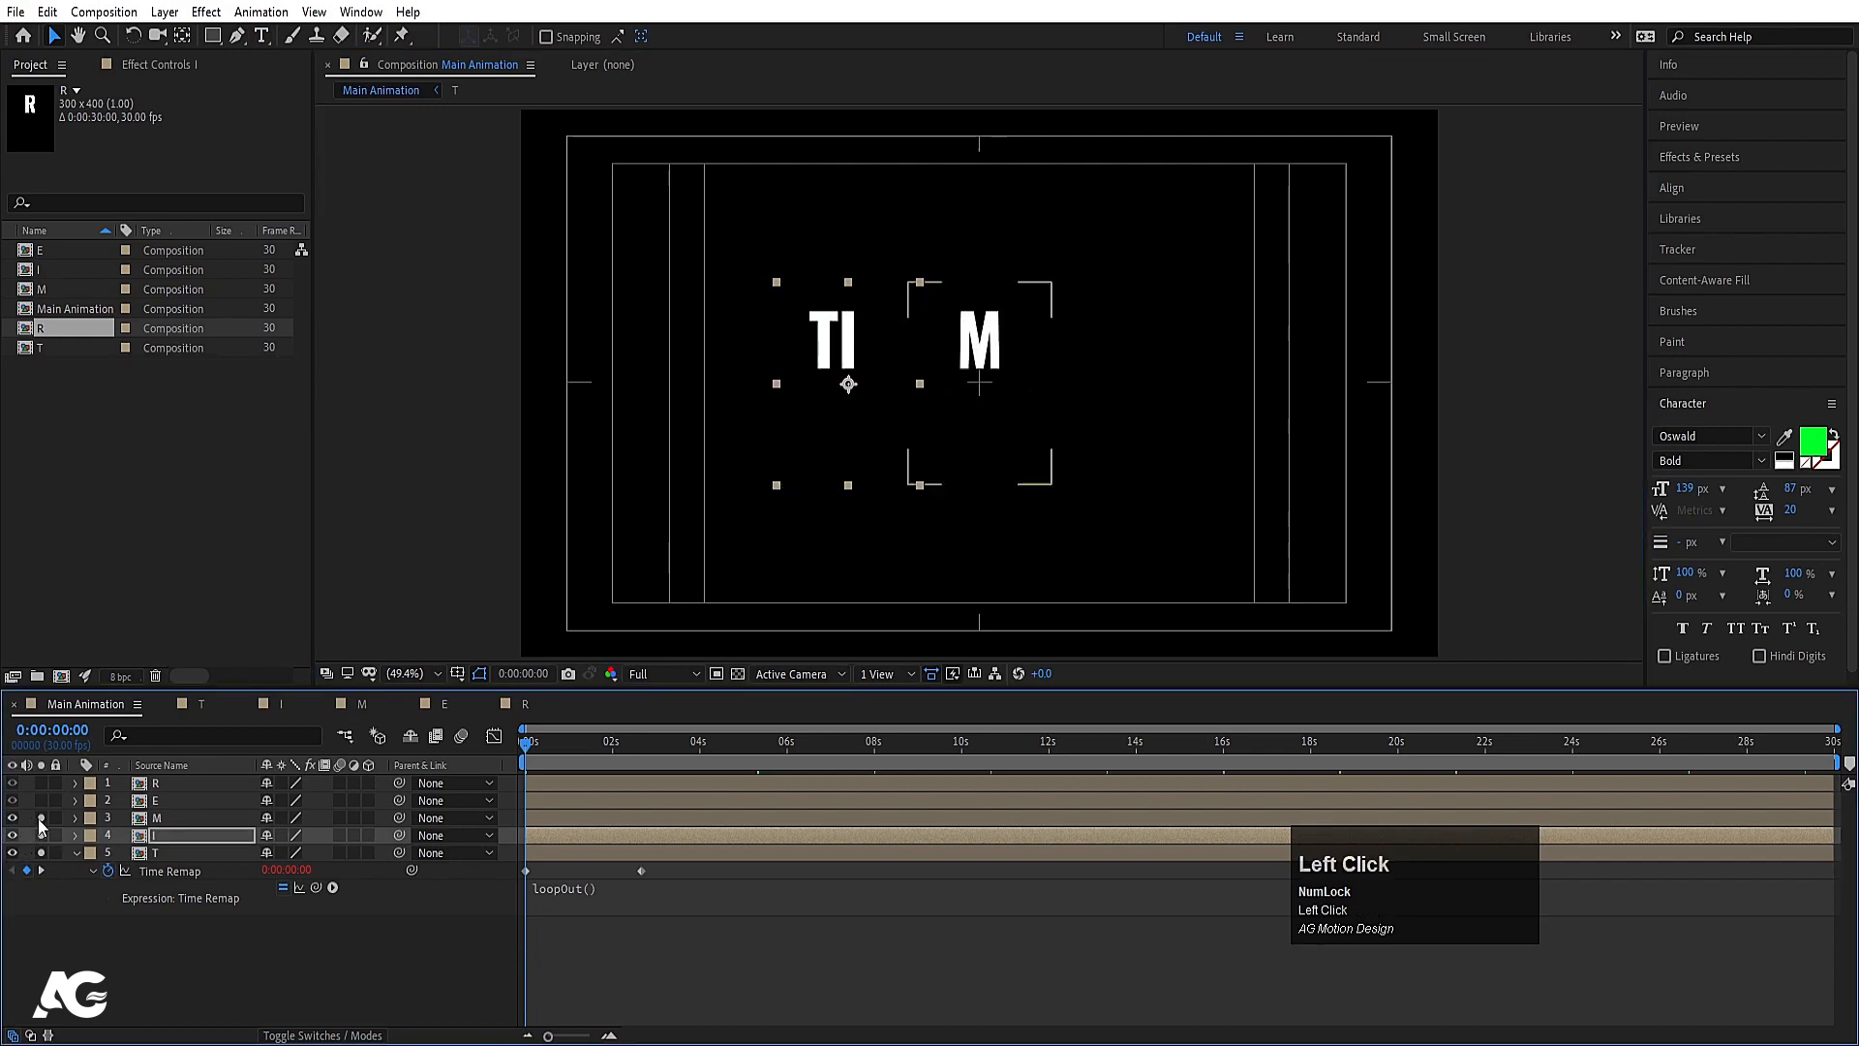
pyautogui.click(160, 819)
pyautogui.moveTo(989, 323); pyautogui.dragTo(889, 318)
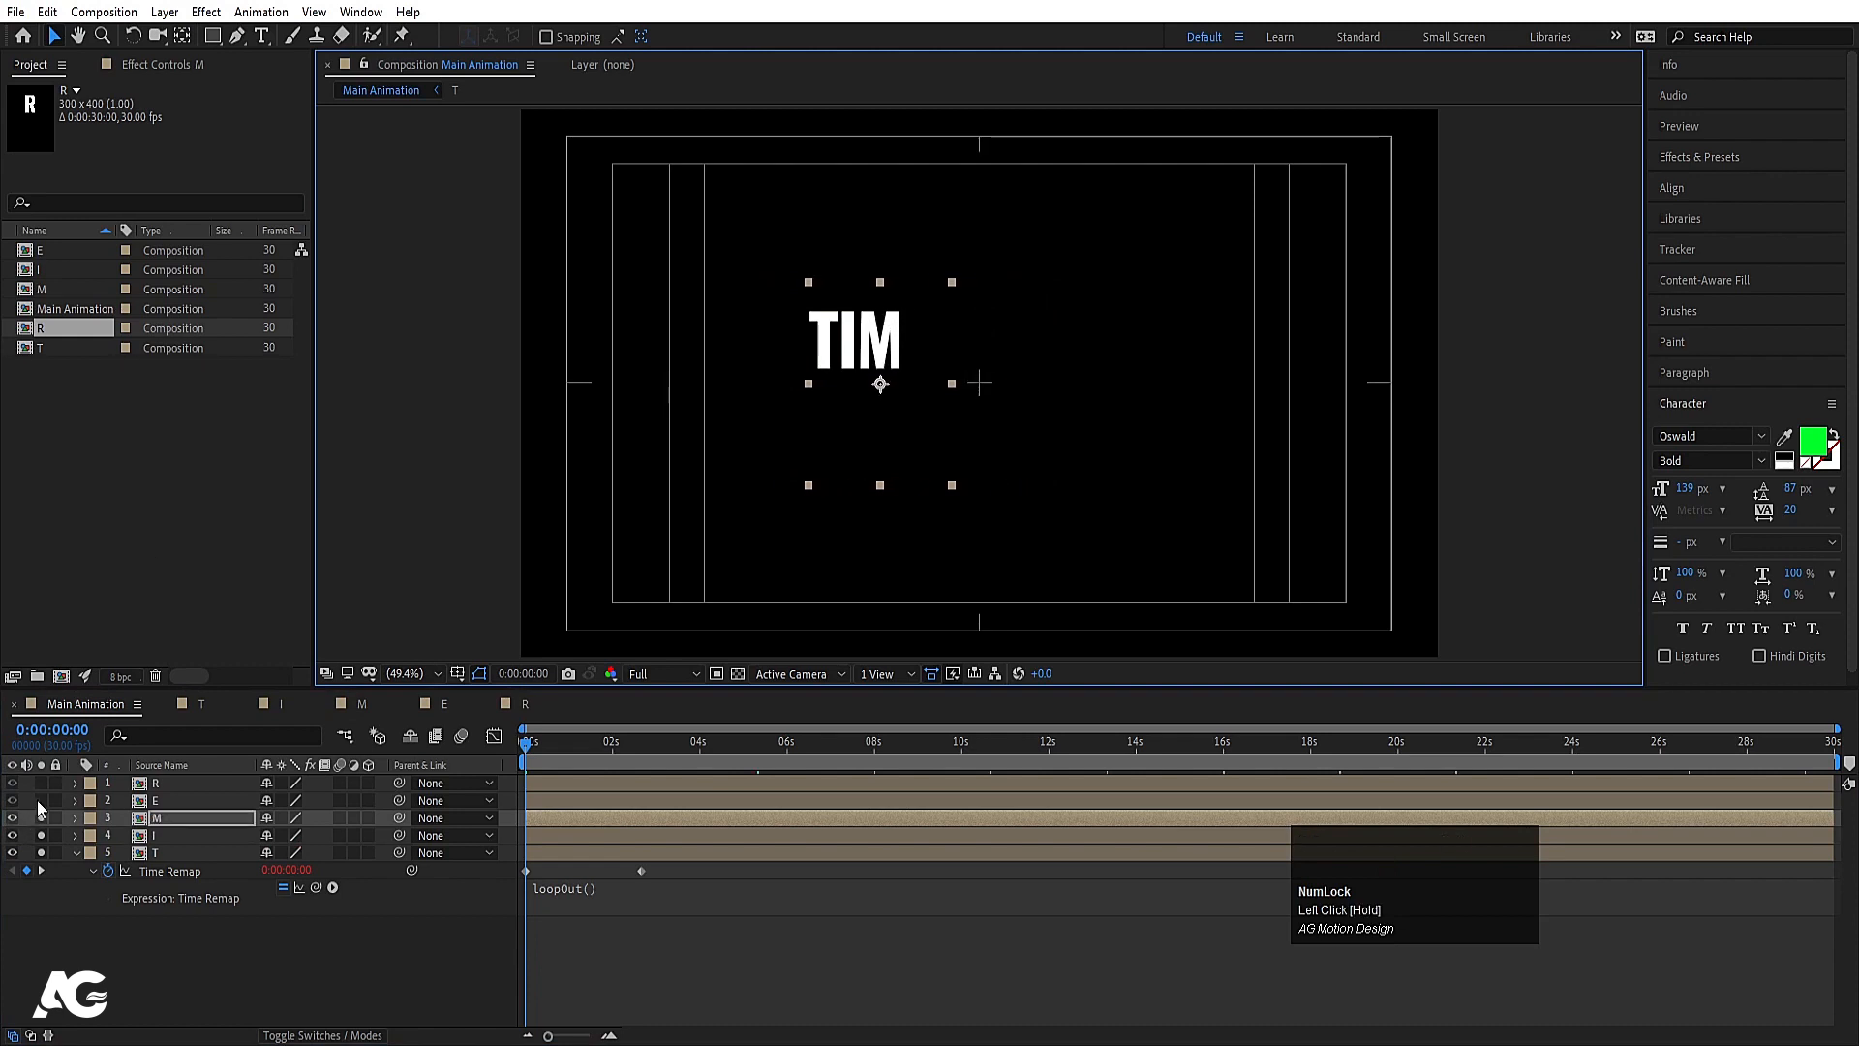
pyautogui.moveTo(41, 808); pyautogui.dragTo(41, 800)
pyautogui.click(1031, 341)
pyautogui.moveTo(988, 347); pyautogui.dragTo(924, 334)
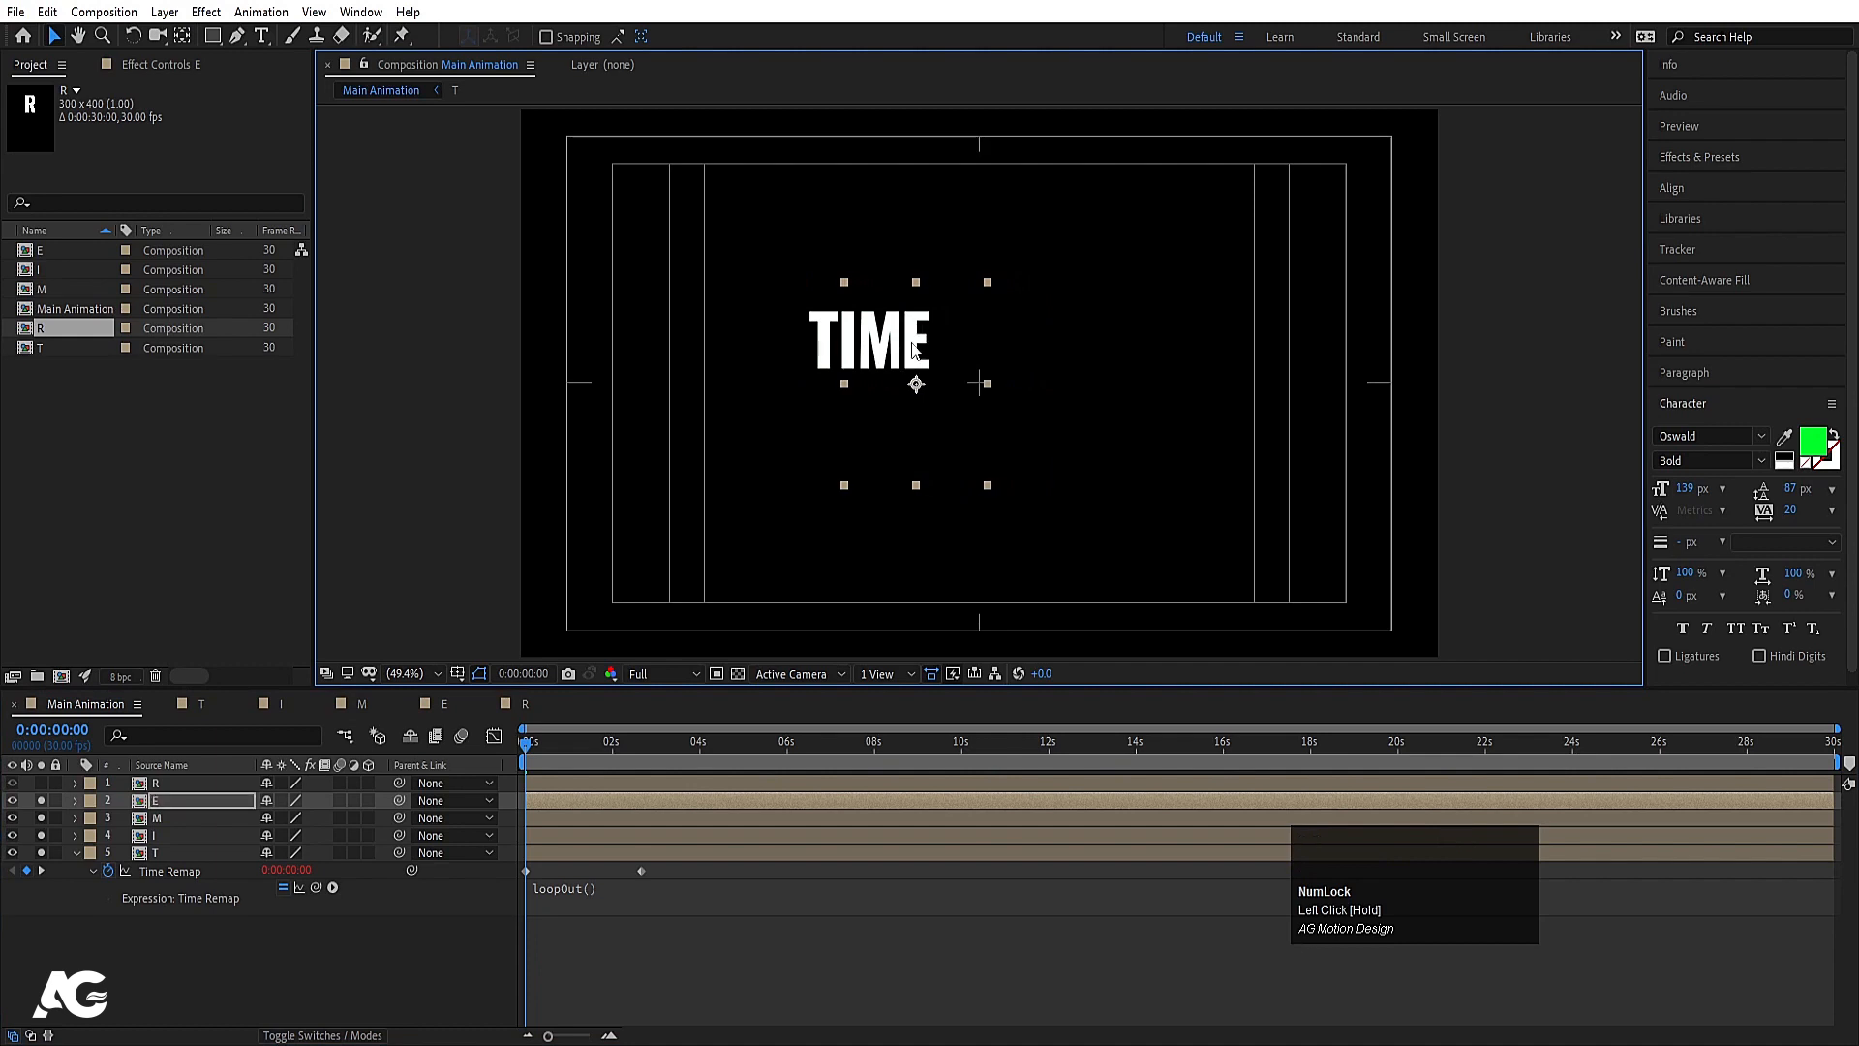
# Step: Solo the R layer, move it beside E to complete the word TIMER, and turn off solo for all layers
pyautogui.click(42, 783)
pyautogui.click(980, 341)
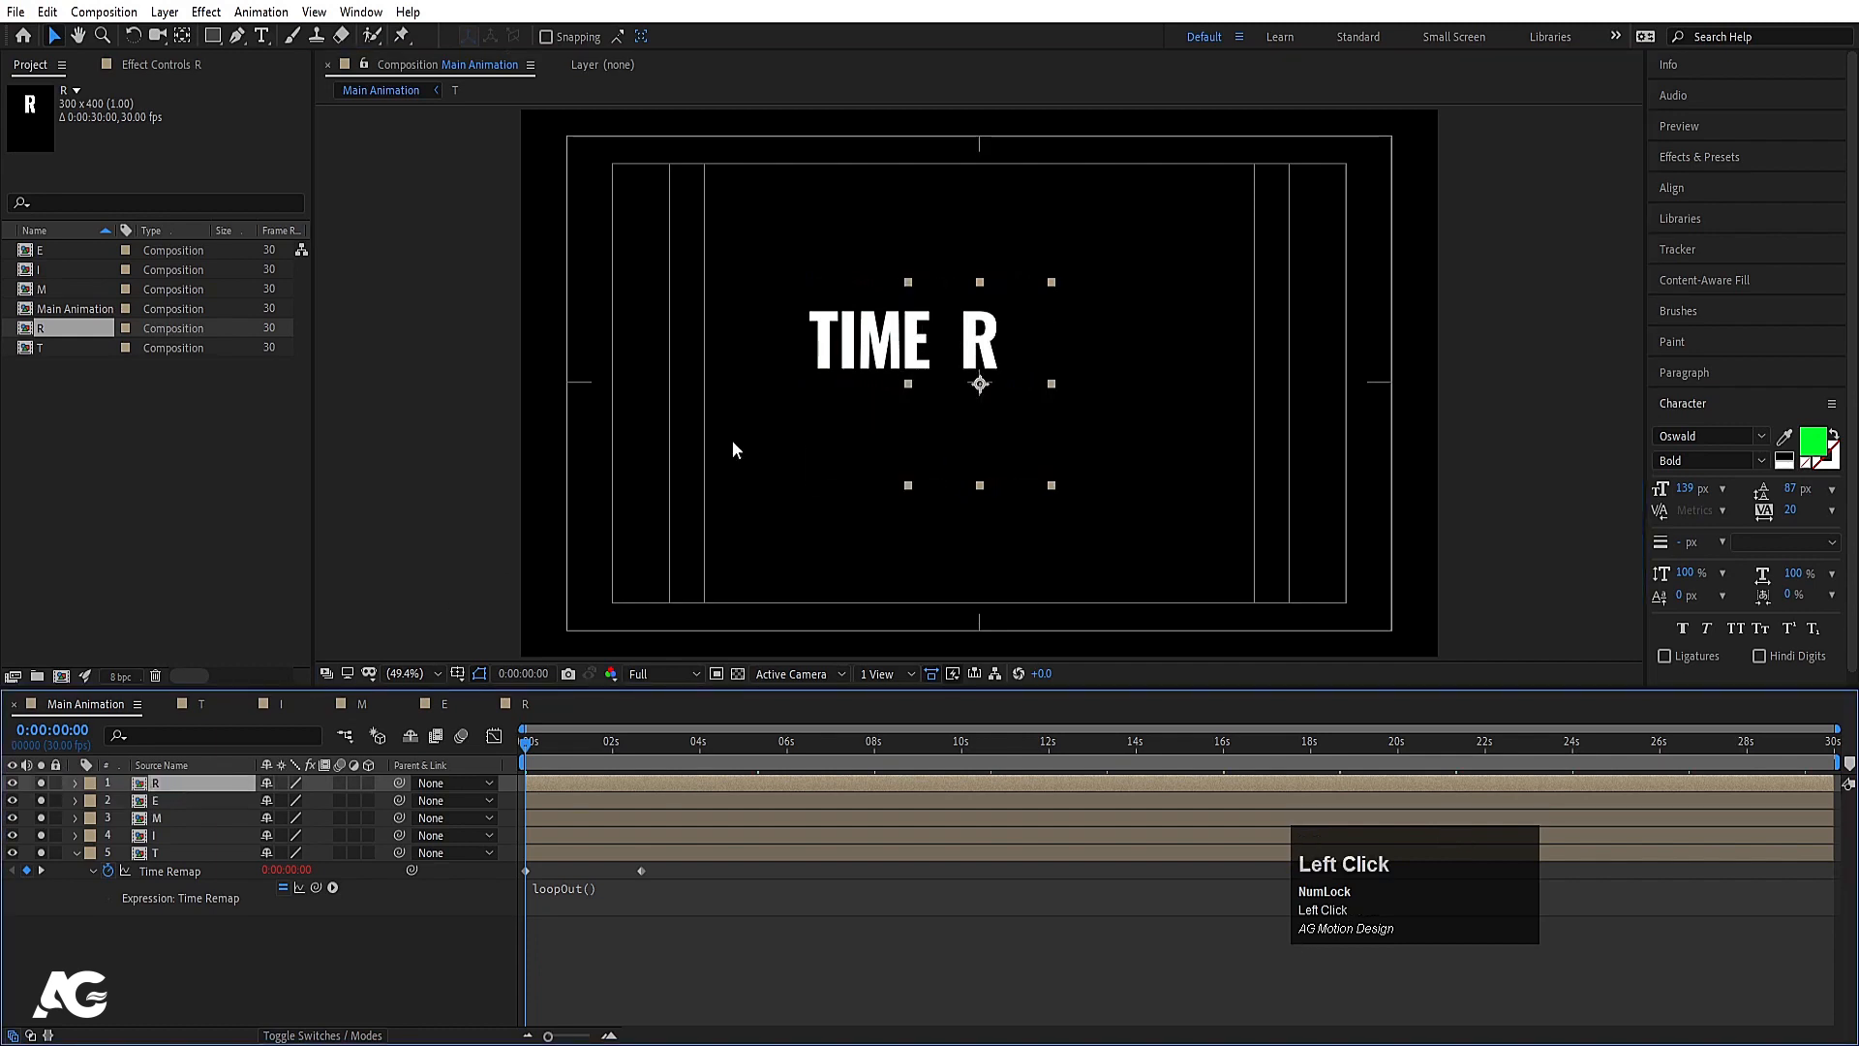
pyautogui.moveTo(983, 342); pyautogui.dragTo(960, 333)
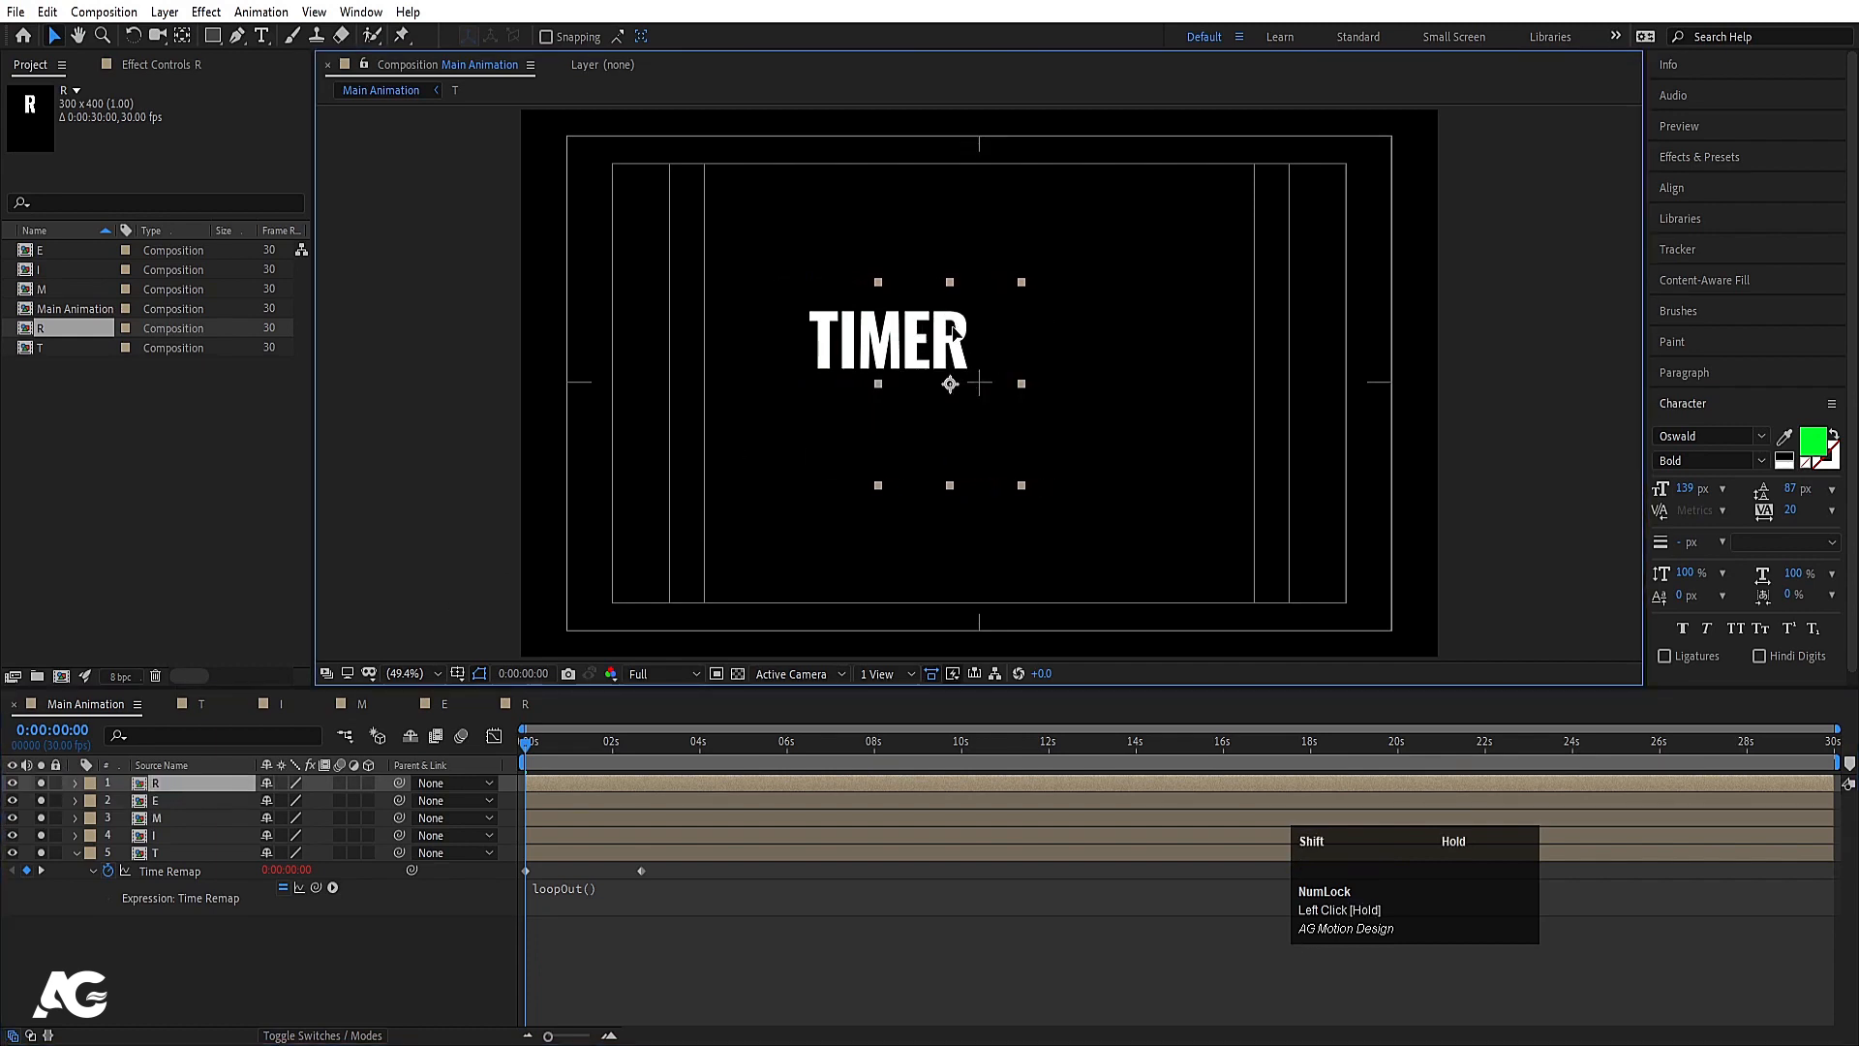
pyautogui.moveTo(48, 794); pyautogui.dragTo(40, 901)
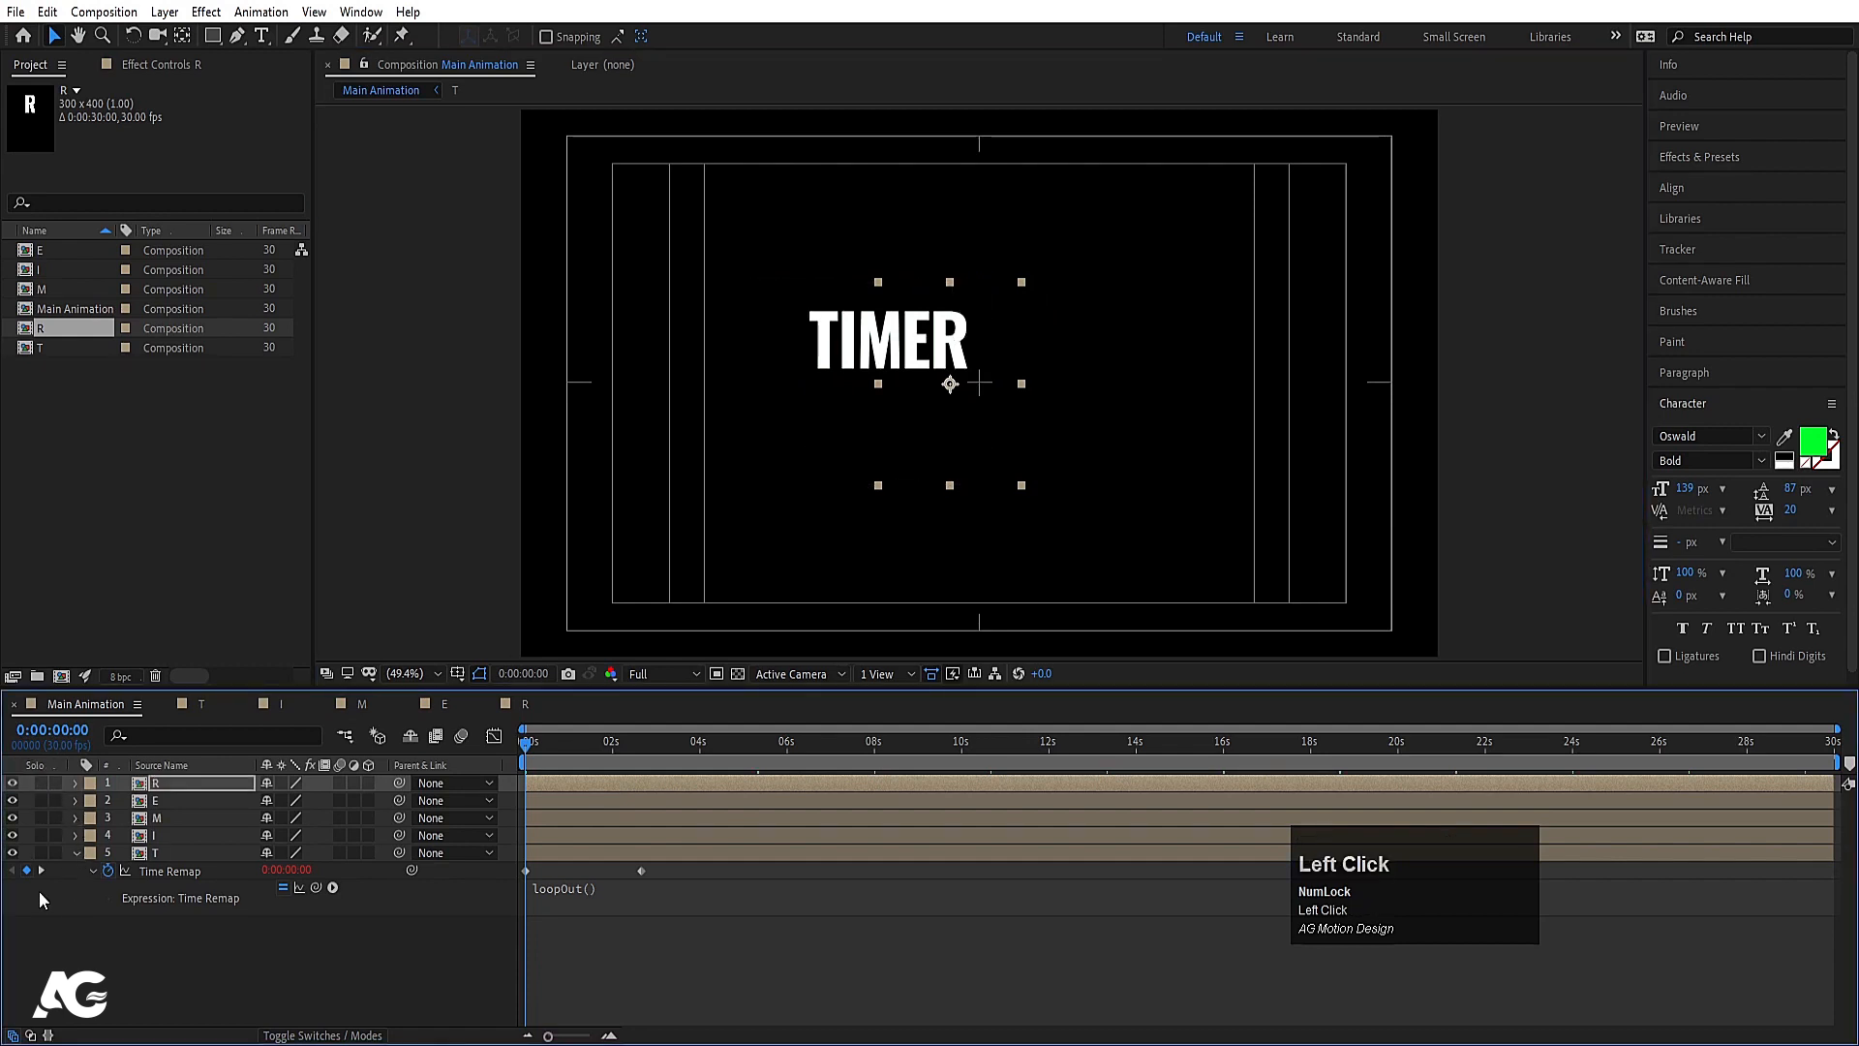
# Step: Add a null object to Main Animation and position its anchor point at the middle of the word TIMER
pyautogui.hotkey('ctrl', 'a')
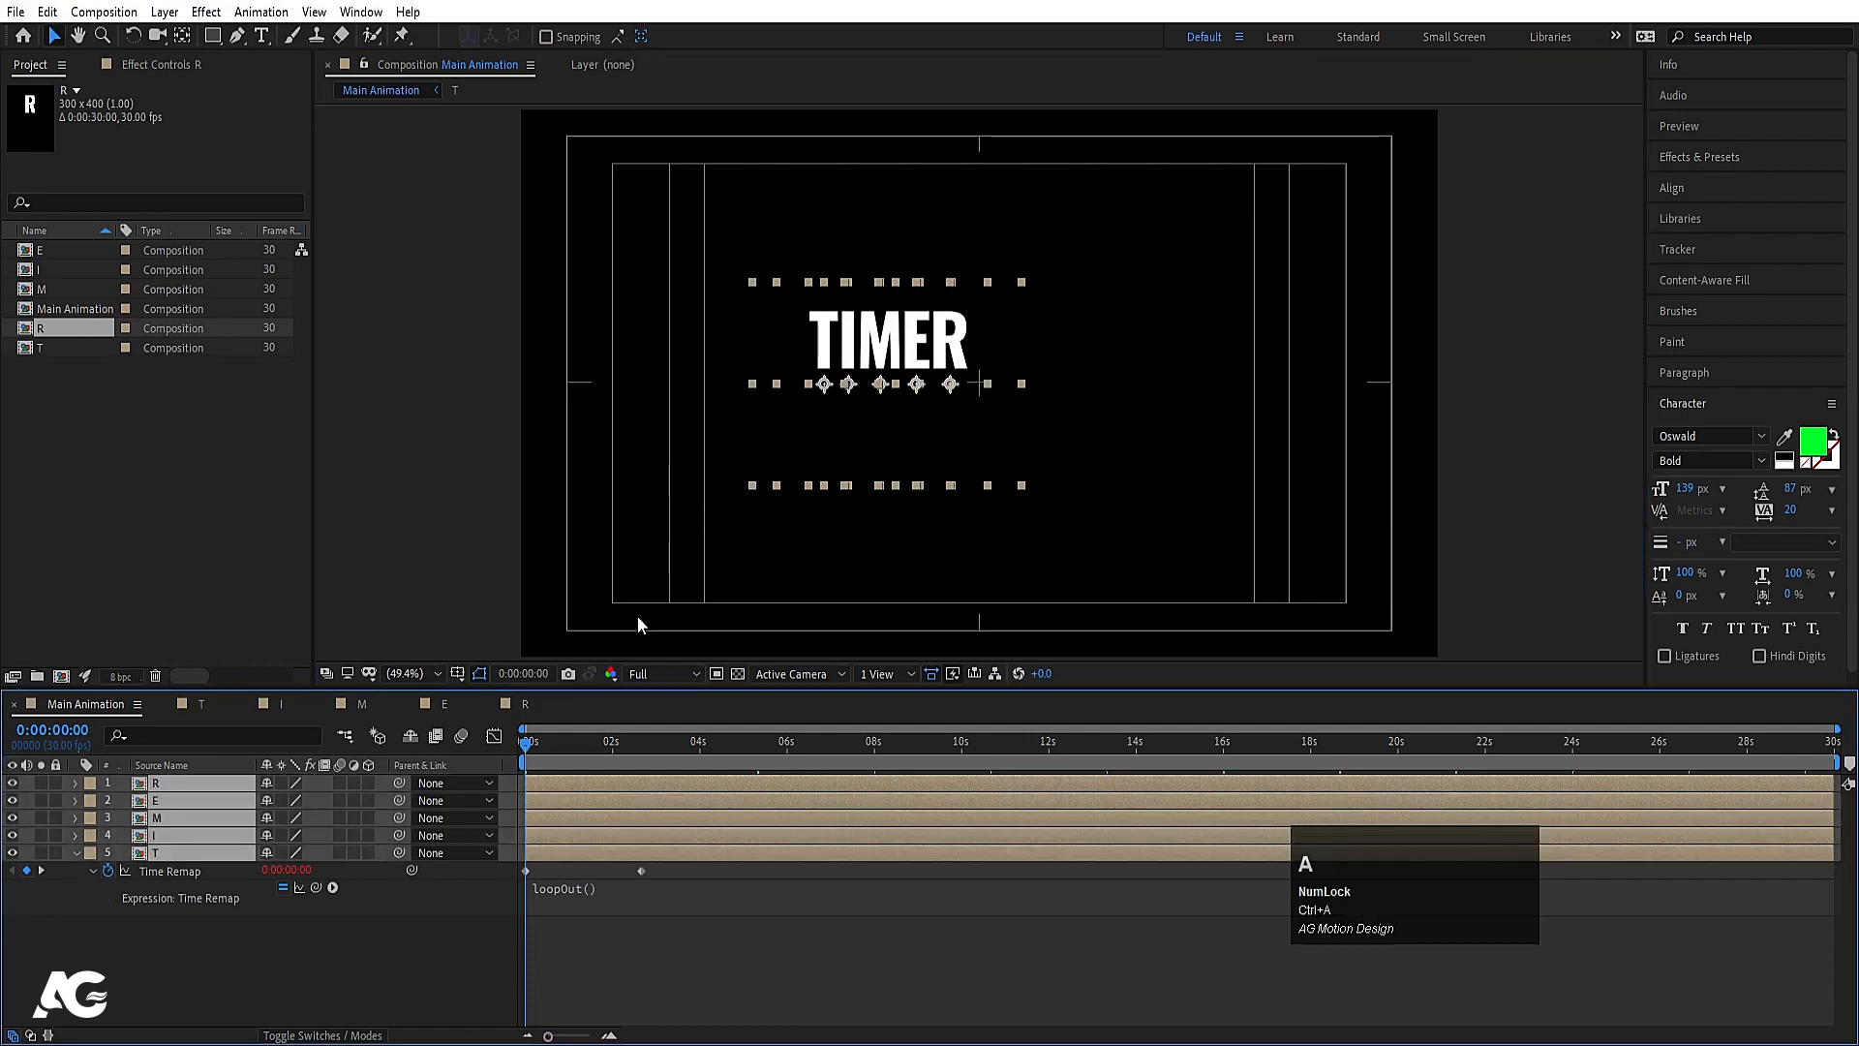
pyautogui.click(308, 969)
pyautogui.rightClick(308, 968)
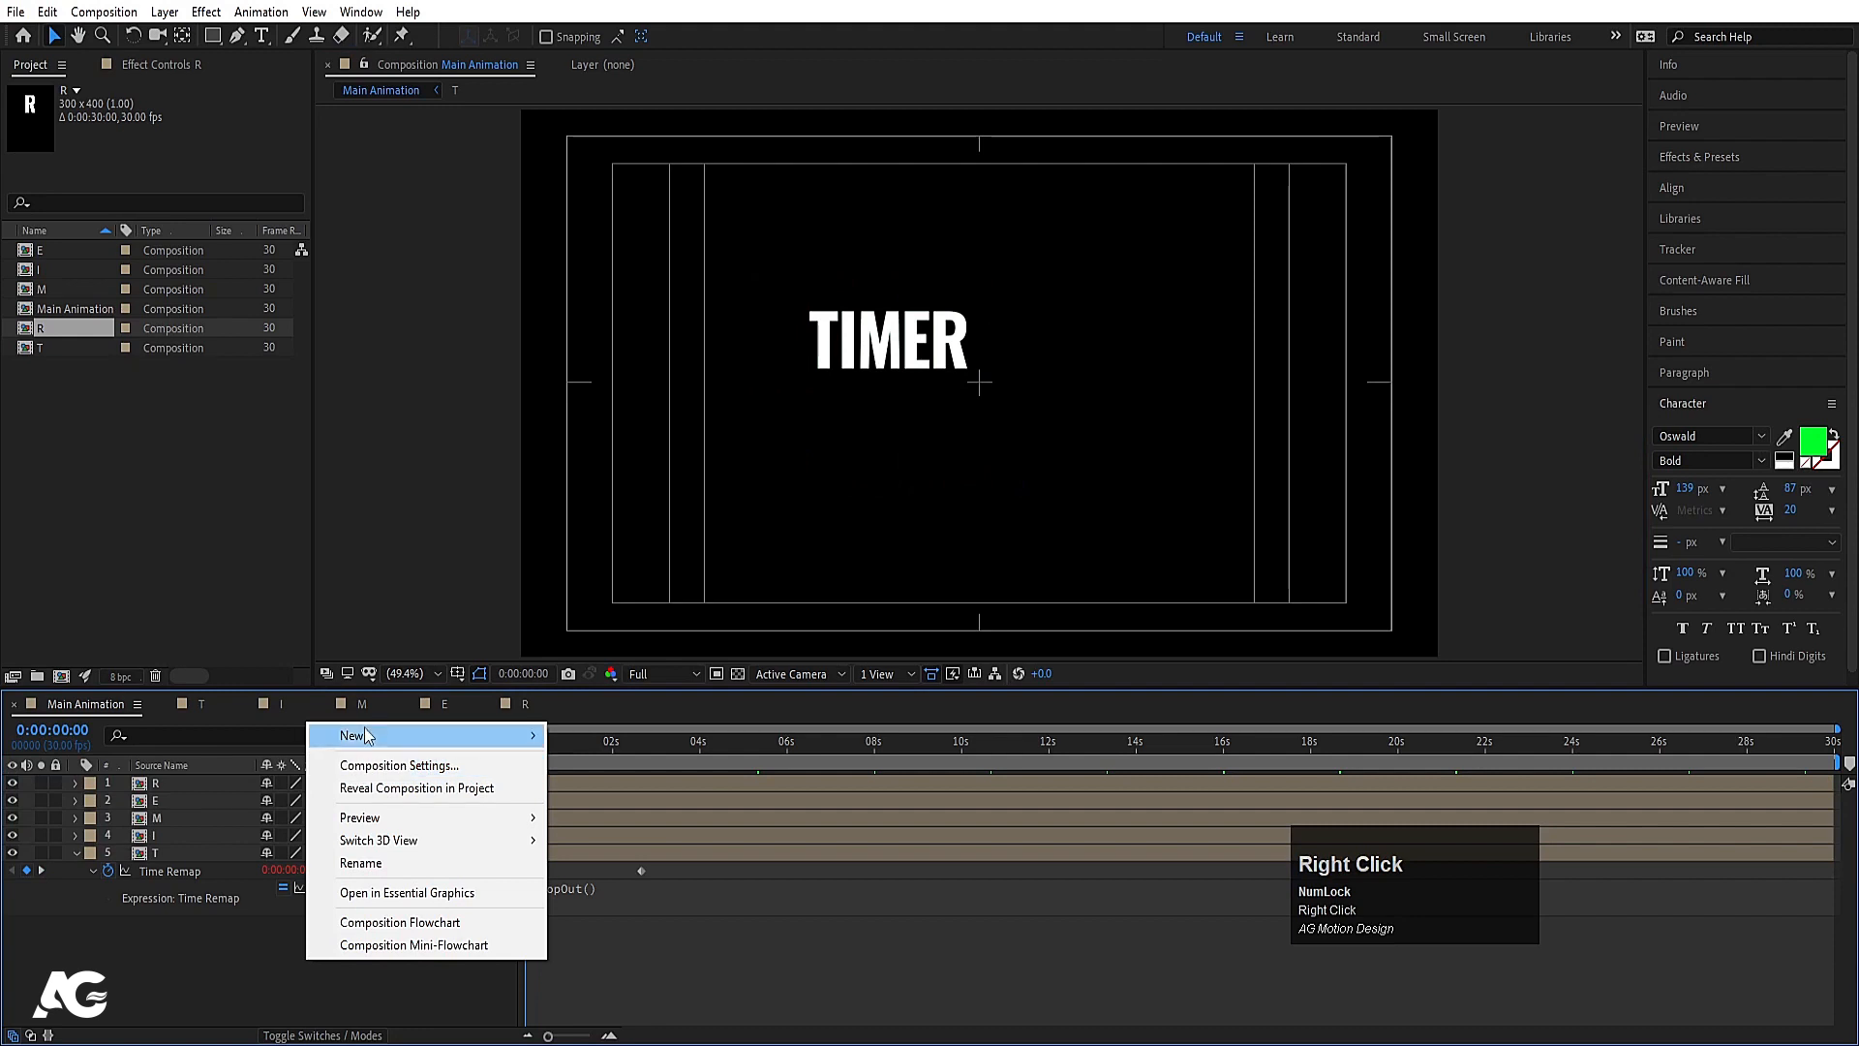
pyautogui.moveTo(435, 736)
pyautogui.click(604, 855)
pyautogui.moveTo(993, 411); pyautogui.dragTo(920, 380)
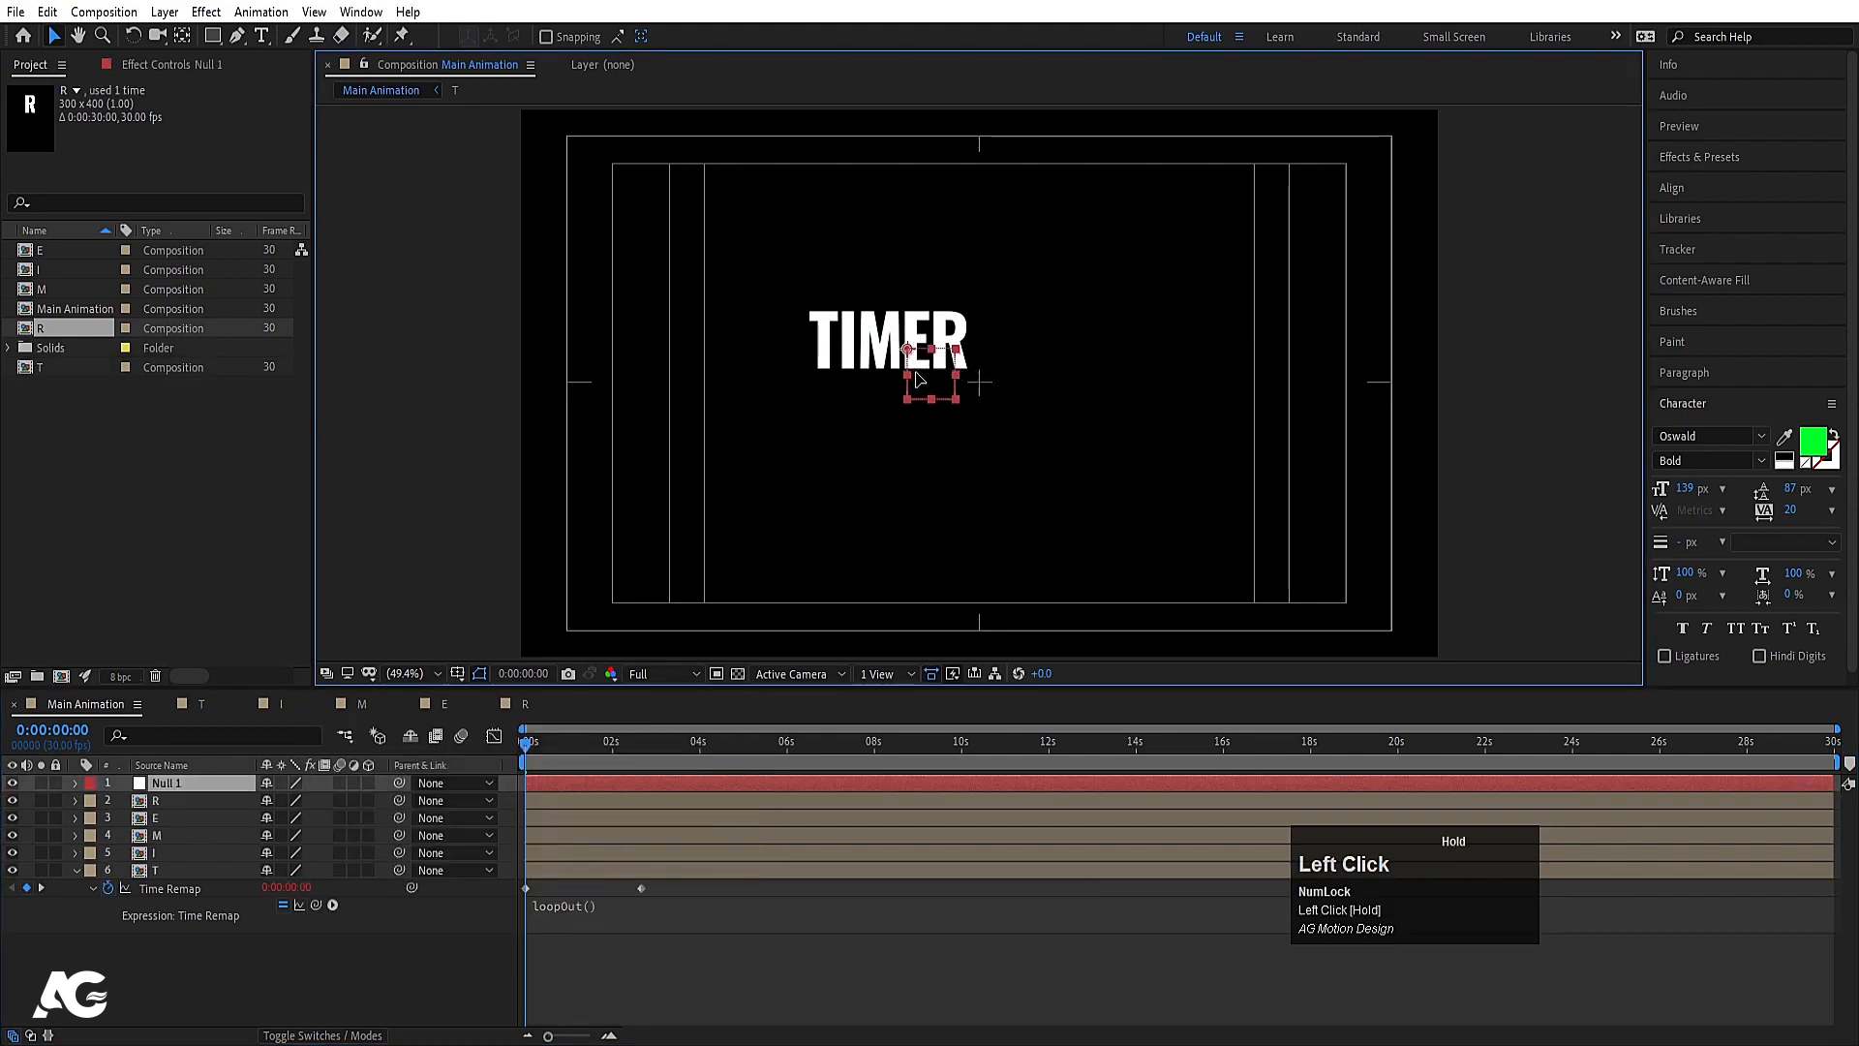
# Step: Parent the R, E, M, I and T layers to the null object
pyautogui.click(186, 801)
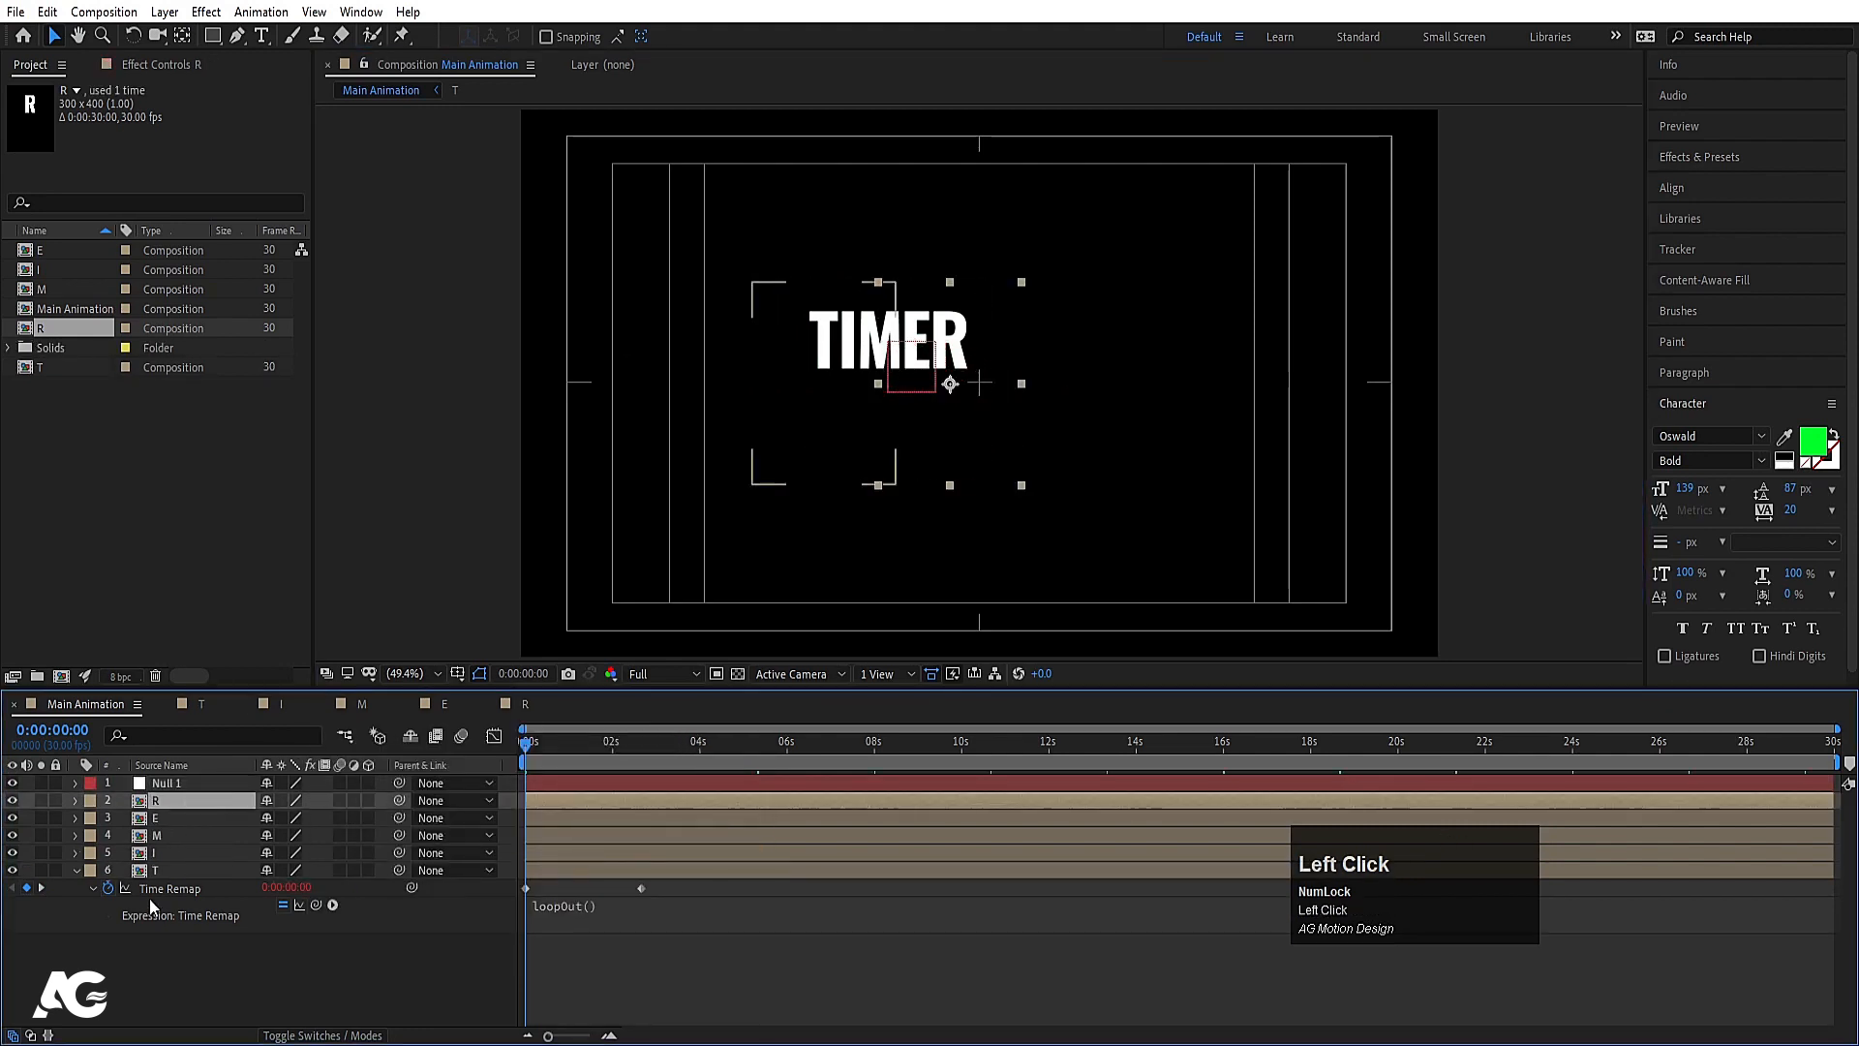
pyautogui.keyDown('shift'); pyautogui.click(152, 888); pyautogui.keyUp('shift')
pyautogui.click(194, 911)
pyautogui.click(174, 873)
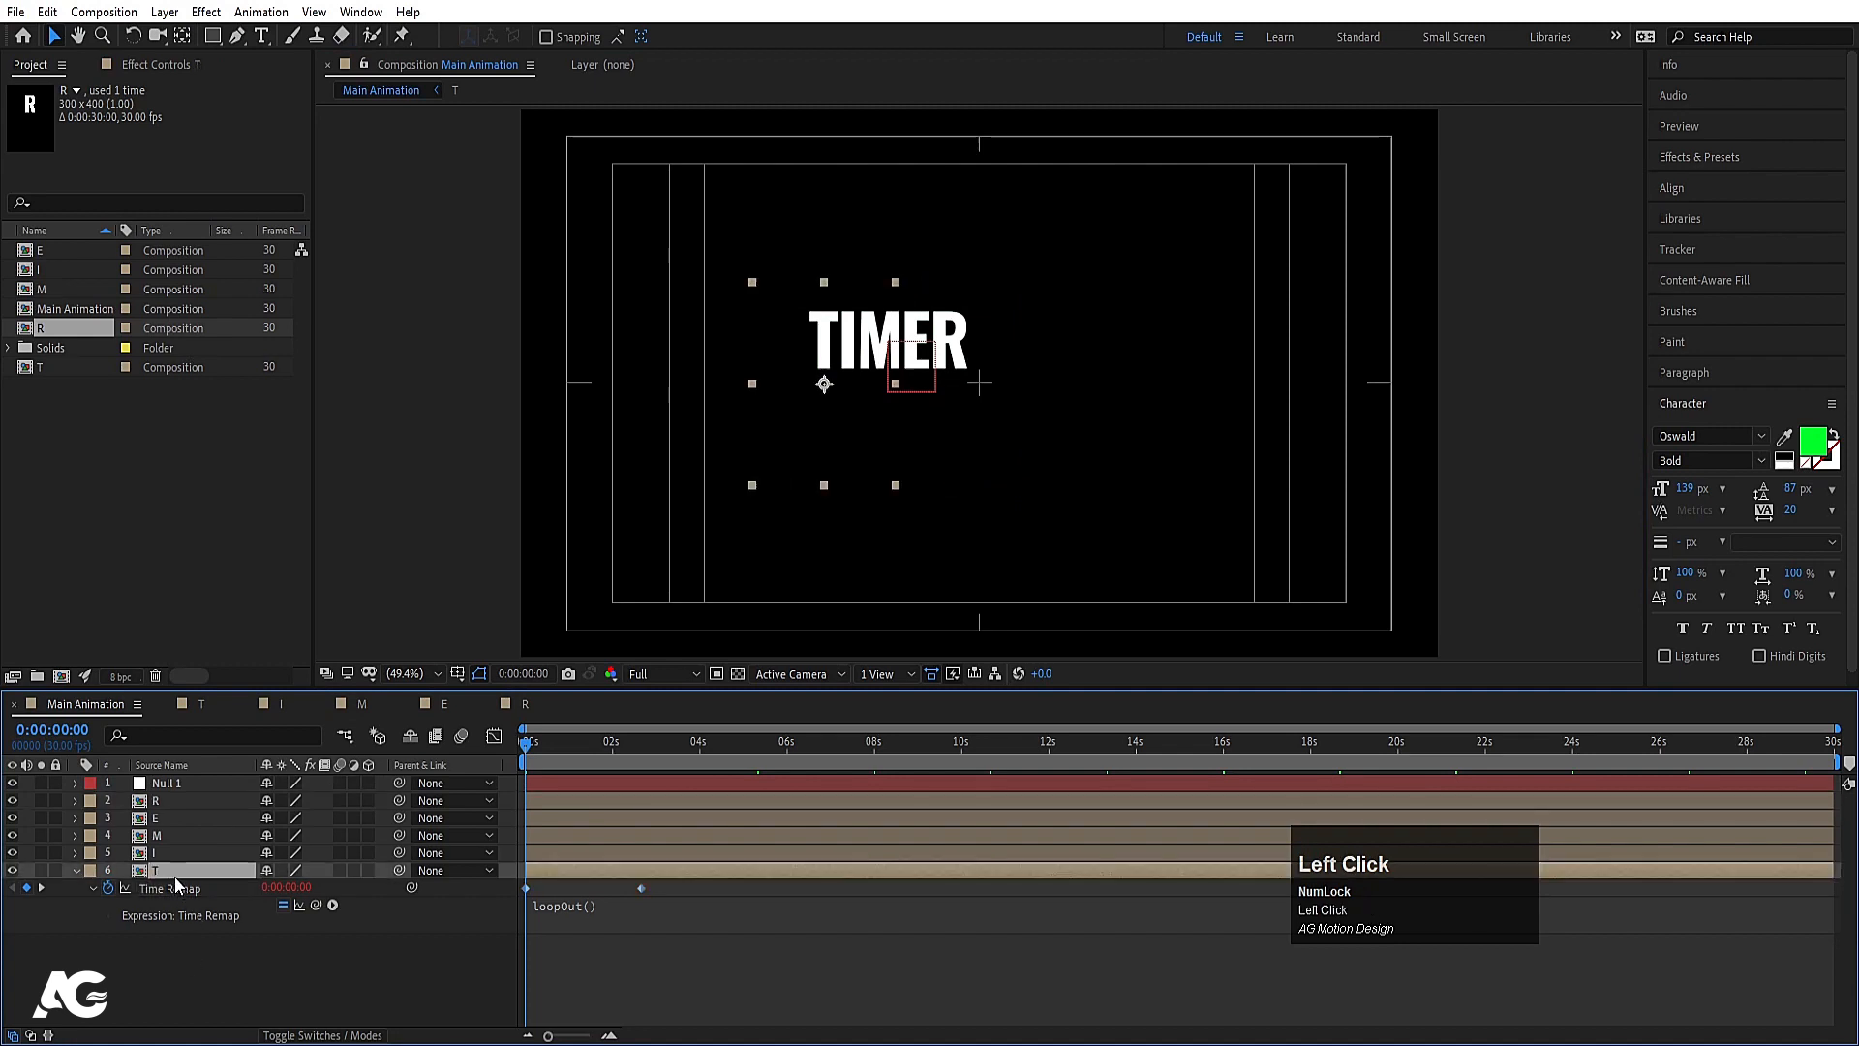
pyautogui.keyDown('shift'); pyautogui.click(166, 800); pyautogui.keyUp('shift')
pyautogui.moveTo(397, 799); pyautogui.dragTo(177, 782)
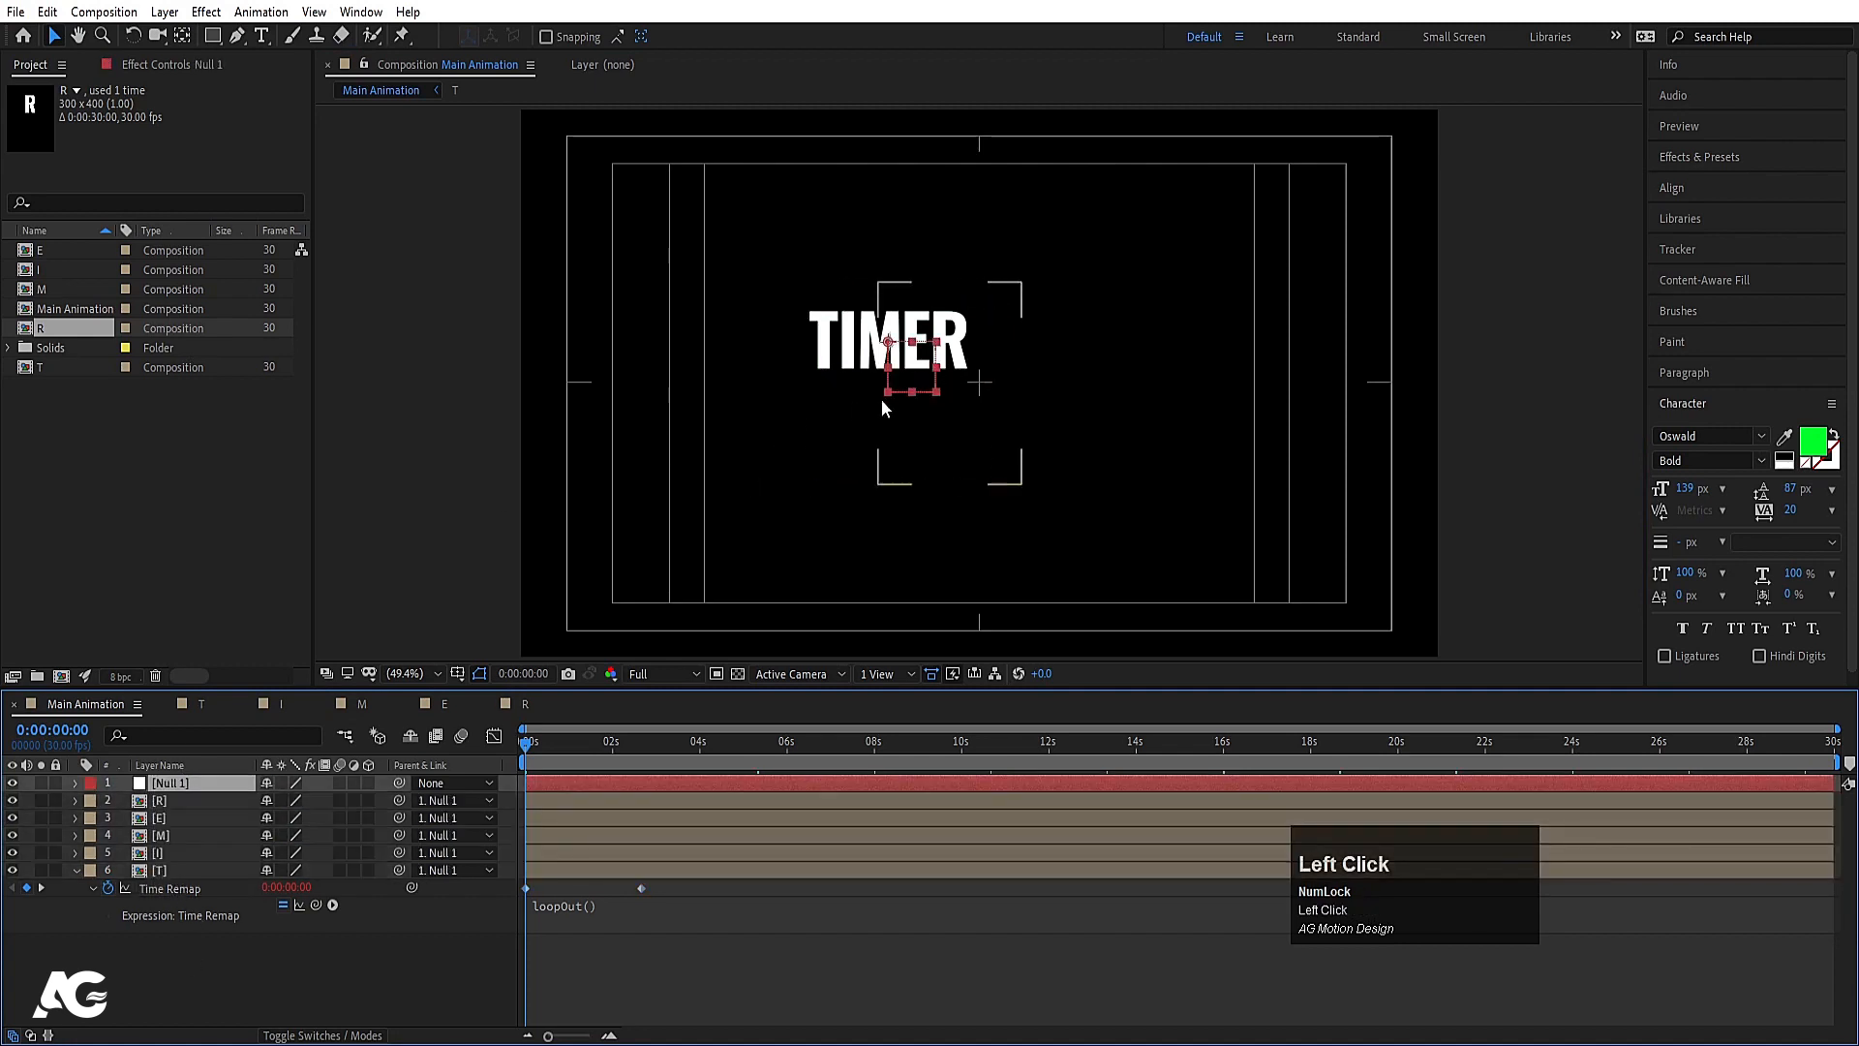
# Step: Move the null so TIMER is centered in the frame, set the null's scale to 187%, and preview the result
pyautogui.moveTo(910, 366); pyautogui.dragTo(1001, 410)
pyautogui.press('s')
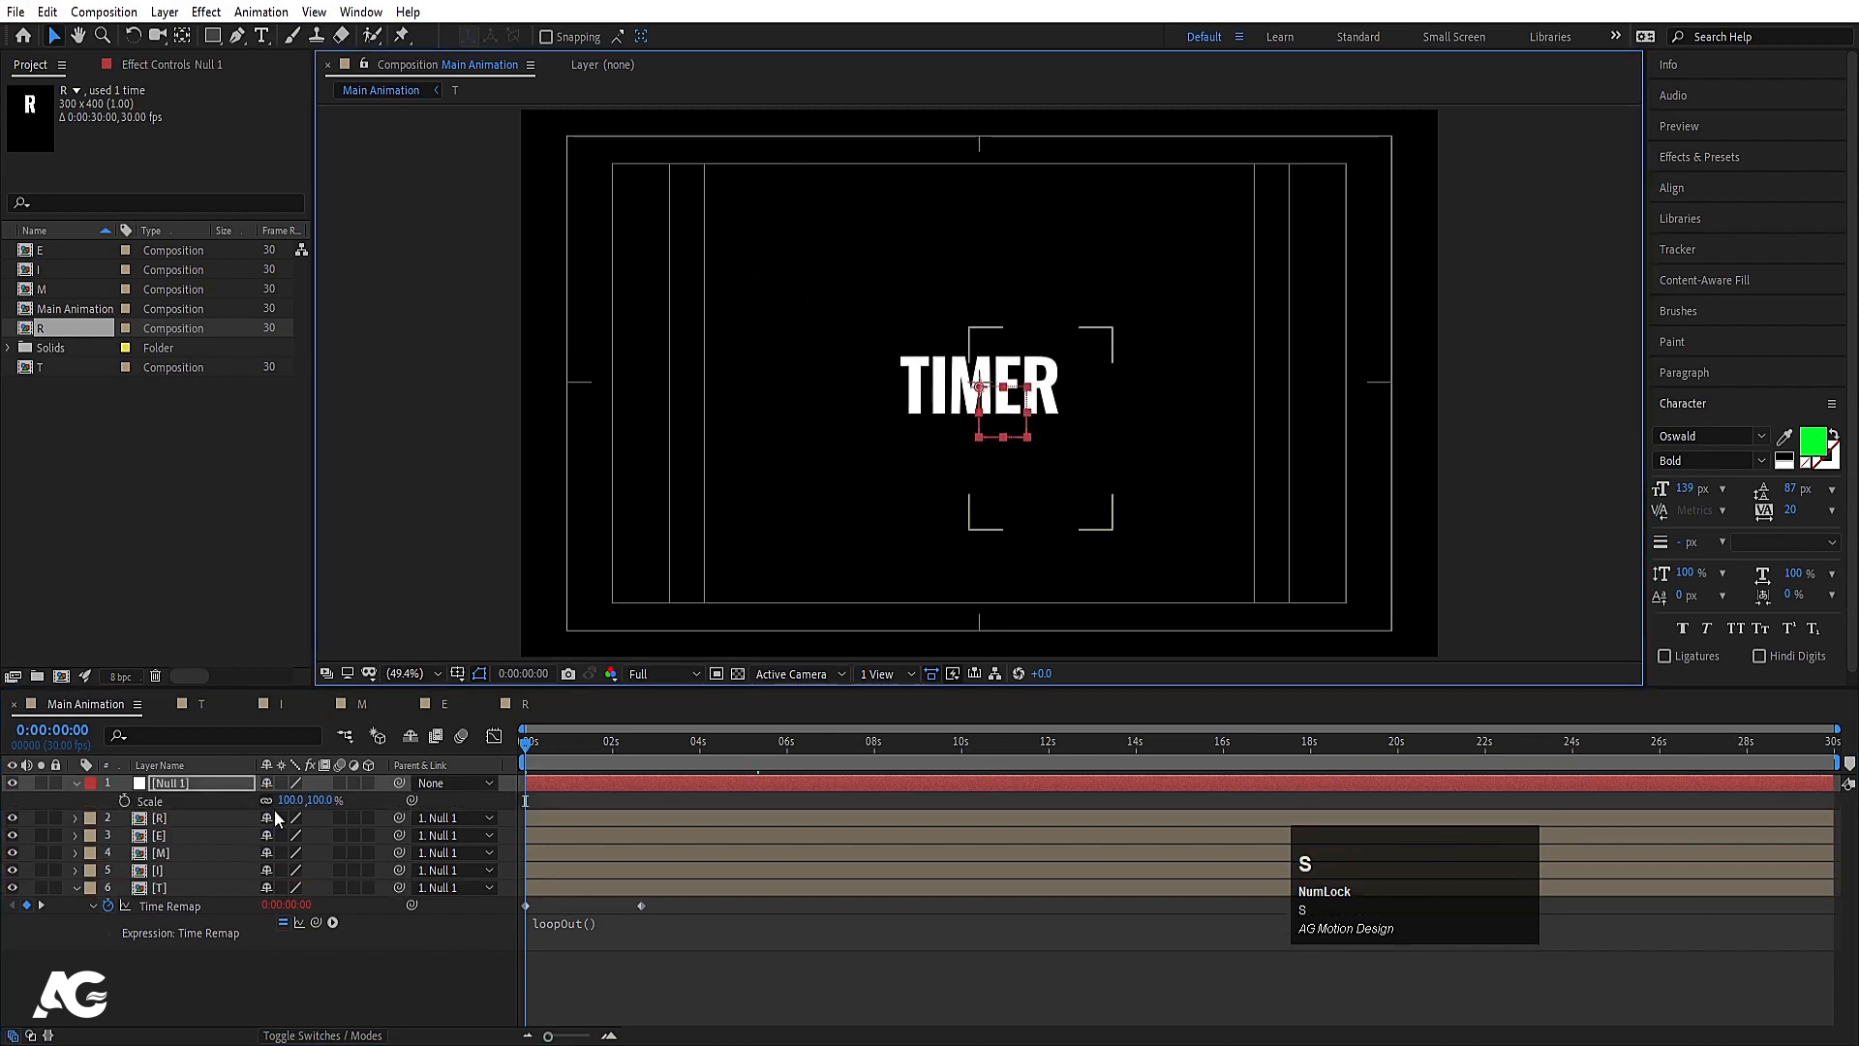
pyautogui.moveTo(289, 800); pyautogui.dragTo(879, 740)
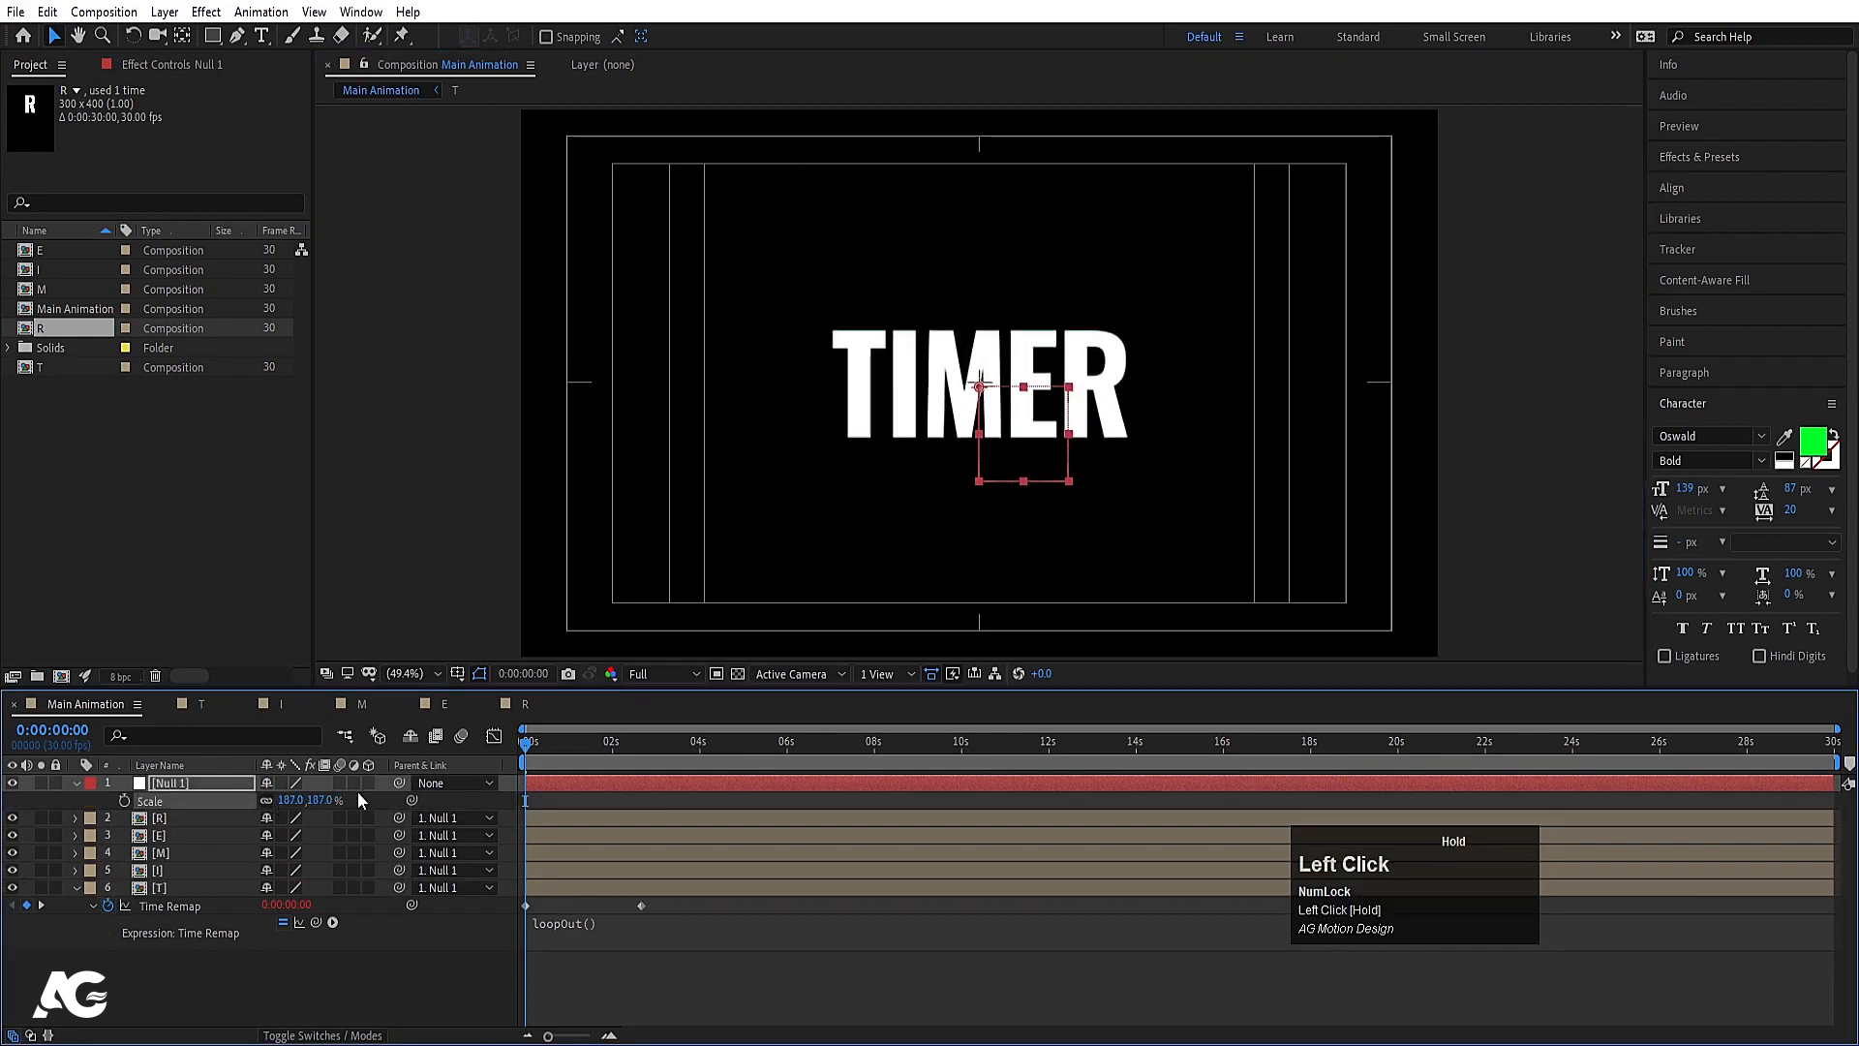
pyautogui.press('space')
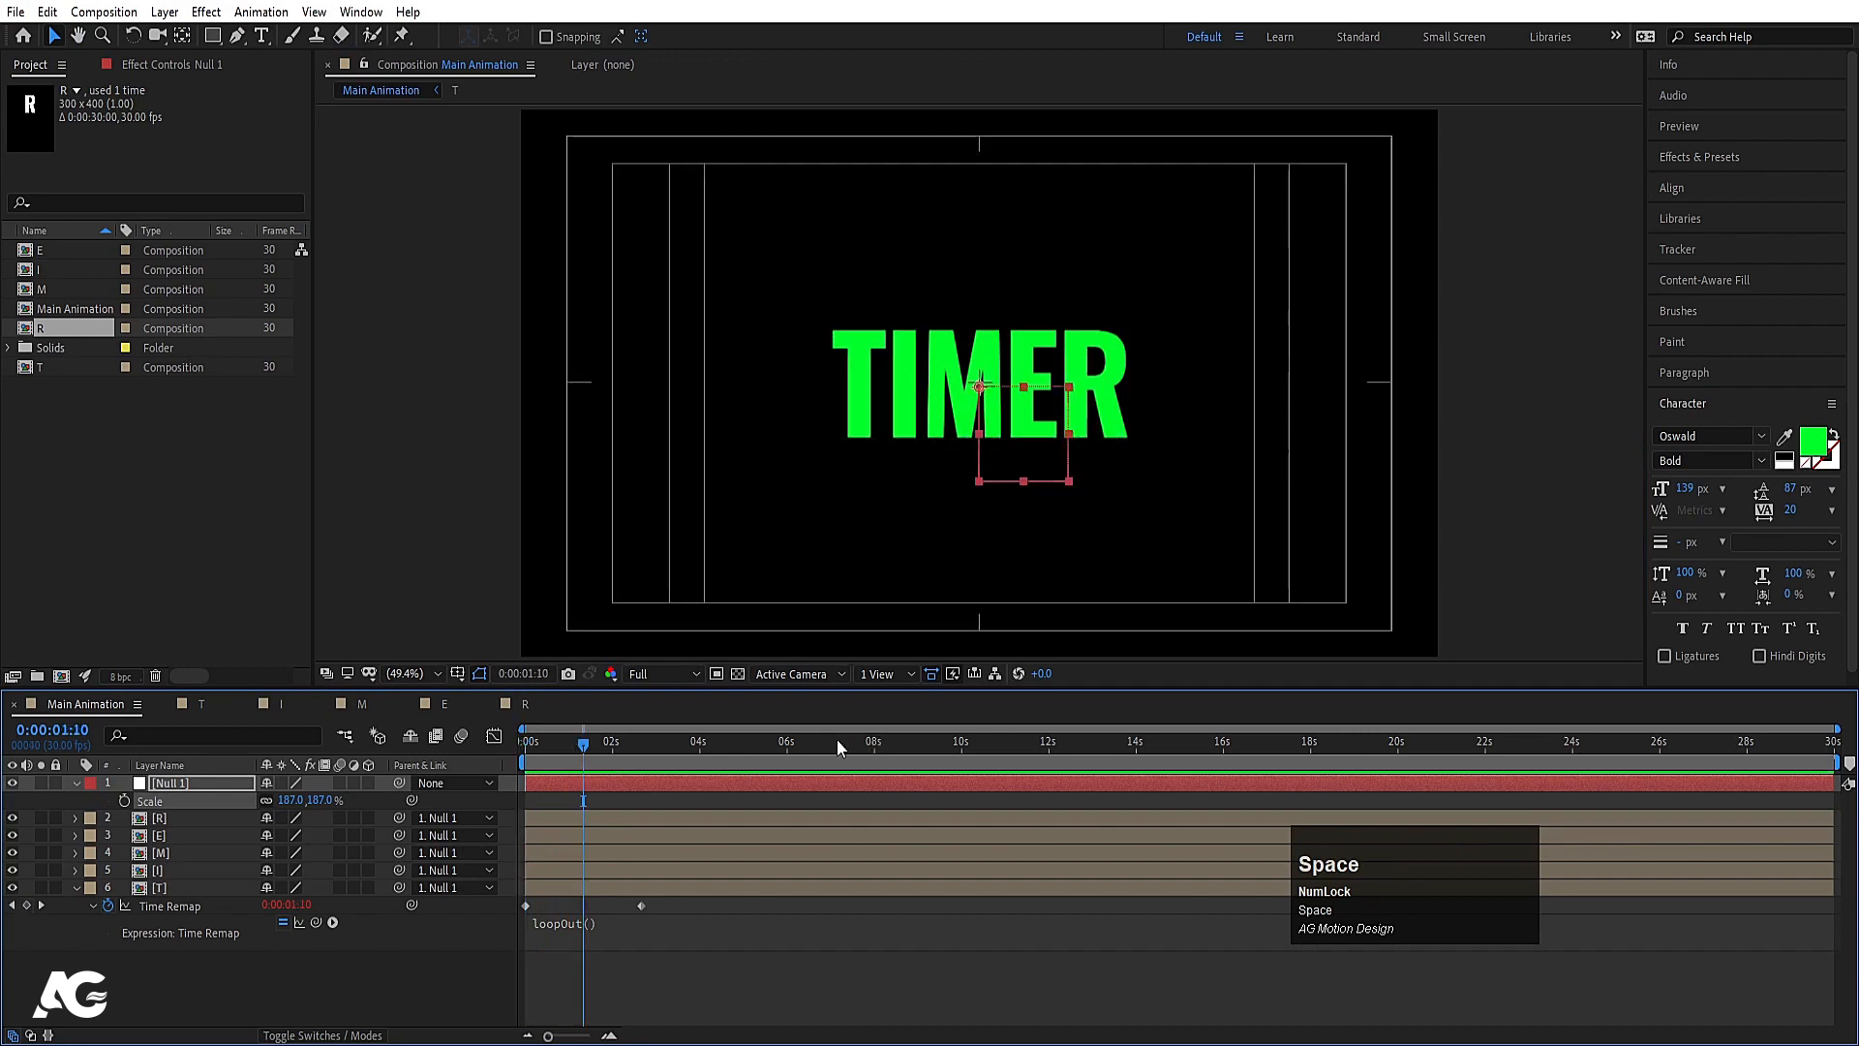
pyautogui.click(523, 744)
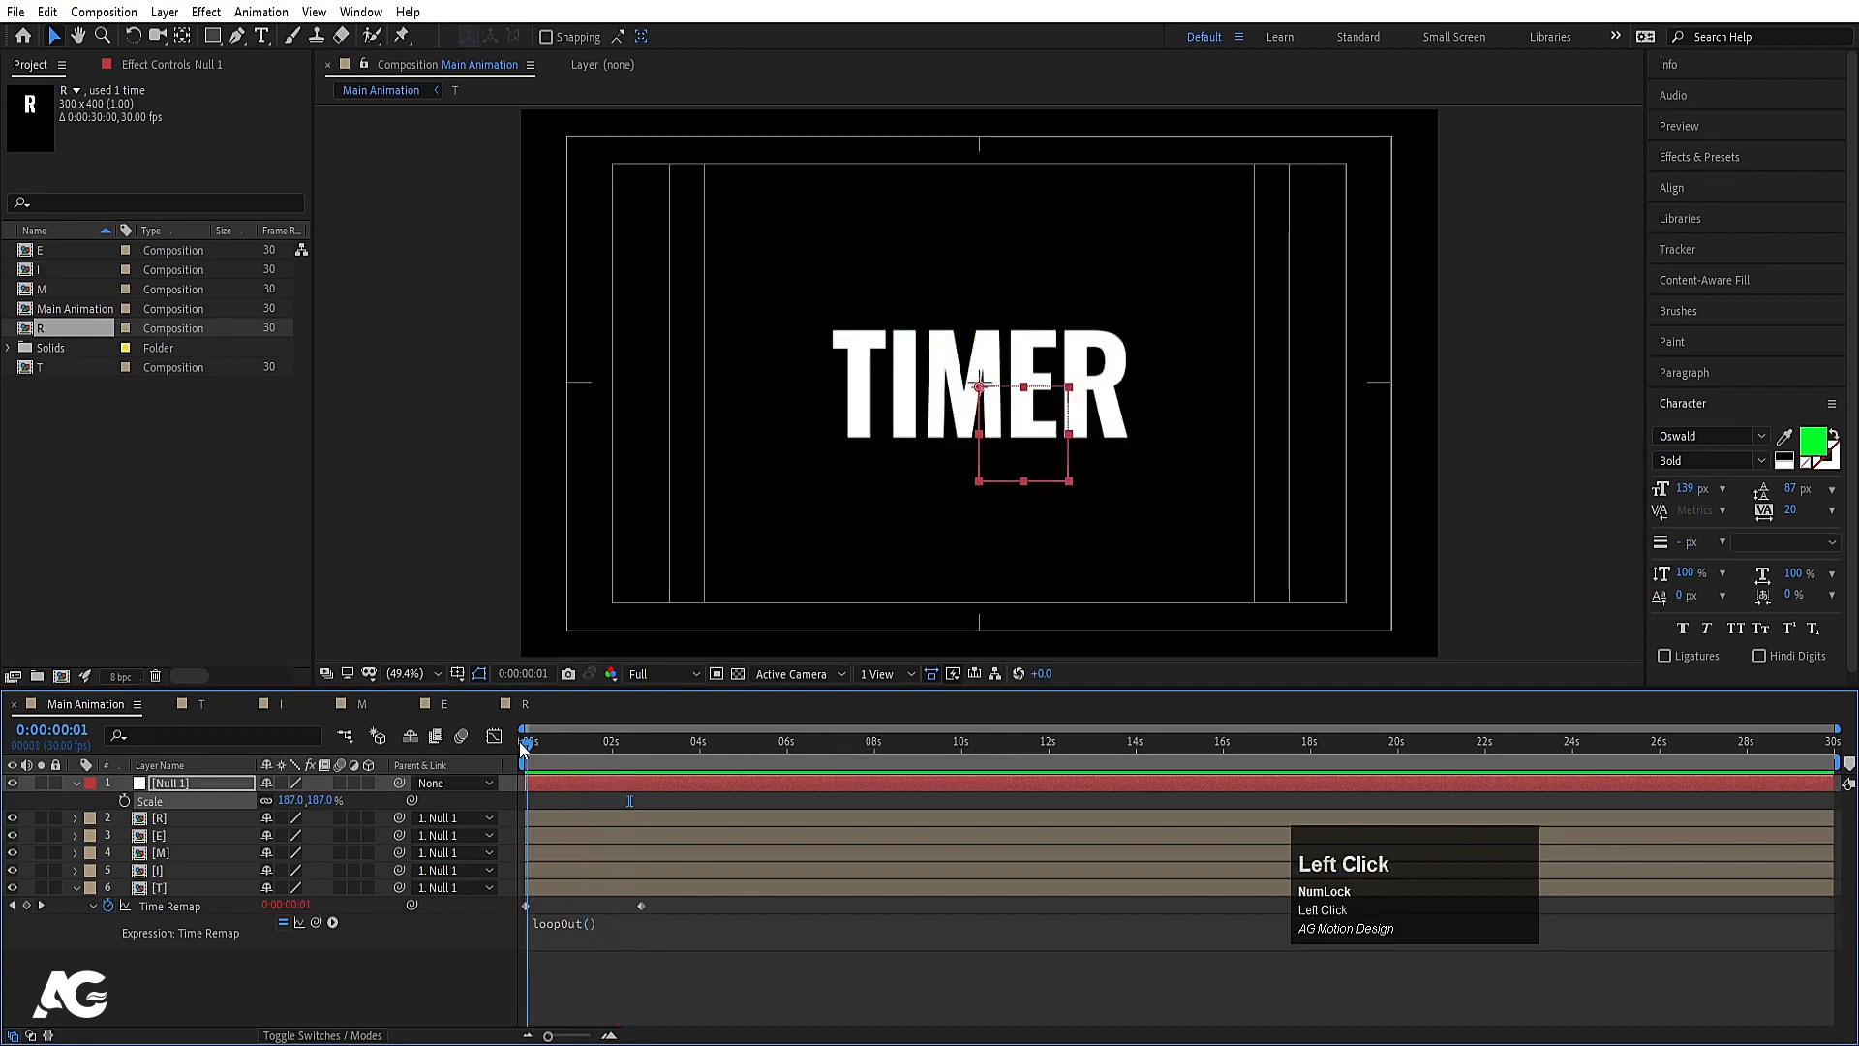
# Step: Collapse the revealed layer properties and delete the null object, keeping the enlarged letters in place
pyautogui.click(538, 804)
pyautogui.press('u')
pyautogui.press('u')
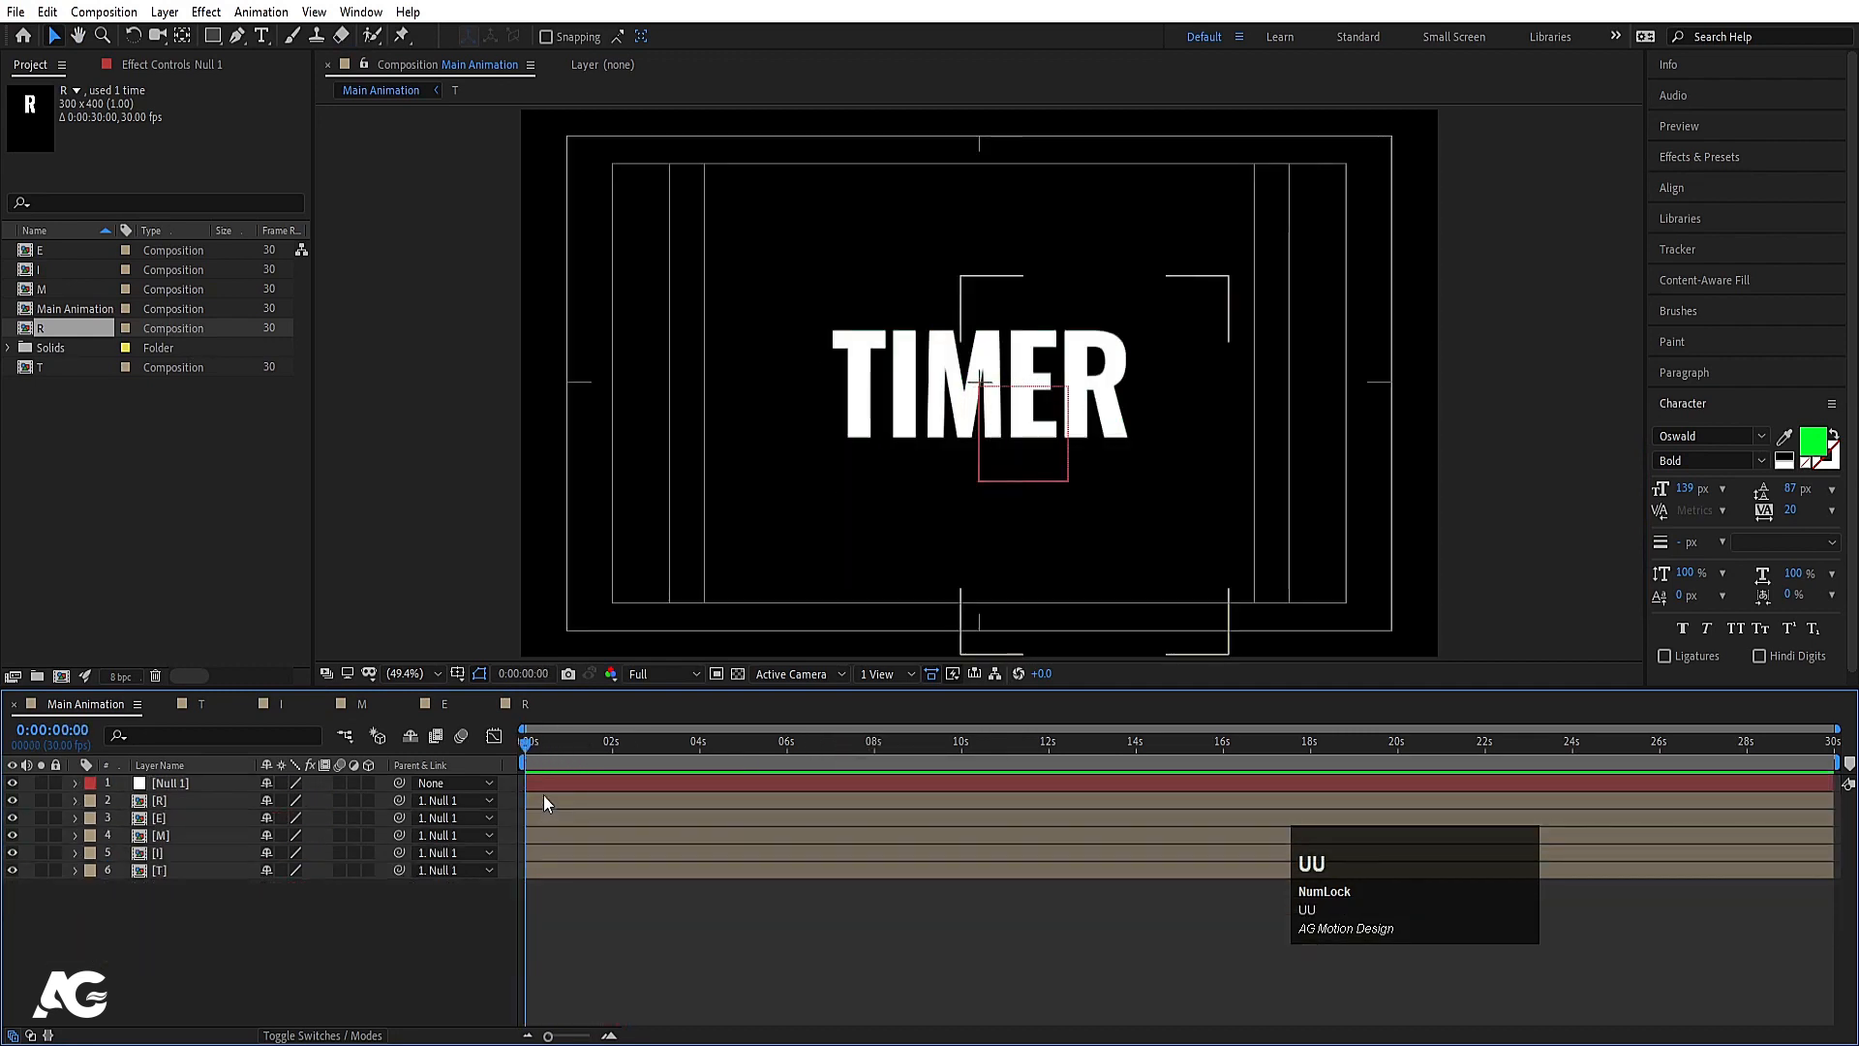
pyautogui.click(543, 784)
pyautogui.press('Delete')
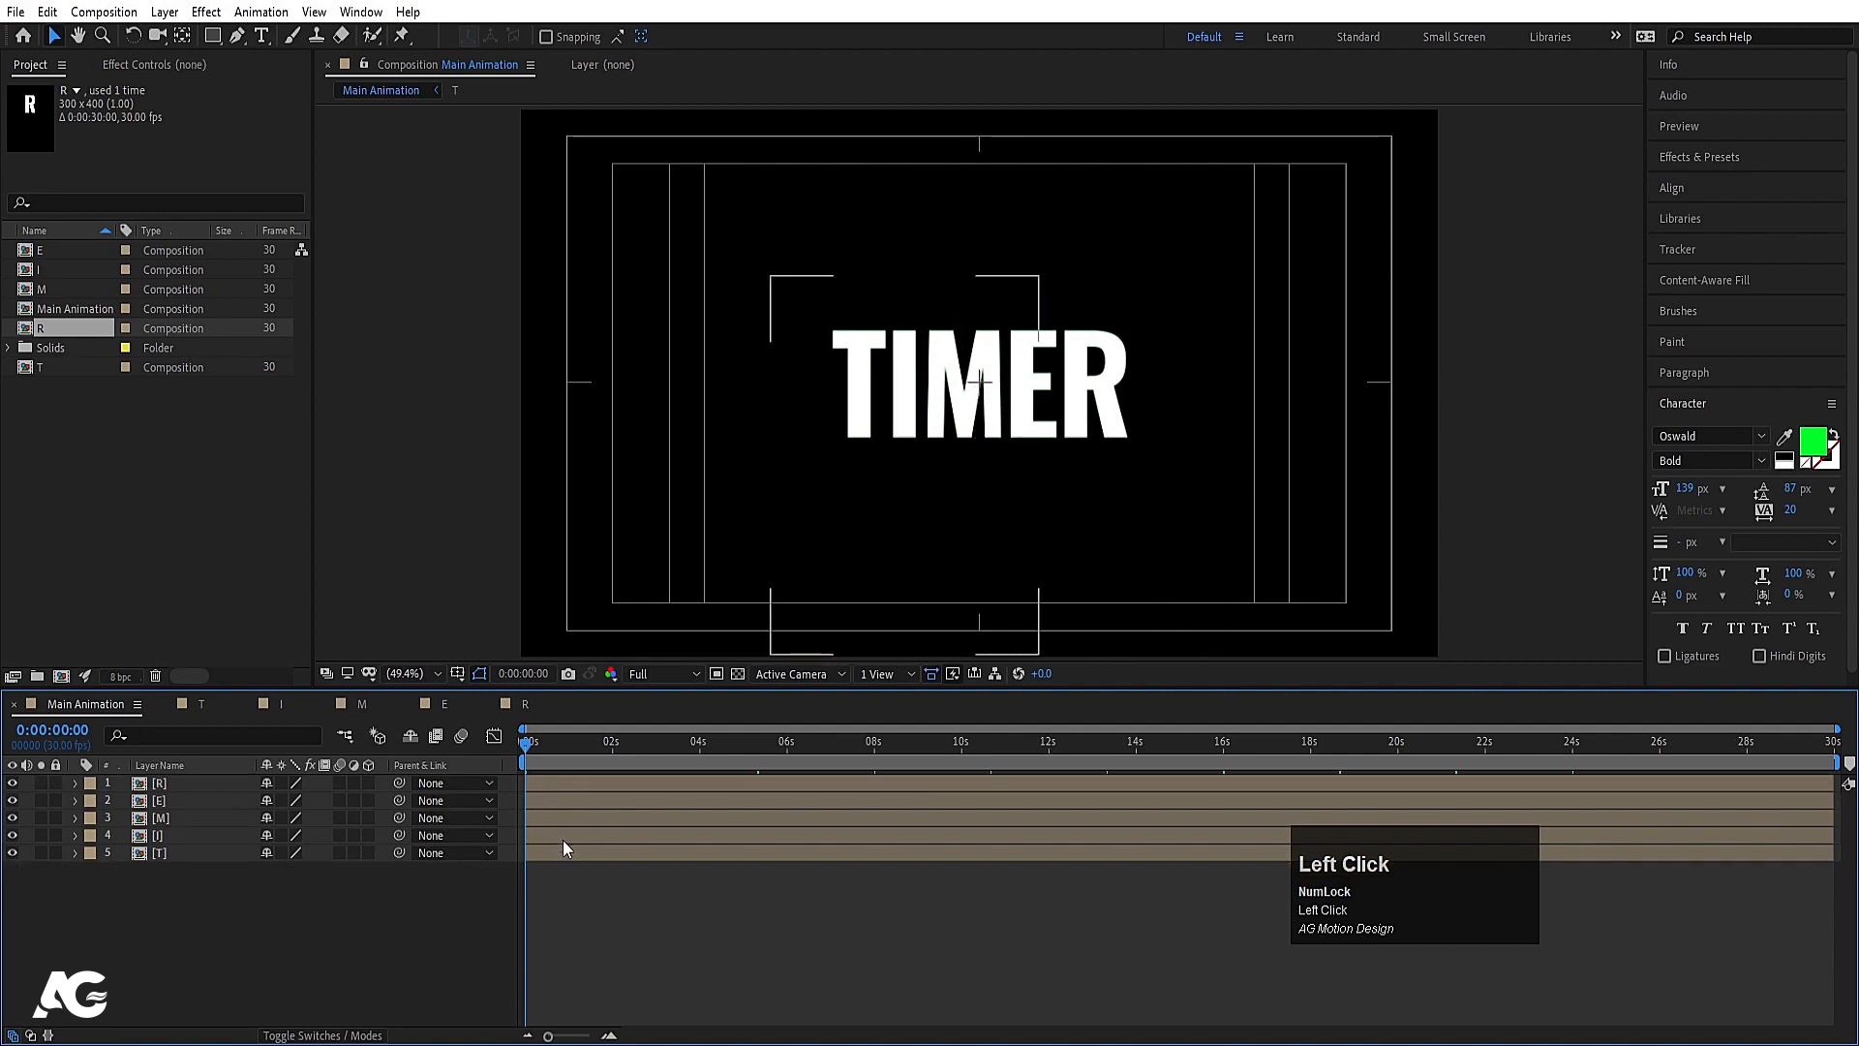
# Step: Offset the start of layer I to 0:00:00:10 and of layer M to 0:00:00:20
pyautogui.press('=')
pyautogui.press('=')
pyautogui.press('=')
pyautogui.press('=')
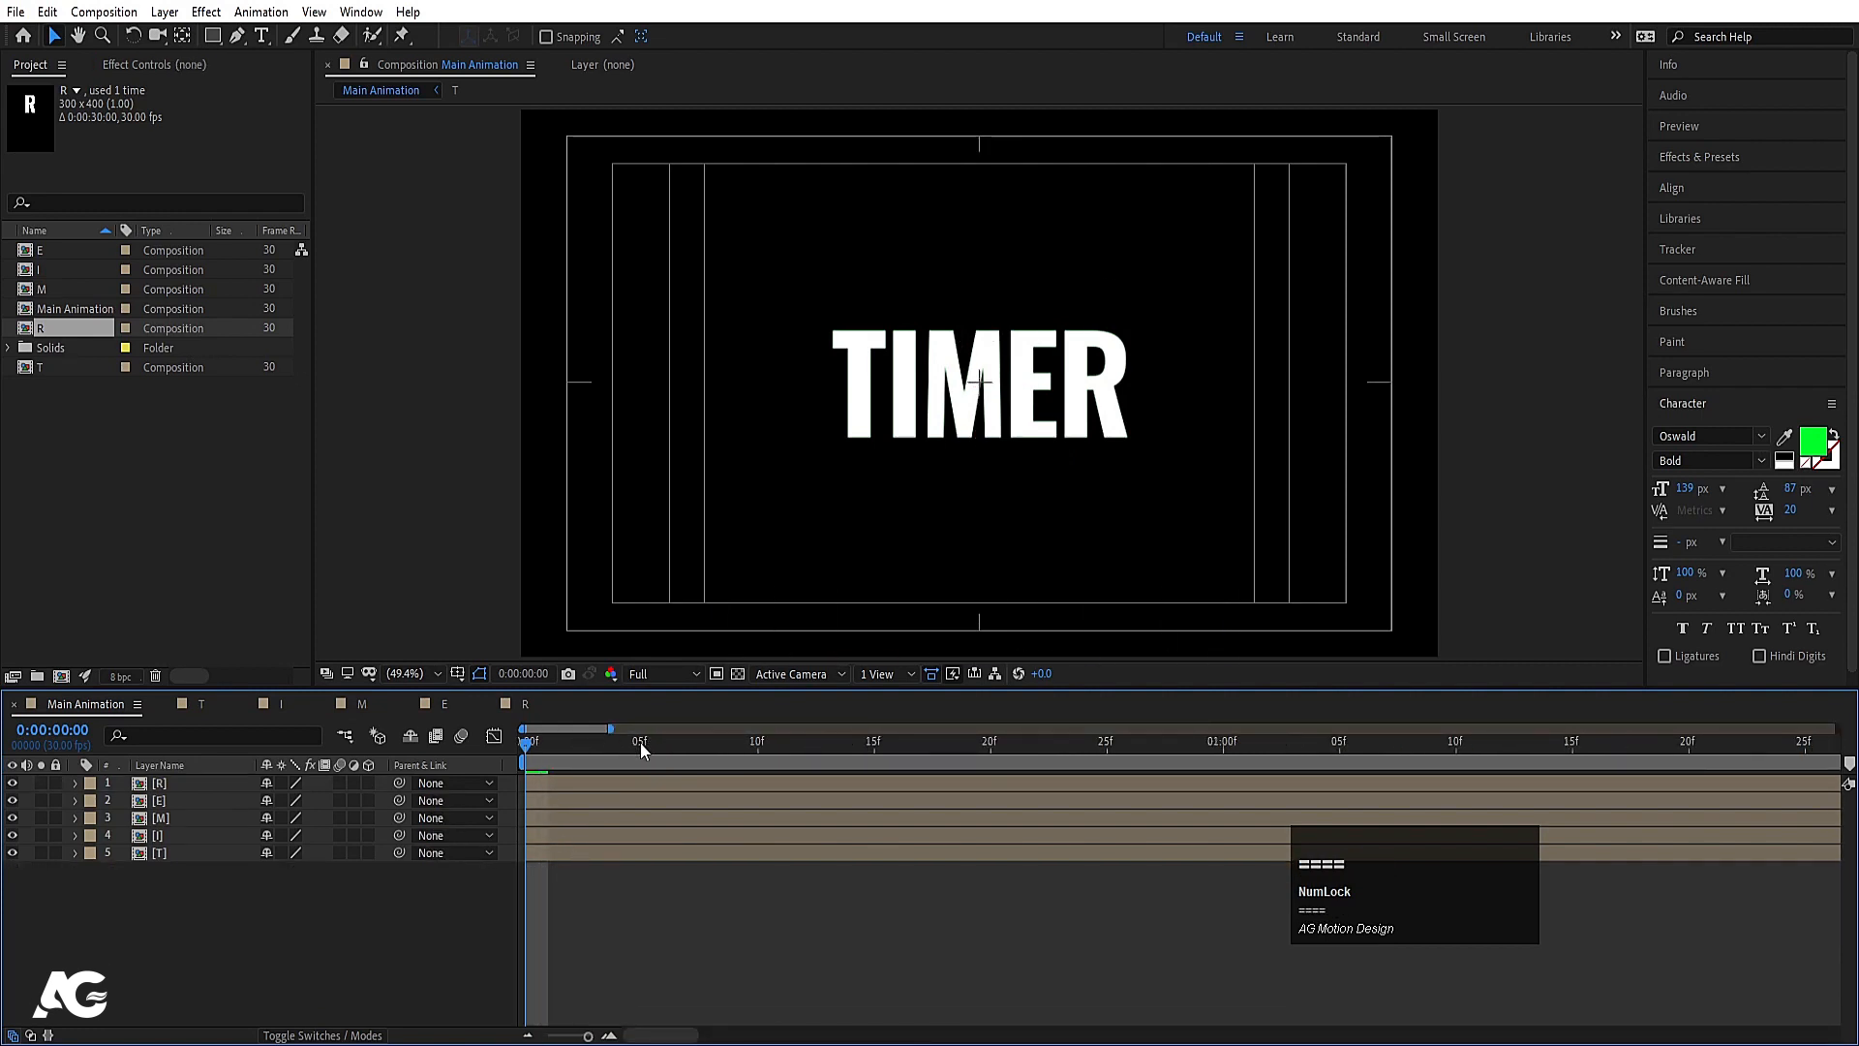
pyautogui.click(758, 744)
pyautogui.press('-')
pyautogui.press('-')
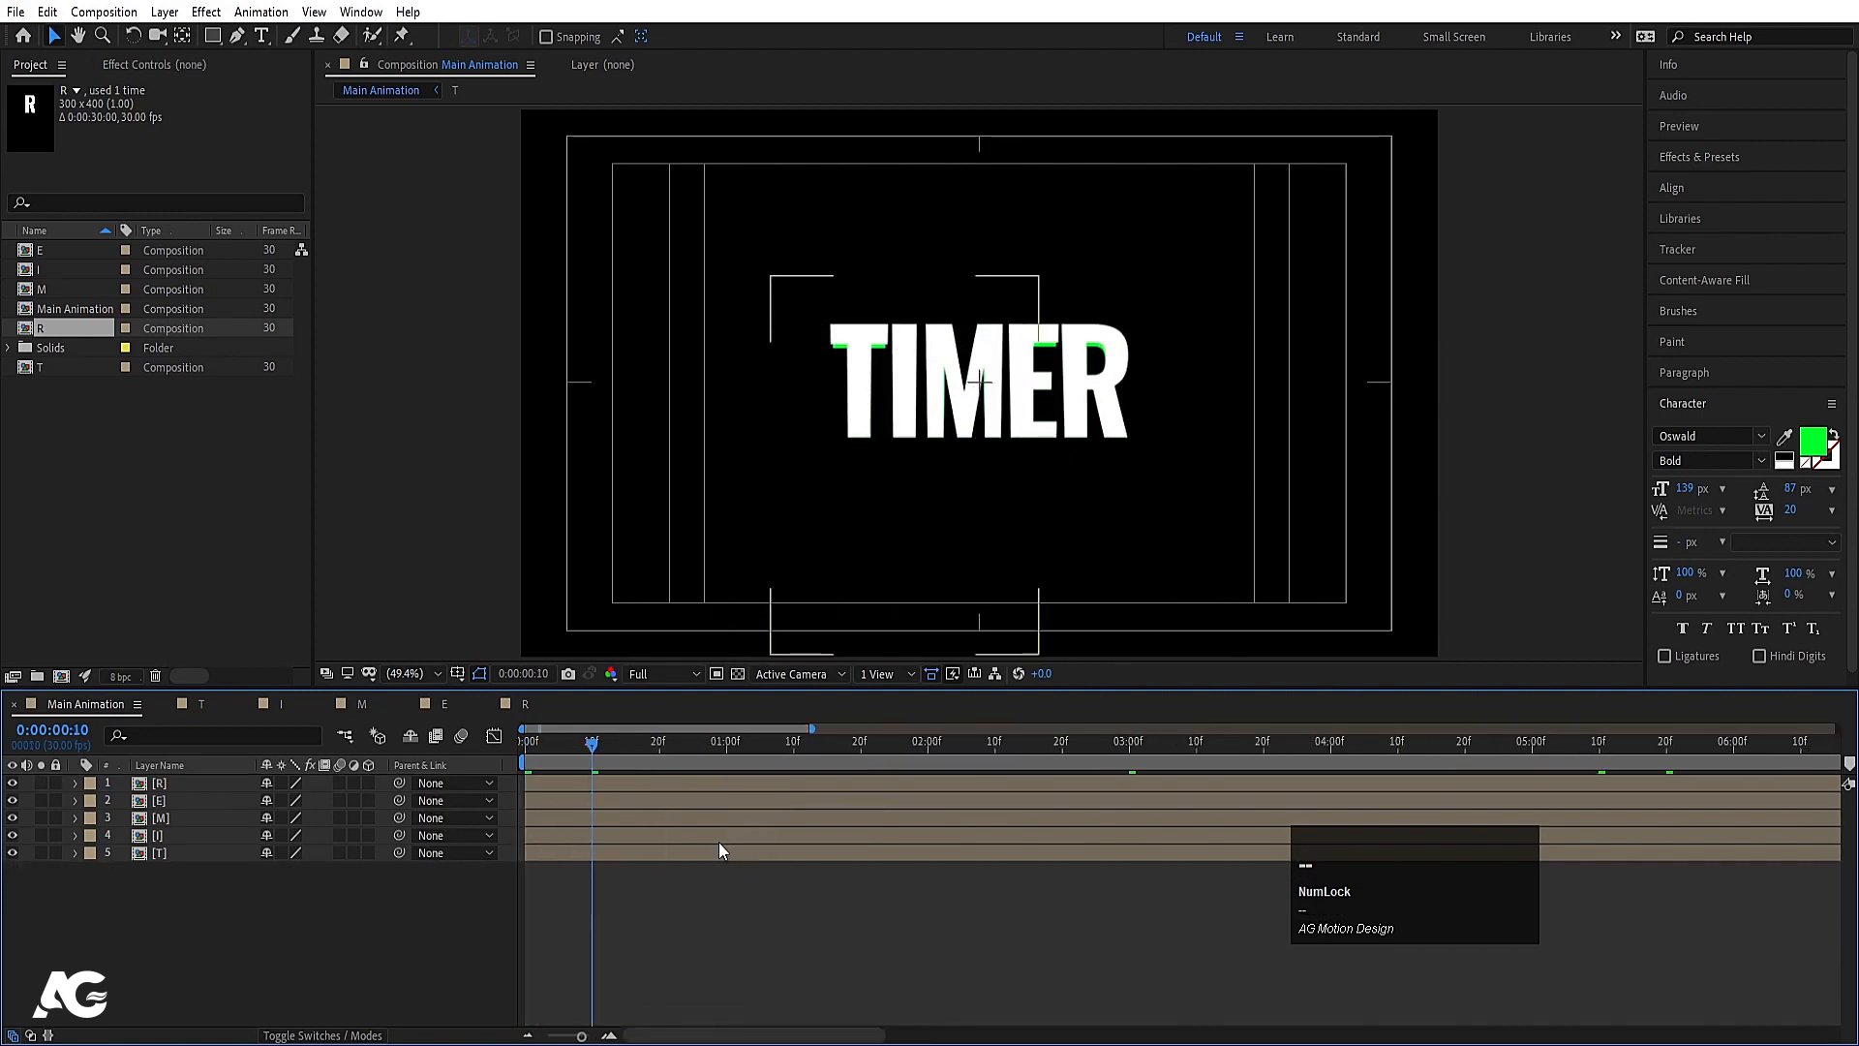
pyautogui.click(712, 839)
pyautogui.hotkey('alt', '[')
pyautogui.click(655, 753)
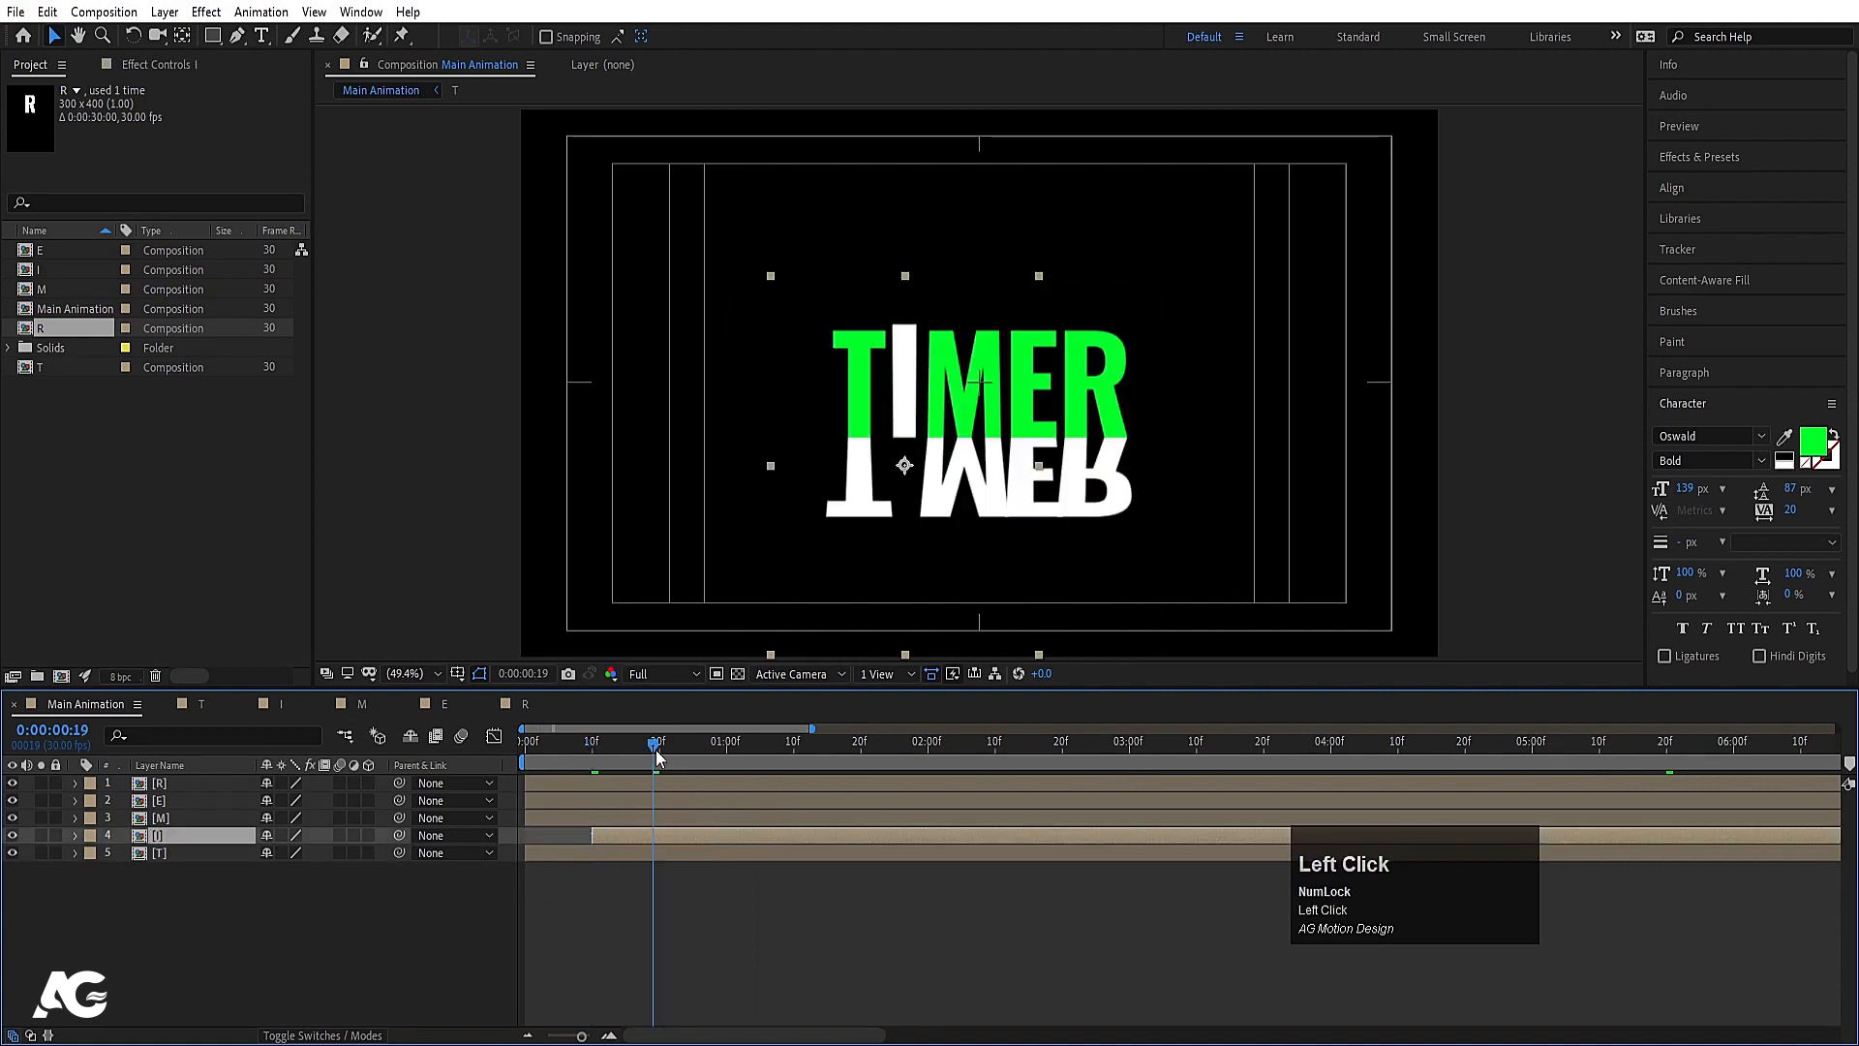
pyautogui.click(660, 749)
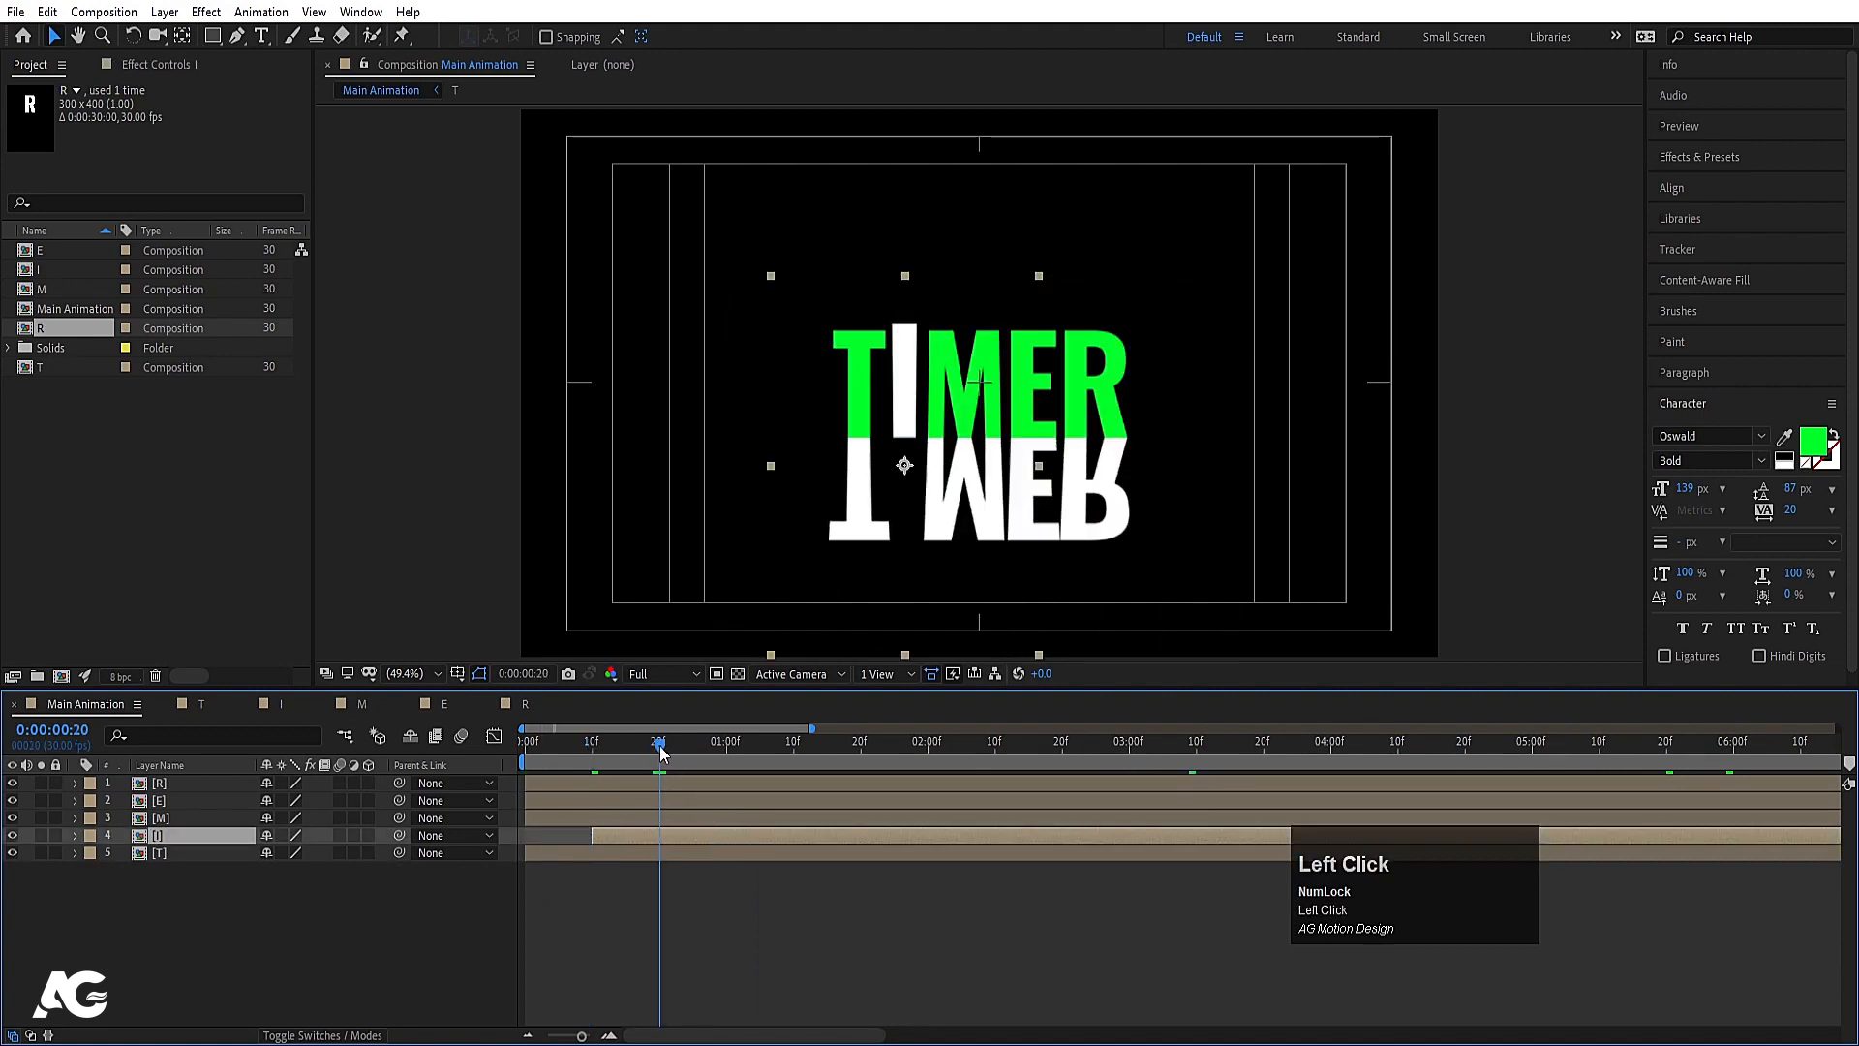
pyautogui.click(622, 819)
pyautogui.press('[')
# Step: Offset the start of layer E to 0:00:01:00 and of layer R to 0:00:01:10, and preview the stagger
pyautogui.click(726, 746)
pyautogui.click(726, 799)
pyautogui.press('[')
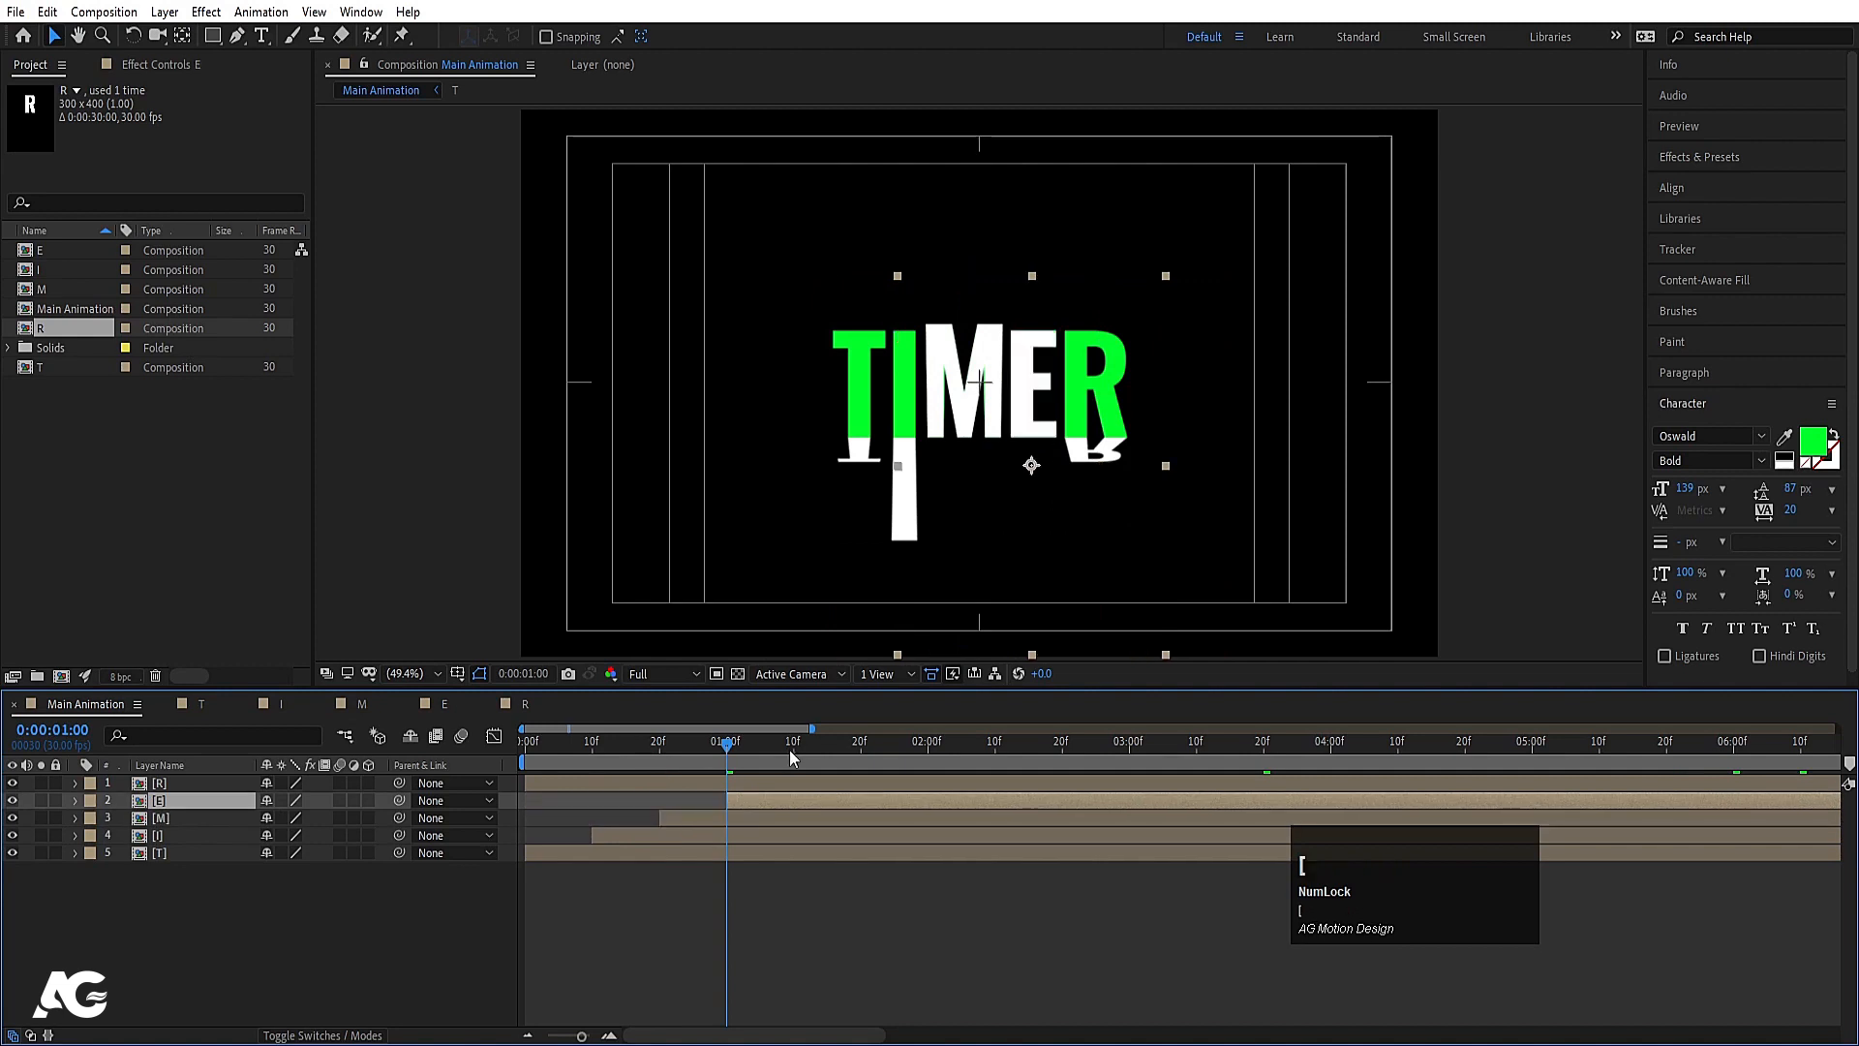
pyautogui.click(793, 746)
pyautogui.click(798, 785)
pyautogui.press('[')
pyautogui.press('space')
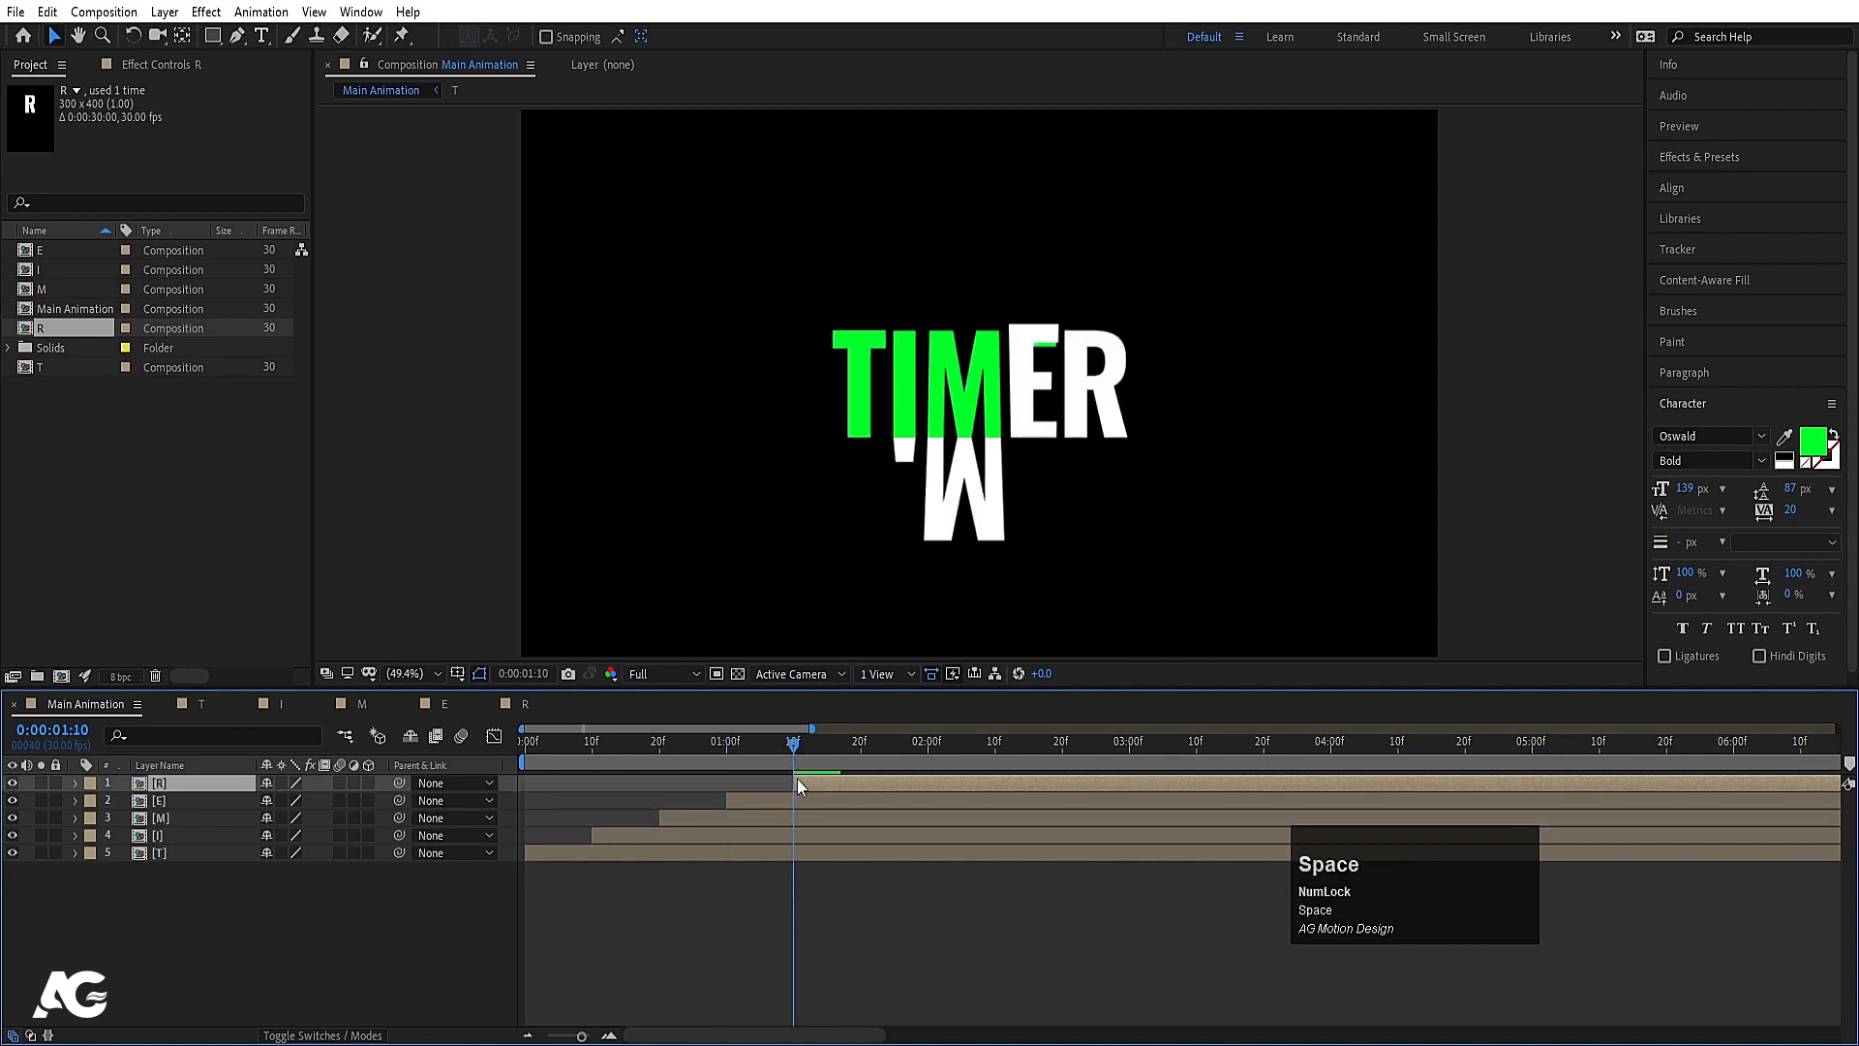
pyautogui.press('space')
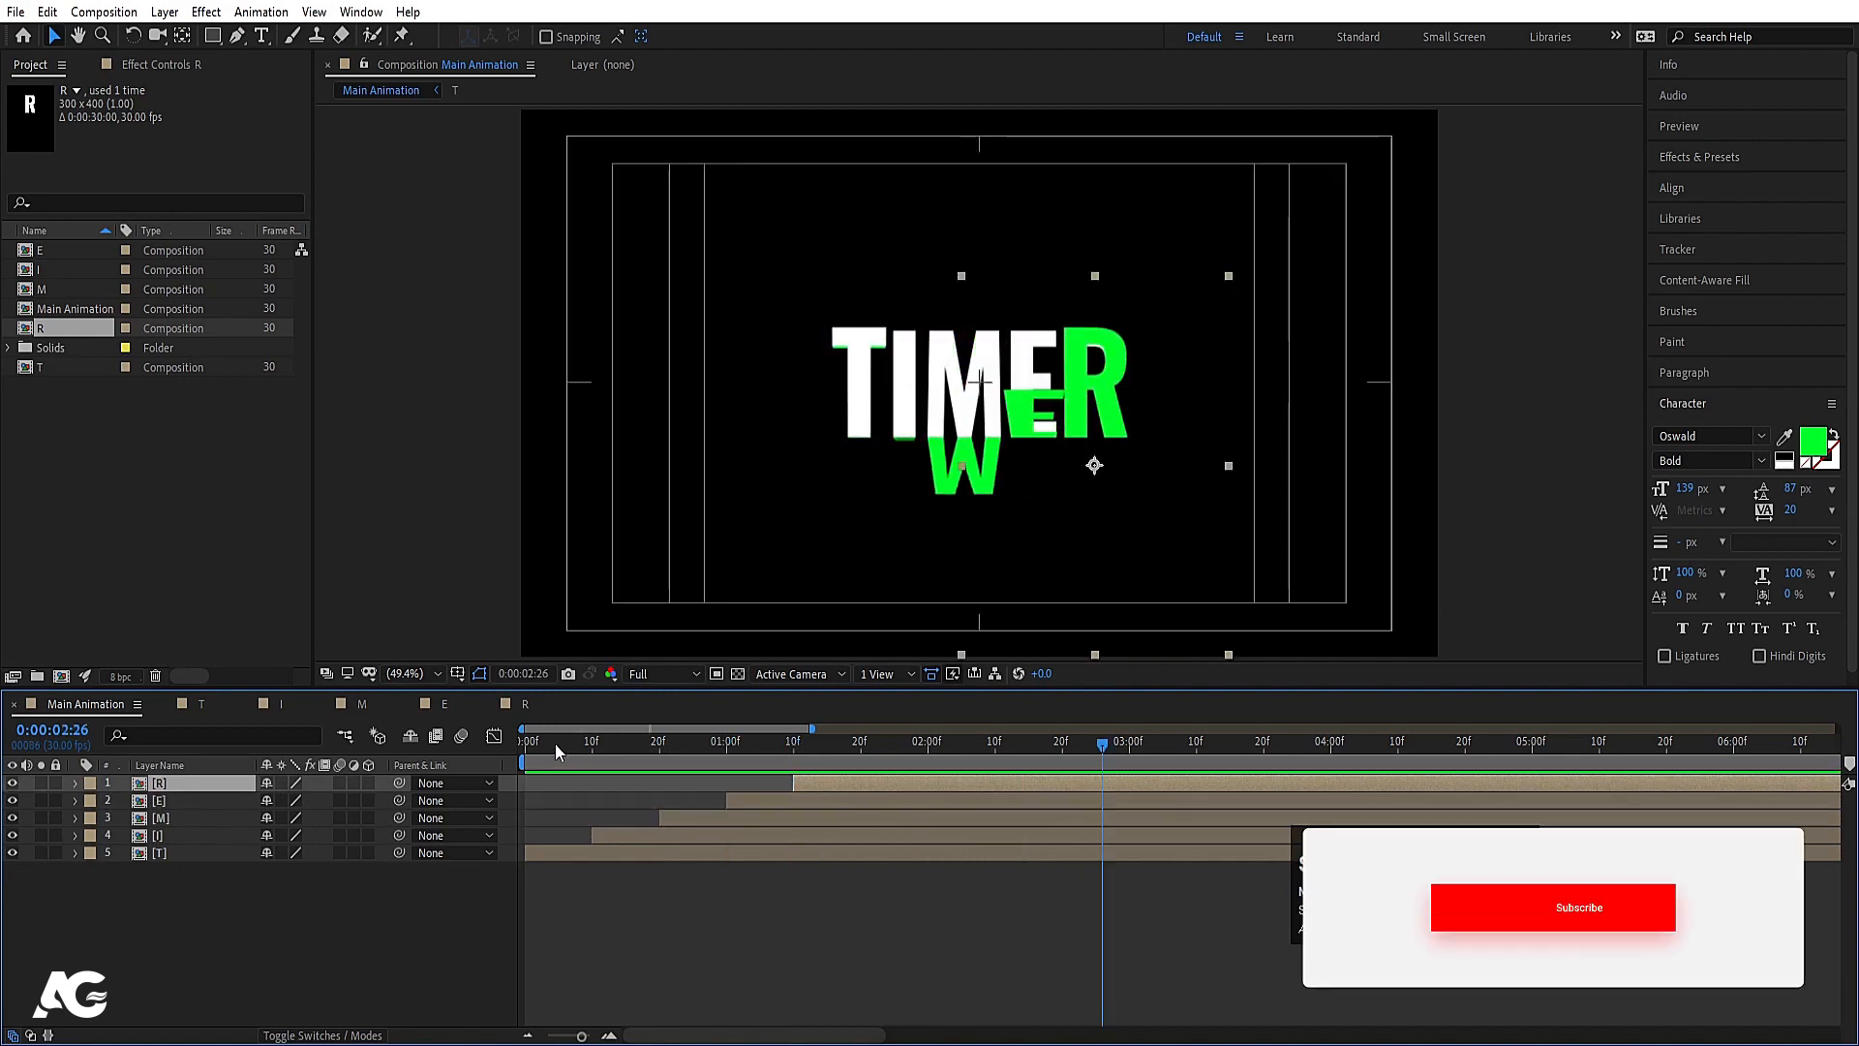
# Step: Tighten the stagger to five frames by starting layer I at 0:00:00:05 and layer M at 0:00:00:10
pyautogui.moveTo(554, 744); pyautogui.dragTo(479, 730)
pyautogui.press('=')
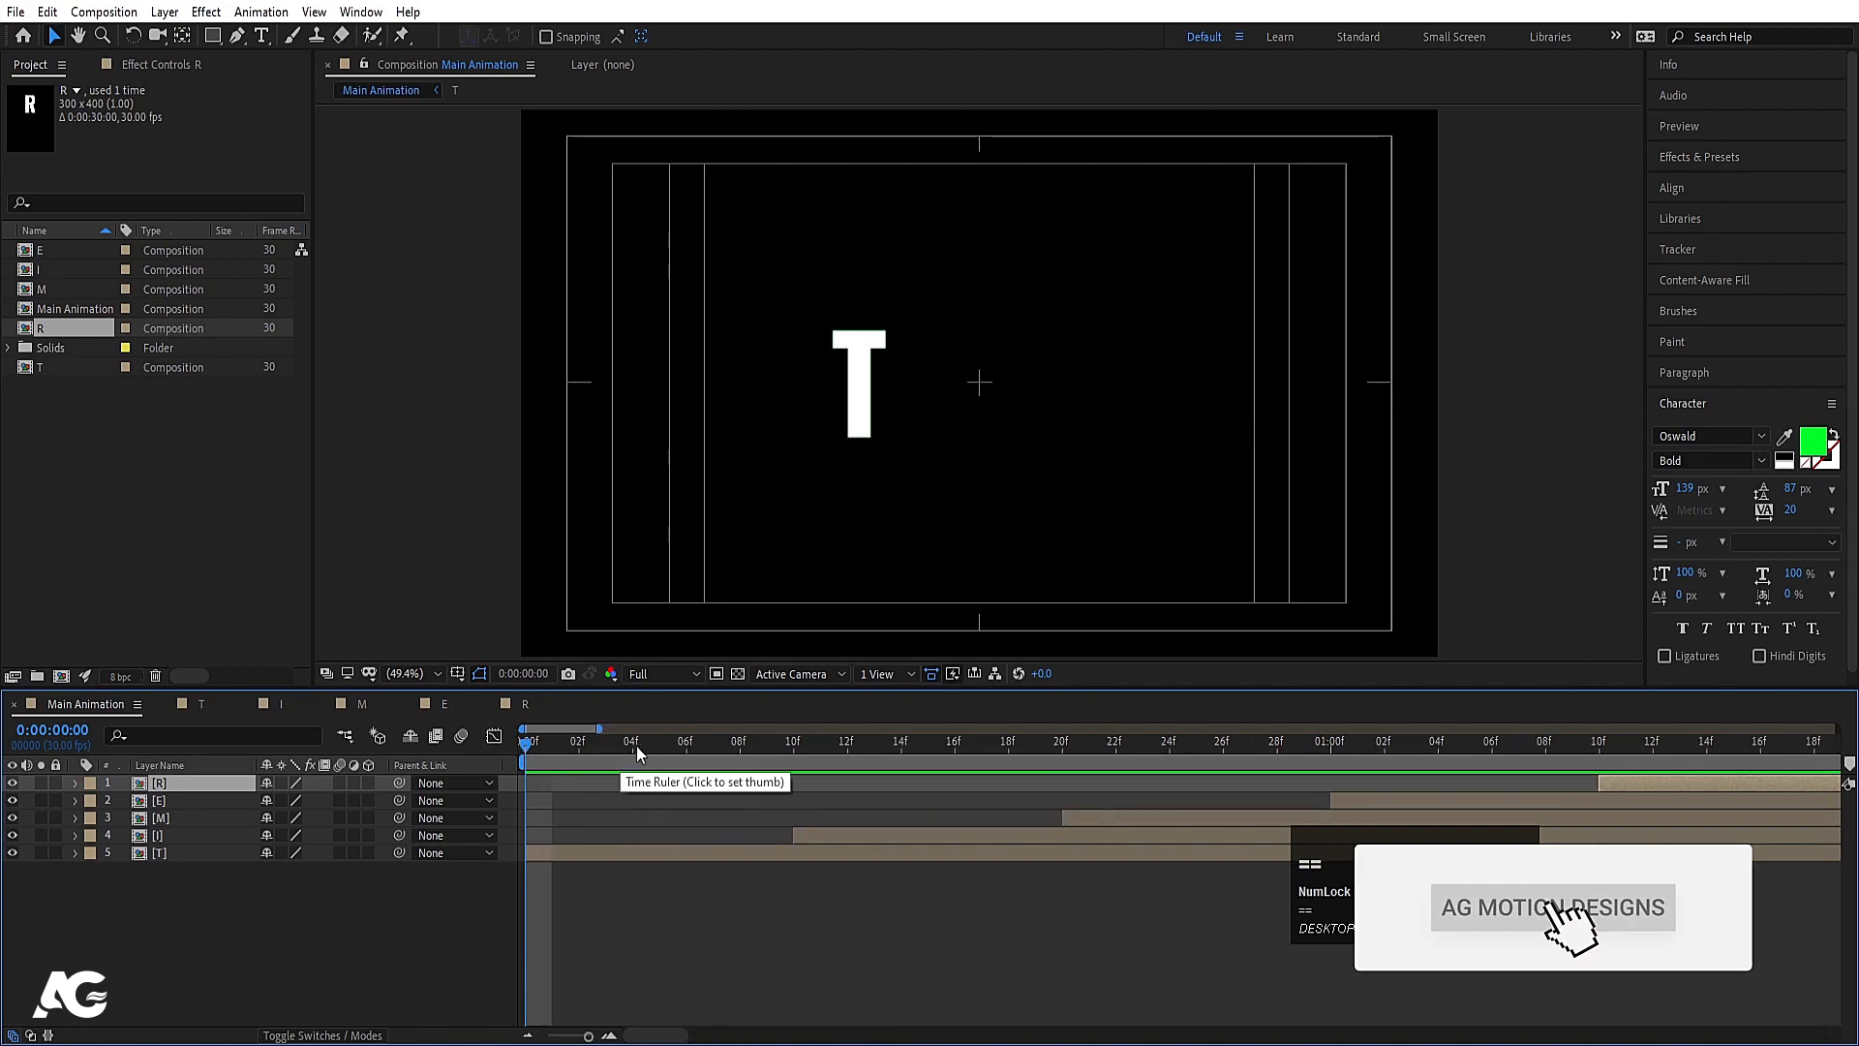
pyautogui.click(591, 746)
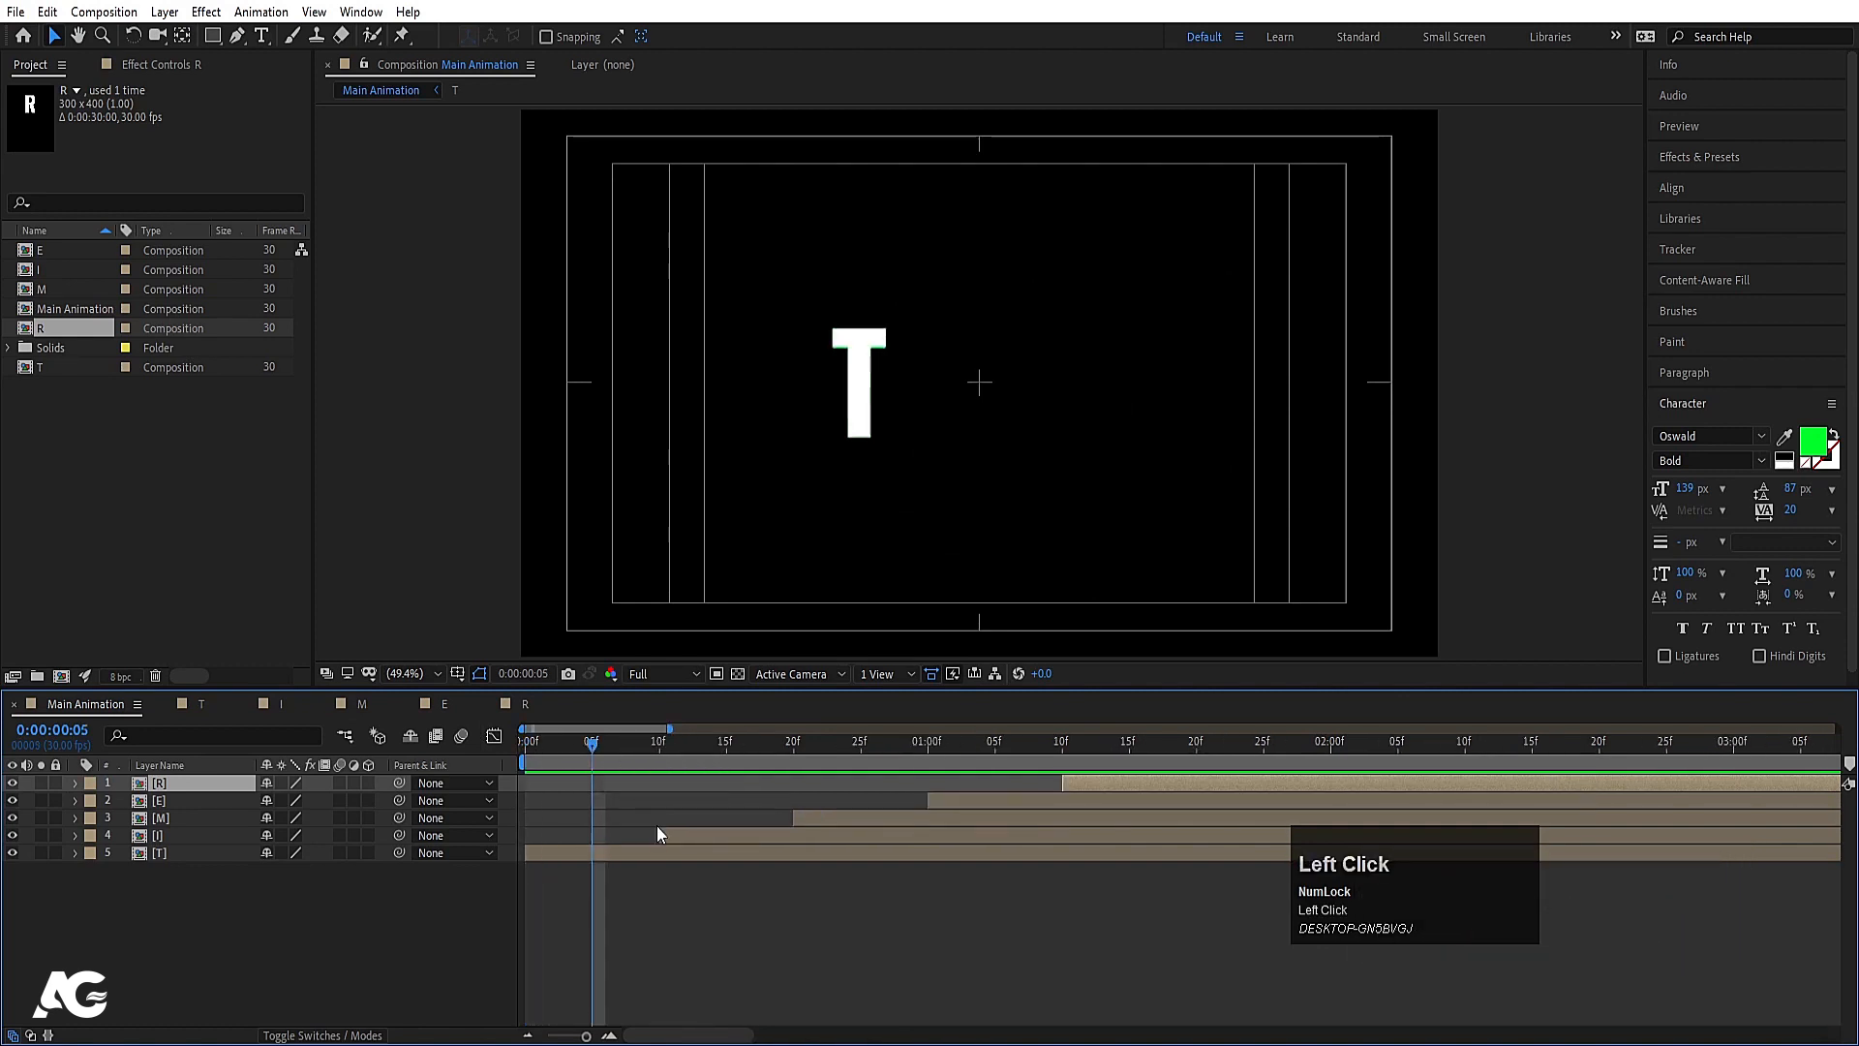
pyautogui.click(677, 828)
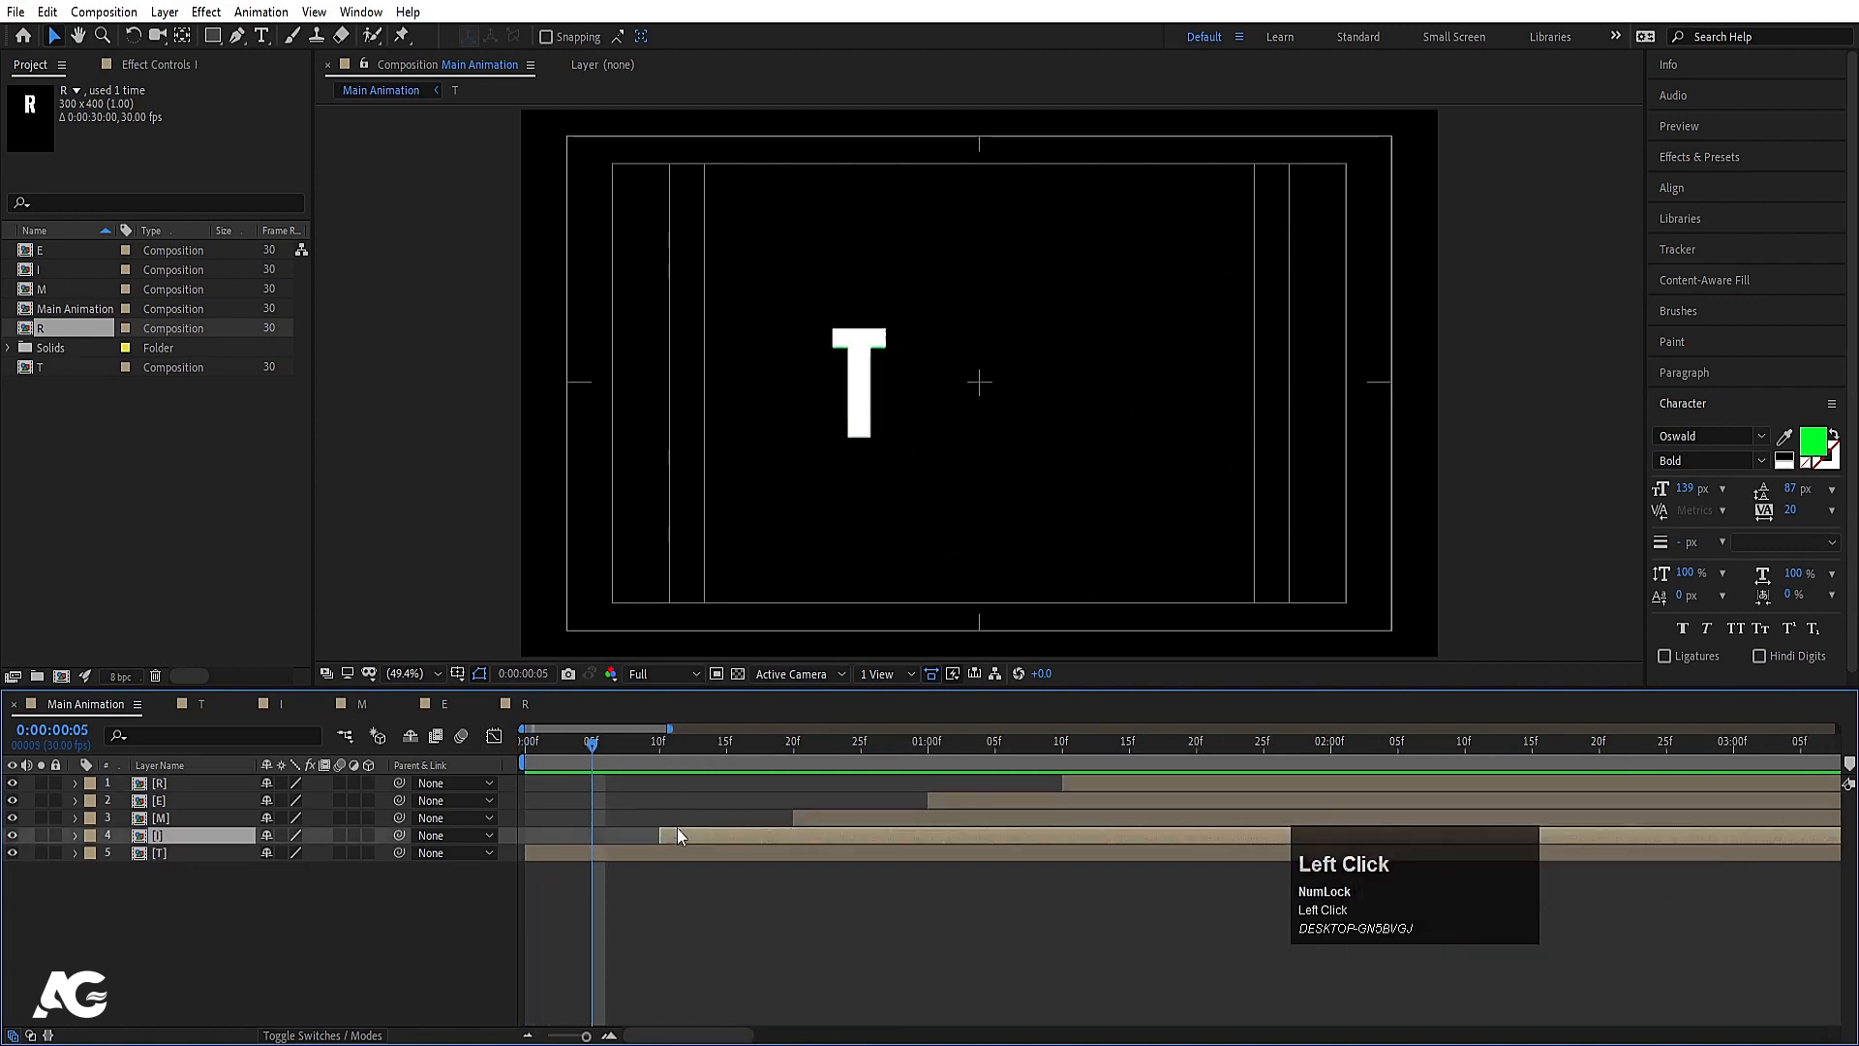
pyautogui.press('[')
pyautogui.click(658, 755)
pyautogui.click(850, 821)
pyautogui.press('[')
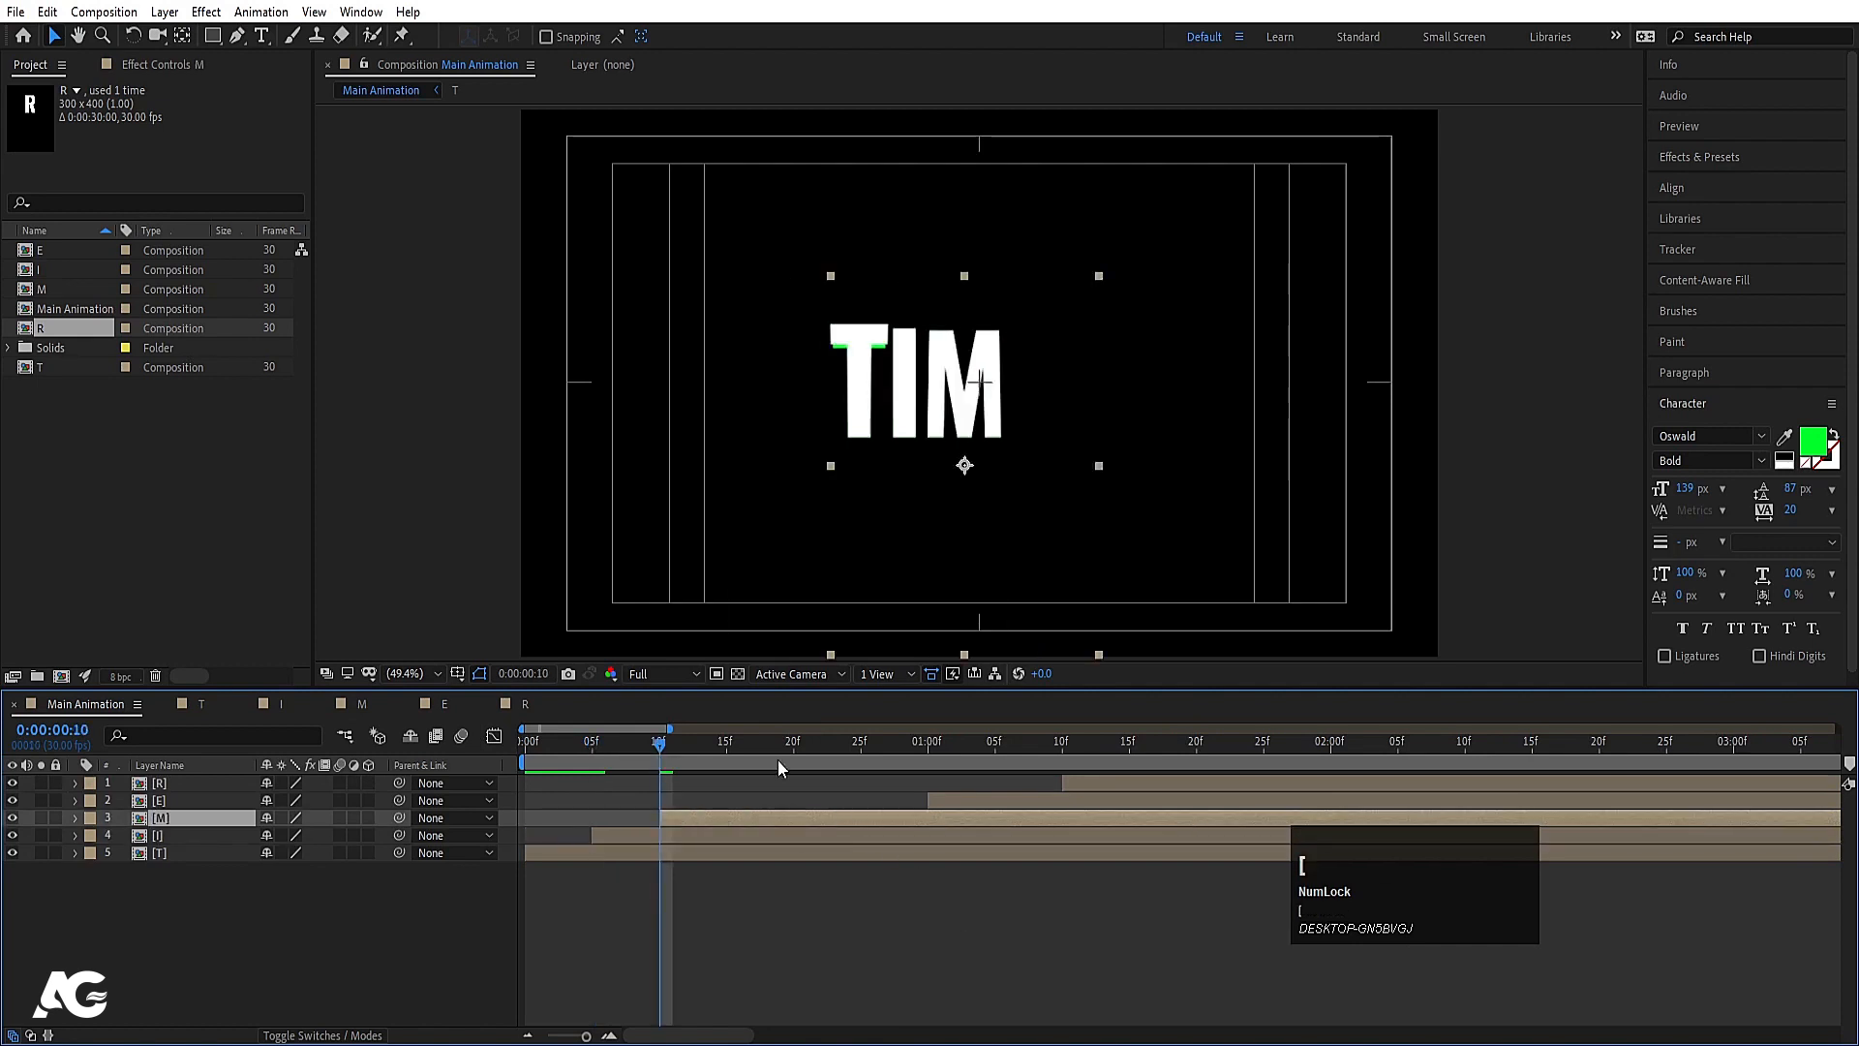
# Step: Start layer E at 0:00:00:15 and layer R at 0:00:00:20, and preview the staggered folding
pyautogui.click(726, 753)
pyautogui.click(1048, 802)
pyautogui.press('[')
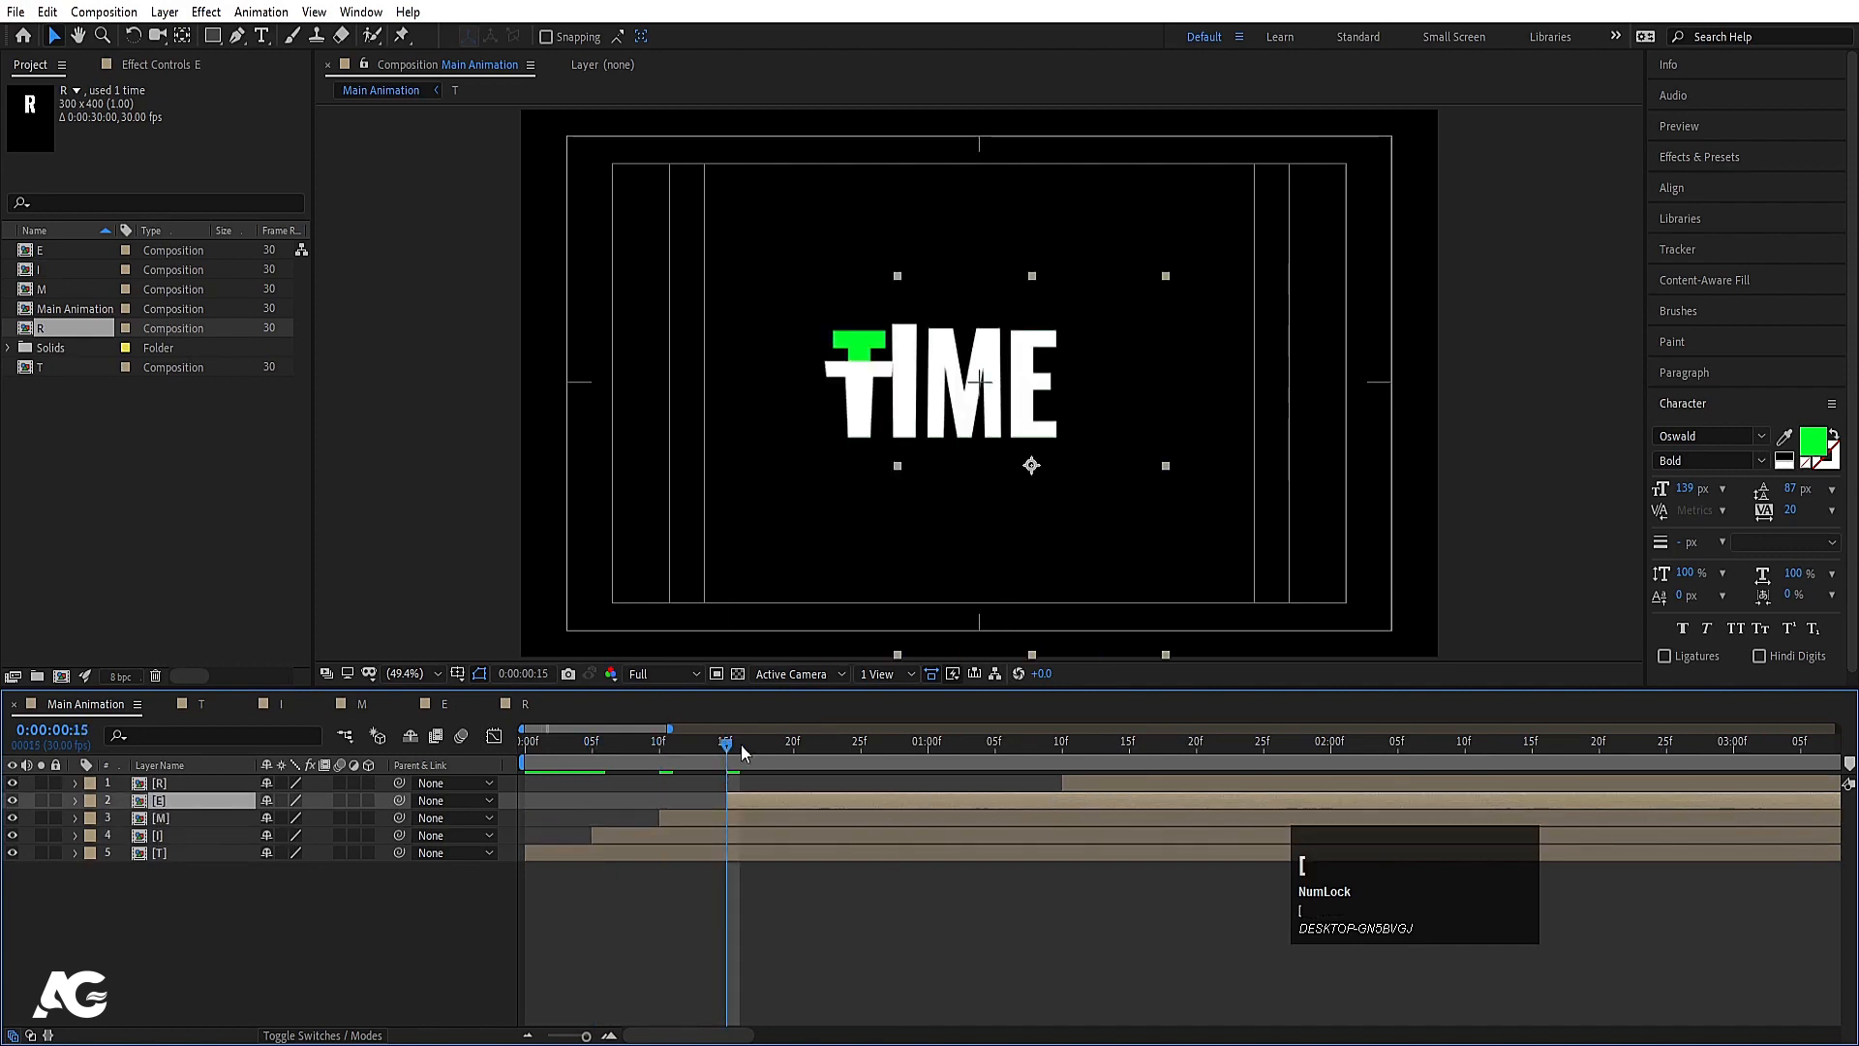
pyautogui.click(788, 752)
pyautogui.click(1096, 783)
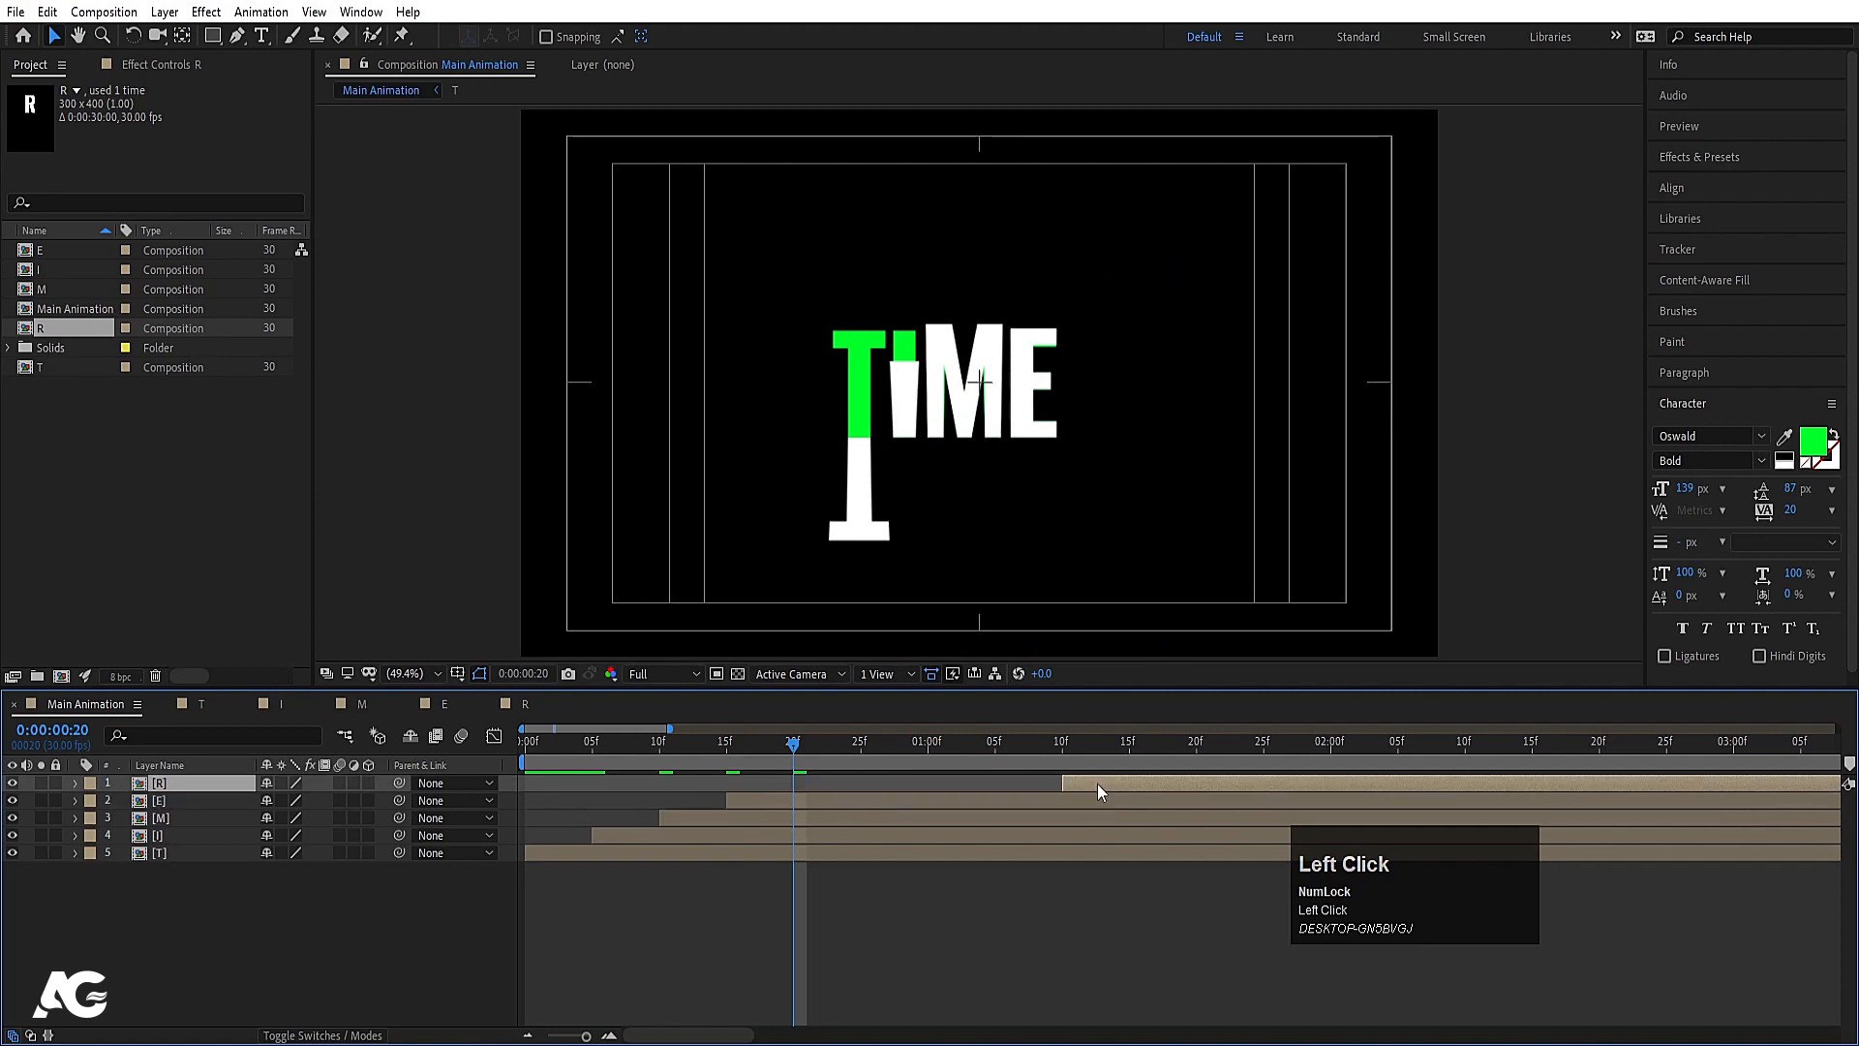
pyautogui.press('[')
pyautogui.press('space')
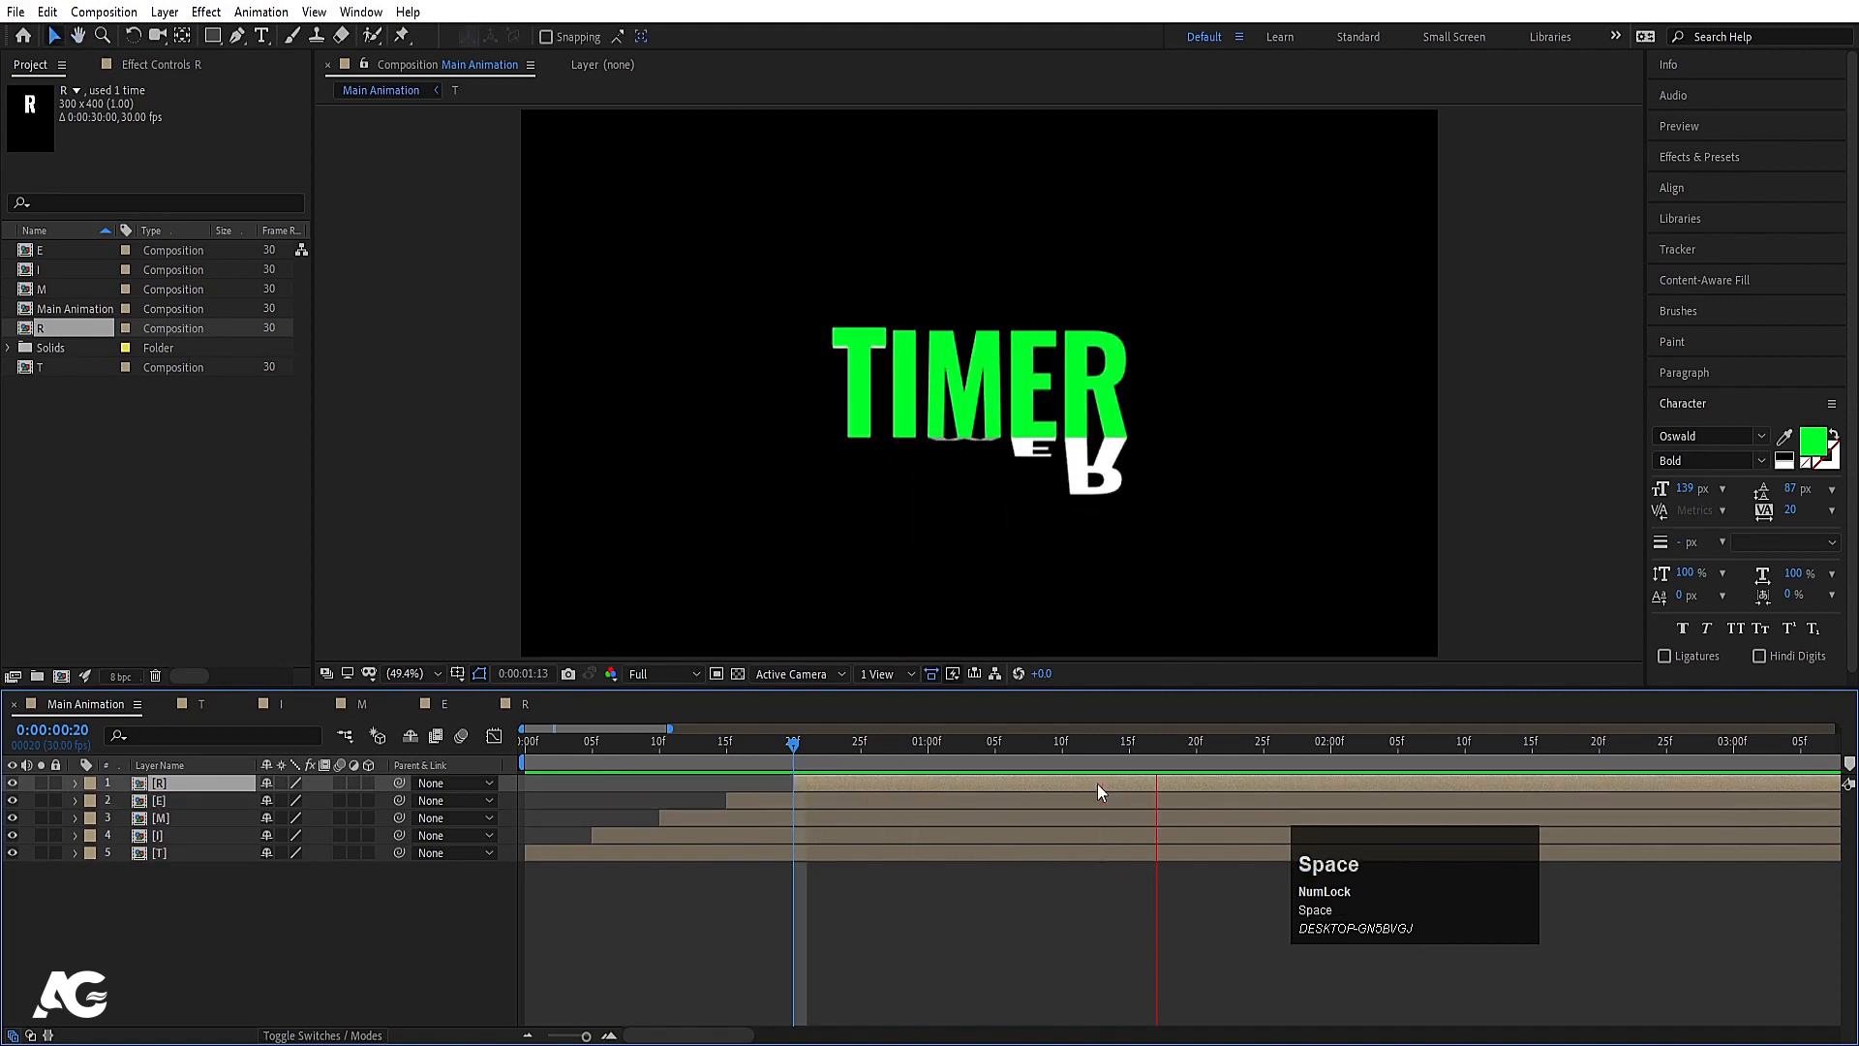
pyautogui.press('space')
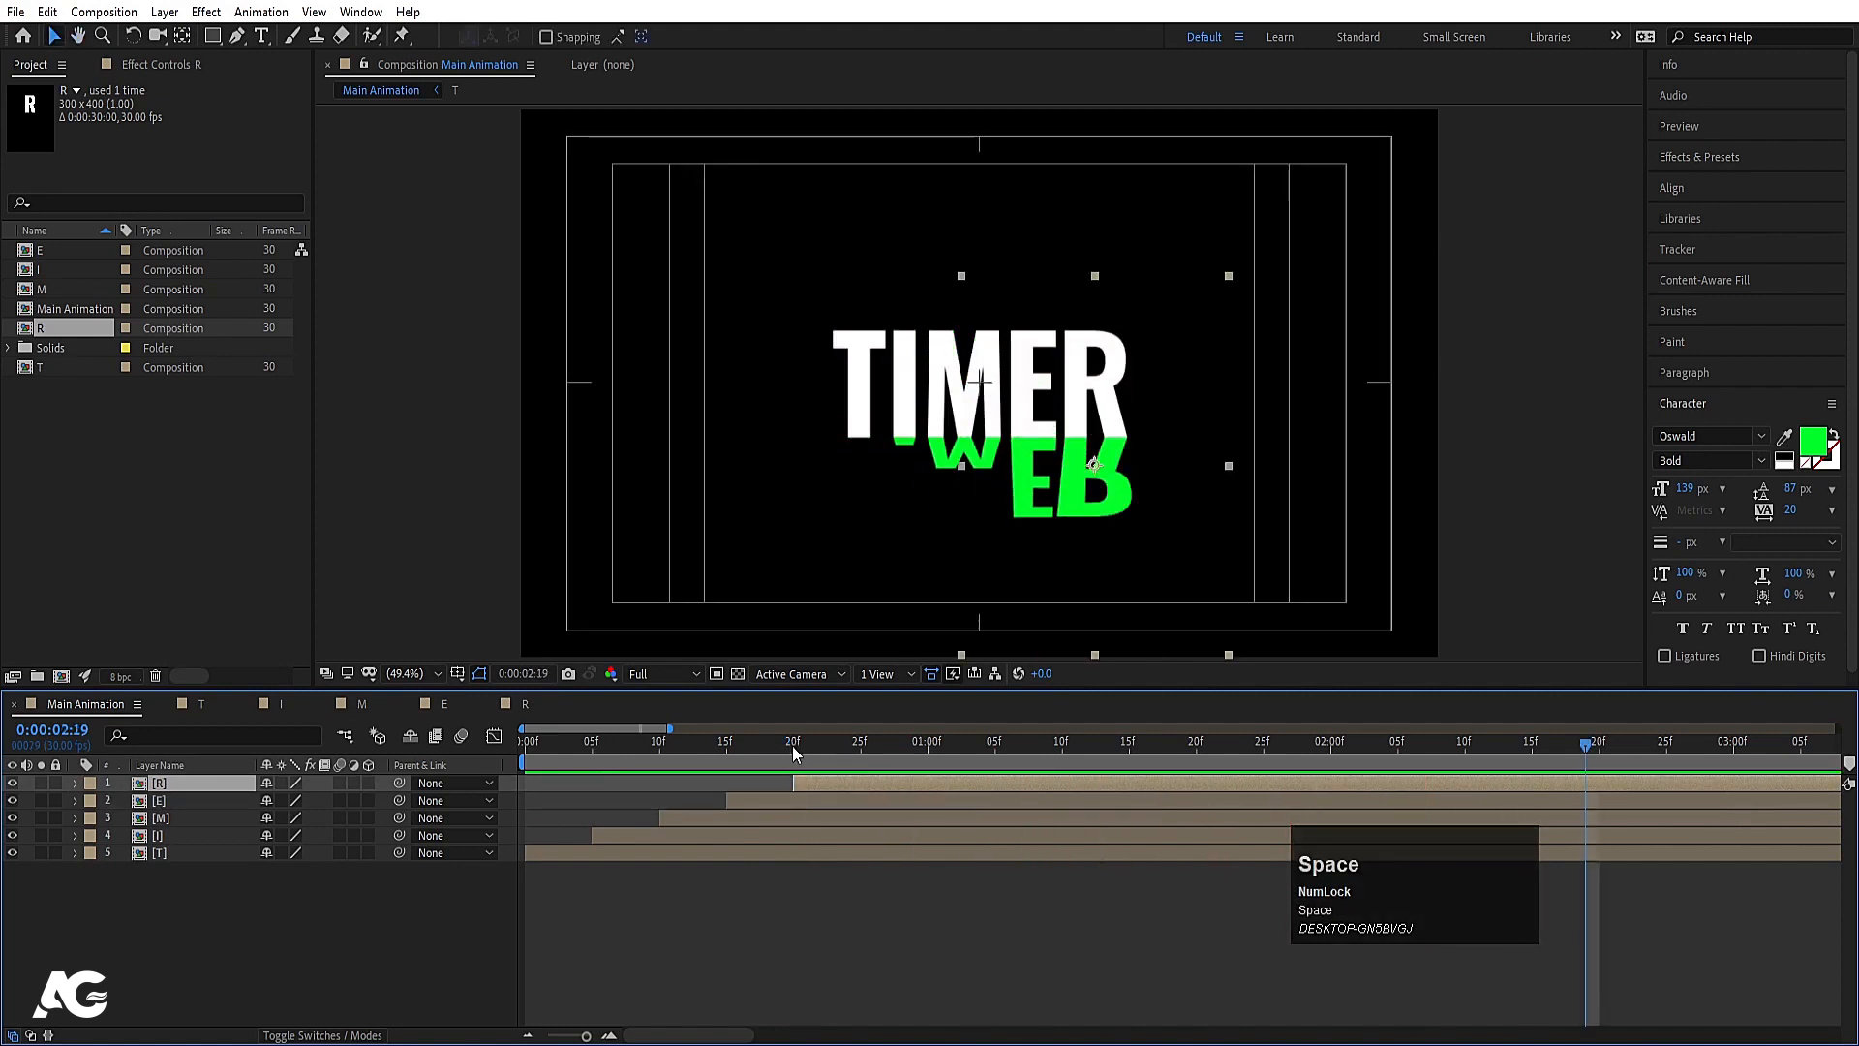
# Step: Trim the start of all five letter layers at 0:00:00:20 and move the trimmed layers to begin at 0:00:00:00
pyautogui.click(794, 745)
pyautogui.hotkey('ctrl', 'a')
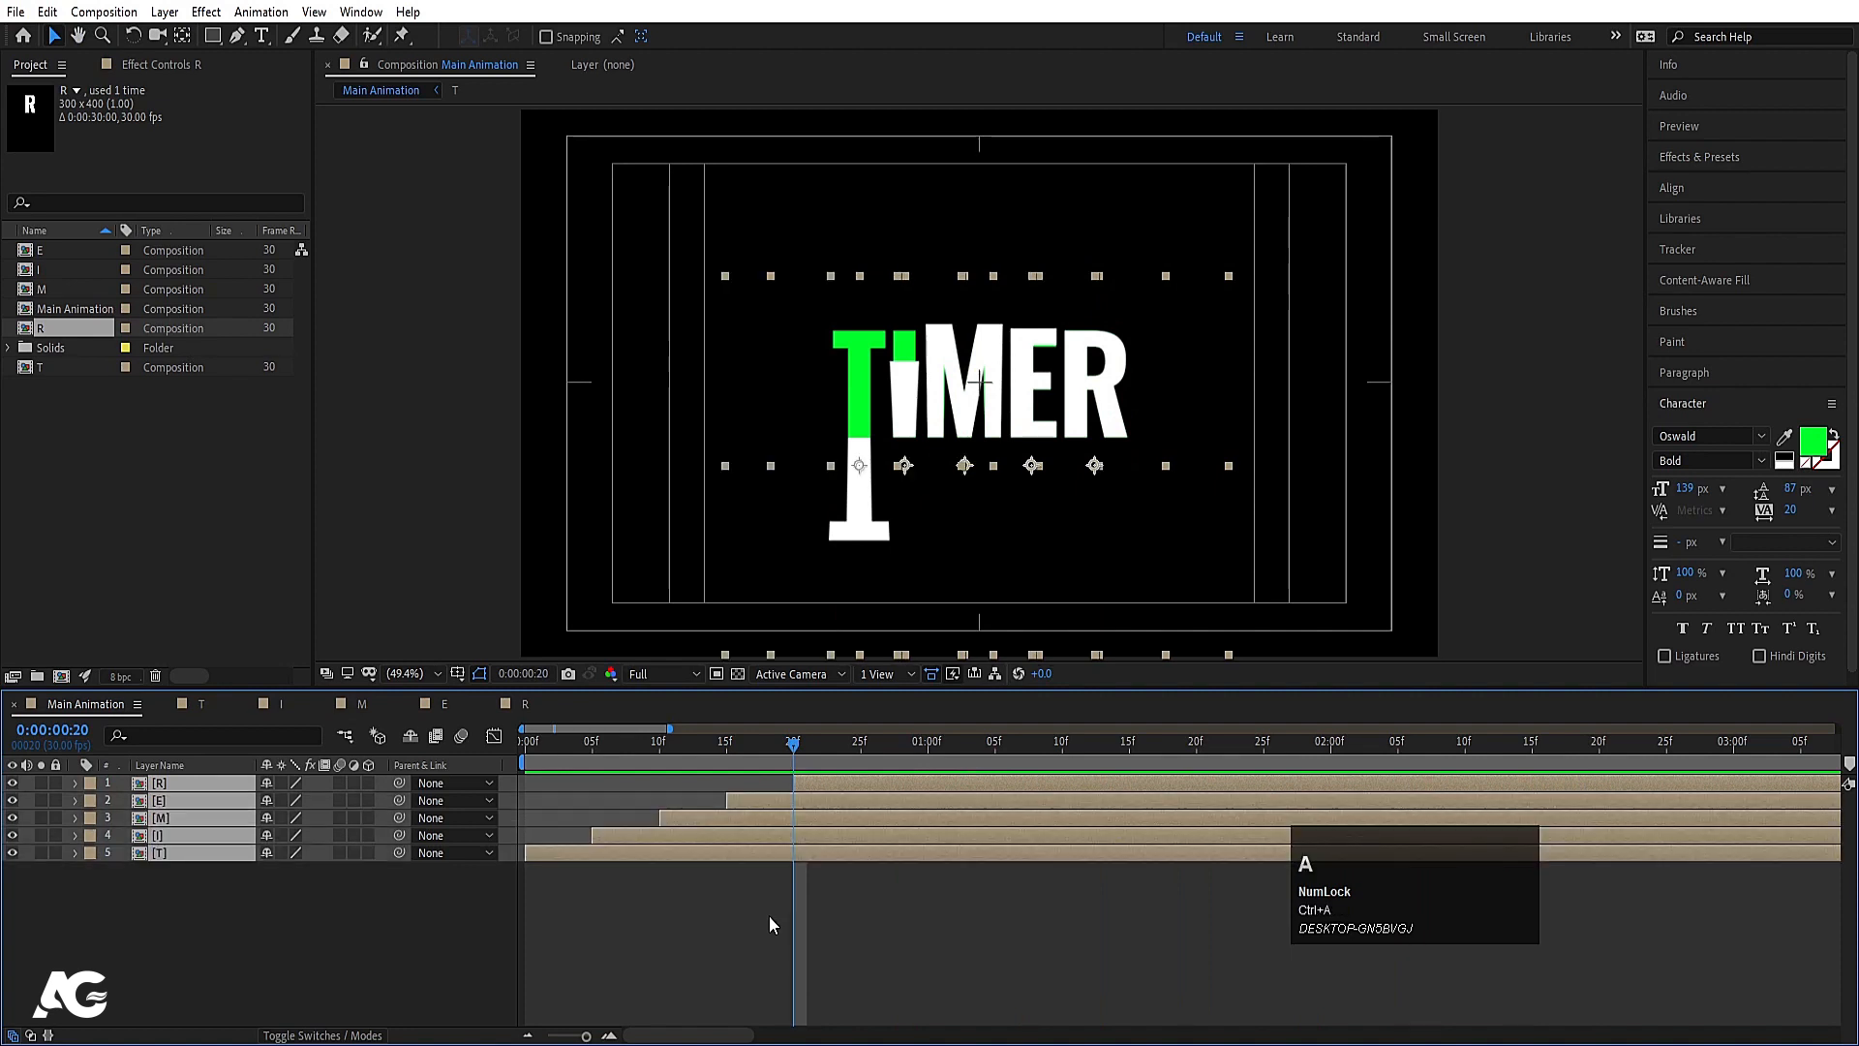
pyautogui.hotkey('alt', '[')
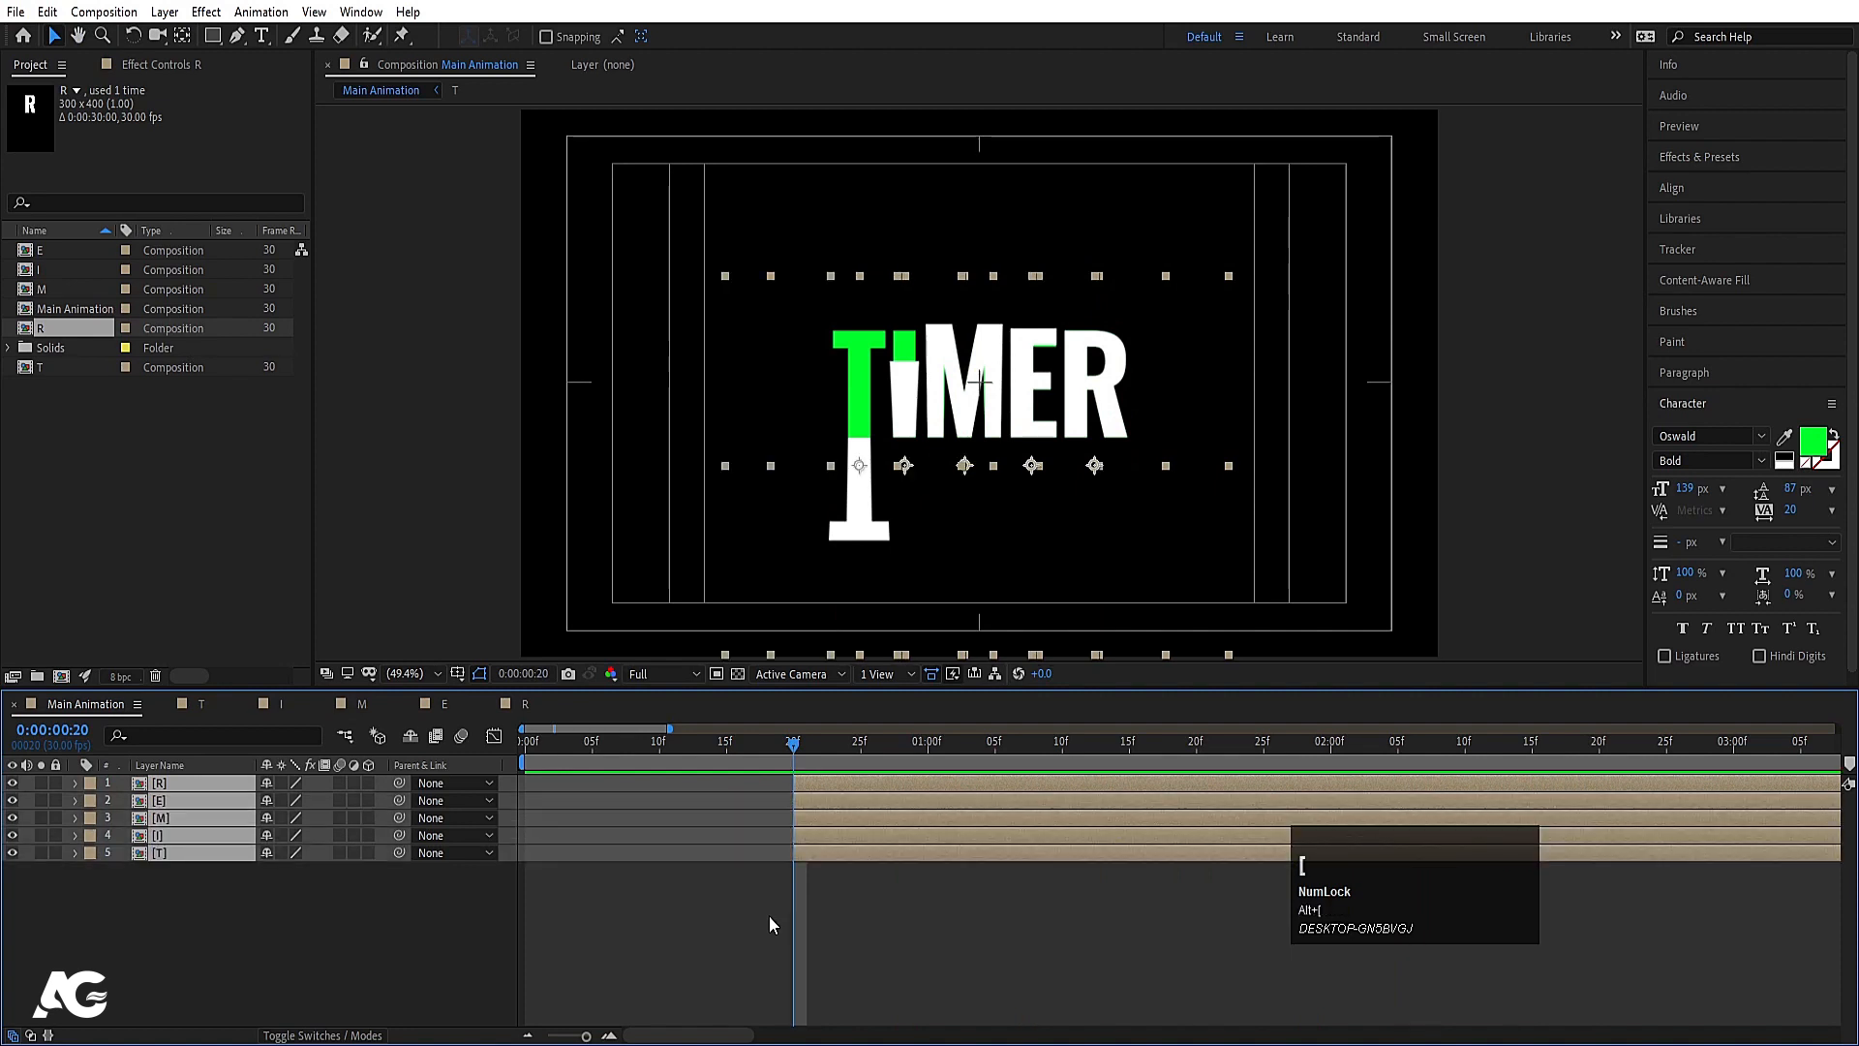
pyautogui.click(554, 750)
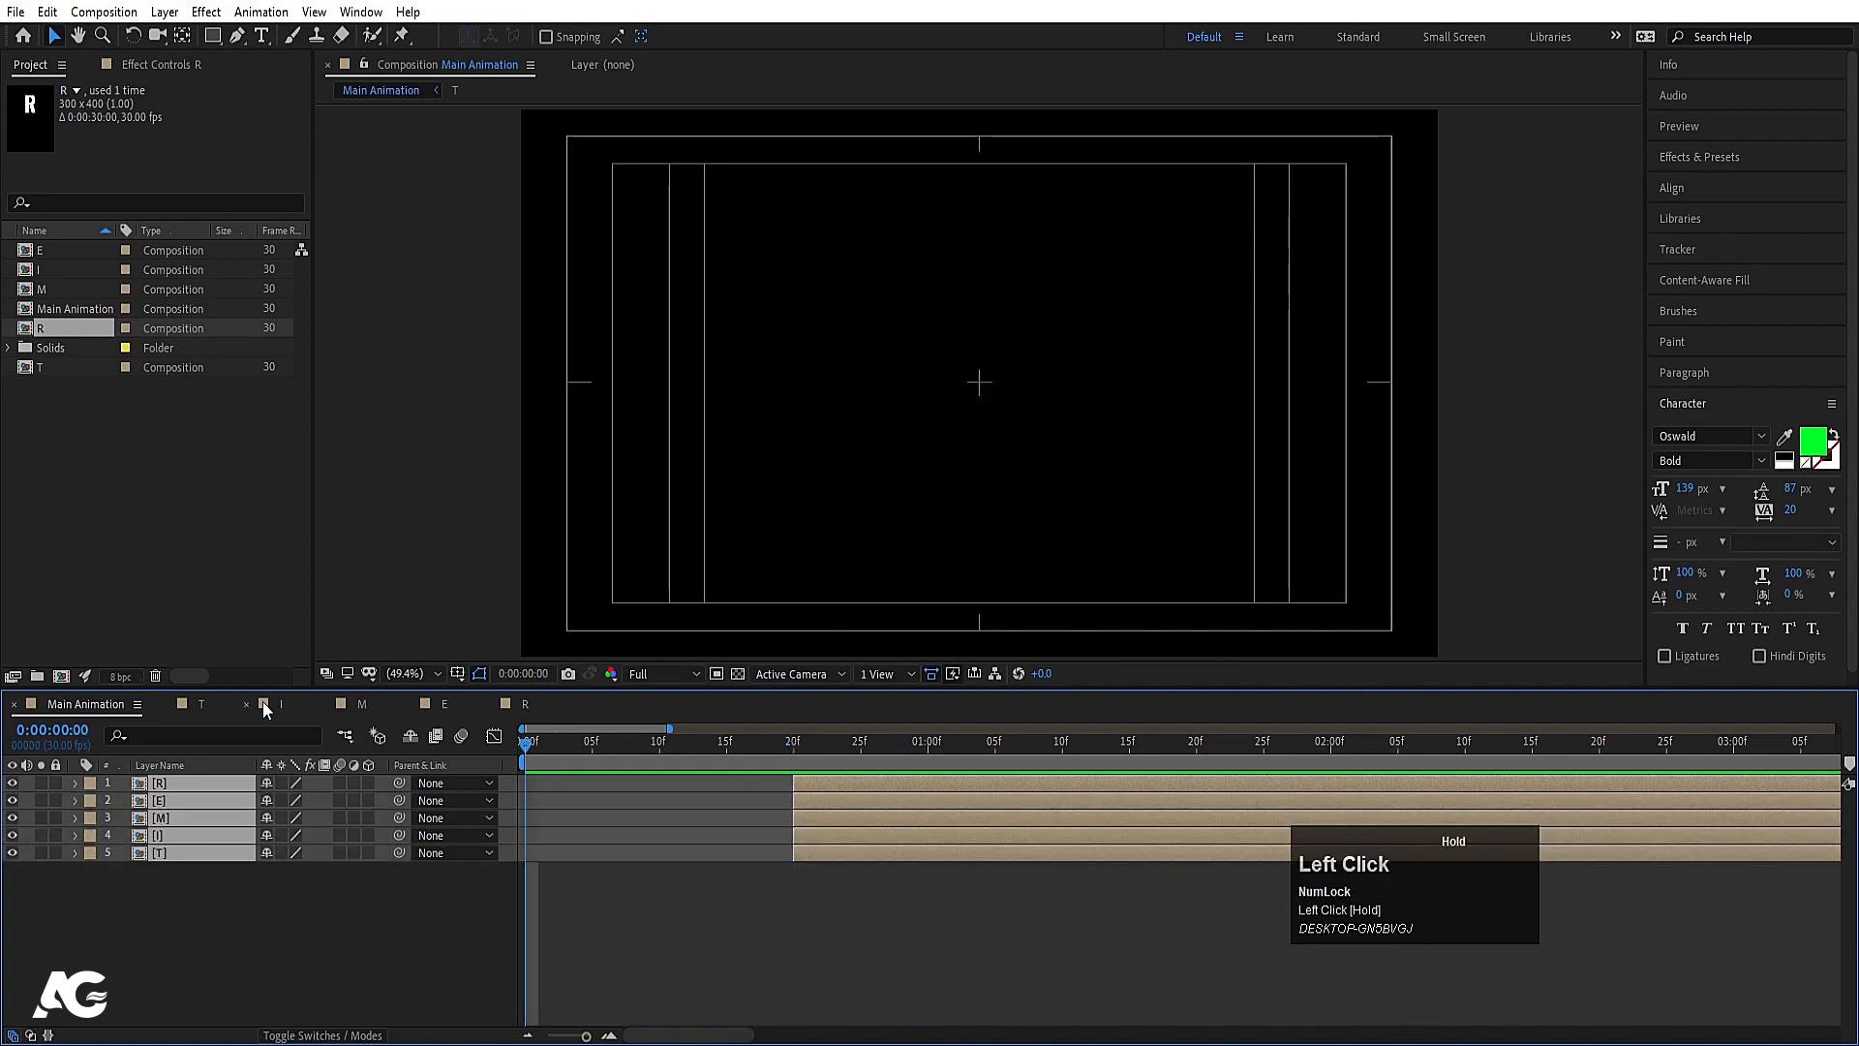
pyautogui.press('[')
pyautogui.click(108, 921)
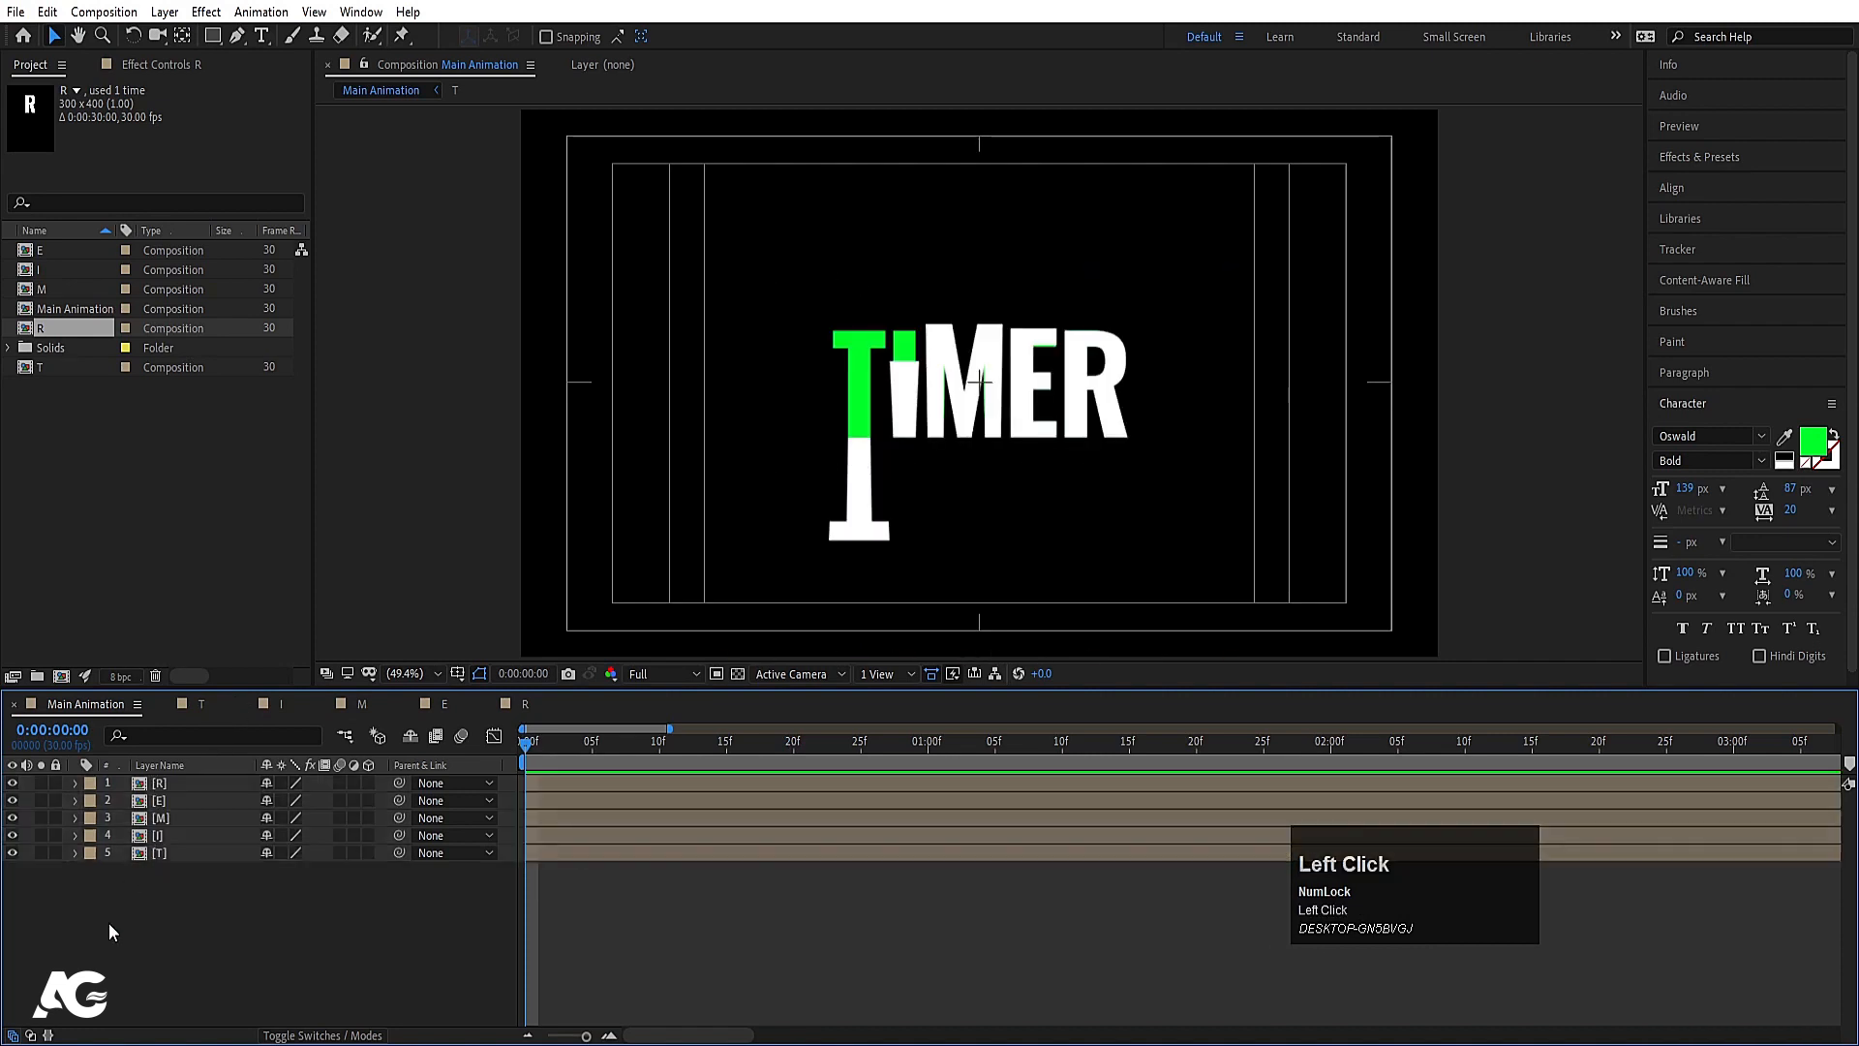
# Step: Check the last rotation and opacity keyframes in composition T at 0:00:02:20, and return to Main Animation
pyautogui.press('-')
pyautogui.press('-')
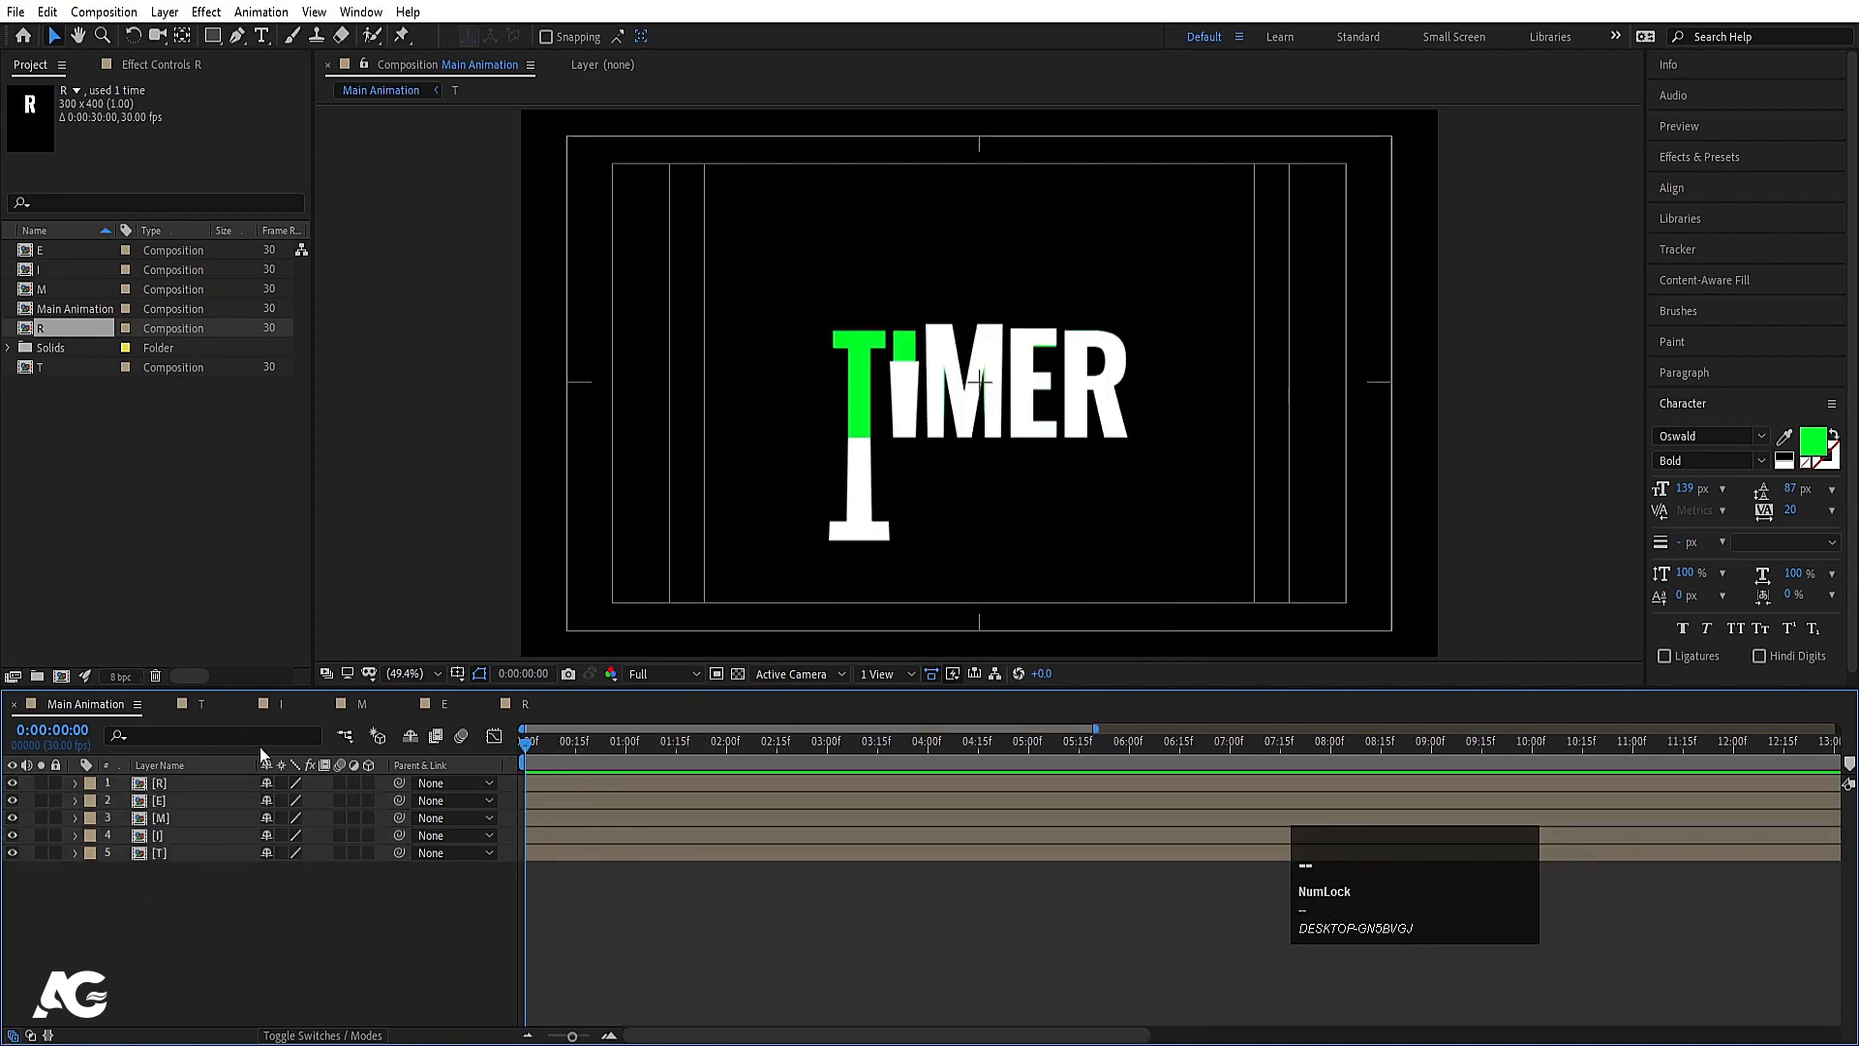
pyautogui.click(200, 712)
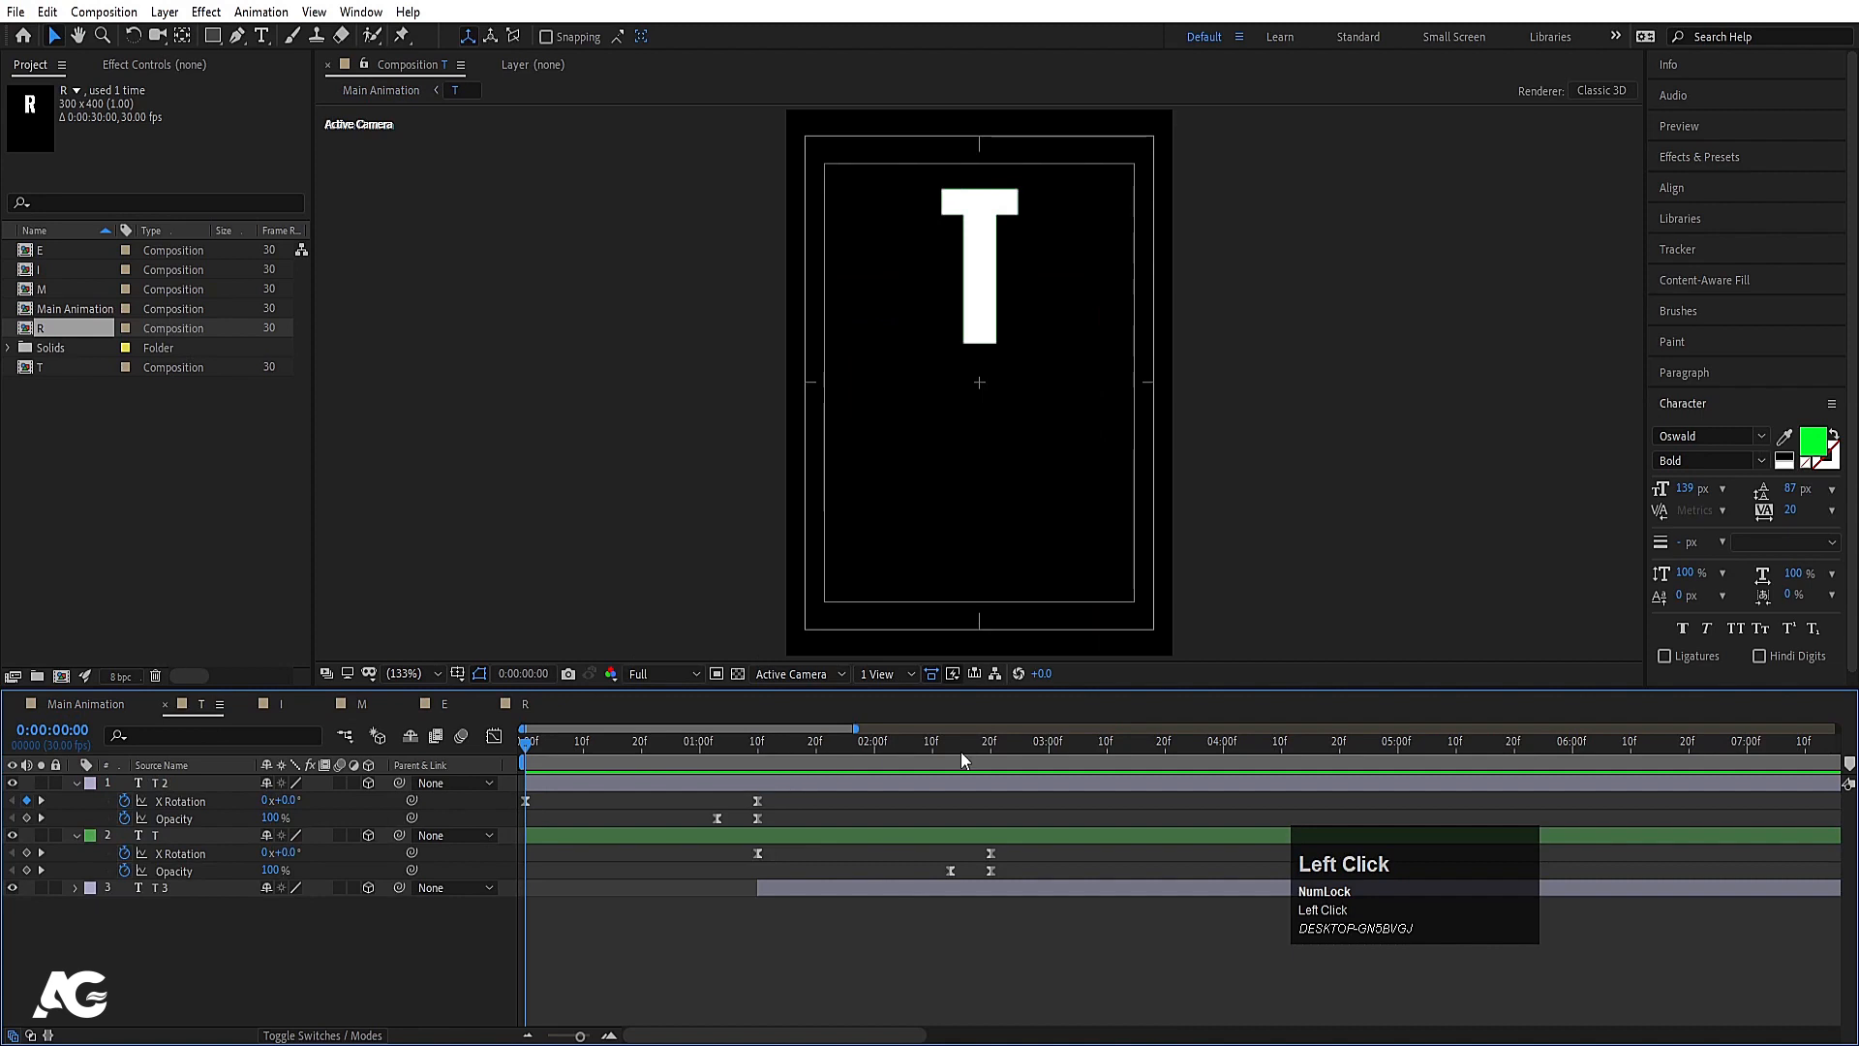
pyautogui.moveTo(961, 747); pyautogui.dragTo(991, 775)
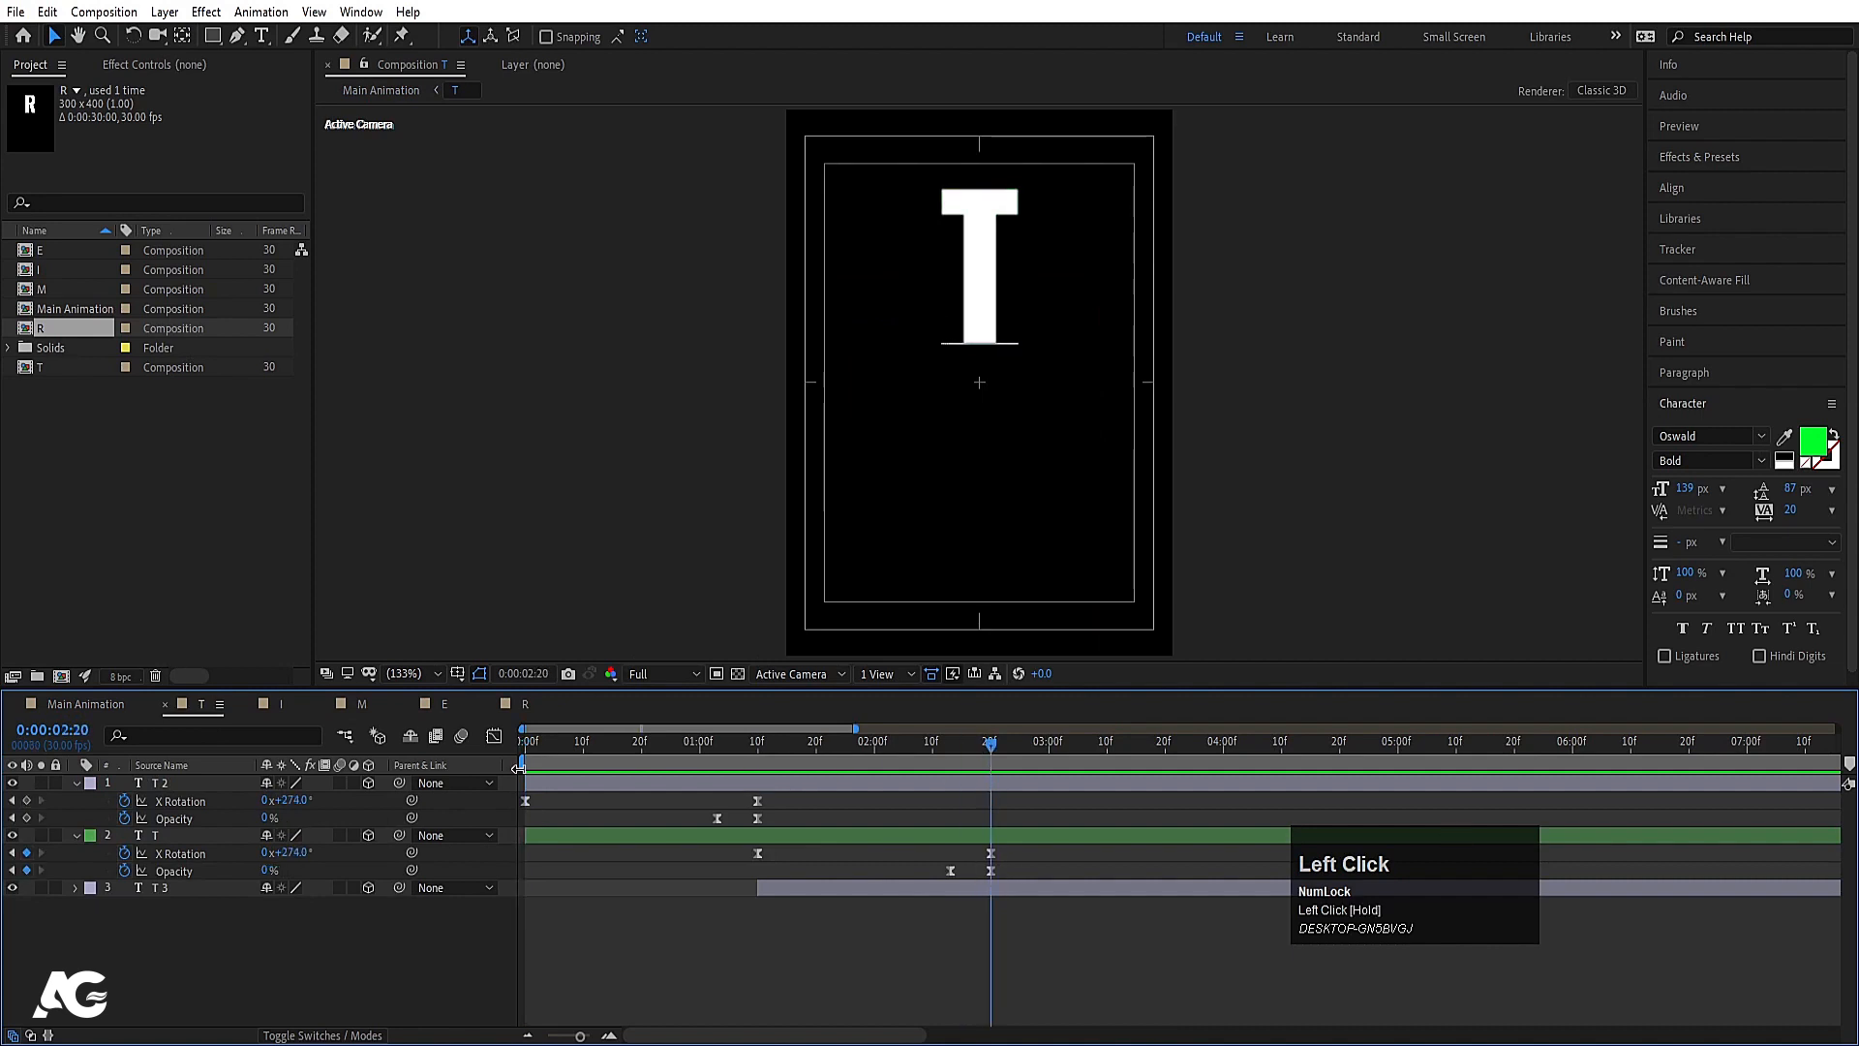
pyautogui.click(83, 699)
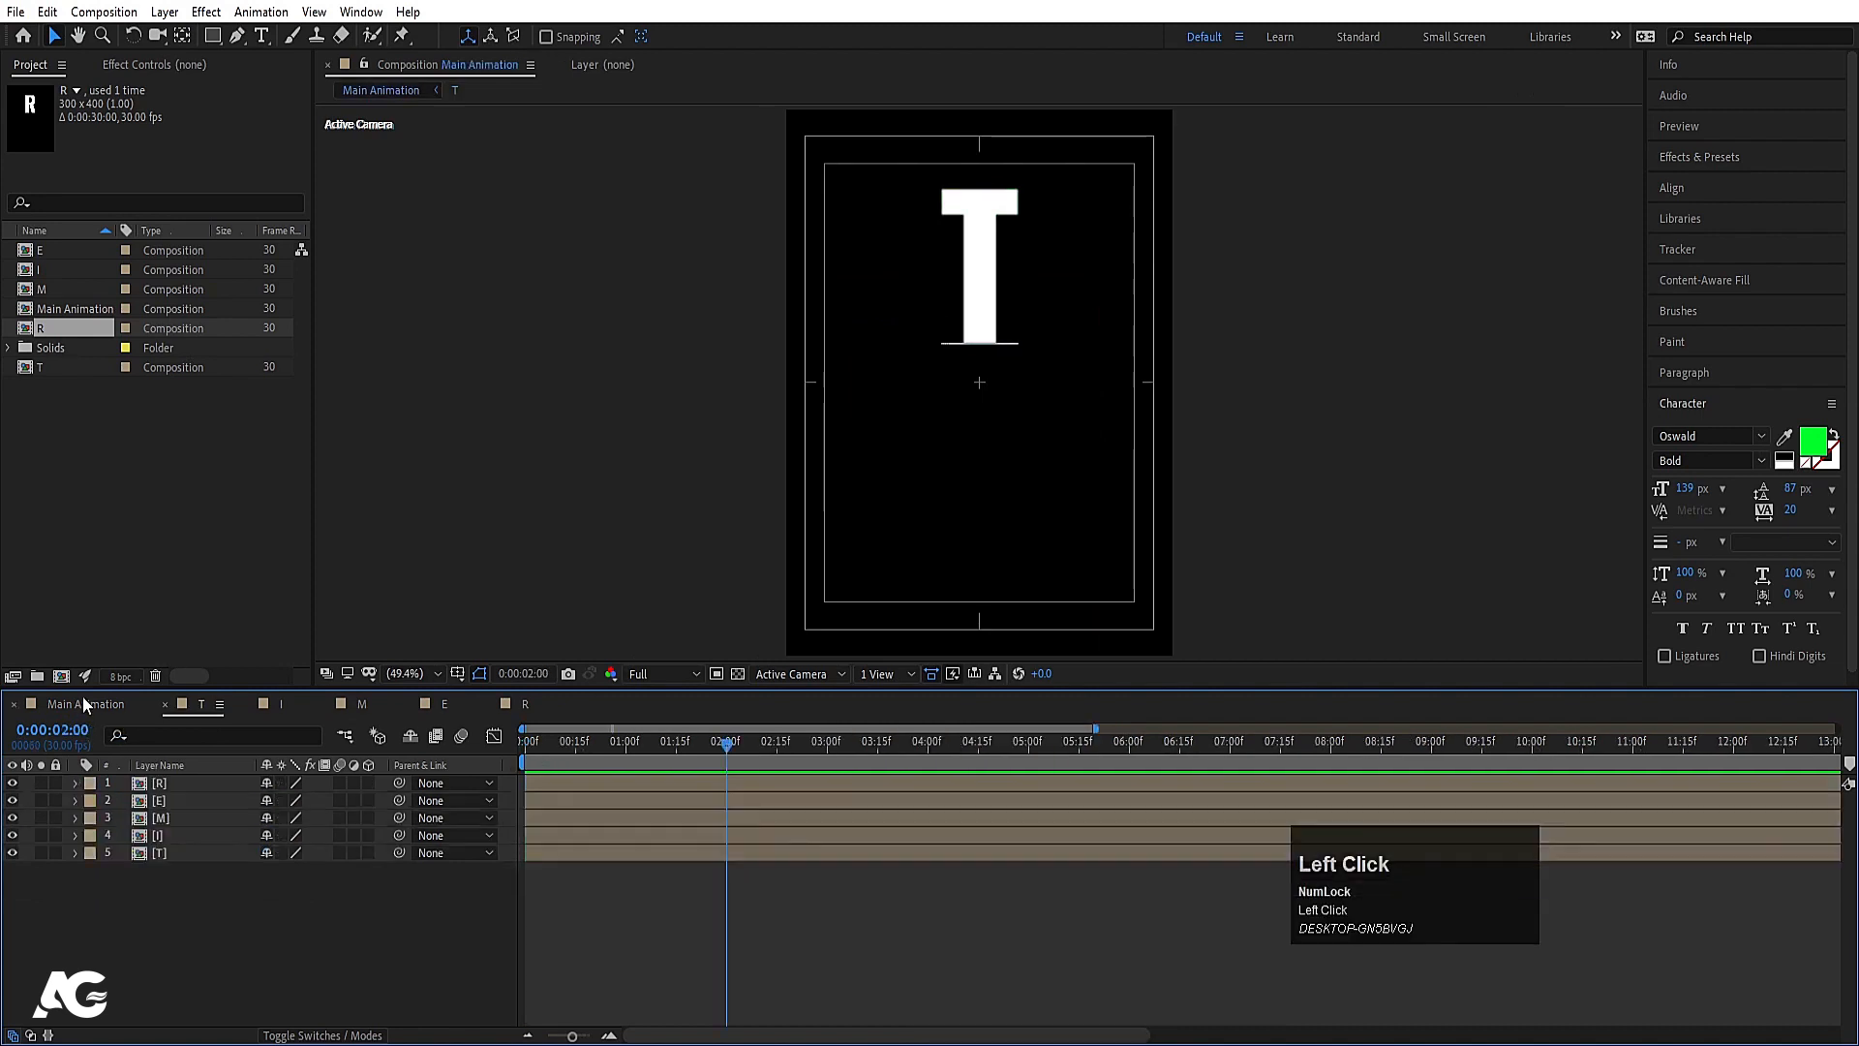
# Step: End the Main Animation work area at 0:00:02:20 and preview the looping fold
pyautogui.moveTo(730, 745); pyautogui.dragTo(763, 747)
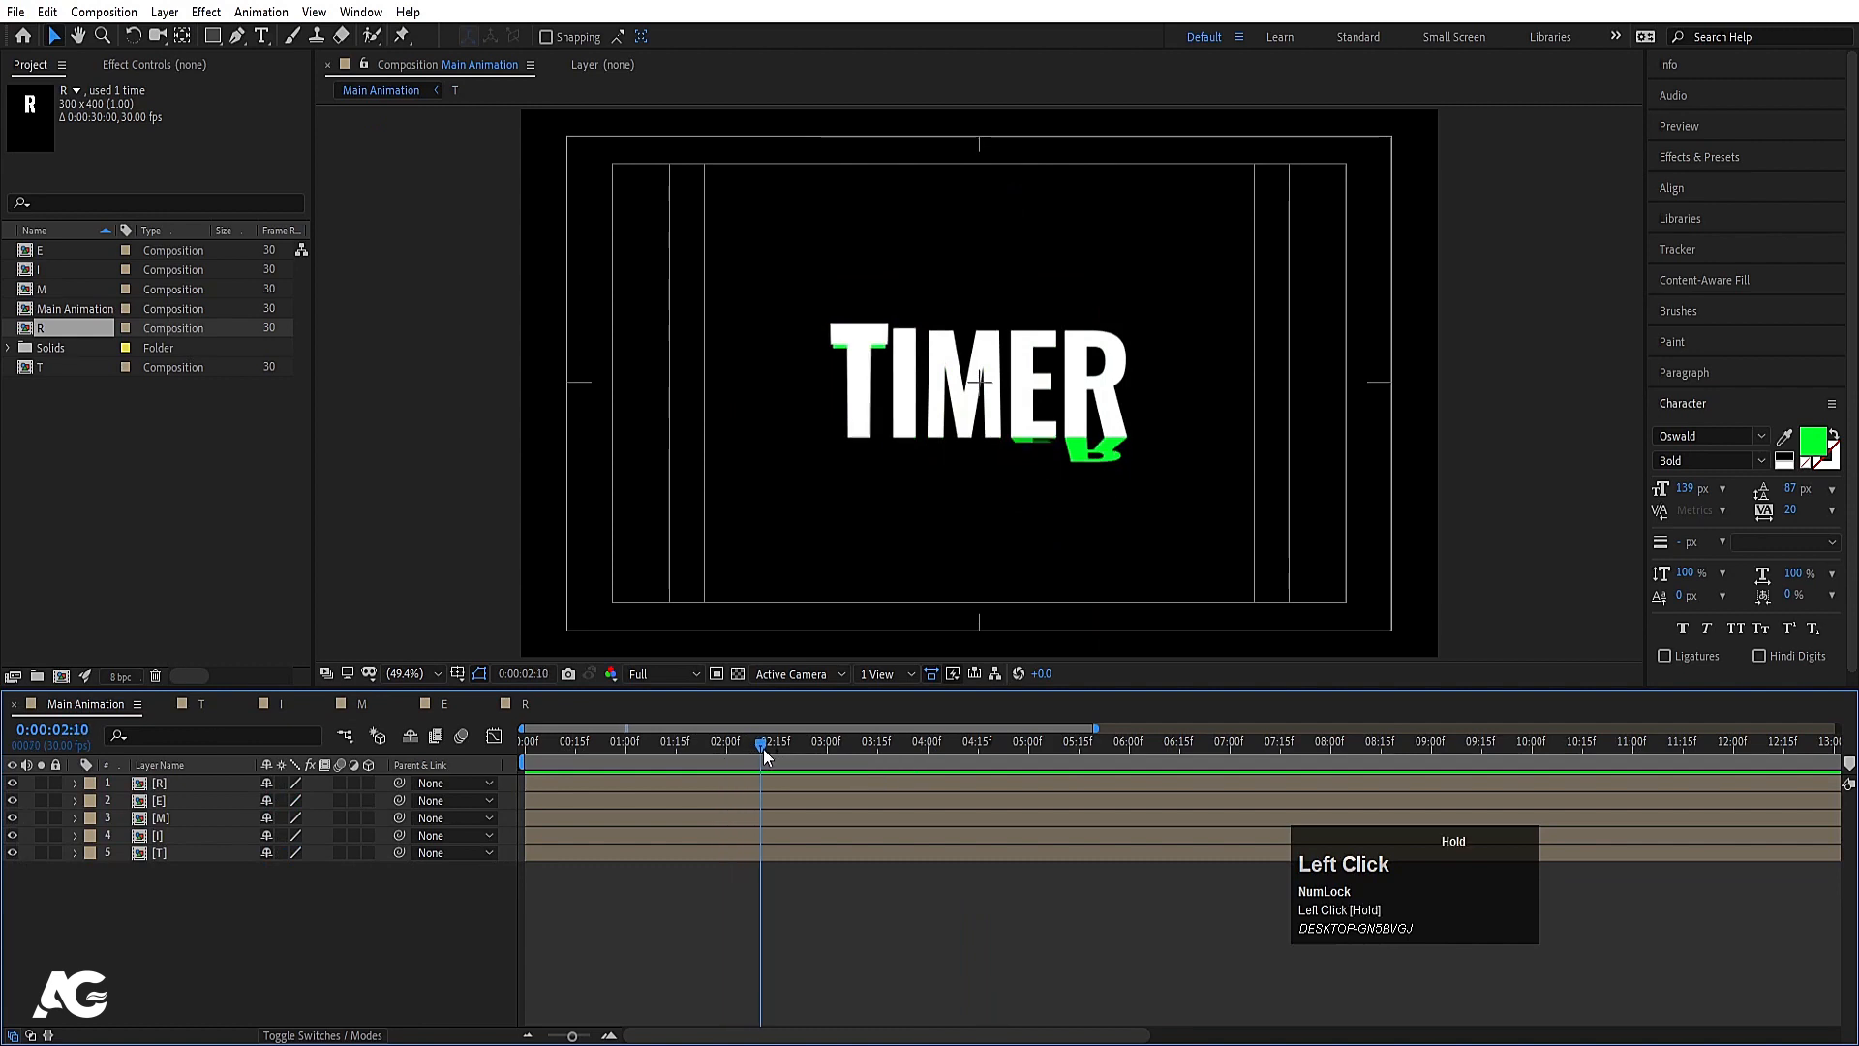
pyautogui.press('=')
pyautogui.press('=')
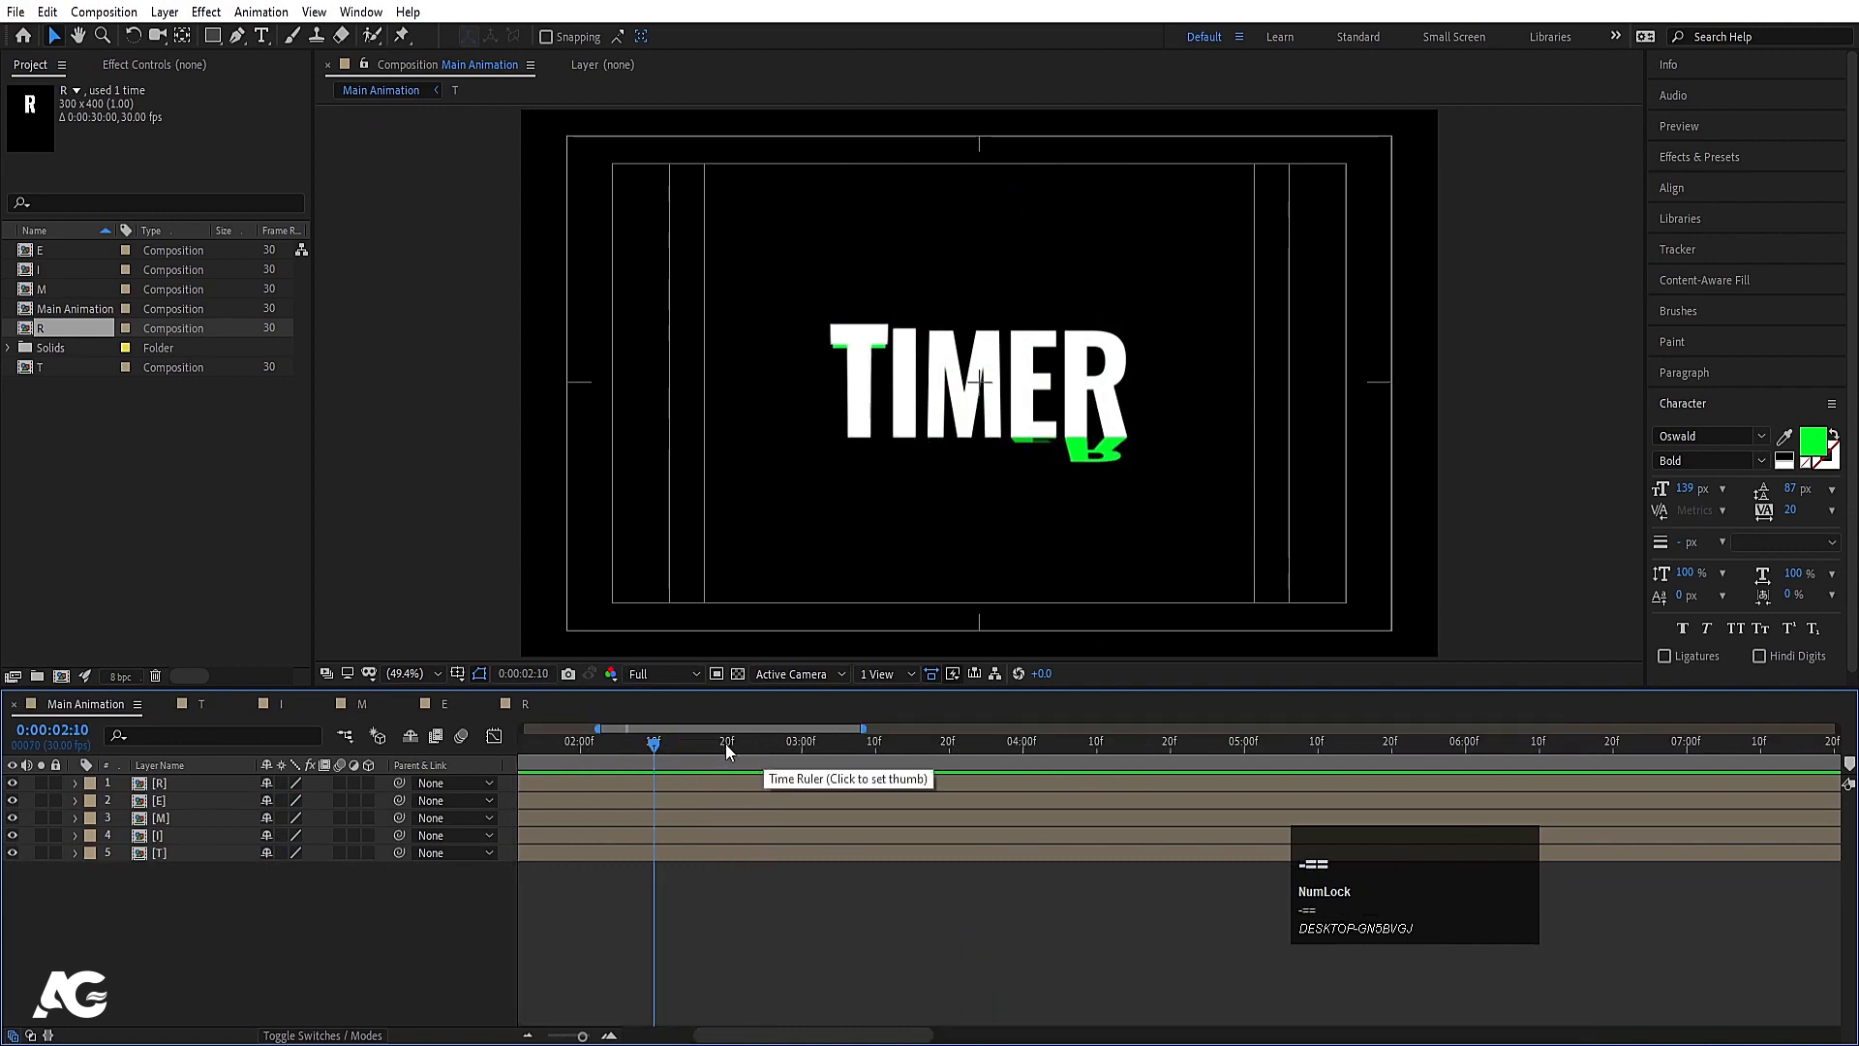
pyautogui.click(726, 744)
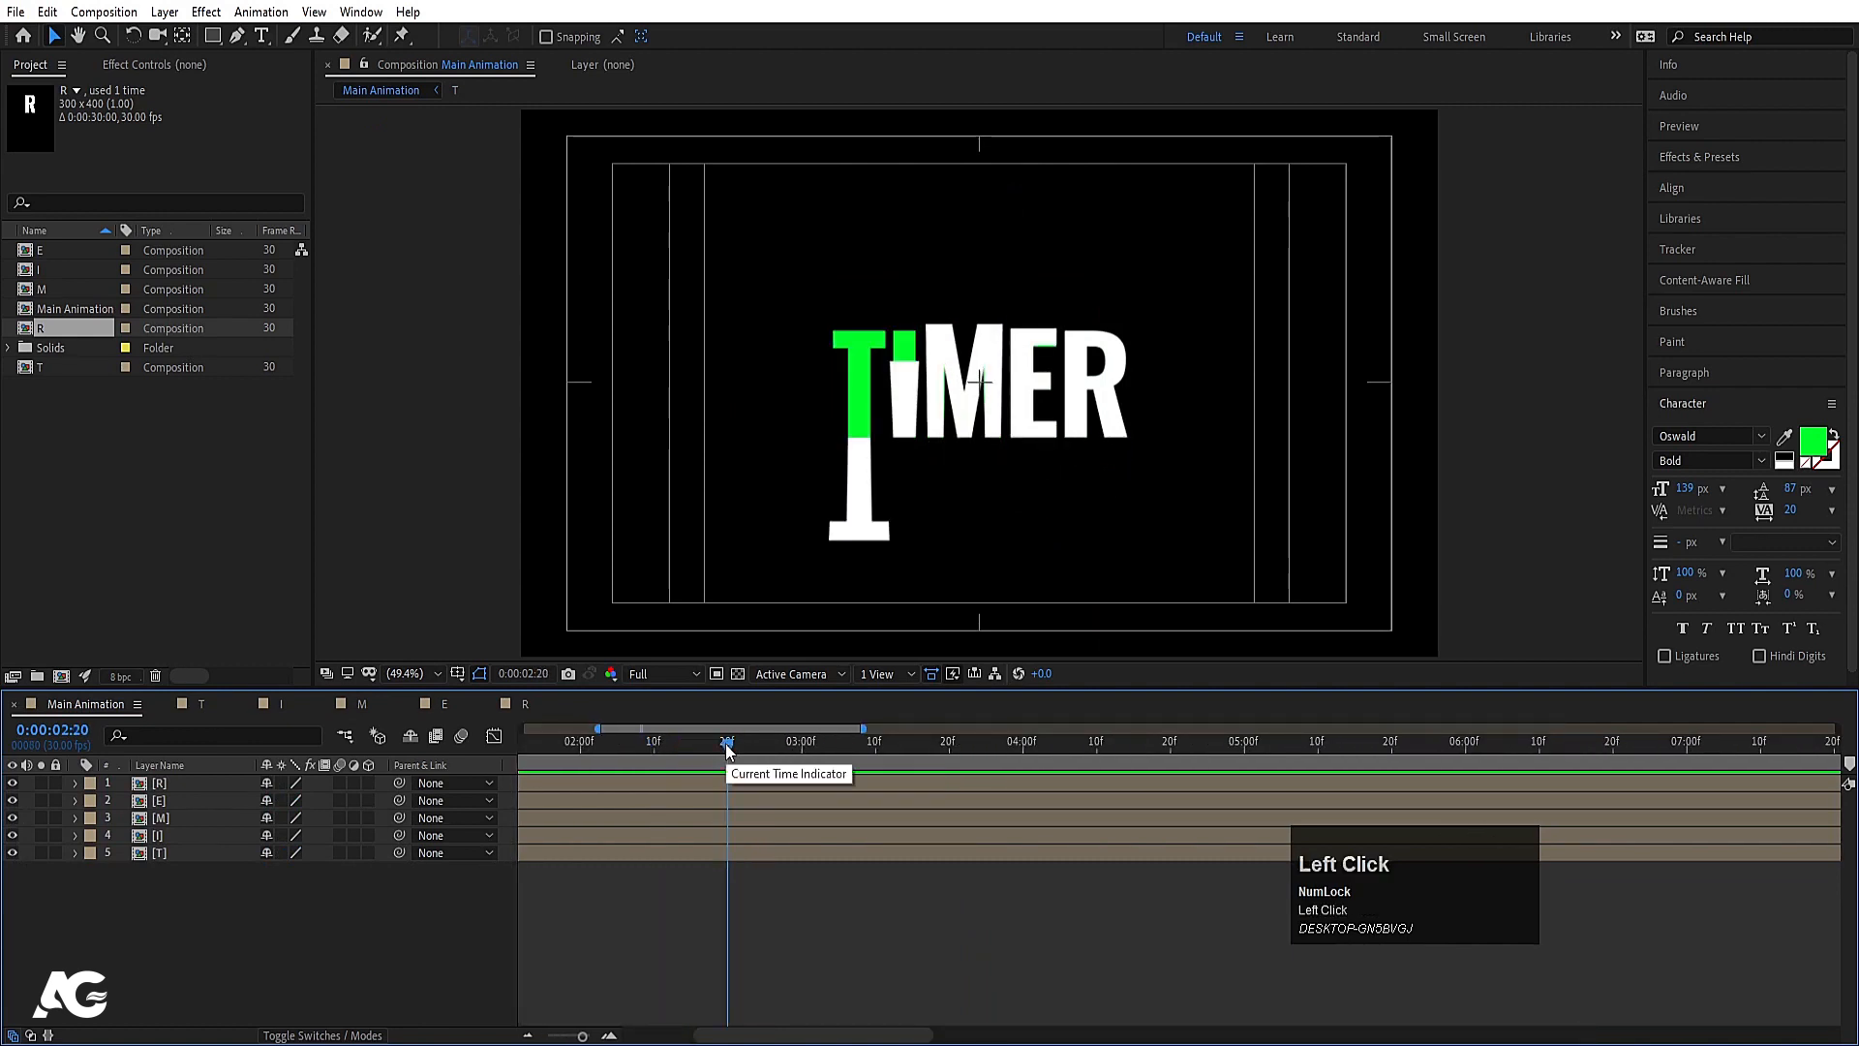
pyautogui.press('n')
pyautogui.press('space')
pyautogui.press('-')
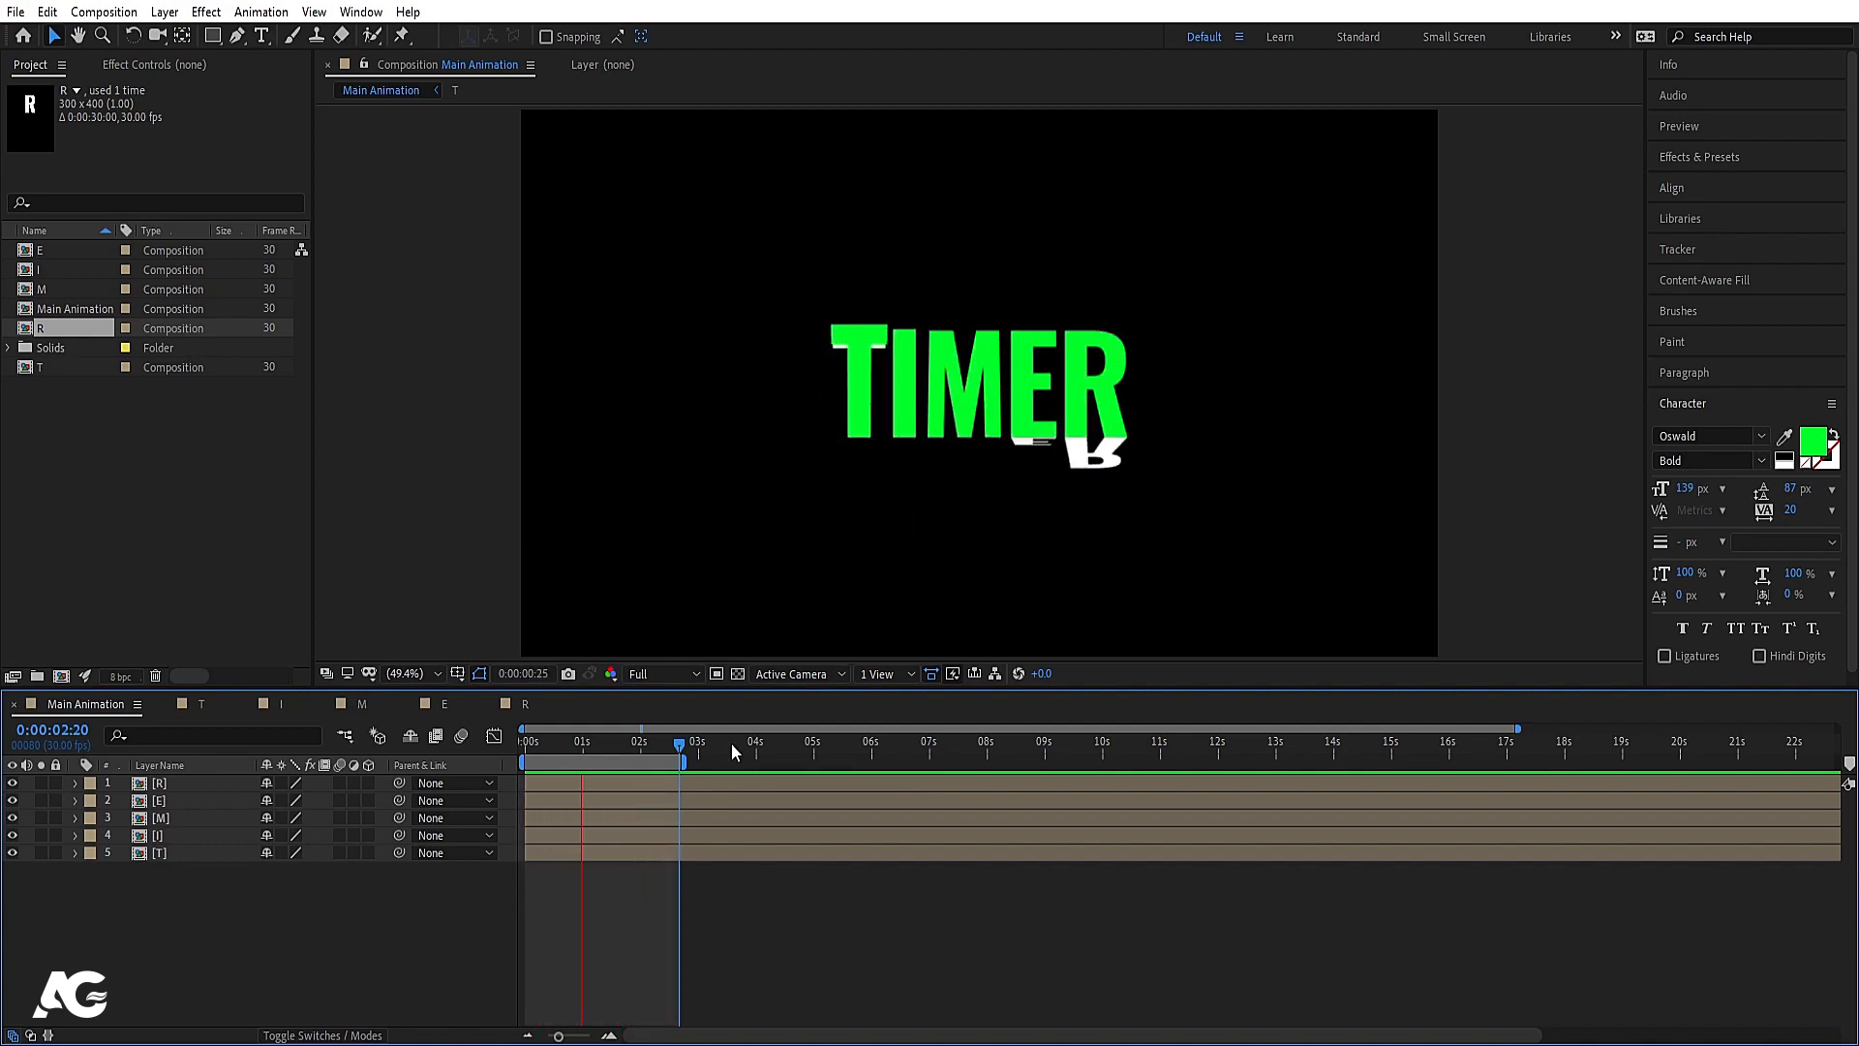
pyautogui.press('space')
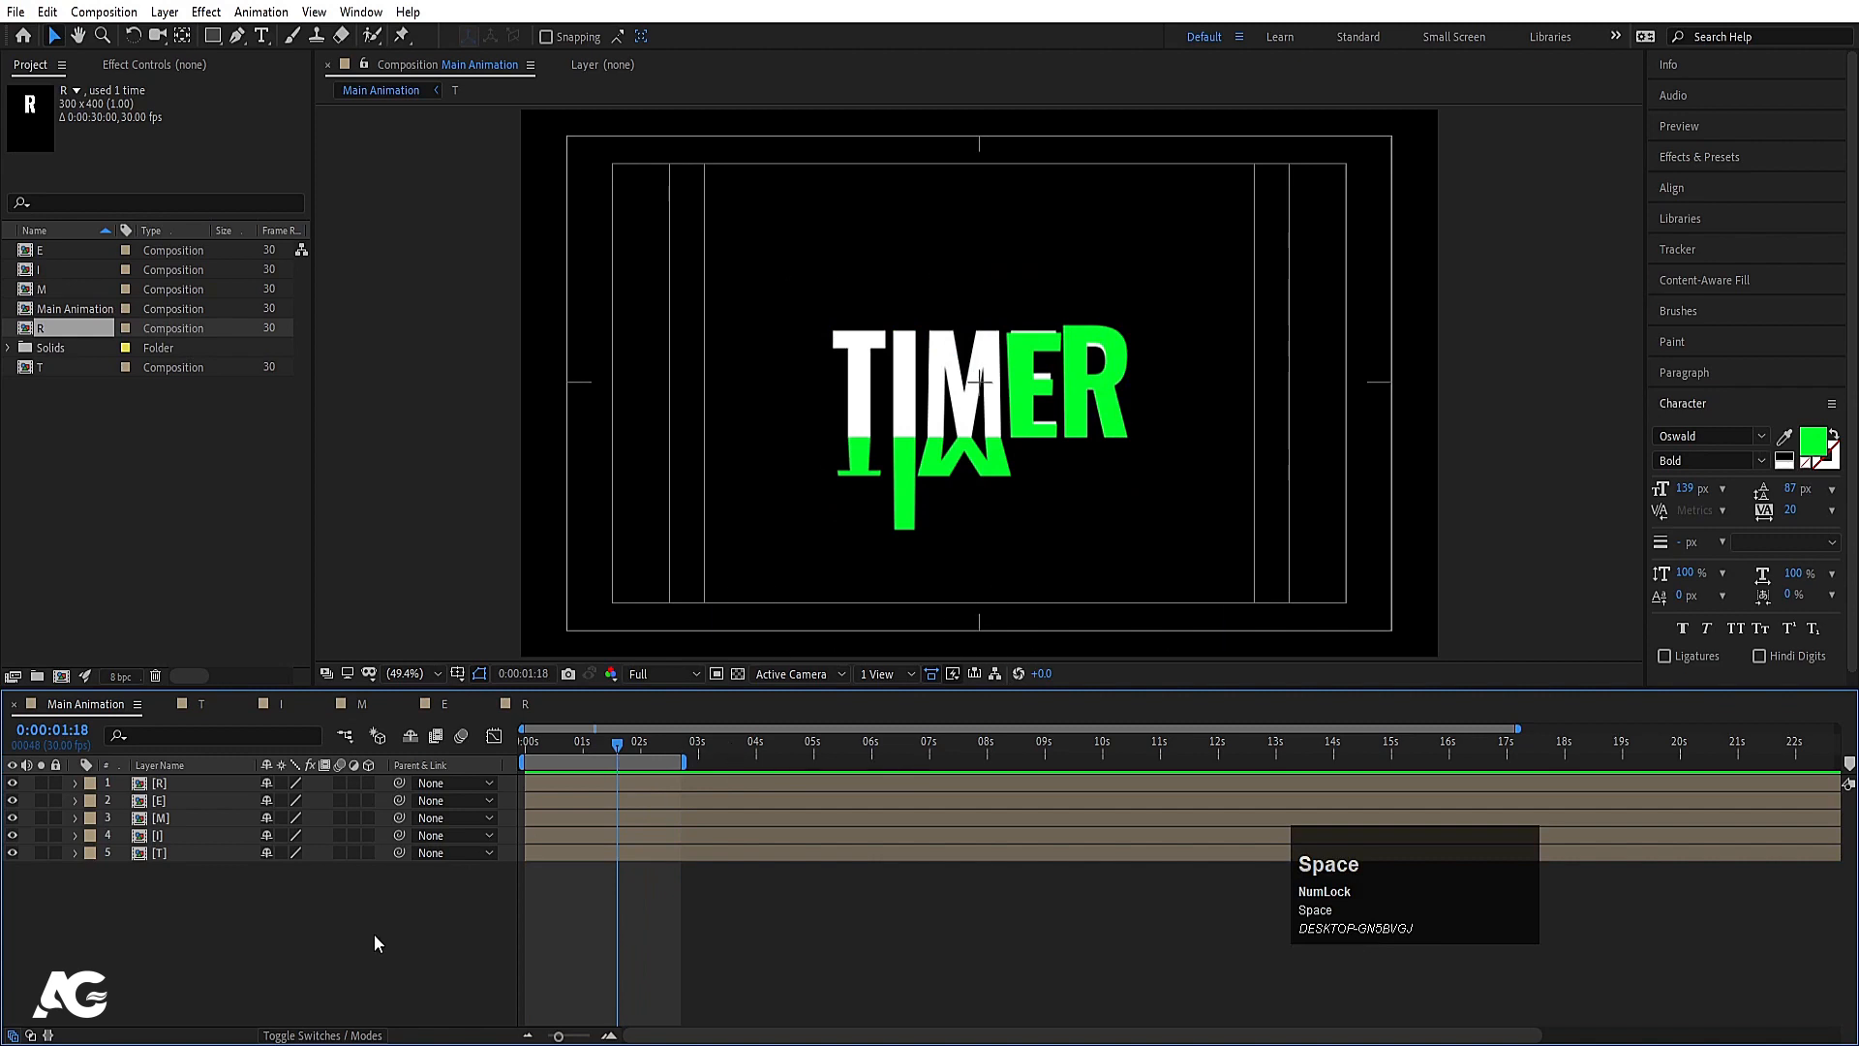
# Step: Create an adjustment layer above the letter layers and apply the Stylize Glow effect to it
pyautogui.rightClick(346, 929)
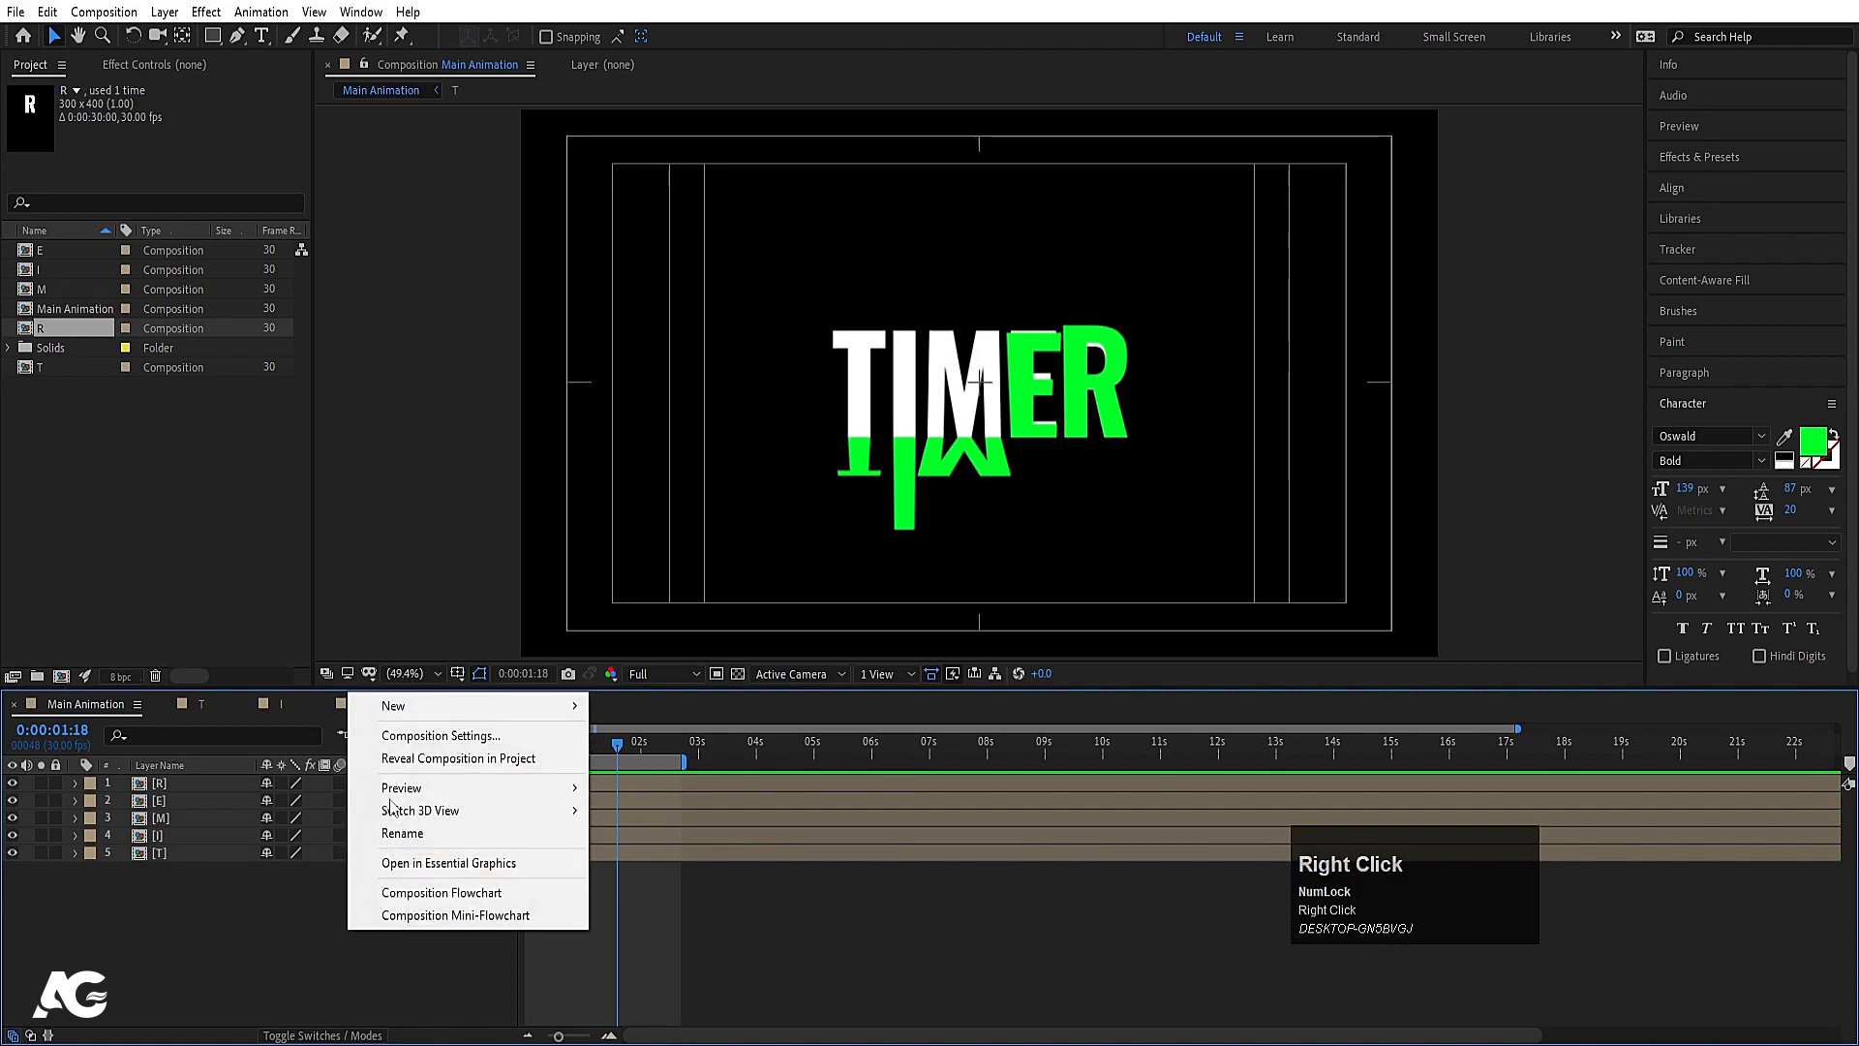
pyautogui.click(399, 715)
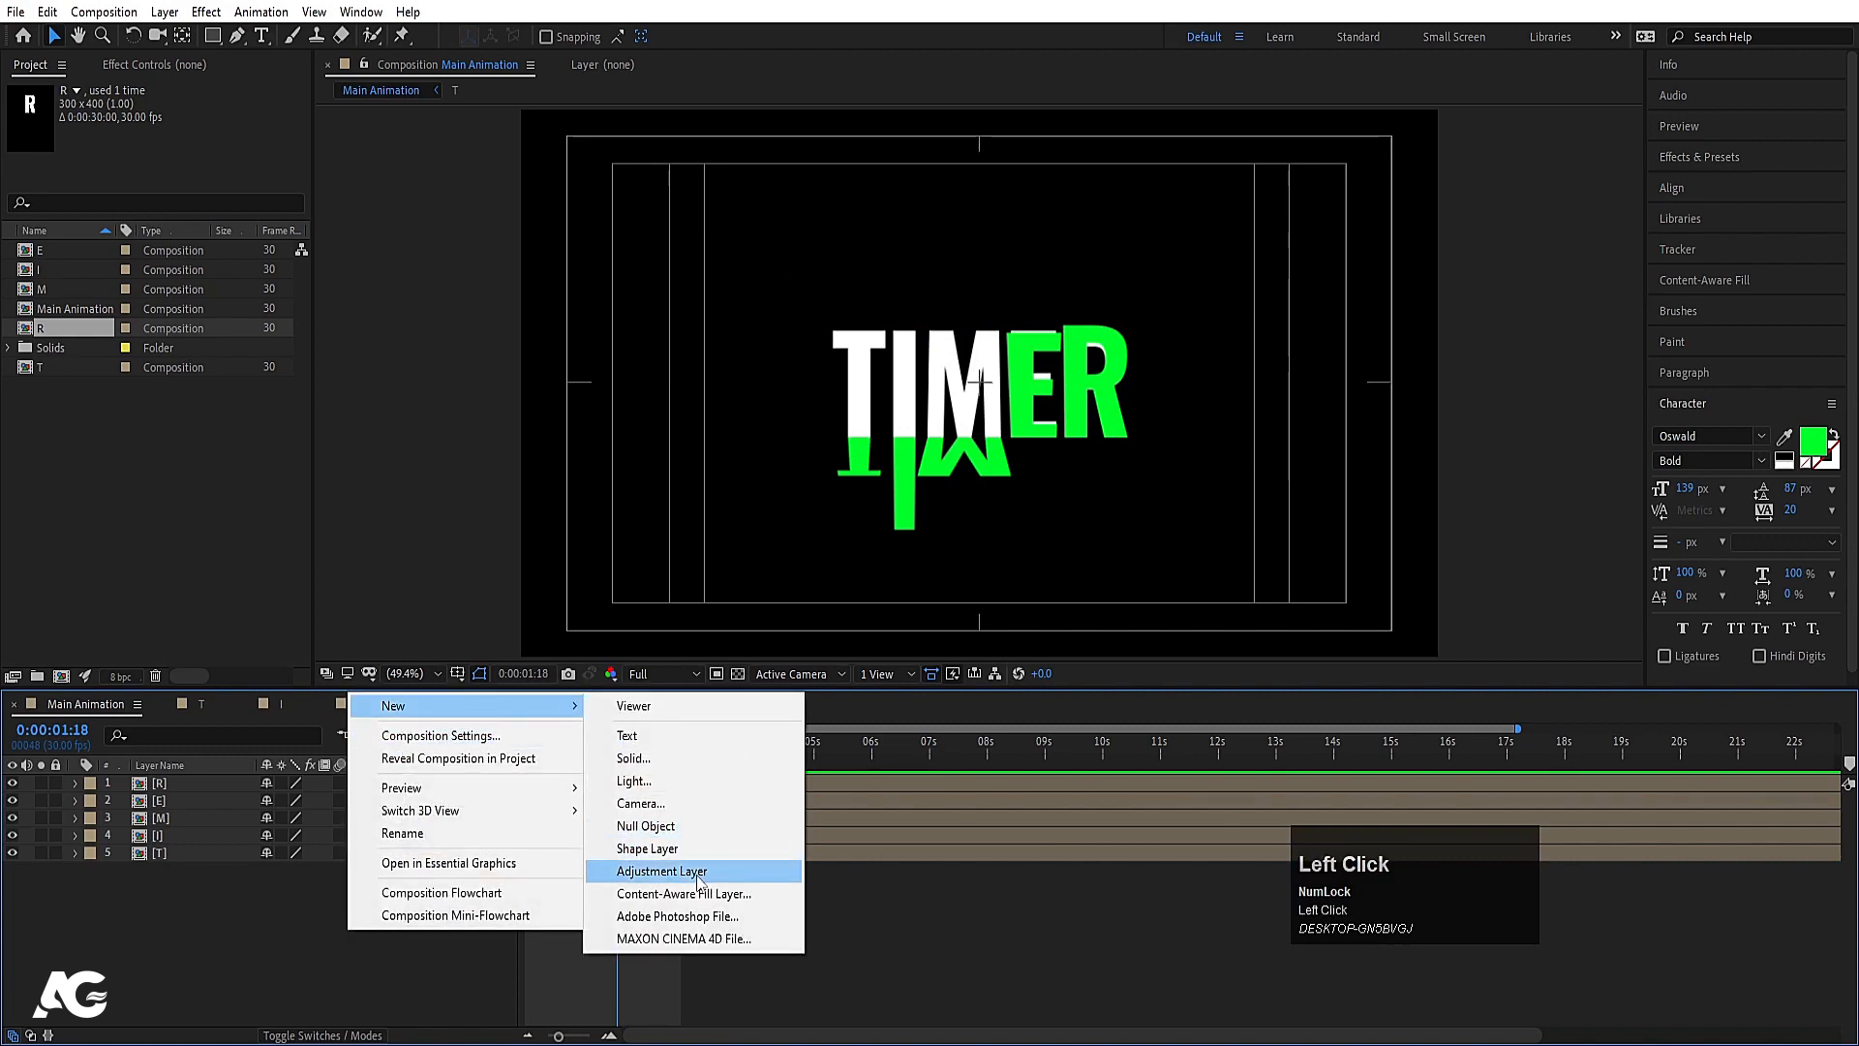
pyautogui.click(725, 868)
pyautogui.click(1710, 155)
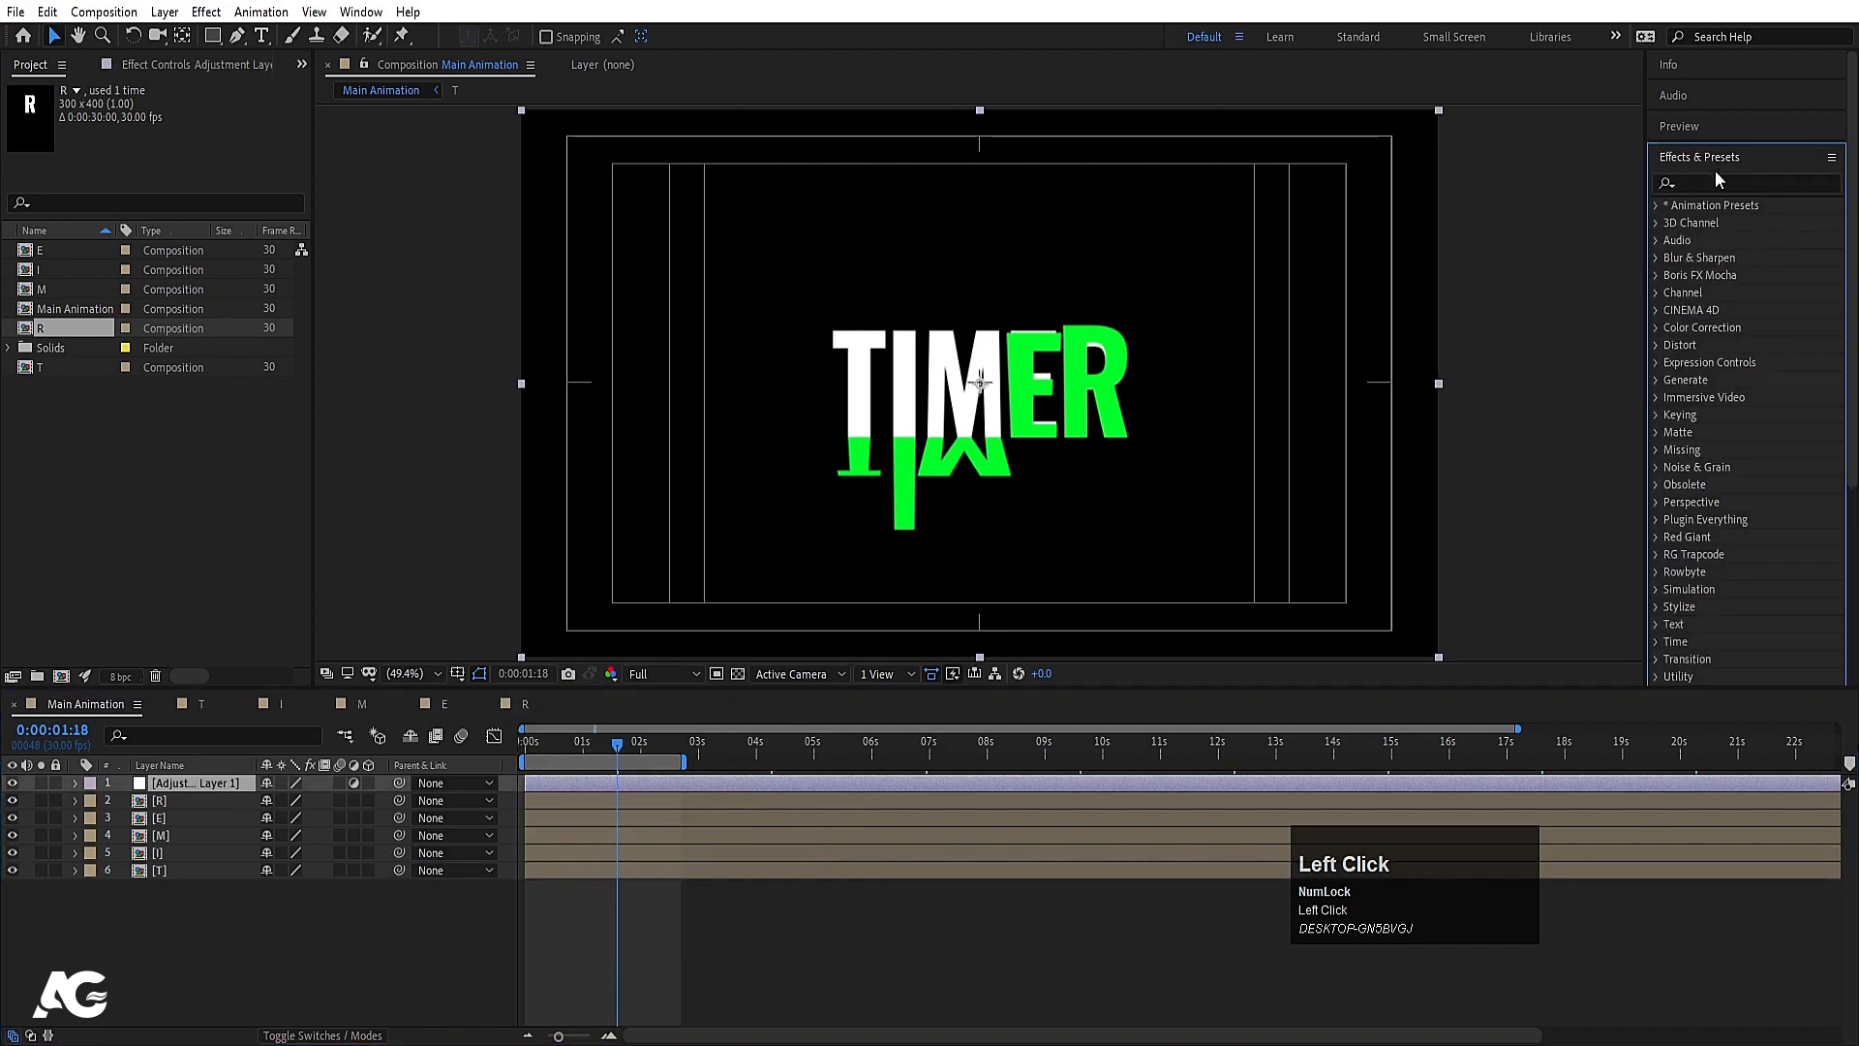
pyautogui.click(1716, 176)
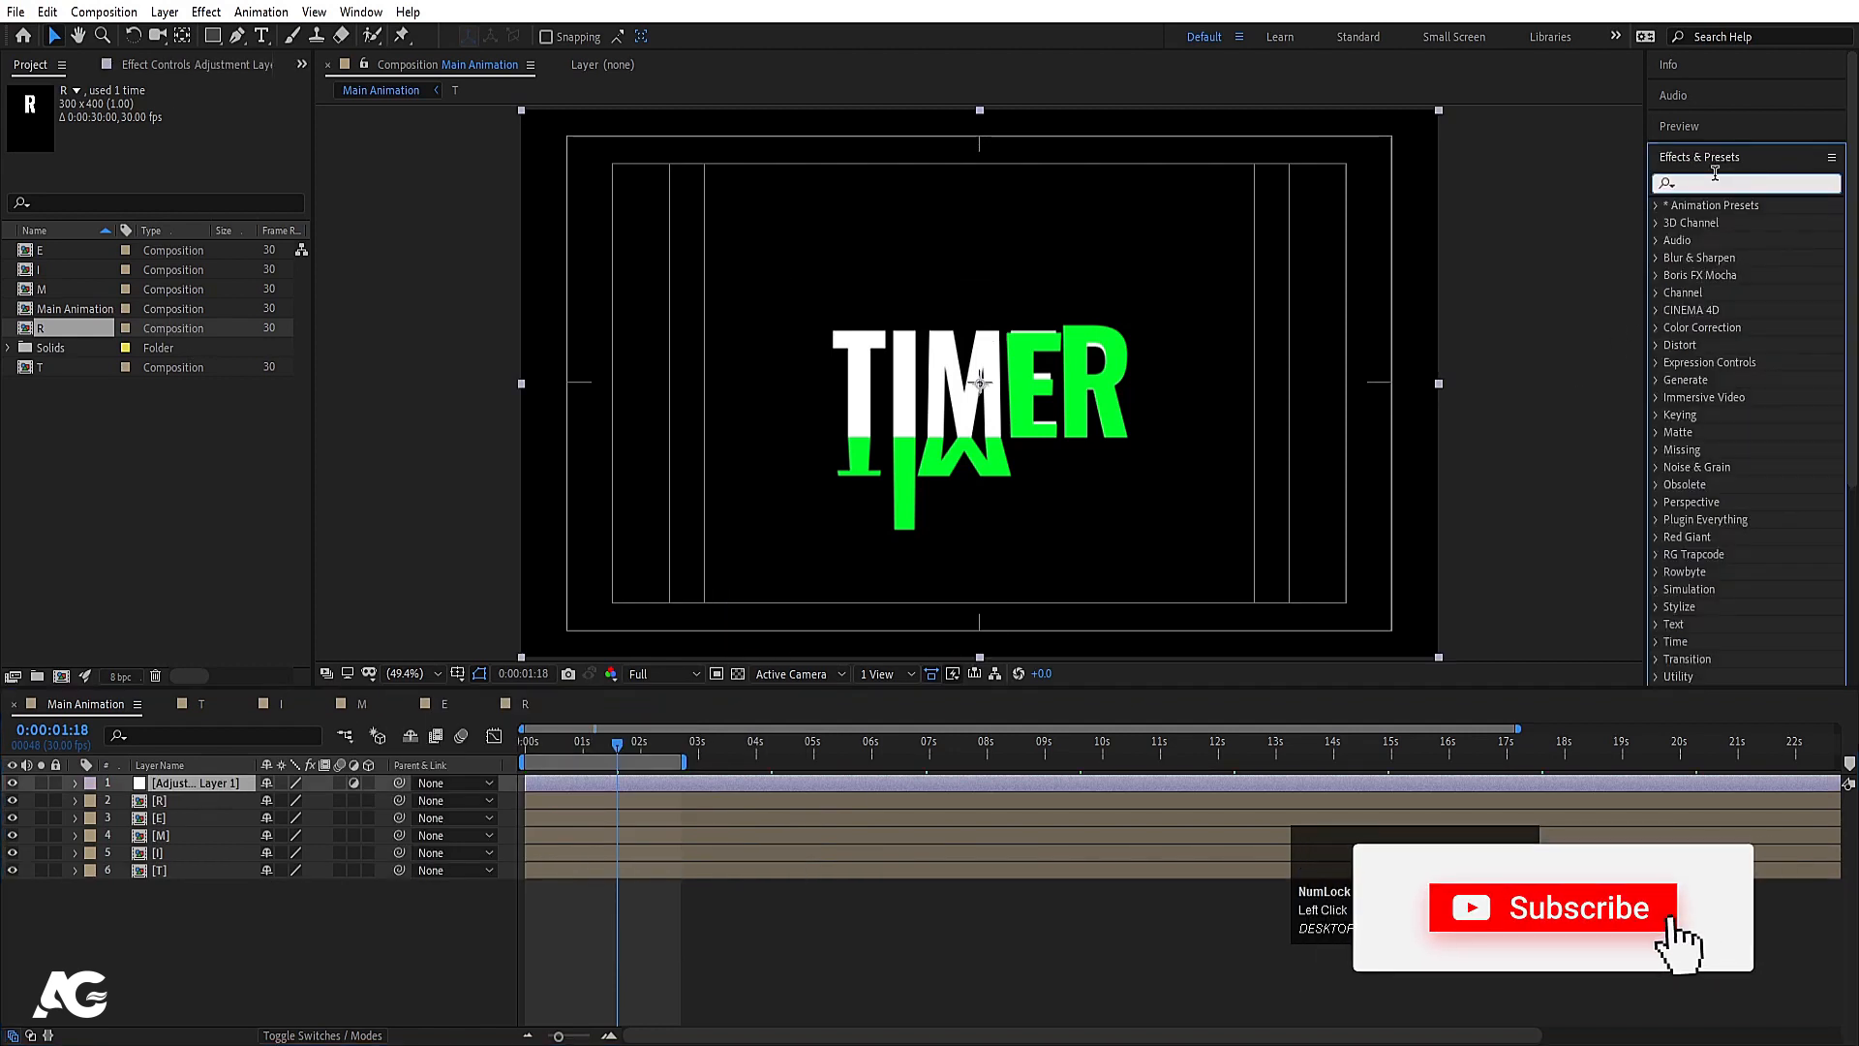
pyautogui.write('glow')
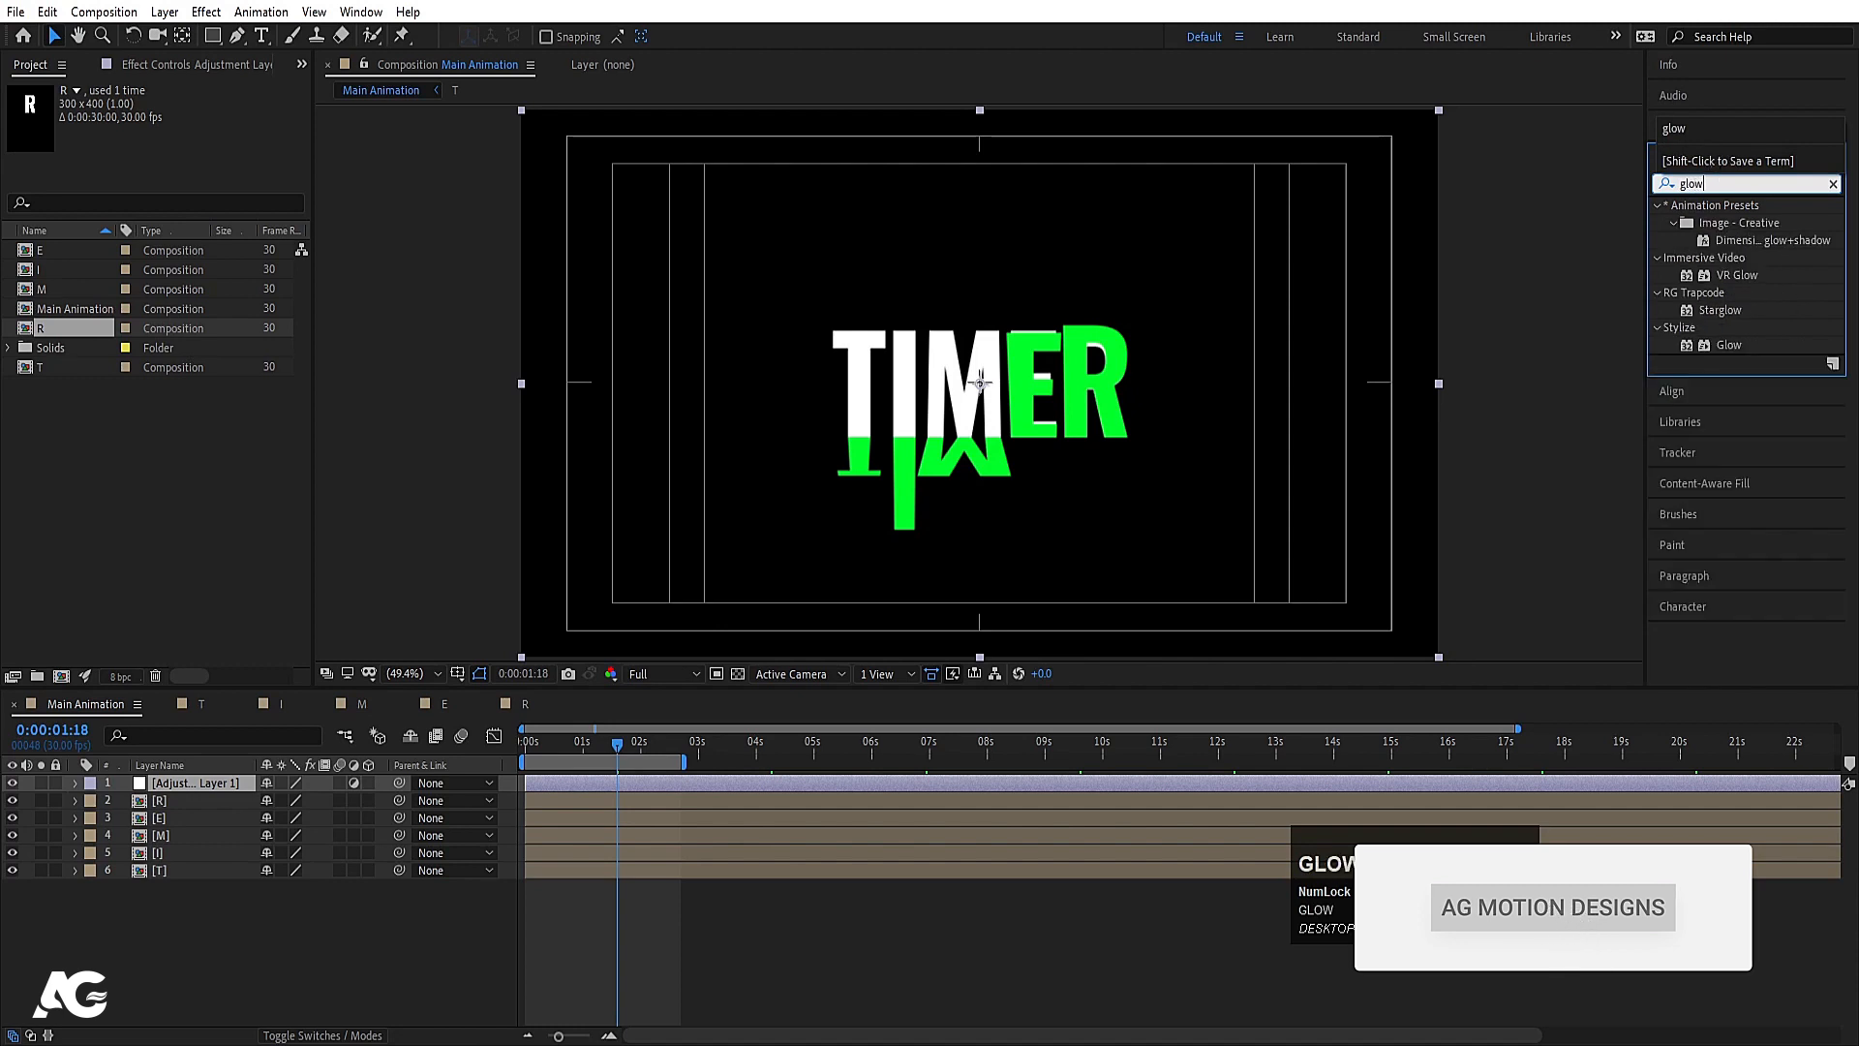
pyautogui.doubleClick(1724, 346)
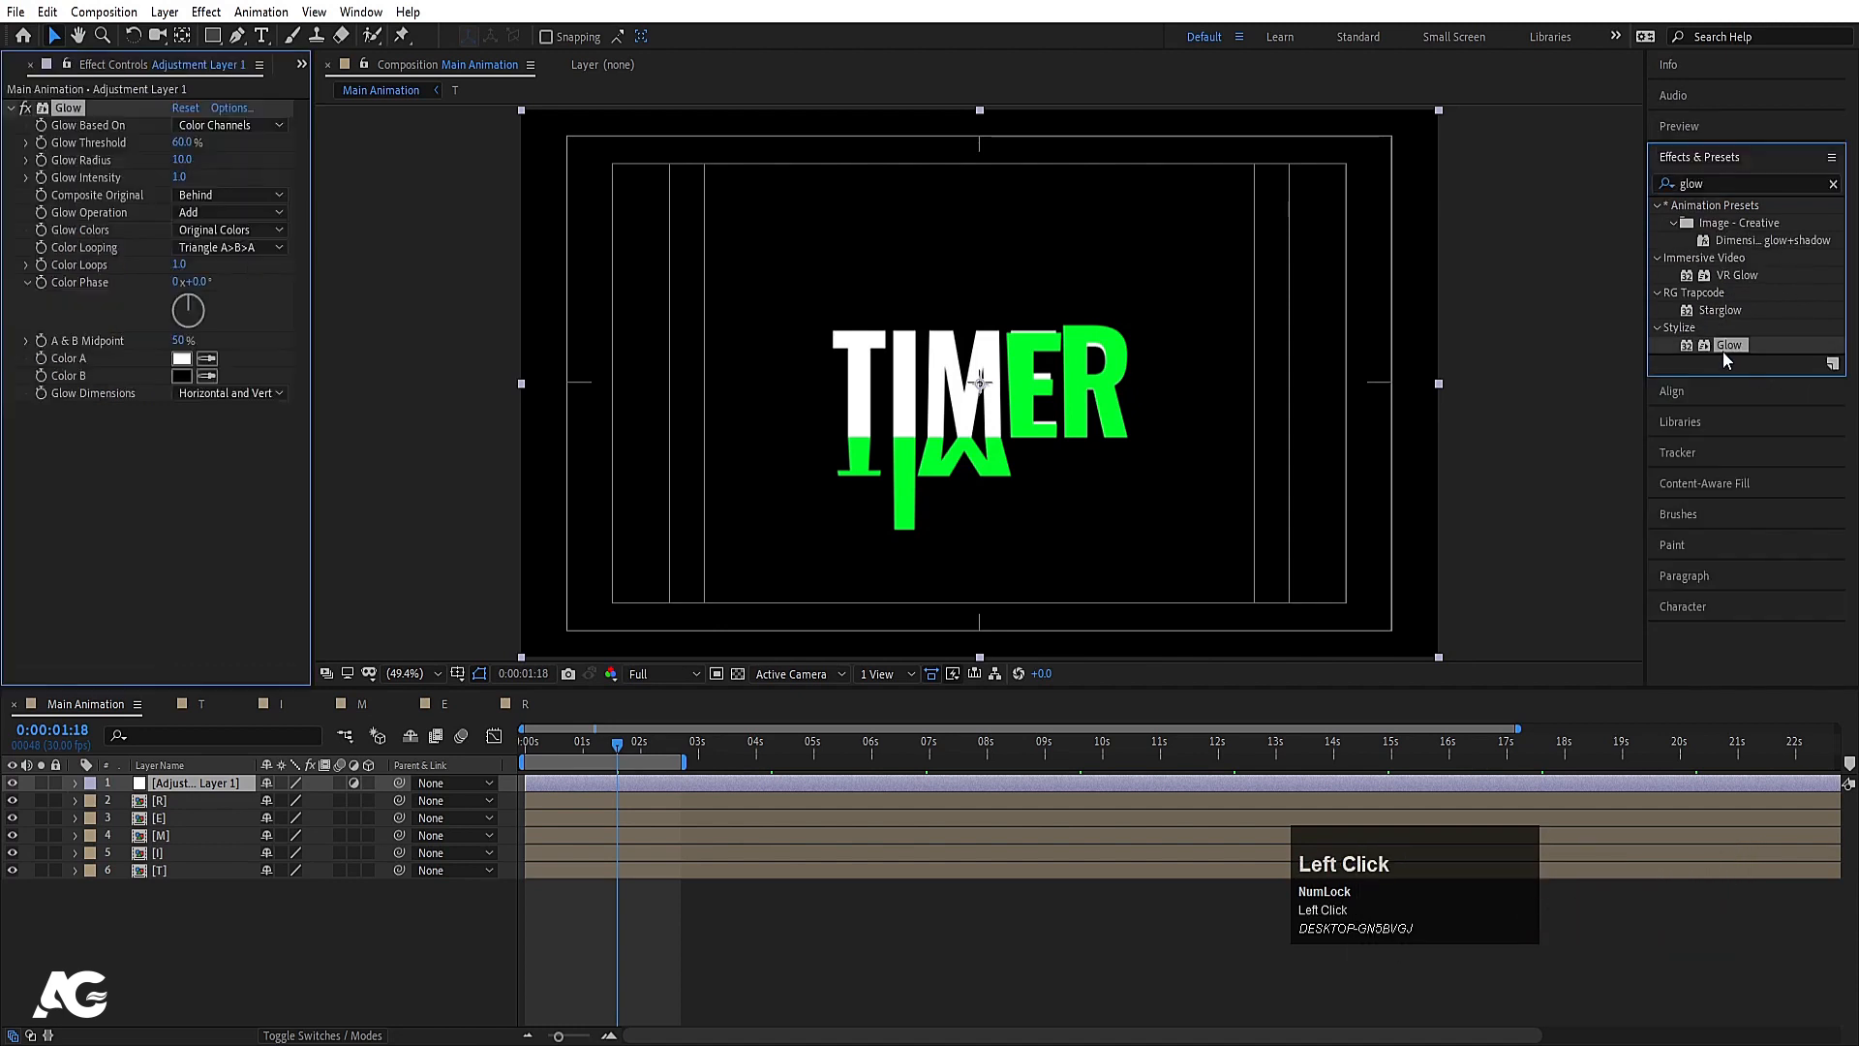
# Step: Set the Glow Radius to 115 and Glow Intensity to 0.7, and preview the glowing animation
pyautogui.moveTo(181, 158)
pyautogui.mouseDown()
pyautogui.moveTo(222, 168)
pyautogui.moveTo(162, 177)
pyautogui.mouseUp()
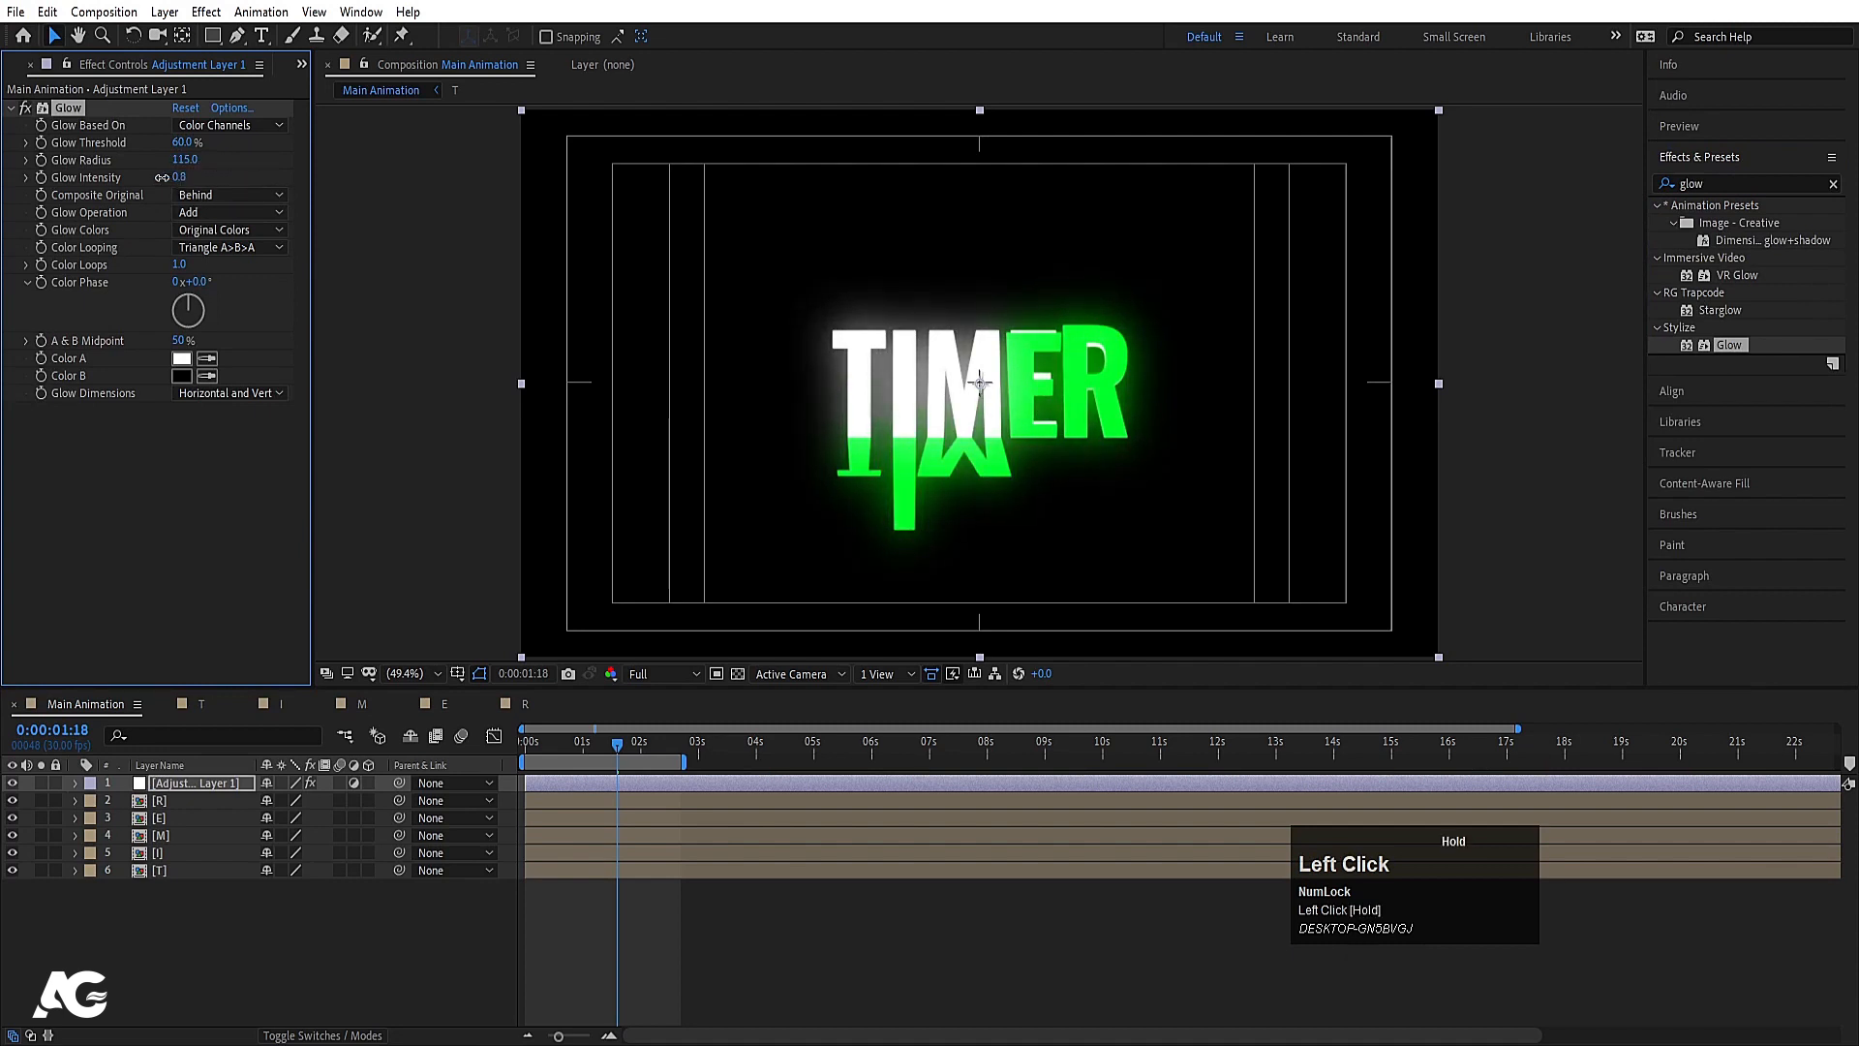
pyautogui.press('space')
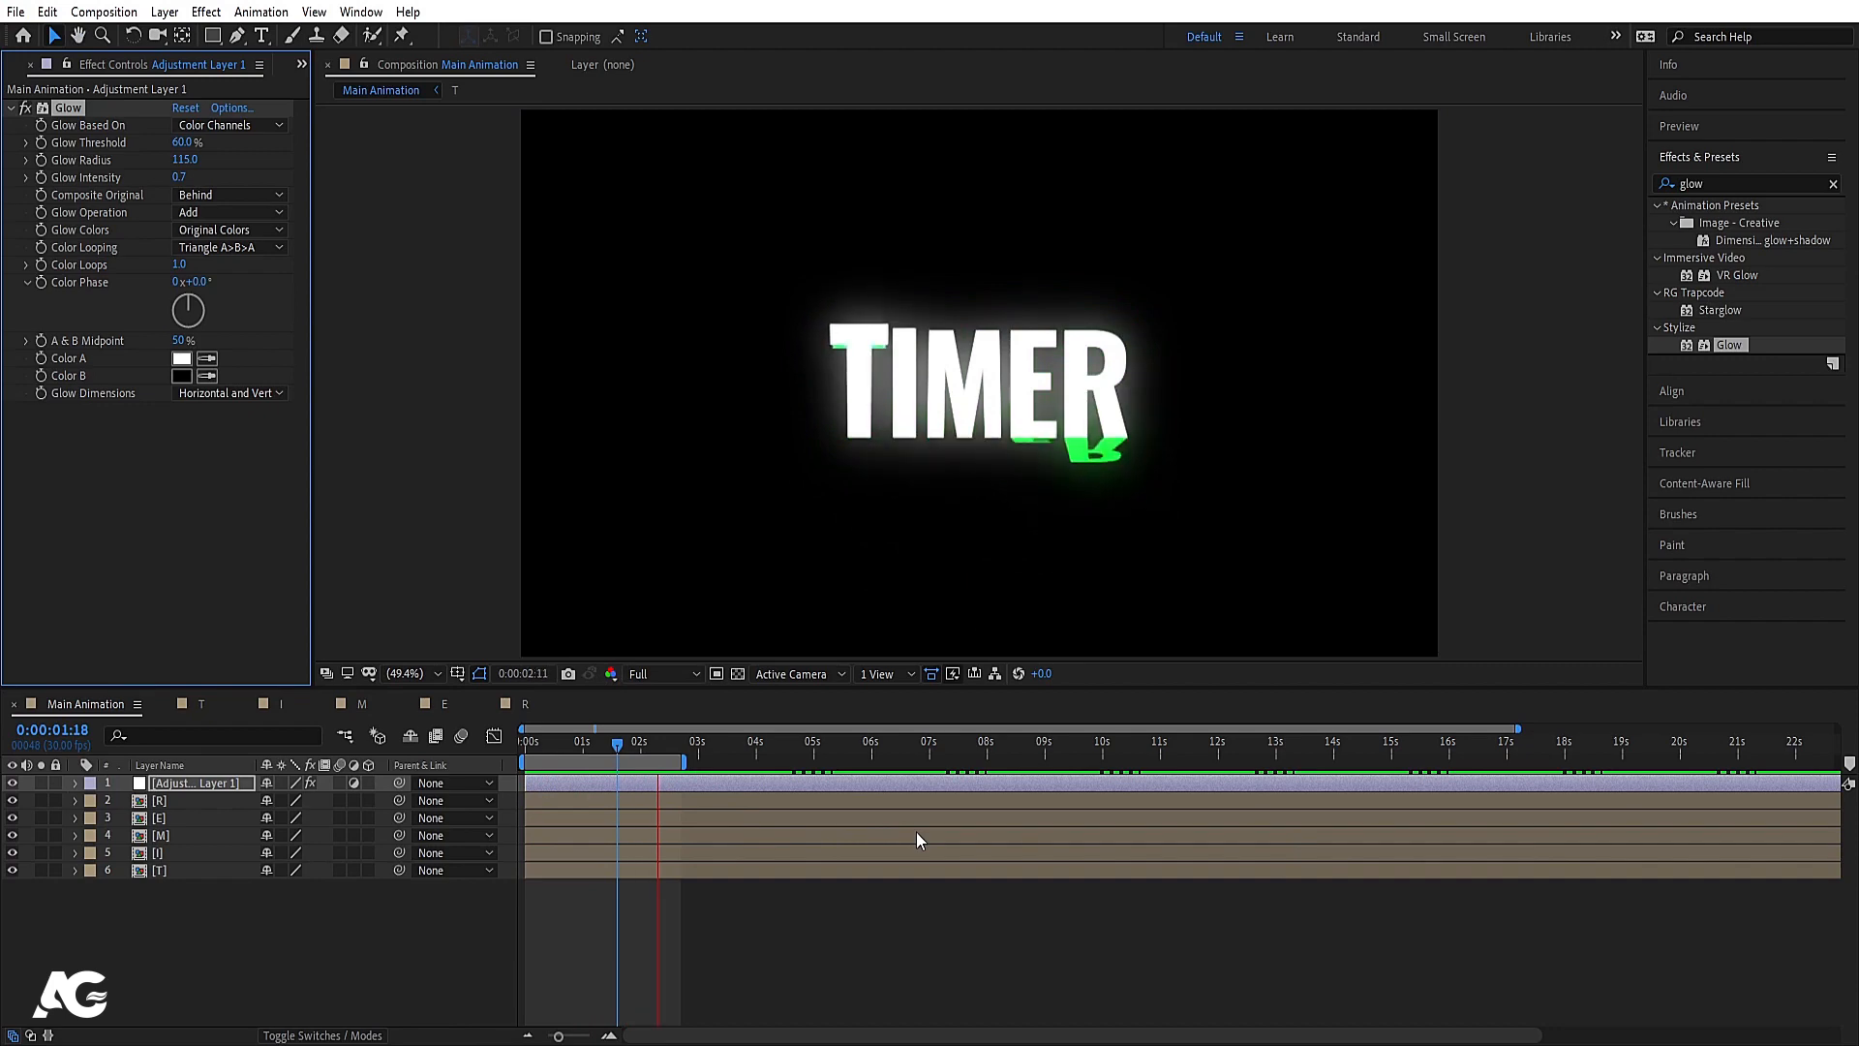
pyautogui.press('space')
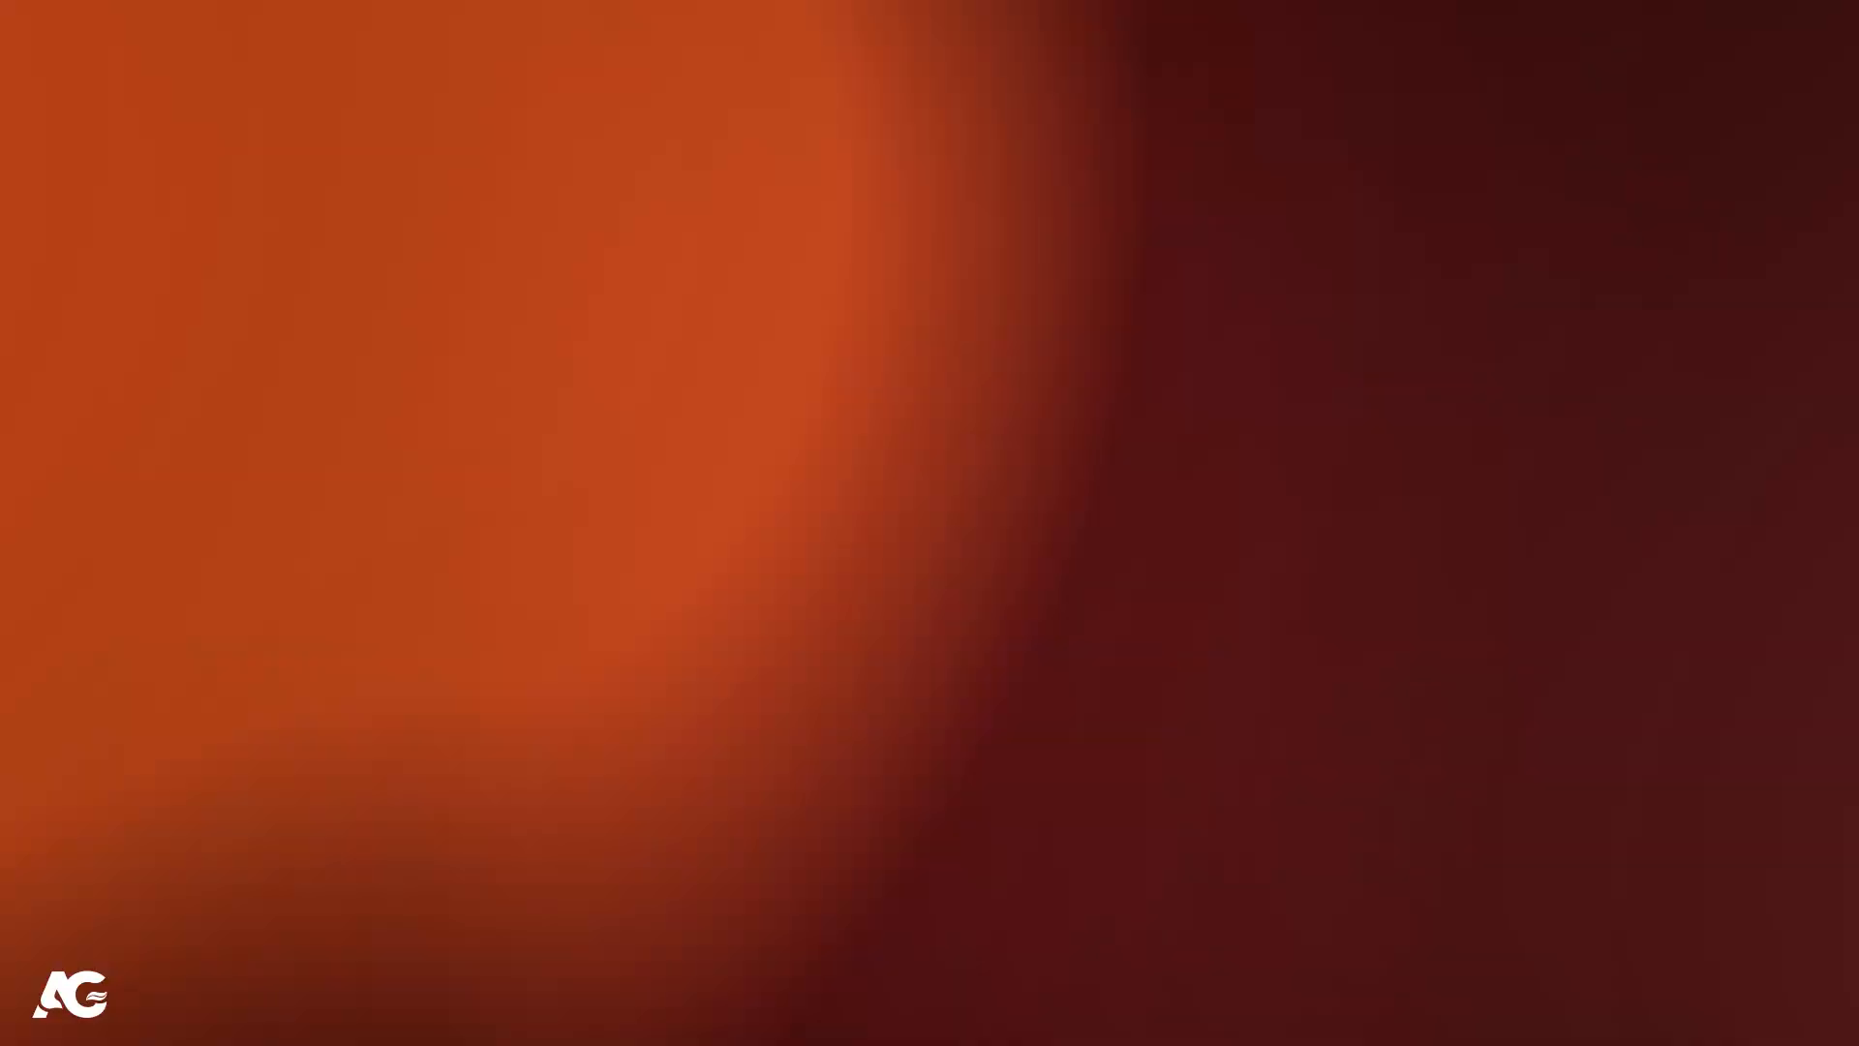